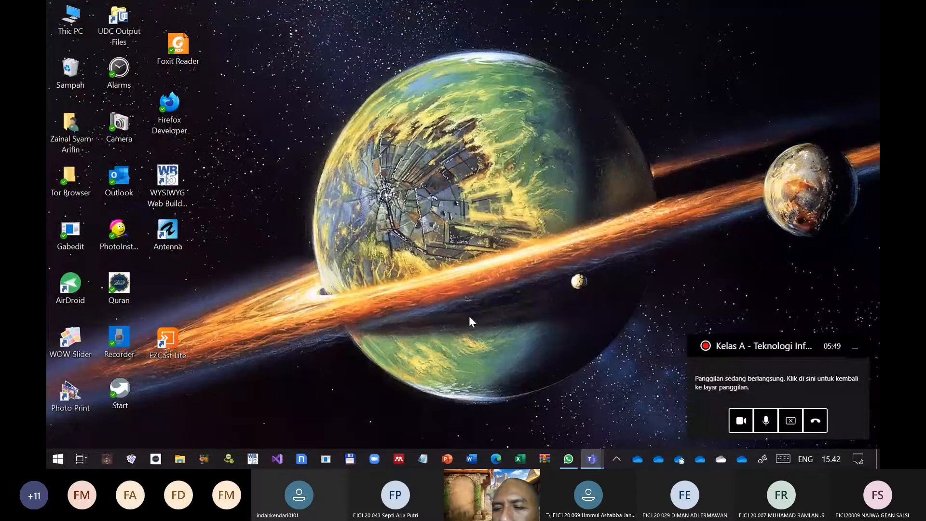
# Start Excel and open LATIHAN TI KELAS A.xlsx from Documents > 01. PENGAJARAN > _@TEKNOLOGI INFORMASI > 20202 > Kelas A
pyautogui.click(861, 352)
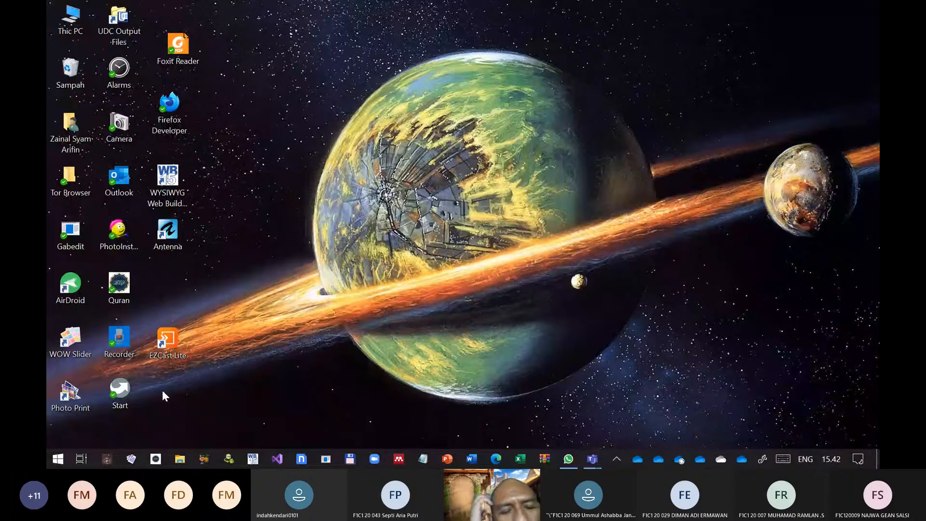
pyautogui.click(520, 460)
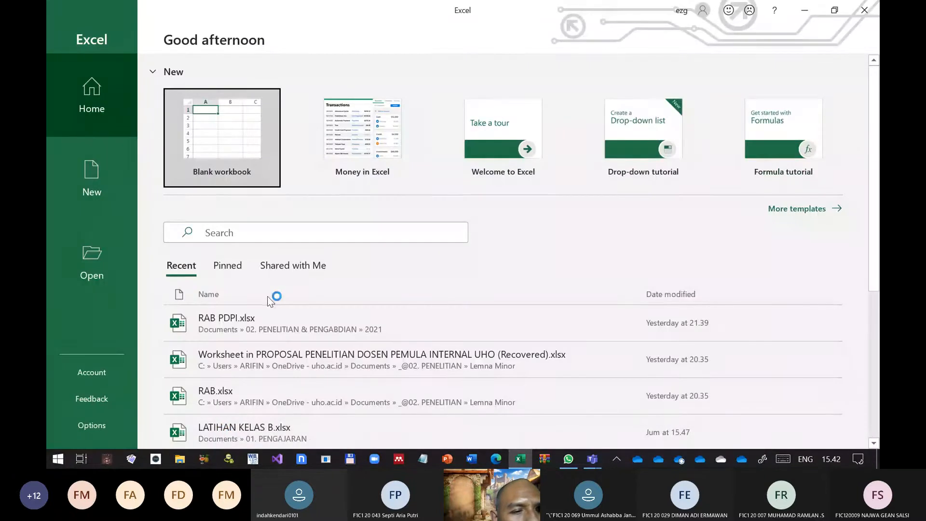
pyautogui.click(97, 265)
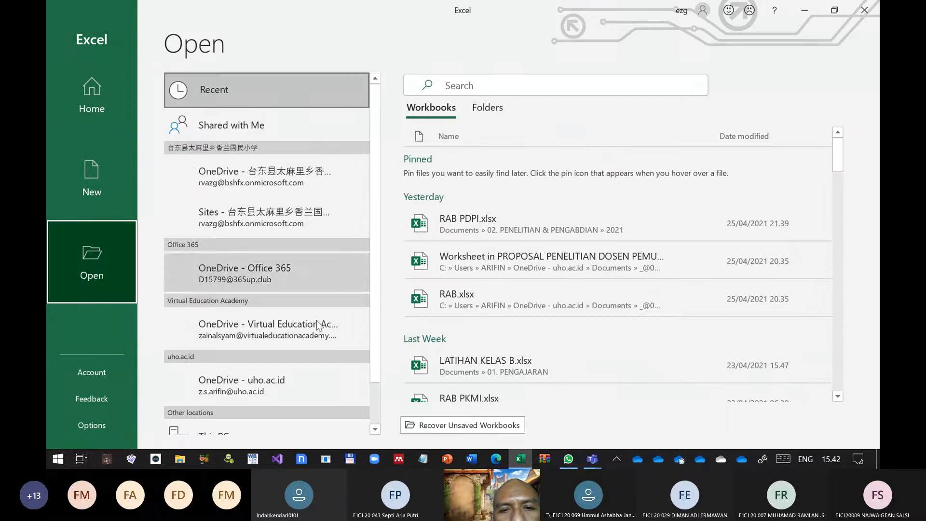
pyautogui.click(482, 111)
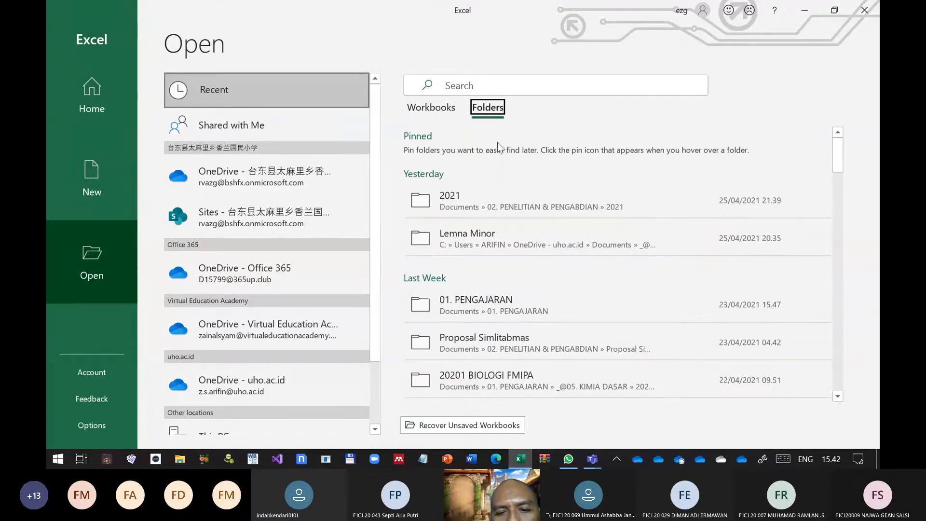
pyautogui.click(490, 297)
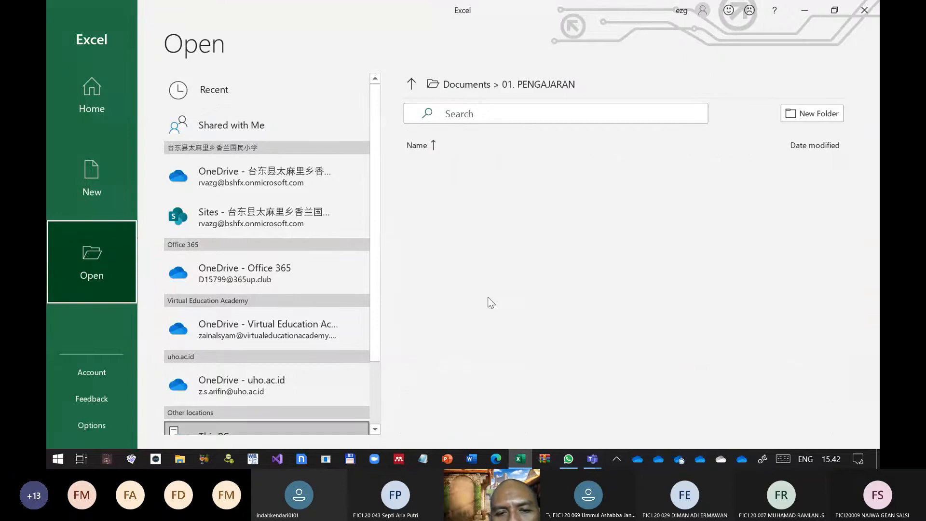
pyautogui.click(473, 347)
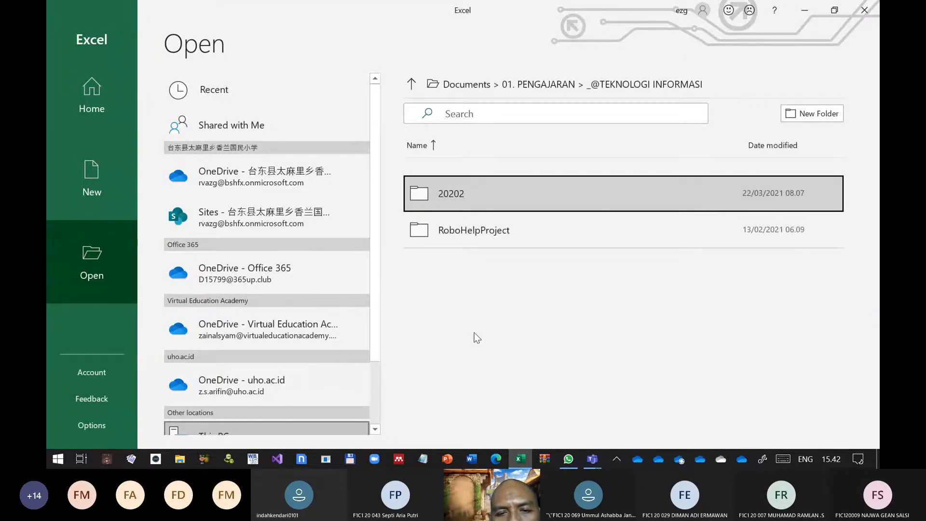
pyautogui.doubleClick(458, 193)
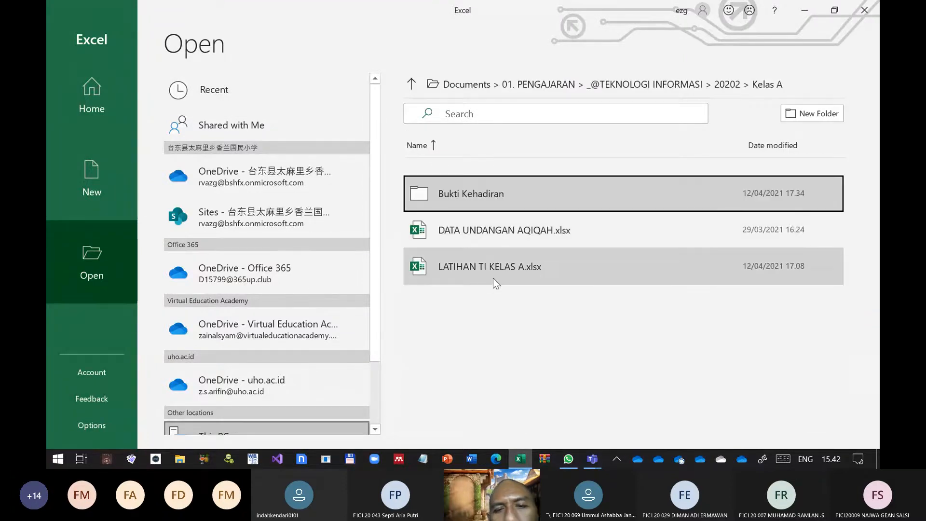
pyautogui.click(489, 264)
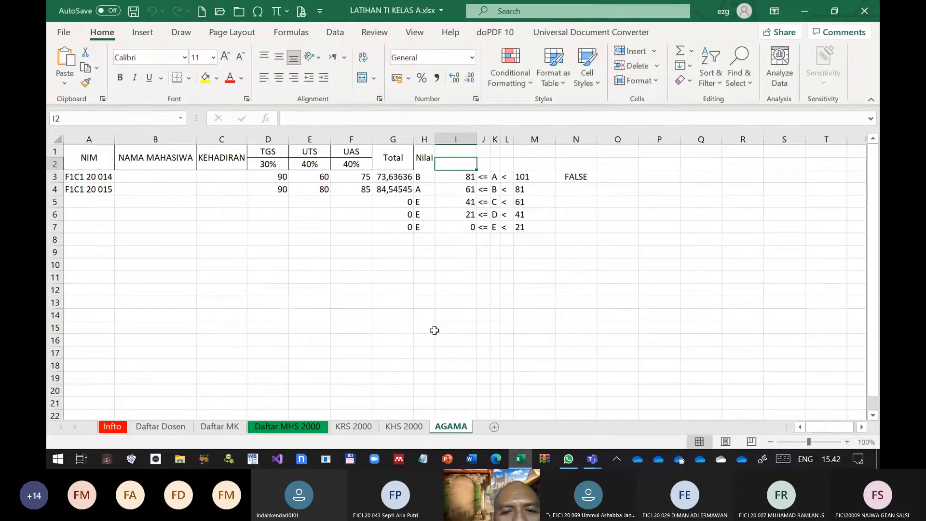
# Examine the formulas in the Total and Nilai columns of the AGAMA sheet, including the references used by cell H5
pyautogui.click(383, 226)
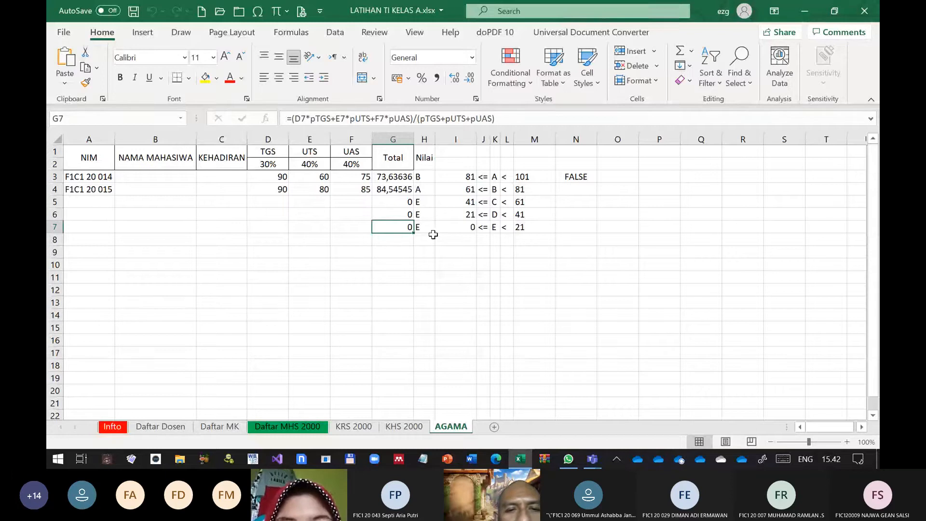
pyautogui.click(426, 188)
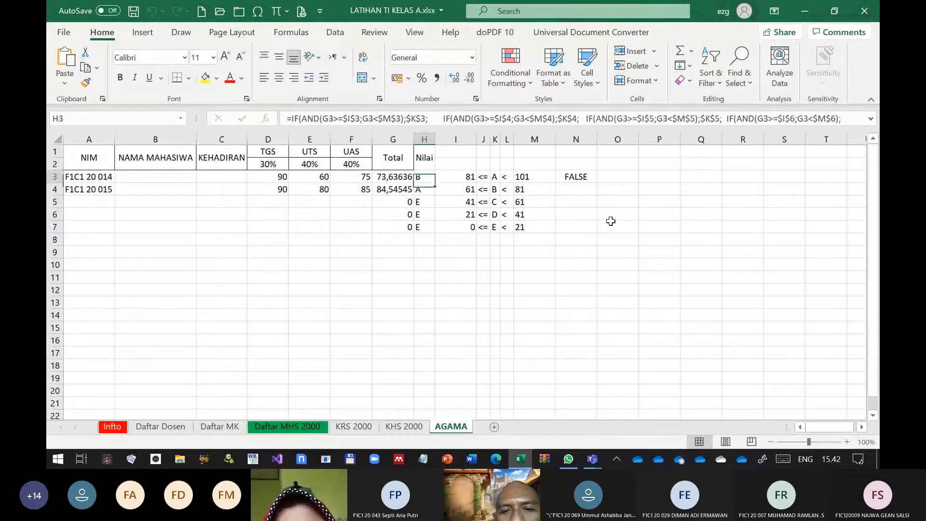
pyautogui.press('Down')
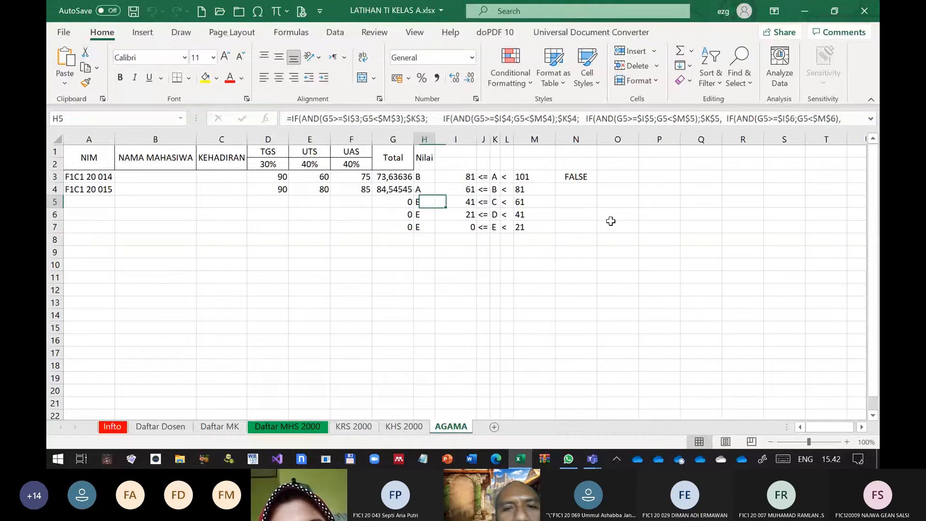
pyautogui.press('F2')
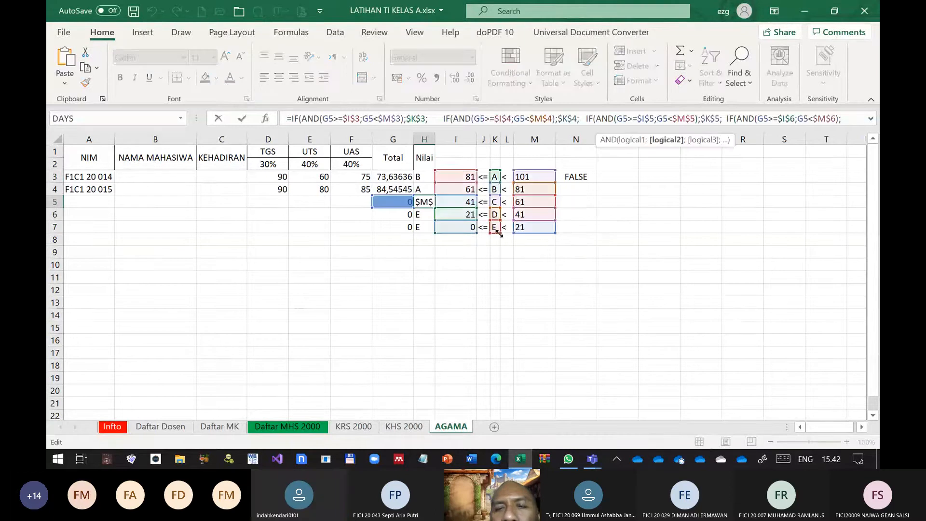
pyautogui.press('Escape')
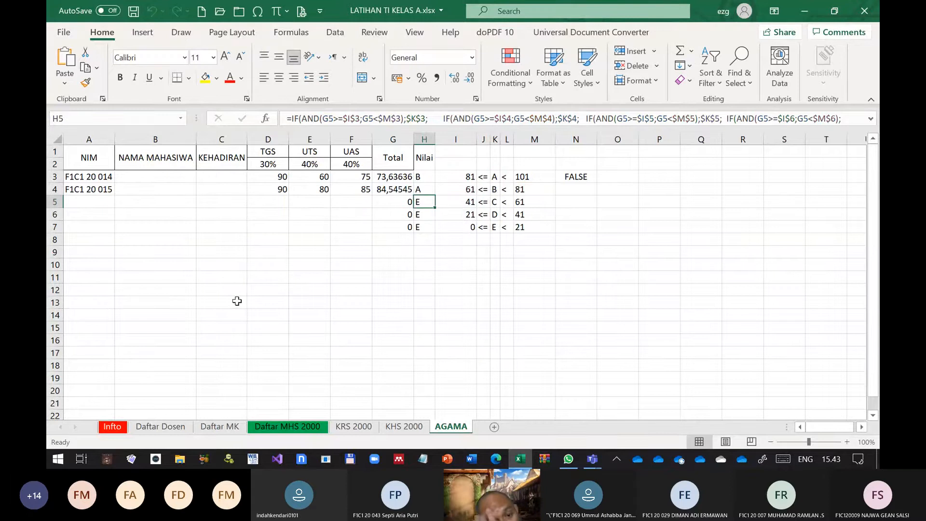
pyautogui.click(182, 205)
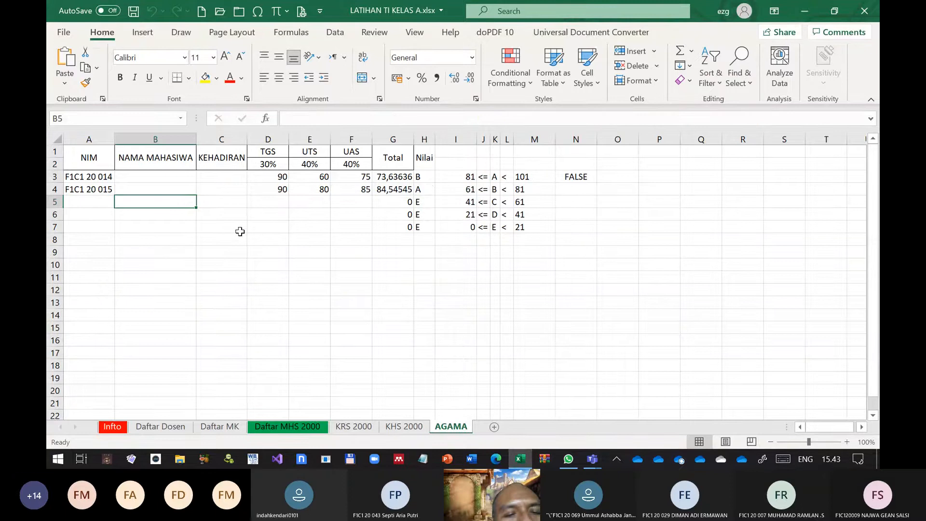
pyautogui.click(312, 164)
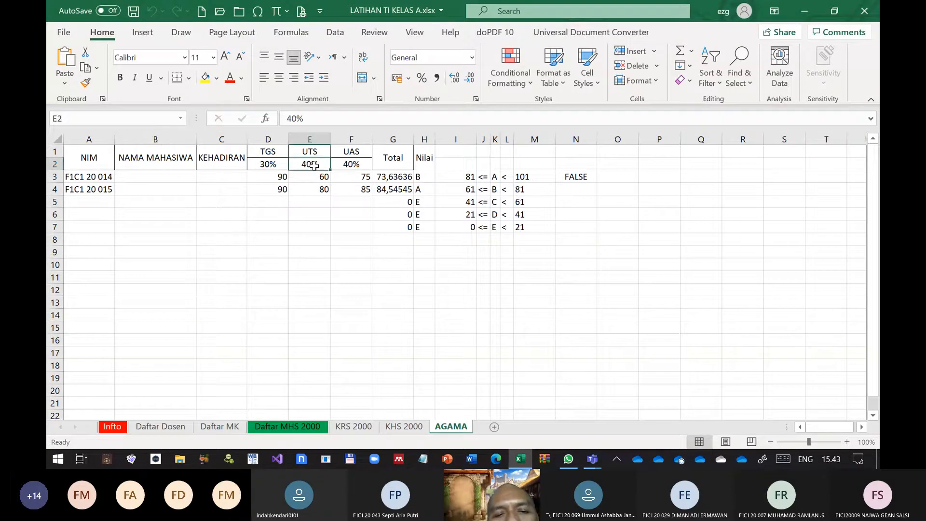
pyautogui.click(408, 252)
pyautogui.moveTo(408, 253); pyautogui.dragTo(428, 253)
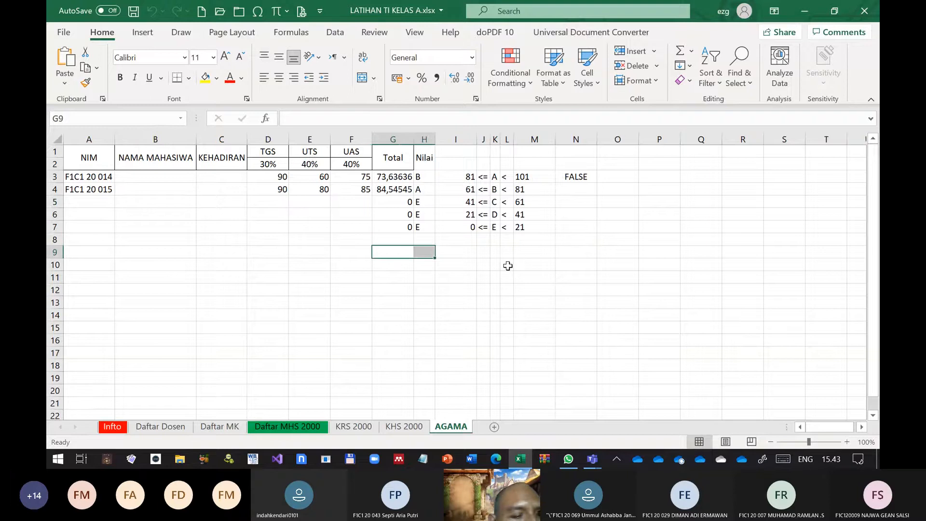
pyautogui.click(260, 254)
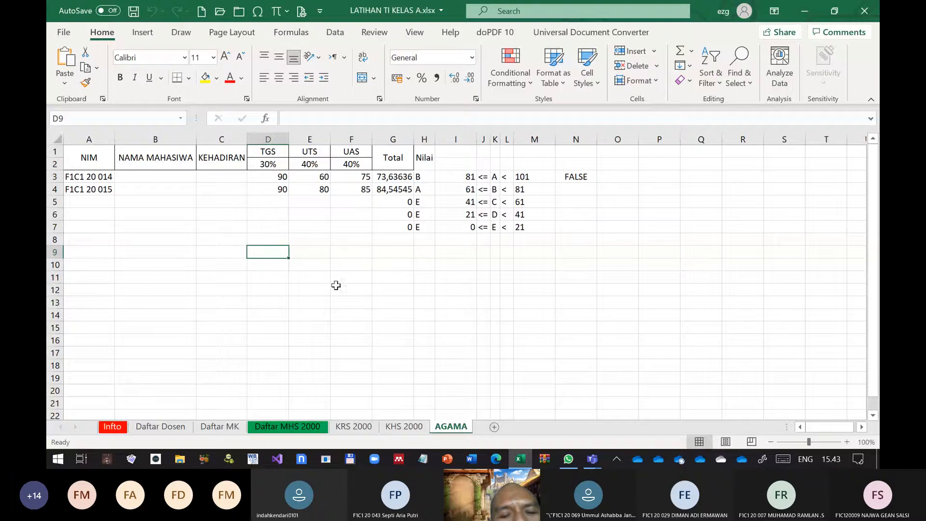
pyautogui.click(214, 252)
pyautogui.moveTo(163, 219); pyautogui.dragTo(162, 222)
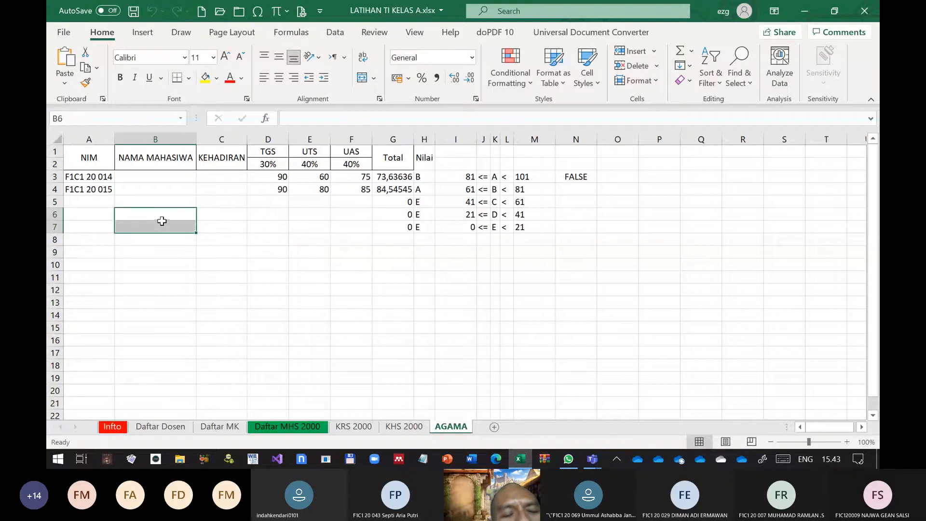
pyautogui.click(189, 249)
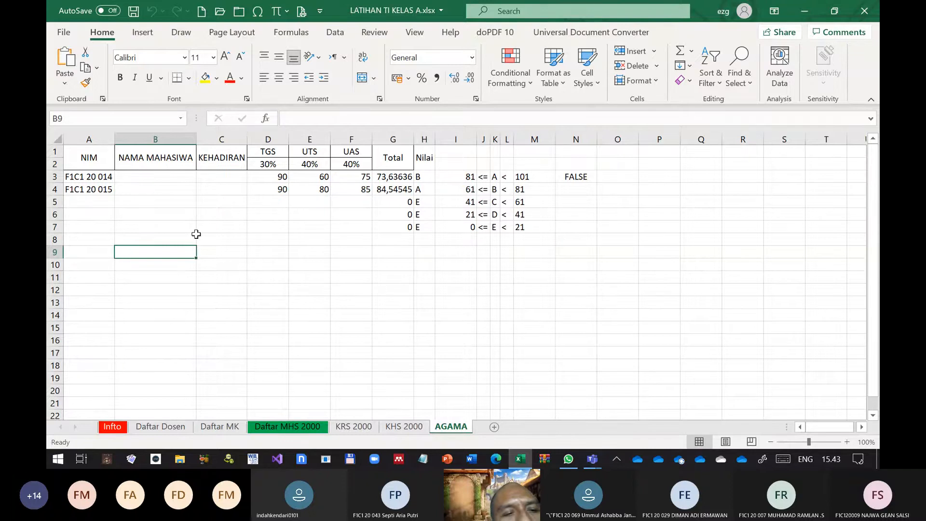
# Compare the Currency and Accounting number formats and their symbol choices for cell D3 in Format Cells
pyautogui.click(279, 173)
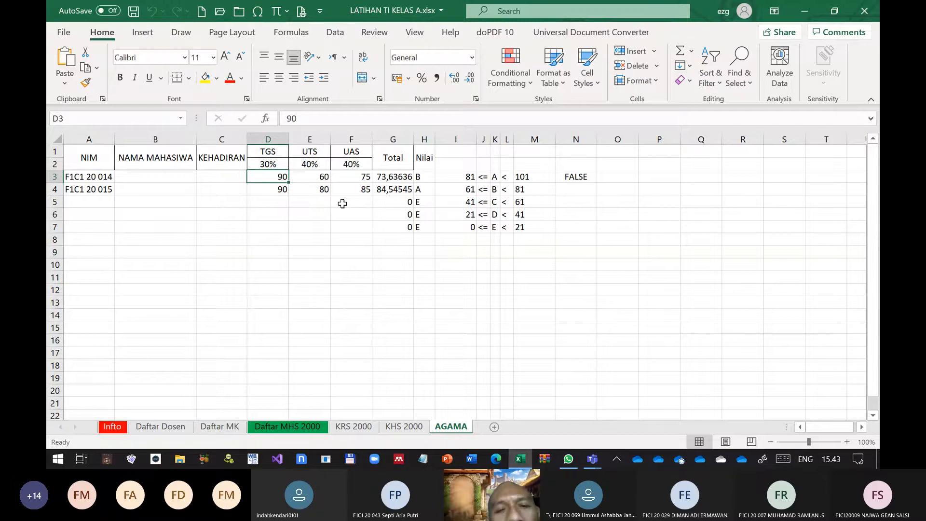
pyautogui.hotkey('ctrl', '1')
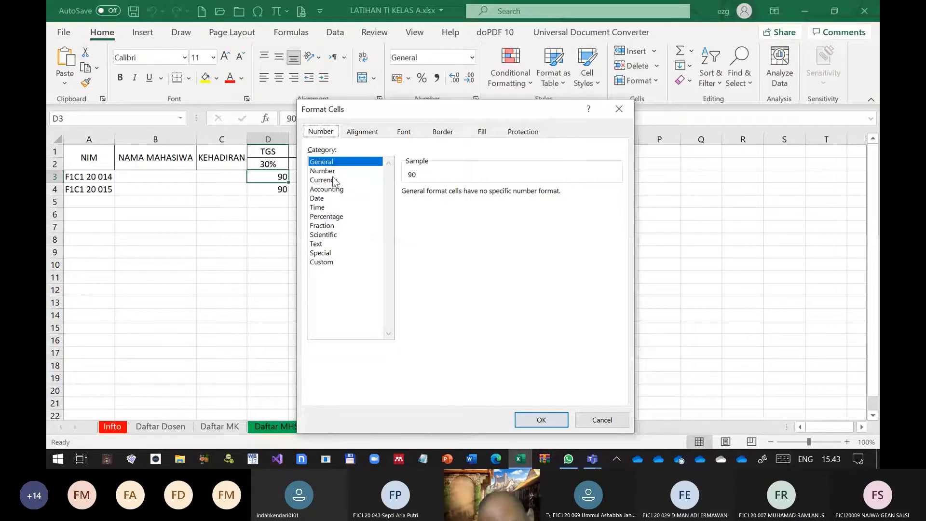
pyautogui.click(332, 183)
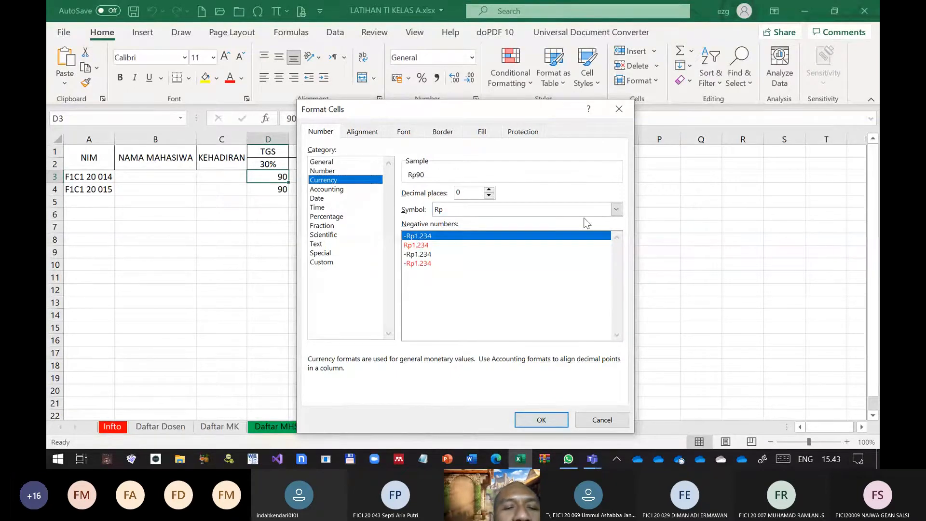
pyautogui.click(616, 210)
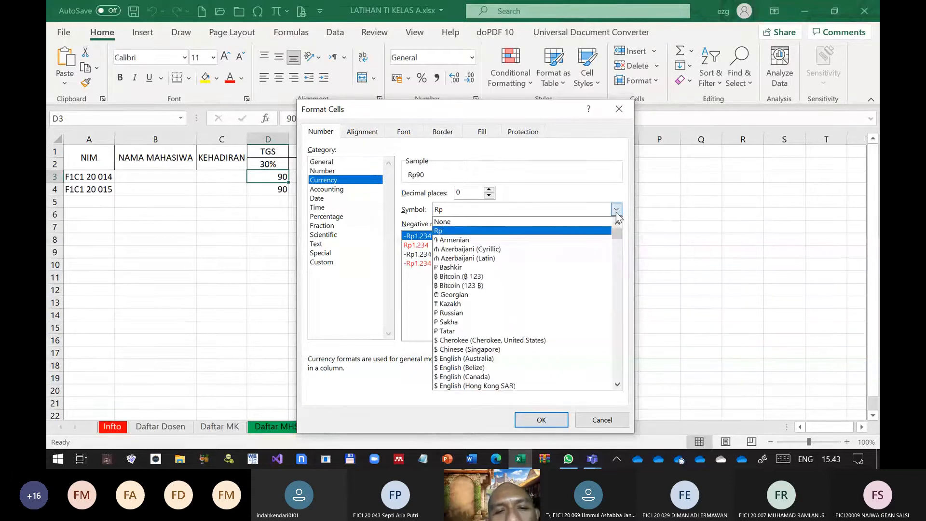
pyautogui.click(617, 212)
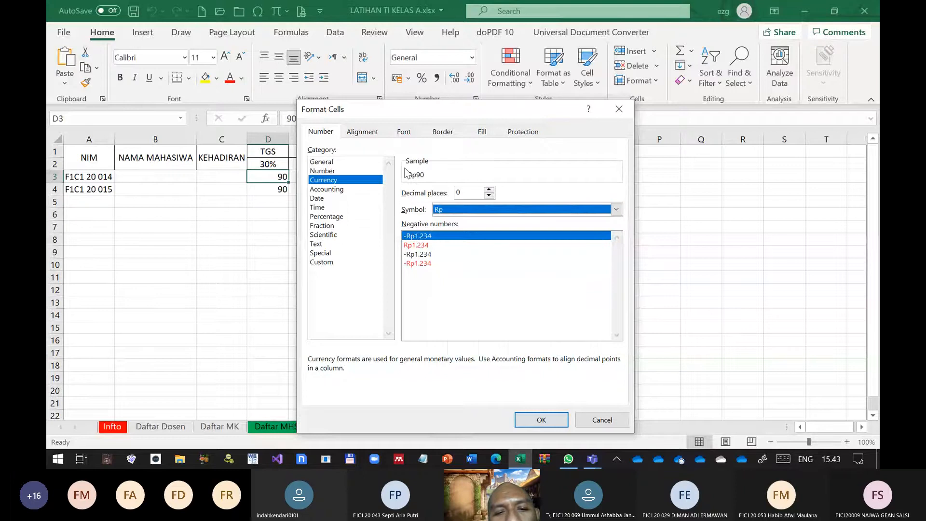
pyautogui.click(326, 189)
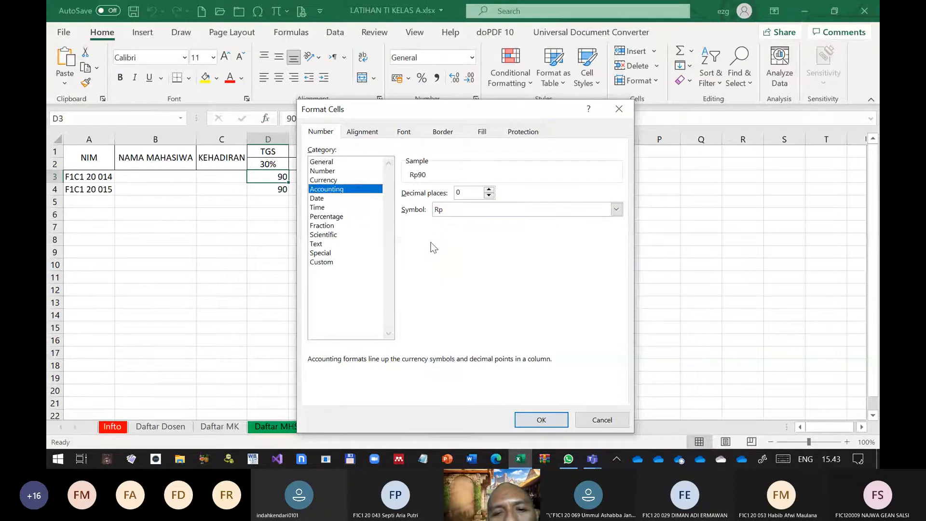
pyautogui.click(344, 180)
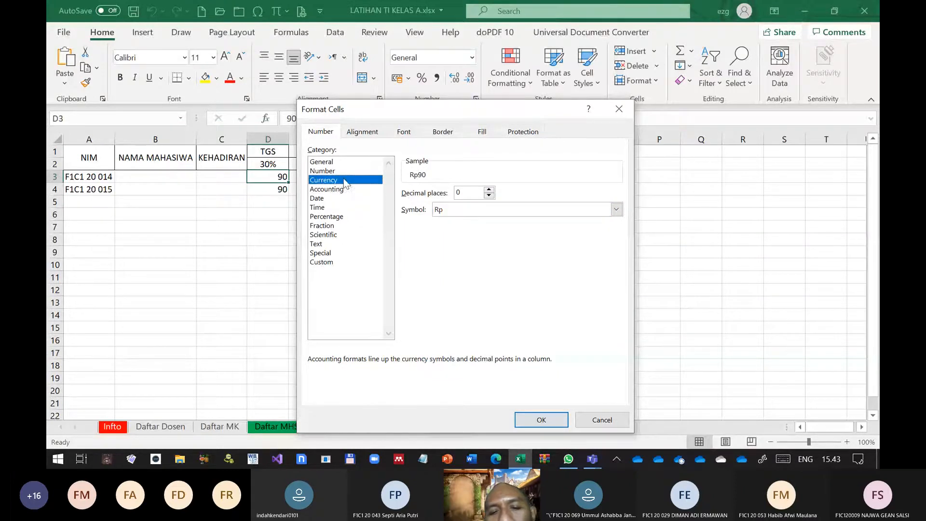
pyautogui.click(331, 189)
pyautogui.click(617, 209)
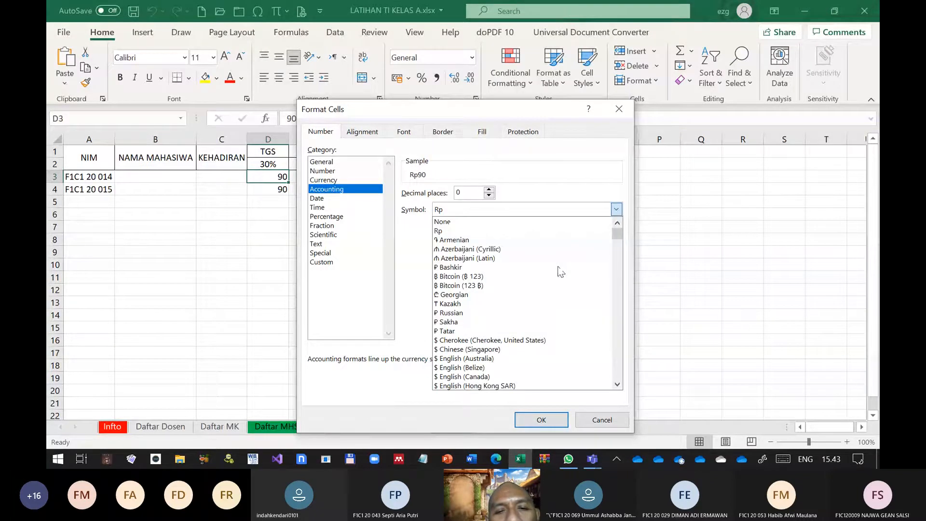
pyautogui.click(412, 219)
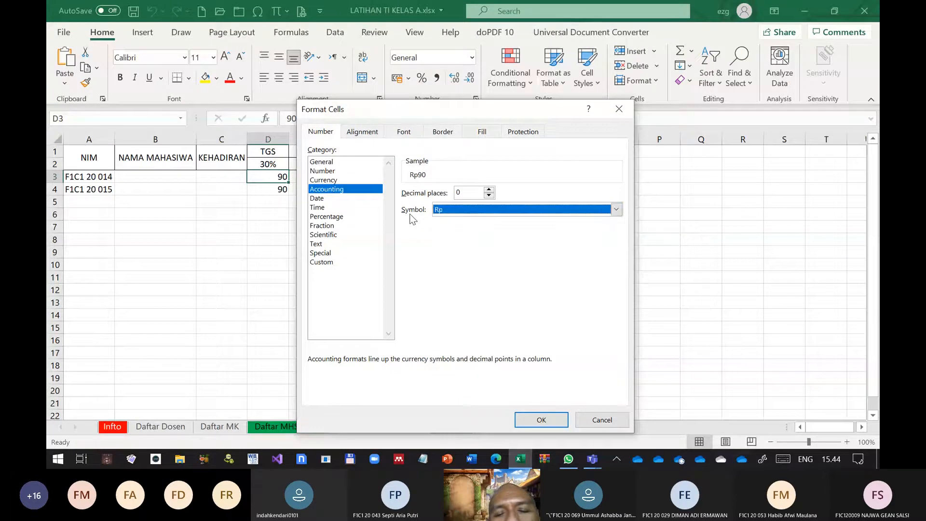
pyautogui.click(328, 180)
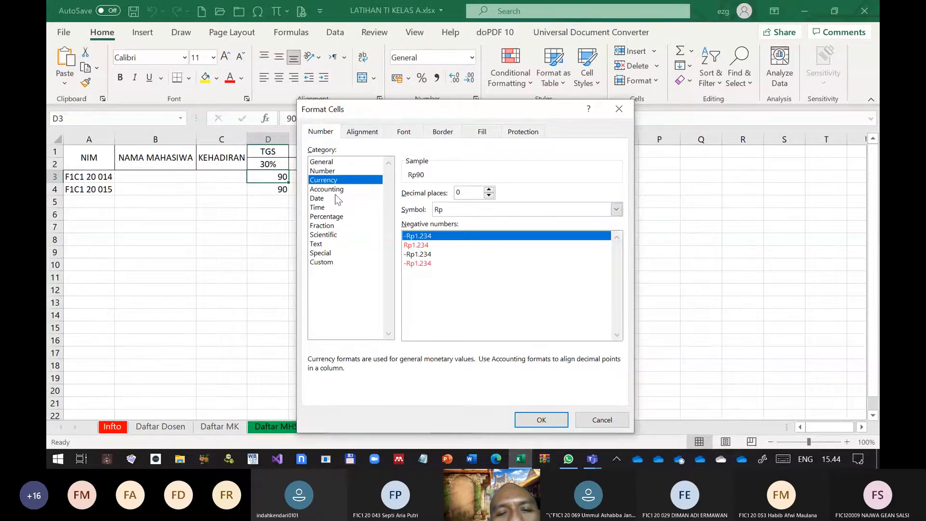
pyautogui.click(331, 191)
# Preview the Date, Time, Percentage, Fraction, Scientific, Text and Special number formats for cell D3, including the *Rabu, 14 Maret 2012 date type
pyautogui.click(324, 198)
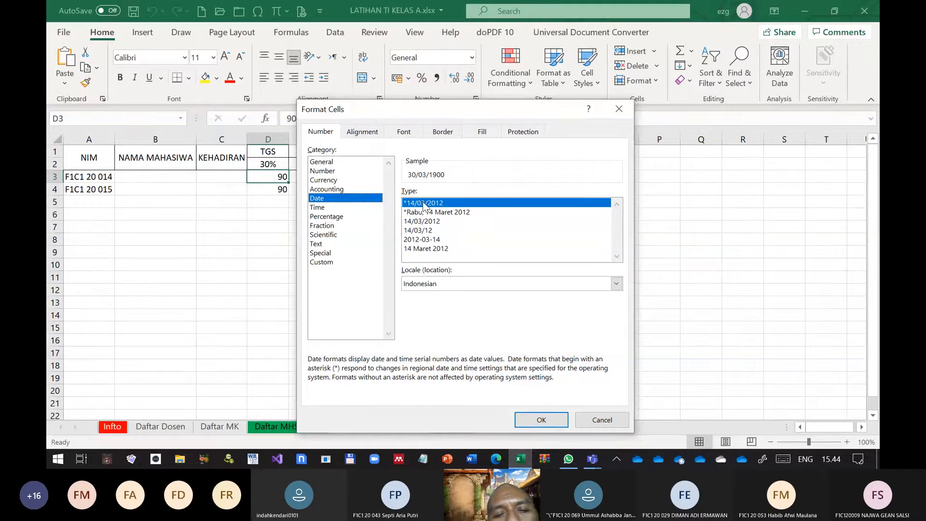
pyautogui.click(449, 213)
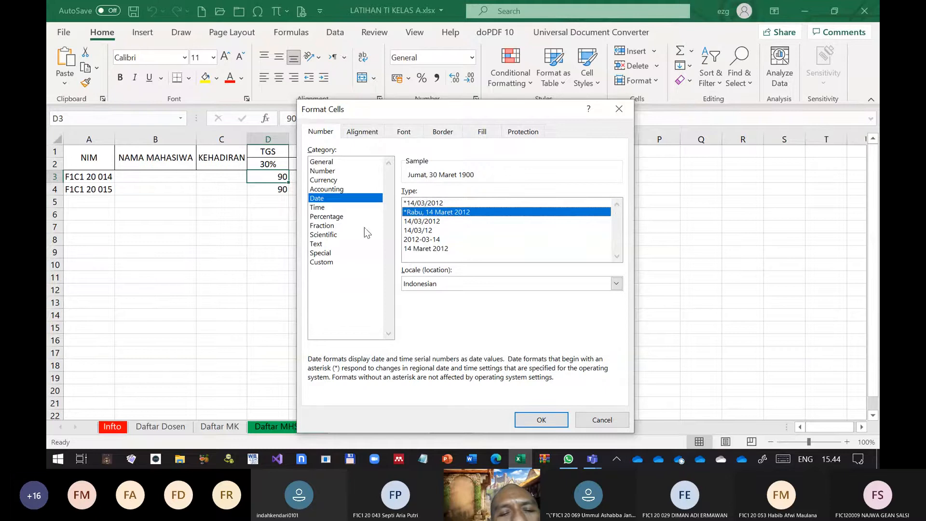
pyautogui.click(320, 209)
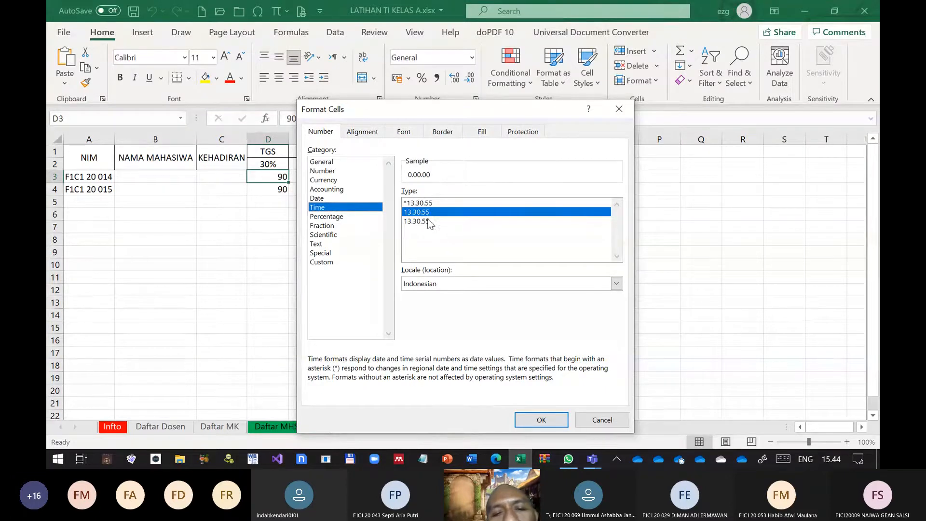
pyautogui.click(333, 217)
pyautogui.click(325, 225)
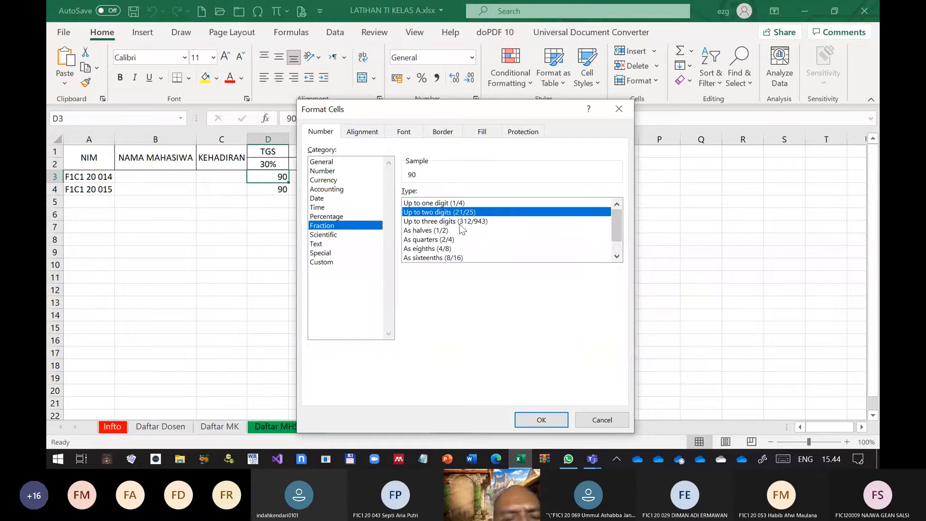
pyautogui.click(340, 235)
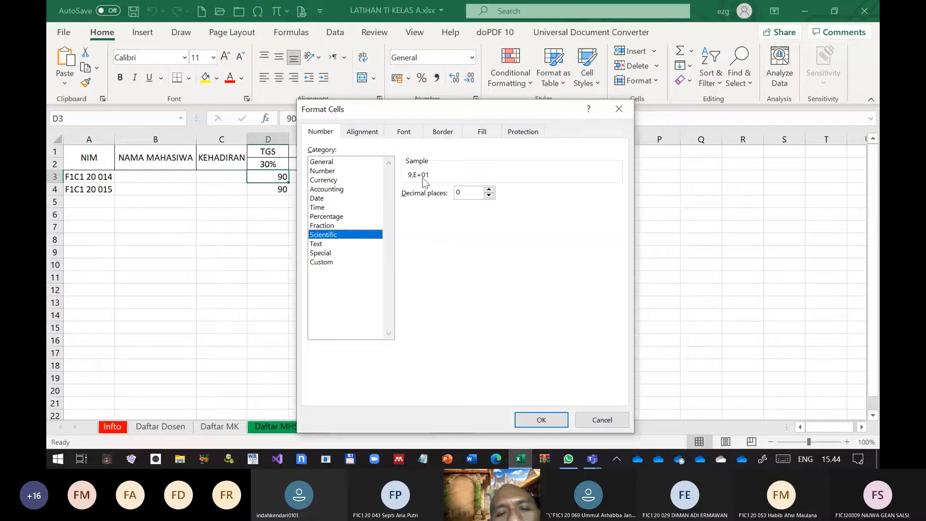
pyautogui.click(327, 245)
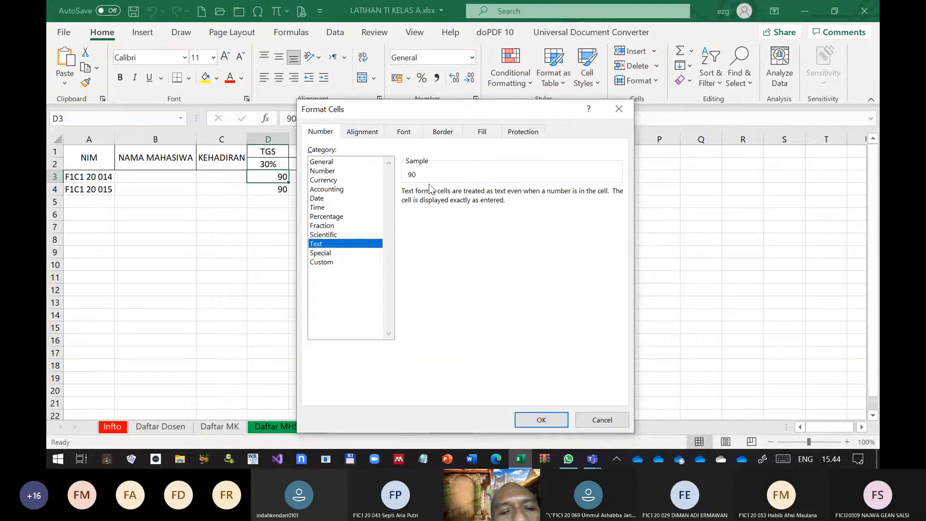
pyautogui.click(330, 253)
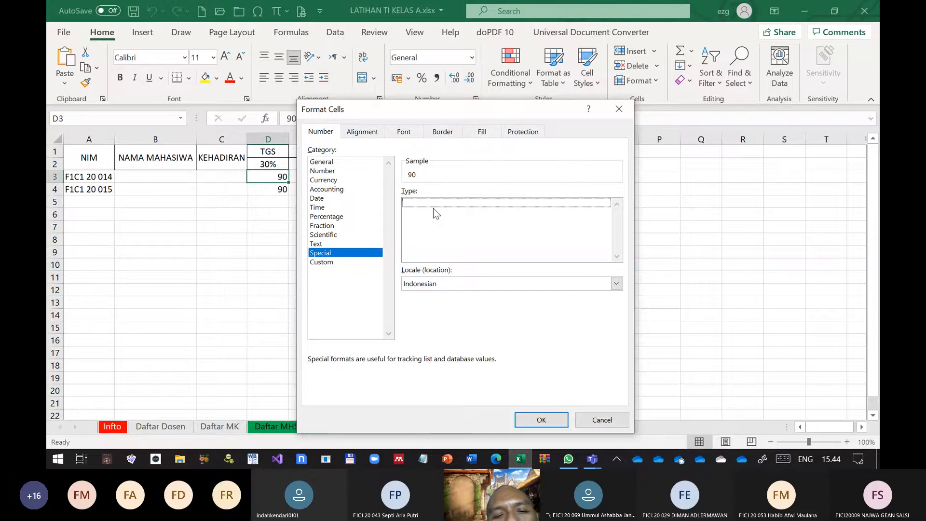
# Try editing the custom number format code #.##0,00;[Red]-#.##0,00 for cell D3
pyautogui.click(332, 263)
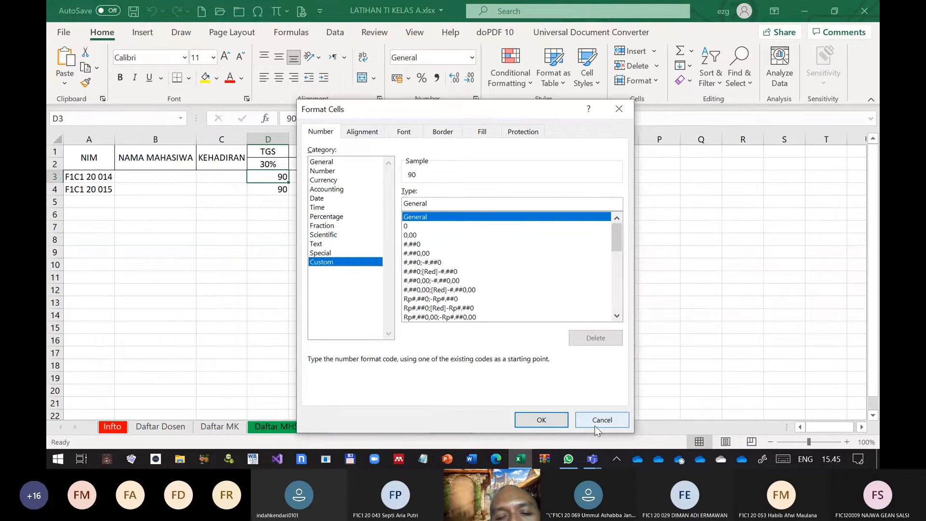
pyautogui.click(440, 290)
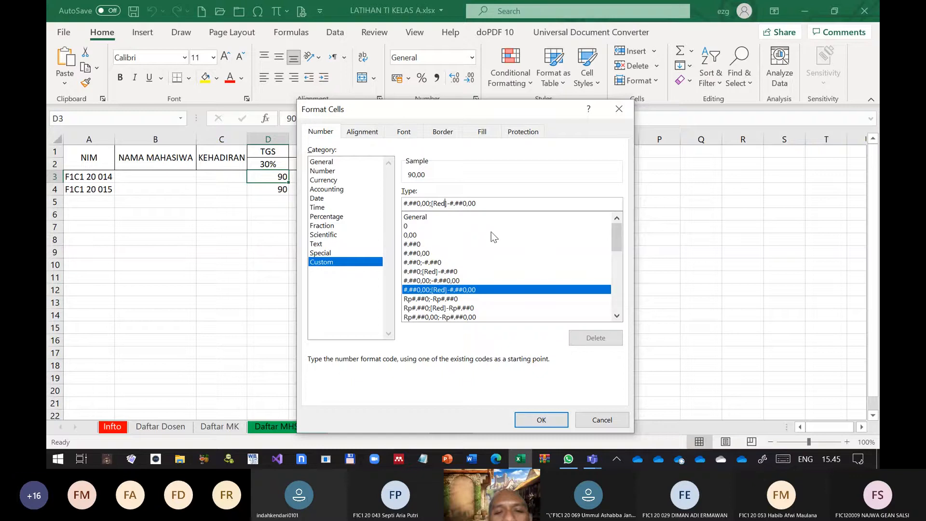
pyautogui.press('Right')
pyautogui.press('Right')
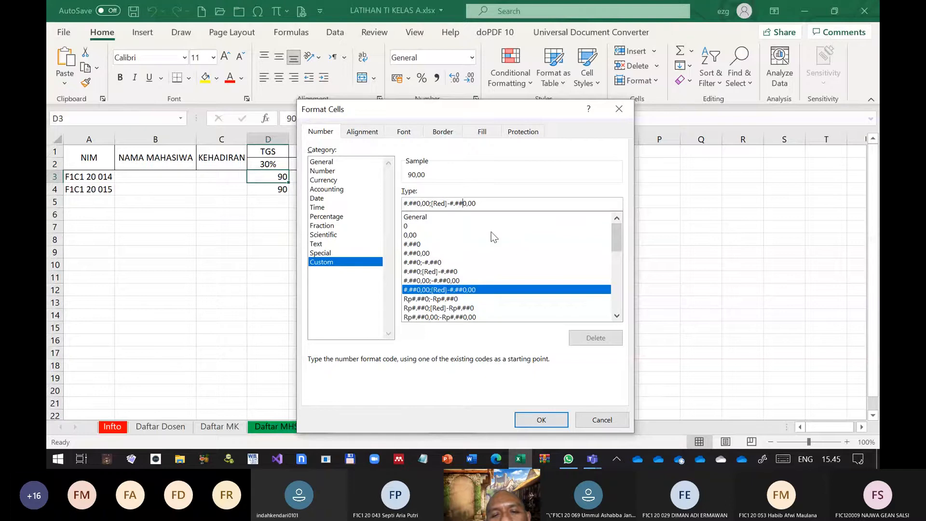
pyautogui.press('Right')
pyautogui.press('Right')
pyautogui.press('Right')
pyautogui.press('Right')
pyautogui.press('Right')
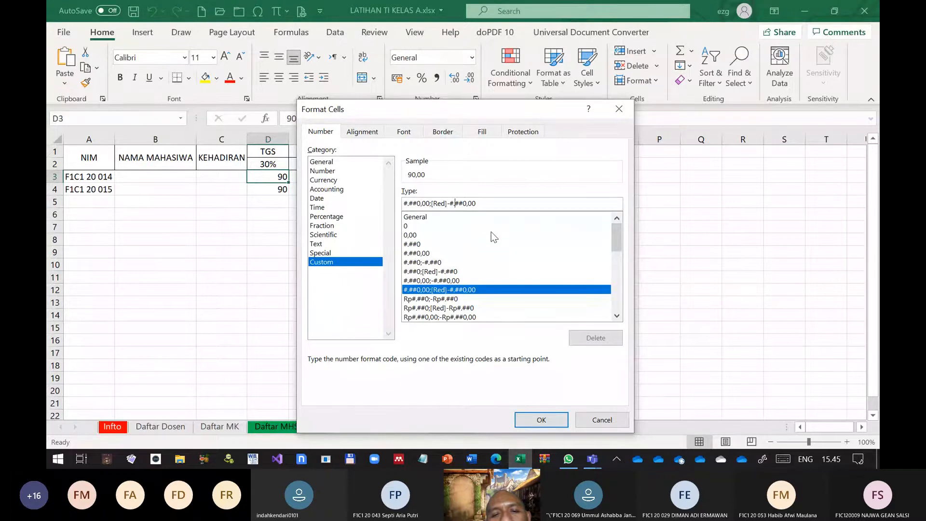
pyautogui.press('Right')
pyautogui.press('Right')
pyautogui.press('Right')
pyautogui.press('BackSpace')
pyautogui.press('Delete')
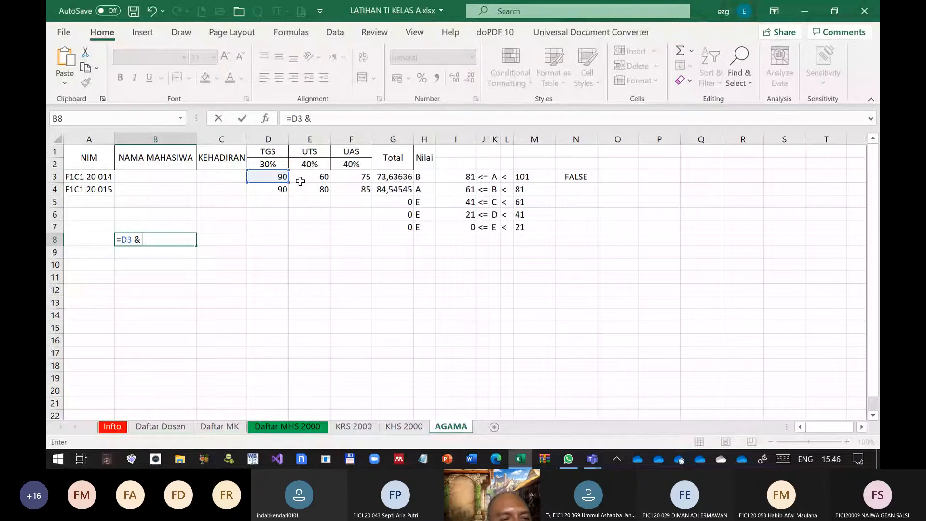
# Complete the formula in cell B8 as =D3 & " & " & E3 to join the two scores with an ampersand
pyautogui.write('"')
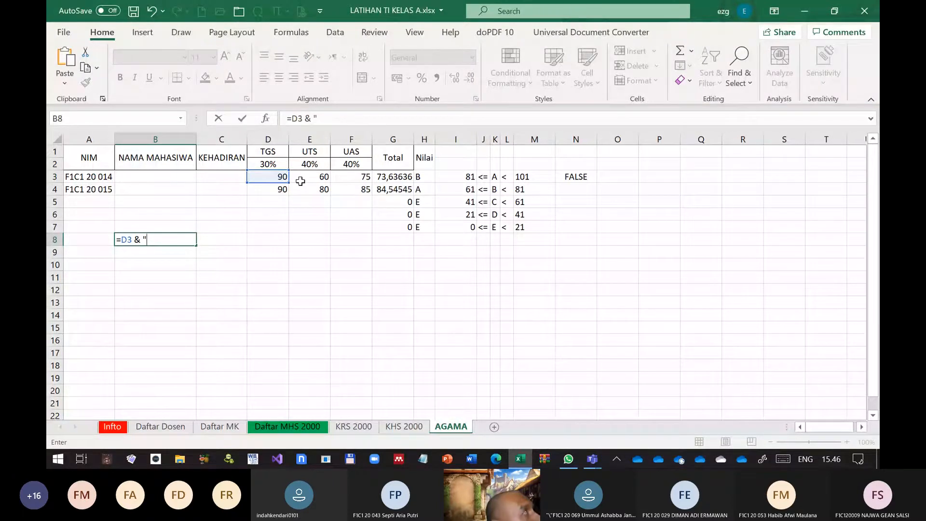
pyautogui.write(' & ')
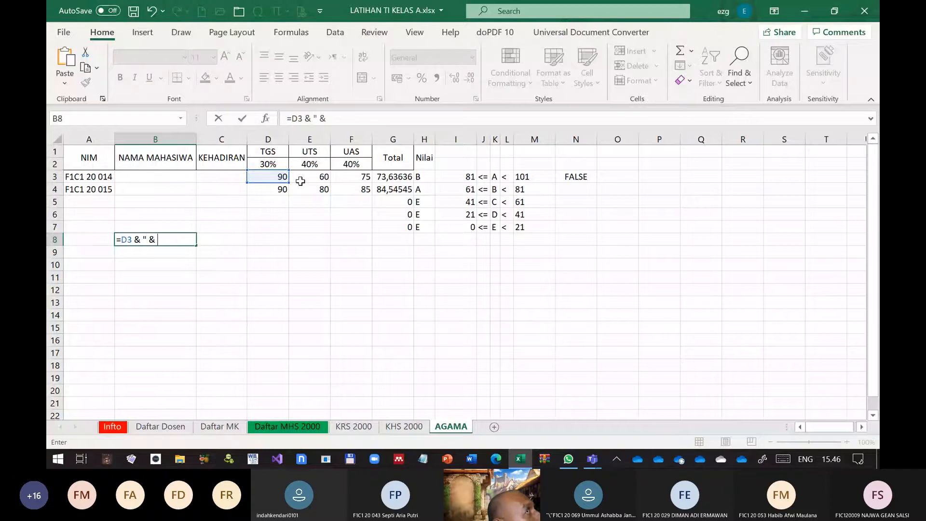
pyautogui.write('"')
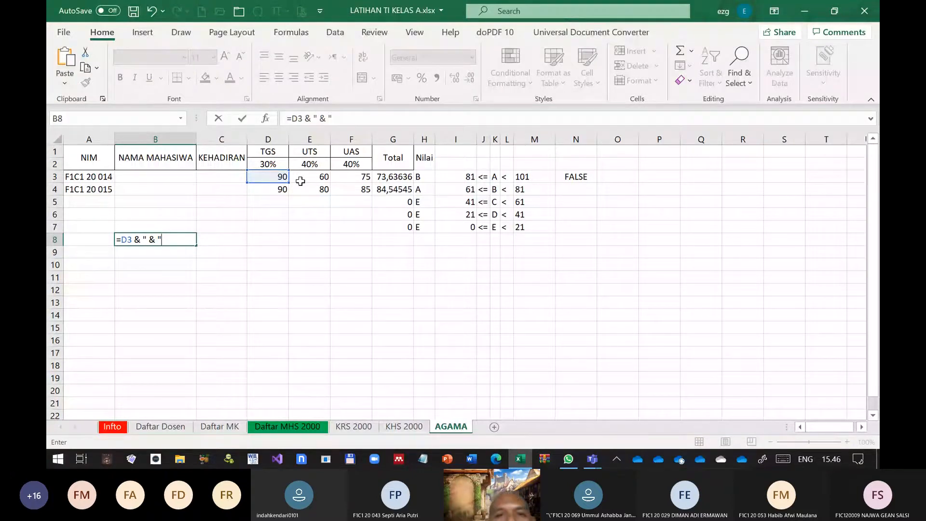
pyautogui.write(' &')
pyautogui.click(300, 182)
pyautogui.press('Return')
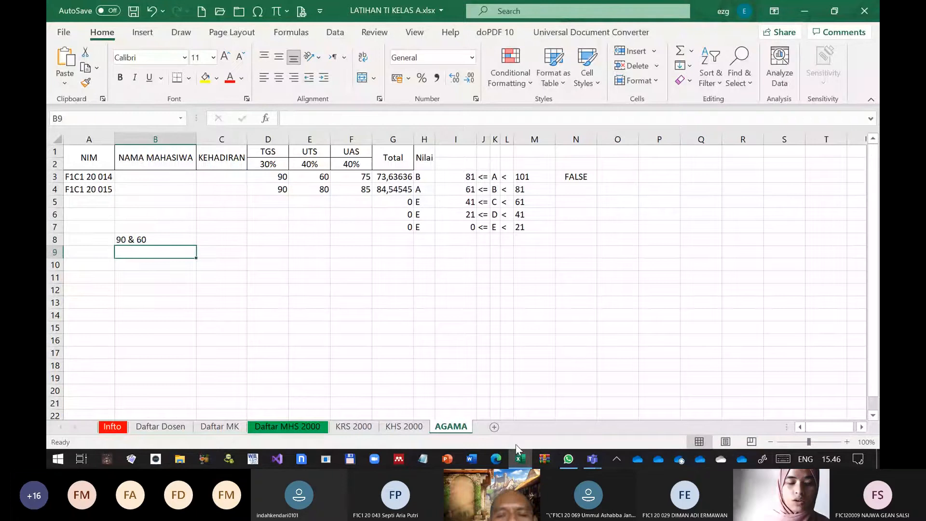
# Switch to Microsoft Whiteboard and widen its window beside the AGAMA worksheet
pyautogui.press('super+w')
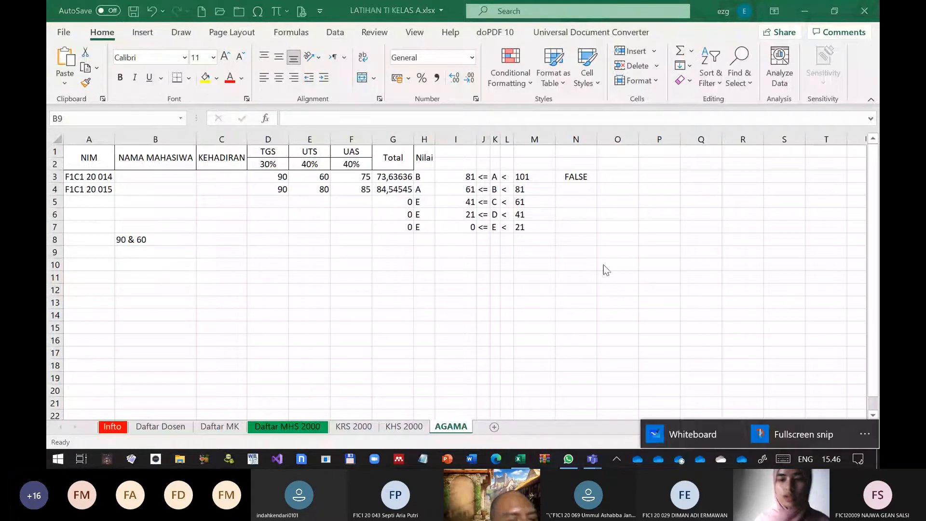
pyautogui.click(683, 422)
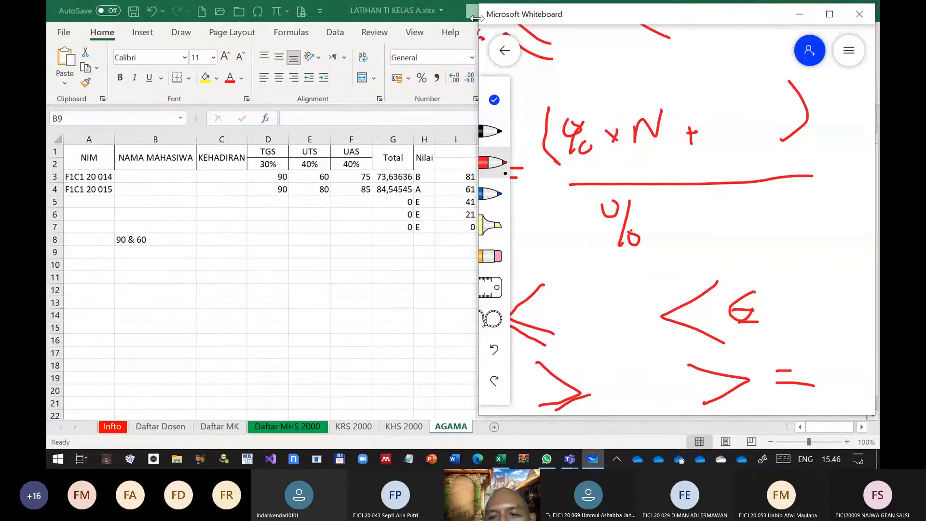
pyautogui.moveTo(476, 17); pyautogui.dragTo(363, 11)
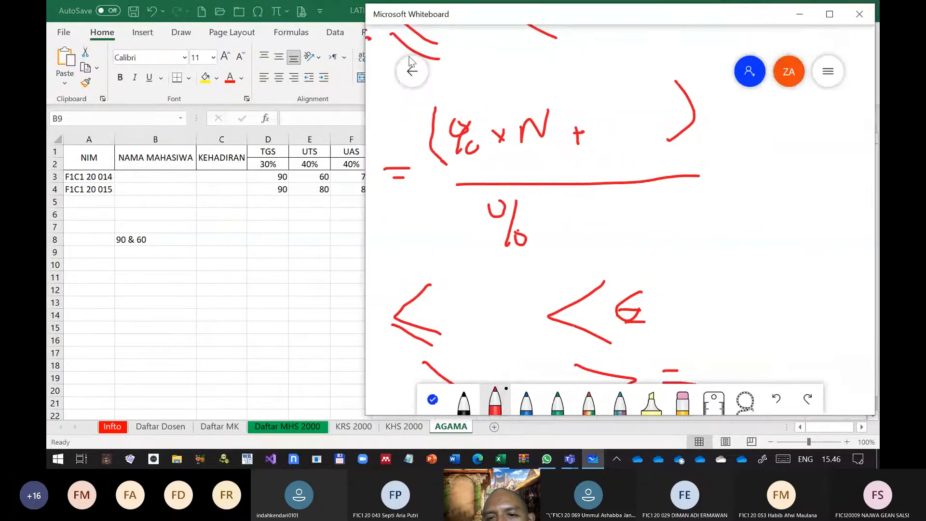
# Clear the old handwritten notes from the whiteboard canvas
pyautogui.rightClick(738, 219)
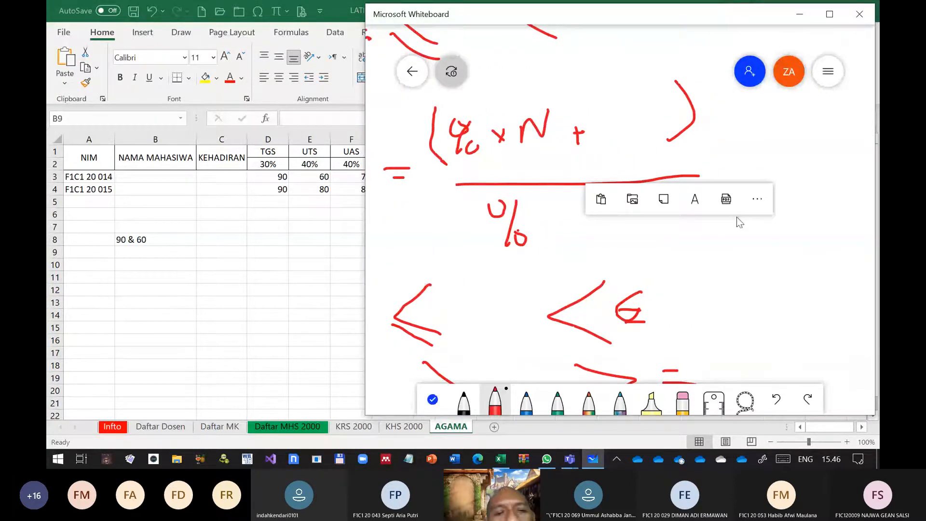
pyautogui.click(749, 202)
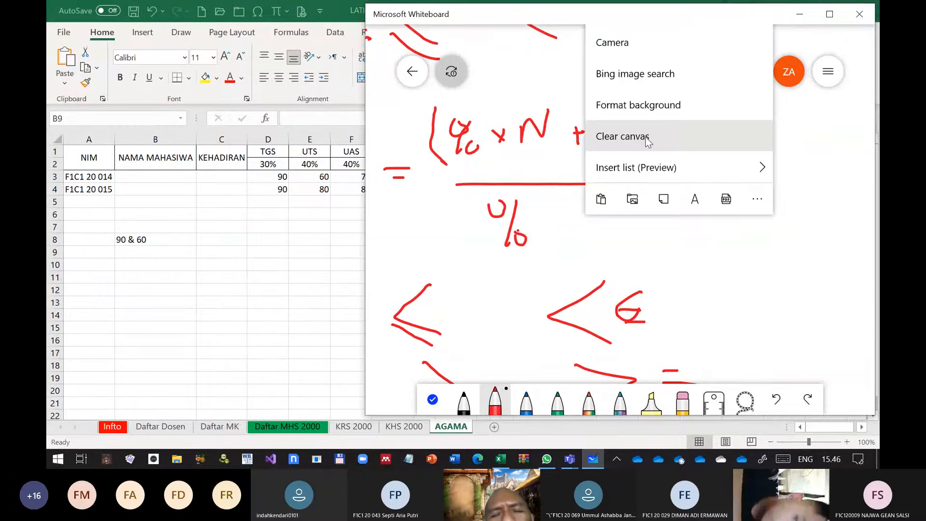
pyautogui.click(645, 136)
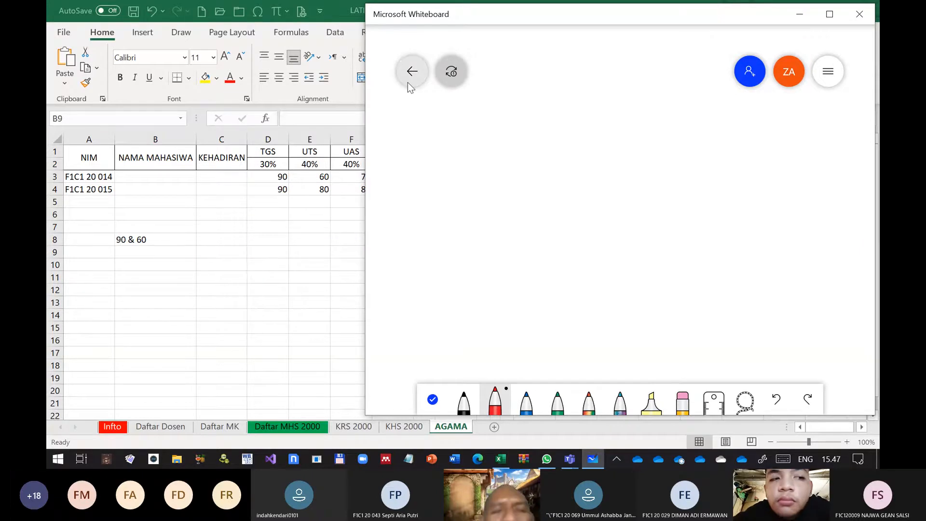
# Draw two large ampersand symbols in red ink as a demonstration and clear the canvas again
pyautogui.moveTo(673, 5)
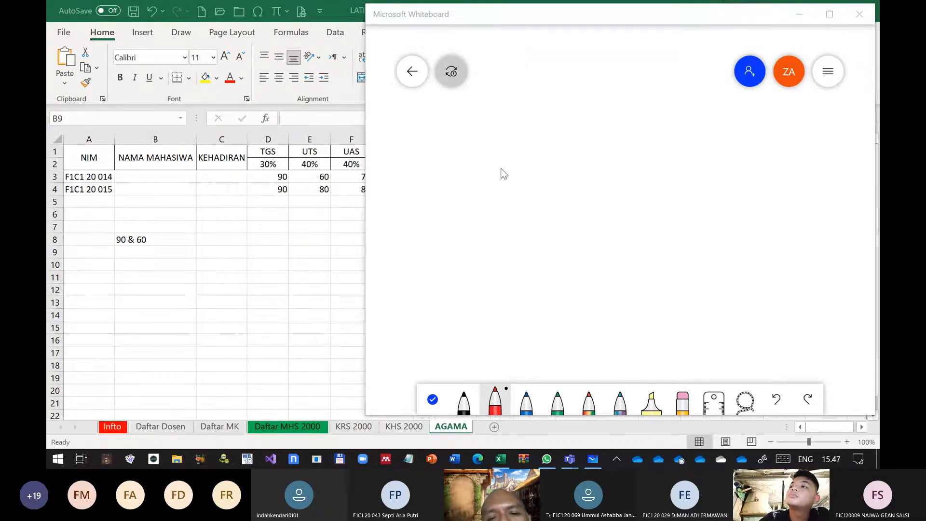
pyautogui.moveTo(502, 168)
pyautogui.mouseDown()
pyautogui.moveTo(504, 211)
pyautogui.moveTo(535, 216)
pyautogui.mouseUp()
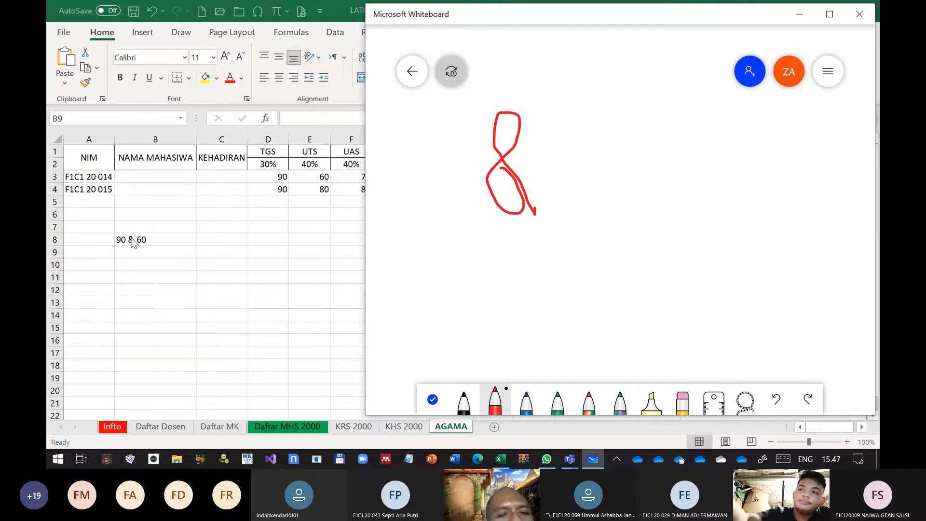
pyautogui.moveTo(671, 146)
pyautogui.mouseDown()
pyautogui.moveTo(609, 190)
pyautogui.moveTo(597, 167)
pyautogui.moveTo(659, 172)
pyautogui.moveTo(678, 190)
pyautogui.mouseUp()
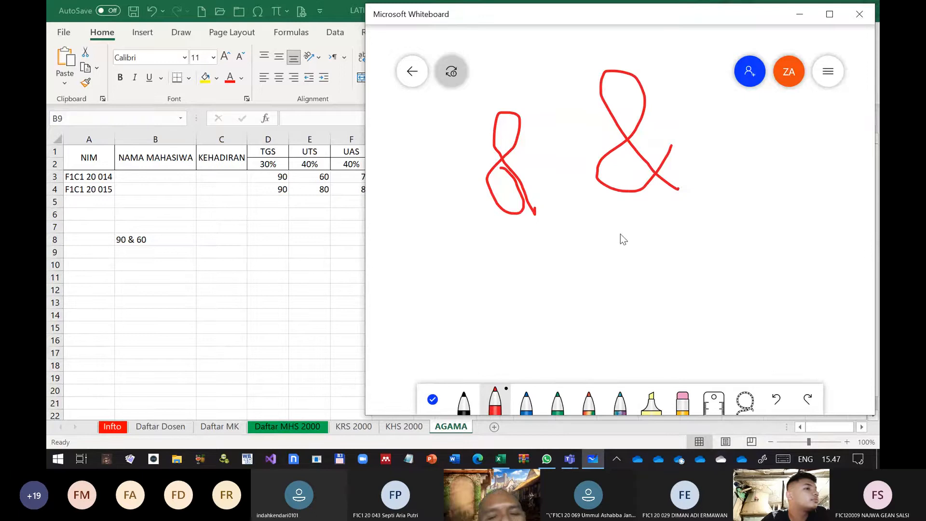
pyautogui.rightClick(603, 253)
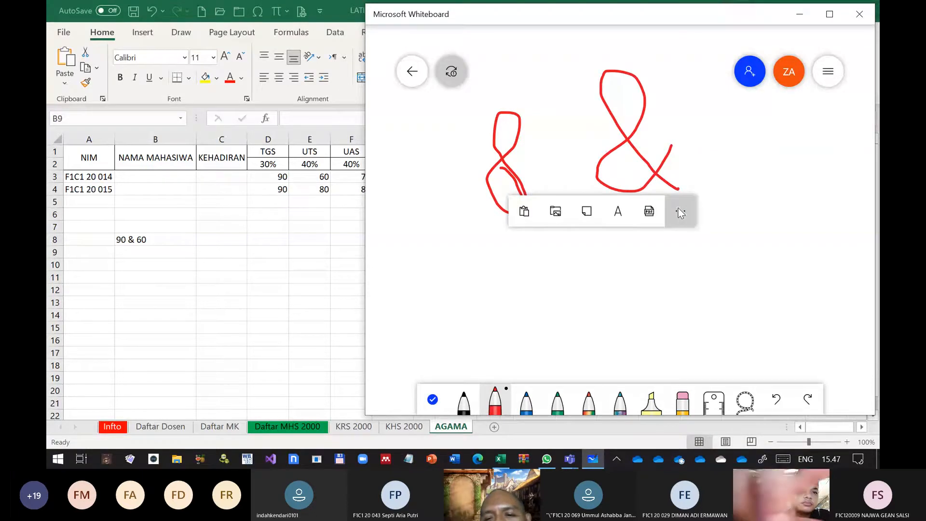
pyautogui.click(680, 211)
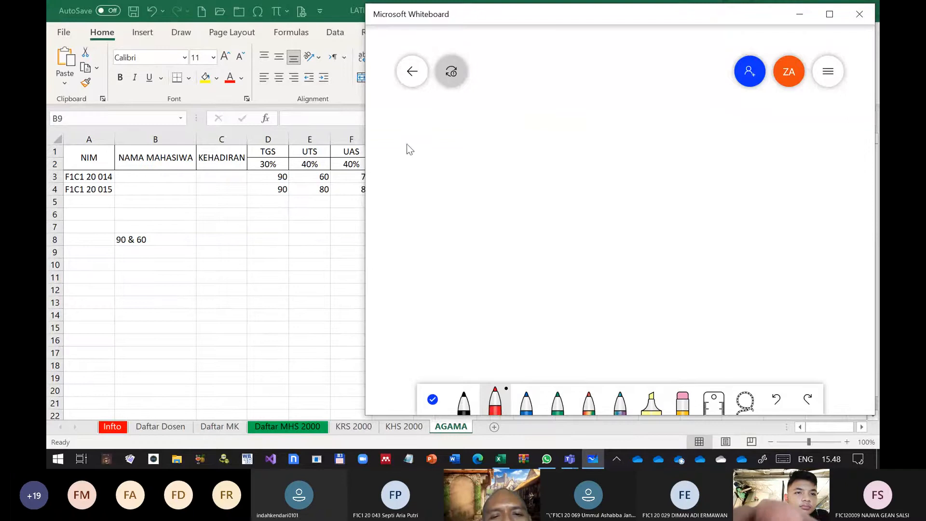
# Handwrite A and B as example values in red ink, with the formula = A & B and its result AB below
pyautogui.moveTo(410, 138)
pyautogui.mouseDown()
pyautogui.moveTo(434, 186)
pyautogui.moveTo(421, 163)
pyautogui.mouseUp()
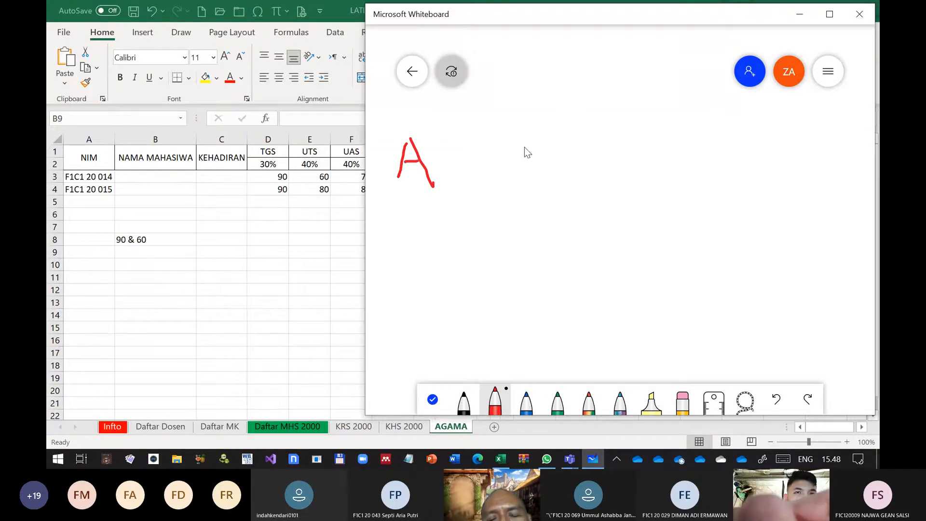
pyautogui.moveTo(543, 171); pyautogui.dragTo(549, 140)
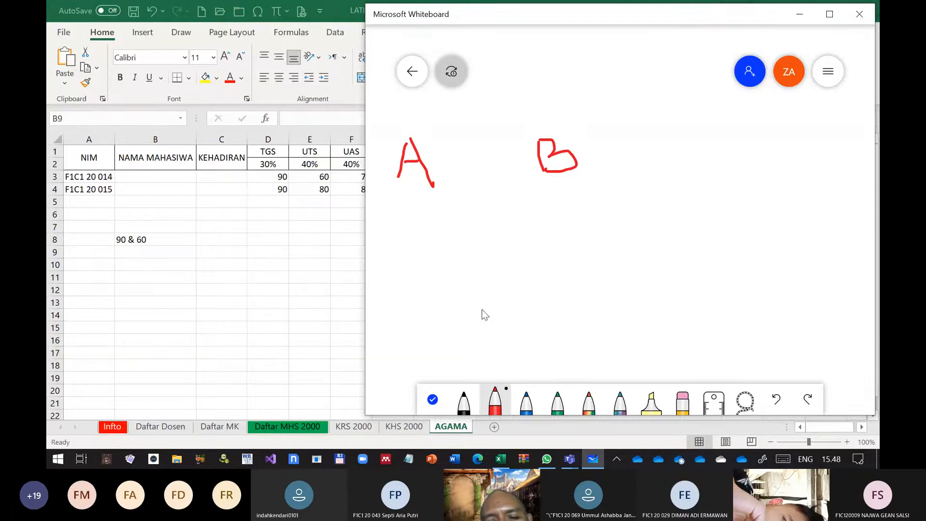
pyautogui.moveTo(482, 309); pyautogui.dragTo(491, 309)
pyautogui.moveTo(482, 325); pyautogui.dragTo(498, 324)
pyautogui.moveTo(532, 325)
pyautogui.mouseDown()
pyautogui.moveTo(539, 298)
pyautogui.moveTo(556, 321)
pyautogui.mouseUp()
pyautogui.moveTo(534, 314); pyautogui.dragTo(599, 312)
pyautogui.moveTo(629, 308)
pyautogui.mouseDown()
pyautogui.moveTo(623, 273)
pyautogui.moveTo(628, 305)
pyautogui.mouseUp()
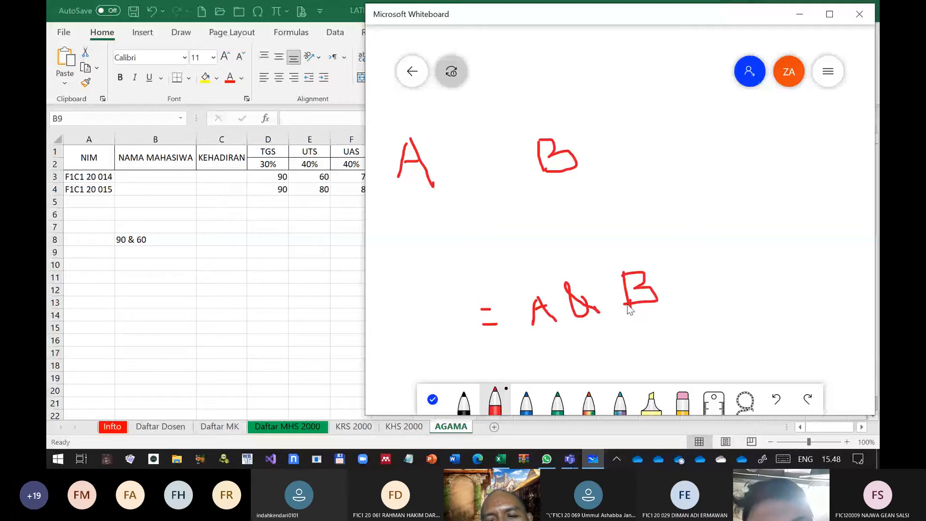
pyautogui.moveTo(740, 301); pyautogui.dragTo(761, 300)
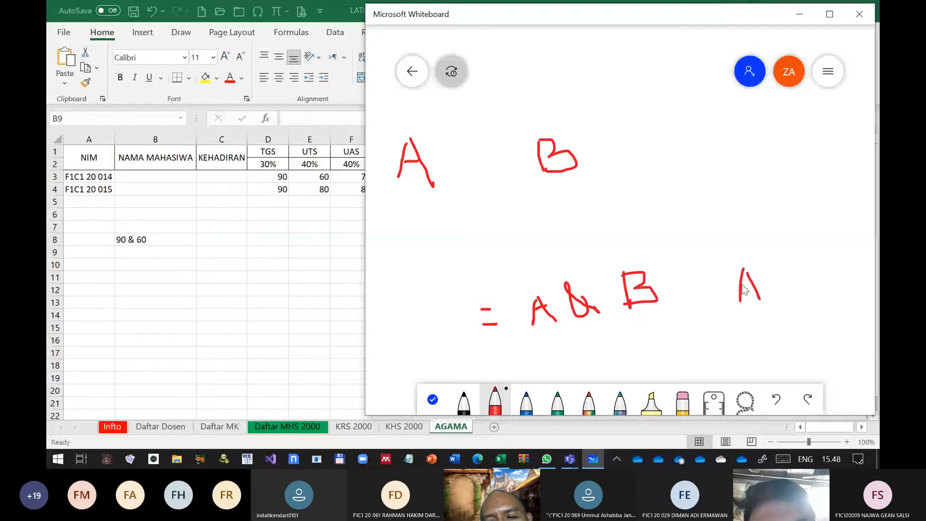
pyautogui.moveTo(770, 266)
pyautogui.mouseDown()
pyautogui.moveTo(785, 288)
pyautogui.moveTo(772, 294)
pyautogui.mouseUp()
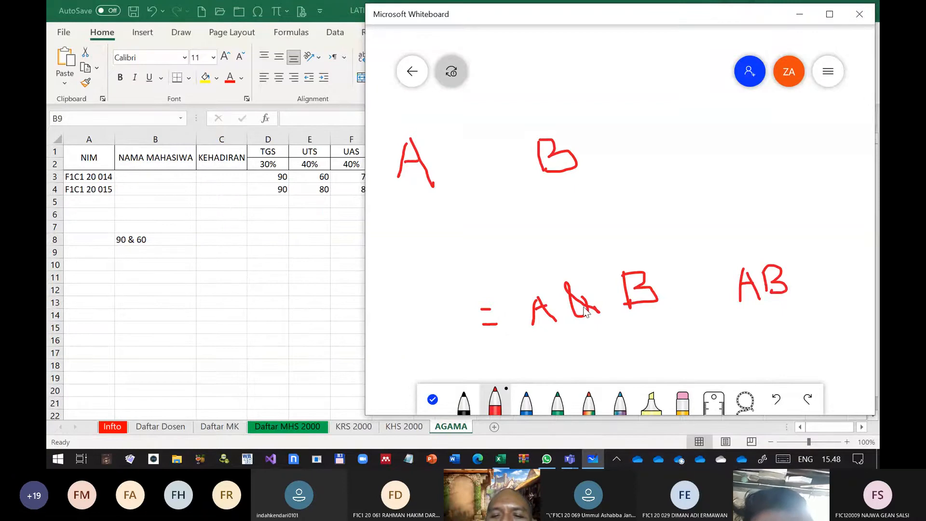
# Handwrite a second example formula, = A & " dan " & B, beneath the first one
pyautogui.moveTo(489, 351); pyautogui.dragTo(509, 362)
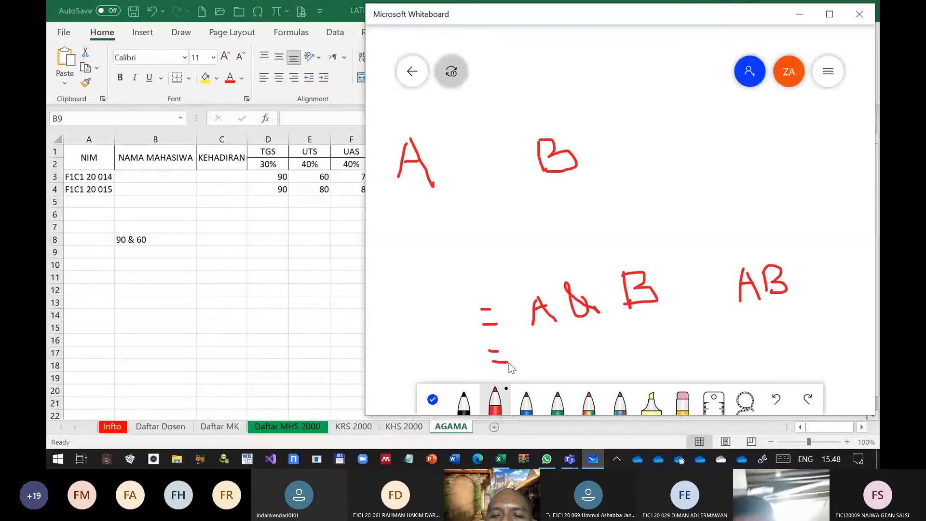
pyautogui.moveTo(544, 365); pyautogui.dragTo(568, 363)
pyautogui.moveTo(543, 354)
pyautogui.mouseDown()
pyautogui.moveTo(609, 344)
pyautogui.moveTo(604, 363)
pyautogui.moveTo(620, 362)
pyautogui.mouseUp()
pyautogui.moveTo(642, 323); pyautogui.dragTo(642, 329)
pyautogui.moveTo(649, 321); pyautogui.dragTo(649, 327)
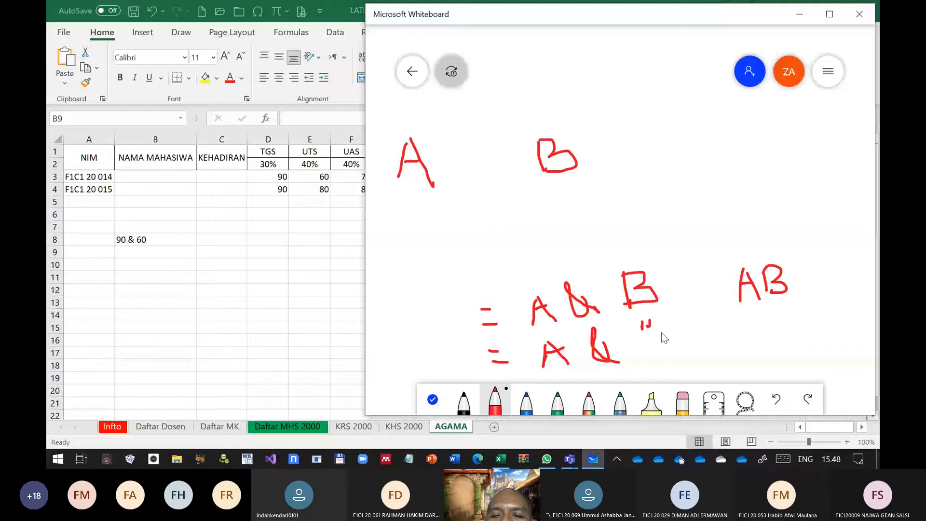
pyautogui.moveTo(683, 332)
pyautogui.mouseDown()
pyautogui.moveTo(688, 349)
pyautogui.moveTo(704, 344)
pyautogui.mouseUp()
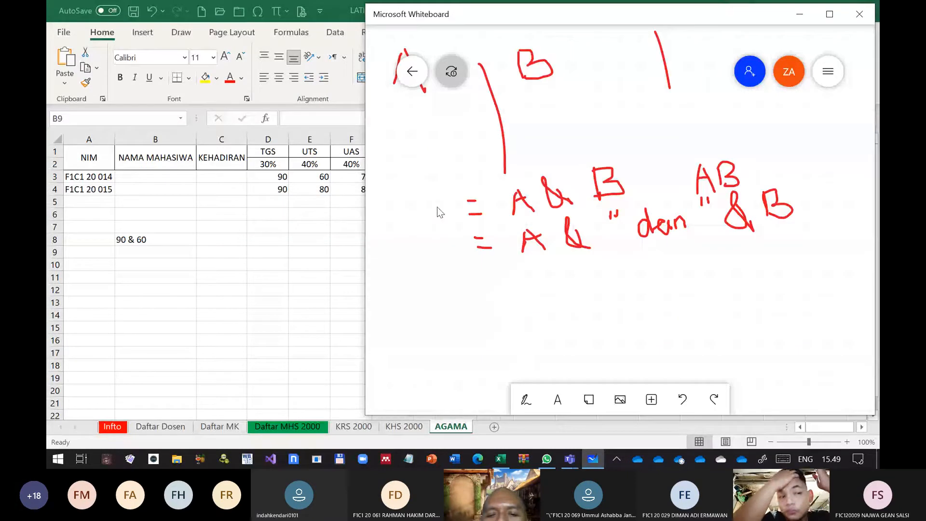
# Handwrite the result A dan B in red ink below the second example formula
pyautogui.click(525, 405)
pyautogui.moveTo(649, 316)
pyautogui.mouseDown()
pyautogui.moveTo(674, 308)
pyautogui.moveTo(678, 319)
pyautogui.mouseUp()
pyautogui.moveTo(652, 304); pyautogui.dragTo(672, 301)
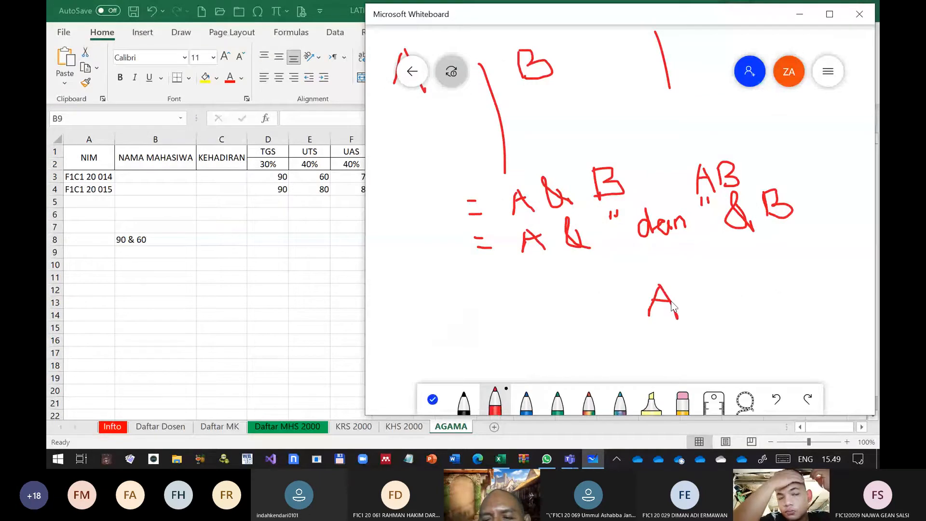
pyautogui.moveTo(713, 288); pyautogui.dragTo(709, 306)
pyautogui.moveTo(729, 294); pyautogui.dragTo(727, 296)
pyautogui.moveTo(736, 307); pyautogui.dragTo(749, 303)
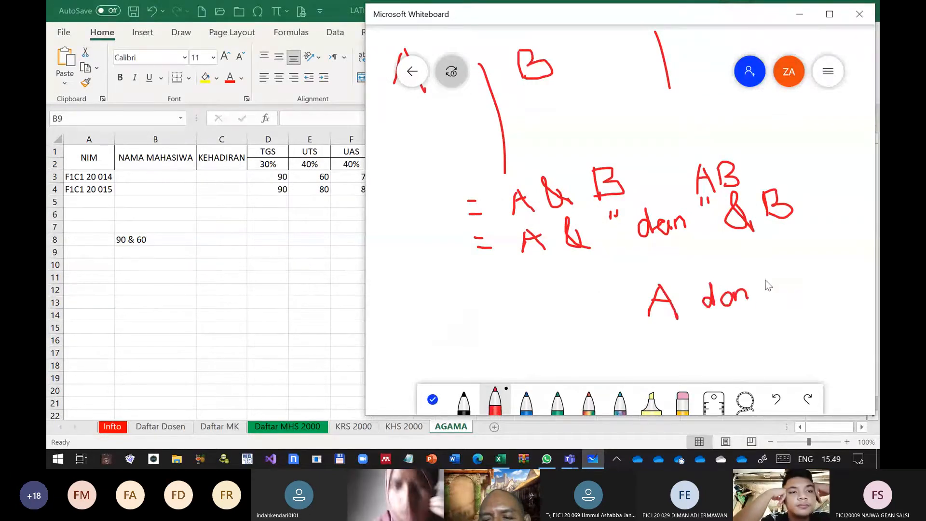
pyautogui.moveTo(772, 272); pyautogui.dragTo(772, 300)
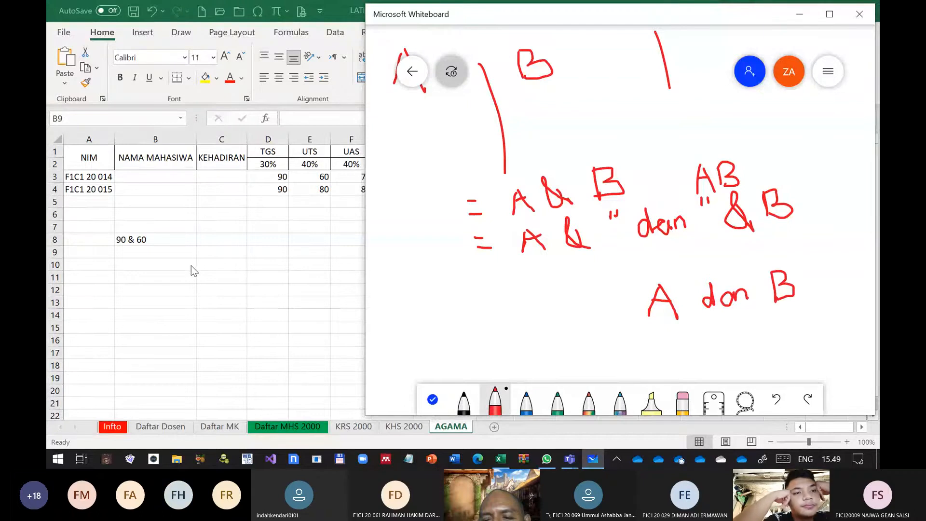
# Switch to the Excel workbook, enter =A3&A4 in cell B9, and auto-fit the width of column B
pyautogui.click(161, 254)
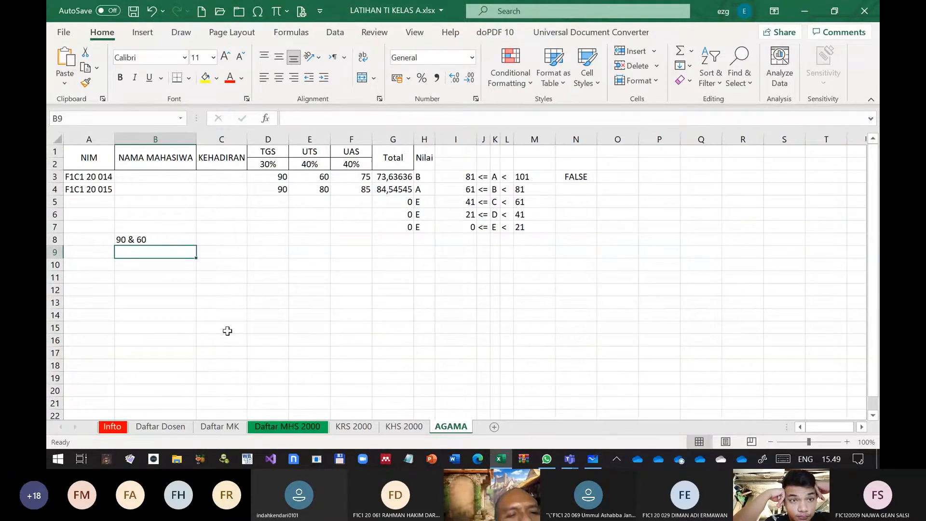
pyautogui.write('=')
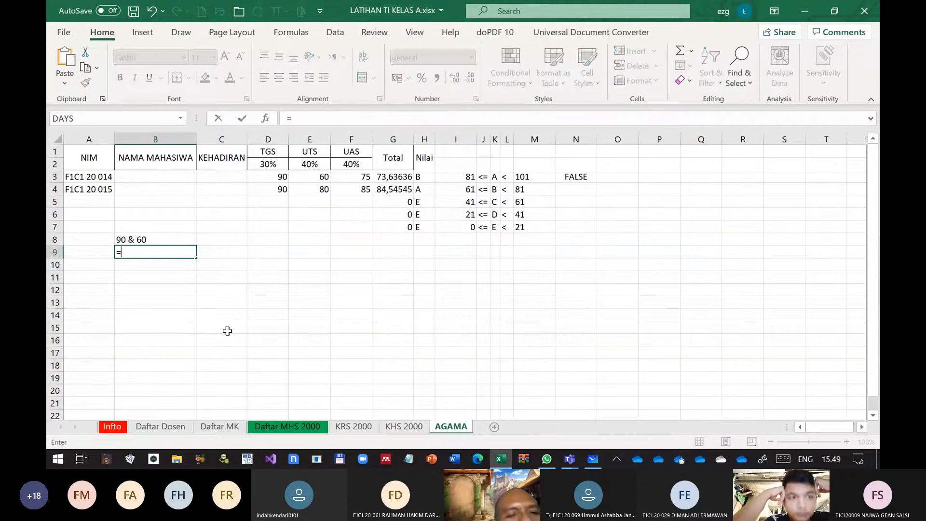
pyautogui.click(99, 183)
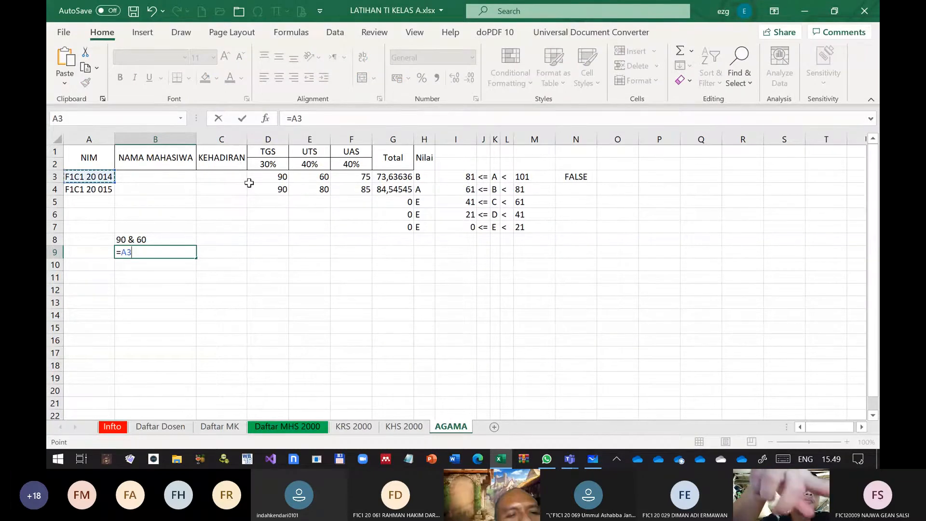
pyautogui.write('&')
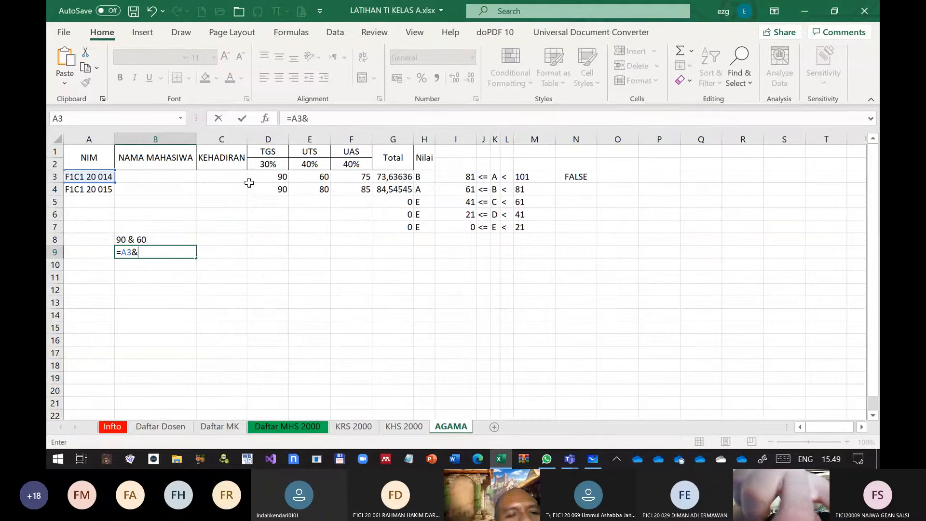
pyautogui.click(94, 191)
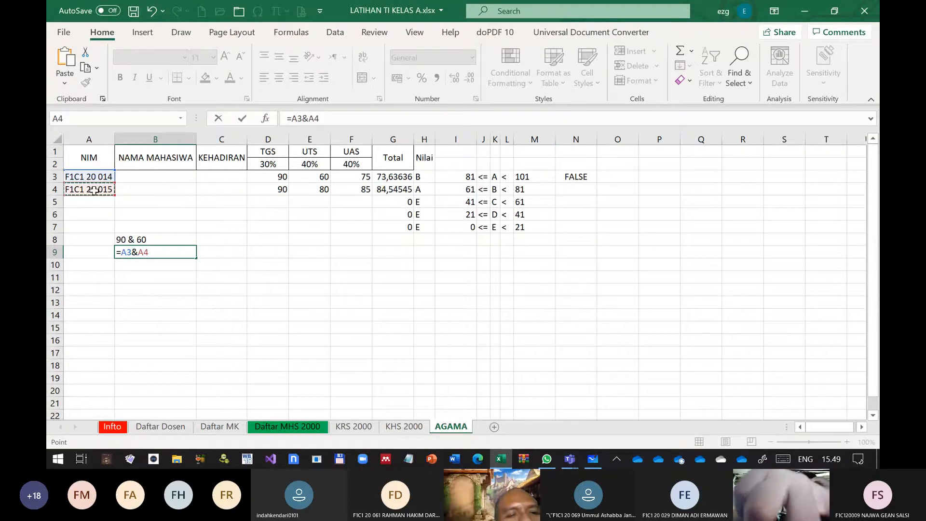
pyautogui.press('Return')
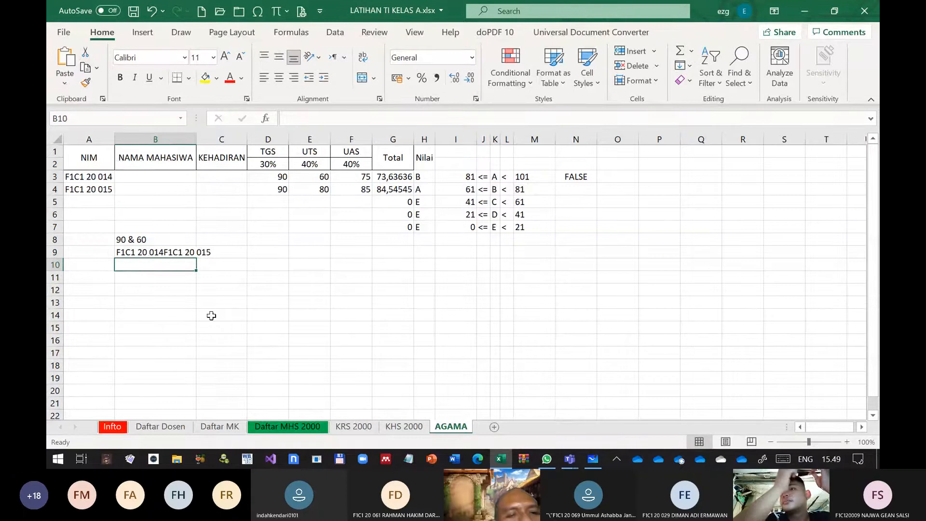
pyautogui.doubleClick(196, 141)
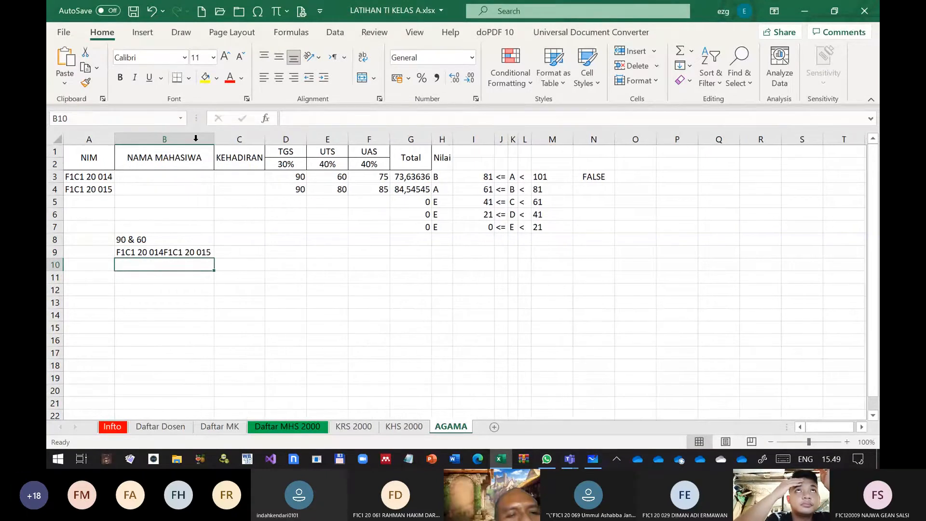
# Edit the formula in B9 to =A3& " " &A4 so a space separates the two values
pyautogui.click(140, 250)
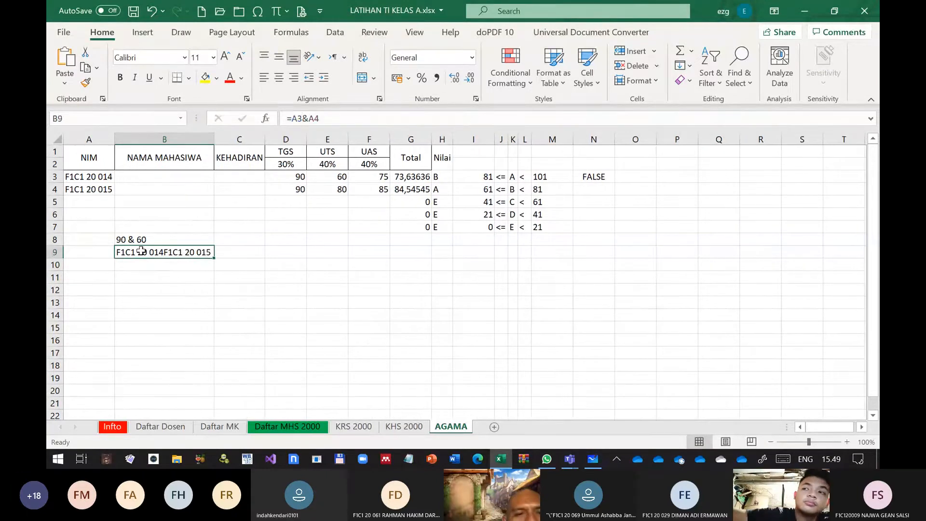
pyautogui.doubleClick(141, 250)
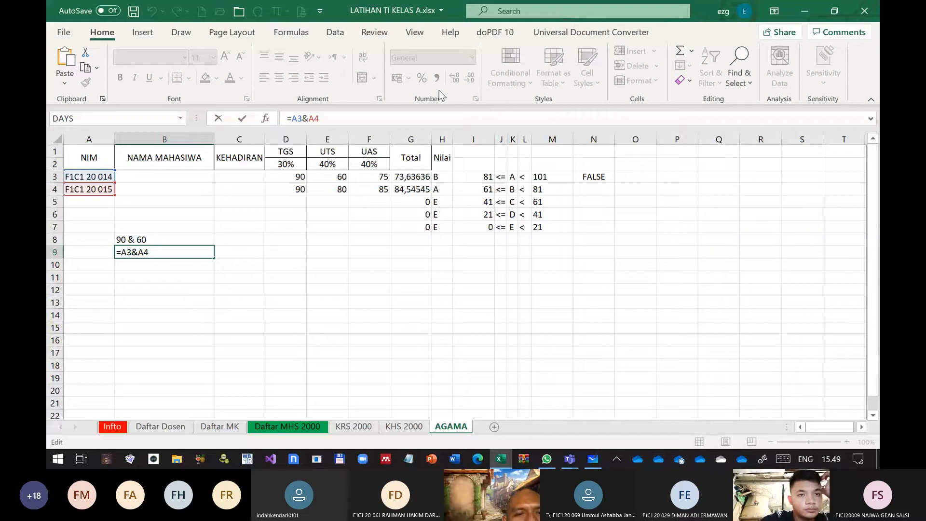
pyautogui.write('& " ')
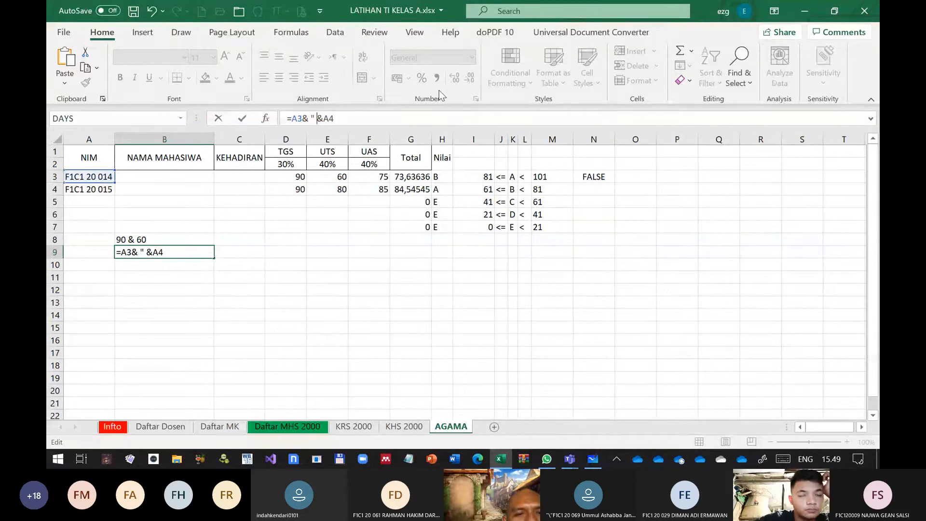
pyautogui.write('"')
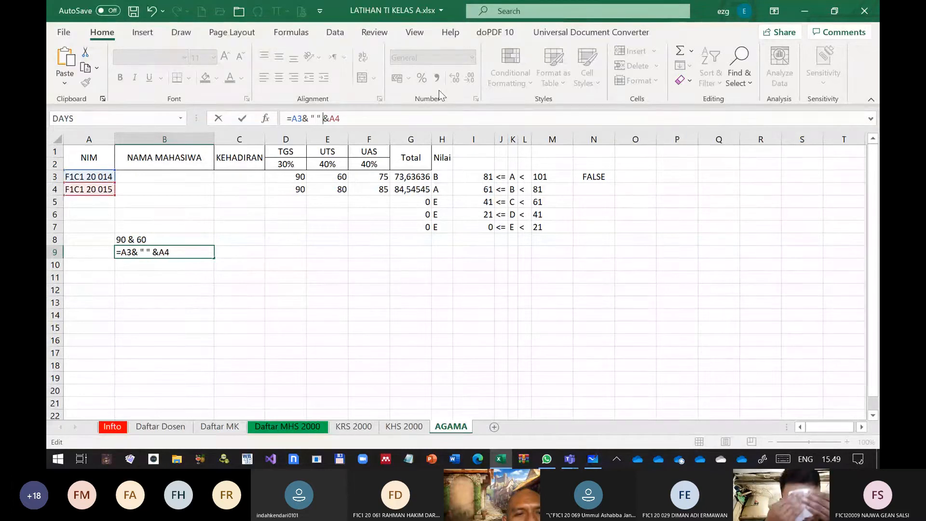
pyautogui.press('Return')
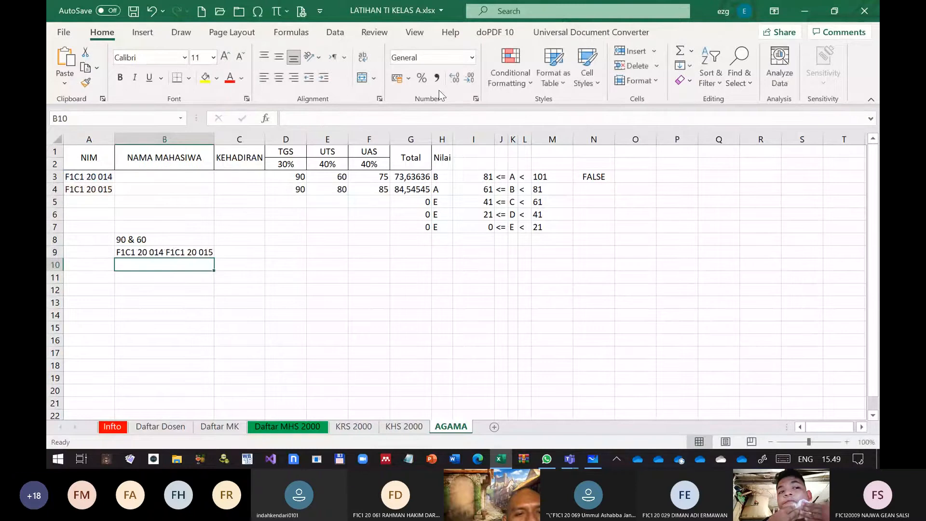
# Add the word dan inside the quoted text of B9, making the formula =A3& " dan " &A4
pyautogui.click(170, 253)
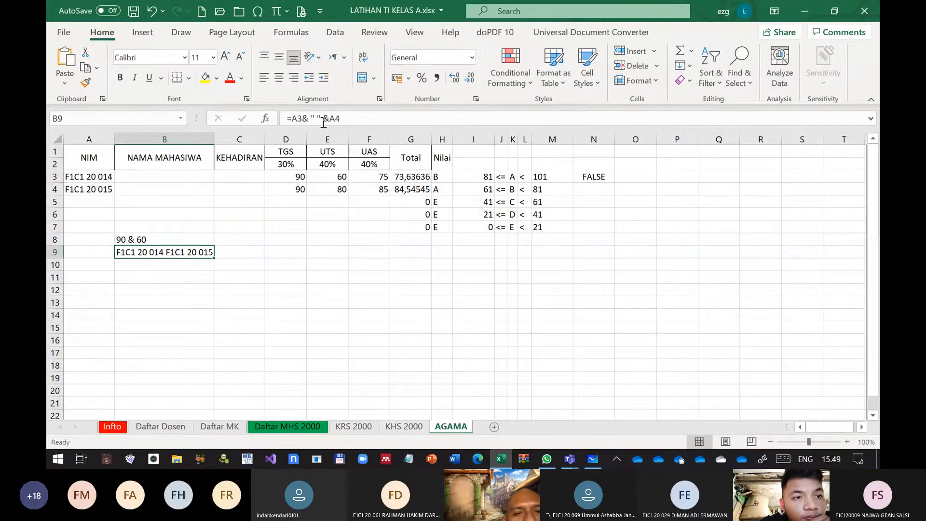
pyautogui.click(317, 119)
pyautogui.write('dan')
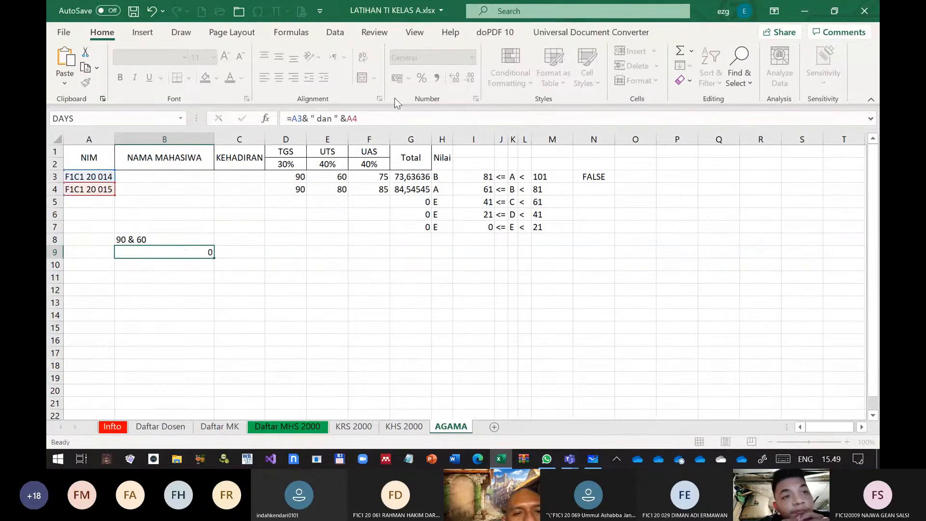
pyautogui.press('Return')
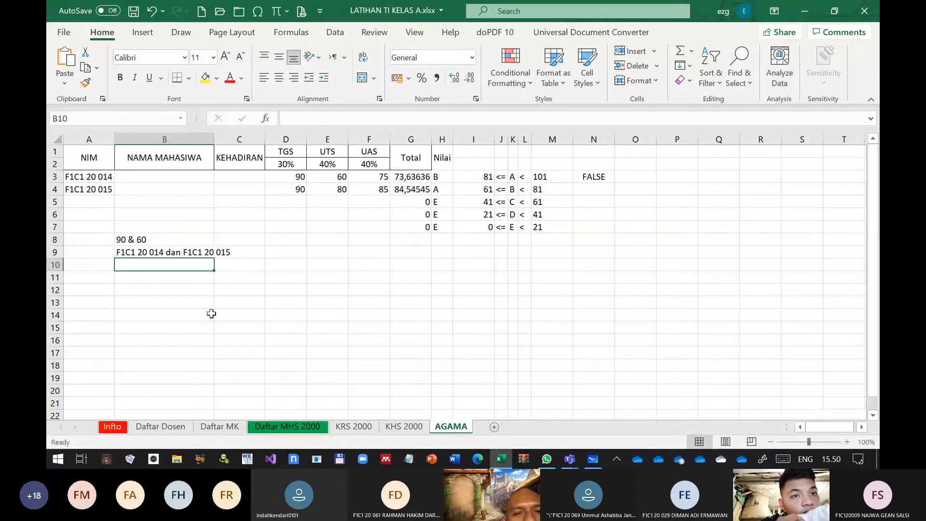
pyautogui.write('=')
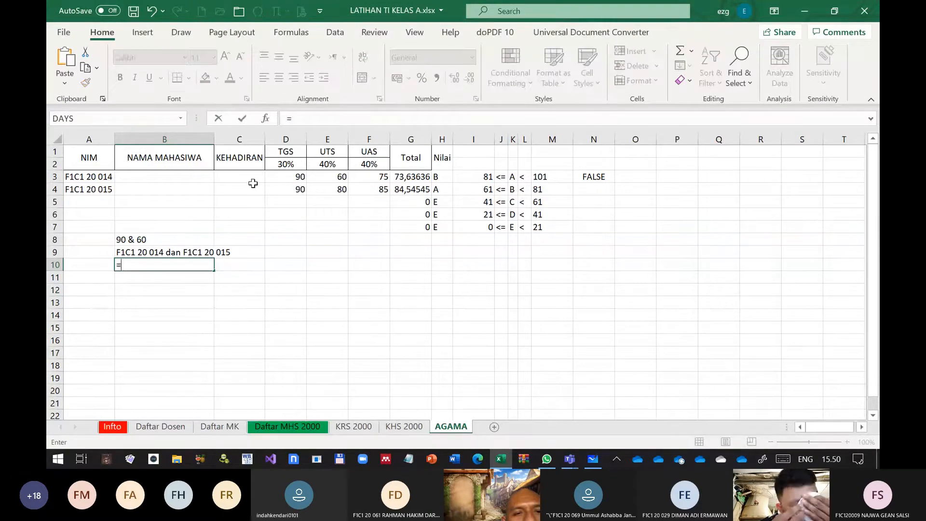
pyautogui.write('"L')
pyautogui.press('BackSpace')
pyautogui.press('BackSpace')
pyautogui.press('BackSpace')
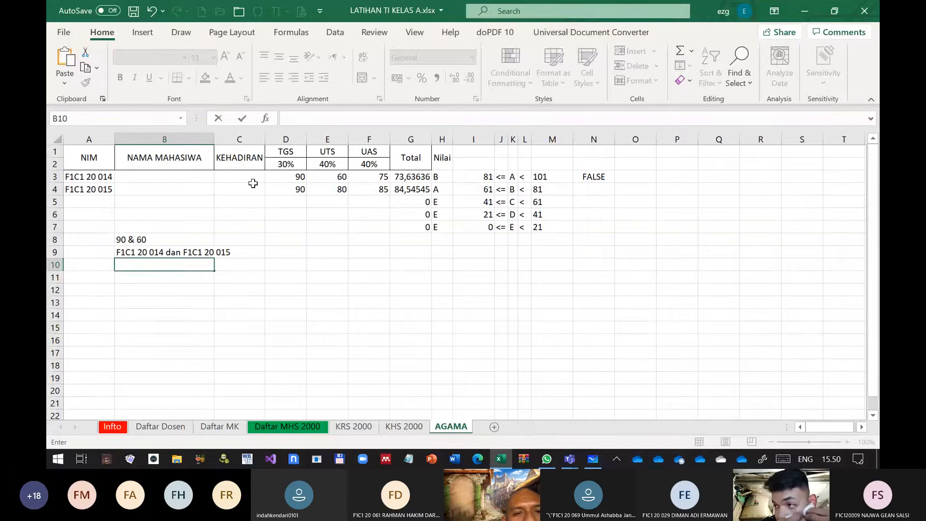
pyautogui.press('Escape')
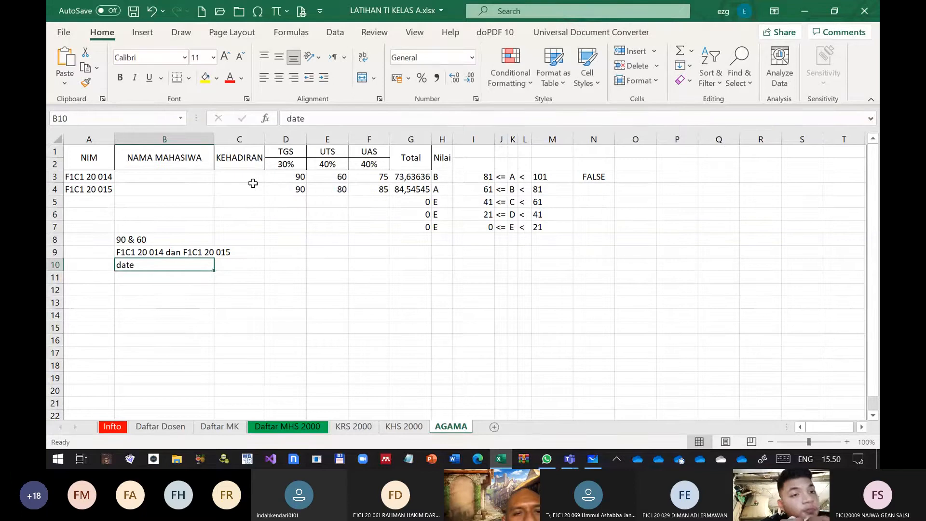
# Try to enter =date() in cell B10, and try it again as =date without the parentheses
pyautogui.write('=date()')
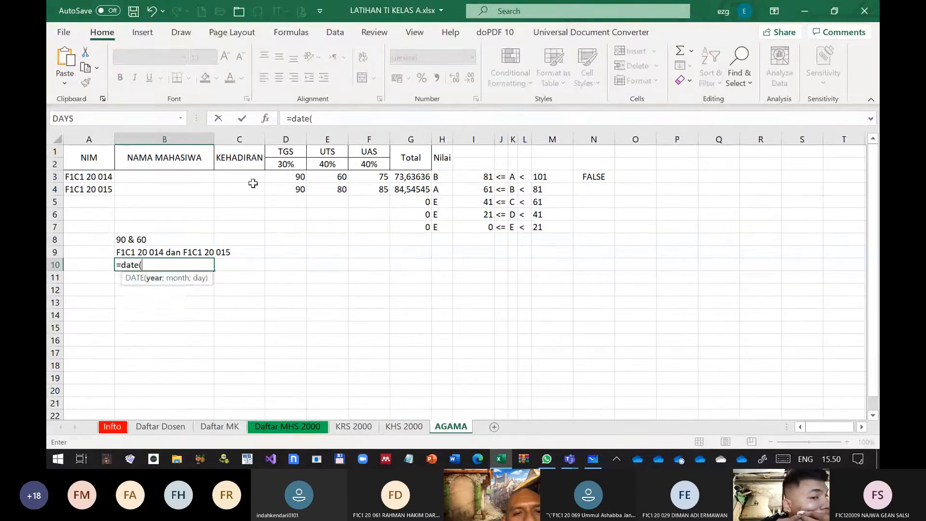
pyautogui.press('Return')
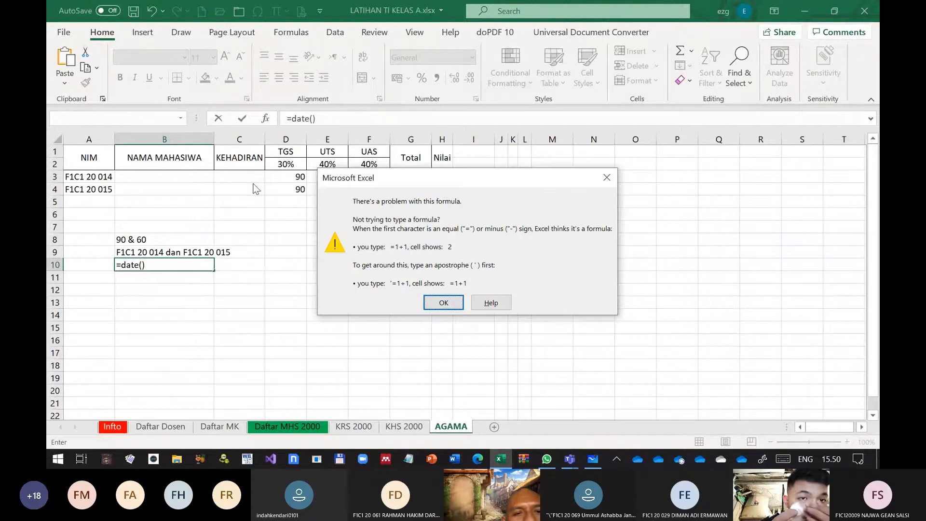
pyautogui.press('Return')
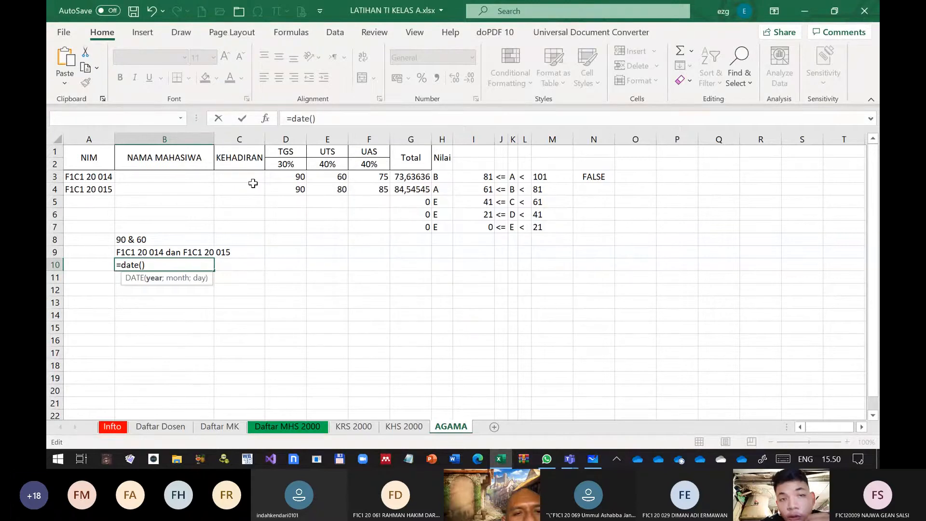
pyautogui.press('BackSpace')
pyautogui.press('BackSpace')
pyautogui.press('Return')
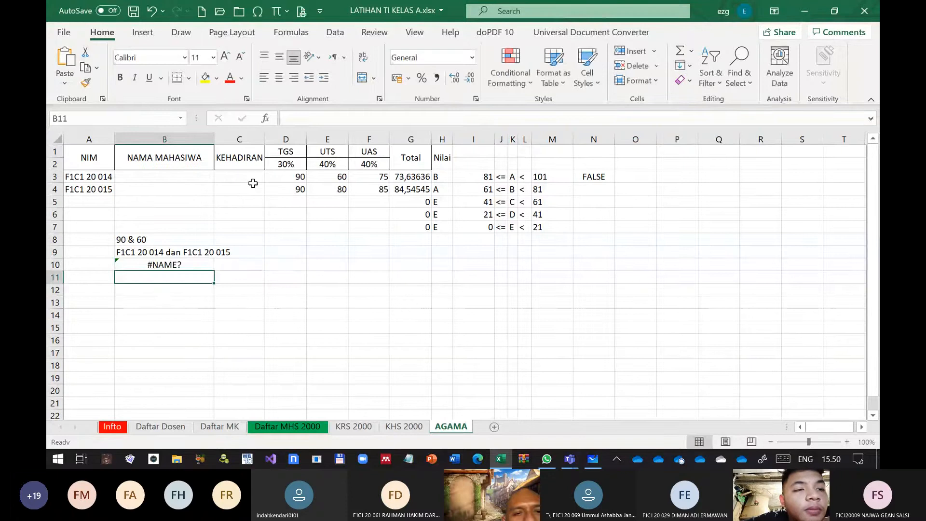
# Reopen the date formula in B10 for editing and erase it completely
pyautogui.press('Up')
pyautogui.press('F2')
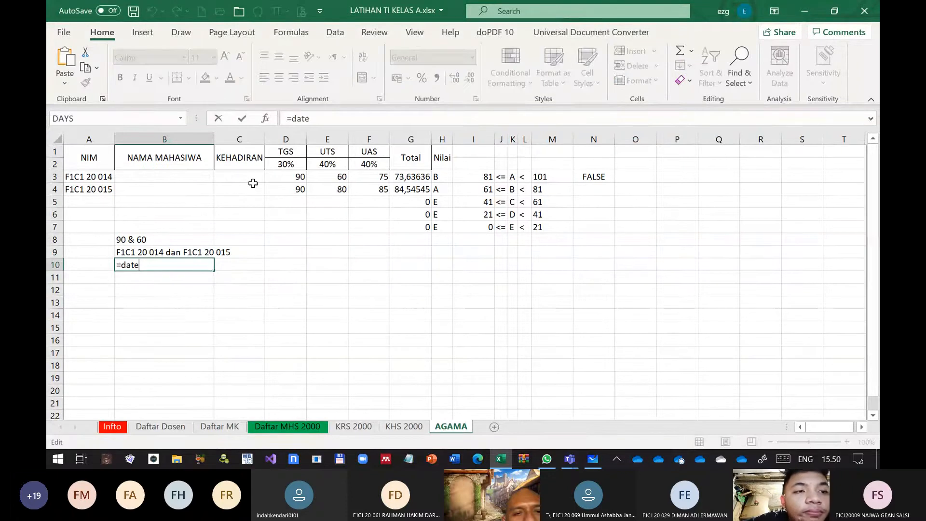
pyautogui.write('(')
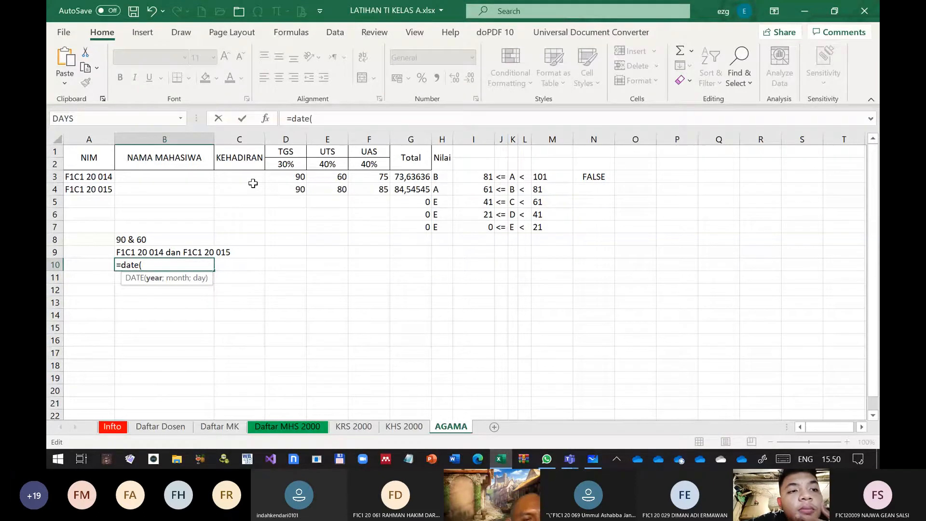
pyautogui.press('BackSpace')
pyautogui.press('BackSpace')
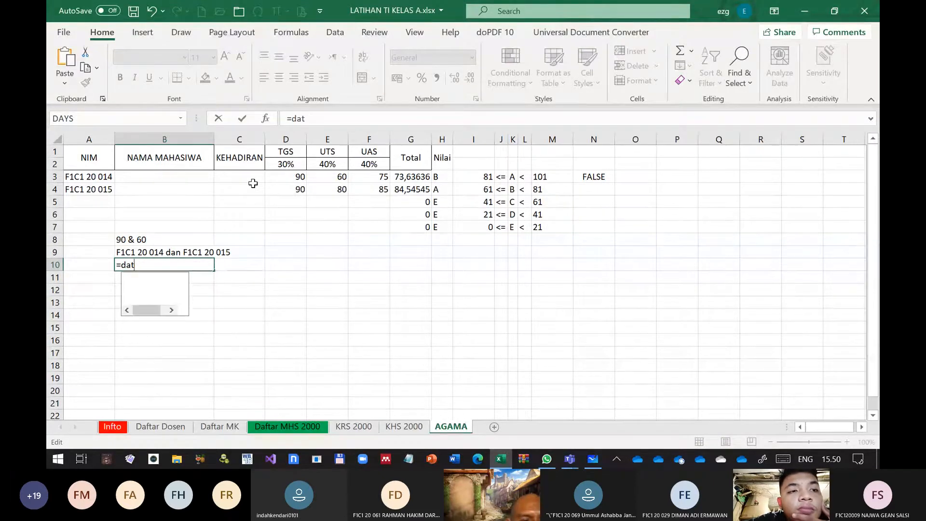
pyautogui.press('BackSpace')
pyautogui.press('BackSpace')
pyautogui.press('BackSpace')
pyautogui.press('BackSpace')
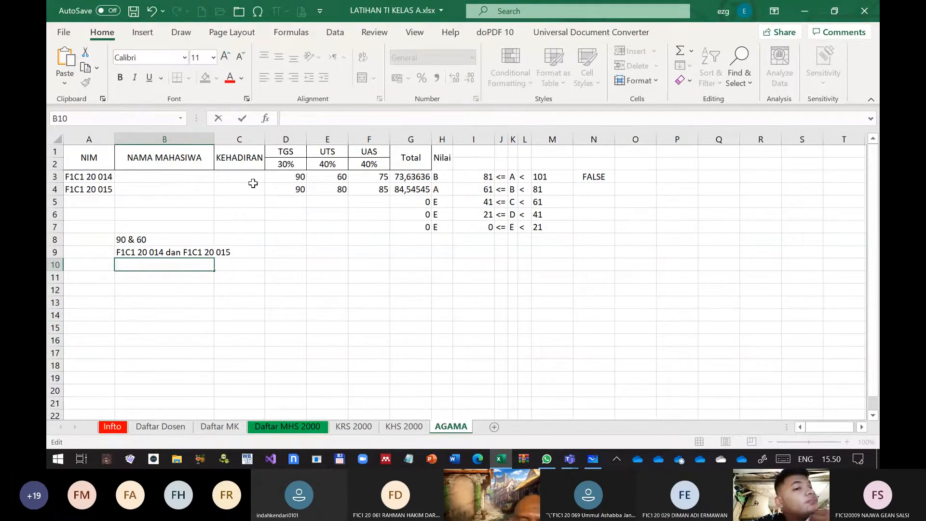
# Enter =year(now()) in cell B10 to return the current year
pyautogui.write('=')
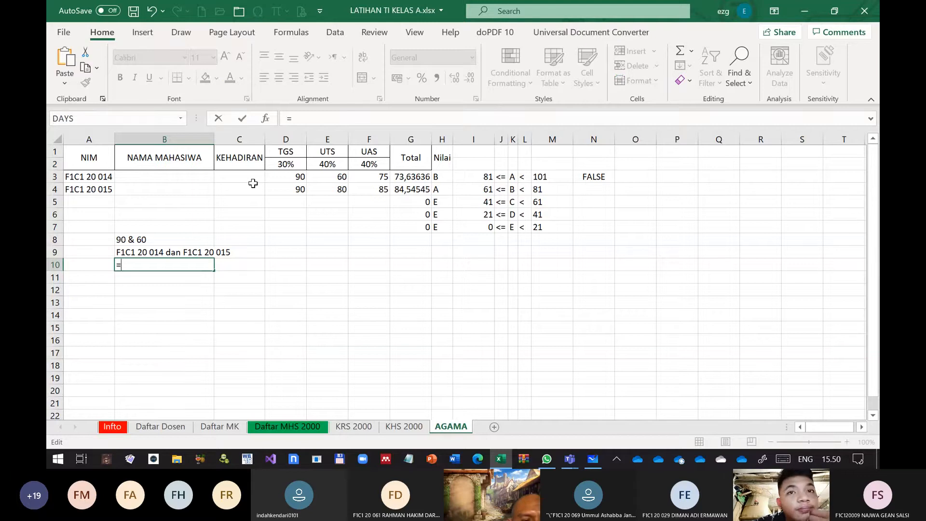
pyautogui.write('y')
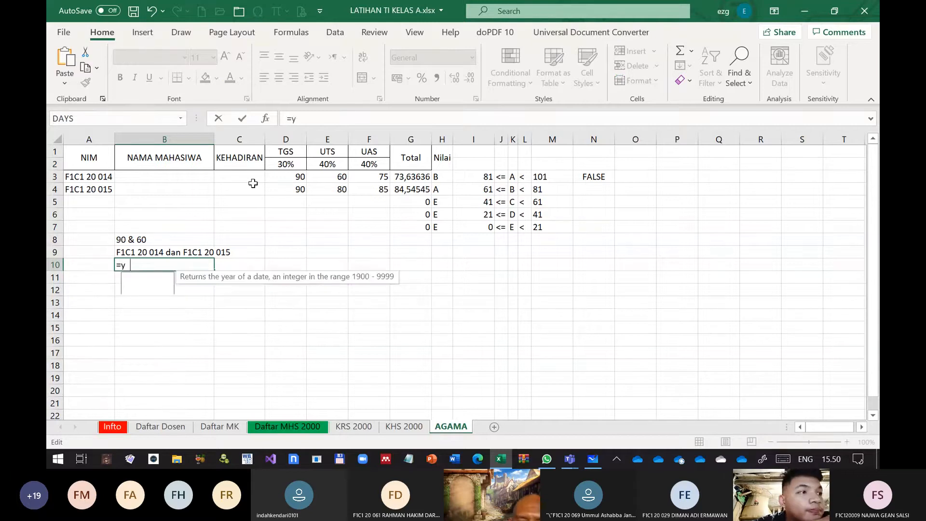
pyautogui.write('ear(now()')
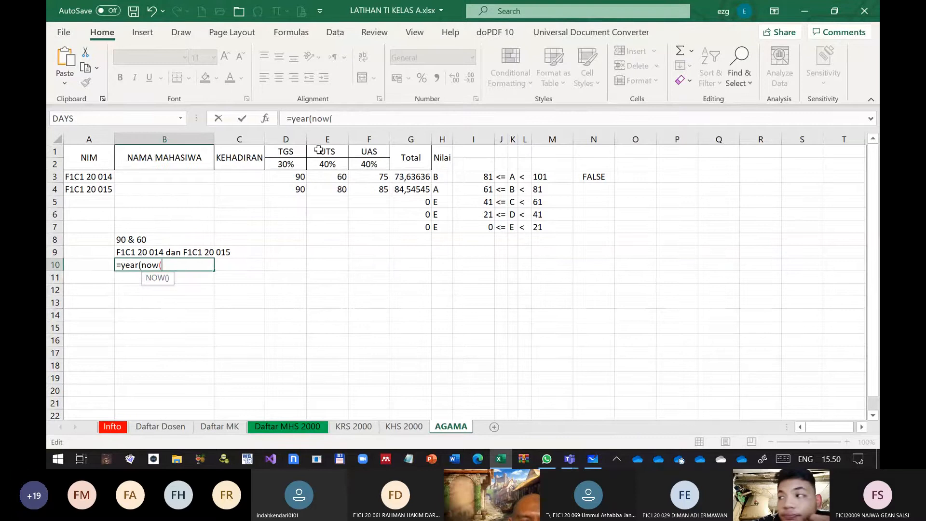
pyautogui.write(')')
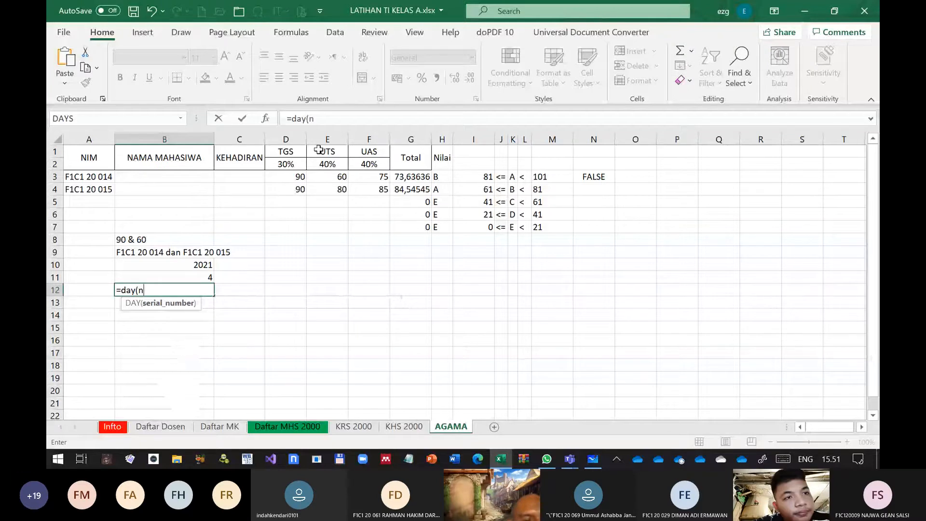
# Complete the formula =day(now()) in cell B12 to return the current day, and select cell B14
pyautogui.write('ow())')
pyautogui.press('Return')
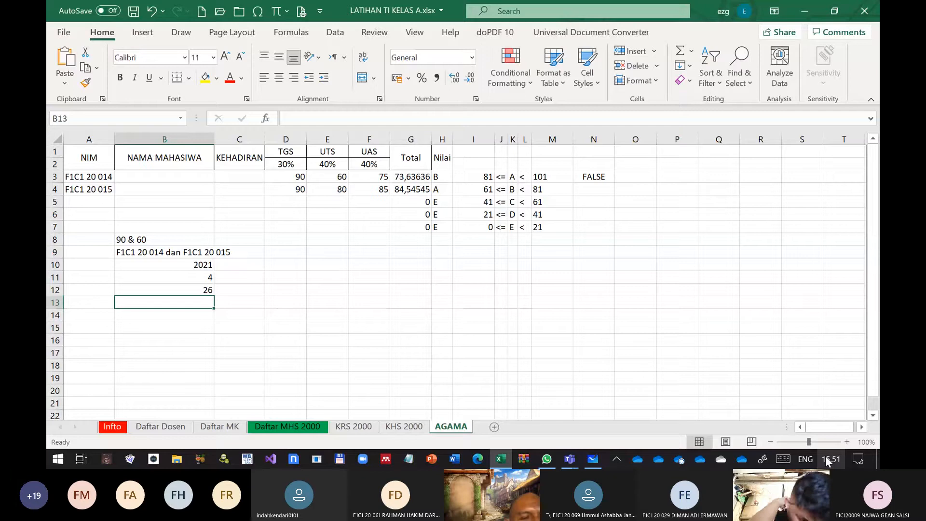
pyautogui.click(184, 319)
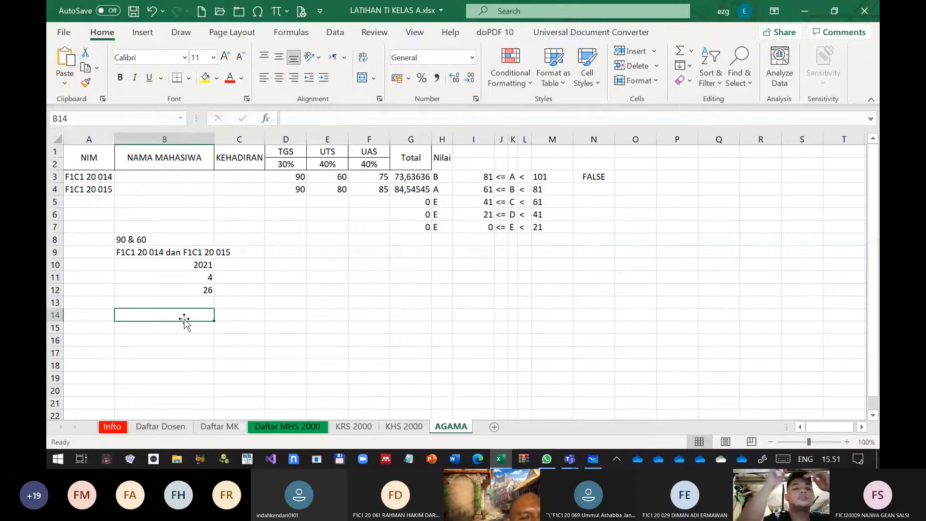
# Enter =DATE(B10;B11;B12) in cell B14 to build a date from the year, month and day cells
pyautogui.write('=date')
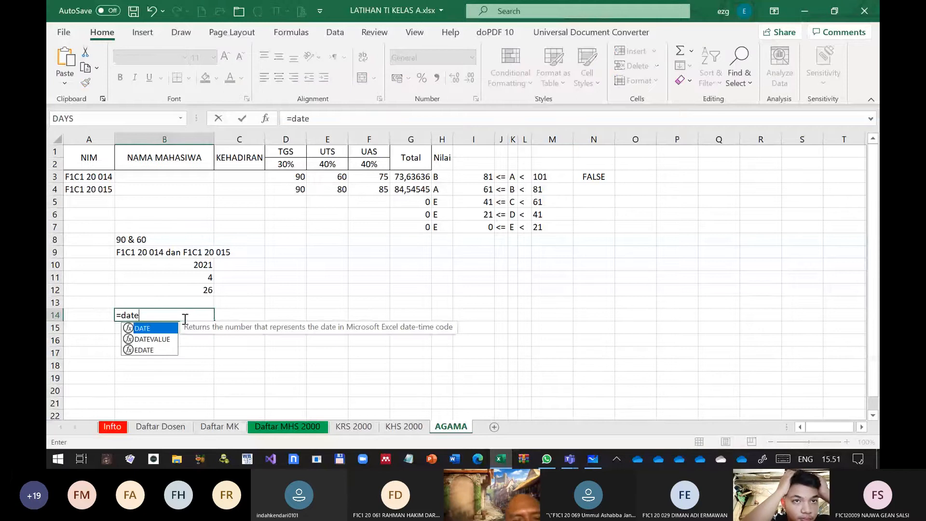
pyautogui.write('(')
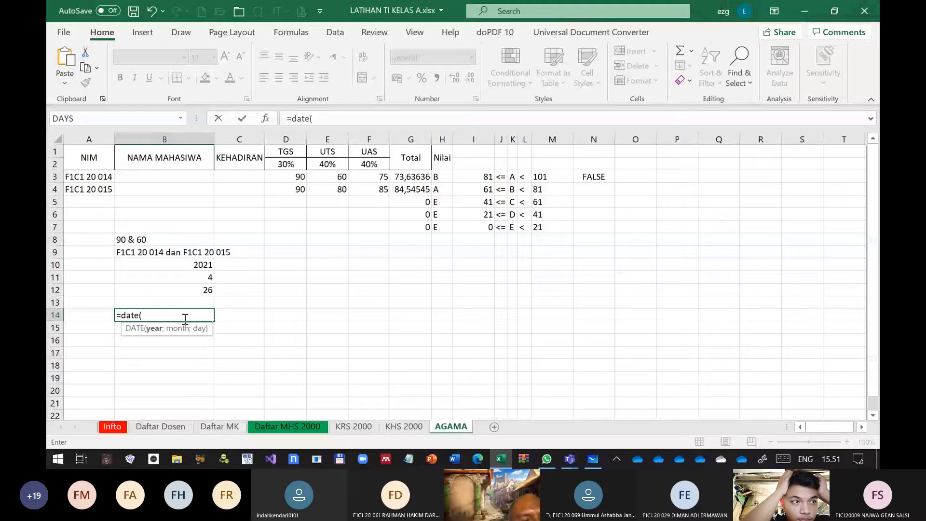
pyautogui.click(201, 264)
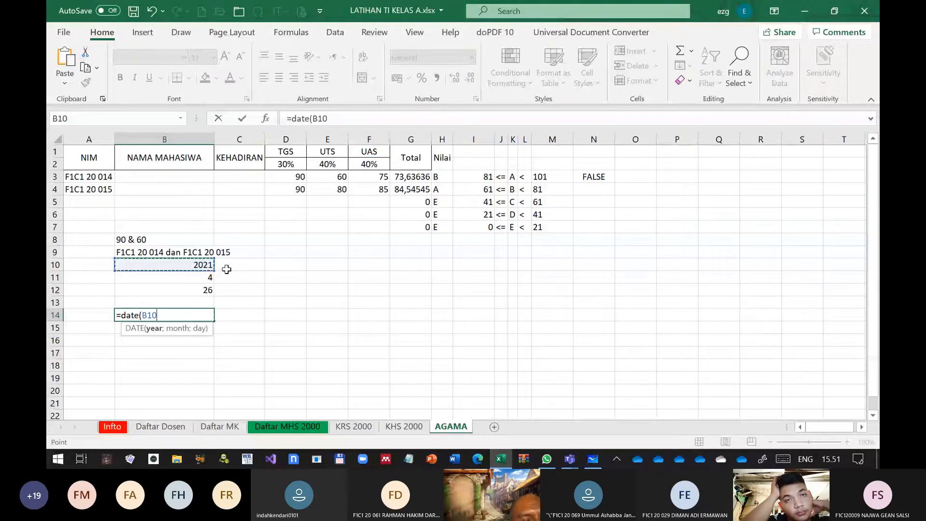
pyautogui.write(',')
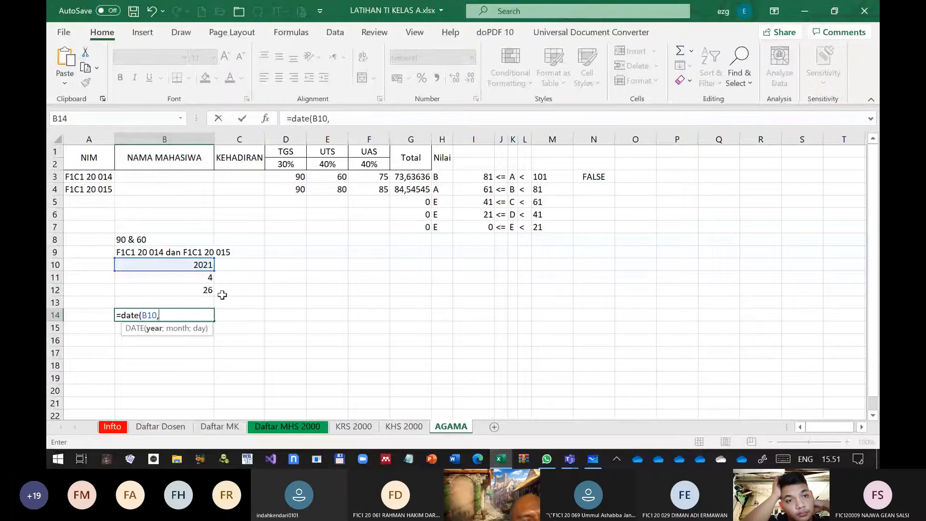
pyautogui.press('BackSpace')
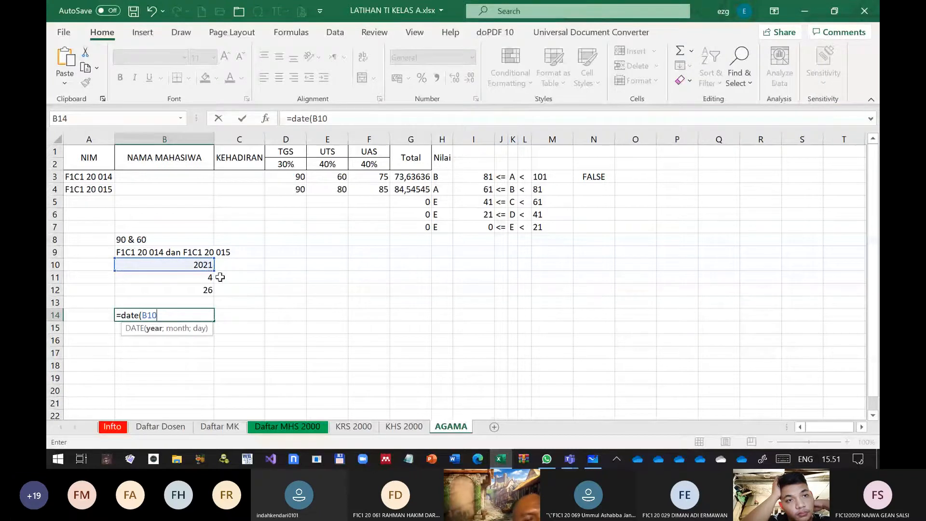
pyautogui.write(';')
pyautogui.click(208, 277)
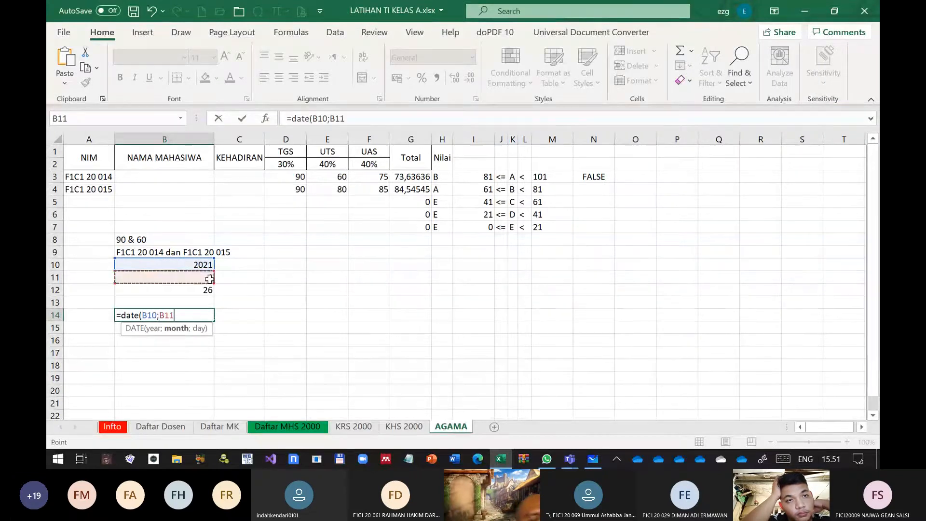
pyautogui.write(';')
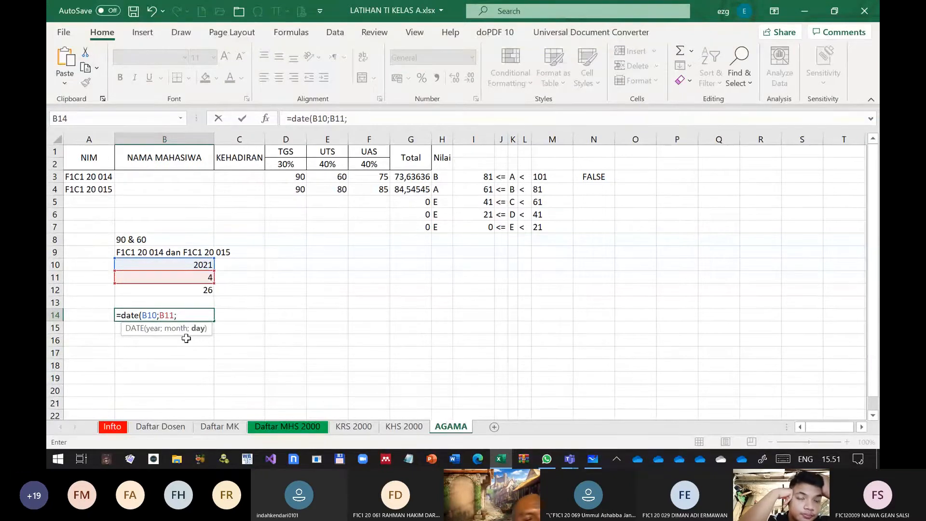
pyautogui.click(211, 292)
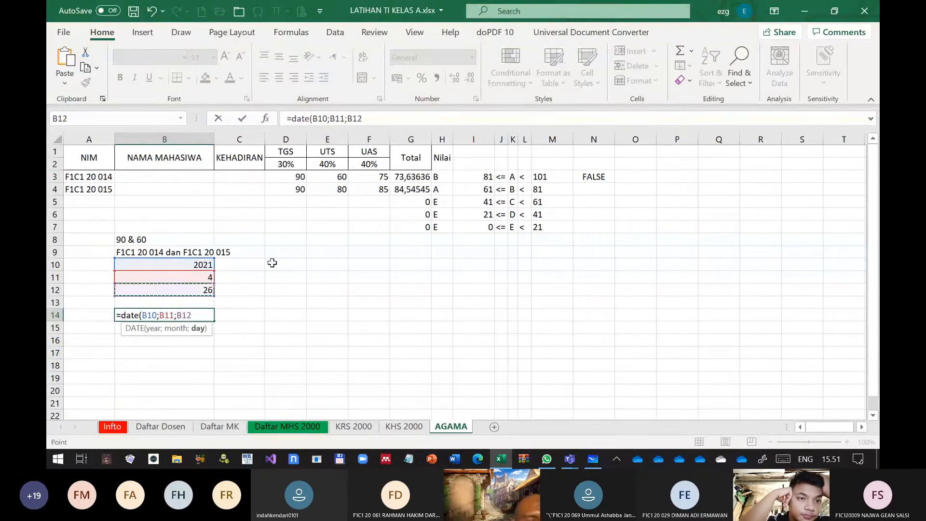
pyautogui.press('Return')
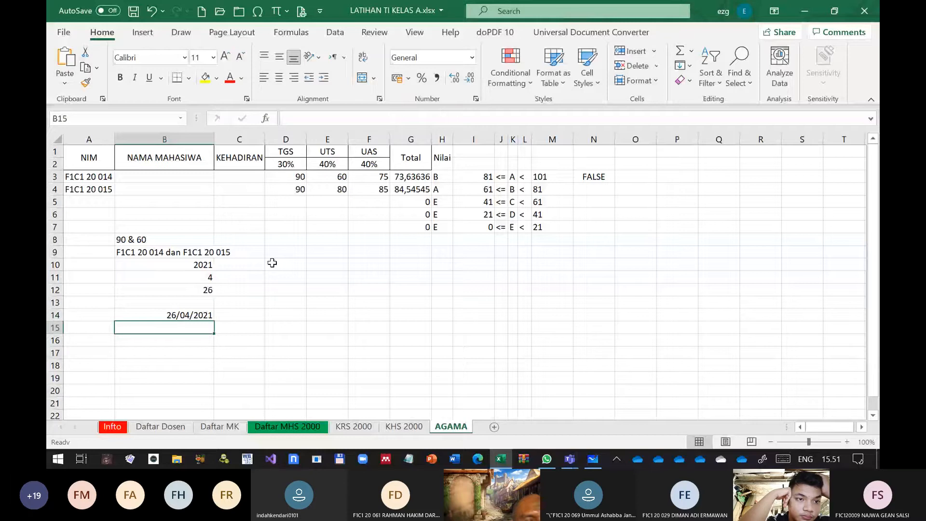
pyautogui.press('Up')
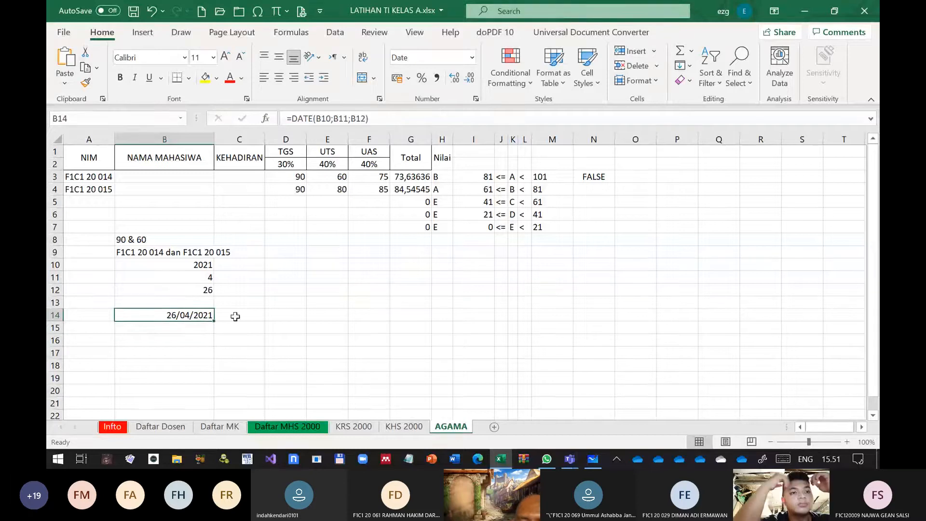
# Enter =B12 & " - " & B11 & " - " & B10 in cell B15 to join day, month and year as text
pyautogui.click(181, 330)
pyautogui.write('=')
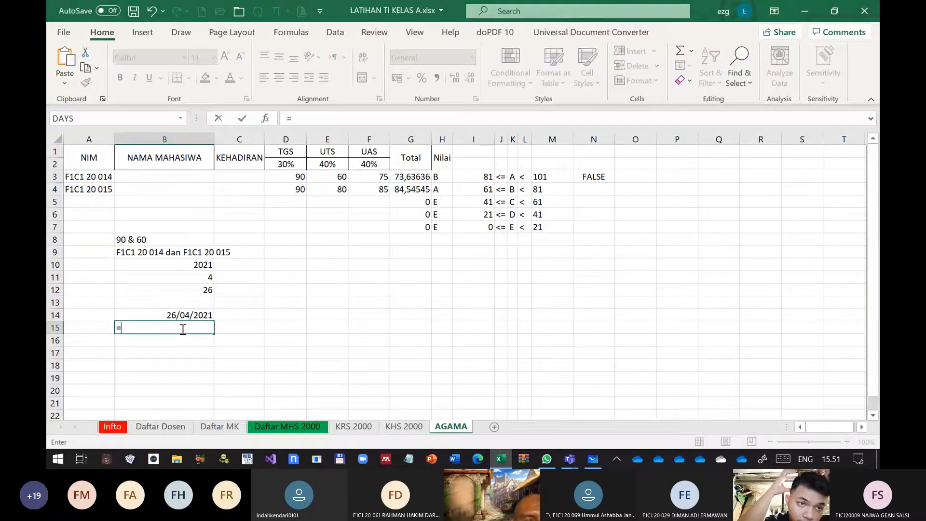
pyautogui.click(206, 291)
pyautogui.write('&')
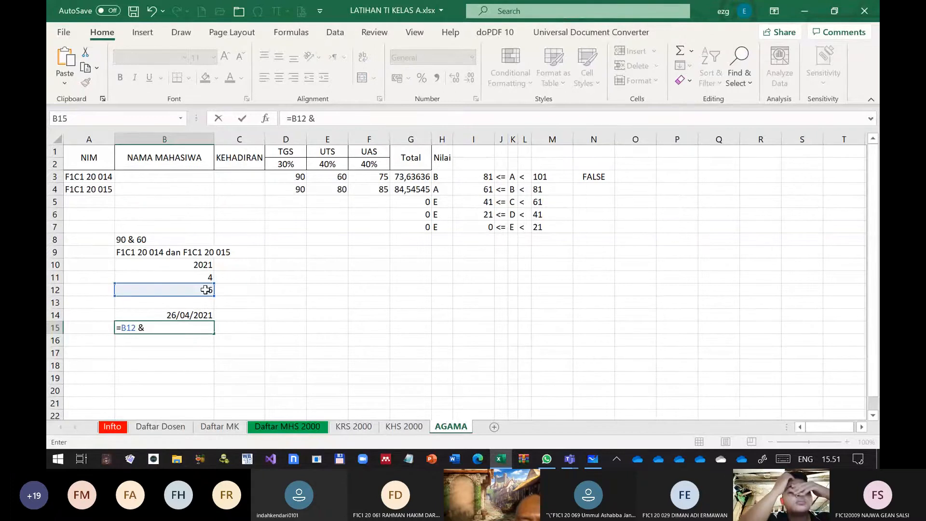
pyautogui.write(' "')
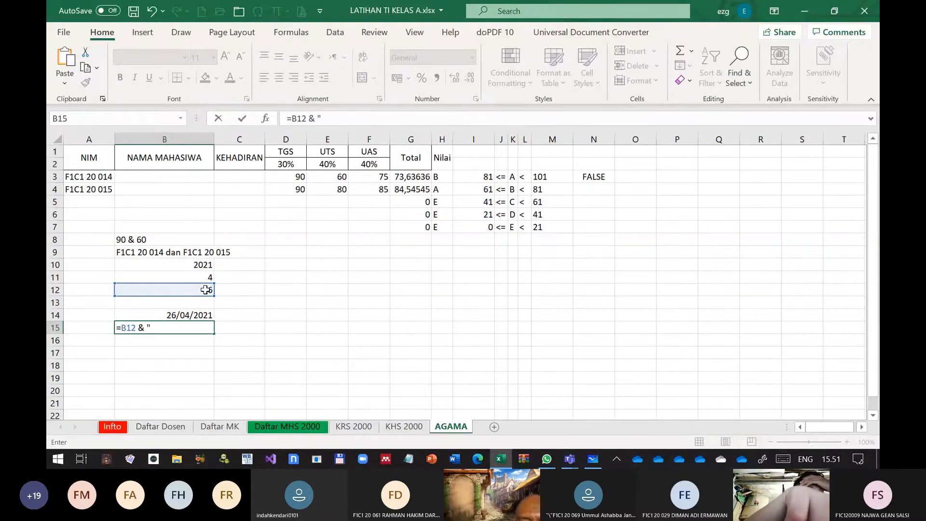
pyautogui.write(' - " &')
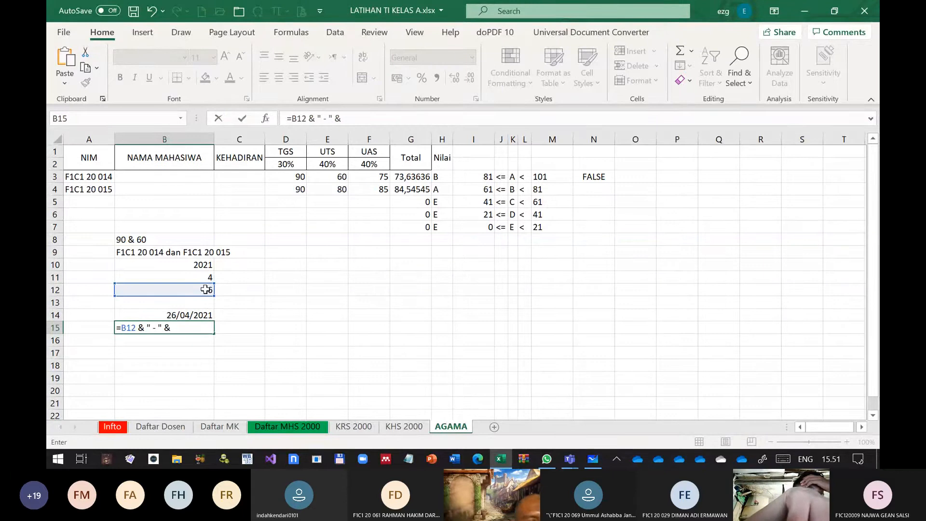
pyautogui.click(209, 278)
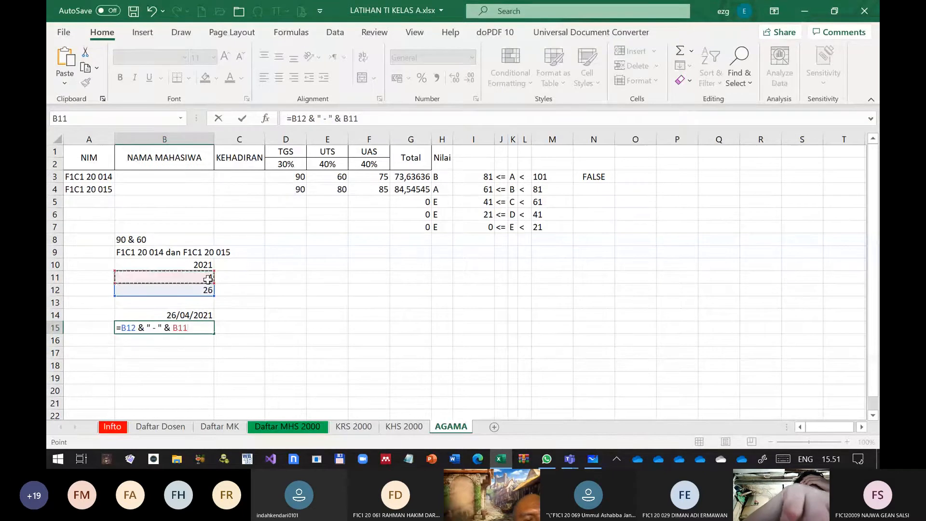
pyautogui.write('&')
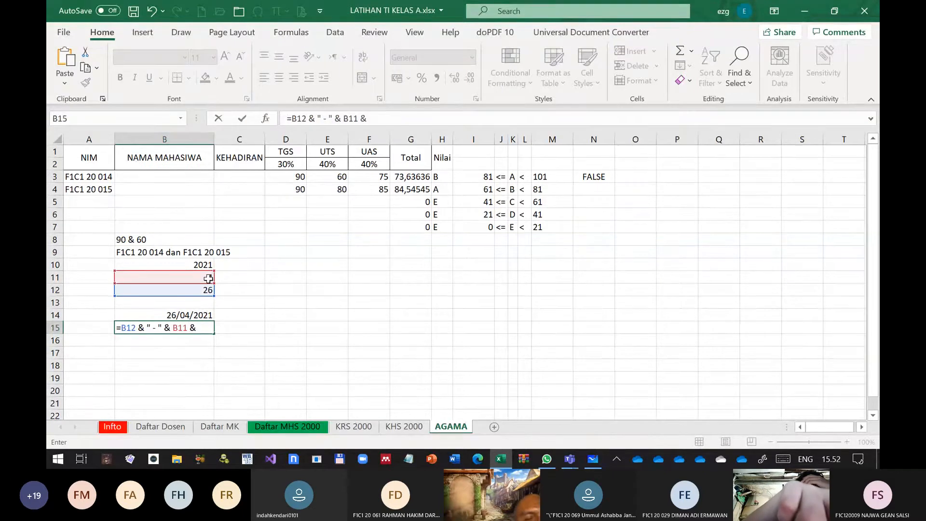
pyautogui.write(' " ')
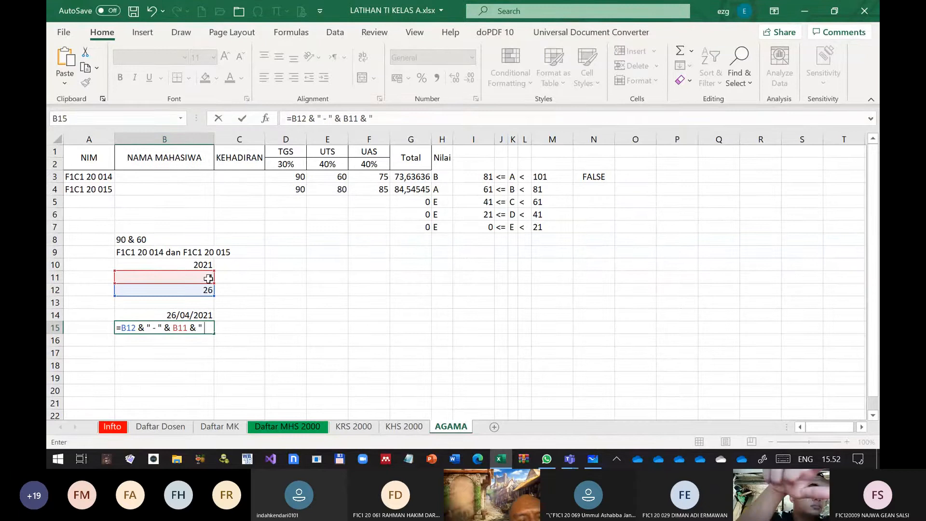
pyautogui.write('-')
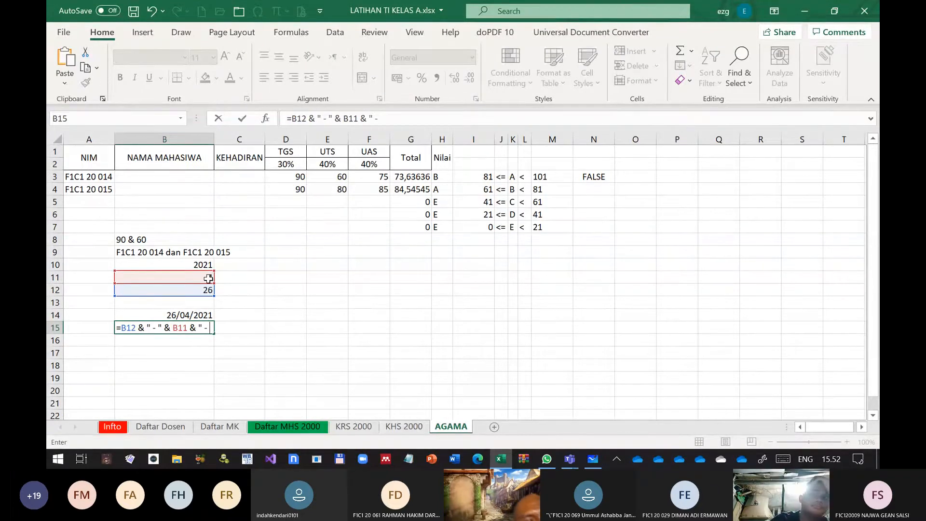
pyautogui.write(' " &')
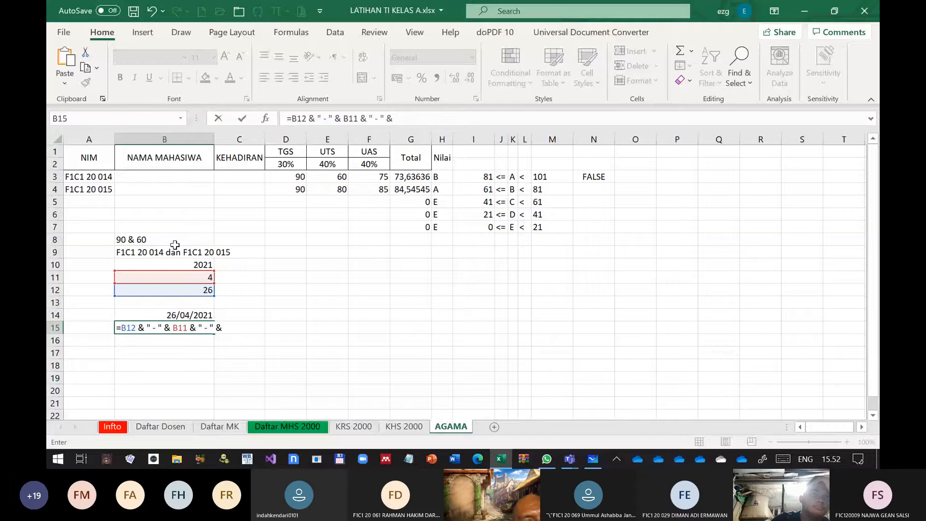
pyautogui.click(202, 264)
pyautogui.press('Return')
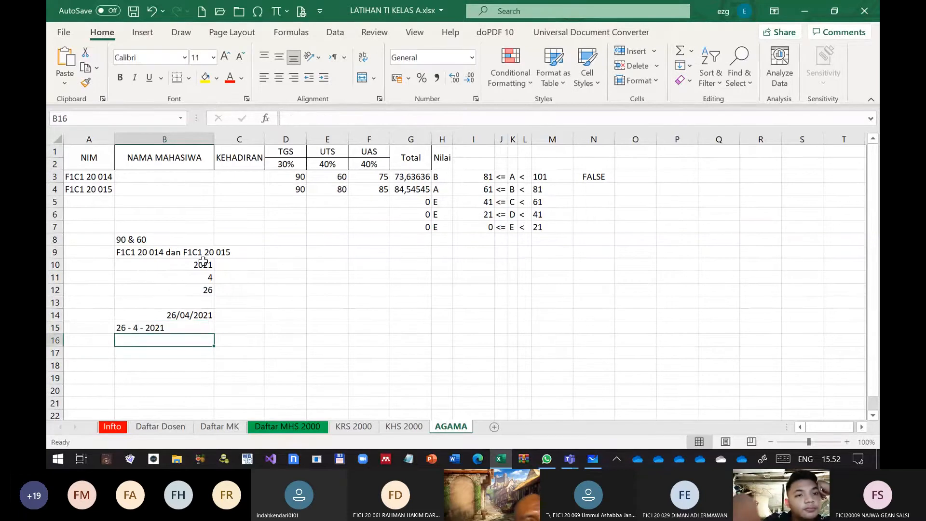
pyautogui.press('Up')
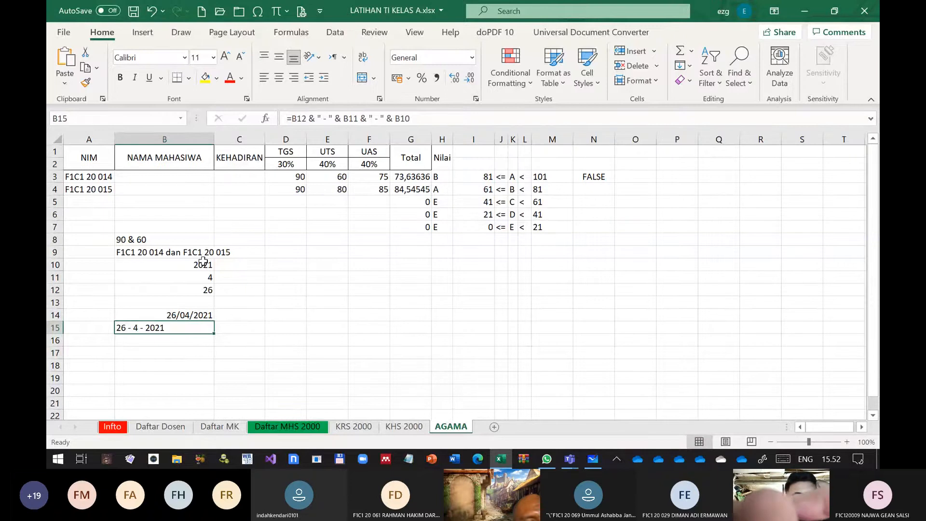
# Copy the expression YEAR(NOW()) from the formula in cell B10 and leave that cell's editing mode
pyautogui.press('Up')
pyautogui.press('Up')
pyautogui.press('Up')
pyautogui.press('Up')
pyautogui.press('Up')
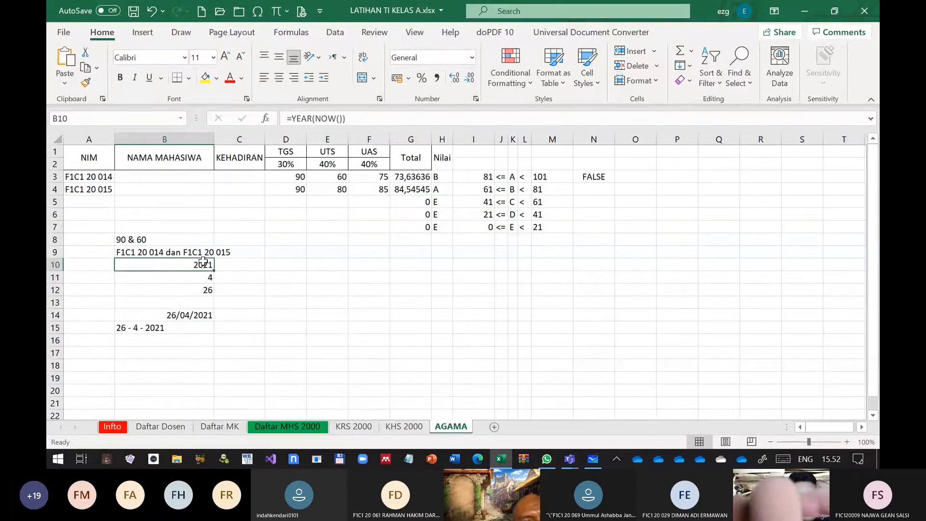
pyautogui.click(139, 326)
pyautogui.click(191, 266)
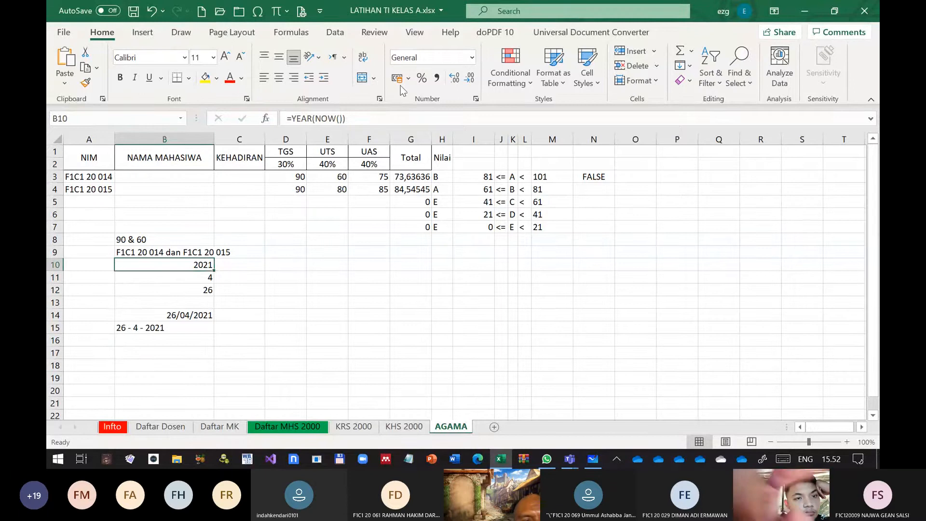
pyautogui.click(350, 118)
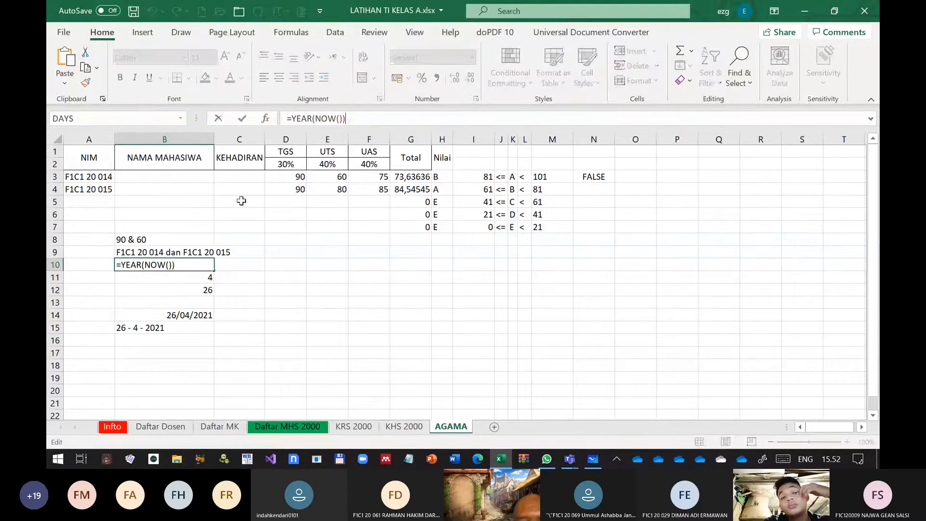
pyautogui.moveTo(355, 119); pyautogui.dragTo(294, 120)
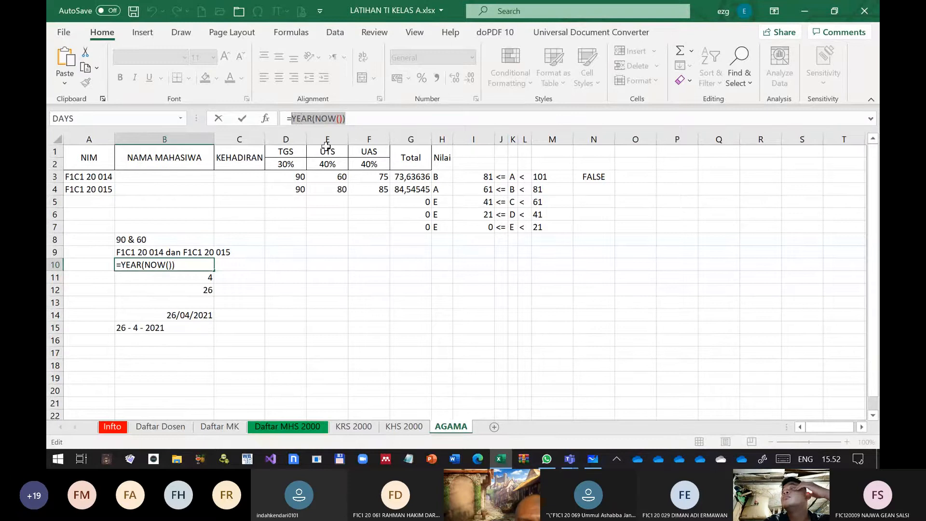
pyautogui.press('Escape')
# Replace the B10 reference in the B15 formula with YEAR(NOW())
pyautogui.click(146, 330)
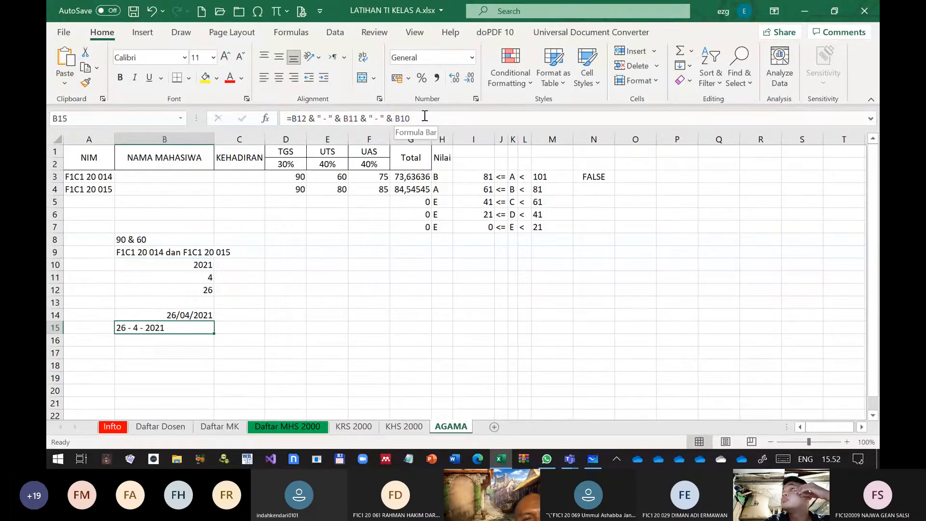
pyautogui.click(431, 116)
pyautogui.press('BackSpace')
pyautogui.press('BackSpace')
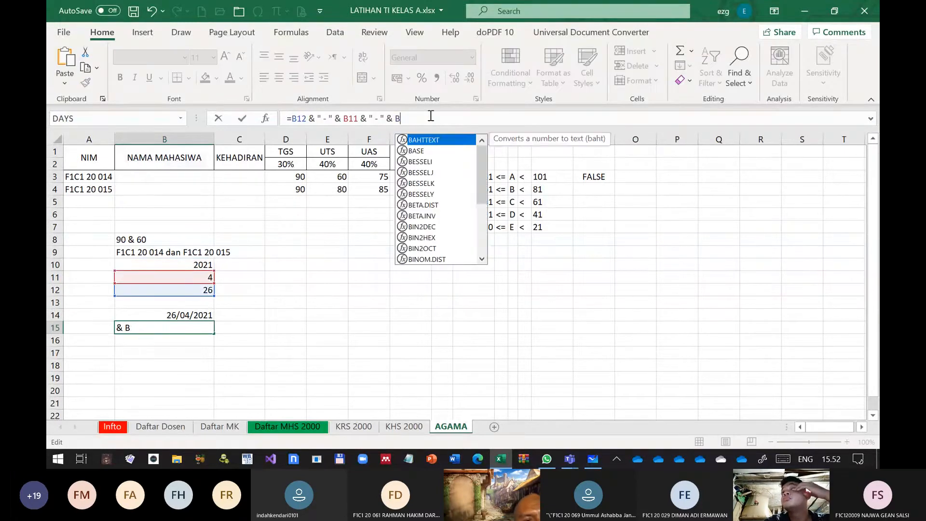
pyautogui.press('BackSpace')
pyautogui.write('YEAR(NOW())')
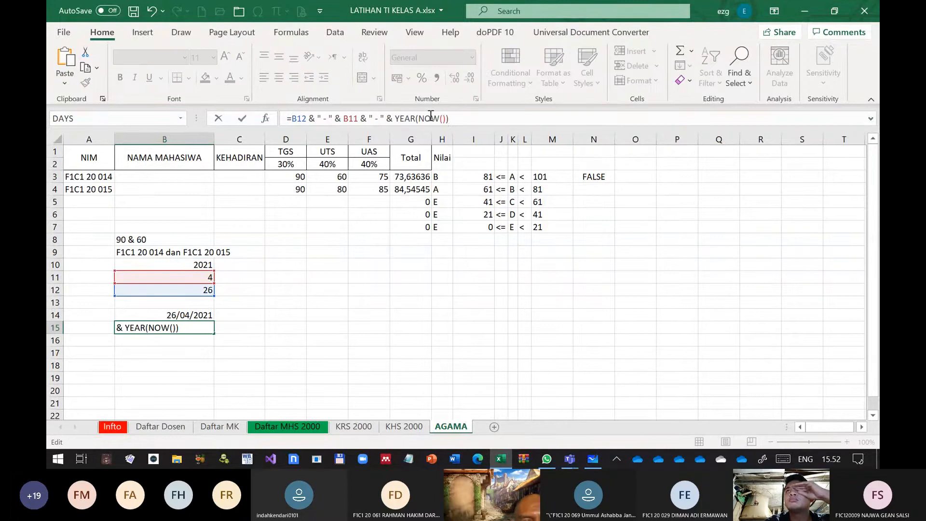
# Replace the B11 reference in the B15 formula with month(now())
pyautogui.press('Left')
pyautogui.press('Left')
pyautogui.press('Left')
pyautogui.press('Left')
pyautogui.press('Left')
pyautogui.press('Left')
pyautogui.press('Left')
pyautogui.press('Left')
pyautogui.press('Left')
pyautogui.press('Left')
pyautogui.press('Left')
pyautogui.press('Left')
pyautogui.press('Left')
pyautogui.press('Left')
pyautogui.press('Left')
pyautogui.press('Left')
pyautogui.press('Left')
pyautogui.press('Left')
pyautogui.press('Left')
pyautogui.press('Left')
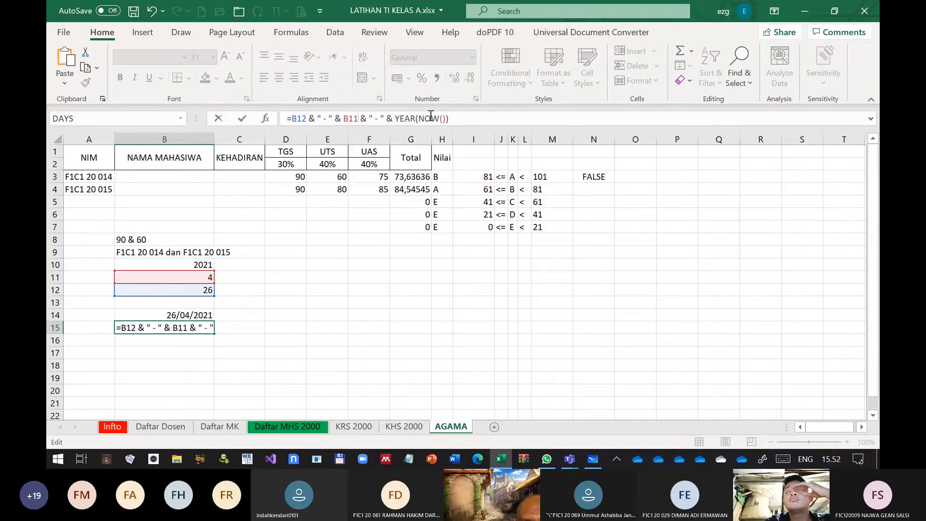
pyautogui.press('BackSpace')
pyautogui.press('BackSpace')
pyautogui.press('BackSpace')
pyautogui.write('month()')
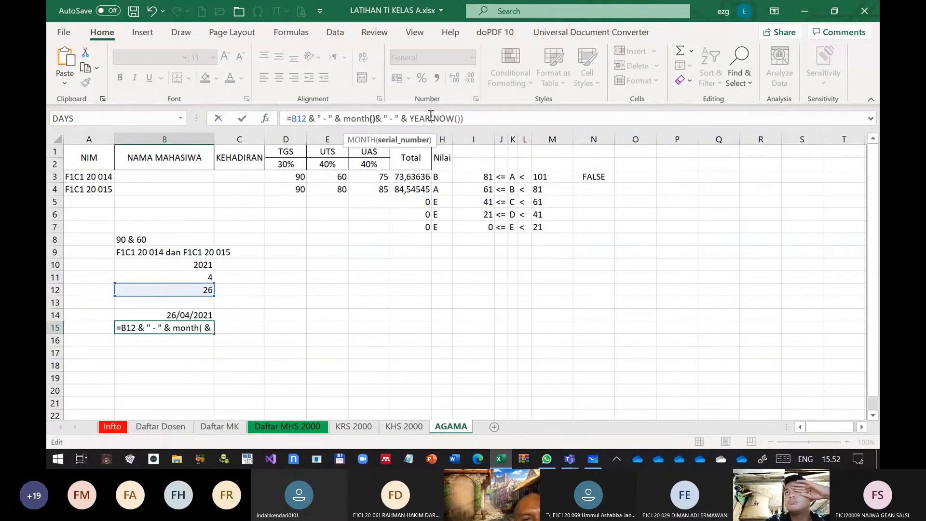
pyautogui.press('BackSpace')
pyautogui.write('now ')
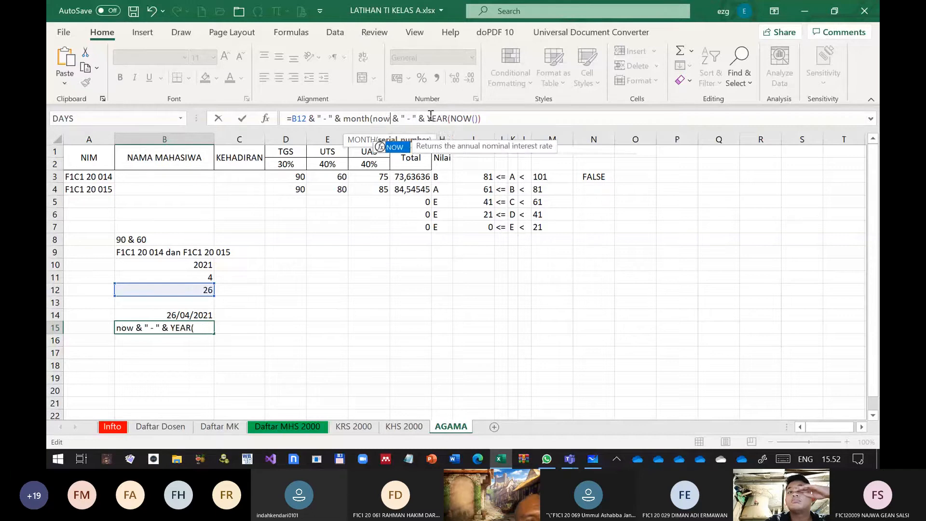
pyautogui.write('())')
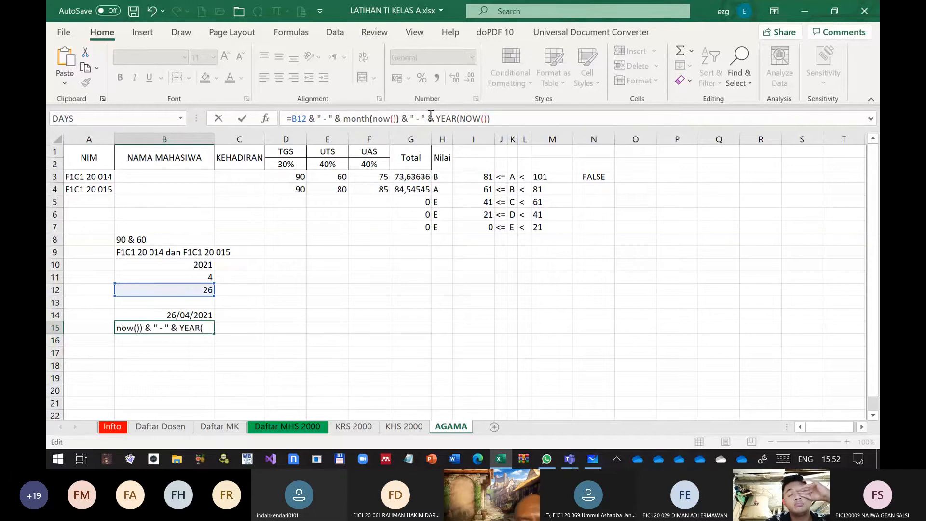
# Replace the B12 reference in the B15 formula with the DAY function, and select cell B16
pyautogui.press('Left')
pyautogui.press('Left')
pyautogui.press('Left')
pyautogui.press('Left')
pyautogui.press('Left')
pyautogui.press('Left')
pyautogui.press('Left')
pyautogui.press('Left')
pyautogui.press('Left')
pyautogui.press('Left')
pyautogui.press('Left')
pyautogui.press('Left')
pyautogui.press('Left')
pyautogui.press('Left')
pyautogui.press('Left')
pyautogui.press('Left')
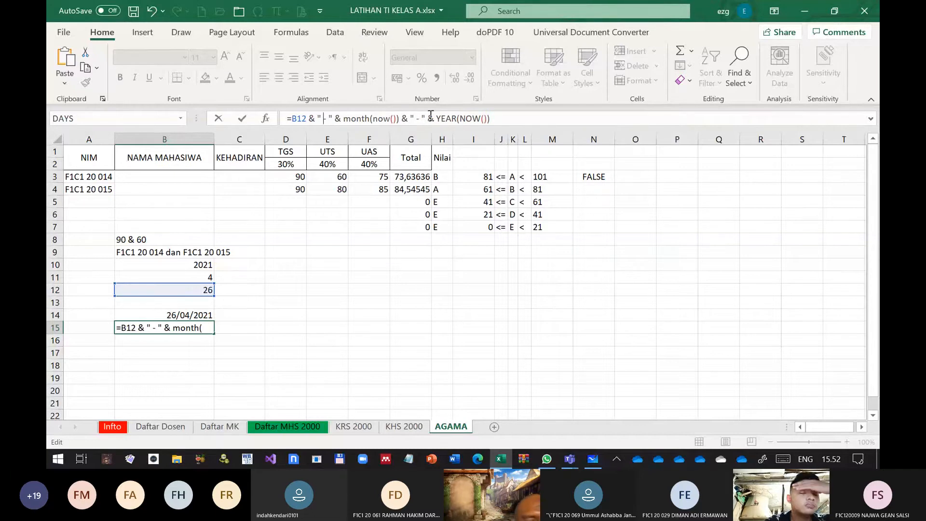
pyautogui.press('Left')
pyautogui.press('Left')
pyautogui.press('Left')
pyautogui.press('Left')
pyautogui.press('Left')
pyautogui.press('BackSpace')
pyautogui.press('BackSpace')
pyautogui.press('BackSpace')
pyautogui.write('da')
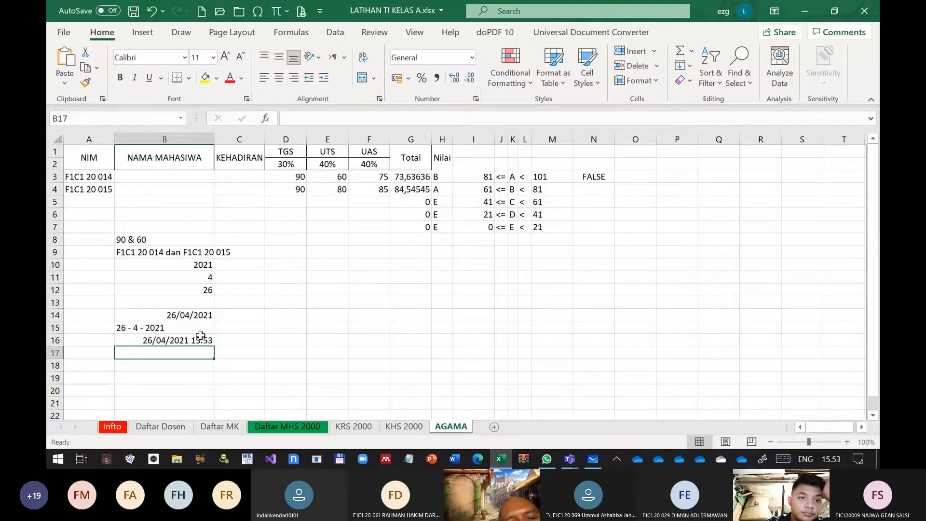
pyautogui.click(200, 335)
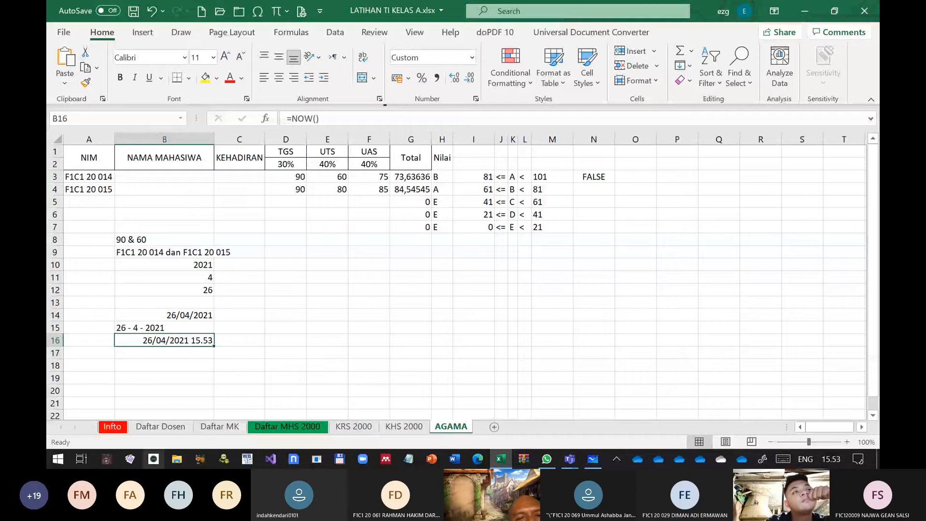
# Insert "0" & before MONTH(NOW()) in the B15 formula so the month gets a leading zero
pyautogui.click(293, 319)
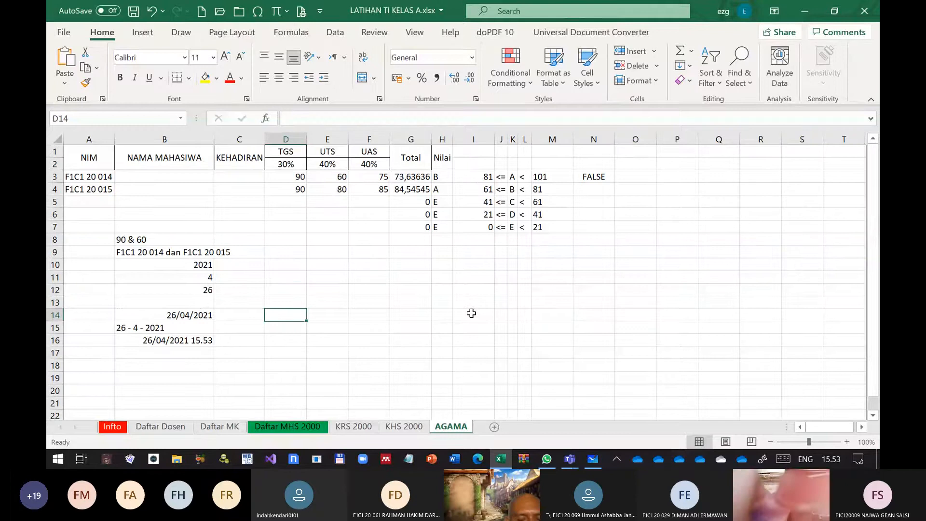
pyautogui.click(173, 328)
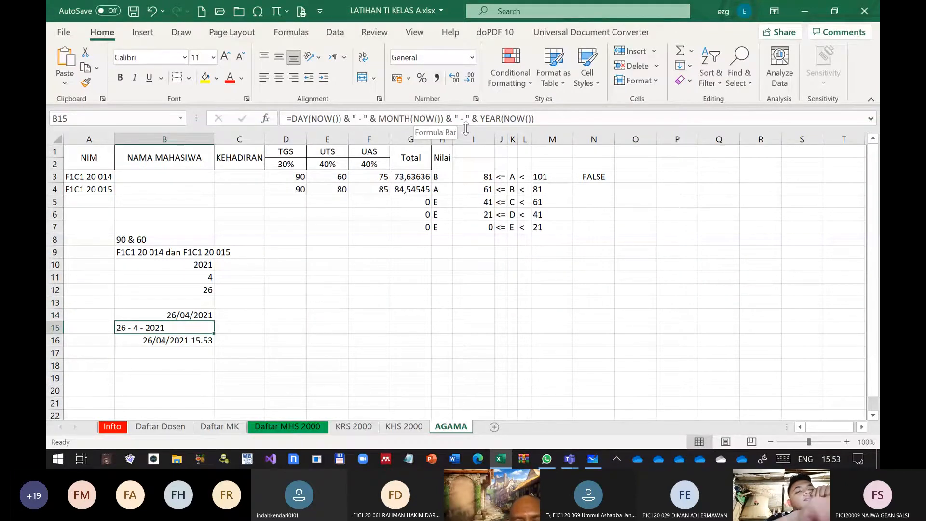
pyautogui.click(366, 118)
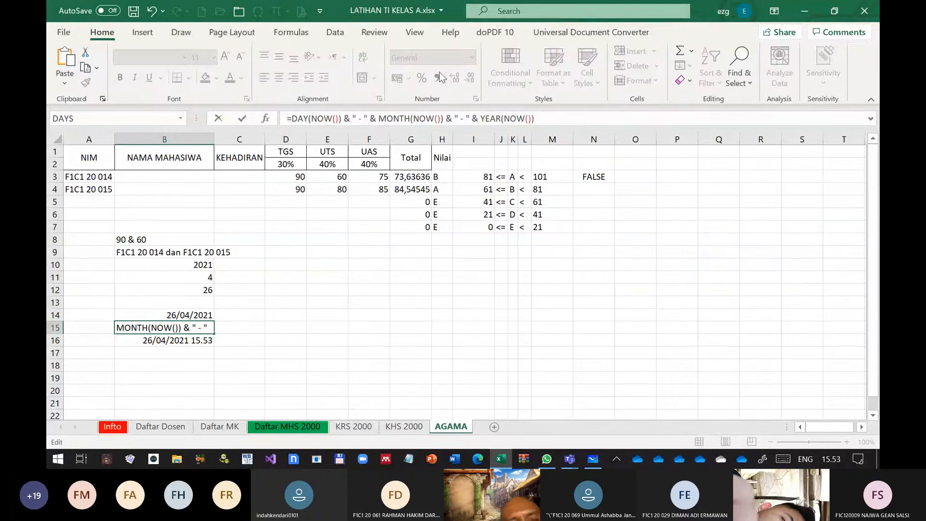
pyautogui.write('"0')
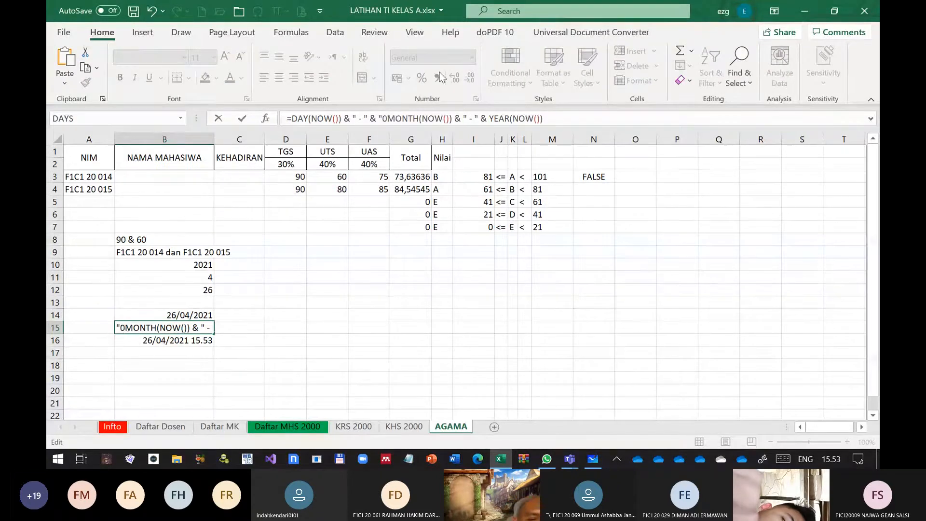
pyautogui.write('" &')
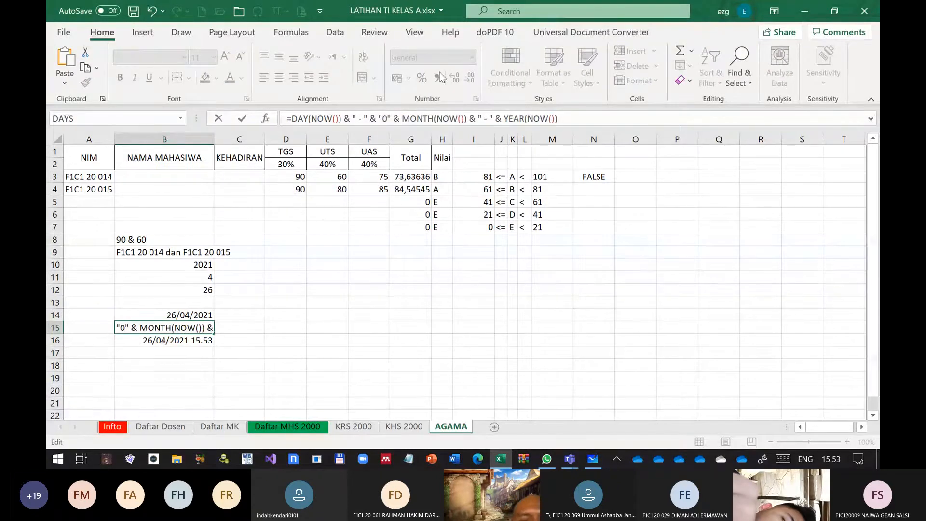
pyautogui.press('Return')
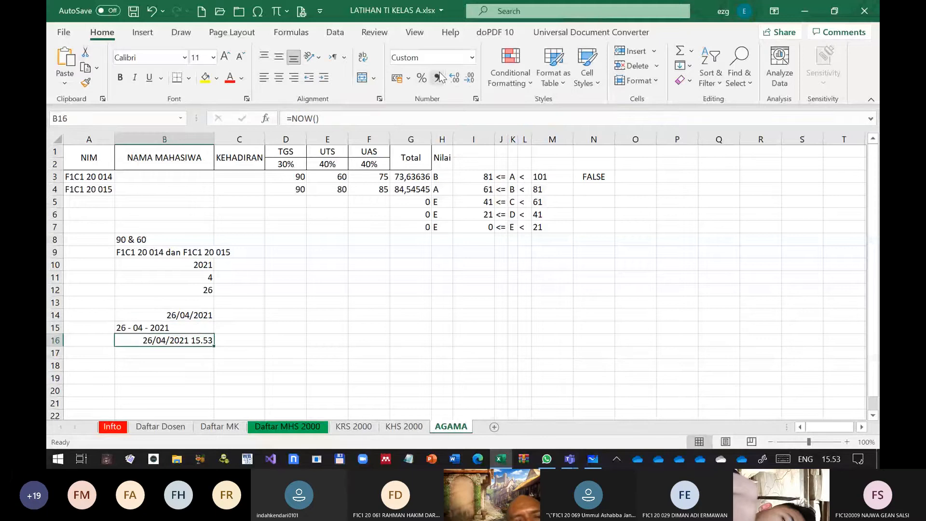
pyautogui.press('Up')
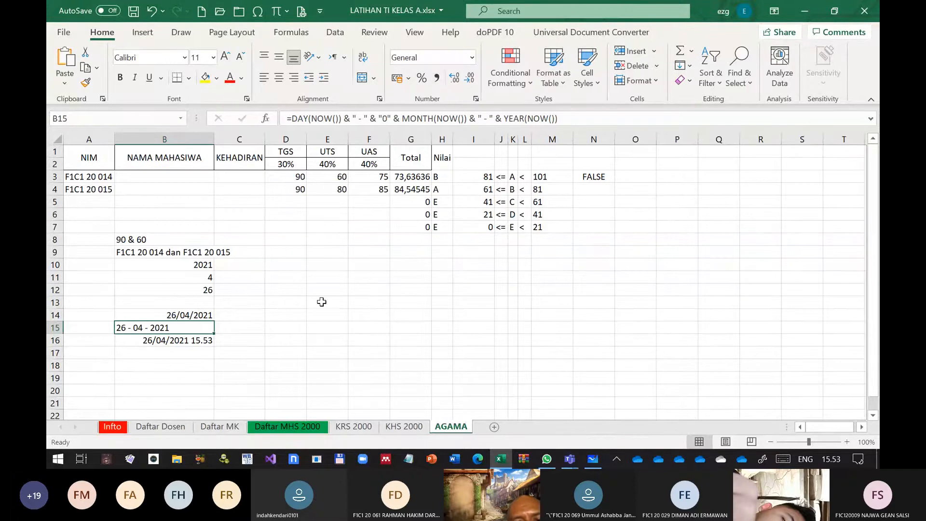
pyautogui.press('F2')
pyautogui.click(268, 118)
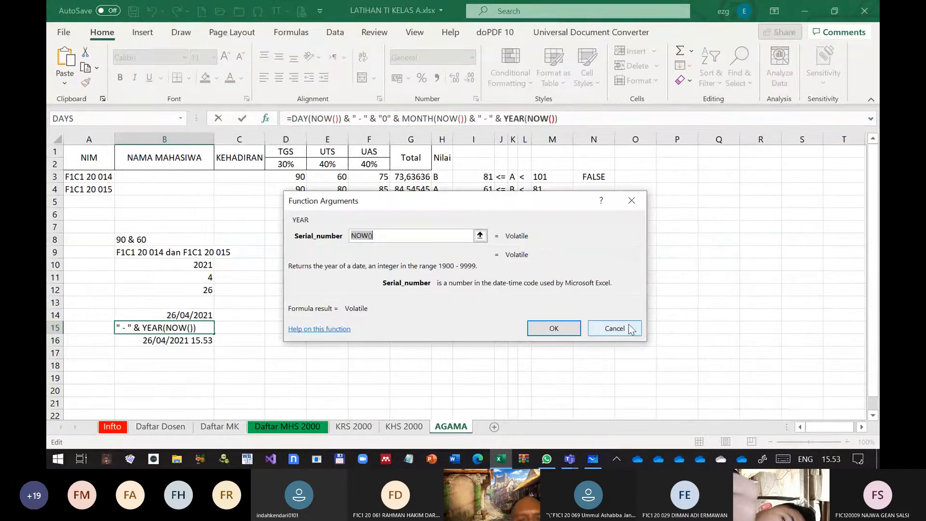
pyautogui.click(613, 328)
# Start a RIGHT function from the Text category in cell D15
pyautogui.click(286, 328)
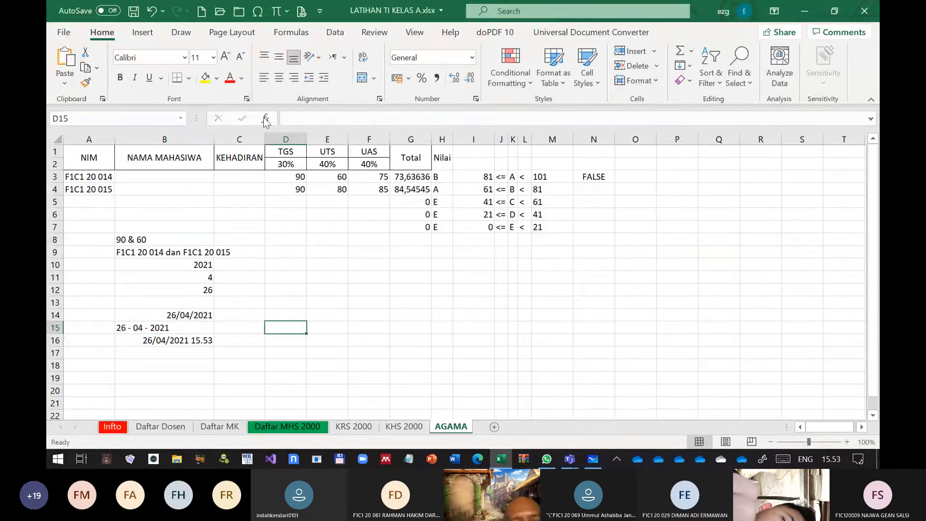
pyautogui.click(266, 119)
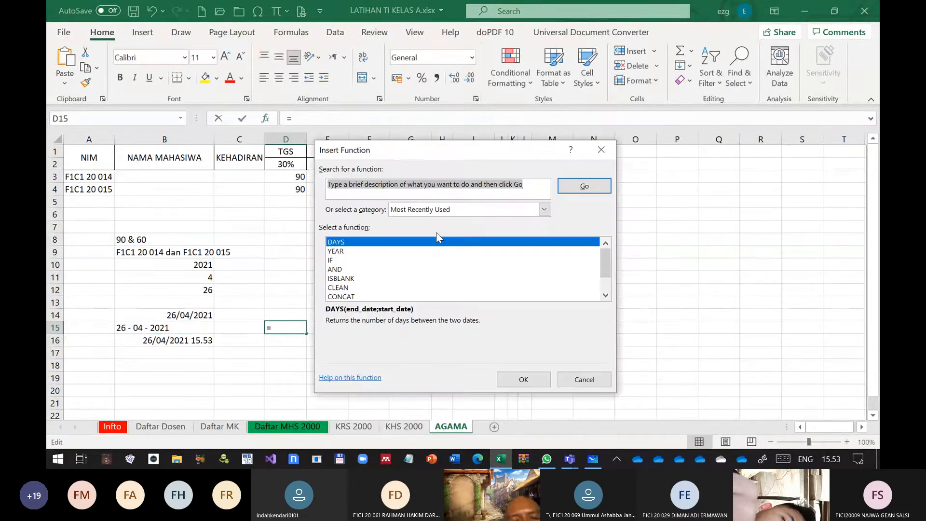
pyautogui.click(544, 209)
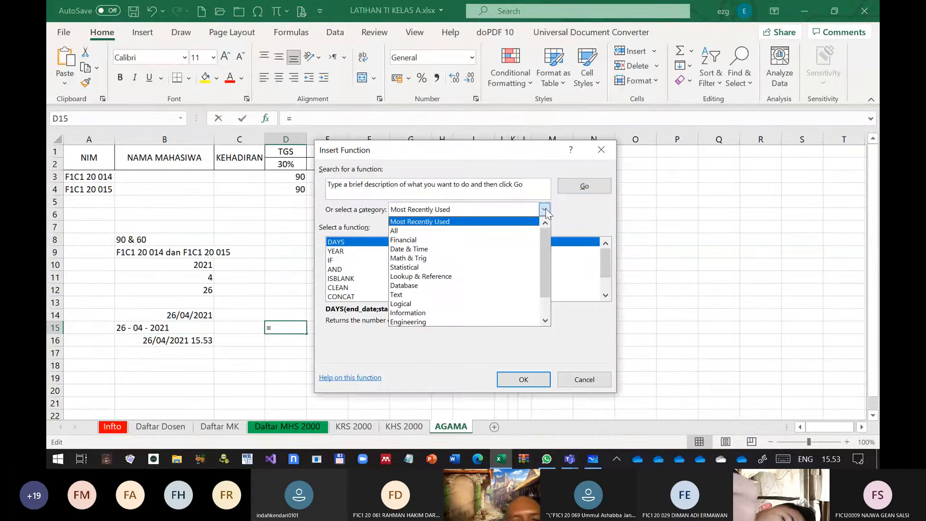
pyautogui.click(413, 295)
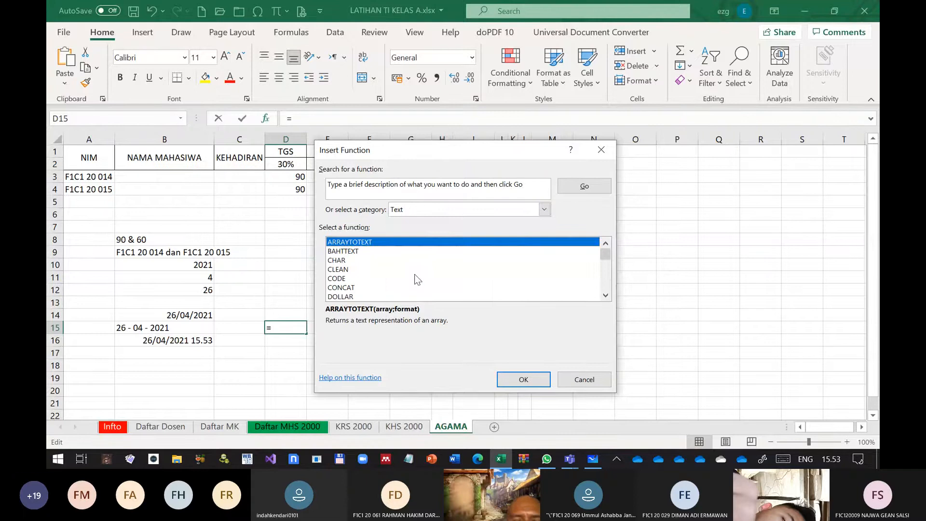
pyautogui.scroll(-6, 345, 291)
pyautogui.click(347, 288)
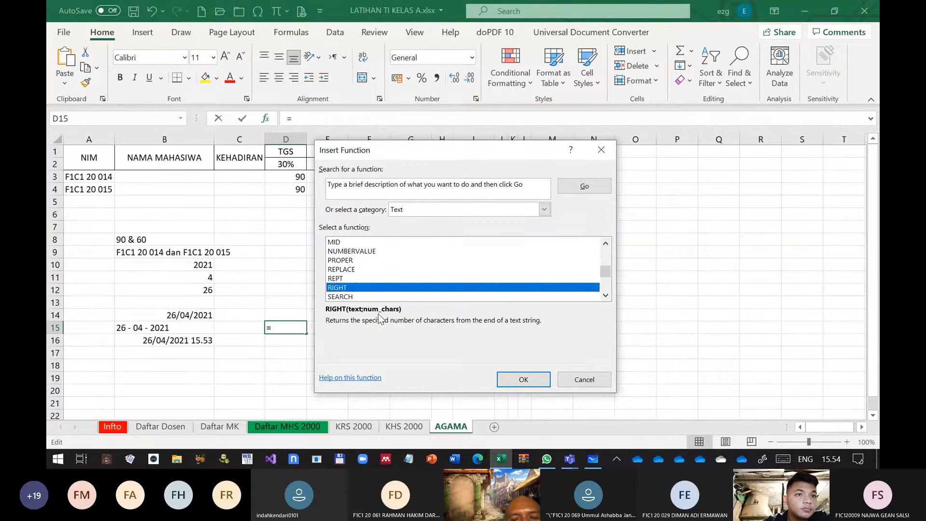
pyautogui.click(535, 379)
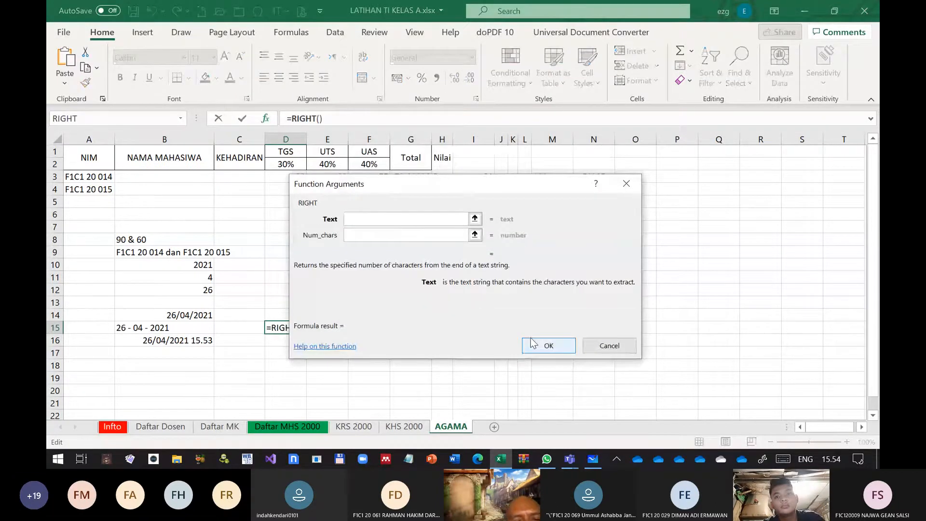
# Set the RIGHT function's text to "0" & "10" and its number of characters to 2, and confirm the formula
pyautogui.write('"')
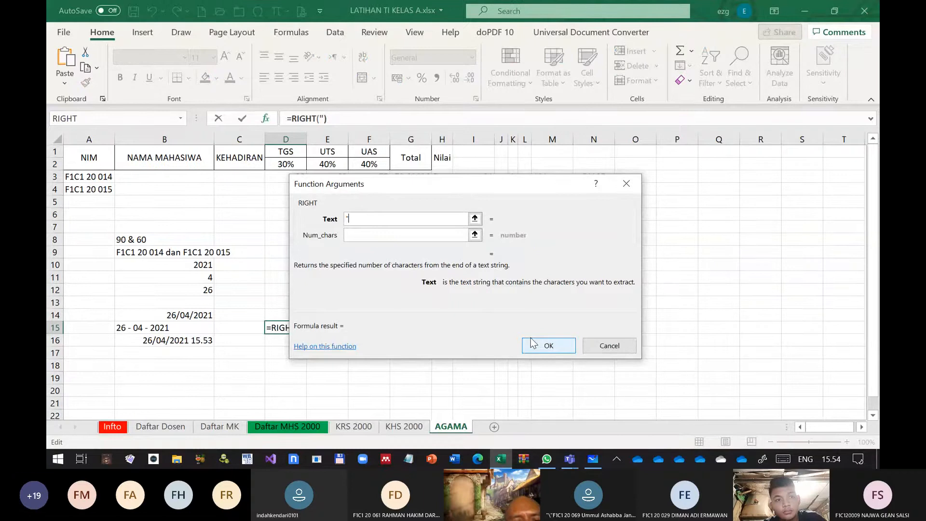
pyautogui.write('0"')
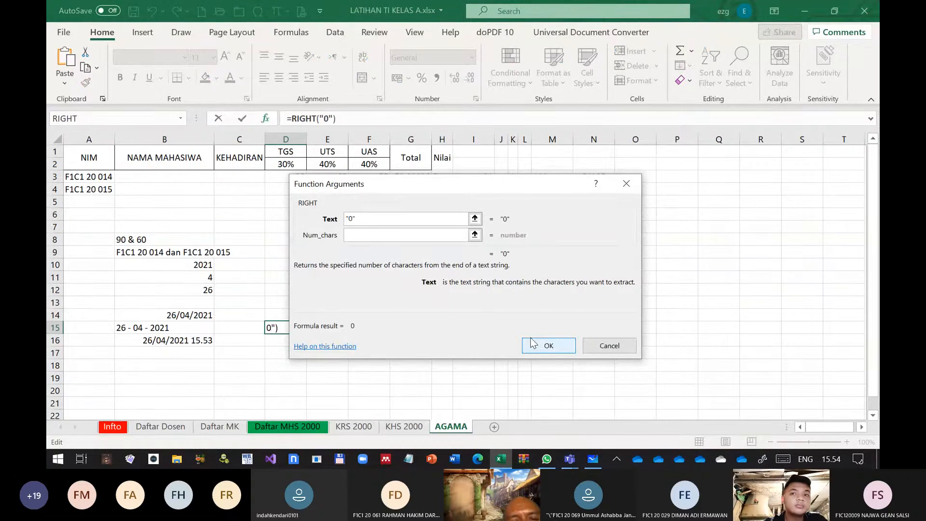
pyautogui.write(' & "10')
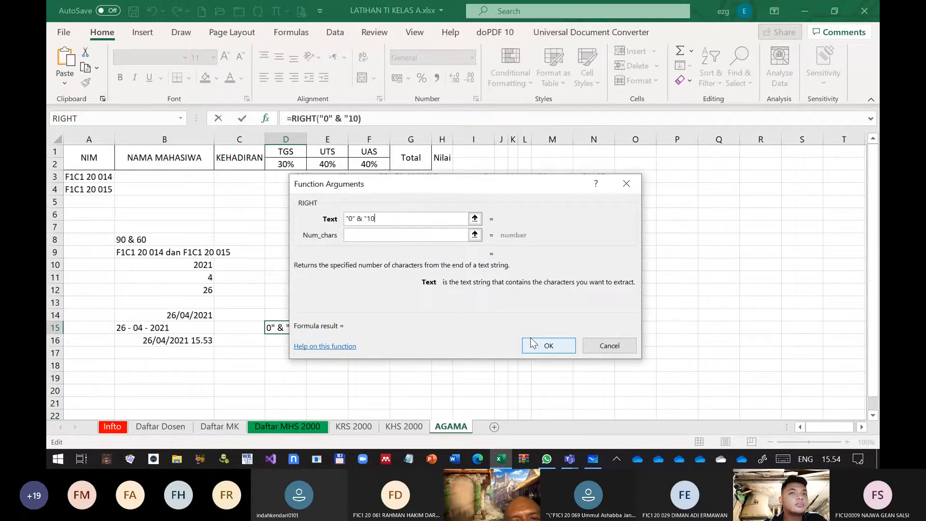
pyautogui.write('"')
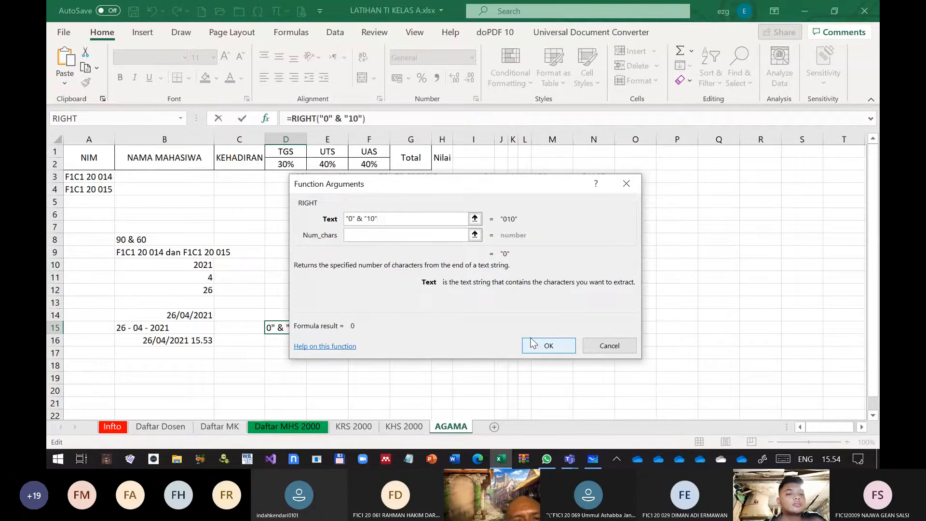
pyautogui.click(384, 236)
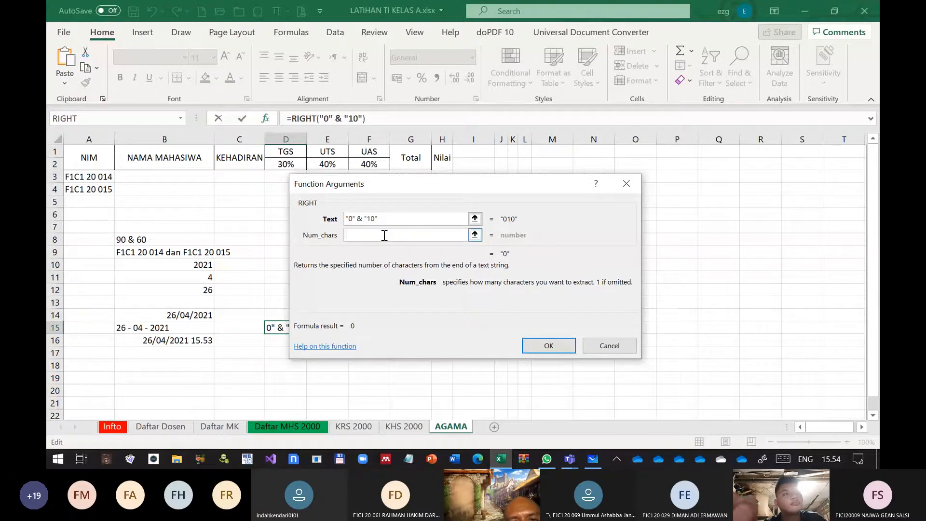
pyautogui.write('2')
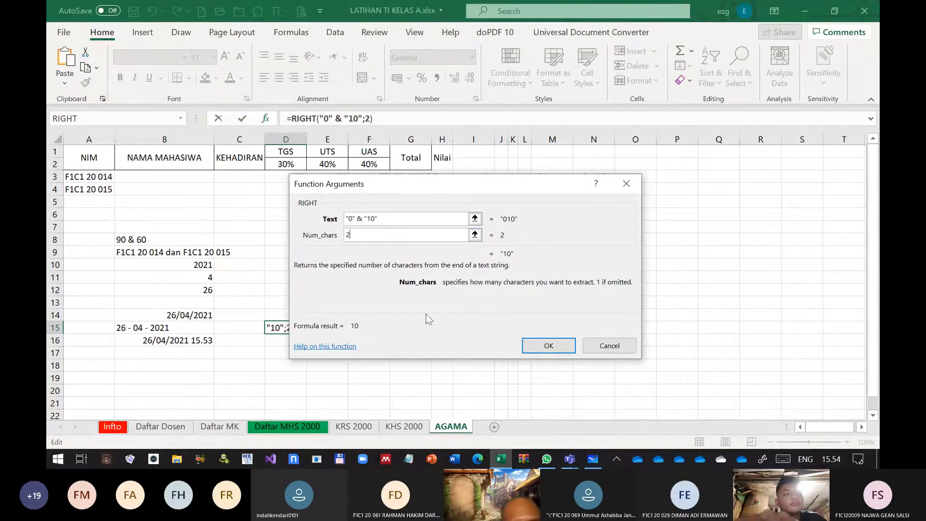
pyautogui.click(542, 345)
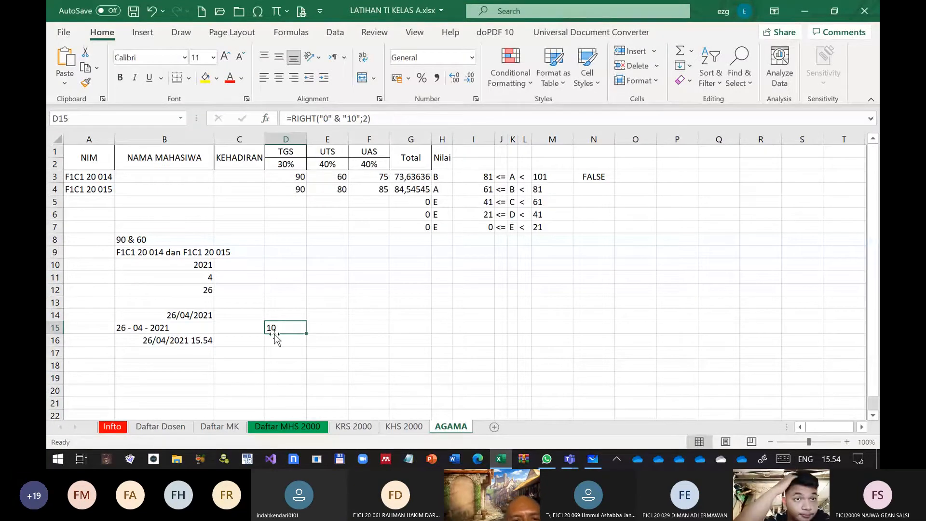
# Cut "0" & MONTH(NOW()) out of the B15 formula and put an empty right() function in its place
pyautogui.click(123, 326)
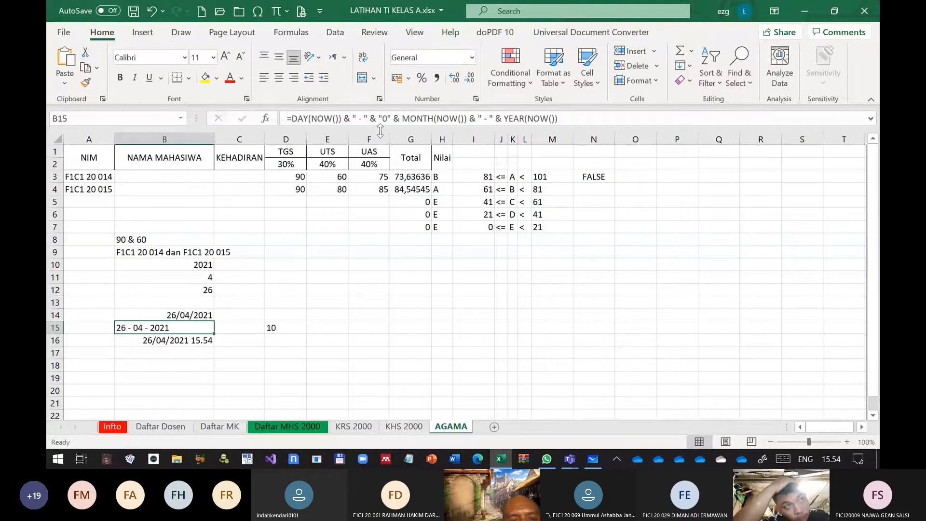
pyautogui.click(379, 118)
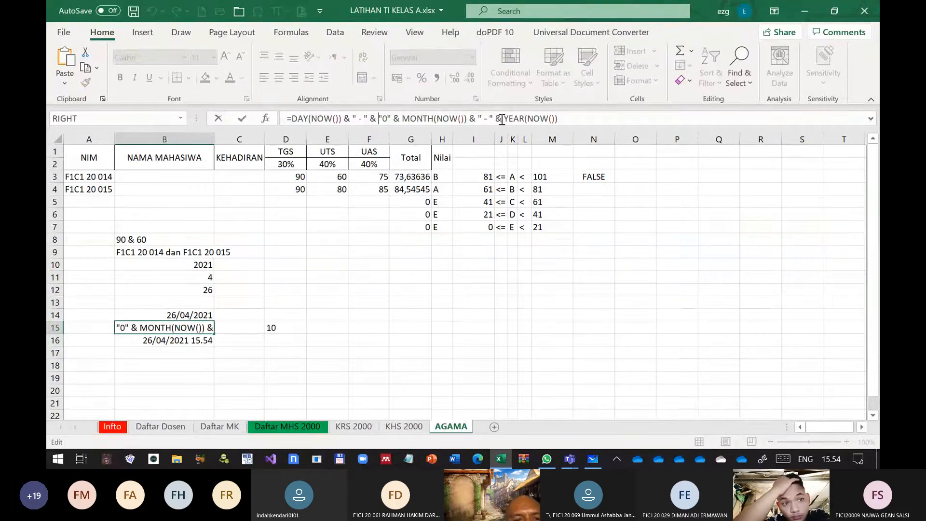
pyautogui.hotkey('shift', 'Right')
pyautogui.hotkey('shift', 'Right')
pyautogui.hotkey('shift', 'Right')
pyautogui.hotkey('shift', 'Right')
pyautogui.hotkey('shift', 'Right')
pyautogui.hotkey('shift', 'Right')
pyautogui.hotkey('shift', 'Right')
pyautogui.hotkey('shift', 'Right')
pyautogui.hotkey('shift', 'Right')
pyautogui.hotkey('shift', 'Right')
pyautogui.hotkey('shift', 'Right')
pyautogui.hotkey('shift', 'Right')
pyautogui.hotkey('shift', 'Right')
pyautogui.hotkey('shift', 'Right')
pyautogui.hotkey('shift', 'Right')
pyautogui.hotkey('shift', 'Right')
pyautogui.hotkey('shift', 'Right')
pyautogui.hotkey('shift', 'Right')
pyautogui.hotkey('ctrl', 'c')
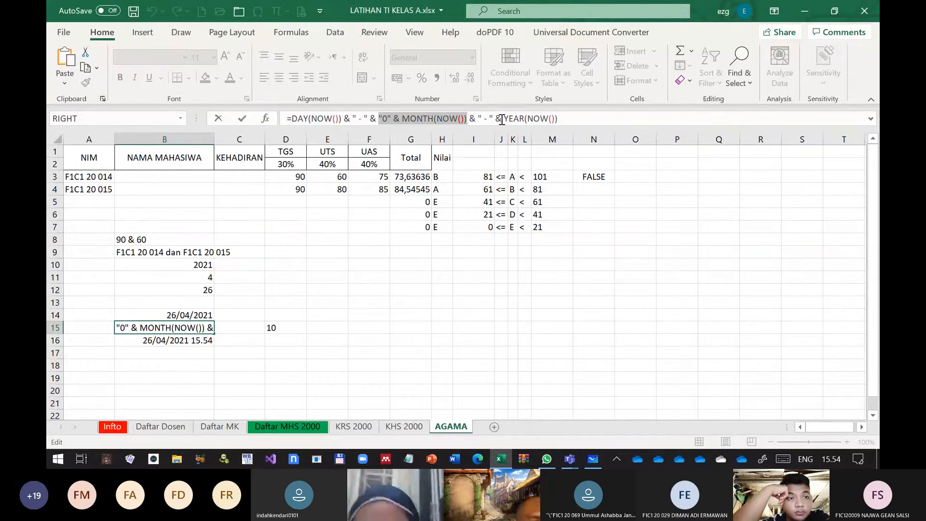
pyautogui.write('right')
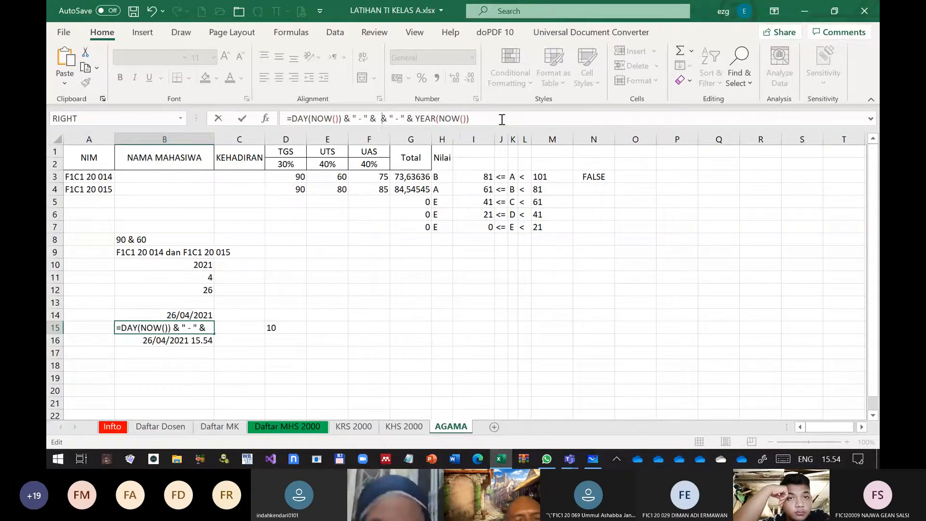
pyautogui.write('()')
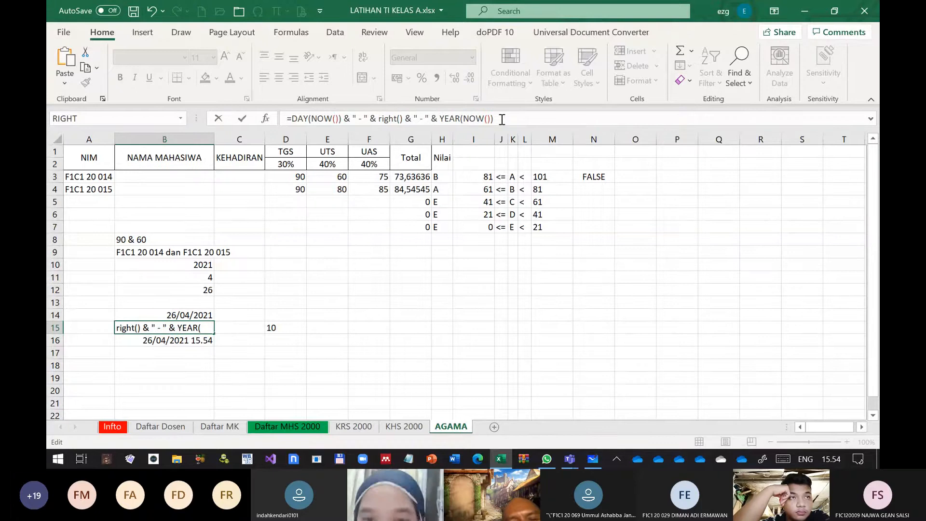
# Fill the right() function in B15 with the cut "0" & MONTH(NOW()) expression and a length of 2, and confirm
pyautogui.press('Left')
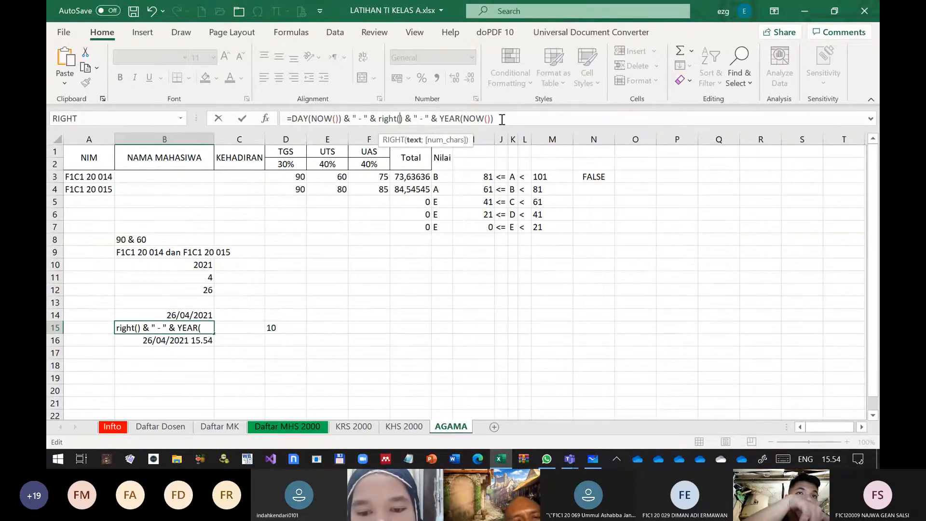
pyautogui.write(';')
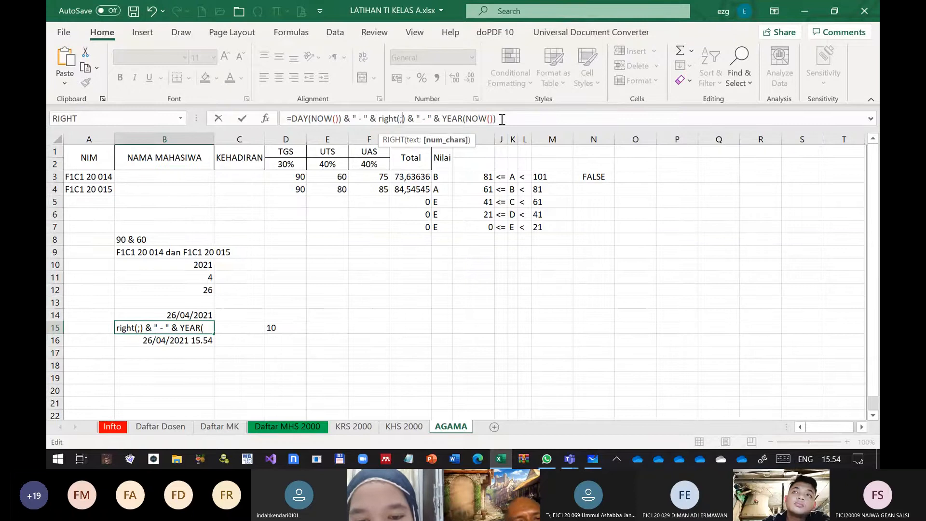
pyautogui.write('2')
pyautogui.press('Left')
pyautogui.press('Left')
pyautogui.hotkey('ctrl', 'v')
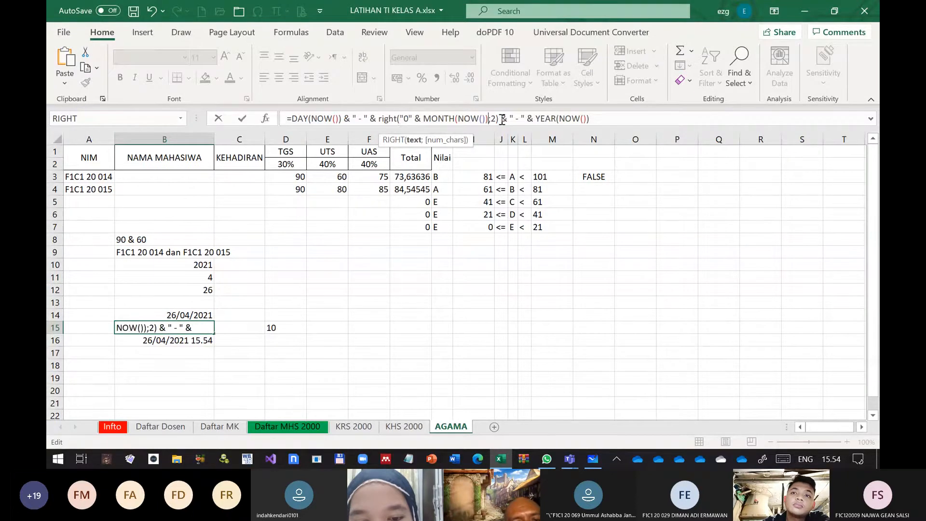
pyautogui.press('Return')
# Replace DAY(NOW()) in the B15 formula with RIGHT("0" & DAY(NOW());2) and confirm
pyautogui.press('Up')
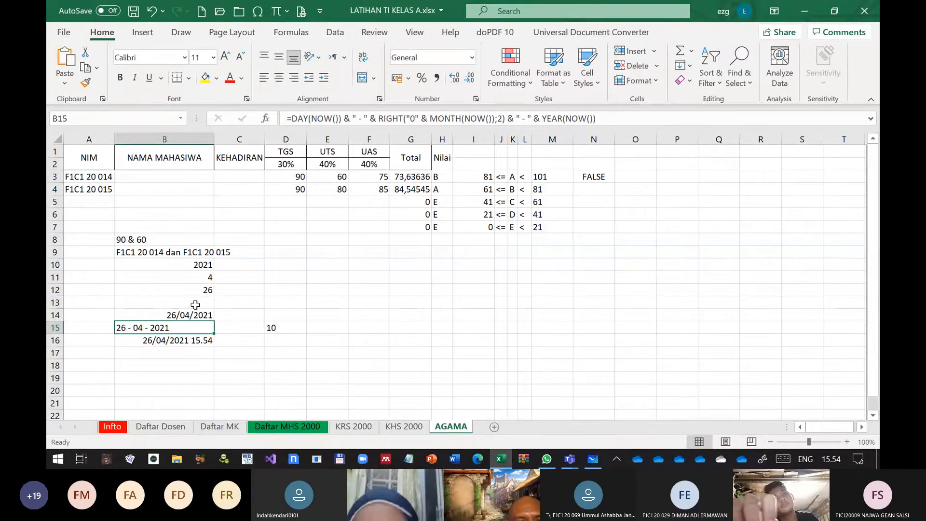
pyautogui.click(291, 119)
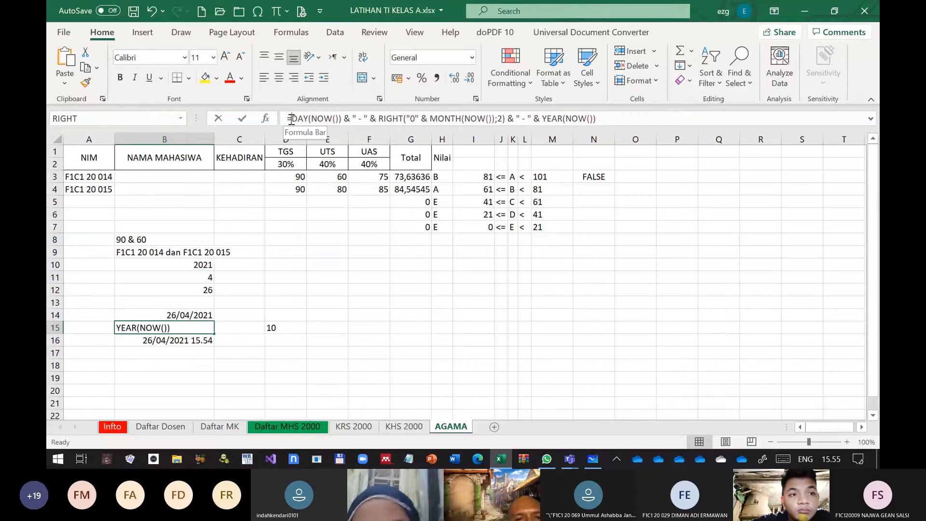
pyautogui.click(347, 119)
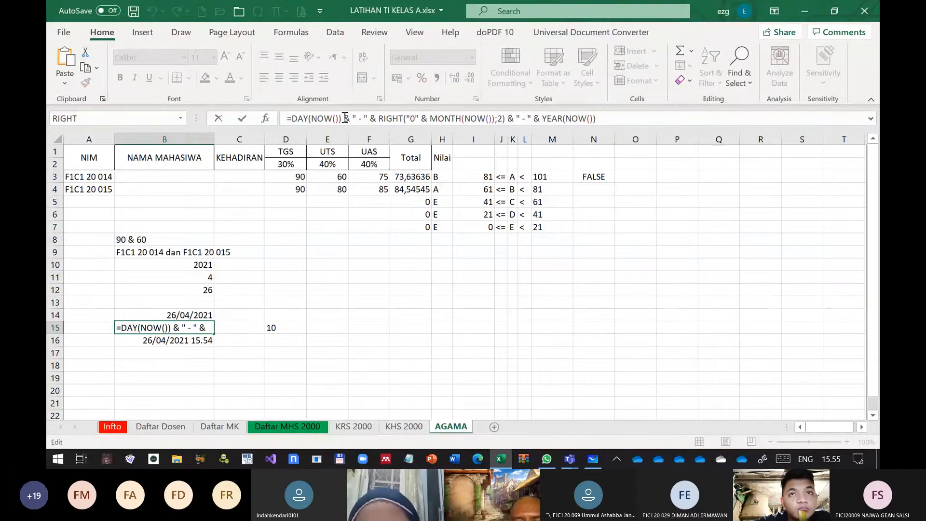
pyautogui.press('Left')
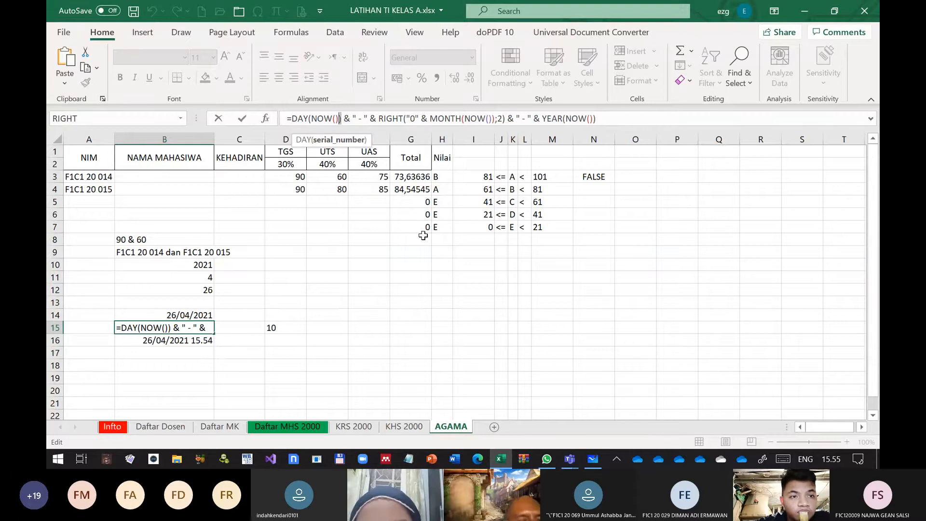
pyautogui.press('BackSpace')
pyautogui.press('BackSpace')
pyautogui.press('BackSpace')
pyautogui.press('BackSpace')
pyautogui.press('BackSpace')
pyautogui.press('BackSpace')
pyautogui.press('BackSpace')
pyautogui.press('BackSpace')
pyautogui.press('BackSpace')
pyautogui.press('BackSpace')
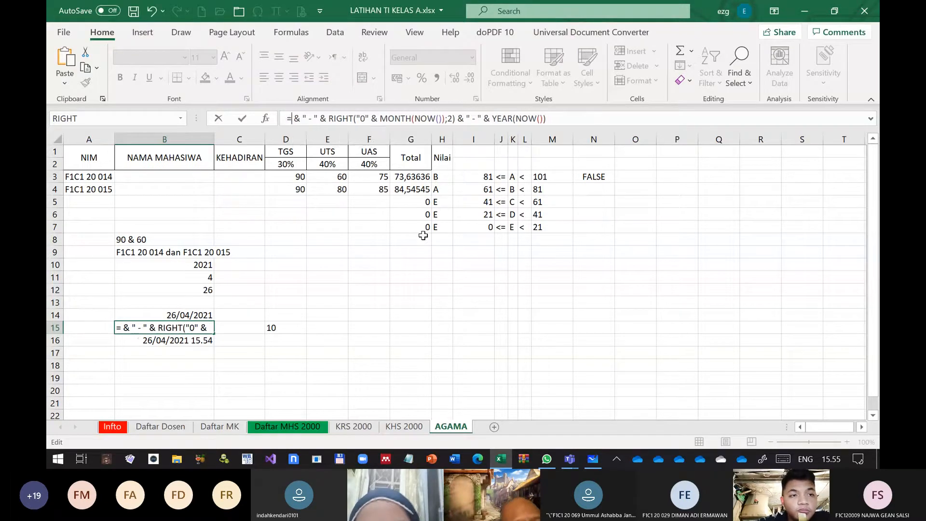
pyautogui.write('right')
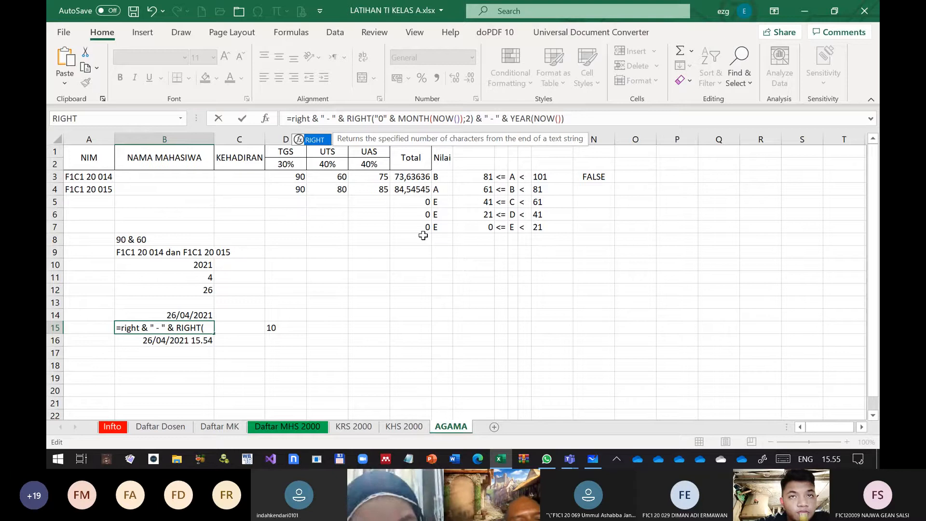
pyautogui.press('Escape')
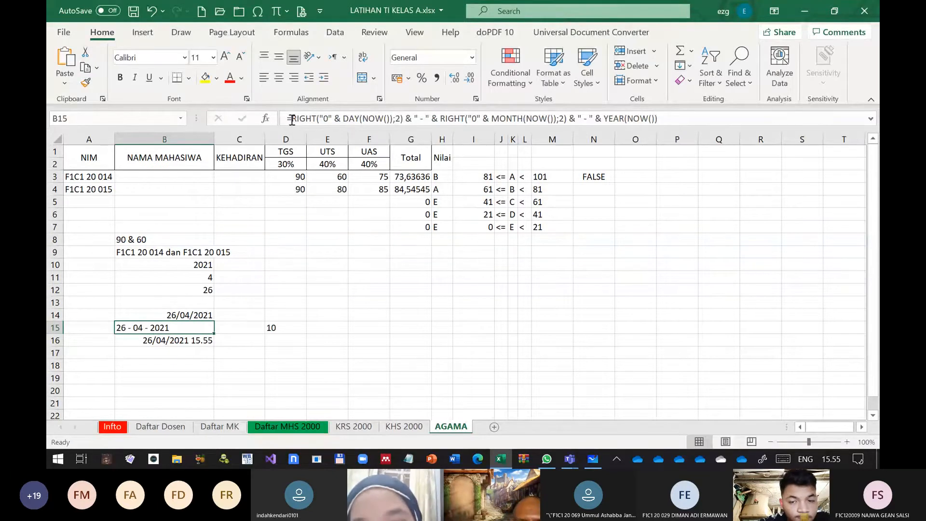
# Prefix the B15 date formula with the text "Kendari, " joined by &, and confirm
pyautogui.click(292, 121)
pyautogui.write('"')
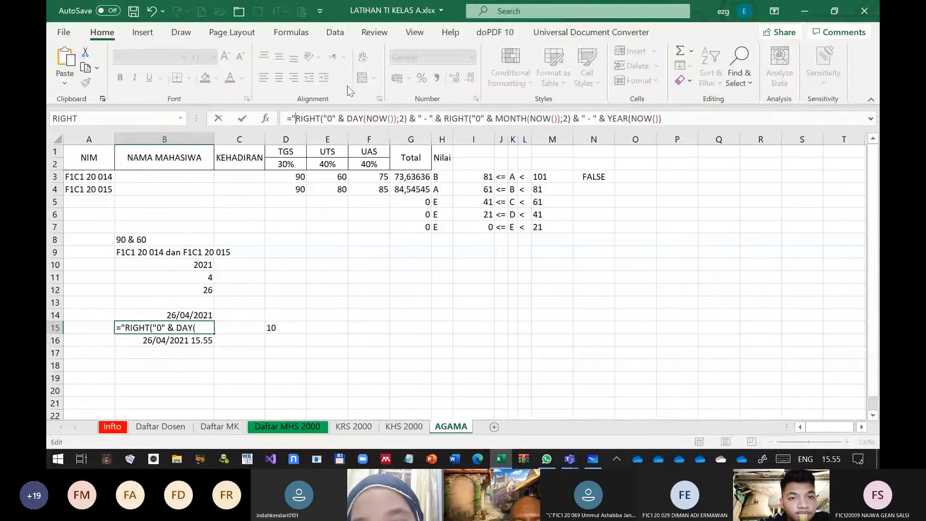
pyautogui.write('Ke')
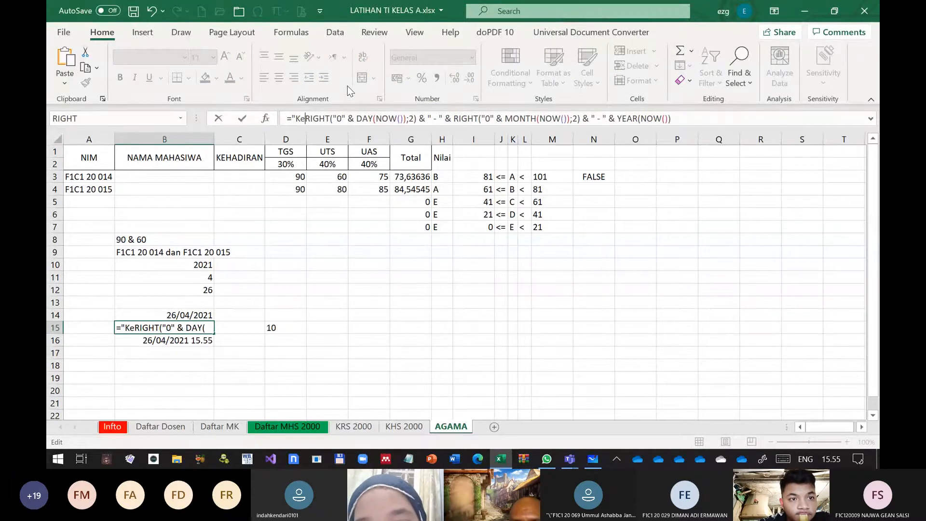
pyautogui.write('nda')
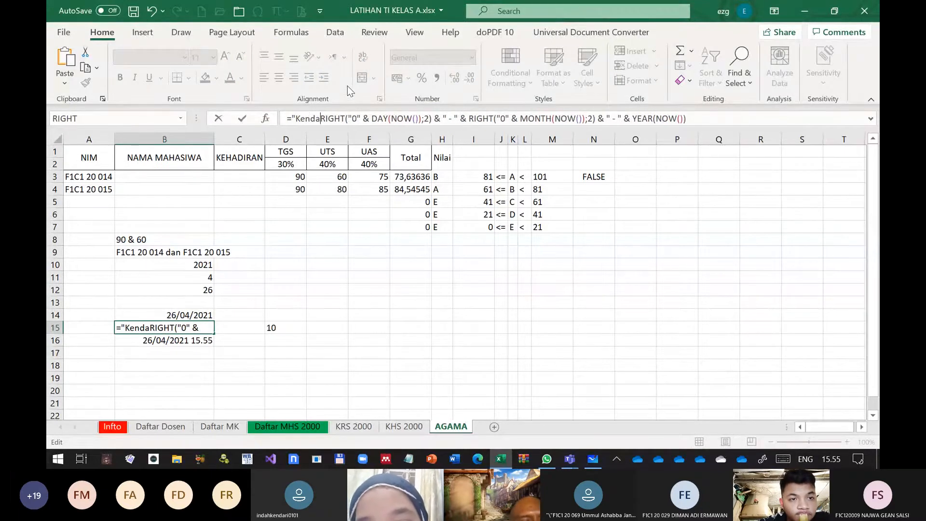
pyautogui.write('r')
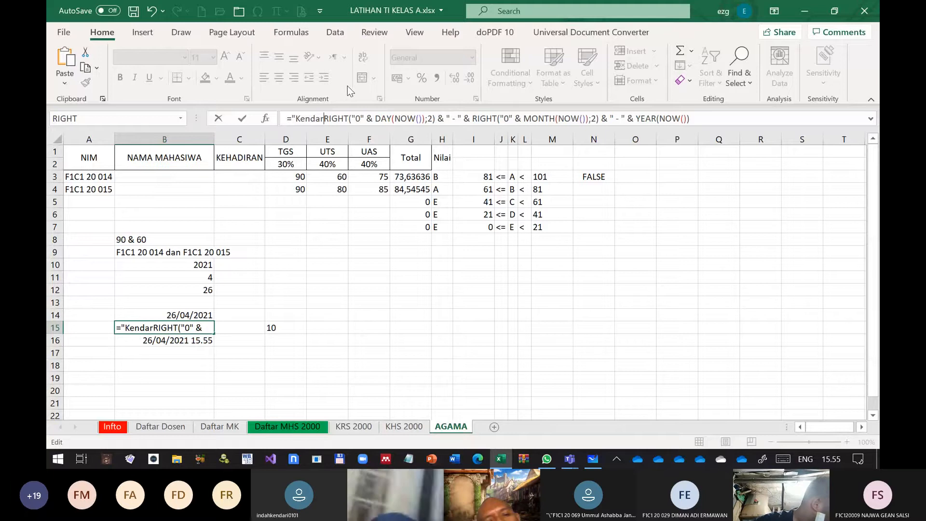
pyautogui.write('i, " &')
pyautogui.hotkey('ctrl', 'Return')
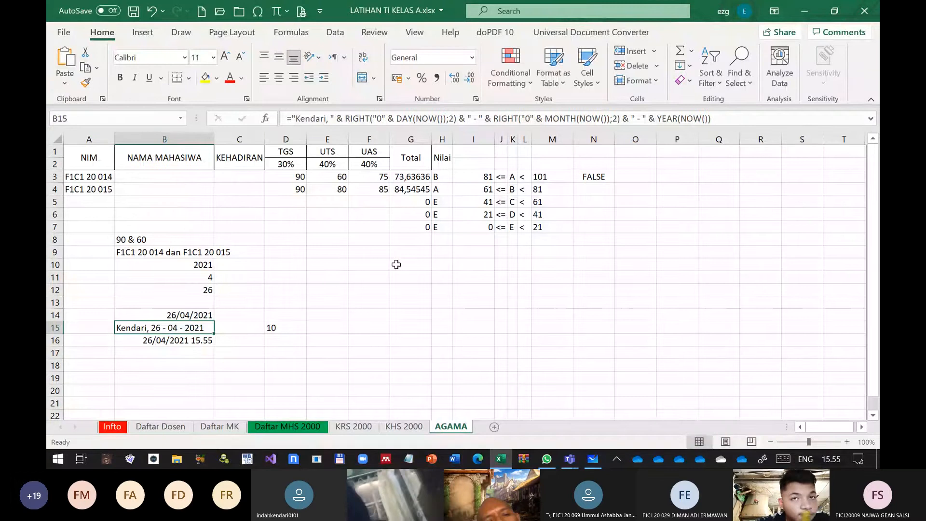
# Clear the date and time value from cell B16
pyautogui.click(371, 242)
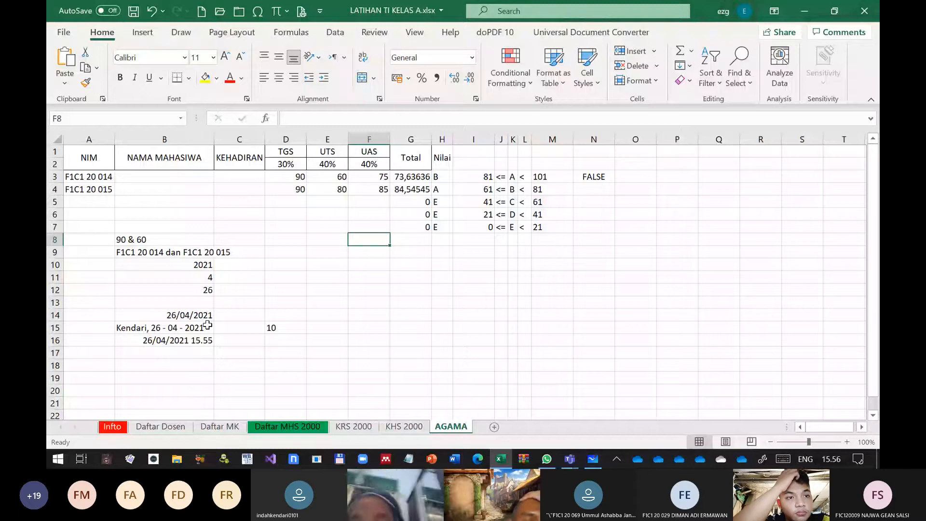
pyautogui.click(182, 327)
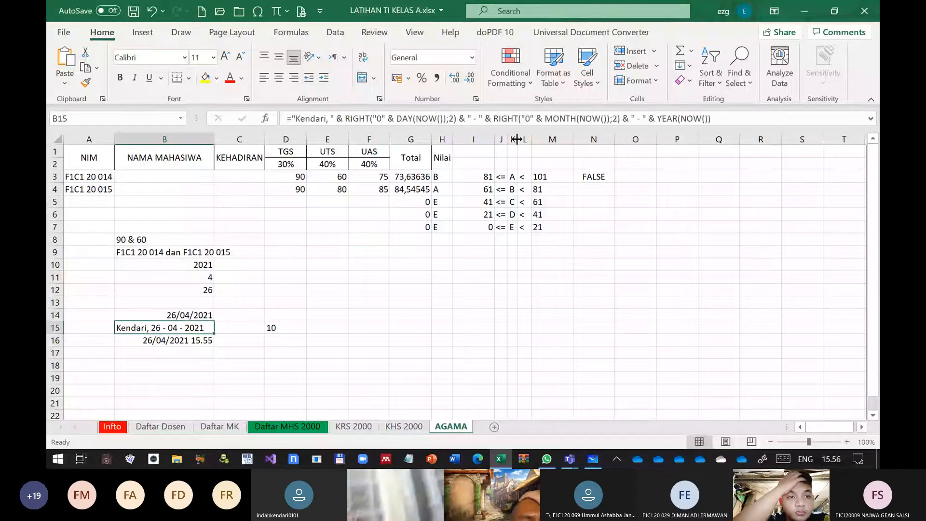
pyautogui.press('Down')
pyautogui.press('Delete')
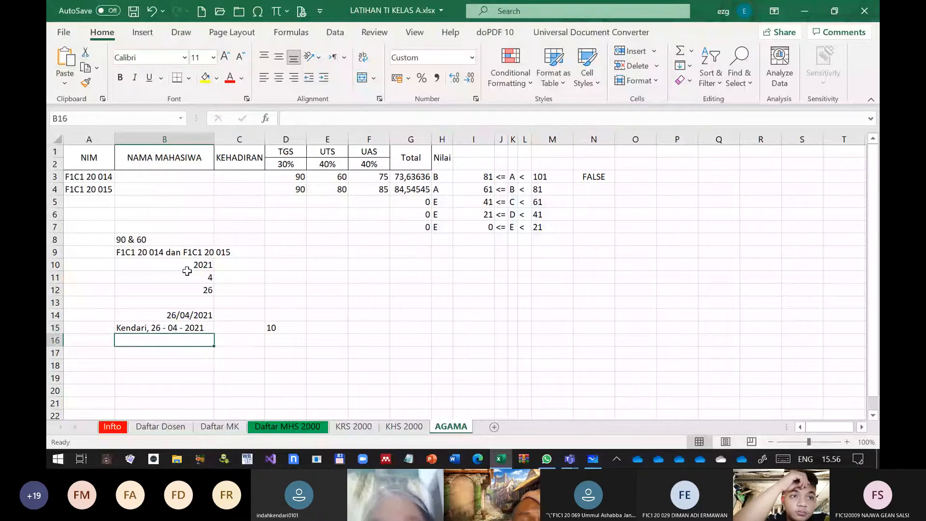
pyautogui.click(188, 273)
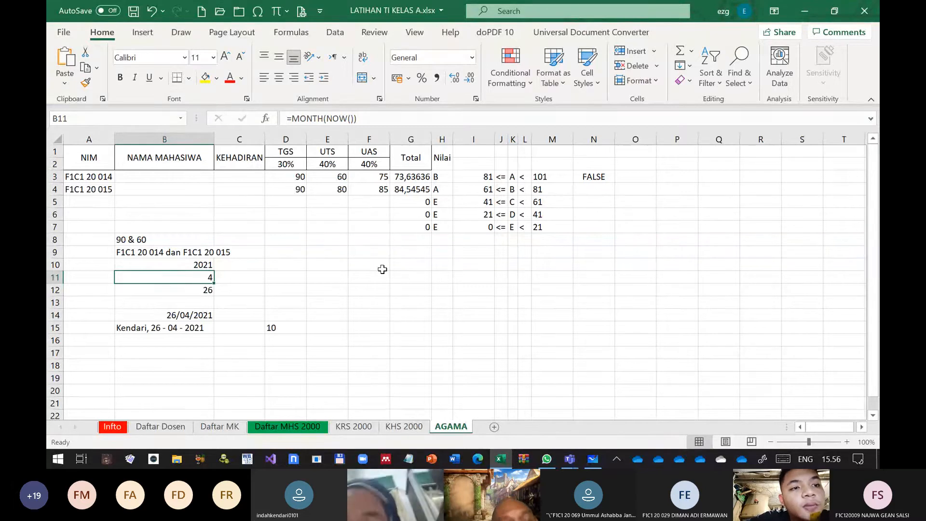
pyautogui.click(413, 278)
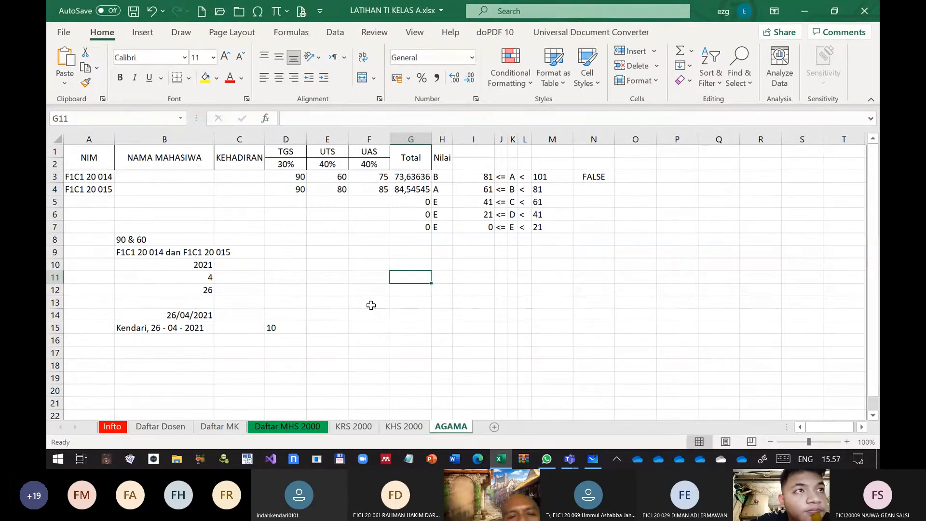
pyautogui.press('Up')
pyautogui.press('Up')
pyautogui.press('Up')
pyautogui.press('Left')
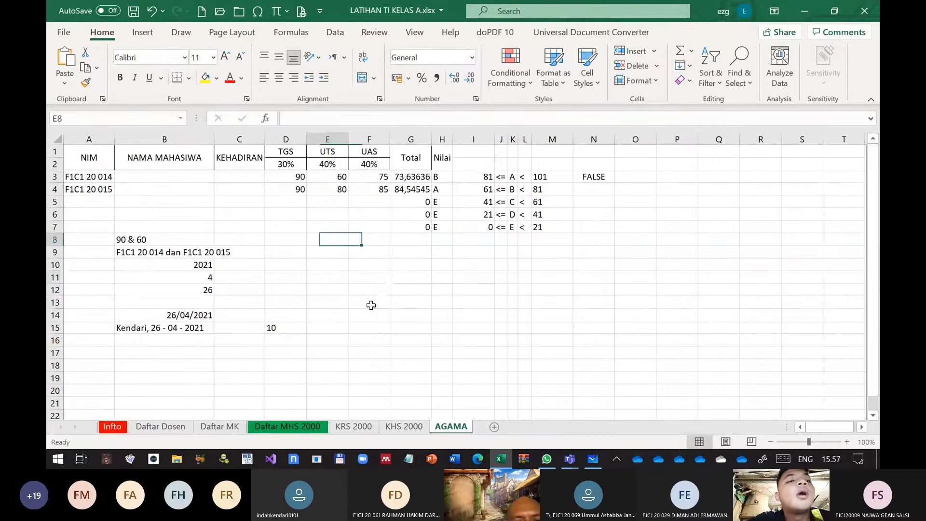
pyautogui.press('Left')
pyautogui.press('Left')
pyautogui.press('Left')
pyautogui.press('Left')
pyautogui.press('Right')
pyautogui.press('Right')
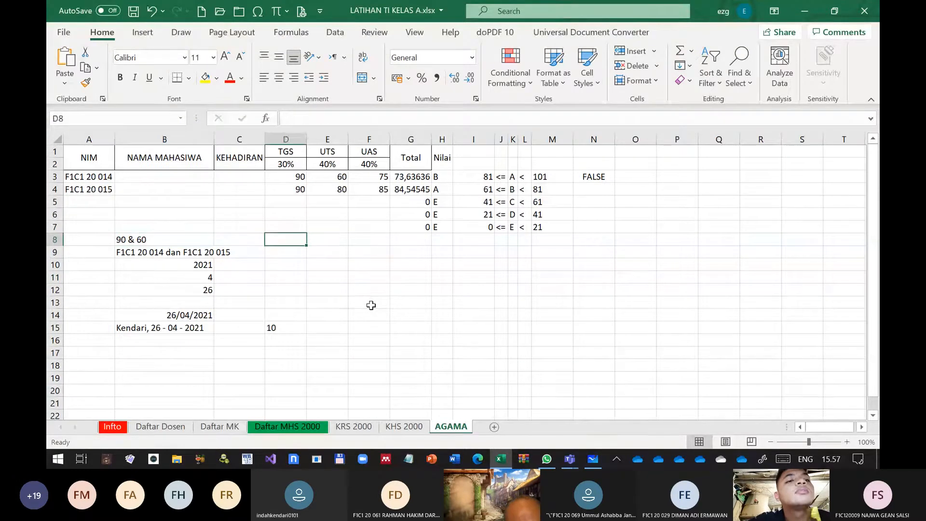
# Save the workbook
pyautogui.press('Right')
pyautogui.hotkey('ctrl', 's')
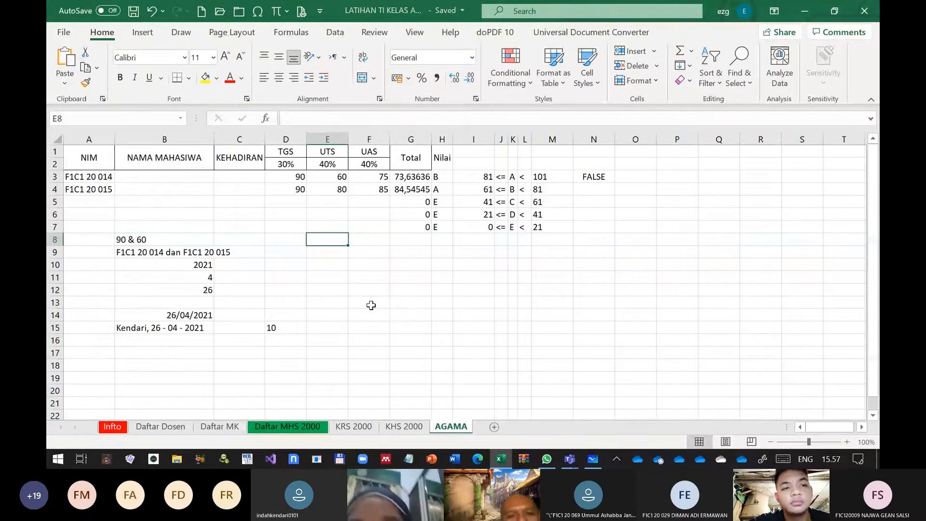
pyautogui.press('Down')
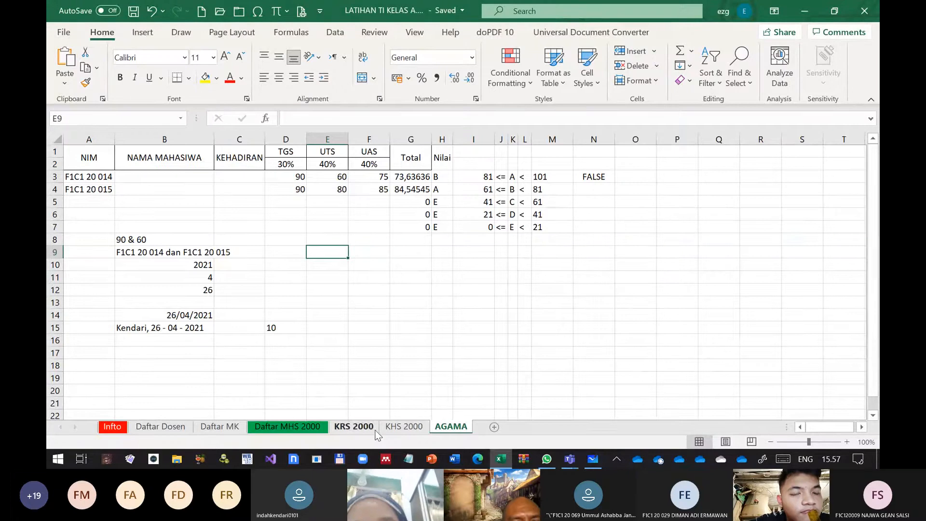
# Examine the IP, SKS*NM and SKS formulas on the KHS 2000 sheet
pyautogui.click(404, 427)
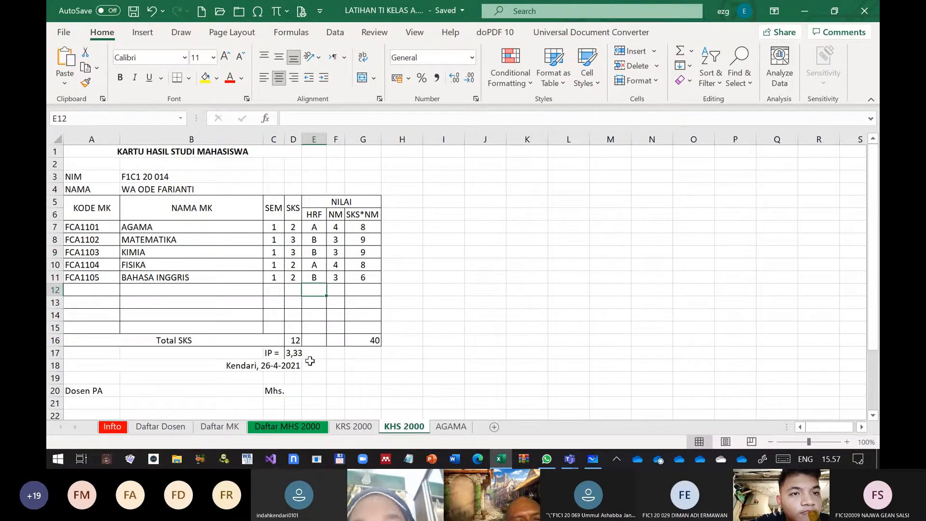
pyautogui.click(297, 353)
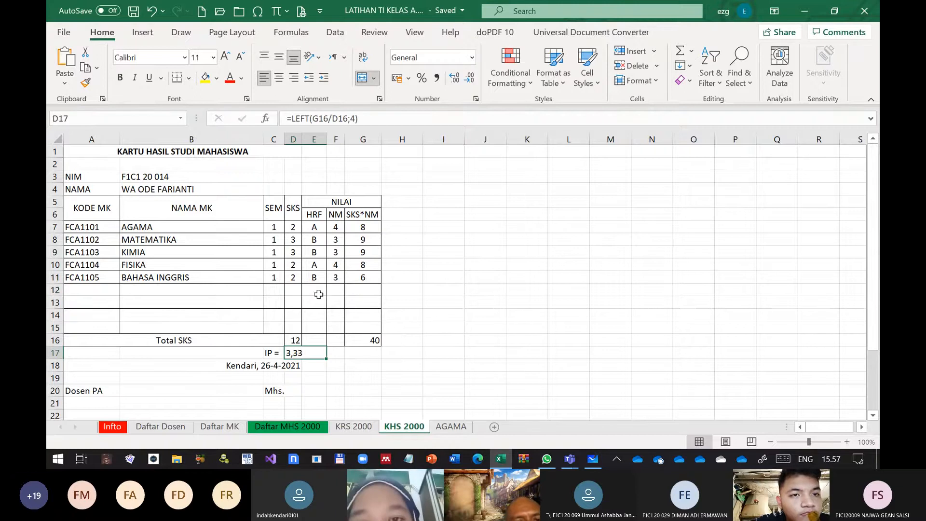
pyautogui.click(363, 226)
pyautogui.click(371, 269)
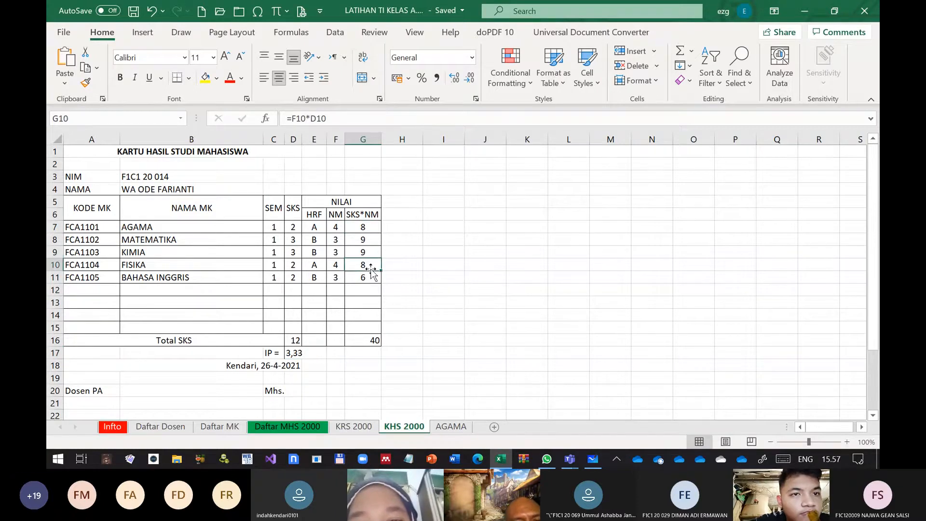
pyautogui.doubleClick(371, 269)
pyautogui.press('Escape')
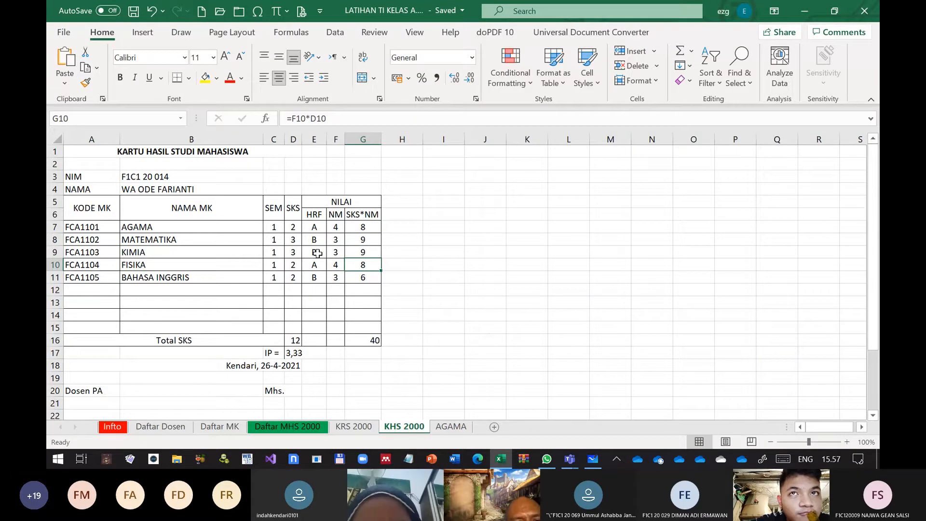
pyautogui.click(295, 251)
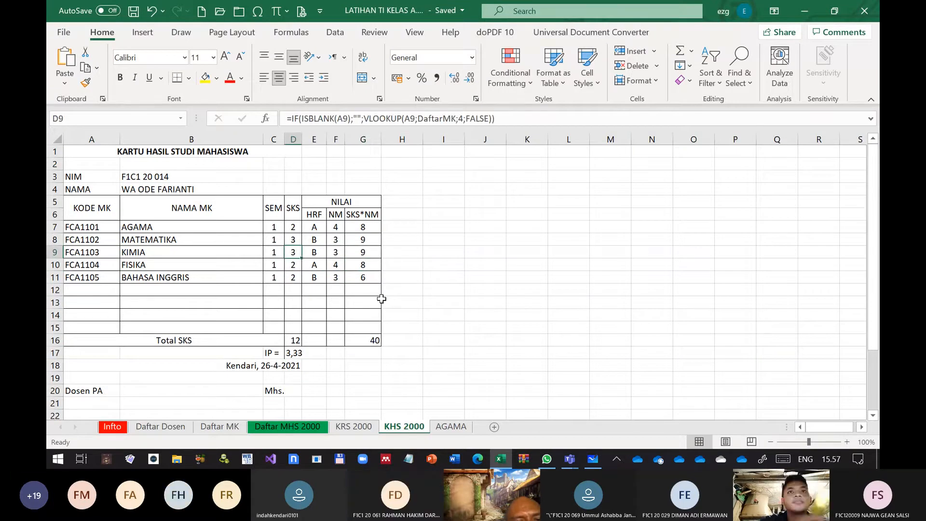
# Set up a Goal Seek on the IP cell D17 with target value 3,4 and D10 as the changing cell
pyautogui.click(295, 354)
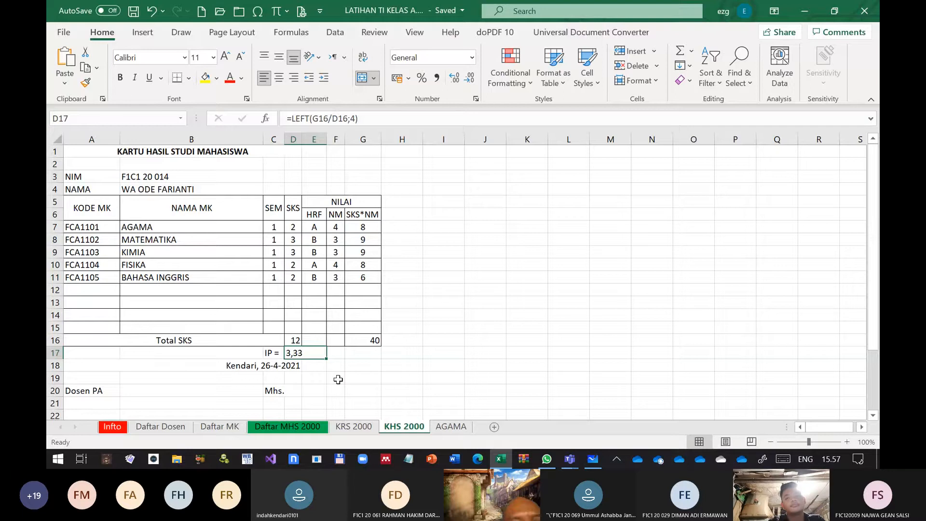
pyautogui.click(335, 32)
pyautogui.click(754, 68)
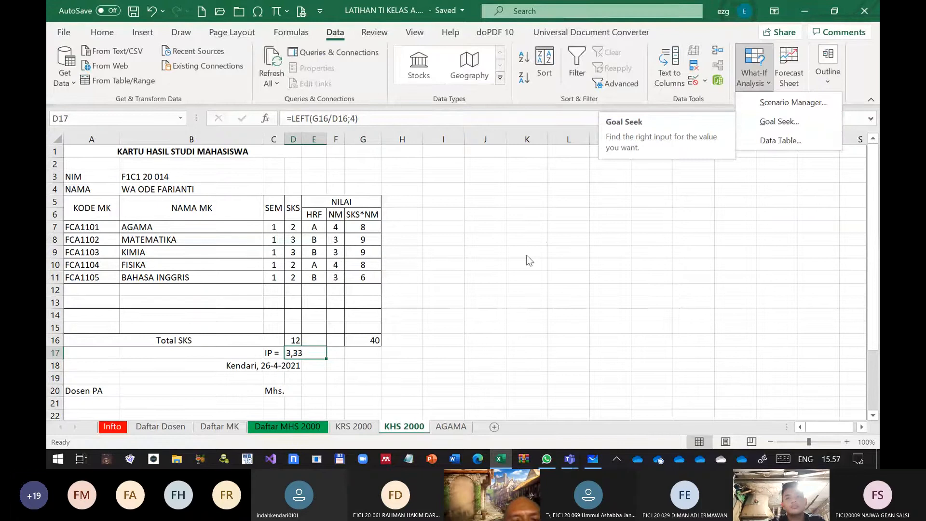
pyautogui.click(779, 122)
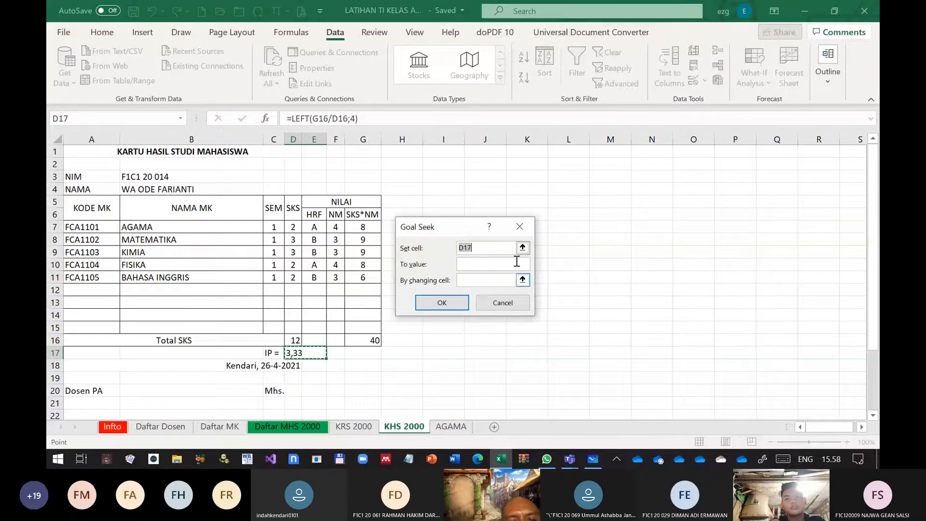
pyautogui.click(484, 264)
pyautogui.write('3.')
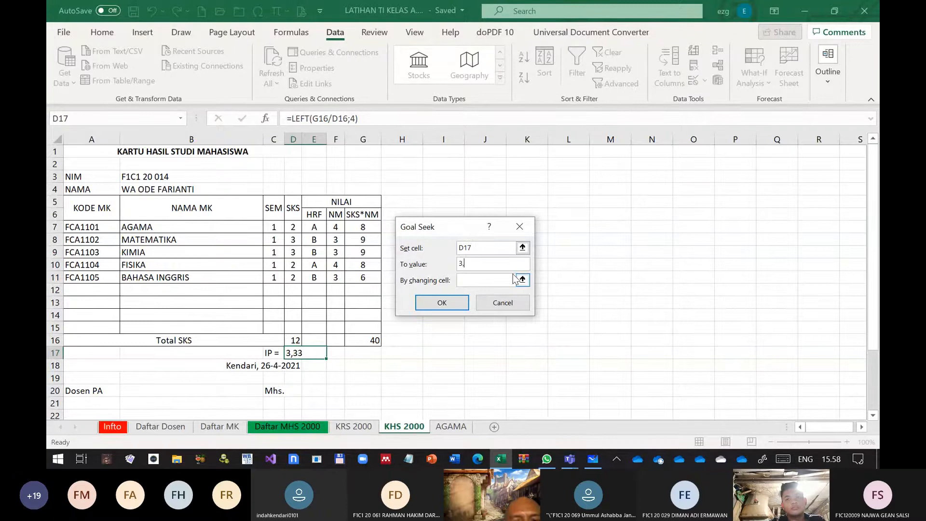
pyautogui.write('4')
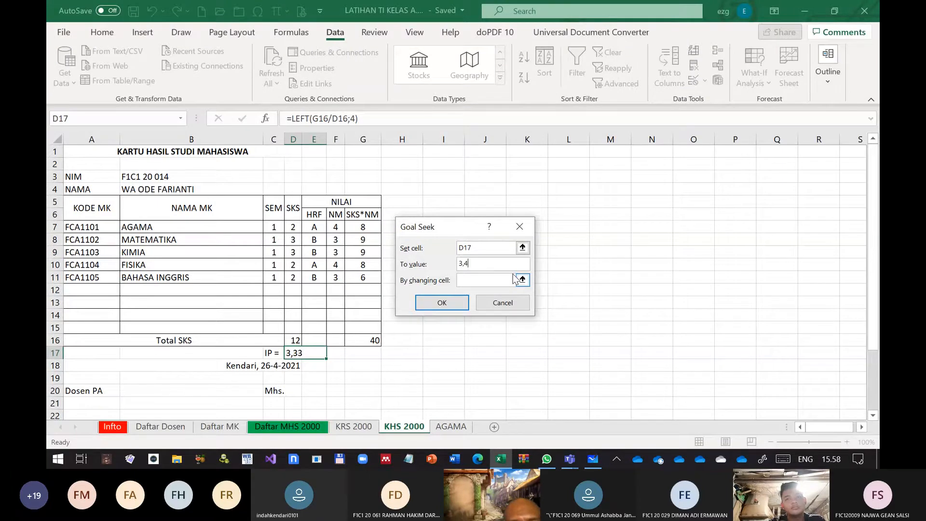
pyautogui.click(474, 280)
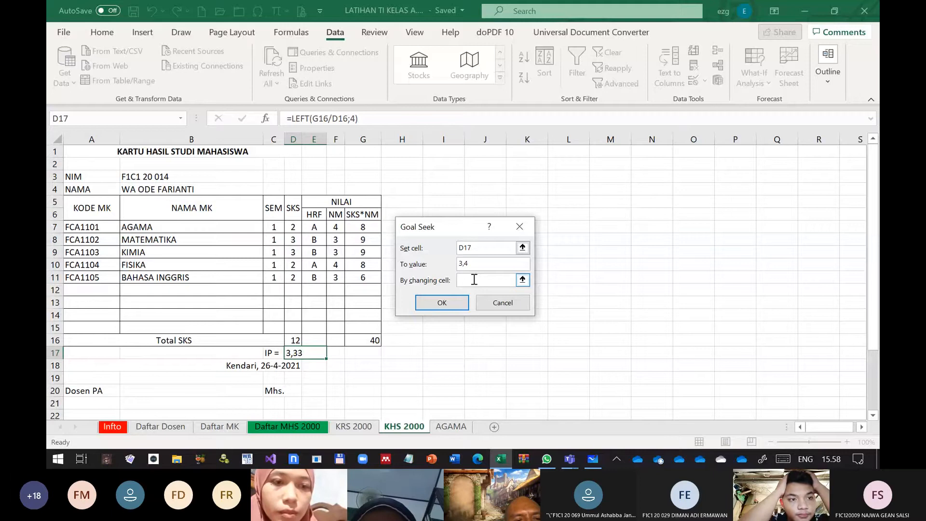
pyautogui.click(293, 264)
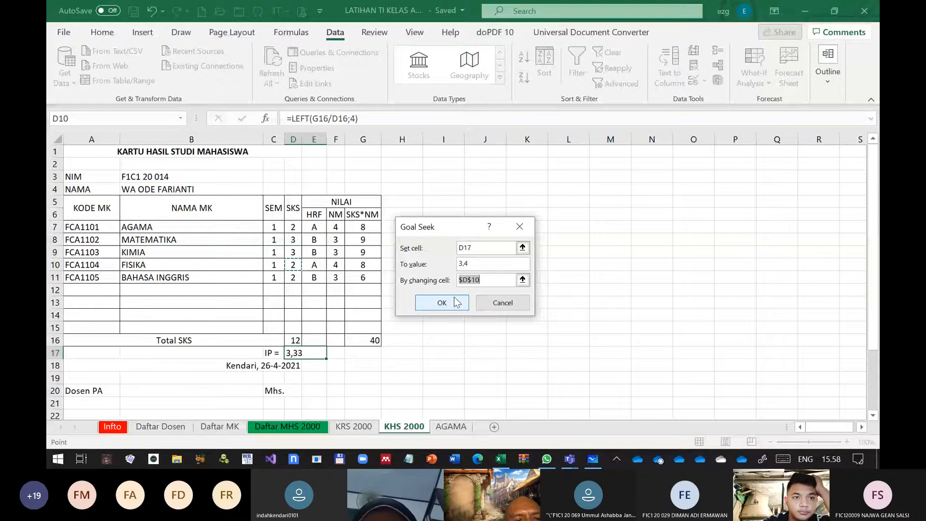
# Change the Goal Seek target value to 3.4 and run it
pyautogui.click(510, 268)
pyautogui.press('BackSpace')
pyautogui.press('BackSpace')
pyautogui.write('.4')
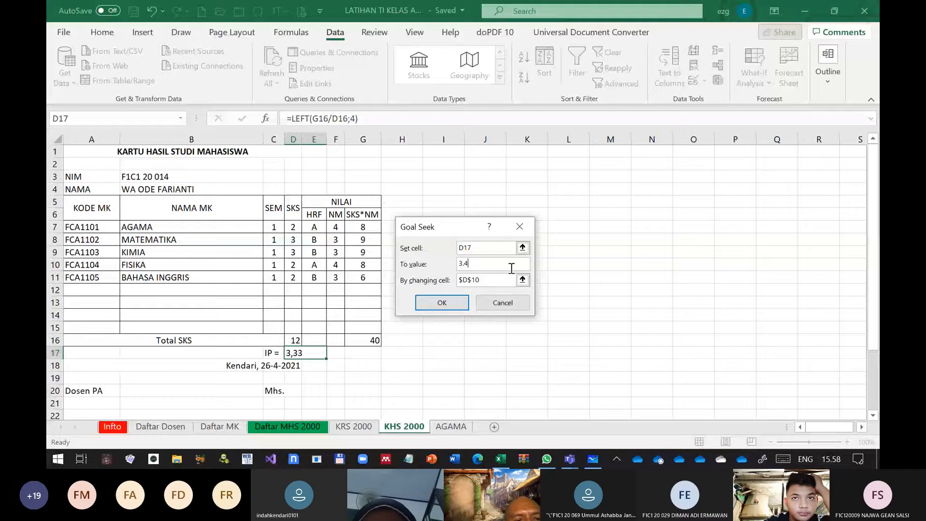
pyautogui.click(459, 302)
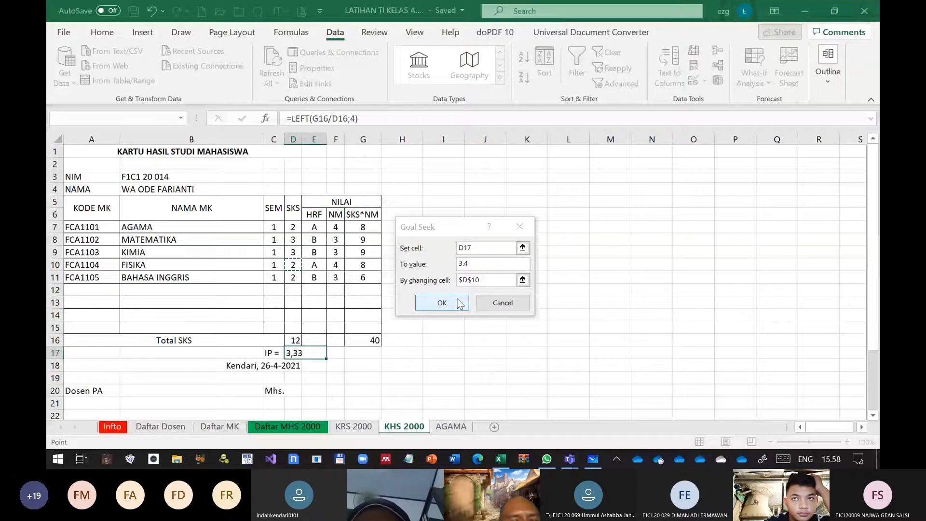
# Try to run Goal Seek on D17 with target value 3,4 by changing D10, and close the dialog
pyautogui.click(462, 295)
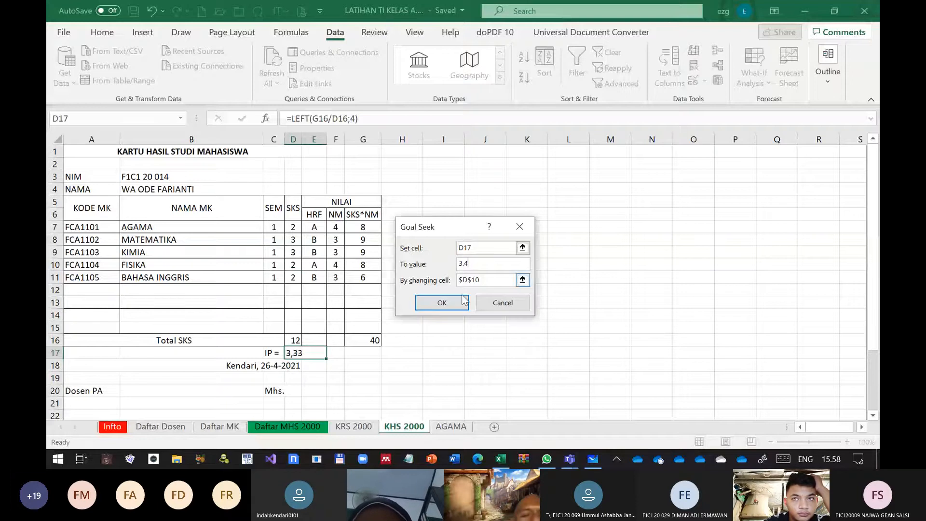
pyautogui.click(463, 299)
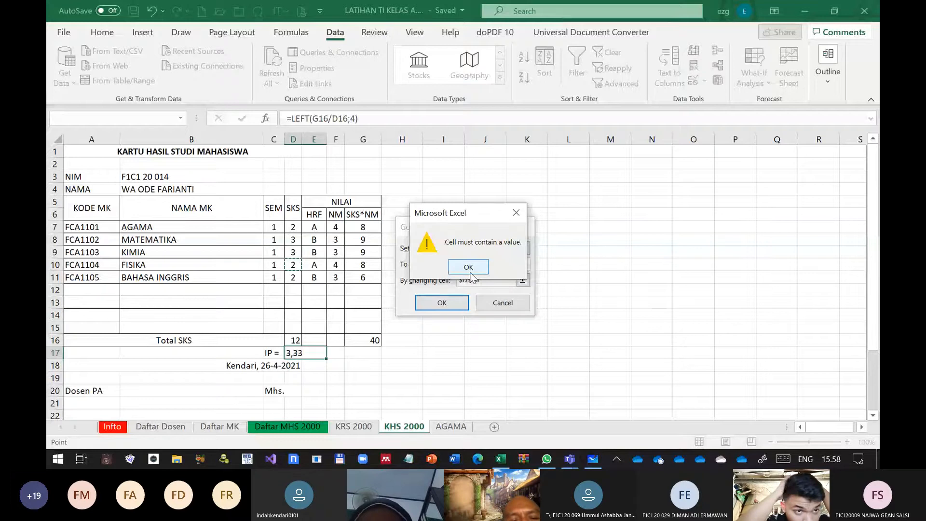
pyautogui.click(469, 269)
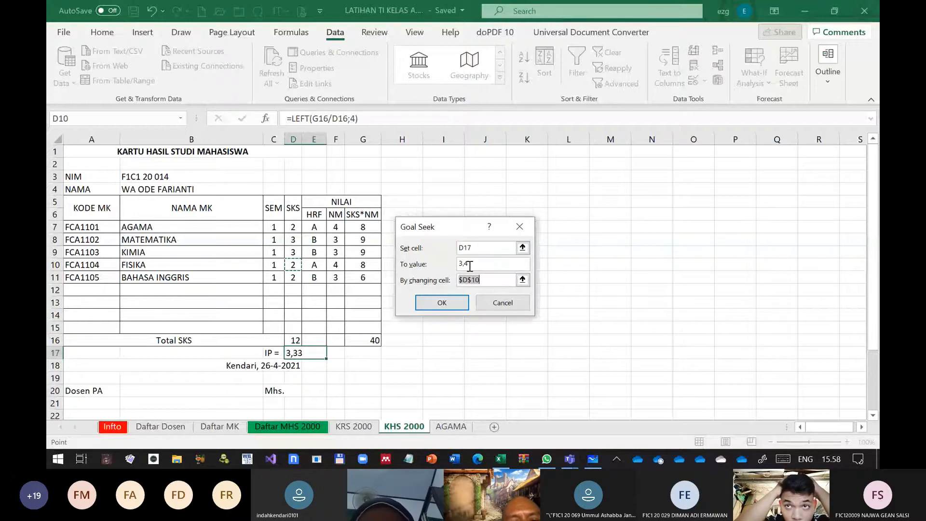
pyautogui.click(502, 302)
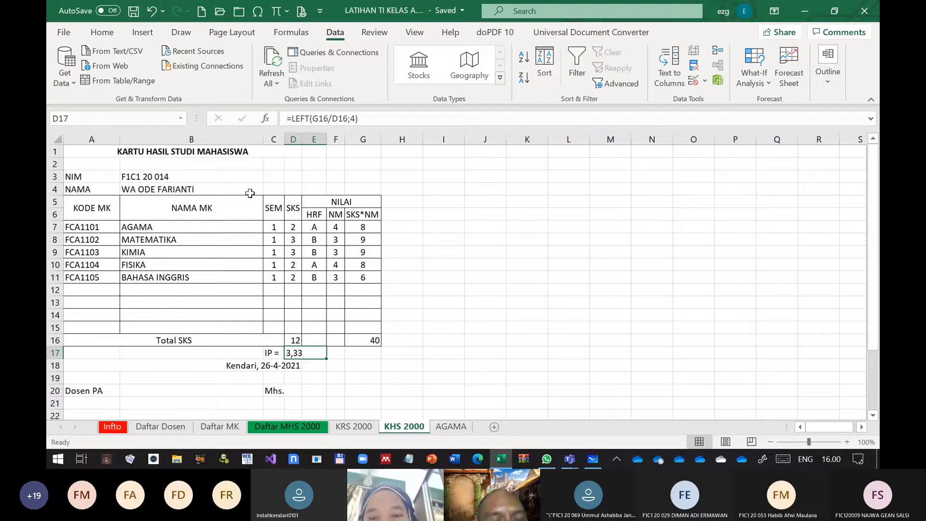
pyautogui.click(101, 32)
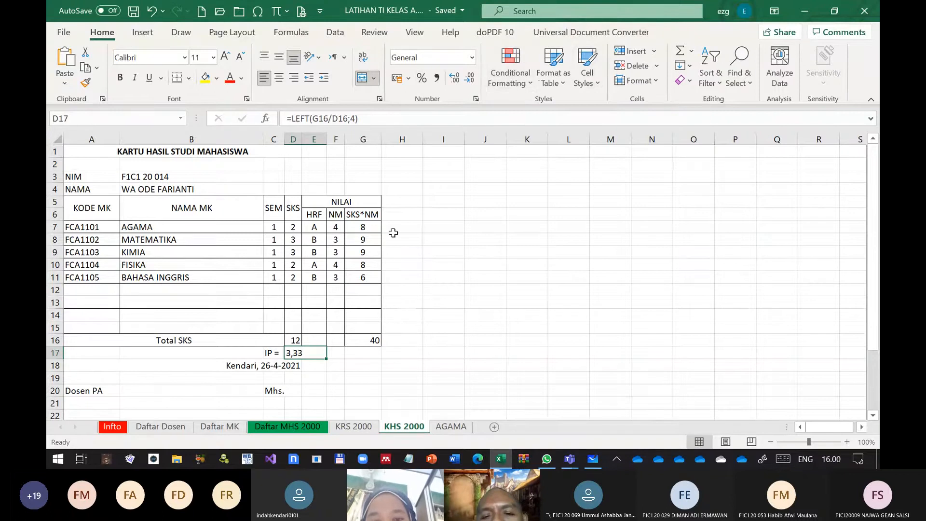
pyautogui.click(511, 72)
pyautogui.moveTo(513, 120)
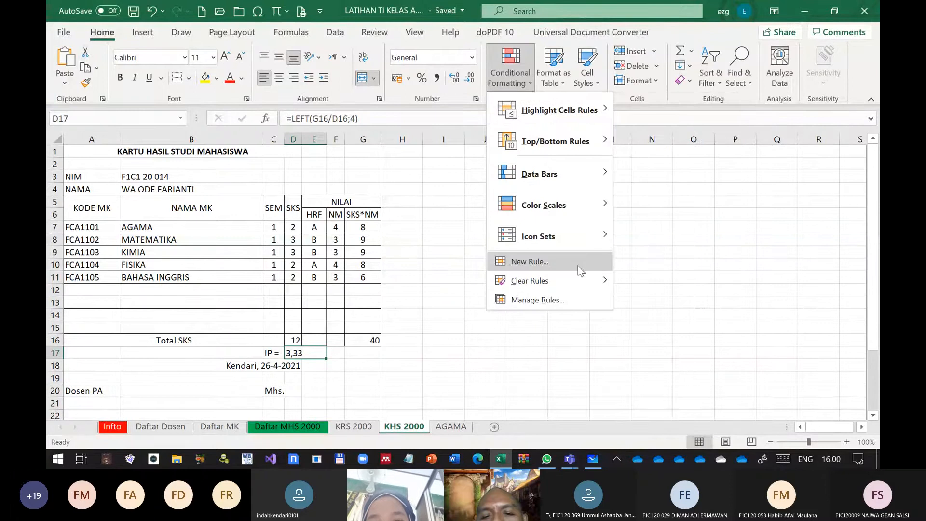
pyautogui.click(564, 255)
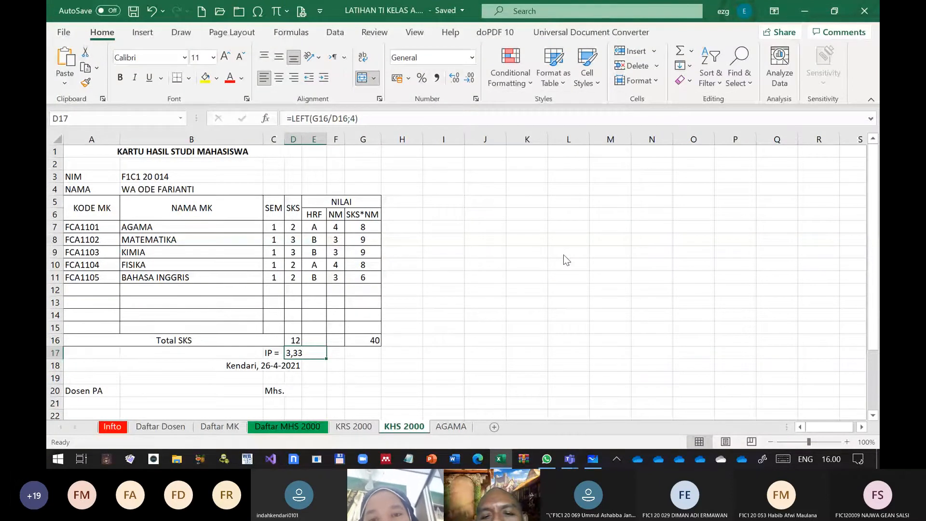
pyautogui.moveTo(410, 164); pyautogui.dragTo(595, 118)
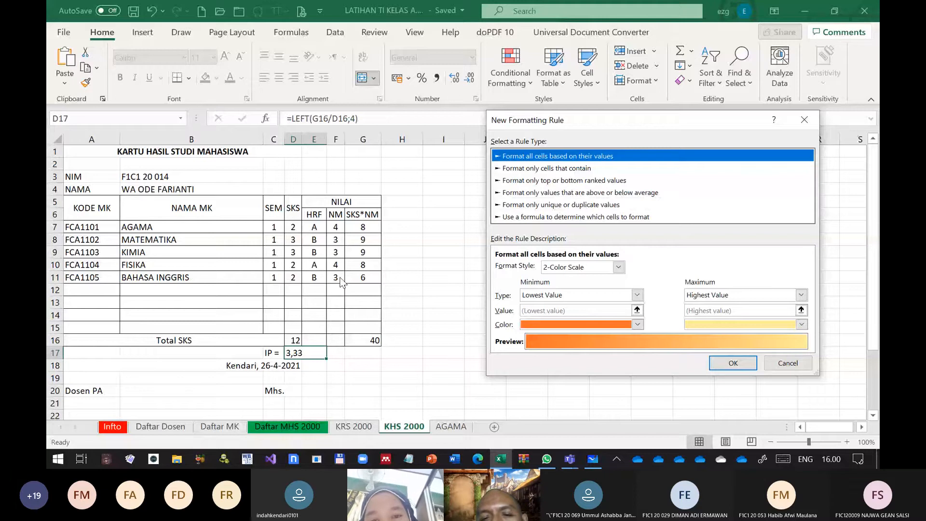
pyautogui.press('Escape')
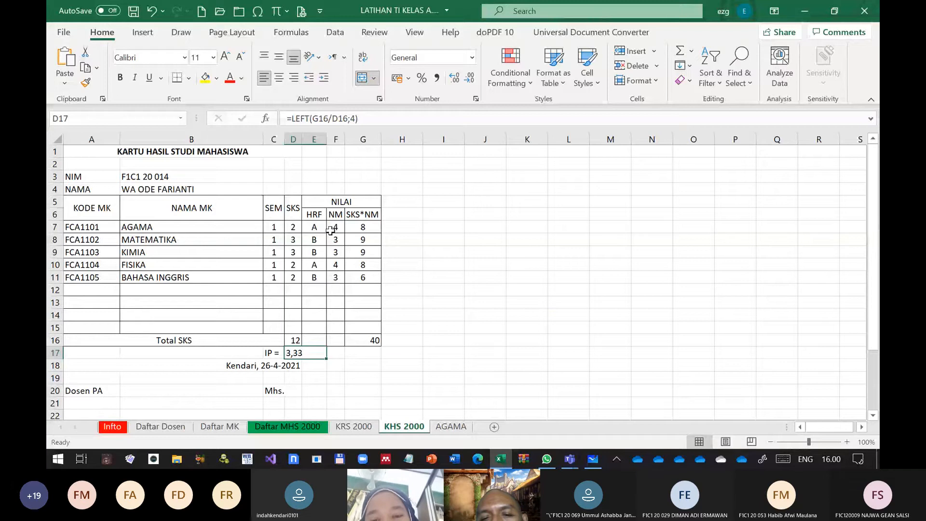
# Start a 2-color scale conditional formatting rule on NM cells F7:F11 with a Number minimum of 2 in red
pyautogui.click(335, 227)
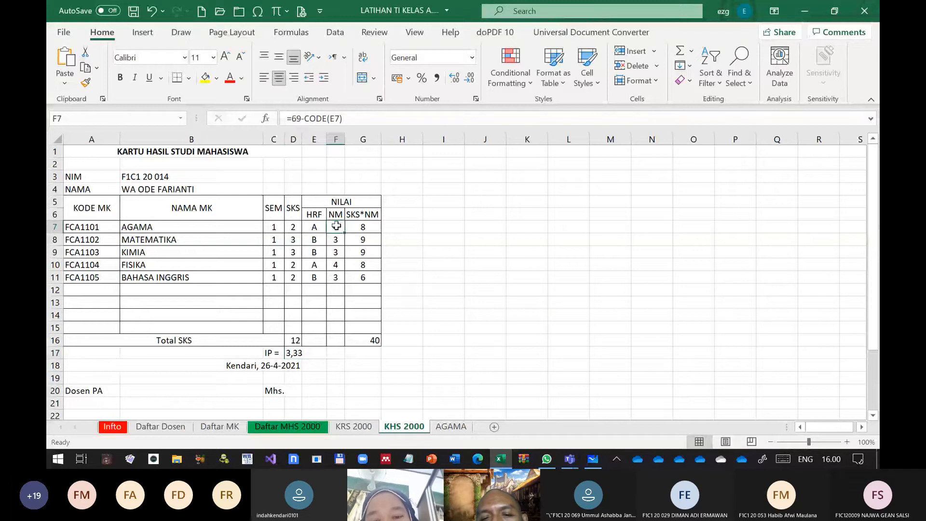
pyautogui.moveTo(345, 233); pyautogui.dragTo(341, 272)
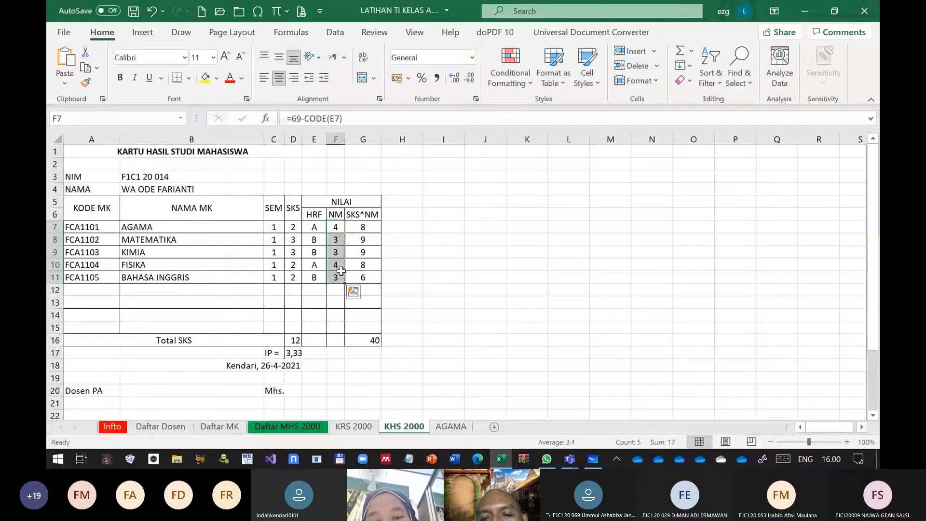
pyautogui.click(516, 80)
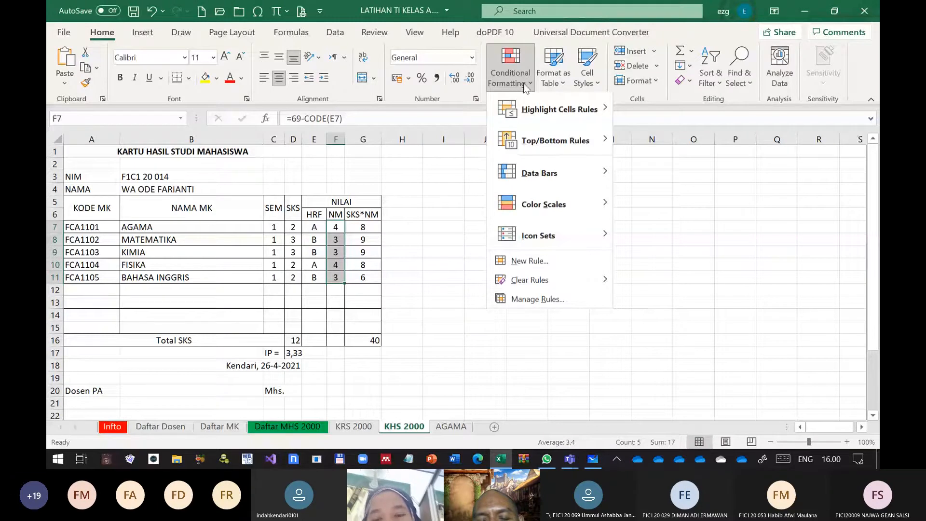
pyautogui.click(530, 260)
pyautogui.click(637, 295)
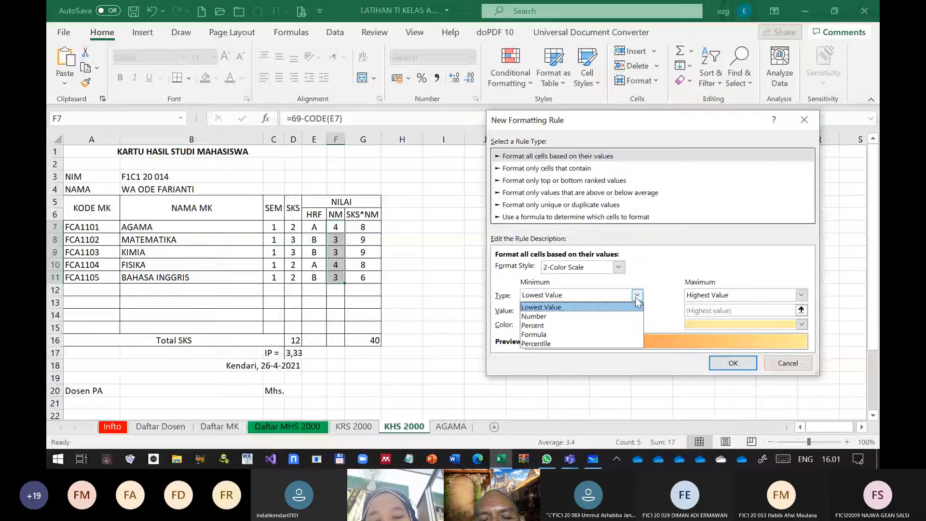
pyautogui.click(639, 303)
pyautogui.click(638, 324)
pyautogui.click(538, 288)
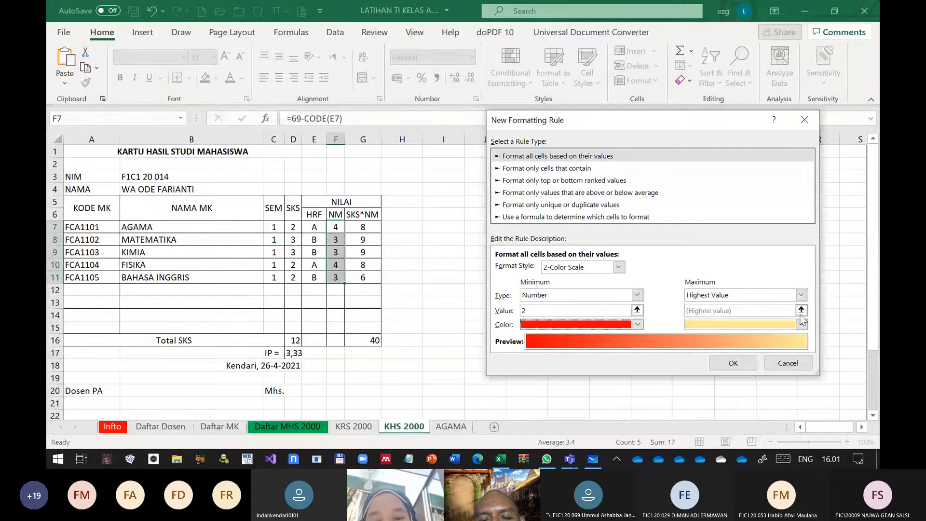
# Set the color scale's maximum to the Number 4 in blue and apply the rule
pyautogui.click(801, 294)
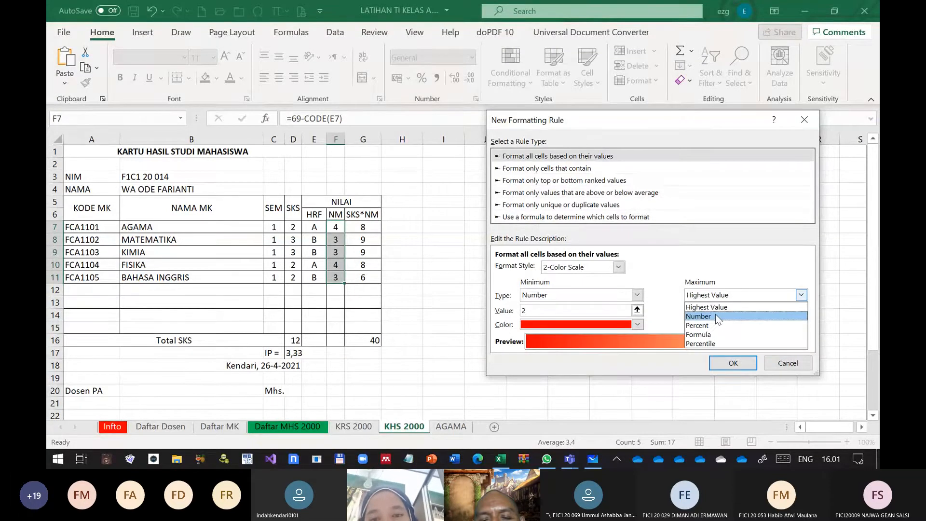
pyautogui.click(716, 316)
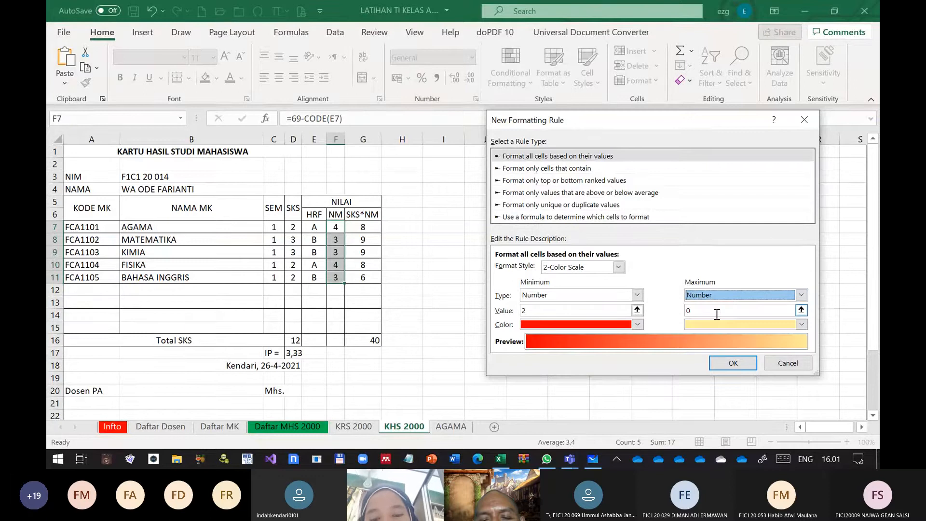
pyautogui.click(717, 314)
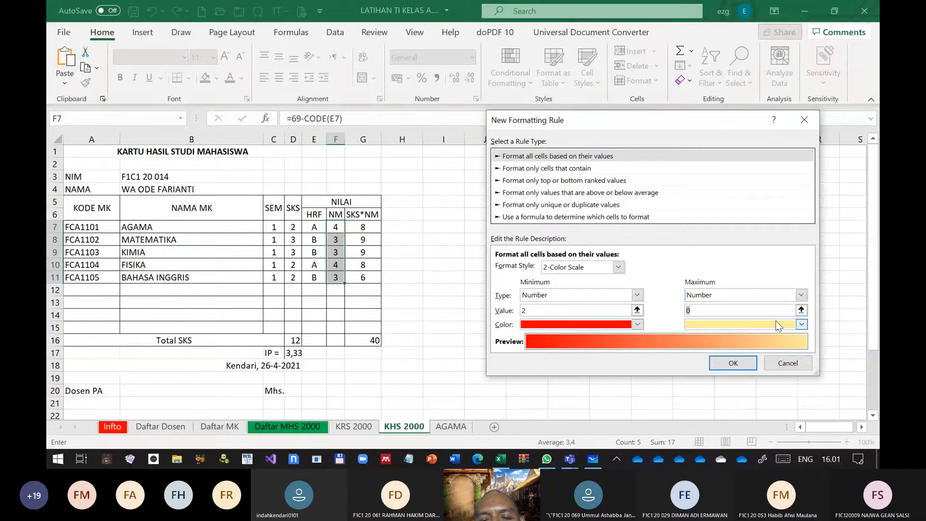
pyautogui.click(801, 324)
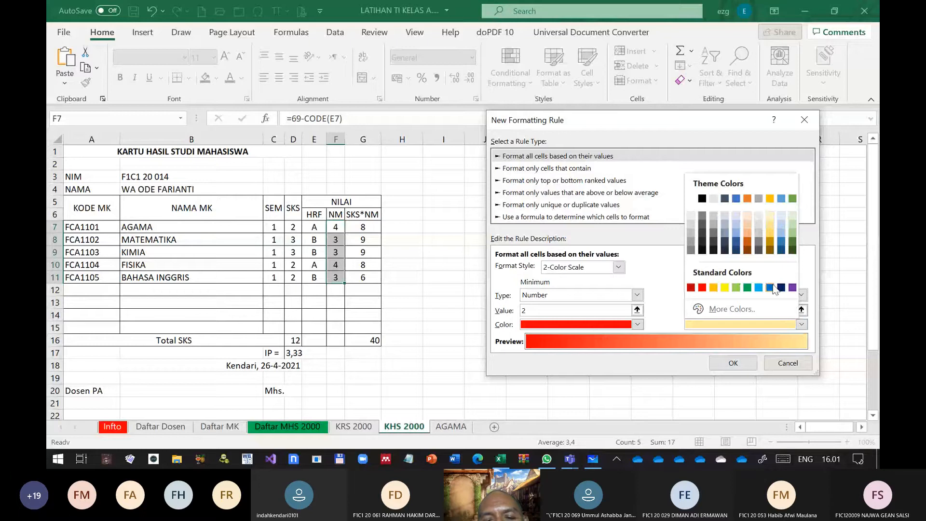
pyautogui.click(771, 287)
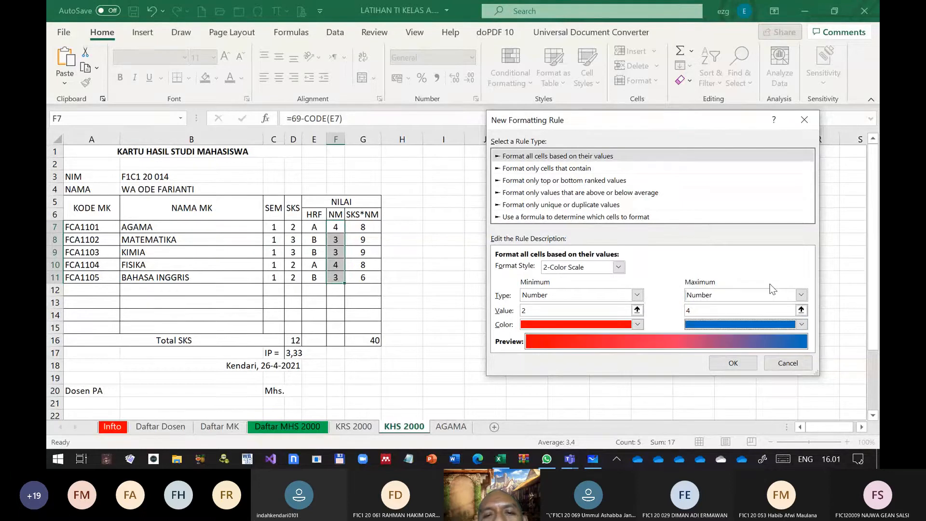
pyautogui.click(733, 363)
pyautogui.click(485, 339)
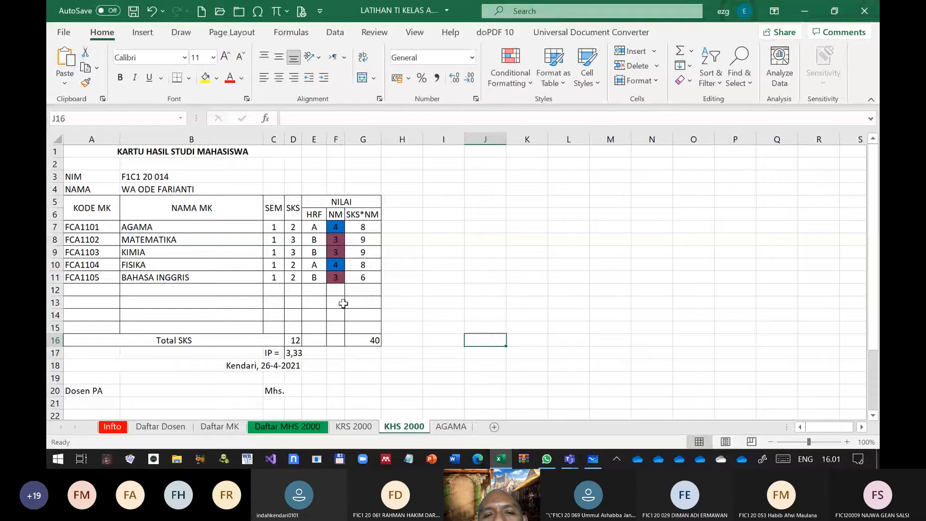
# Edit the F7:F11 color scale rule to format only cells with a value between 0 and 2
pyautogui.moveTo(335, 227); pyautogui.dragTo(336, 278)
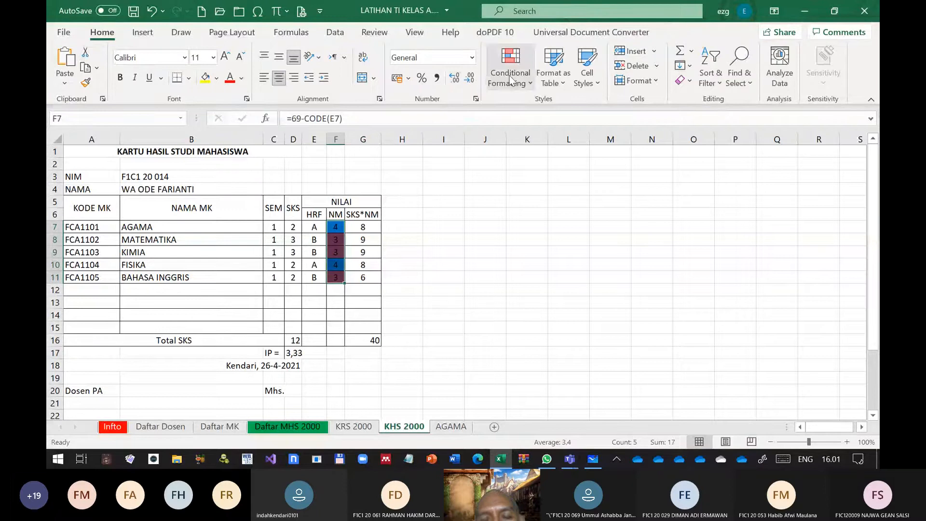
pyautogui.click(522, 81)
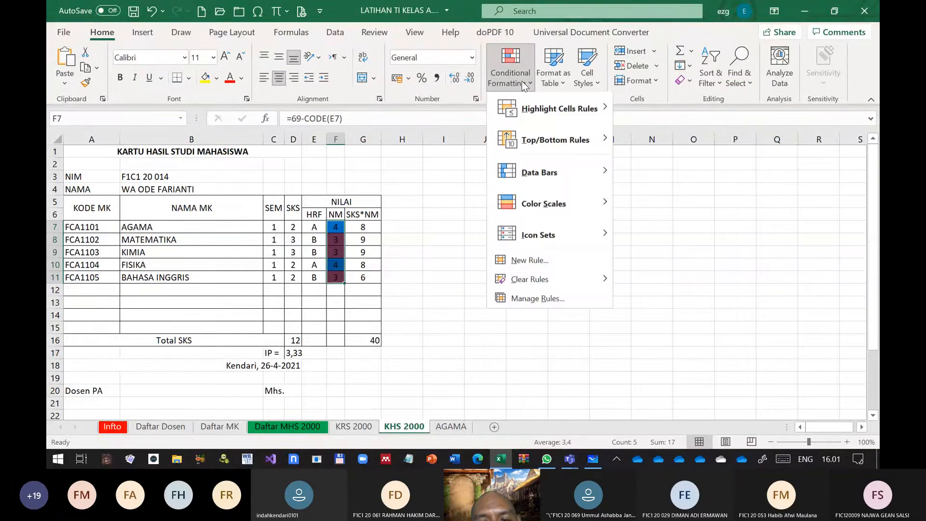
pyautogui.click(538, 297)
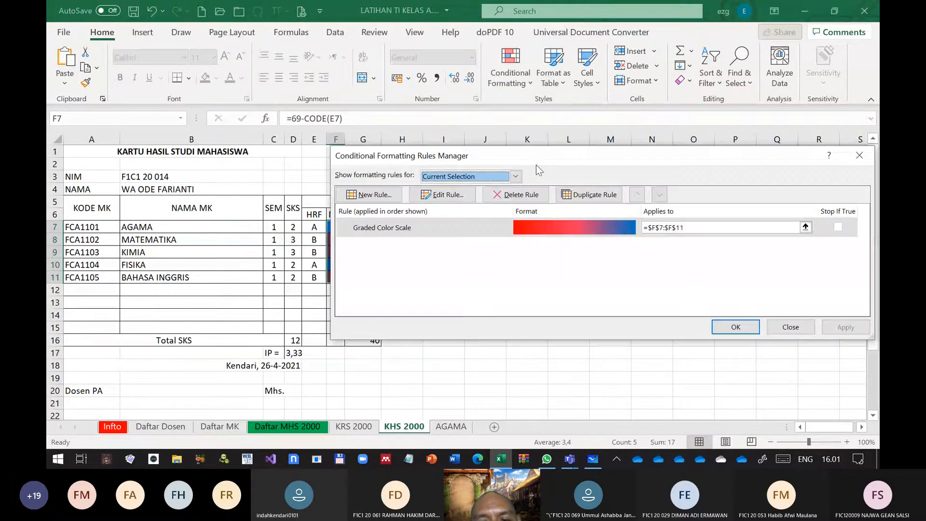
pyautogui.moveTo(536, 164); pyautogui.dragTo(551, 72)
pyautogui.click(601, 135)
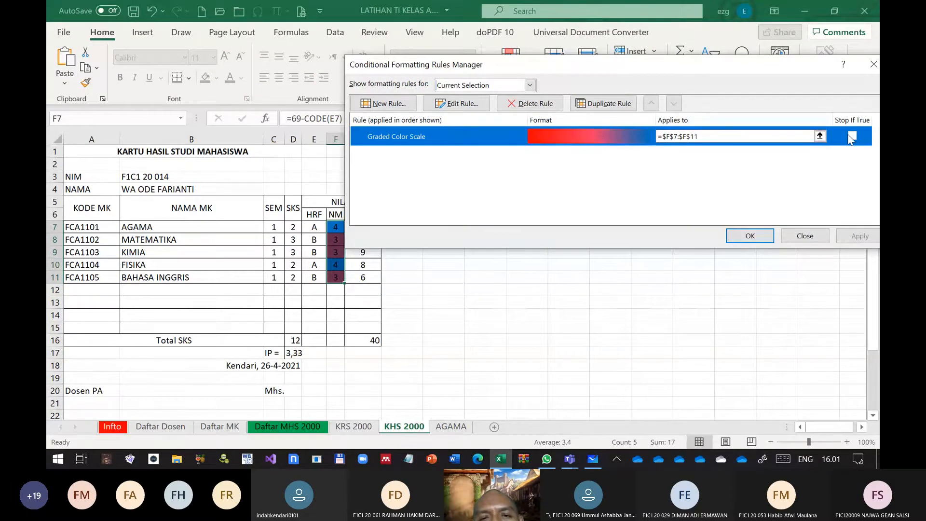
pyautogui.click(441, 104)
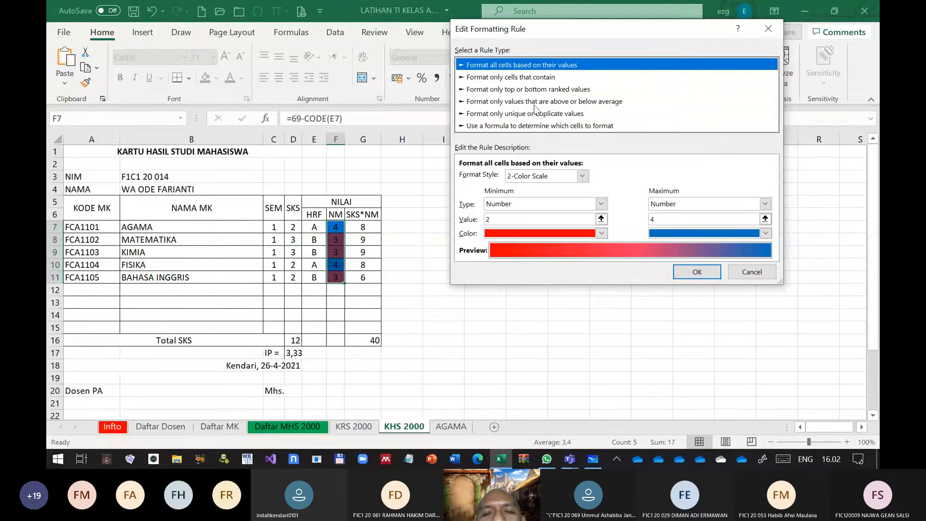
pyautogui.click(536, 78)
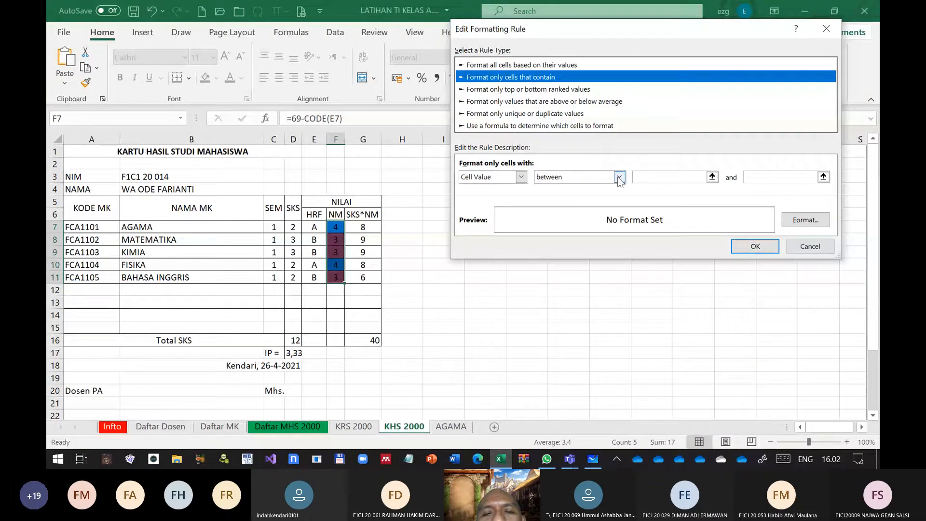
pyautogui.click(693, 180)
pyautogui.write('0')
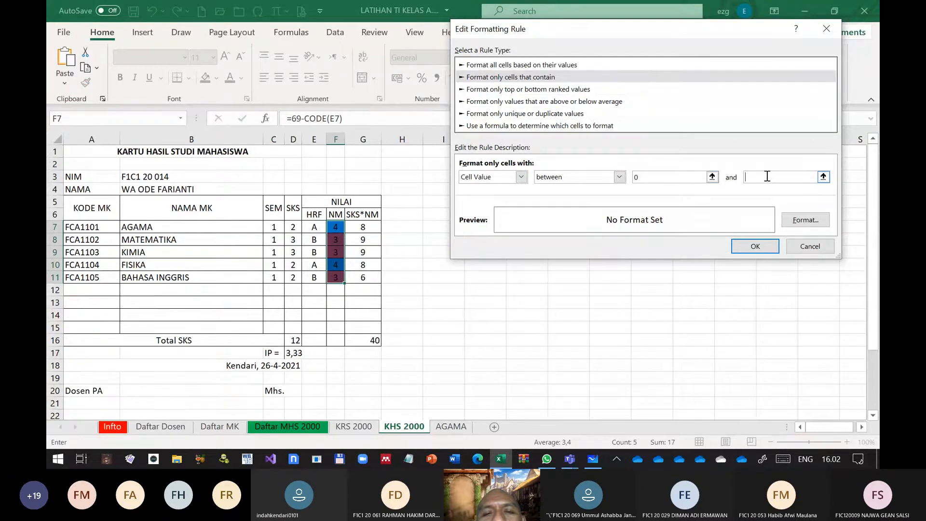
pyautogui.write('2')
# Give the rule for NM values between 0 and 2 a red fill and apply it
pyautogui.hotkey('alt', 'f')
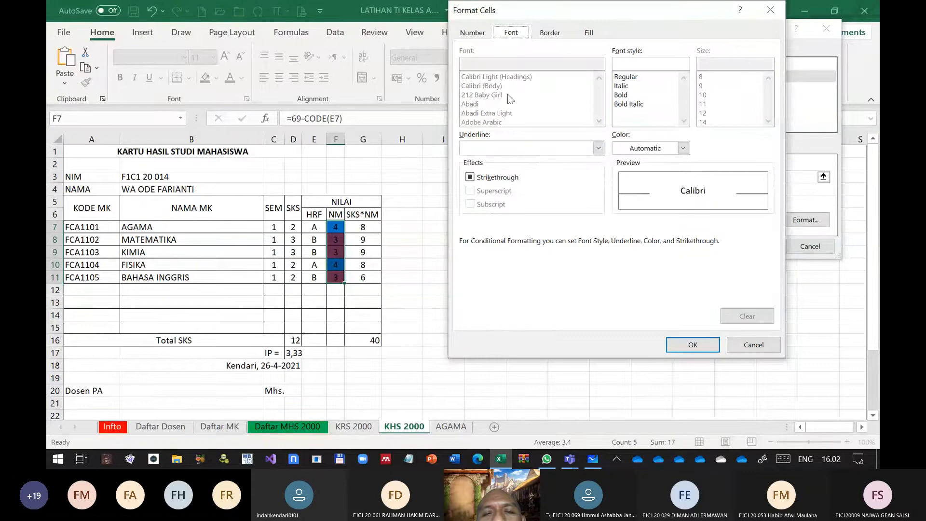
pyautogui.click(589, 33)
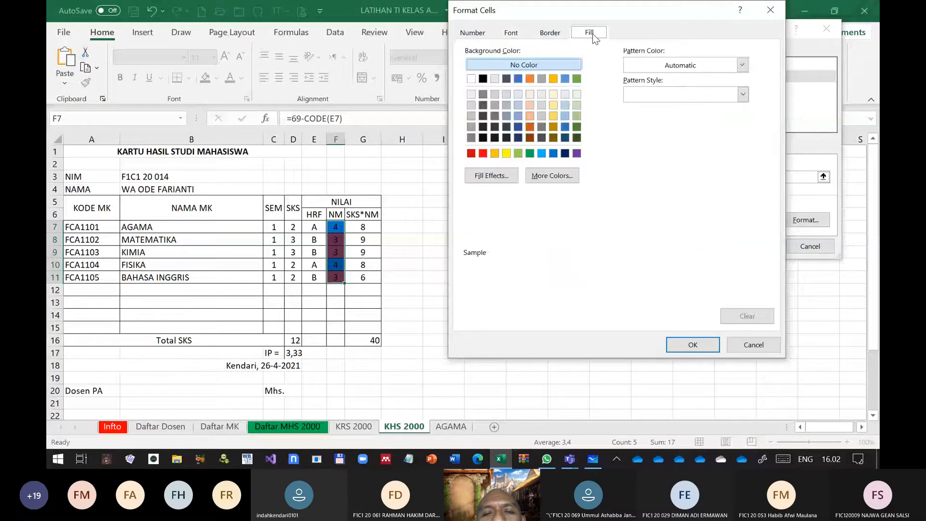
pyautogui.click(693, 344)
pyautogui.click(743, 243)
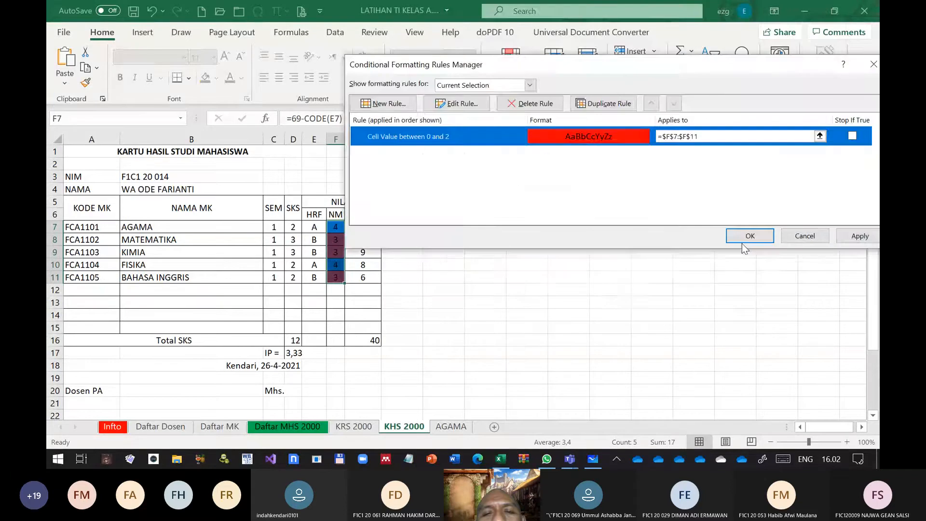
pyautogui.click(742, 243)
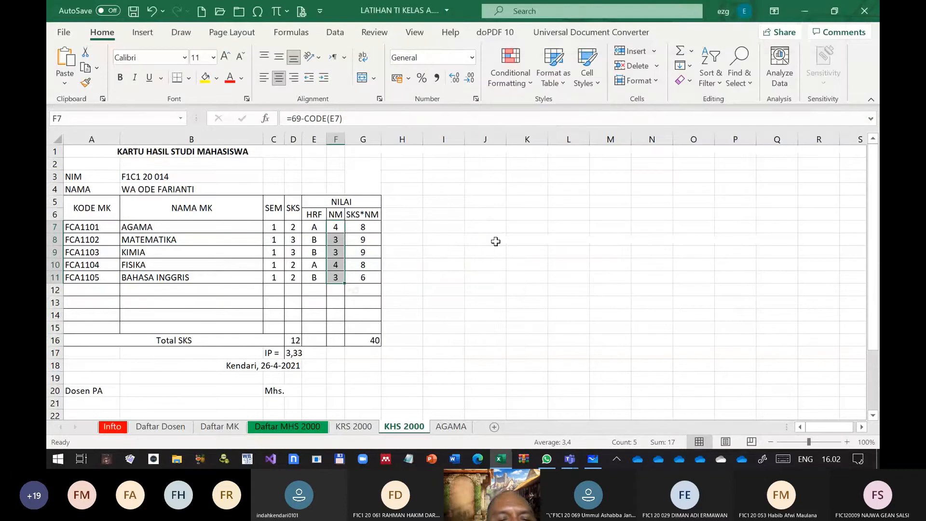
pyautogui.click(459, 273)
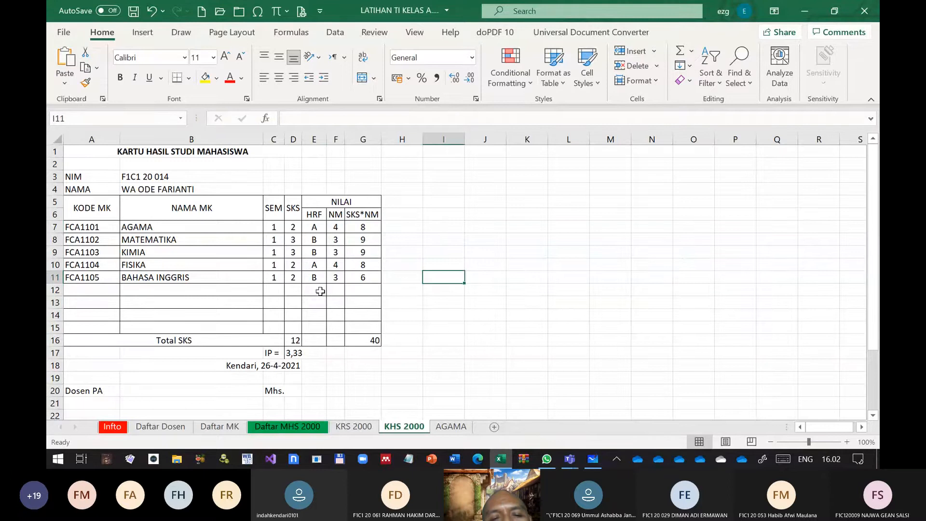
# Change the letter grade for BAHASA INGGRIS in E11 to an uppercase C
pyautogui.click(310, 277)
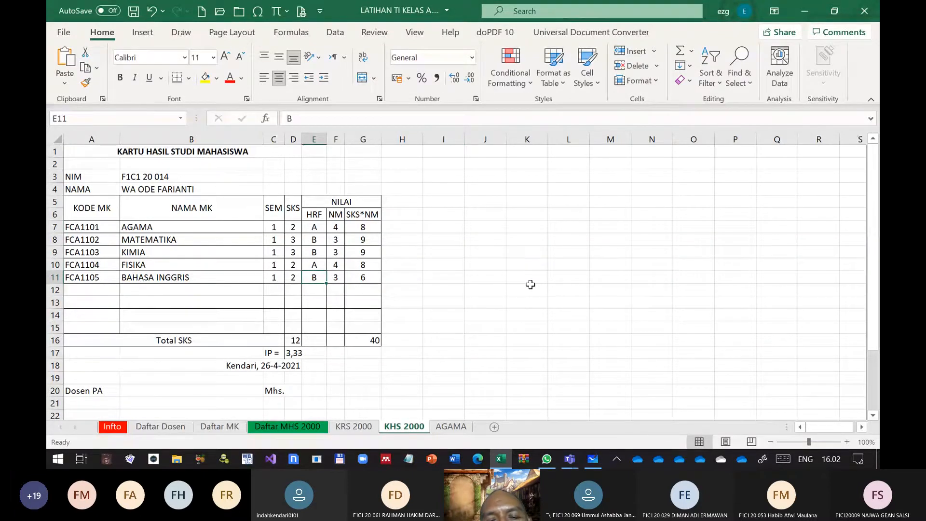
pyautogui.write('c')
pyautogui.press('Return')
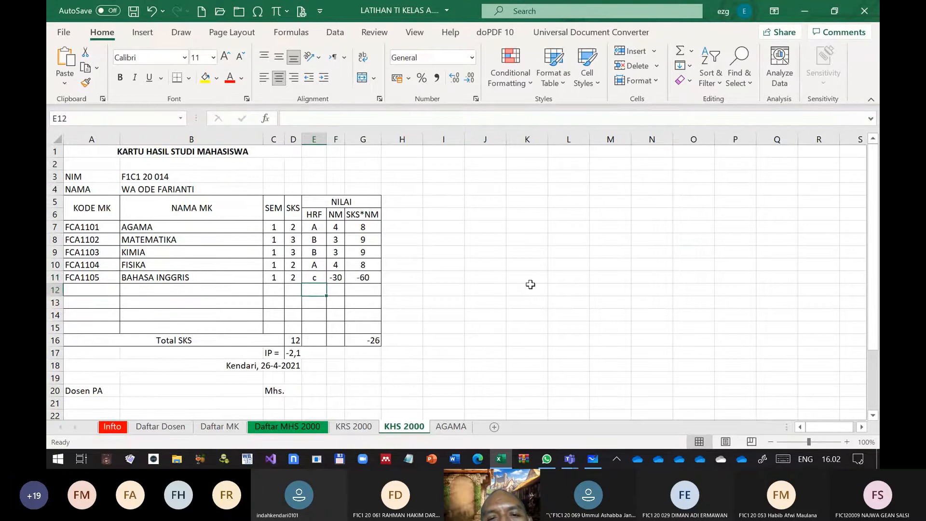
pyautogui.press('Up')
pyautogui.write('c')
pyautogui.press('Return')
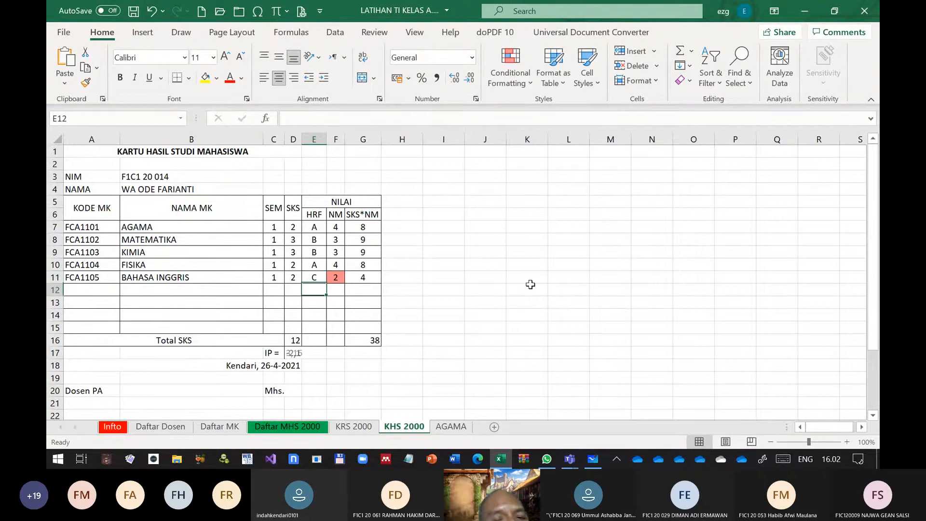
# Edit the F7:F11 conditional formatting rule to highlight NM values between 0 and 1 and apply it
pyautogui.moveTo(335, 227); pyautogui.dragTo(335, 277)
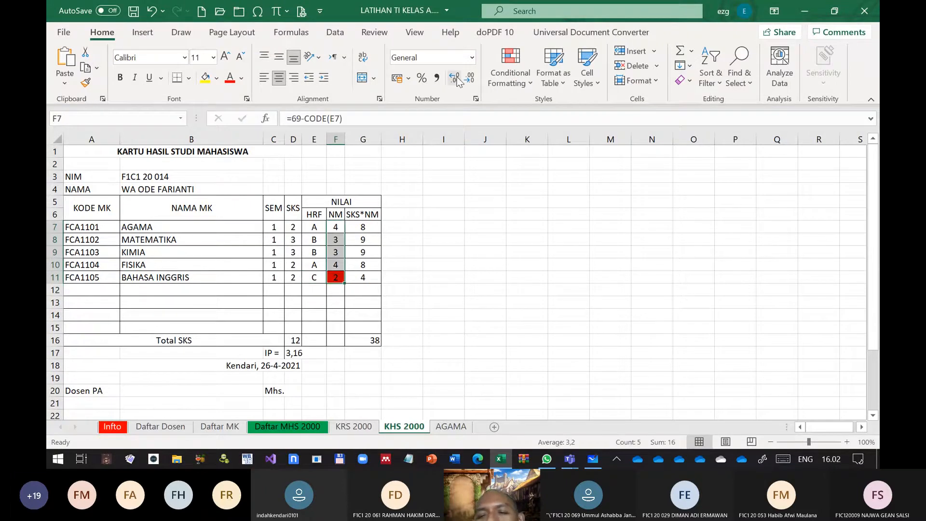
pyautogui.click(516, 77)
pyautogui.click(526, 299)
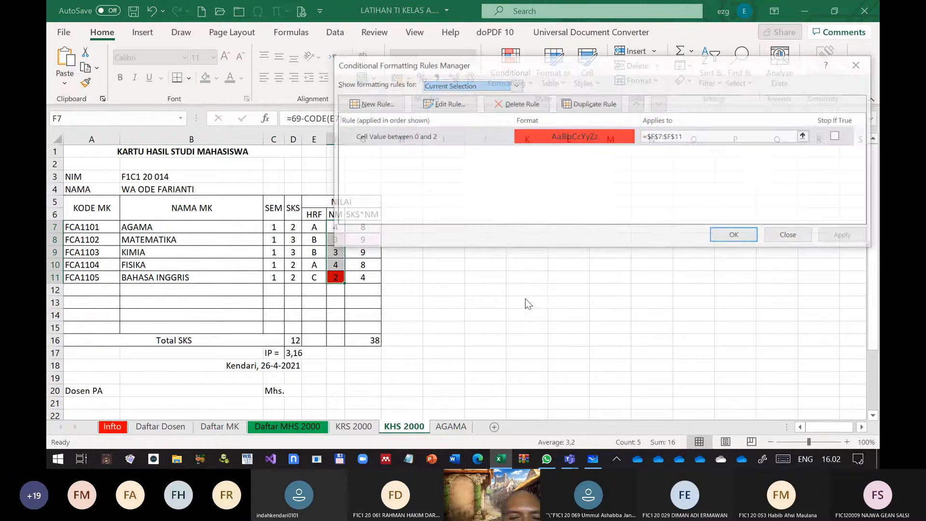
pyautogui.click(442, 103)
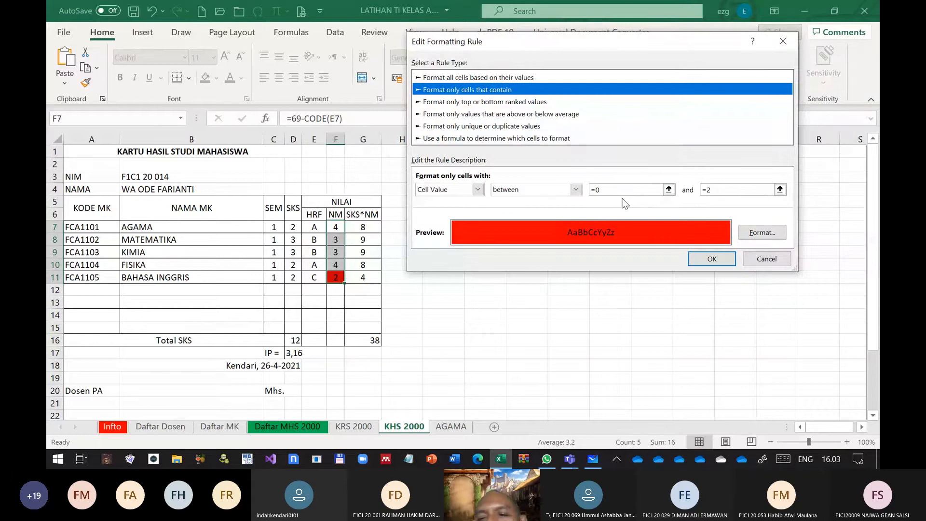
pyautogui.click(733, 186)
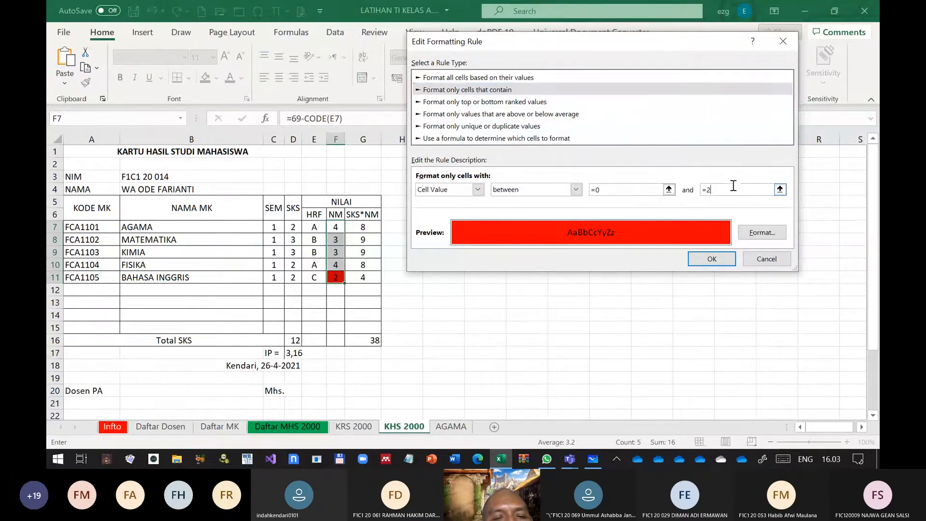
pyautogui.press('BackSpace')
pyautogui.write('1')
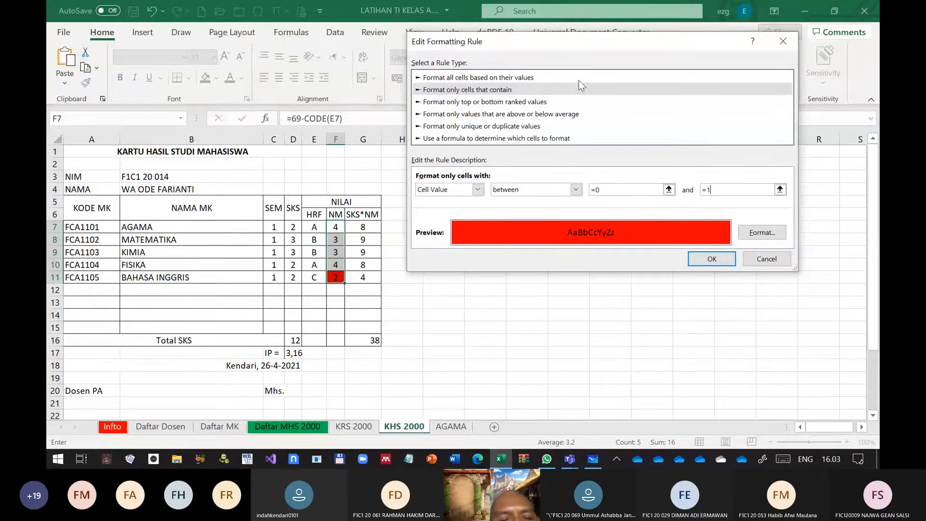
pyautogui.click(722, 260)
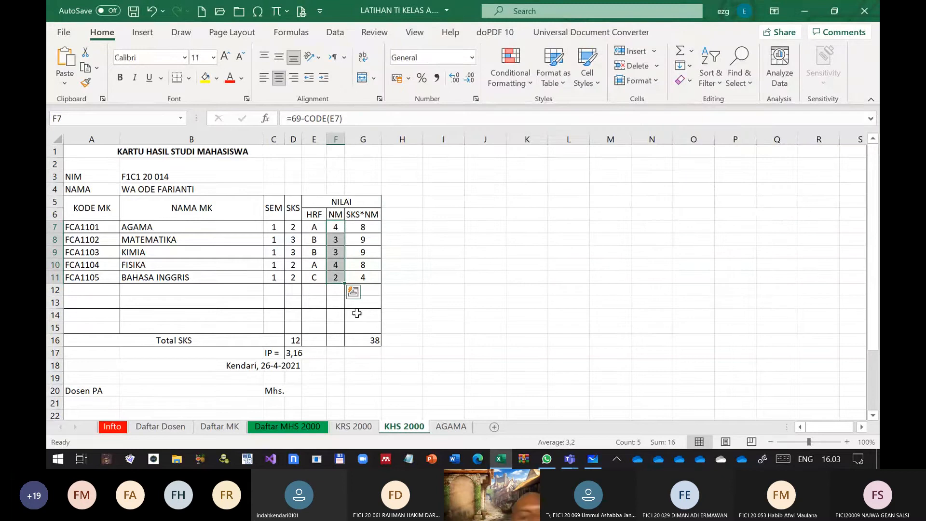
# Change the letter grade for BAHASA INGGRIS in E11 to D
pyautogui.click(340, 278)
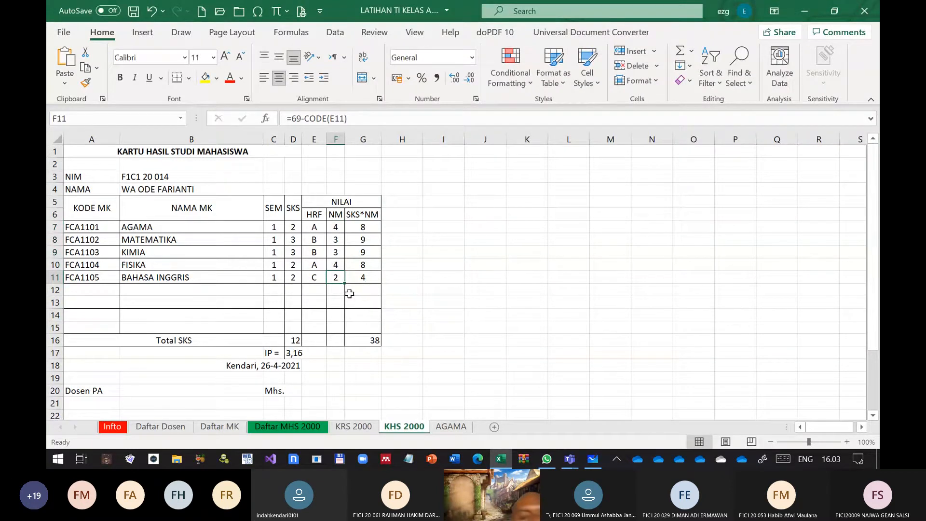
pyautogui.press('Left')
pyautogui.write('D')
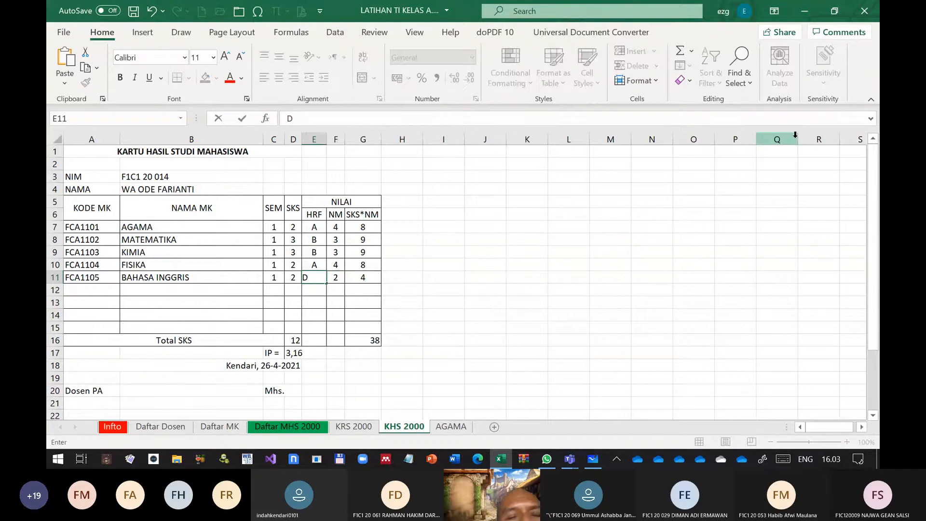
pyautogui.press('Return')
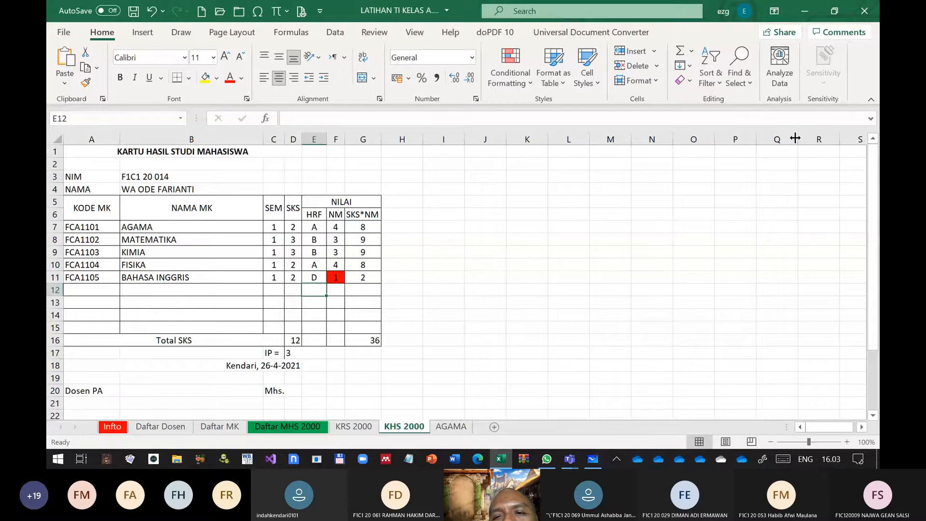
pyautogui.press('Right')
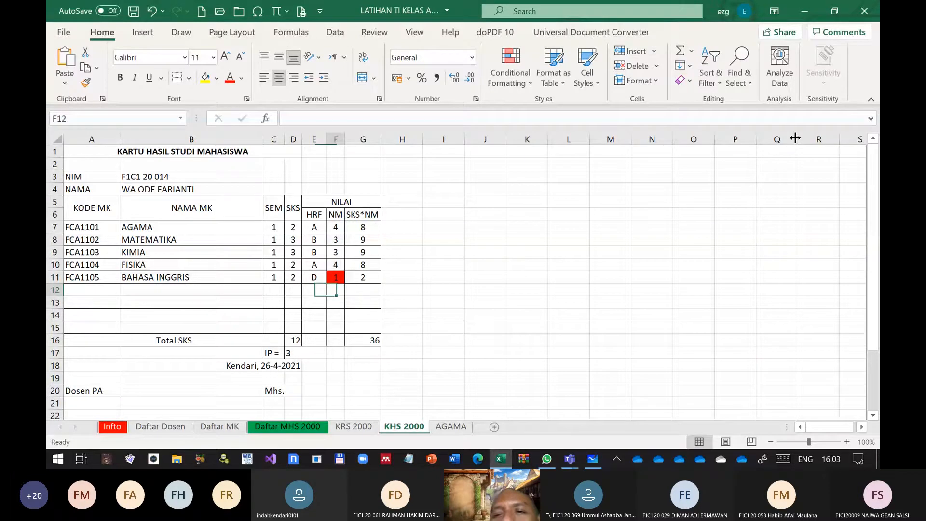
pyautogui.press('Up')
pyautogui.press('Up')
pyautogui.press('Right')
pyautogui.click(655, 51)
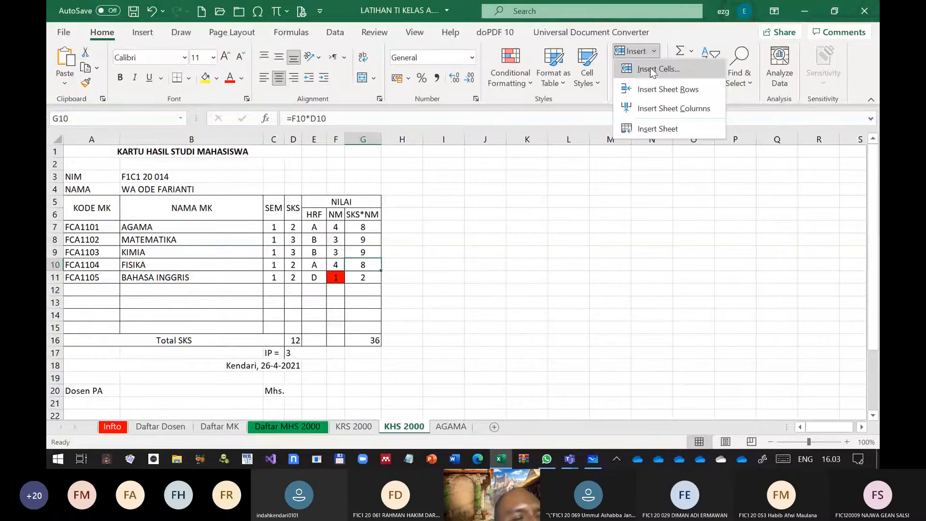
pyautogui.click(624, 170)
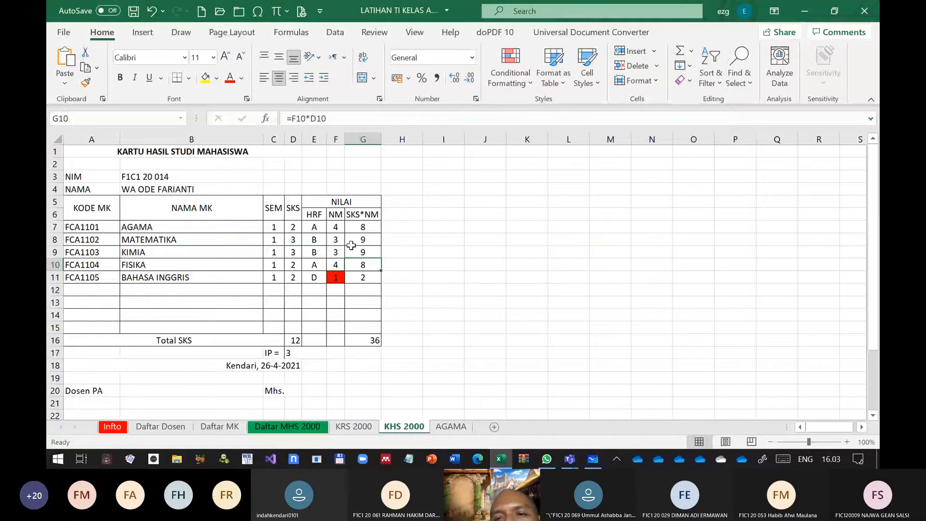
# Insert a blank sheet row above the KIMIA course at row 9 and undo the insertion
pyautogui.click(55, 252)
pyautogui.click(655, 51)
pyautogui.click(657, 71)
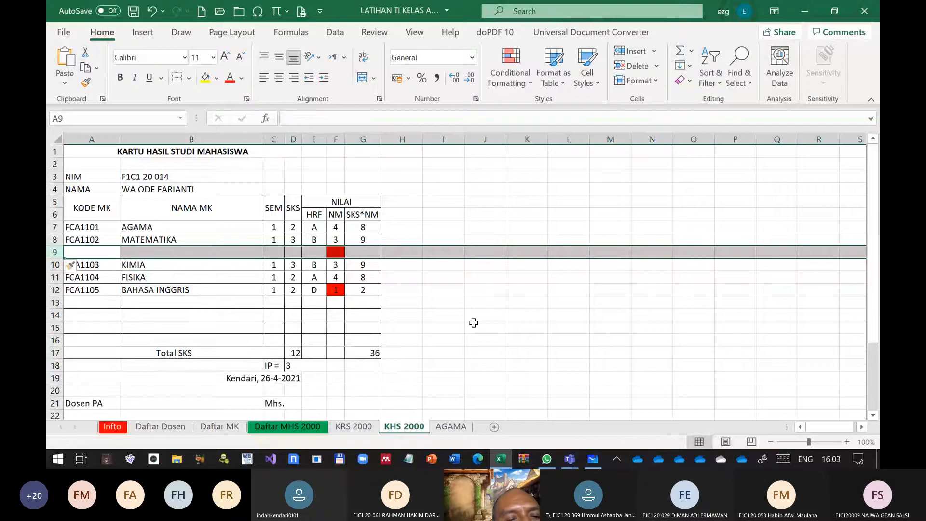
pyautogui.press('Right')
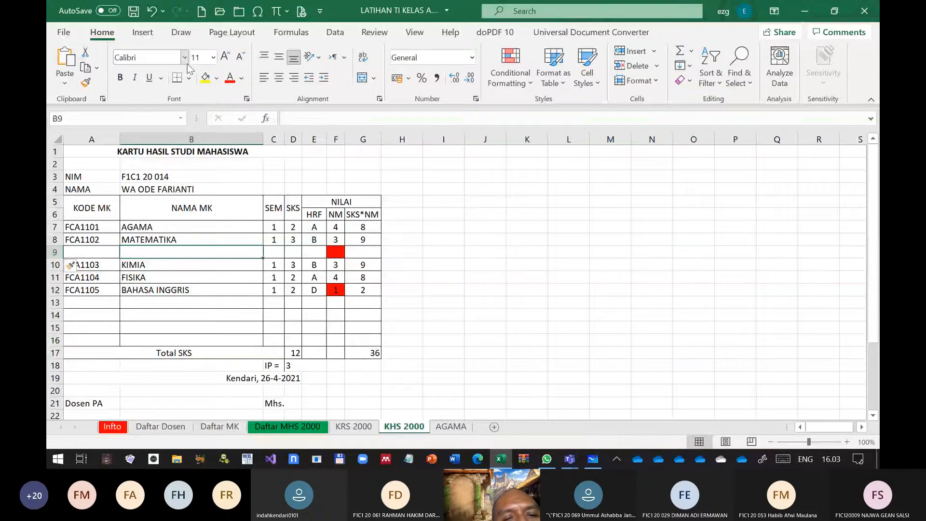
pyautogui.click(152, 11)
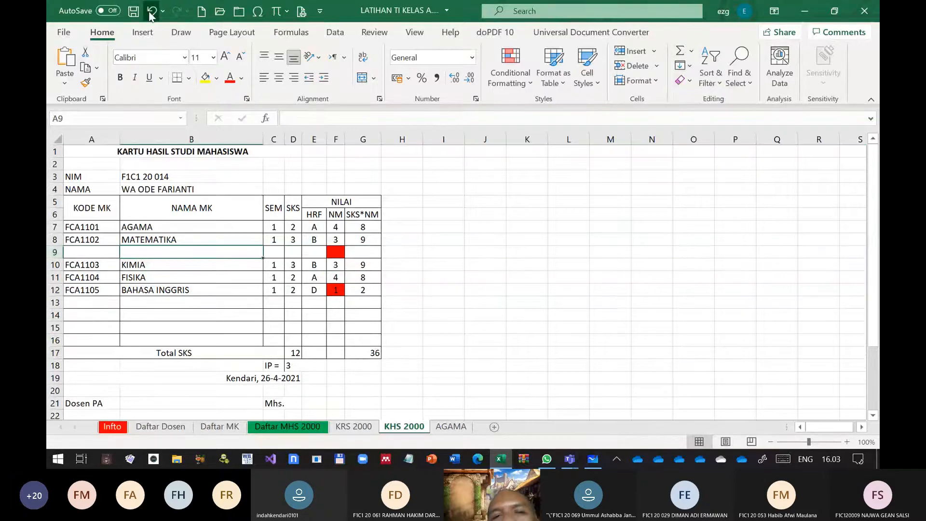
pyautogui.click(652, 302)
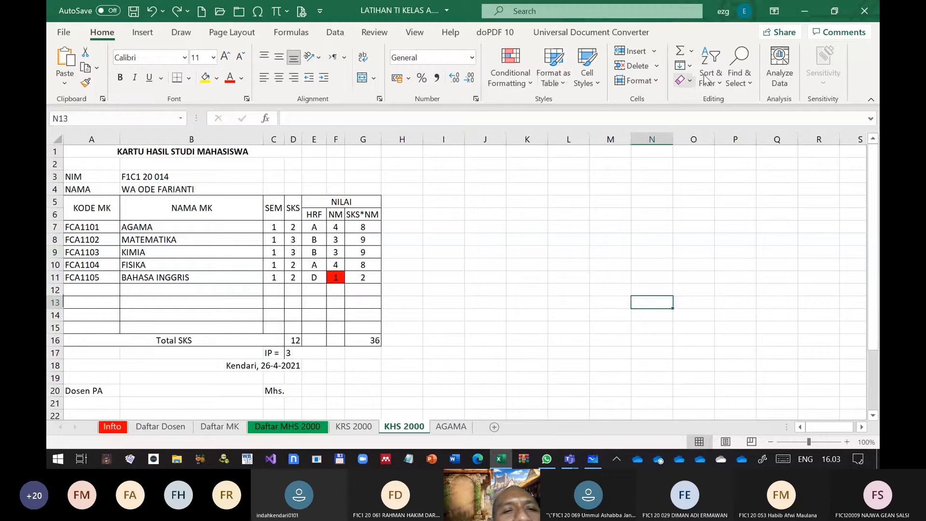
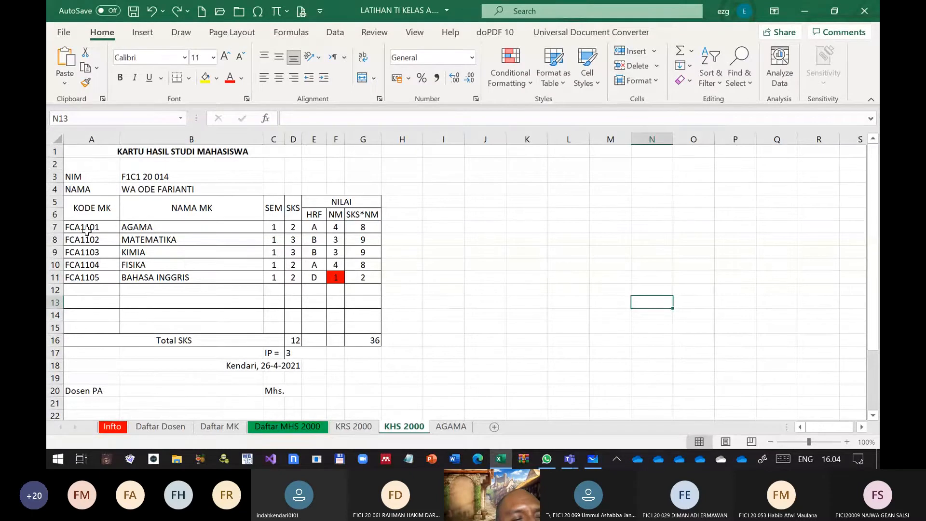
# Angle the AGAMA course code in A7 counterclockwise and the MATEMATIKA course code in A8 clockwise
pyautogui.click(87, 230)
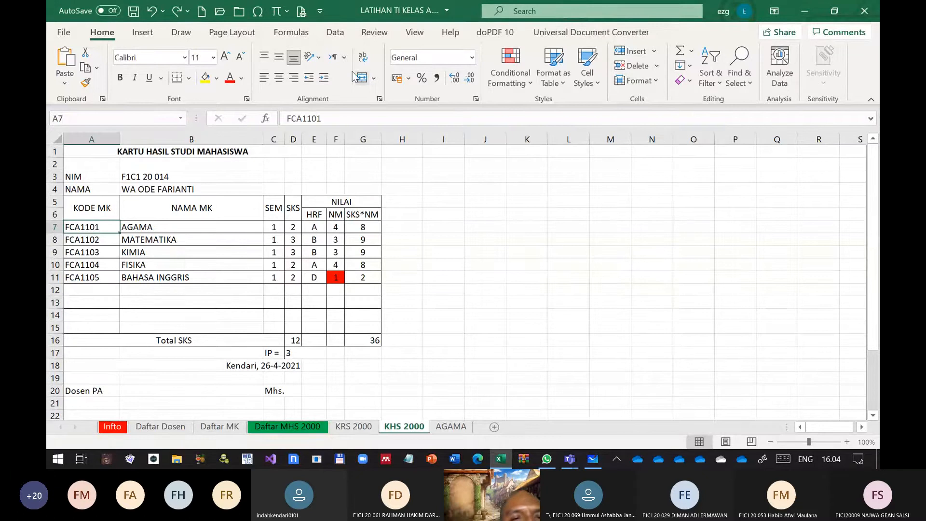
pyautogui.click(318, 57)
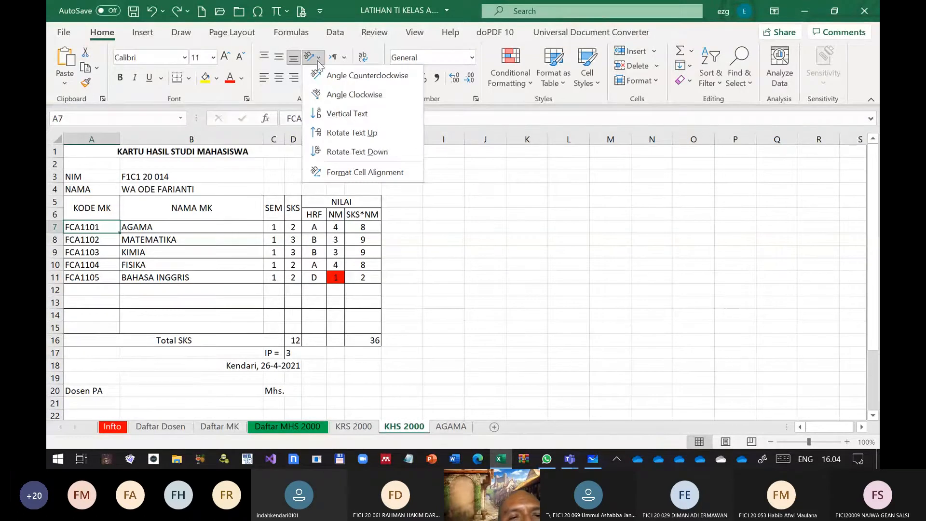
pyautogui.click(337, 75)
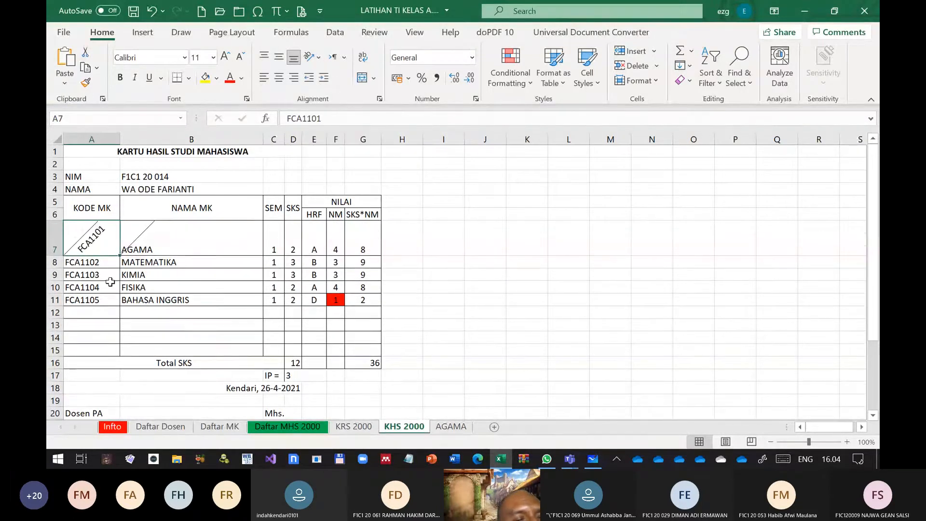
pyautogui.click(94, 263)
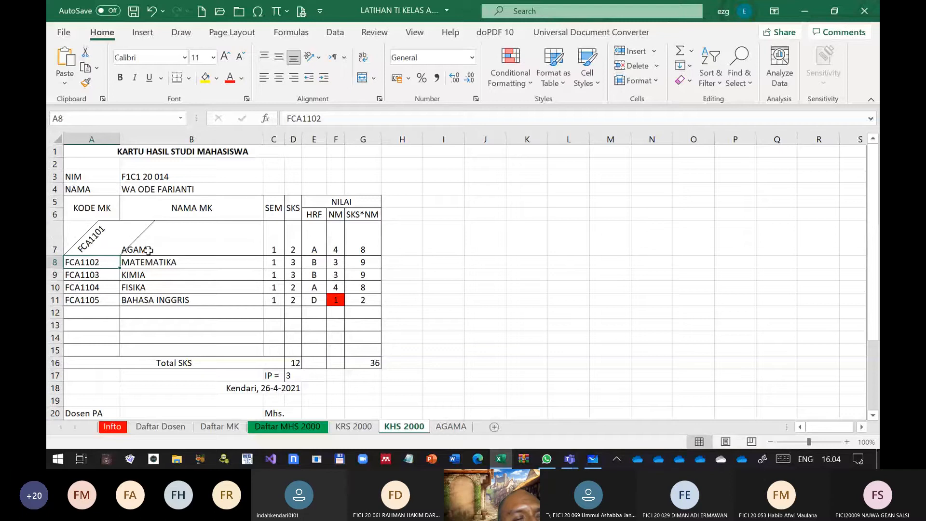
pyautogui.click(316, 57)
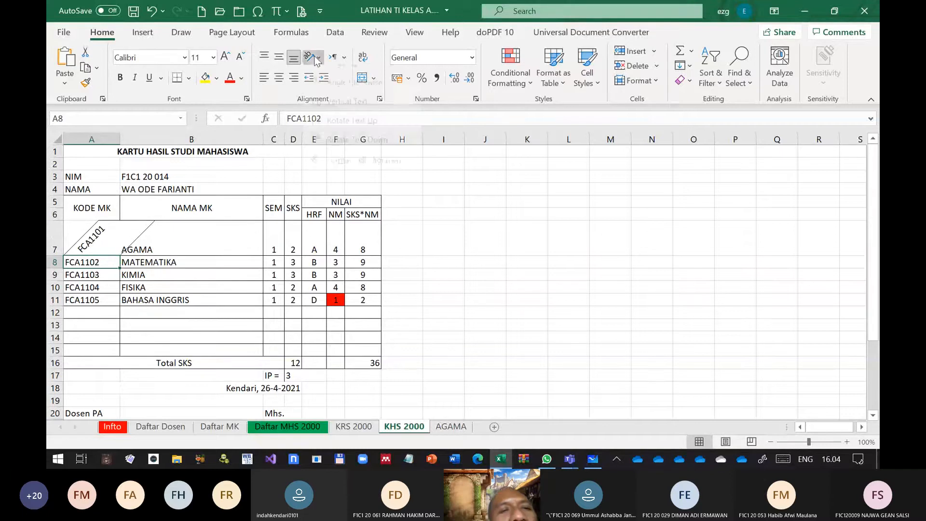
pyautogui.click(337, 95)
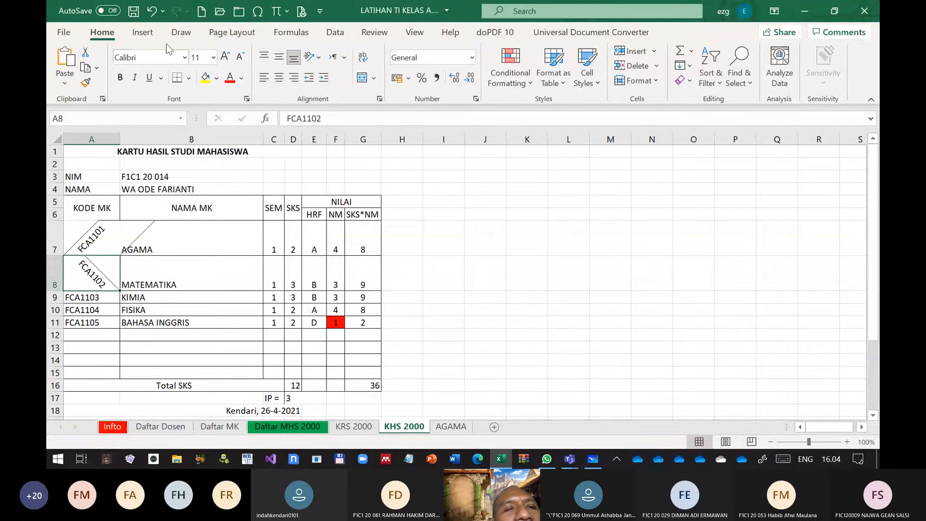
# Undo the text rotations of the course codes in A8 and A7
pyautogui.click(151, 11)
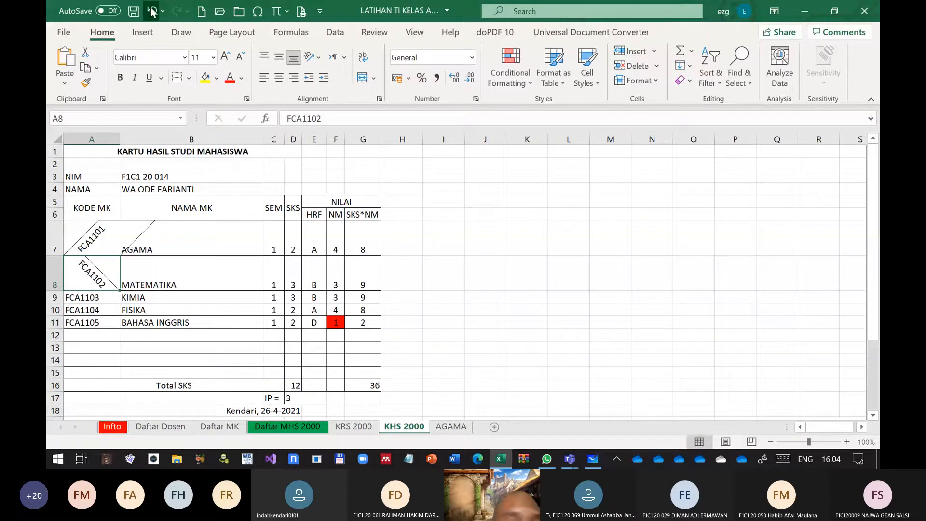
pyautogui.click(151, 12)
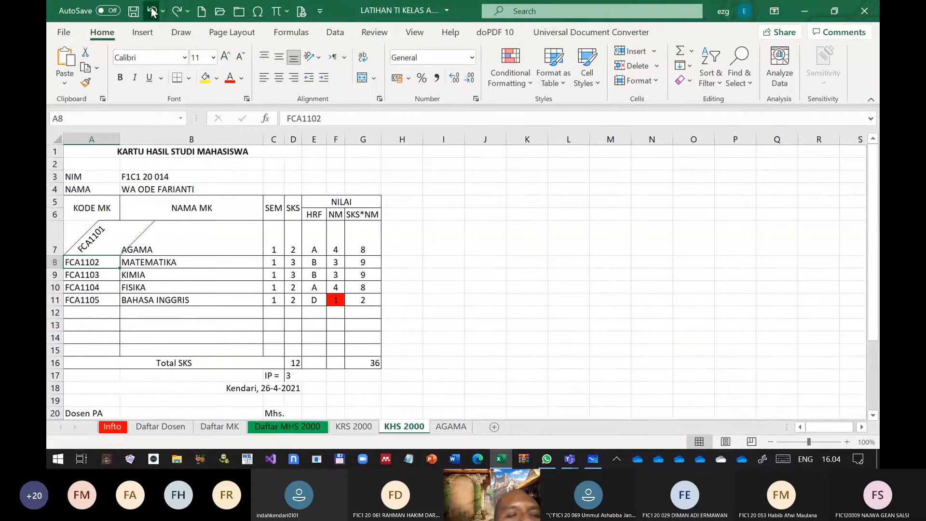
pyautogui.click(152, 12)
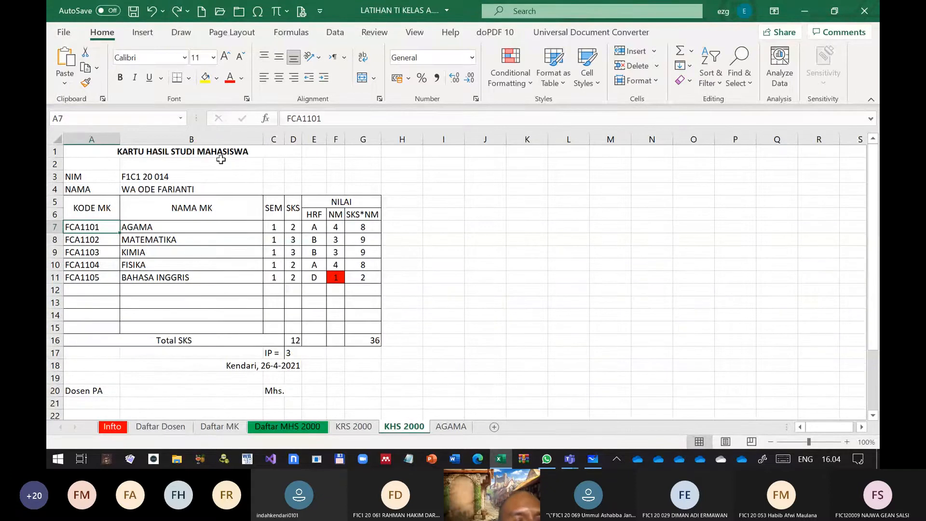
# Check the print preview of the KHS 2000 sheet and return to the worksheet
pyautogui.click(142, 32)
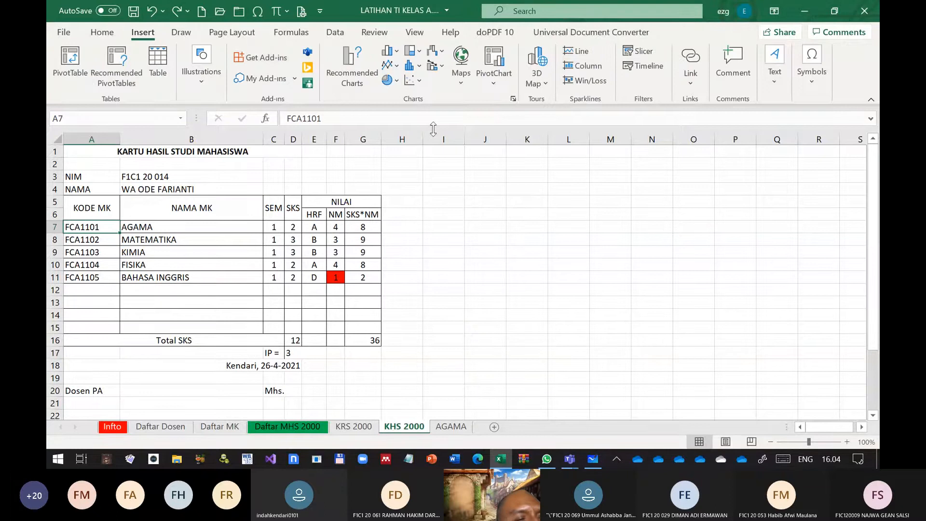
pyautogui.scroll(-2, 205, 39)
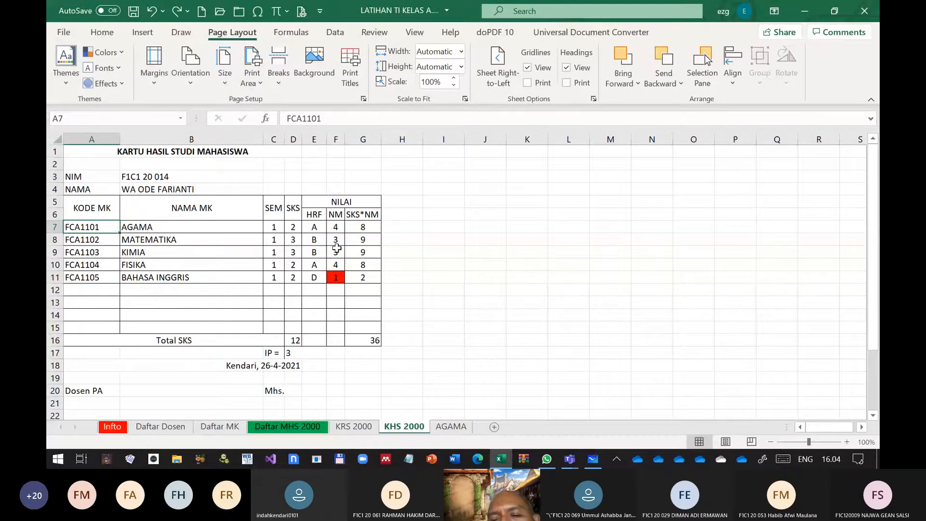
pyautogui.click(62, 32)
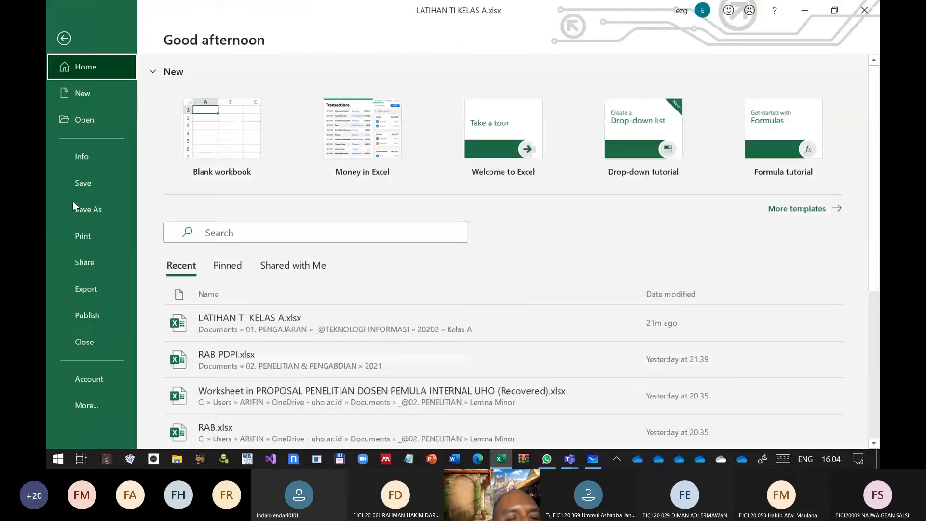
pyautogui.click(84, 236)
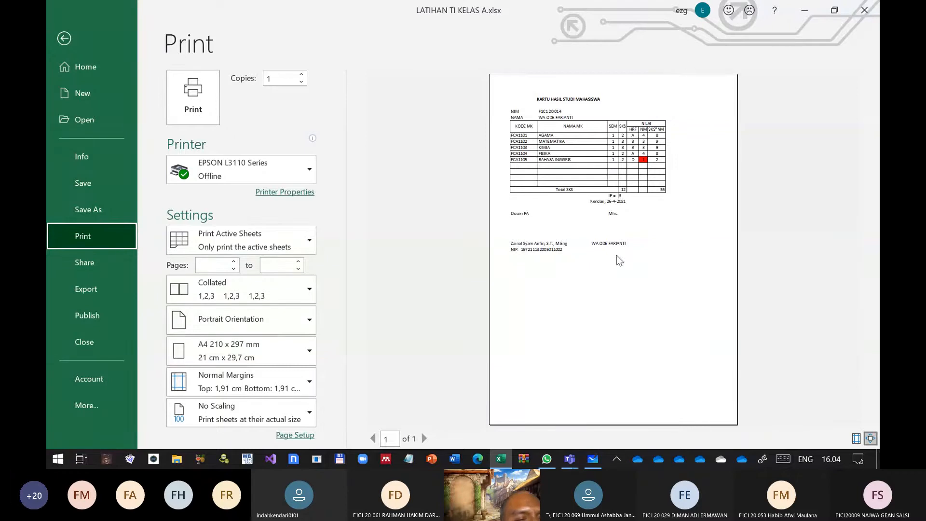
pyautogui.click(68, 38)
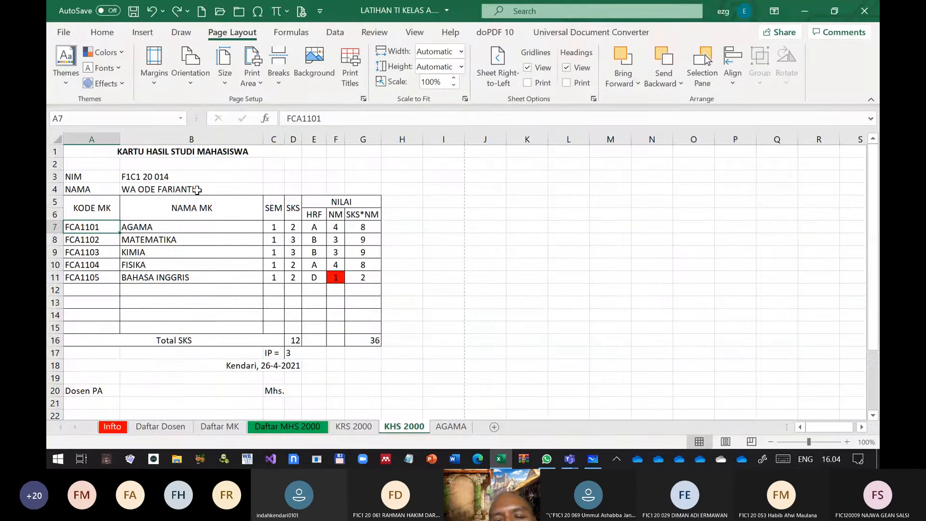
# Enter the filler text JKHKJHKHKJH in A27, directly below the NIP line
pyautogui.scroll(-6, 251, 236)
pyautogui.scroll(3, 266, 251)
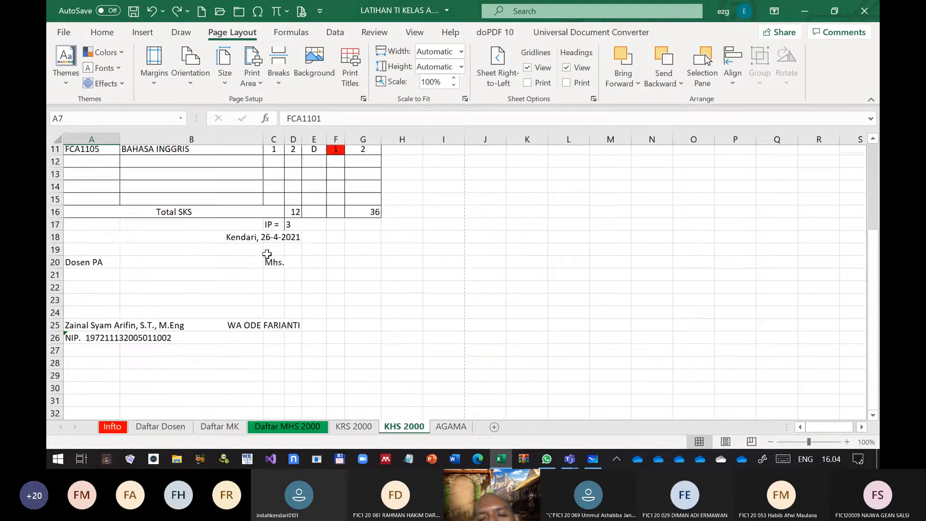
pyautogui.scroll(-6, 207, 269)
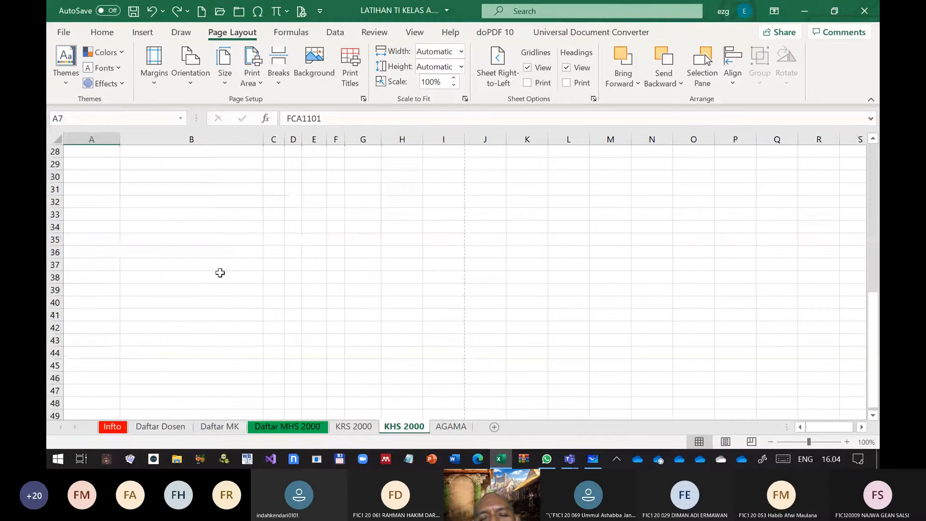
pyautogui.scroll(7, 220, 272)
pyautogui.scroll(2, 84, 169)
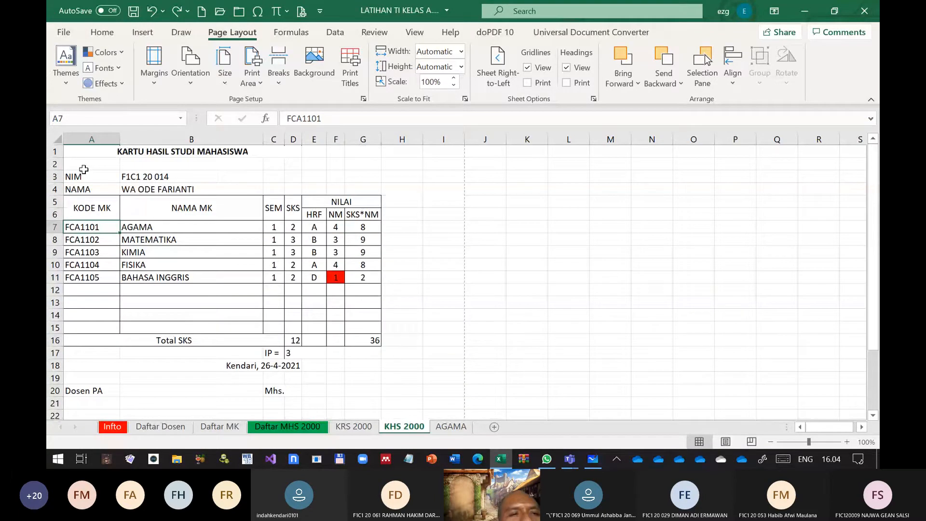
pyautogui.scroll(-6, 83, 169)
pyautogui.click(107, 257)
pyautogui.write('JKH')
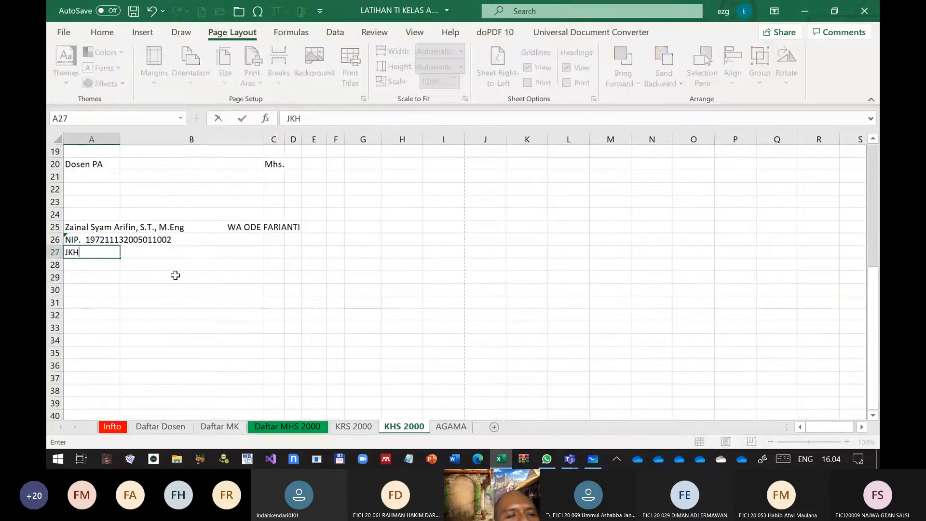
pyautogui.write('KJHKHKJH')
pyautogui.press('Return')
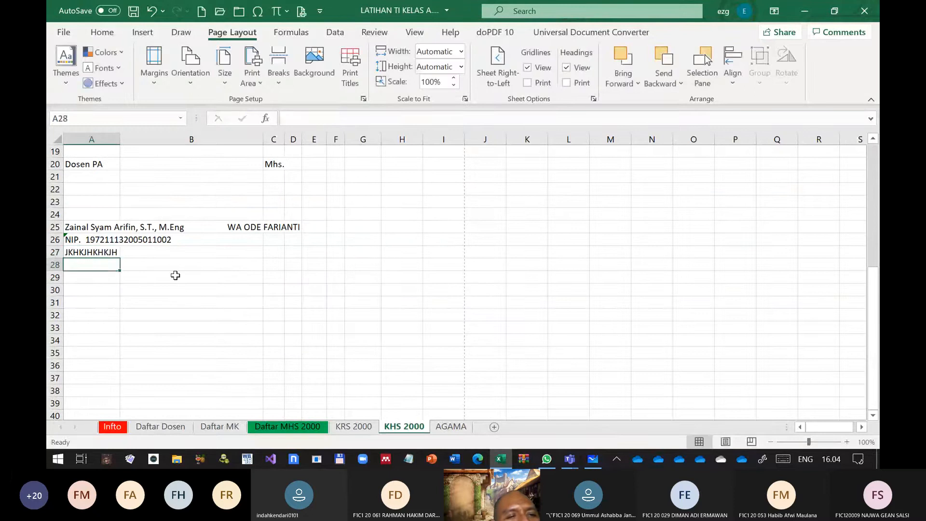
# Inspect the filler text below the NIP line in the enlarged print preview and return to the worksheet
pyautogui.click(63, 34)
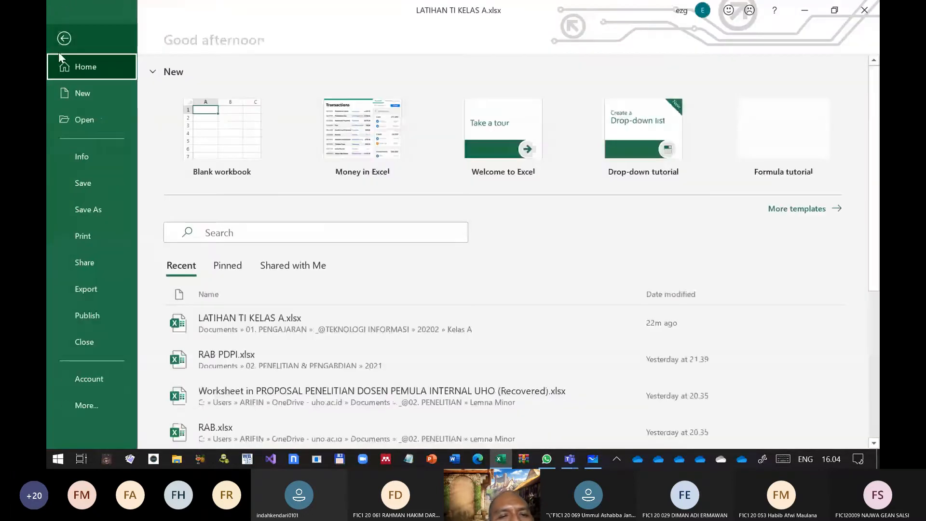
pyautogui.click(90, 237)
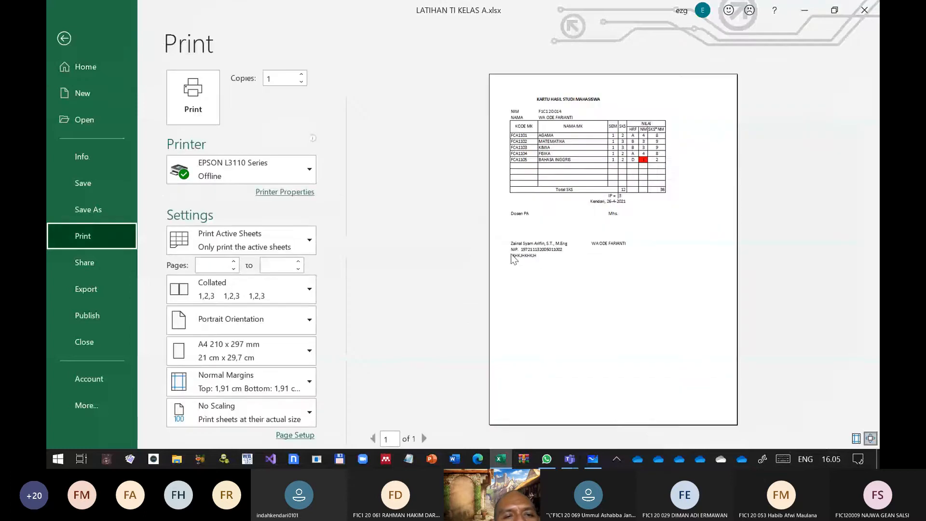
pyautogui.click(542, 259)
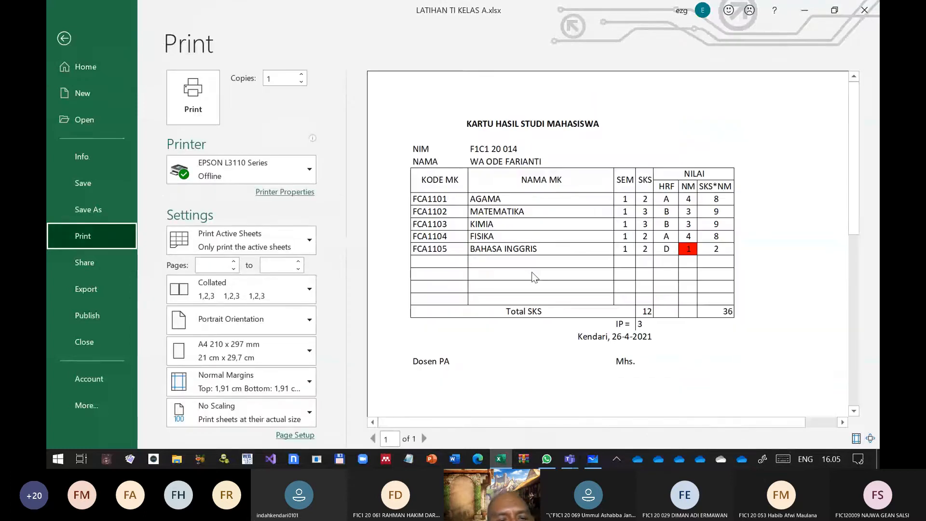
pyautogui.scroll(-3, 535, 301)
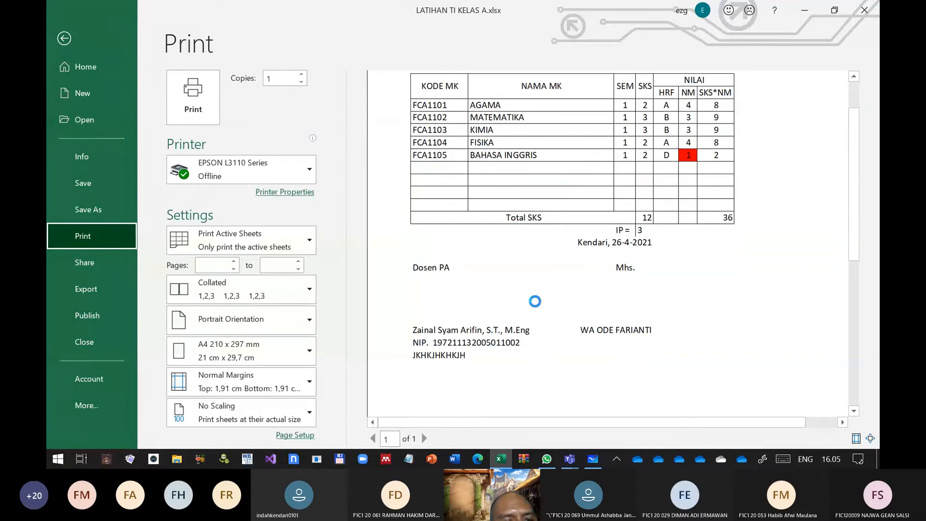
pyautogui.scroll(-3, 536, 302)
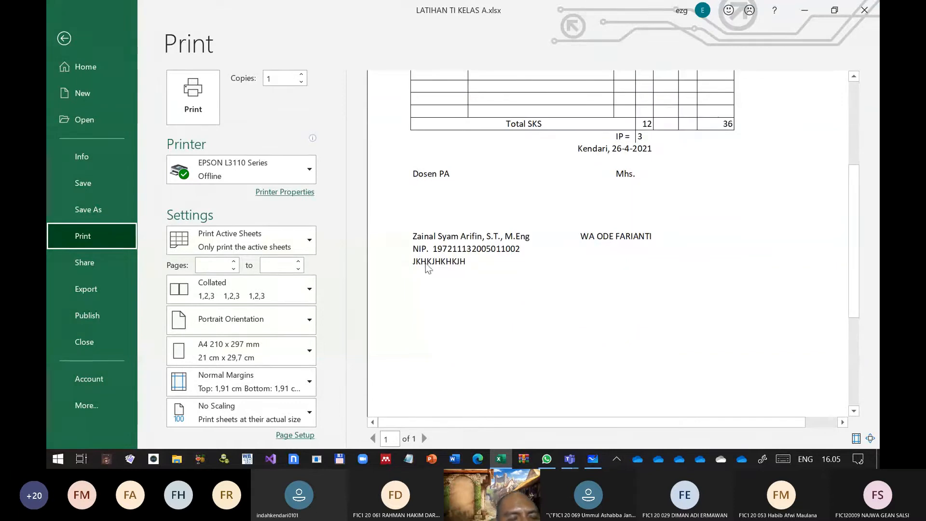
pyautogui.click(55, 37)
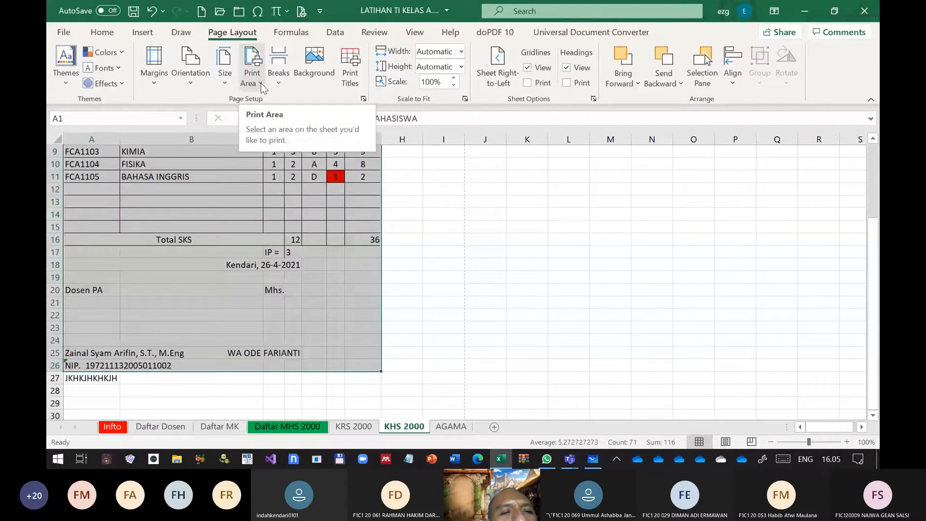
# Set the range A1:G26 as the print area, leaving out the filler text in row 27
pyautogui.click(260, 84)
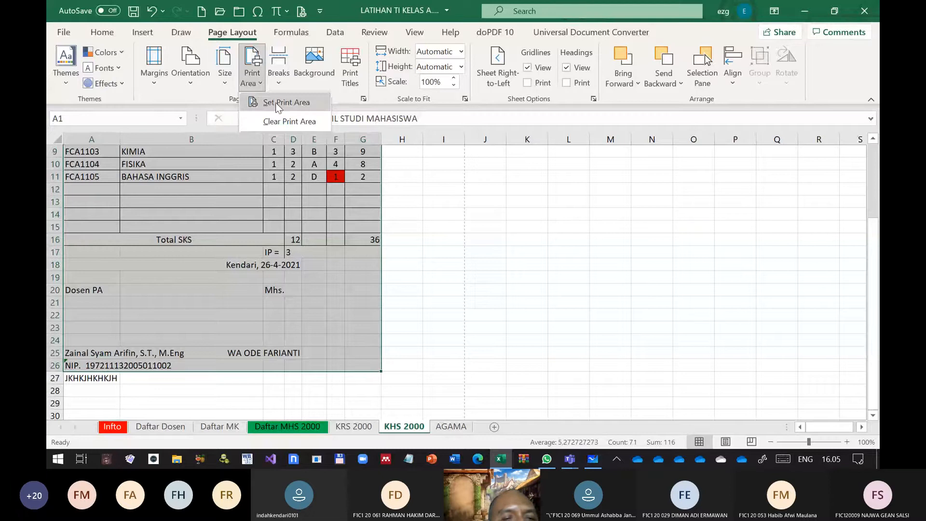
pyautogui.click(293, 103)
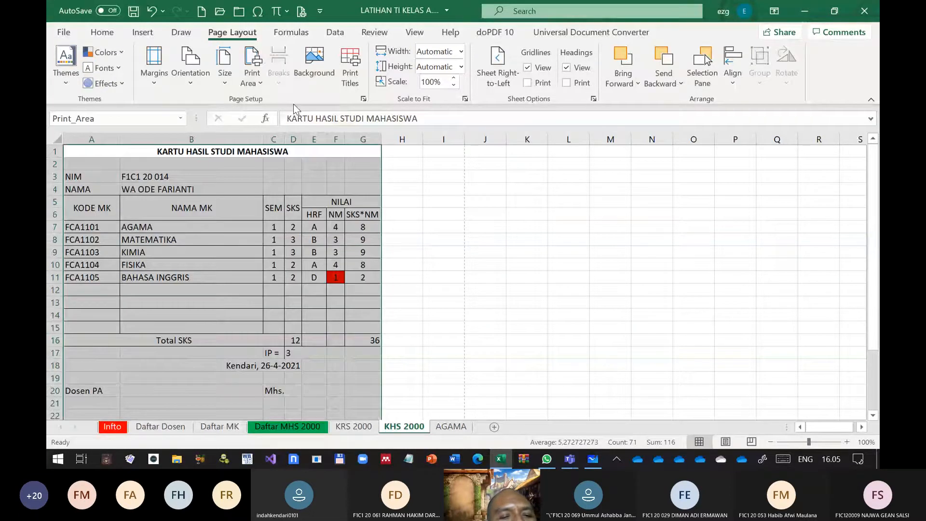
pyautogui.click(437, 303)
# Examine the print area's boundary line around rows 26 and 27 on the enlarged sheet
pyautogui.scroll(-6, 437, 304)
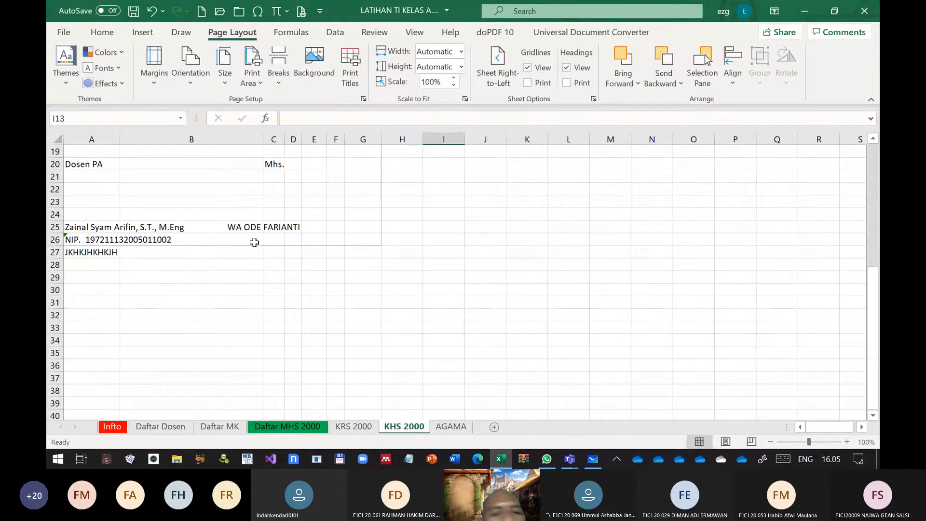
pyautogui.scroll(4, 254, 242)
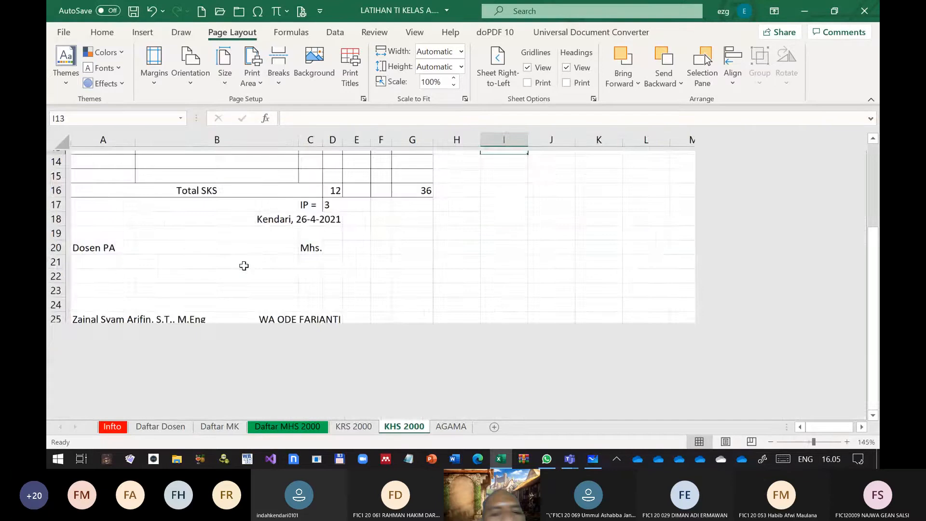
pyautogui.scroll(-9, 283, 277)
pyautogui.scroll(3, 341, 268)
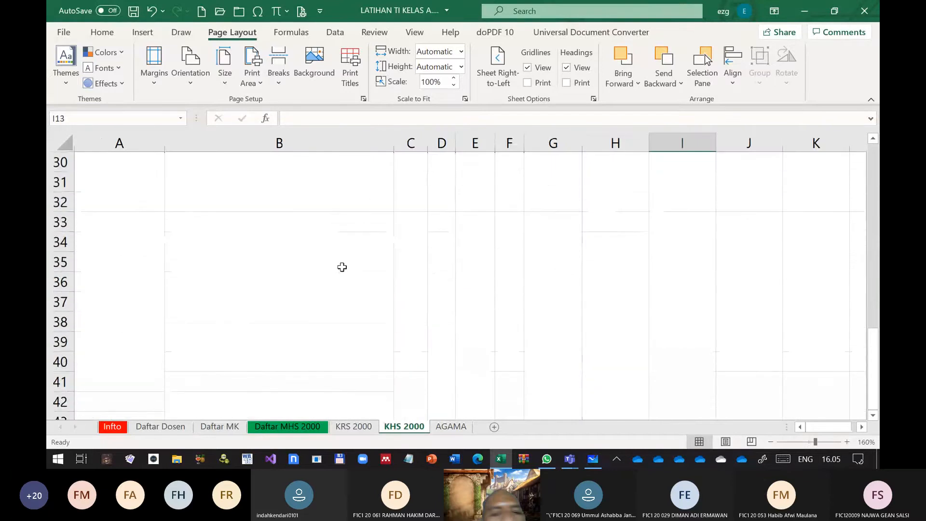
pyautogui.scroll(3, 395, 263)
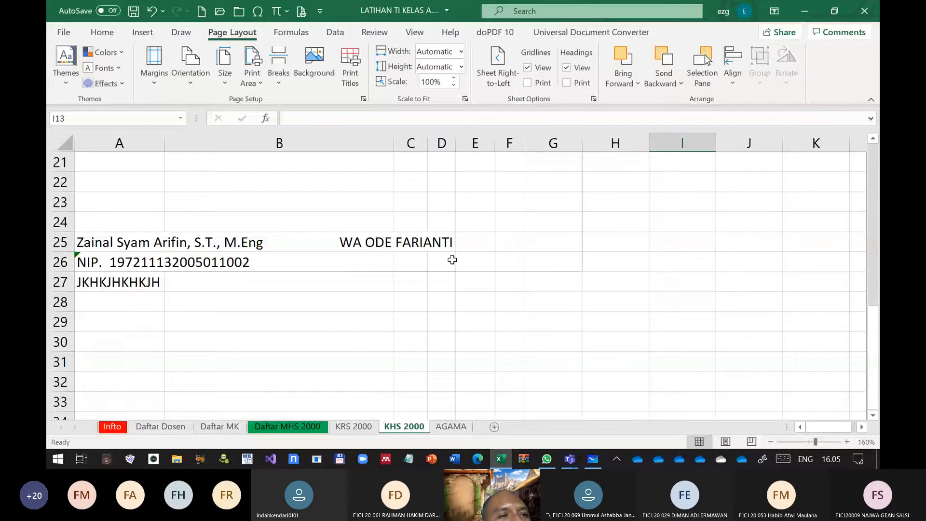
pyautogui.scroll(1, 341, 261)
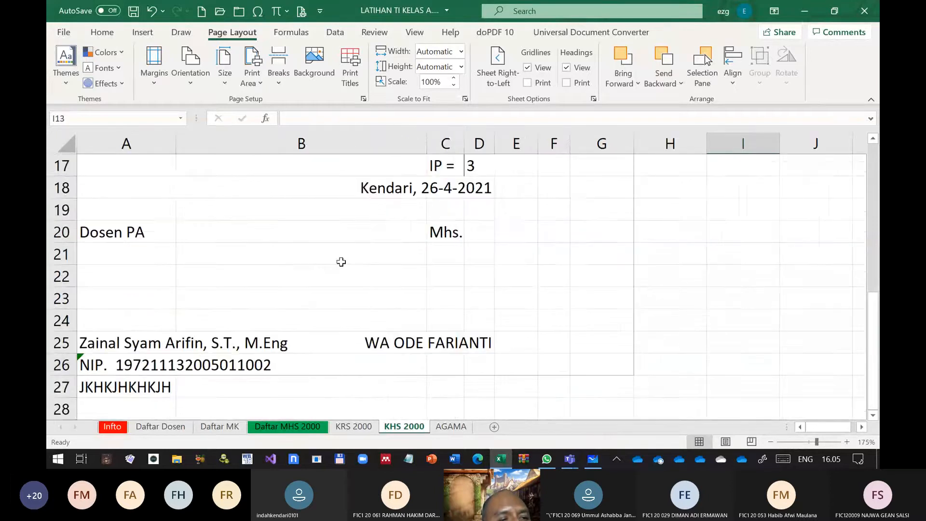
pyautogui.scroll(-3, 341, 262)
pyautogui.scroll(-1, 336, 269)
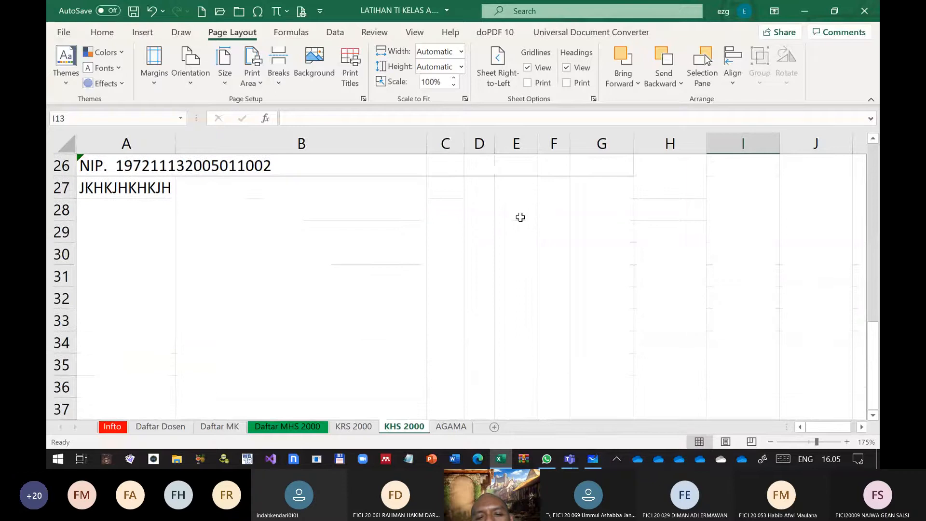
pyautogui.scroll(9, 152, 212)
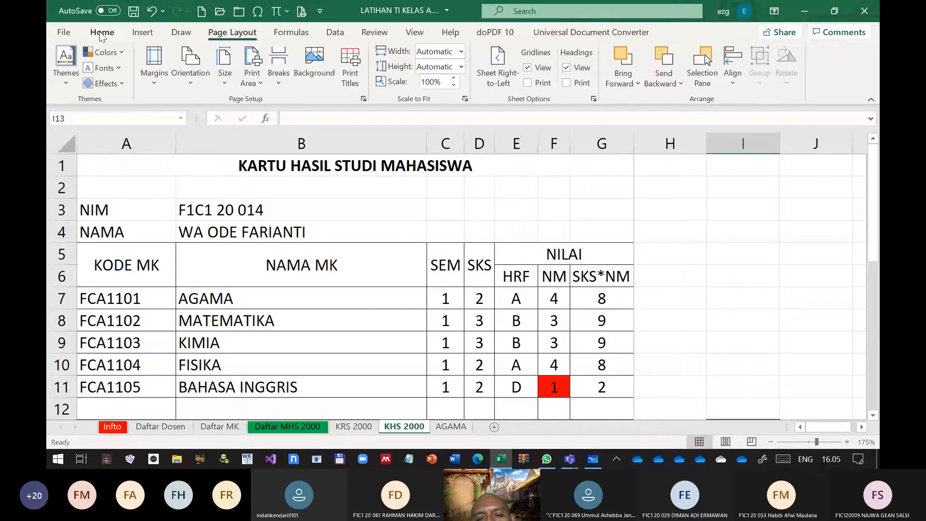
# Open the print preview of the KHS 2000 sheet to check the defined print area
pyautogui.click(62, 32)
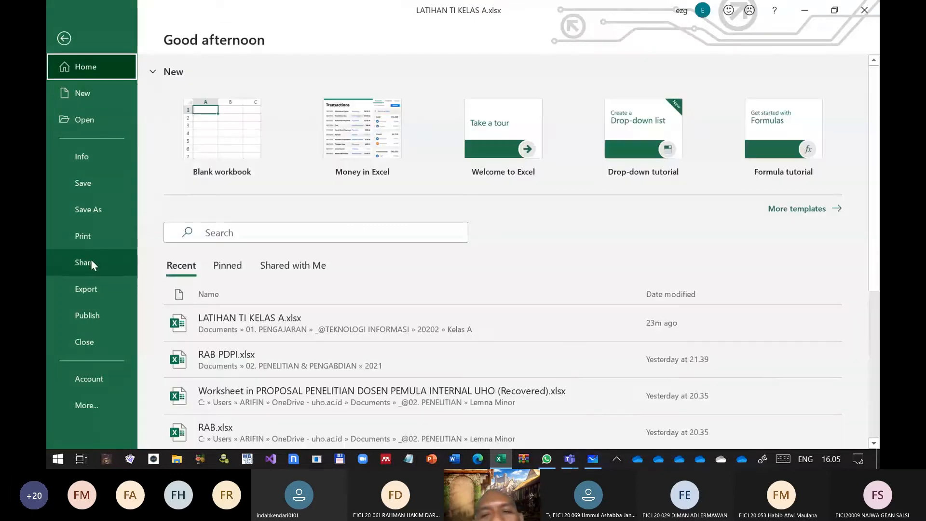
pyautogui.click(81, 237)
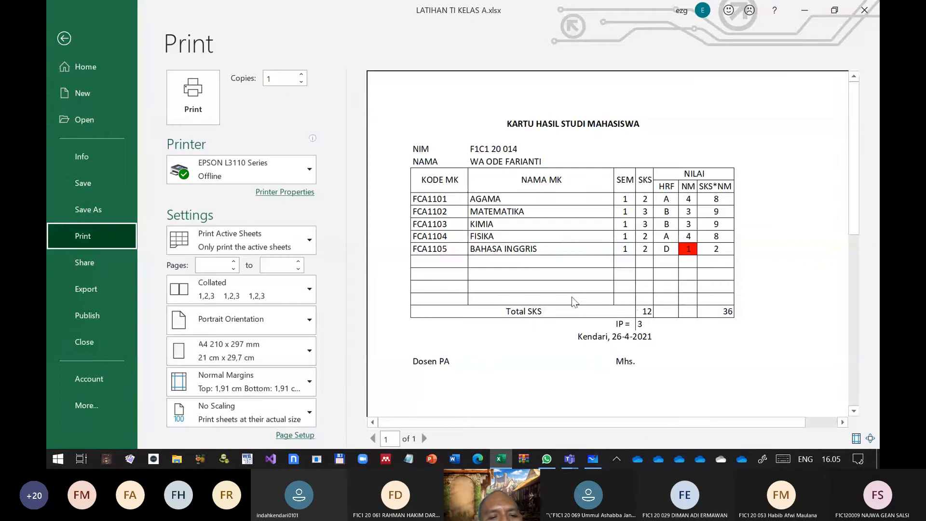
# Inspect the signature block and the page end below the NIP line in the print preview and return to the worksheet
pyautogui.scroll(-2, 571, 297)
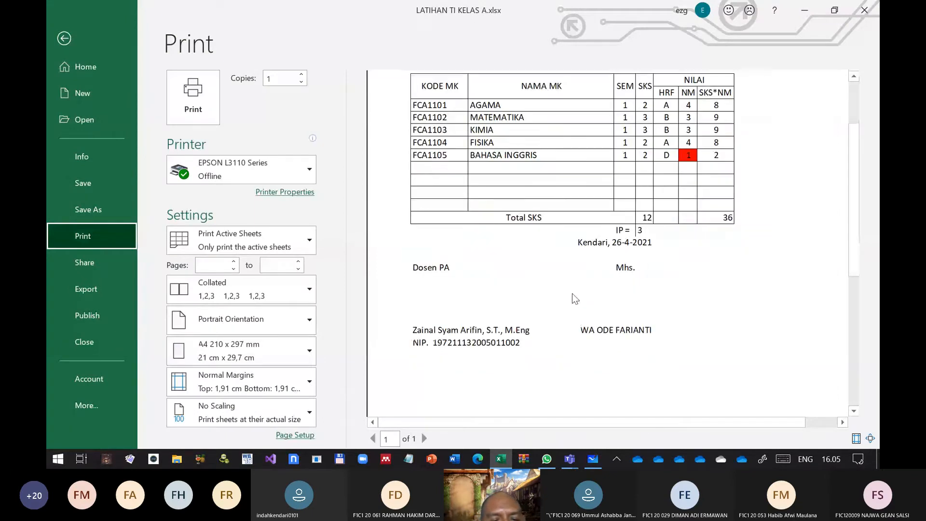
pyautogui.click(472, 342)
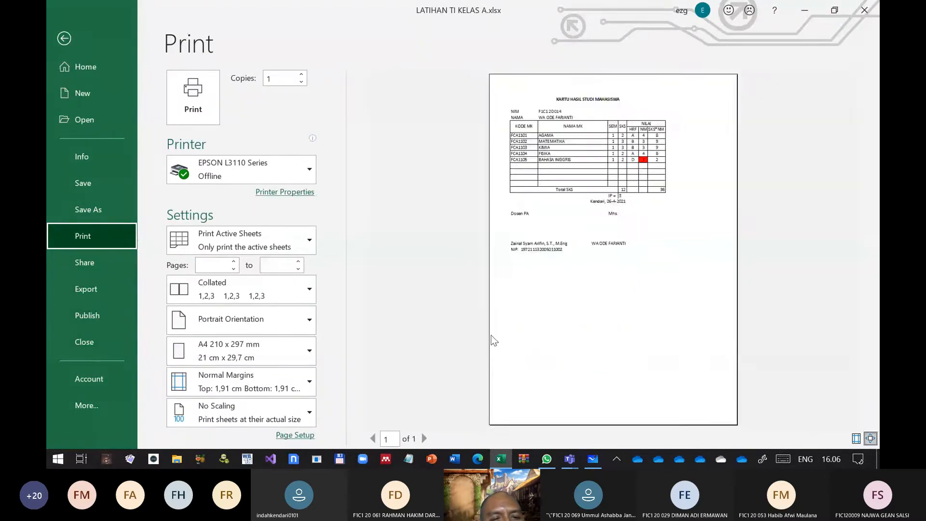
pyautogui.click(493, 341)
pyautogui.scroll(-4, 528, 338)
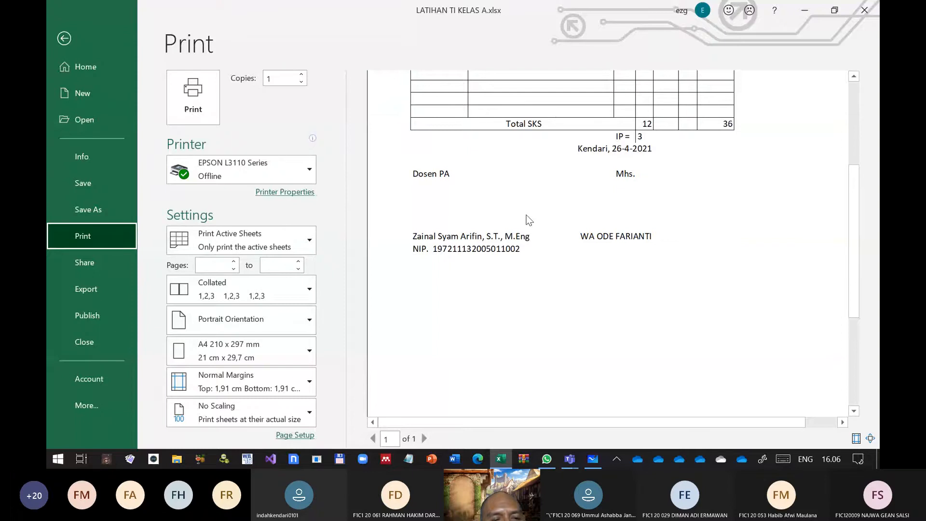
pyautogui.press('Escape')
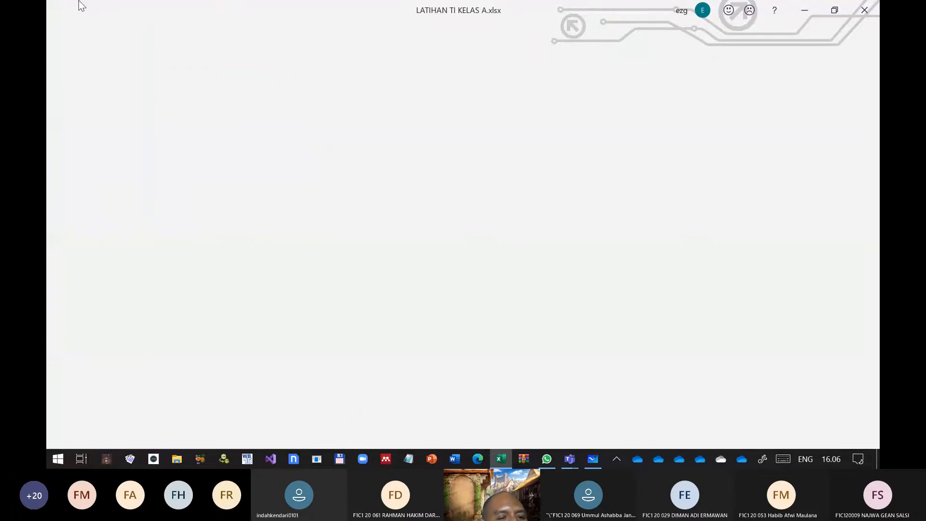
pyautogui.scroll(-6, 367, 410)
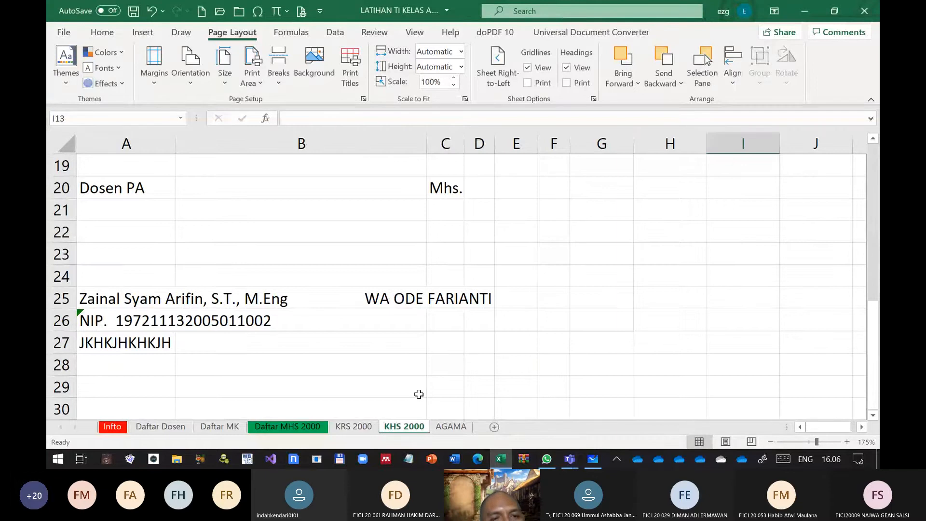
# Copy the "Kendari" date formula with two-digit day and month from cell B15 of the AGAMA sheet, leaving a backtick in that cell
pyautogui.click(437, 426)
pyautogui.click(164, 329)
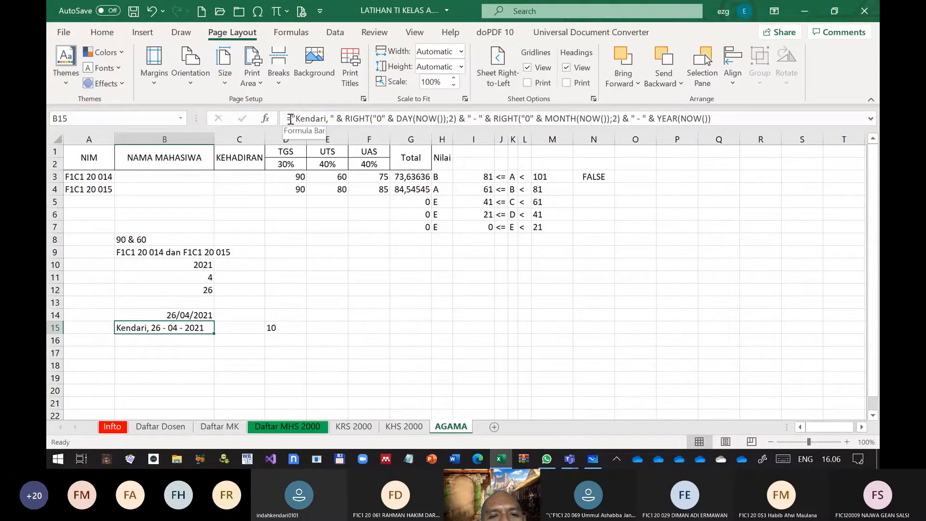
pyautogui.click(723, 120)
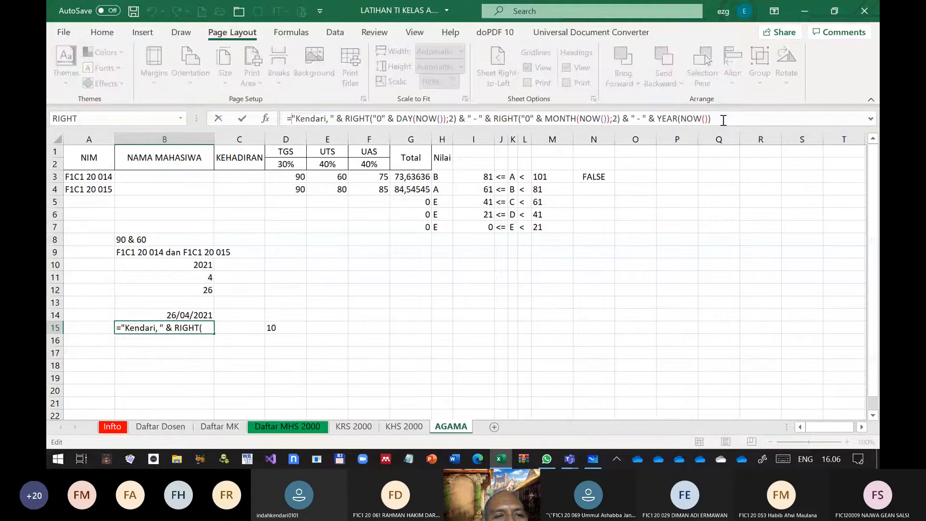
pyautogui.moveTo(724, 120); pyautogui.dragTo(287, 120)
pyautogui.hotkey('ctrl', 'c')
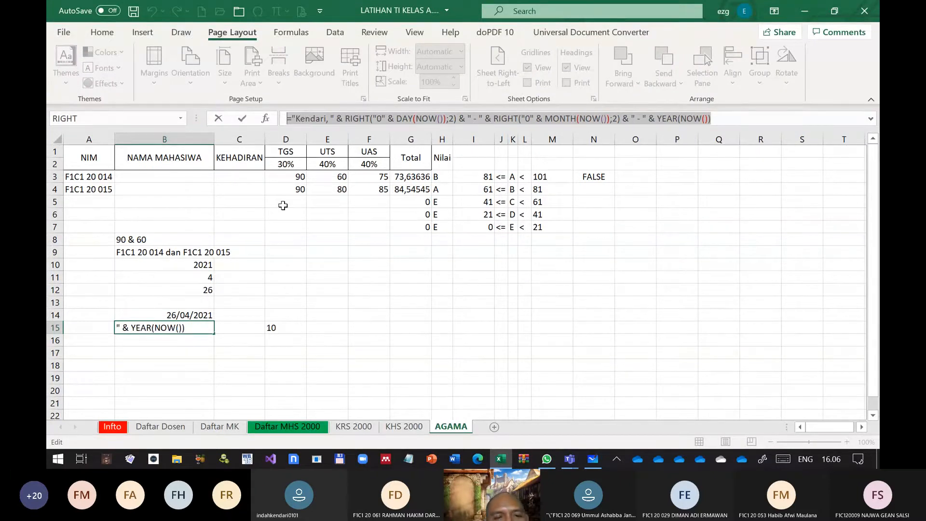
pyautogui.write('`')
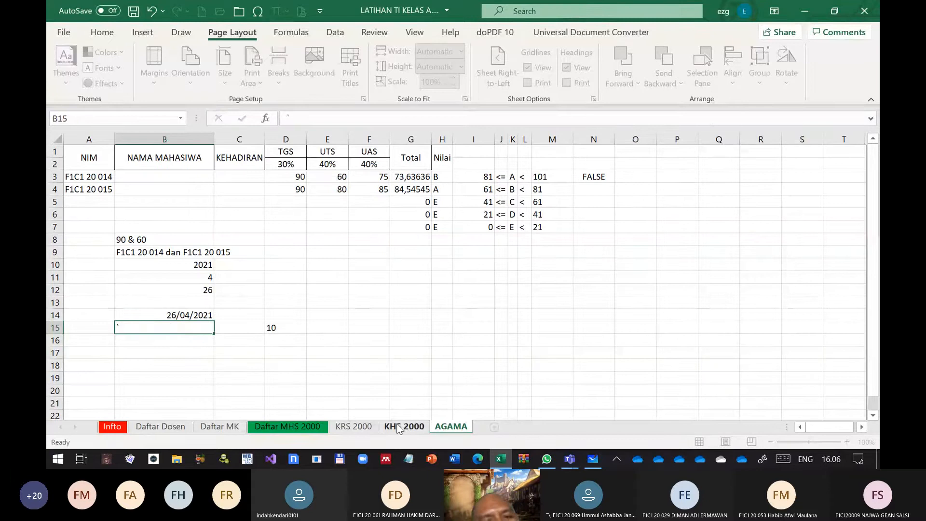
# Replace the date formula in A18 of the KHS 2000 sheet with the copied formula that pads day and month using RIGHT
pyautogui.click(399, 426)
pyautogui.scroll(-2, 273, 290)
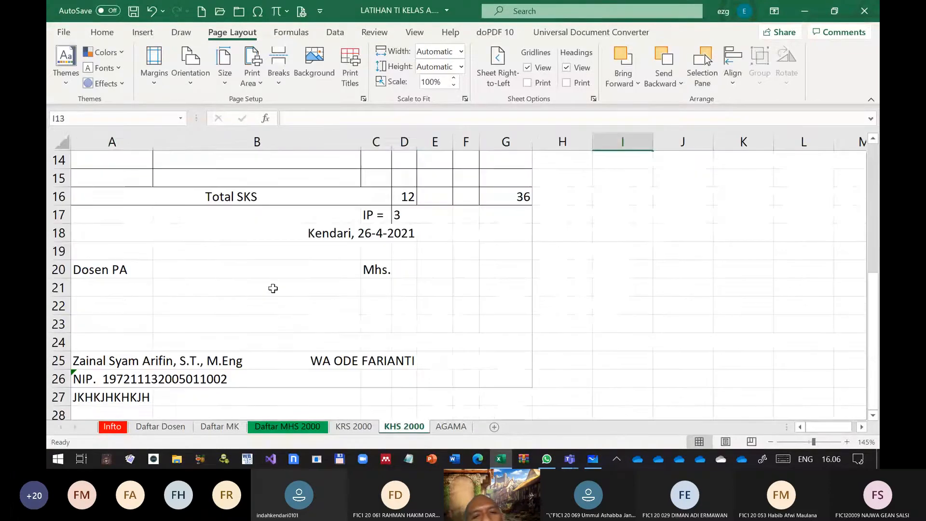
pyautogui.click(372, 233)
pyautogui.moveTo(578, 119); pyautogui.dragTo(258, 122)
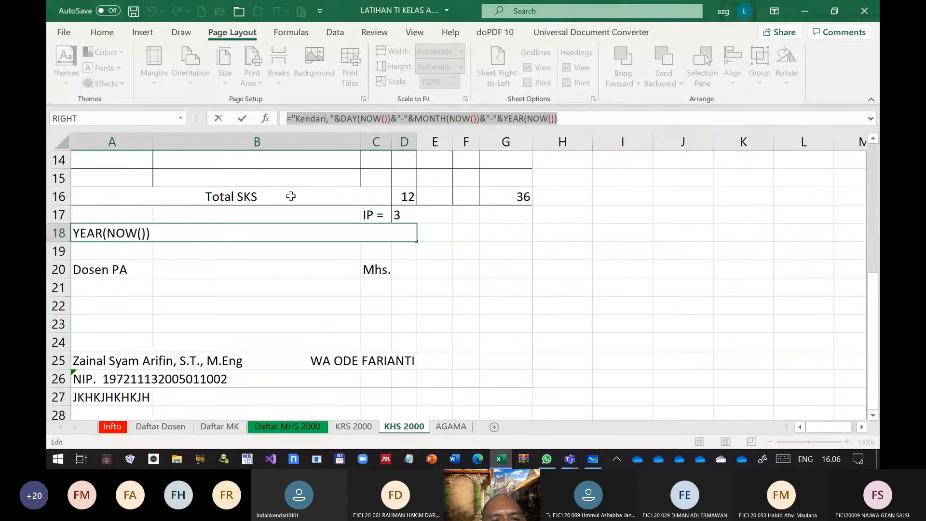
pyautogui.hotkey('ctrl', 'v')
pyautogui.press('Return')
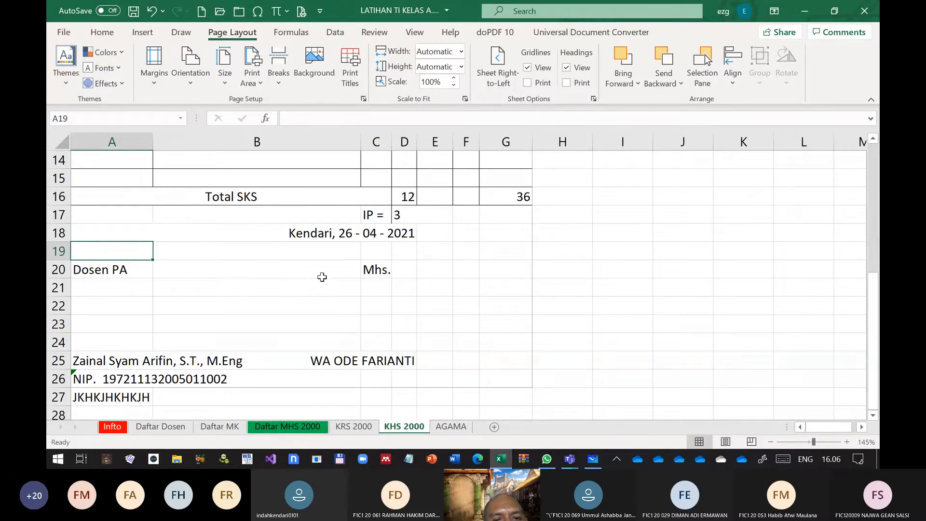
# Extend the merged date cell in row 18 across A18:G18 and align its text to the right
pyautogui.click(336, 234)
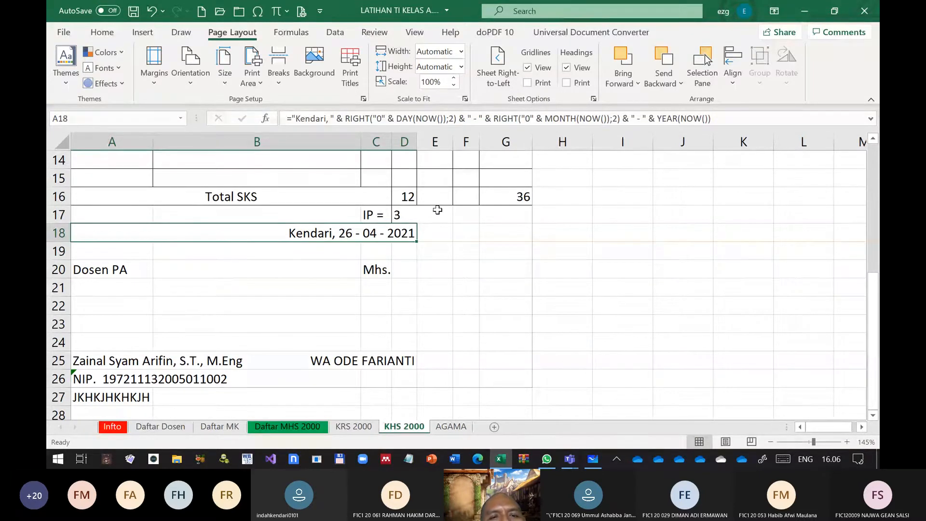
pyautogui.keyDown('shift'); pyautogui.click(516, 233); pyautogui.keyUp('shift')
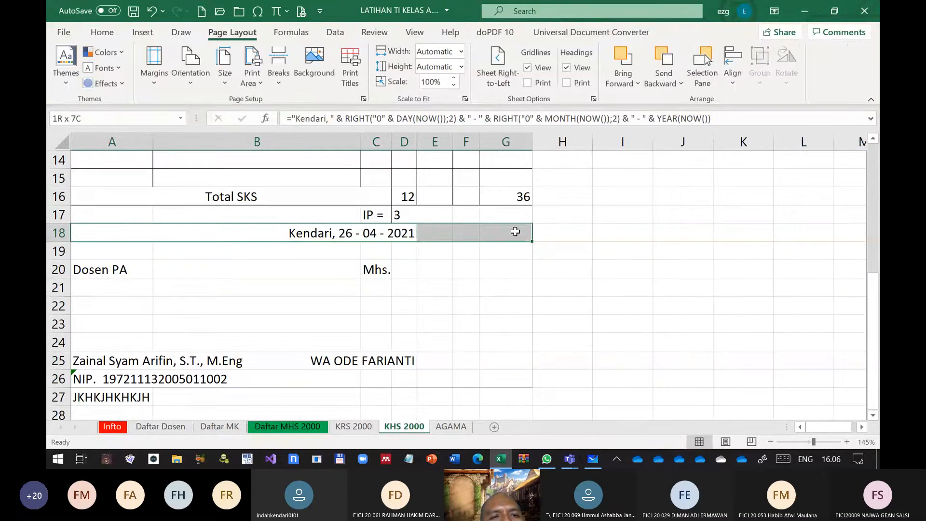
pyautogui.click(102, 33)
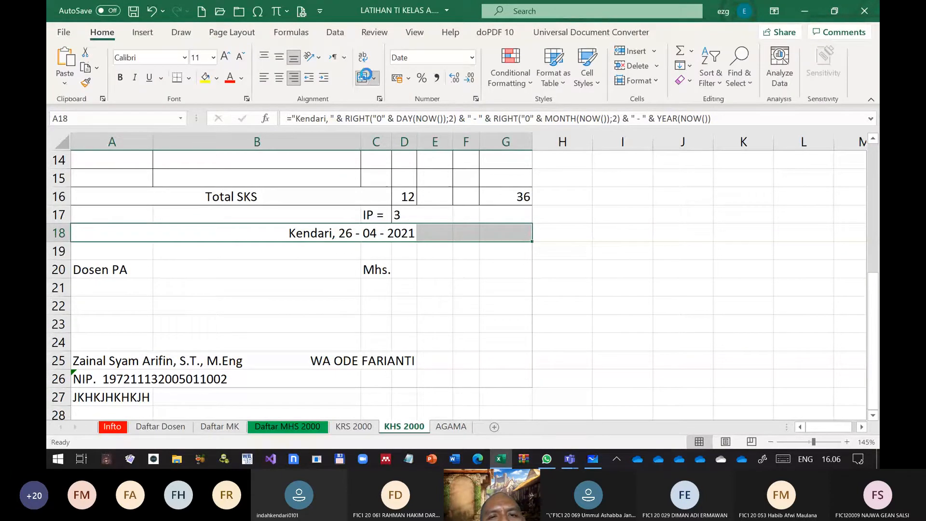
pyautogui.click(363, 78)
pyautogui.click(363, 78)
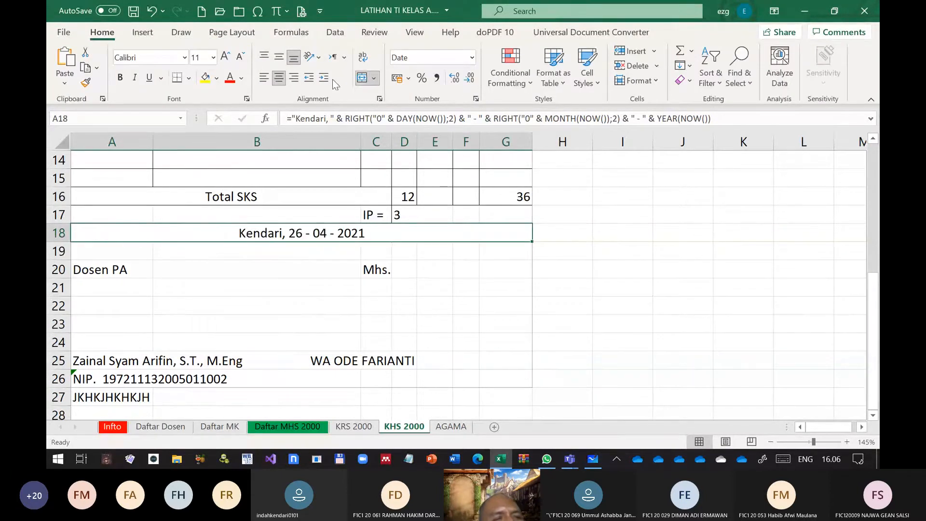
pyautogui.click(294, 77)
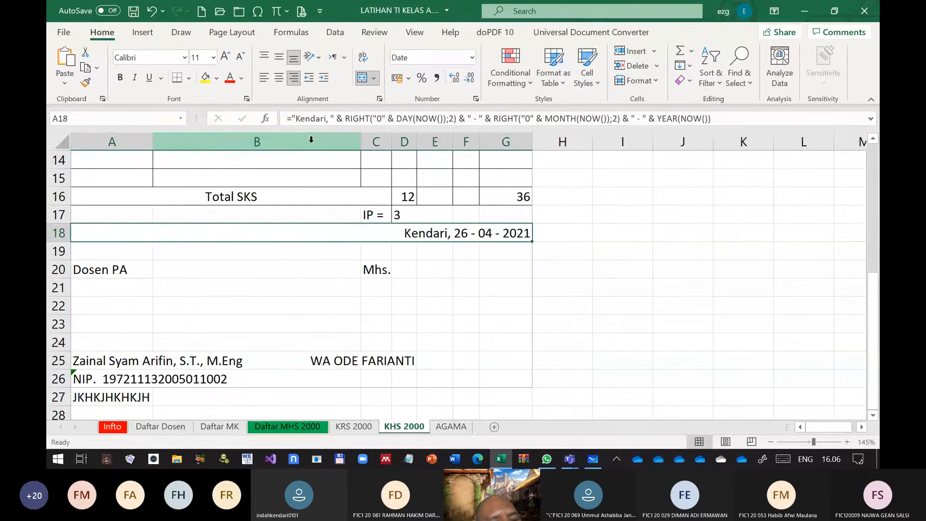
pyautogui.click(435, 305)
# Sort the course rows A7:G11 by Column B on cell values, A to Z, without headers
pyautogui.scroll(-6, 516, 299)
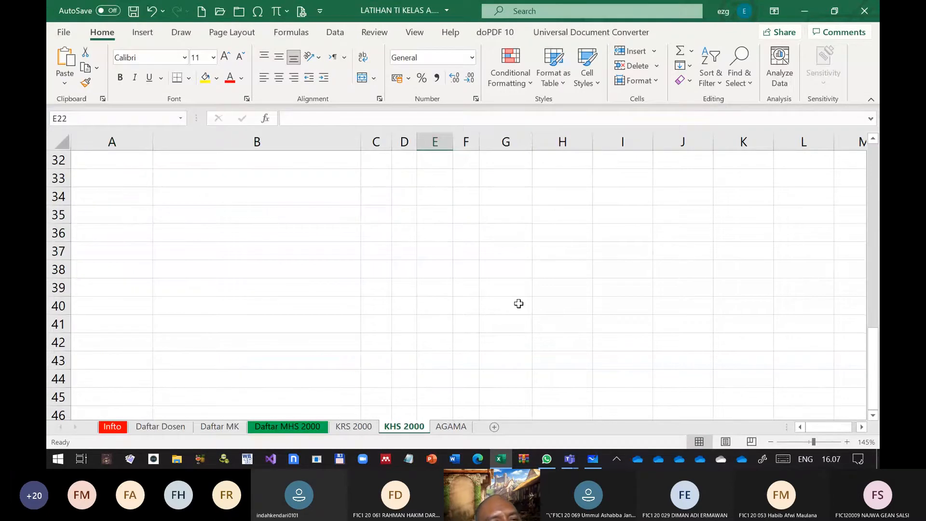
pyautogui.scroll(6, 516, 303)
pyautogui.scroll(4, 514, 302)
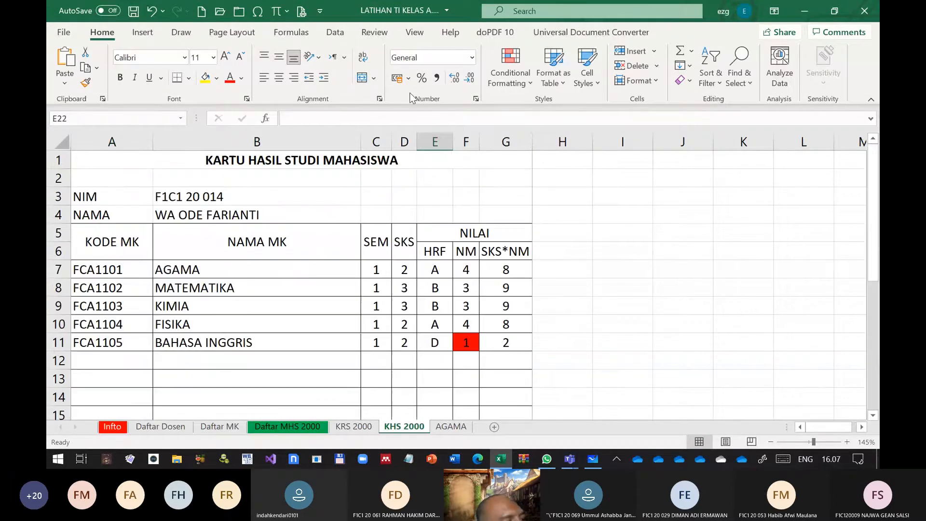
pyautogui.click(335, 32)
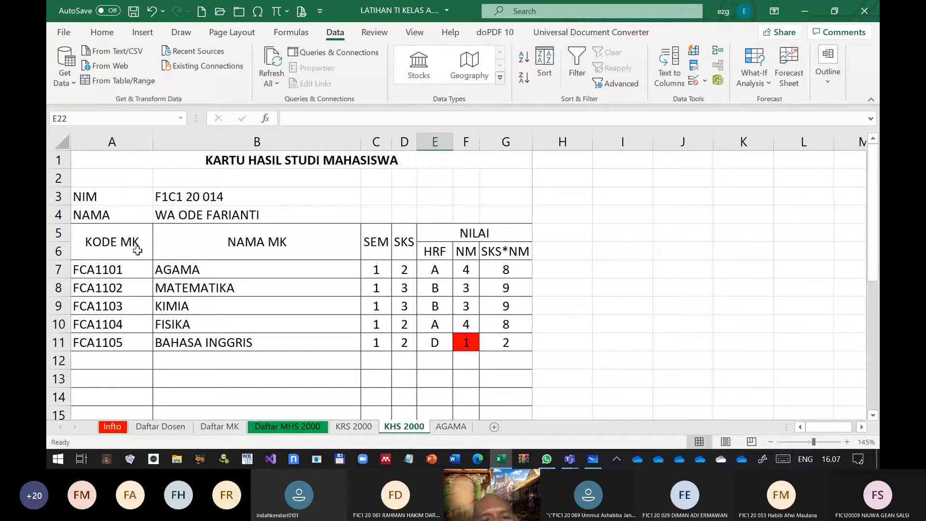
pyautogui.moveTo(87, 268); pyautogui.dragTo(270, 315)
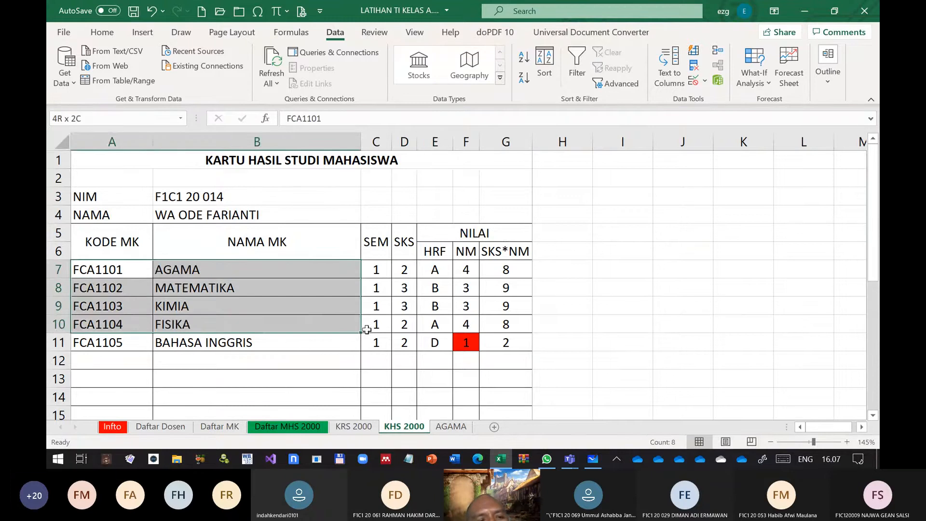
pyautogui.moveTo(366, 330); pyautogui.dragTo(512, 351)
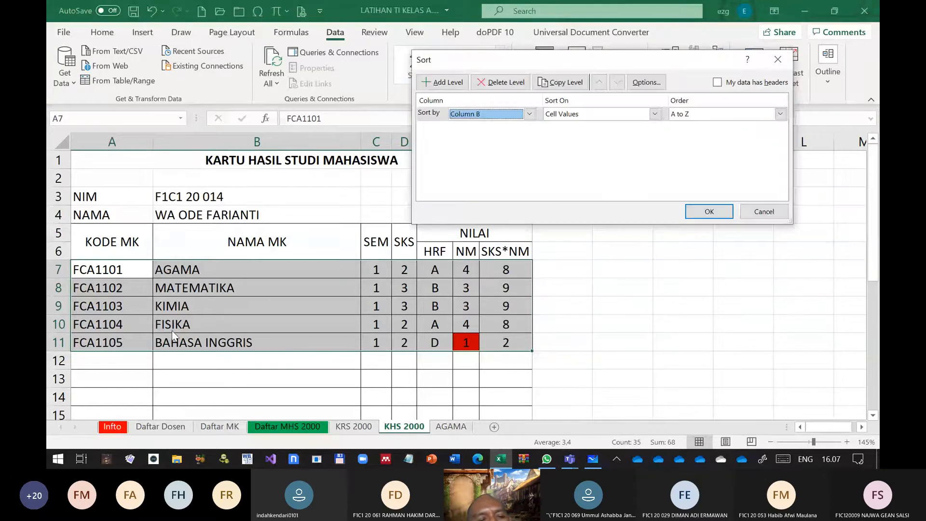
pyautogui.click(708, 212)
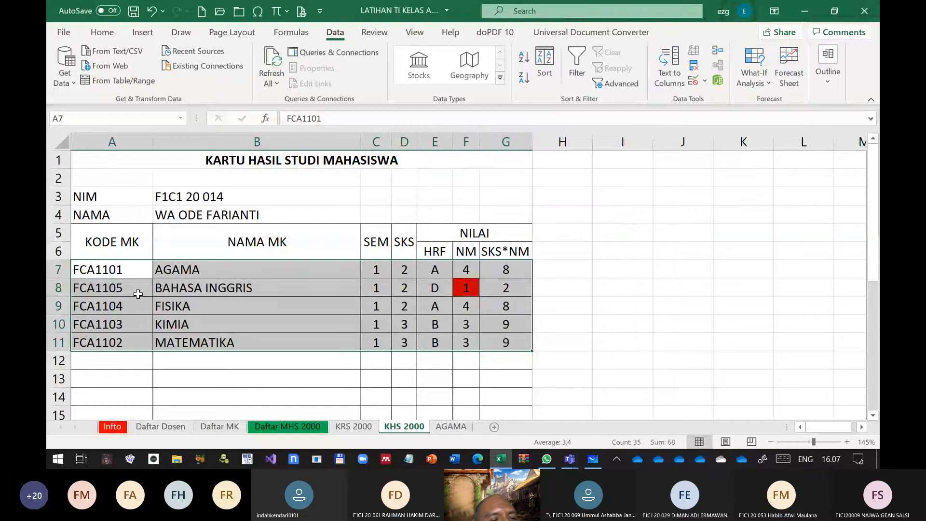
# Re-sort the course rows A7:G11 by Column A on cell values, A to Z
pyautogui.click(216, 332)
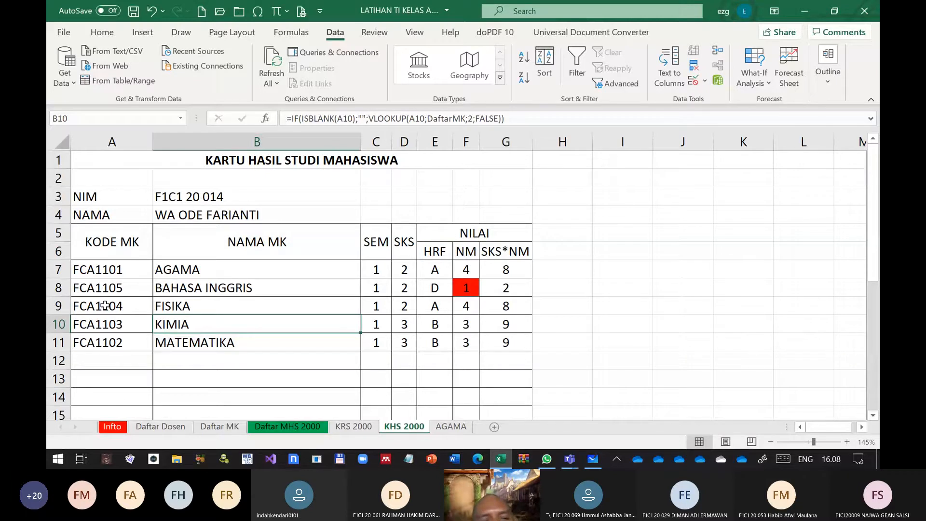
pyautogui.hotkey('ctrl', 'End')
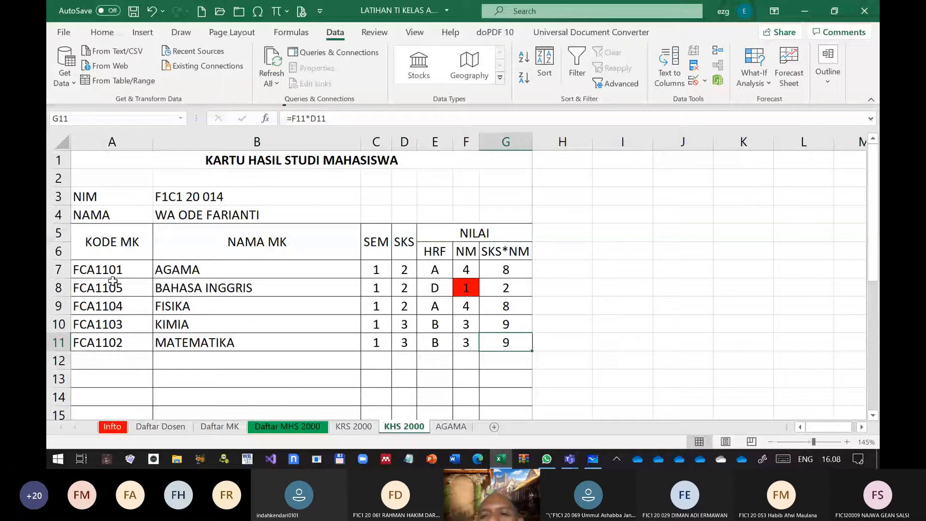
pyautogui.moveTo(113, 275); pyautogui.dragTo(506, 343)
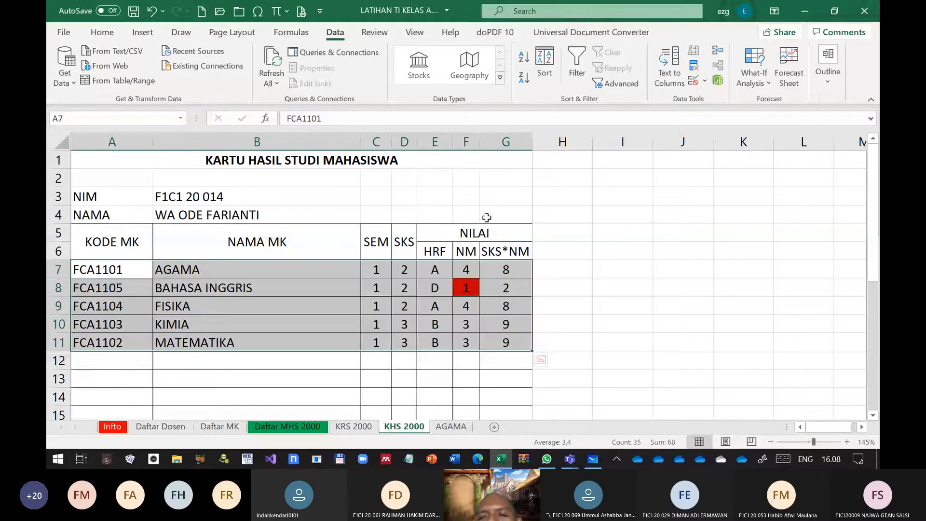
pyautogui.click(545, 62)
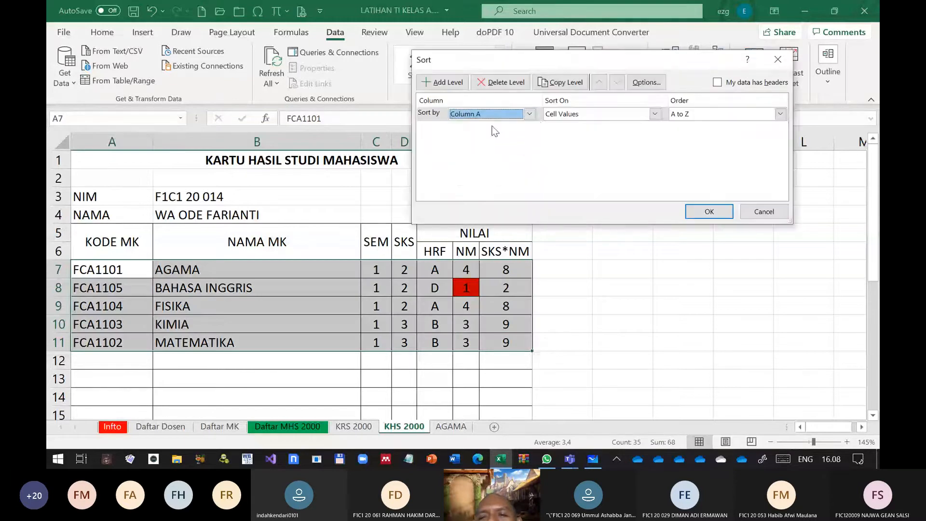
pyautogui.click(709, 212)
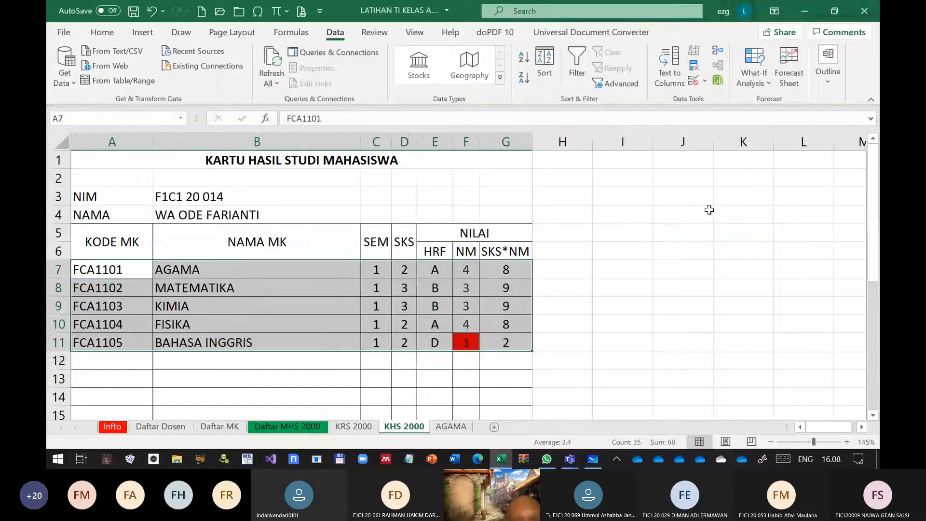
# Try Text to Columns on cell B9 with the Tab delimiter and Text column format, and undo the conversion
pyautogui.click(237, 306)
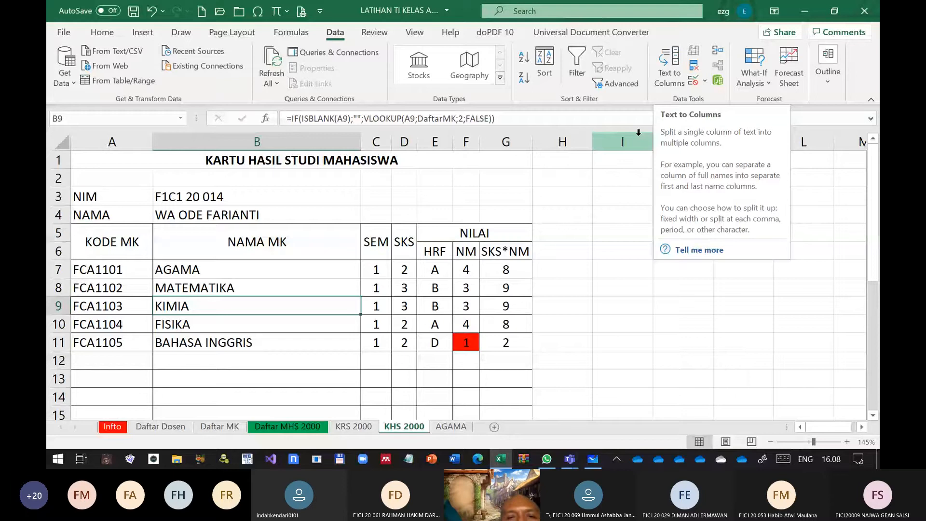
pyautogui.click(670, 68)
pyautogui.click(701, 334)
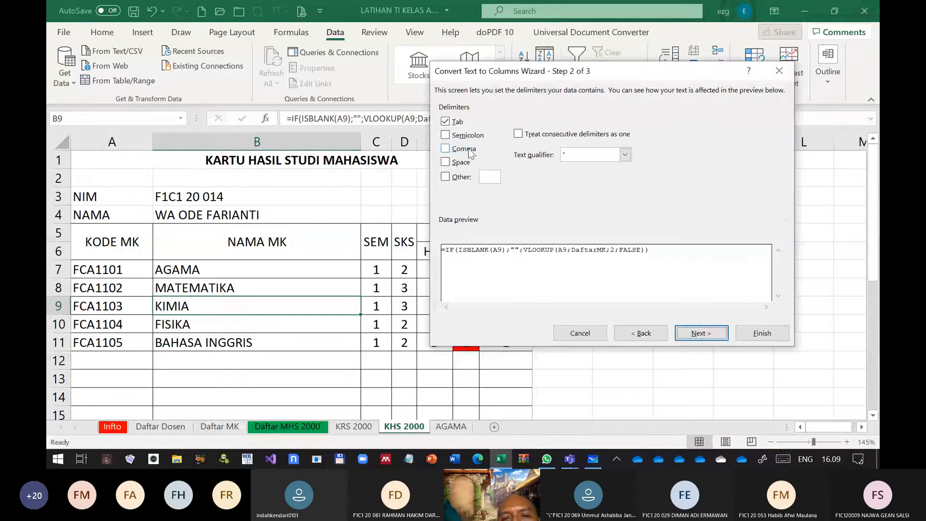
pyautogui.press('Return')
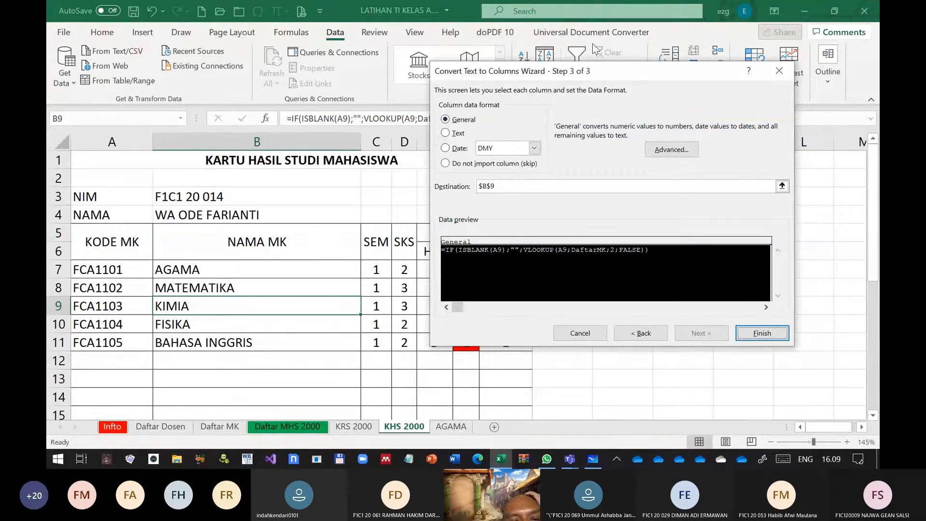
pyautogui.click(446, 134)
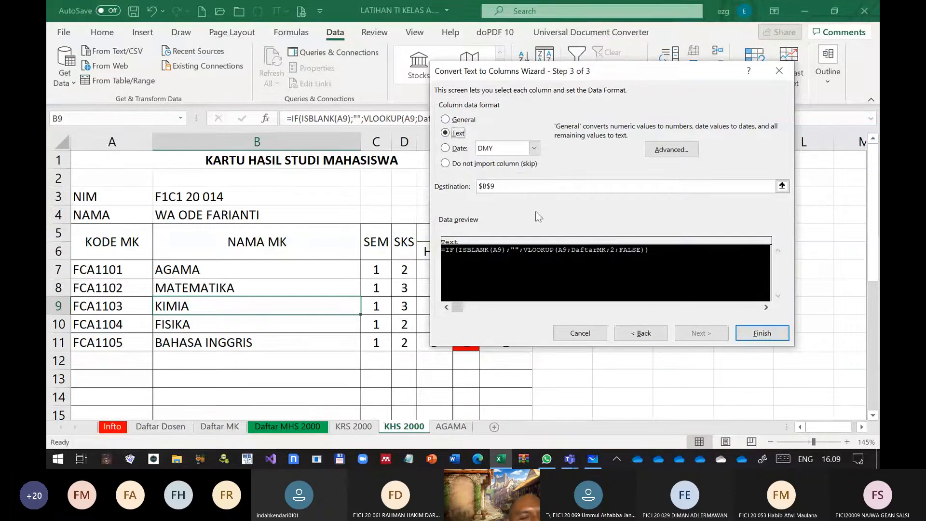
pyautogui.click(756, 337)
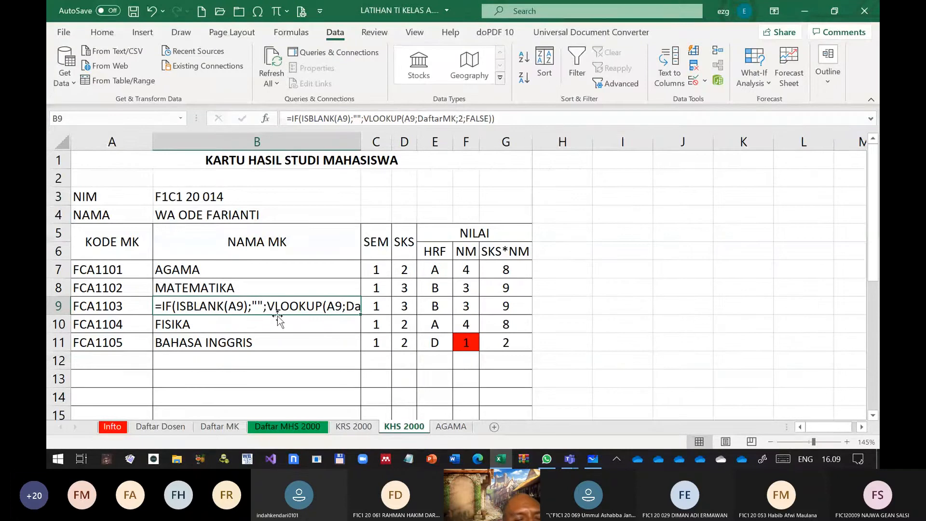
pyautogui.hotkey('ctrl', 'z')
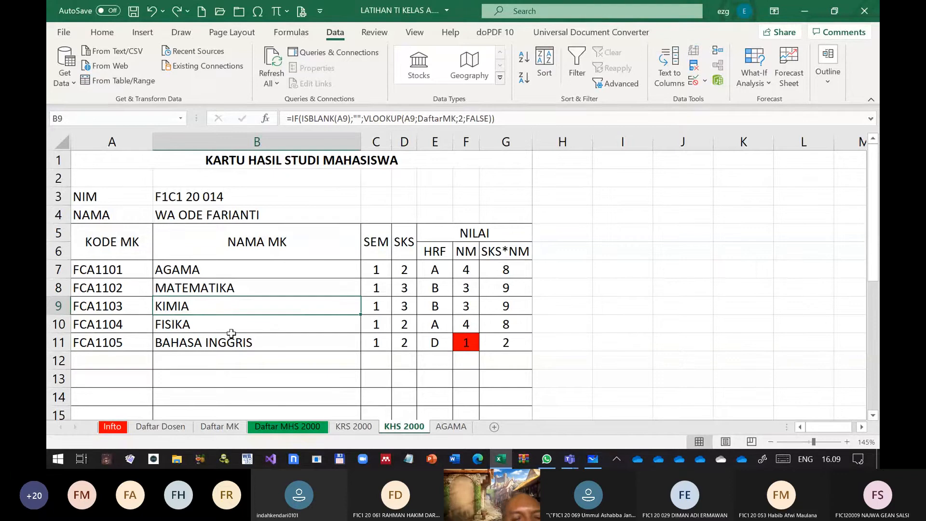
pyautogui.click(231, 361)
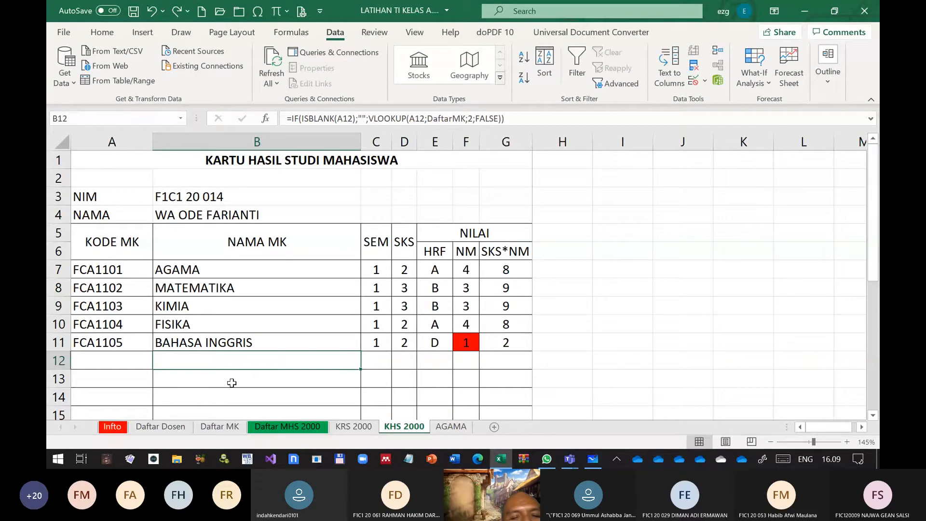
pyautogui.click(195, 379)
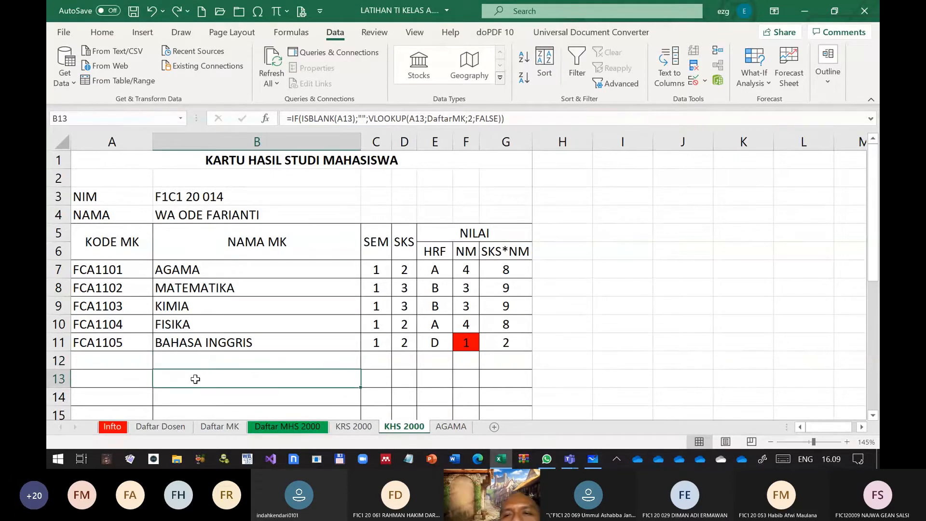
pyautogui.click(625, 237)
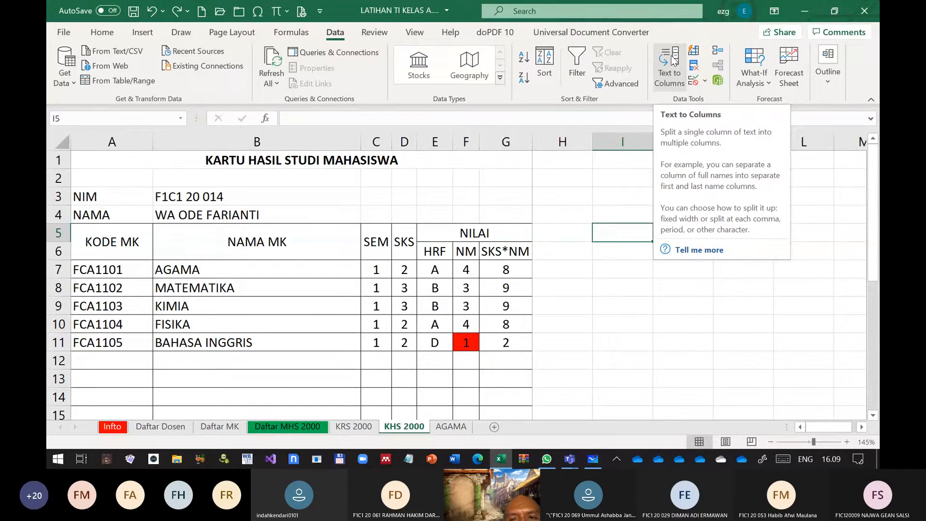
pyautogui.moveTo(116, 269); pyautogui.dragTo(100, 343)
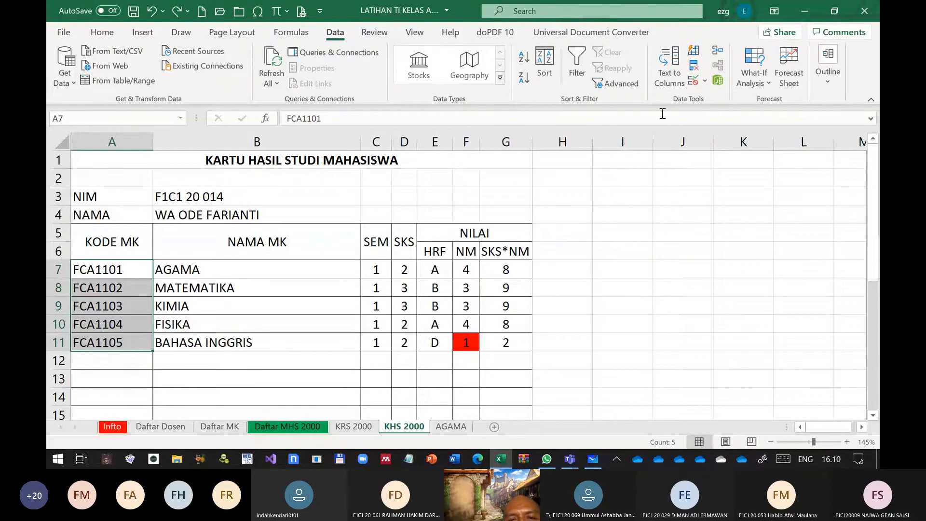
pyautogui.click(670, 73)
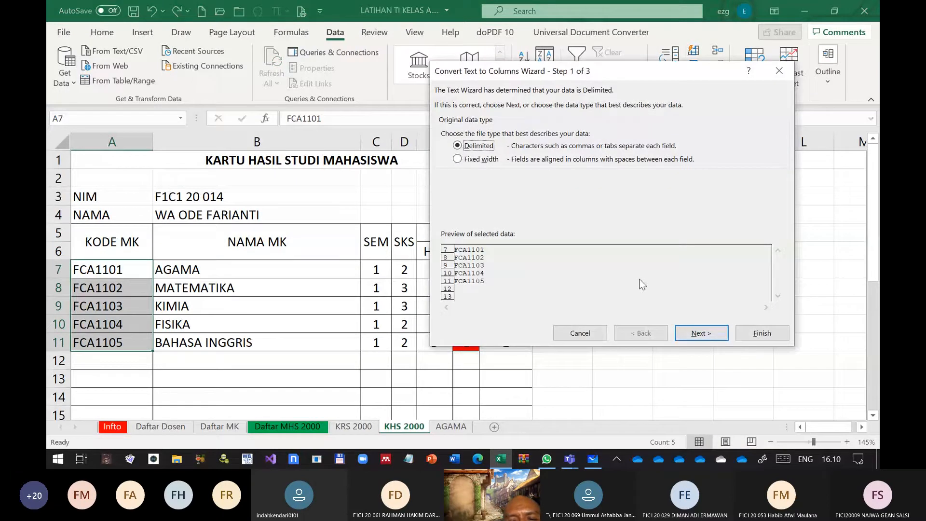
pyautogui.click(695, 334)
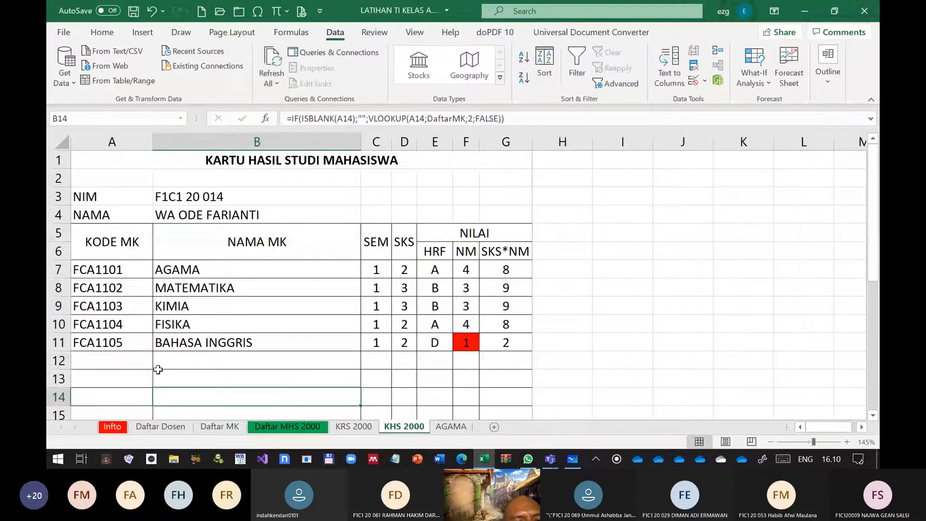
pyautogui.click(138, 323)
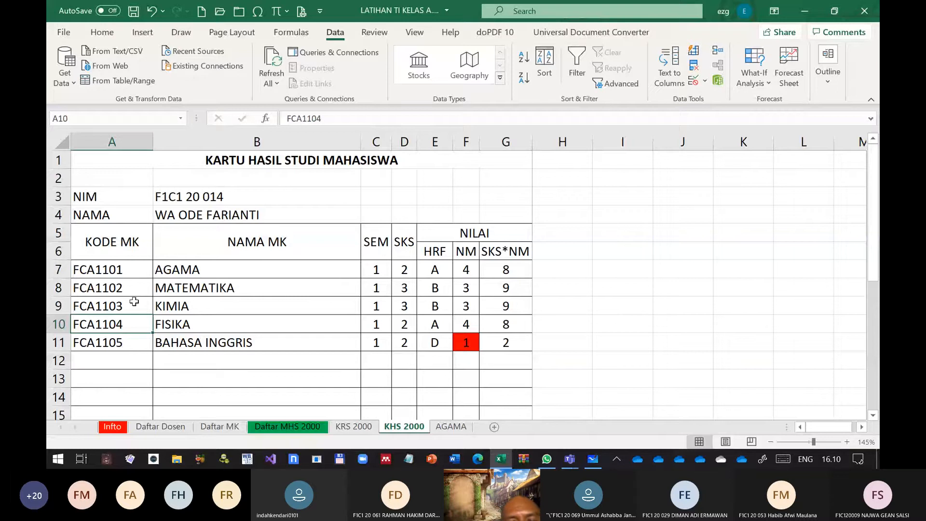
pyautogui.click(695, 326)
pyautogui.scroll(-6, 695, 325)
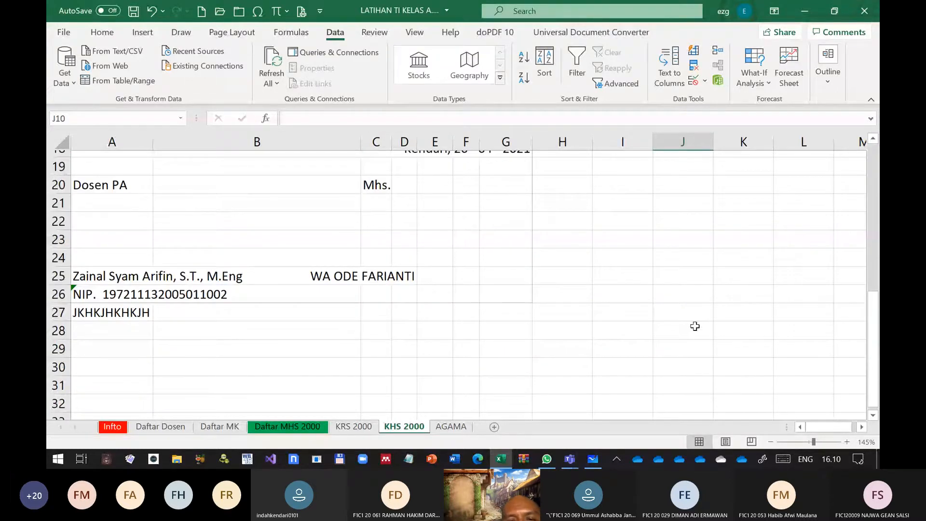
pyautogui.scroll(6, 695, 327)
pyautogui.click(622, 233)
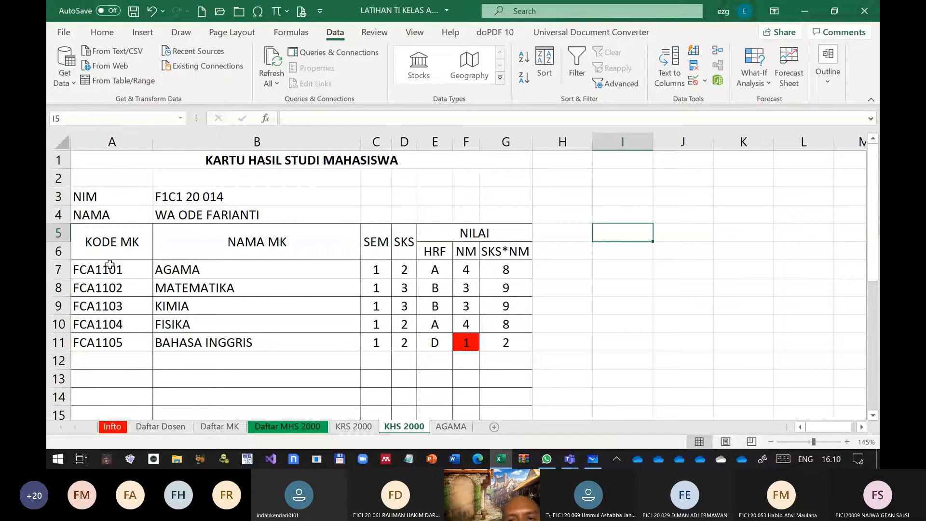
# Run Text to Columns on the course codes in A7:A11 with only the Comma delimiter and the Text column format
pyautogui.moveTo(110, 264); pyautogui.dragTo(111, 342)
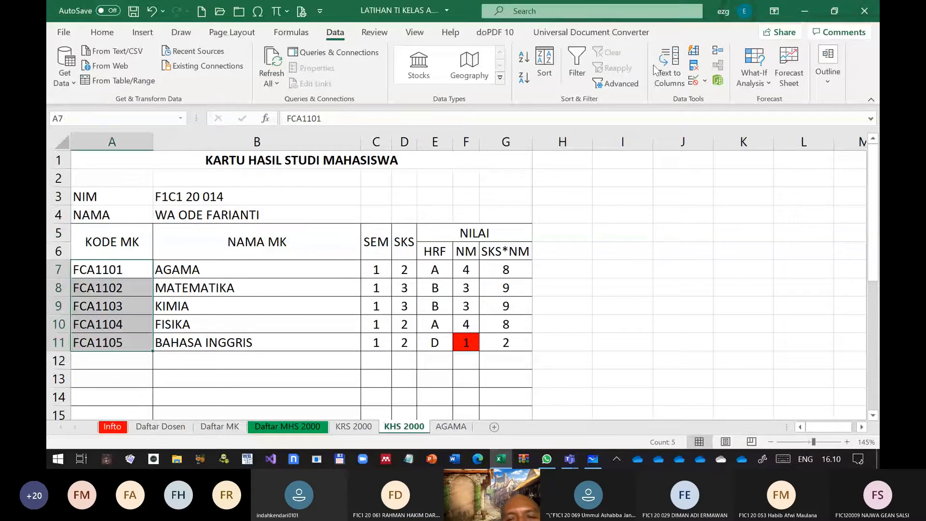
pyautogui.click(657, 72)
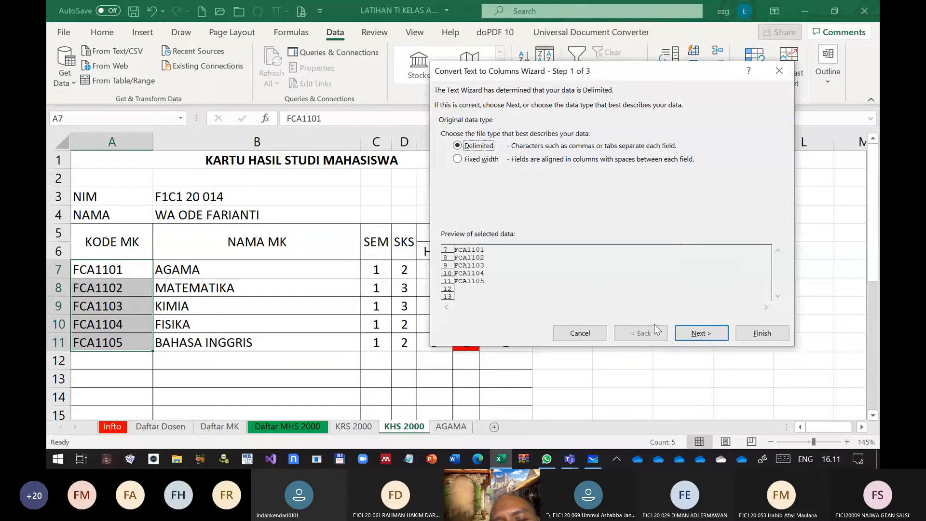
pyautogui.click(701, 333)
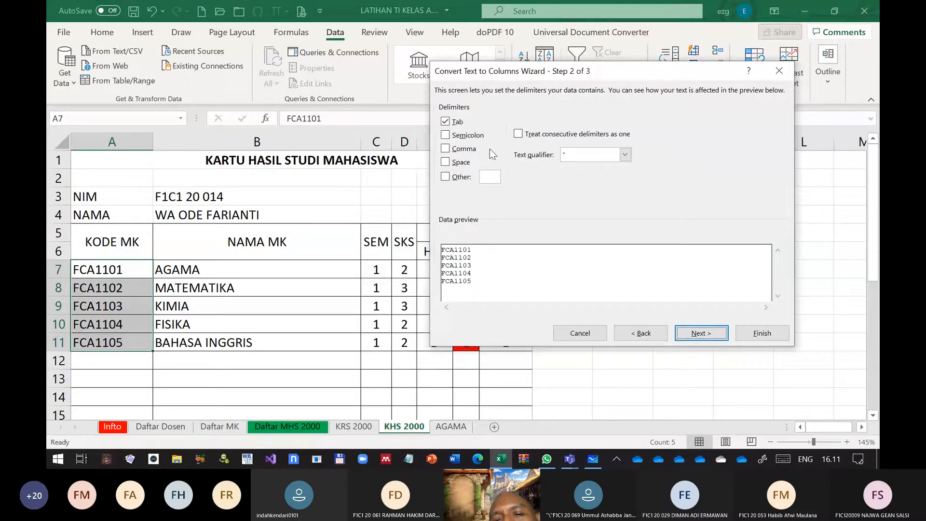
pyautogui.click(445, 122)
pyautogui.click(445, 149)
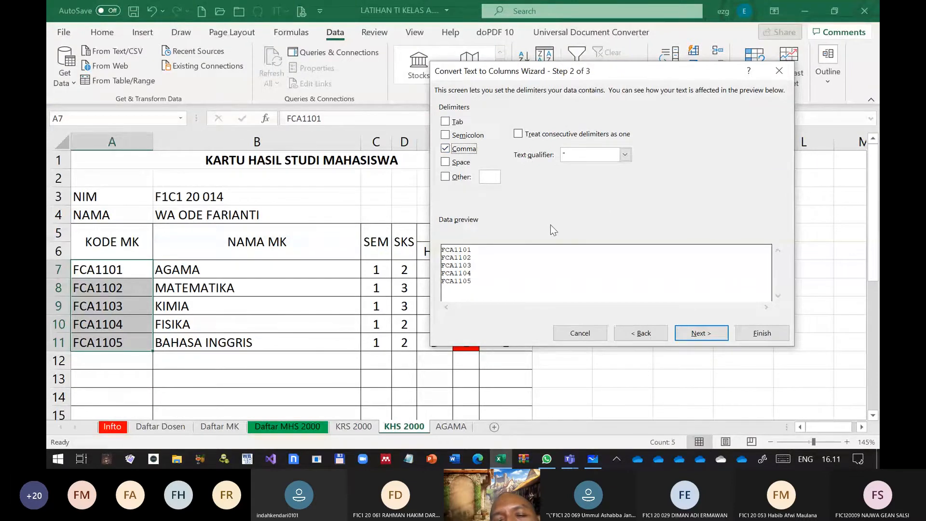
pyautogui.click(687, 333)
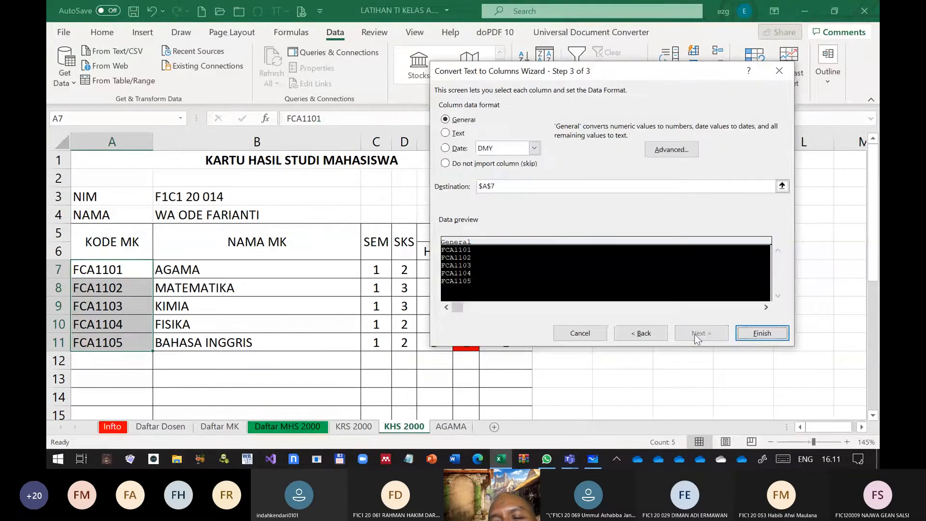
pyautogui.click(446, 136)
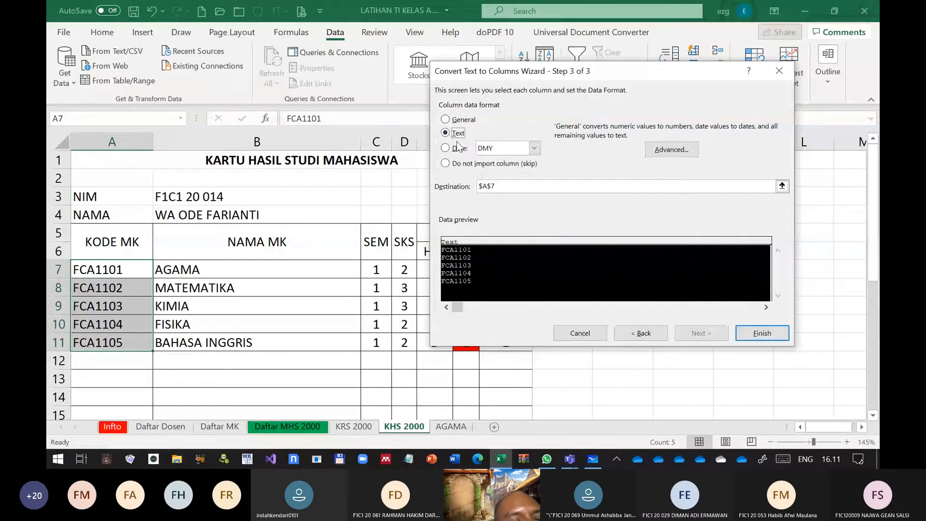
pyautogui.click(775, 334)
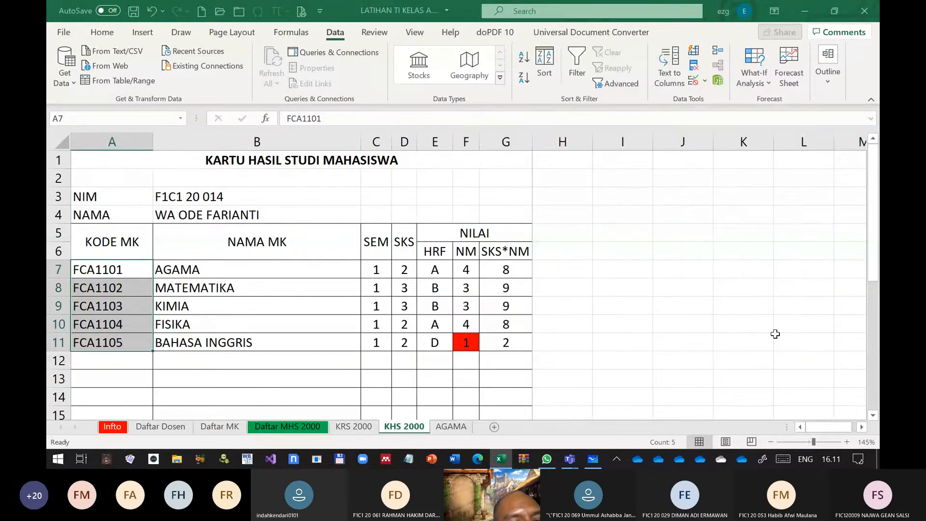
pyautogui.scroll(-3, 155, 308)
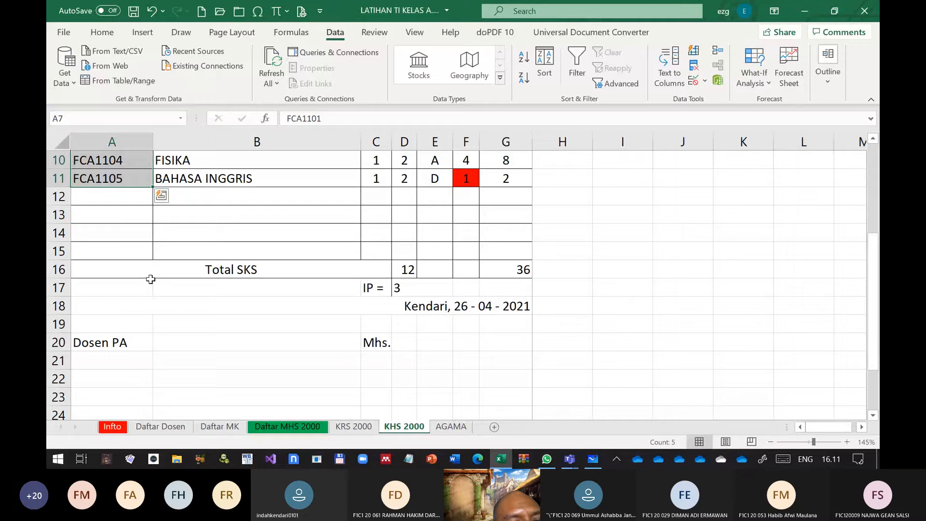
pyautogui.scroll(3, 151, 279)
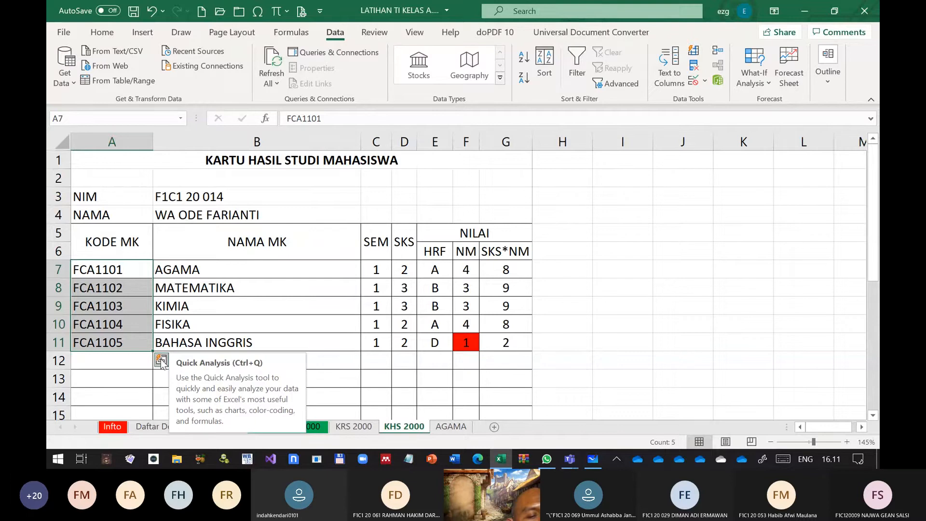
pyautogui.click(162, 363)
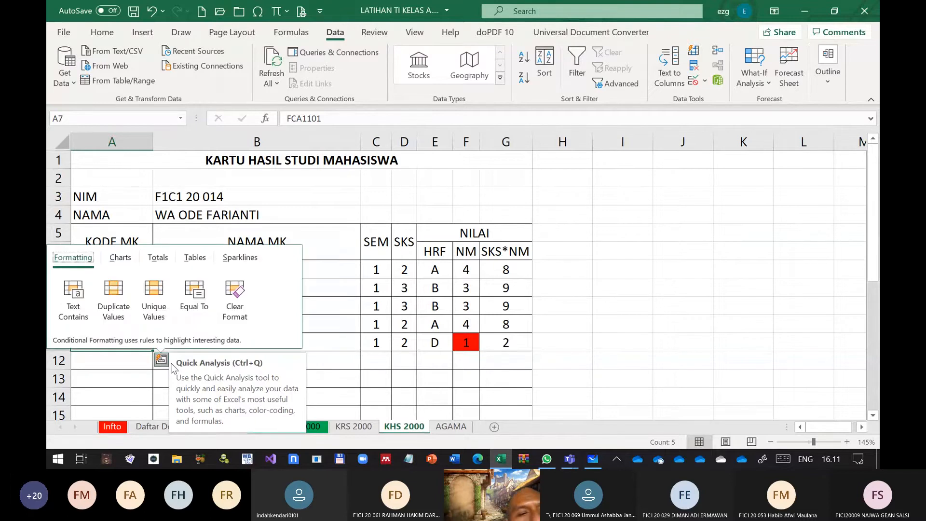
pyautogui.click(73, 297)
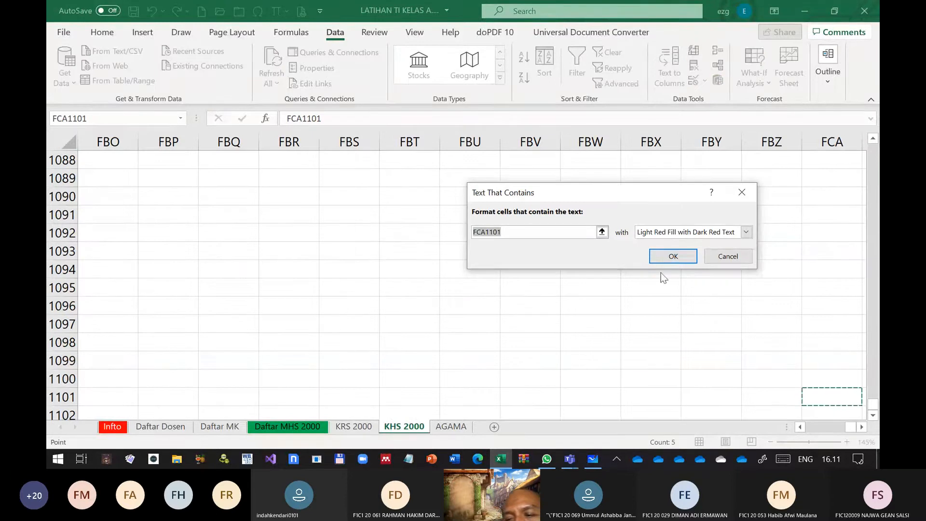
pyautogui.click(729, 255)
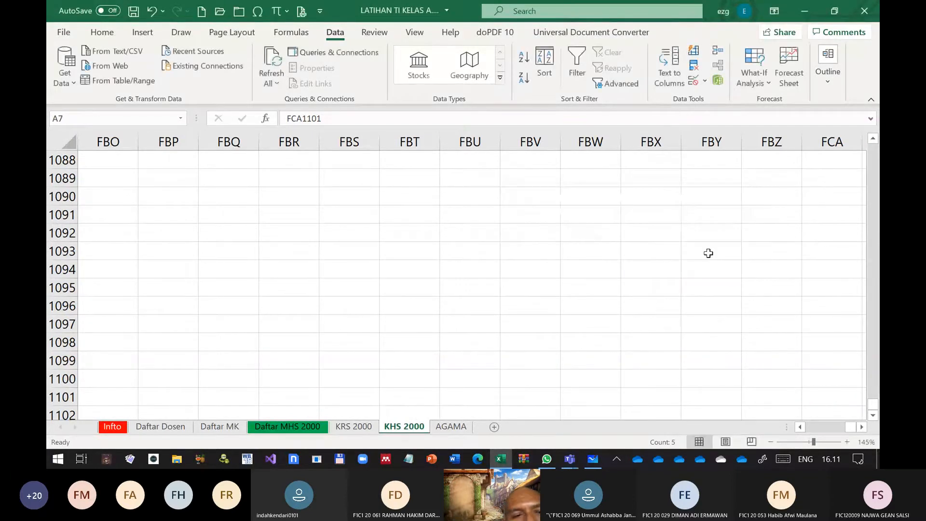
pyautogui.scroll(20, 439, 243)
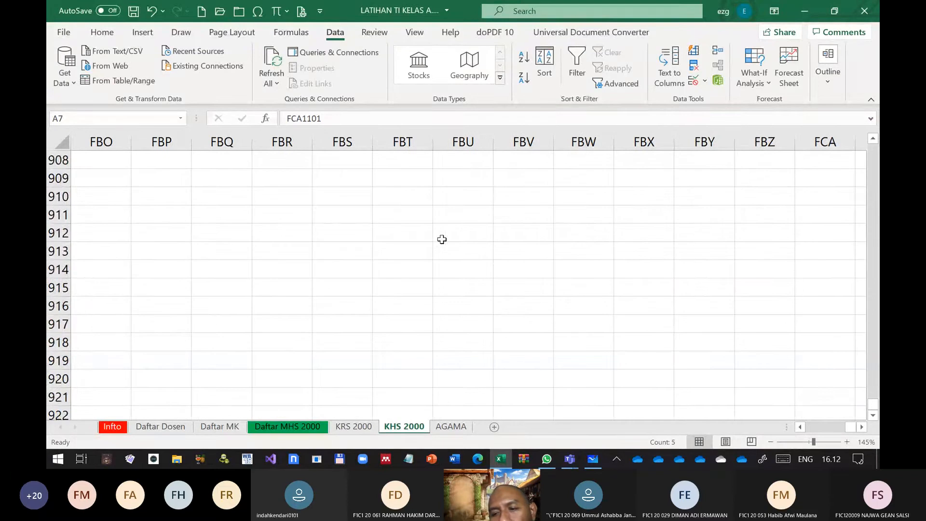
pyautogui.scroll(20, 442, 239)
pyautogui.moveTo(873, 405); pyautogui.dragTo(877, 332)
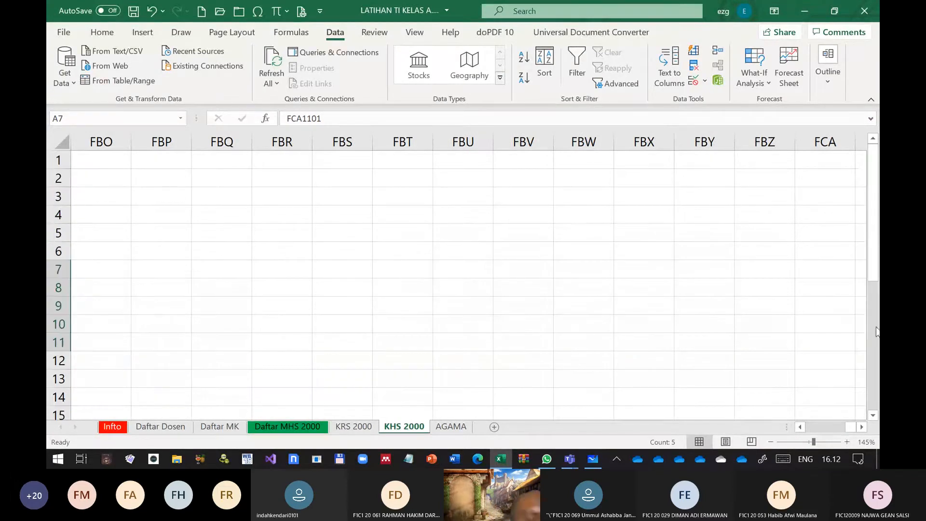
pyautogui.moveTo(851, 430); pyautogui.dragTo(795, 434)
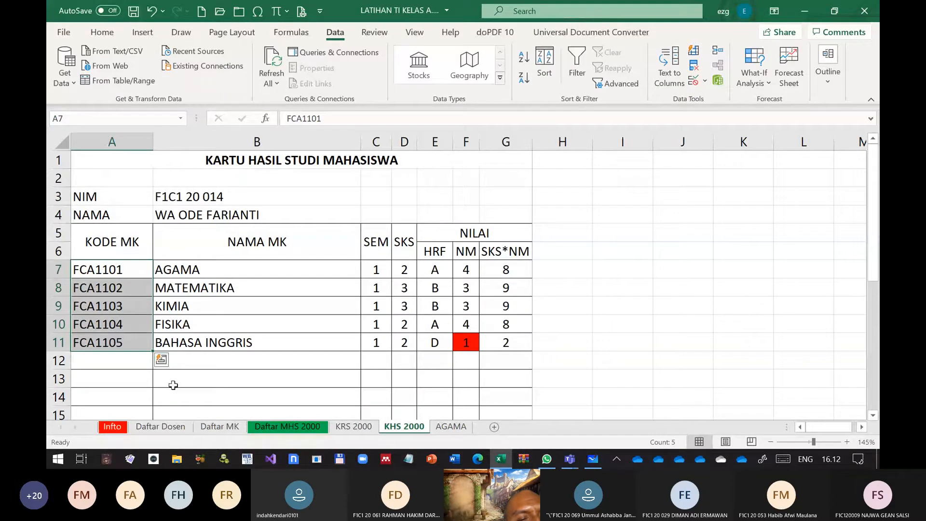
pyautogui.click(161, 361)
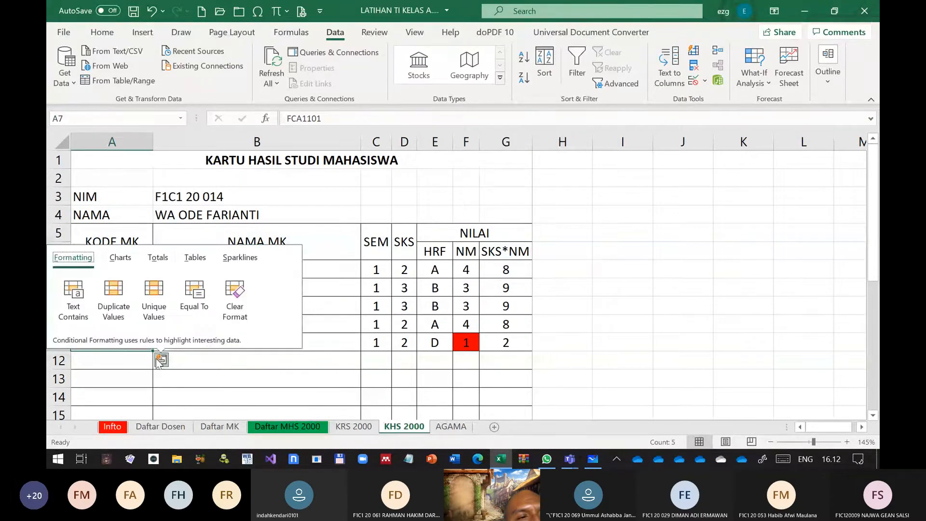
pyautogui.click(91, 362)
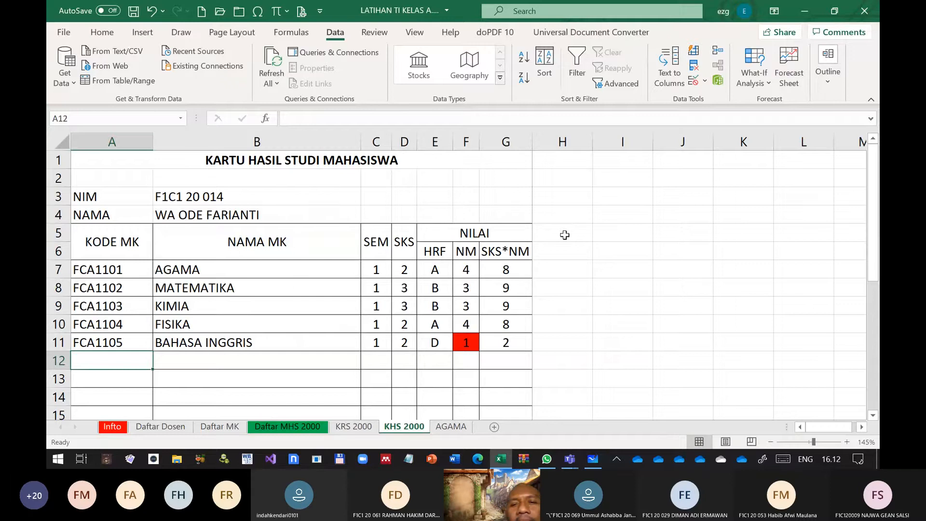
# Try pasting the copied Kendari date formula text into row 5 starting at H5, and undo the paste
pyautogui.click(565, 235)
pyautogui.hotkey('ctrl', 'v')
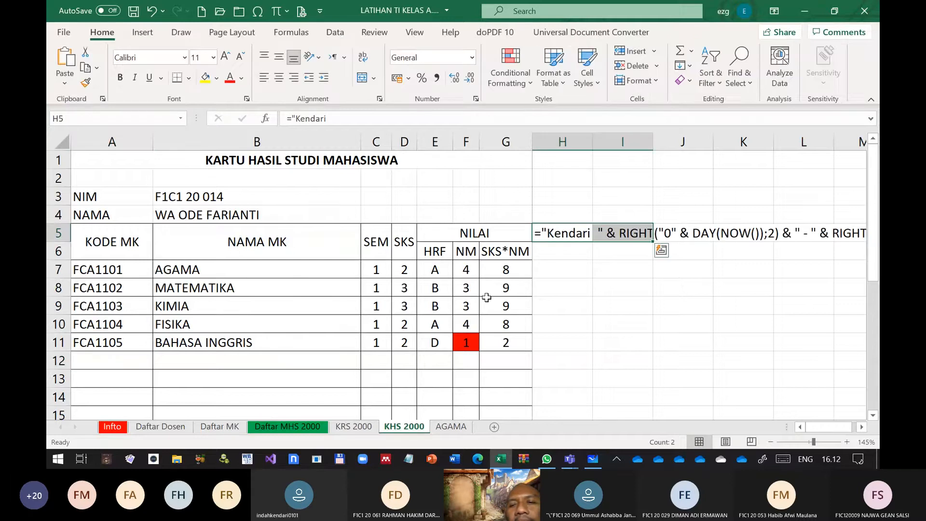
pyautogui.click(565, 235)
pyautogui.press('Delete')
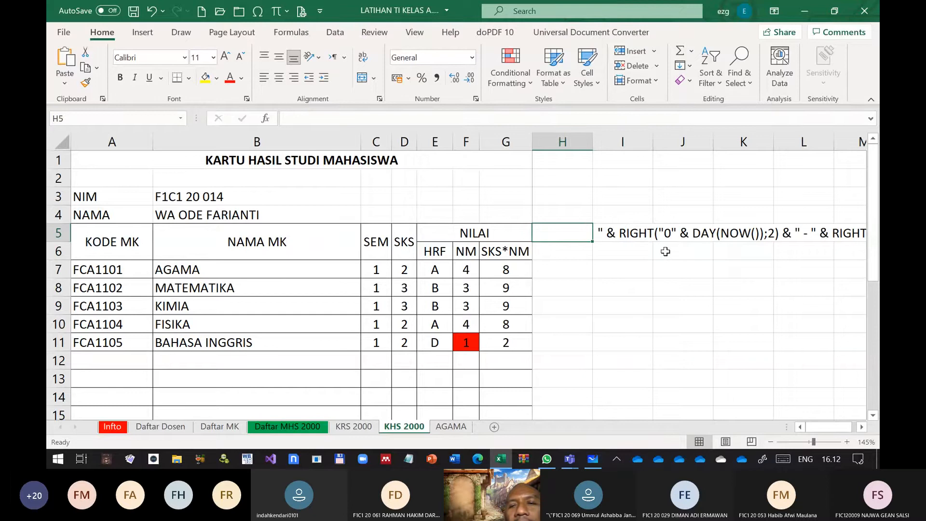
pyautogui.click(667, 234)
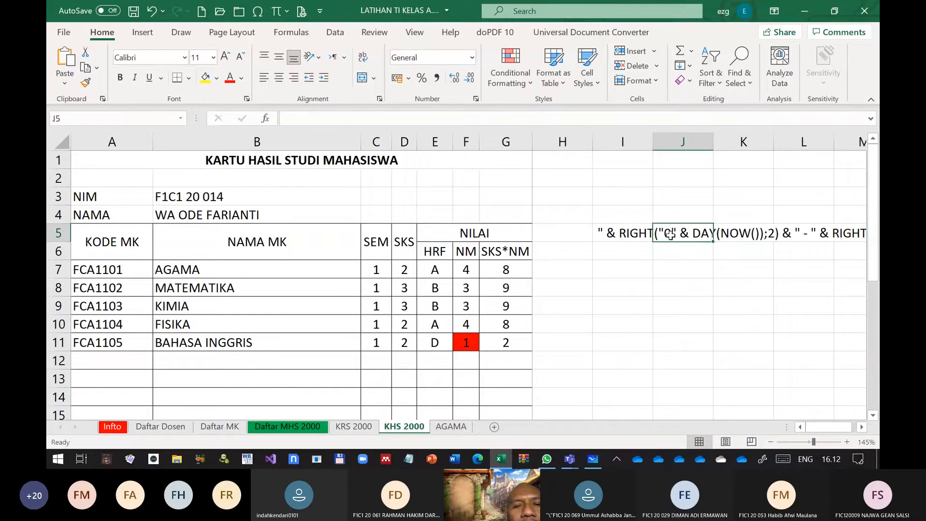
pyautogui.press('Left')
pyautogui.press('Left')
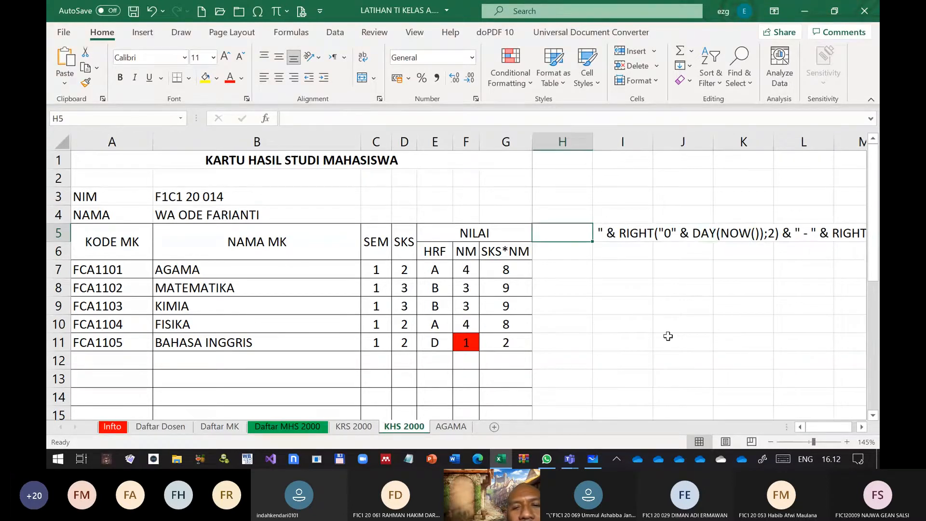
pyautogui.press('Right')
pyautogui.press('Right')
pyautogui.press('Right')
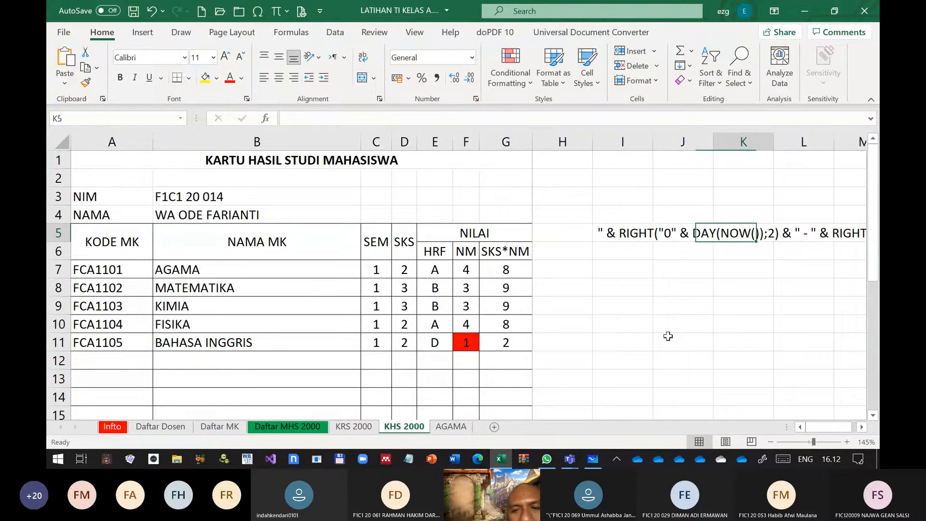
pyautogui.press('Right')
pyautogui.press('Right')
pyautogui.press('Right')
pyautogui.press('Right')
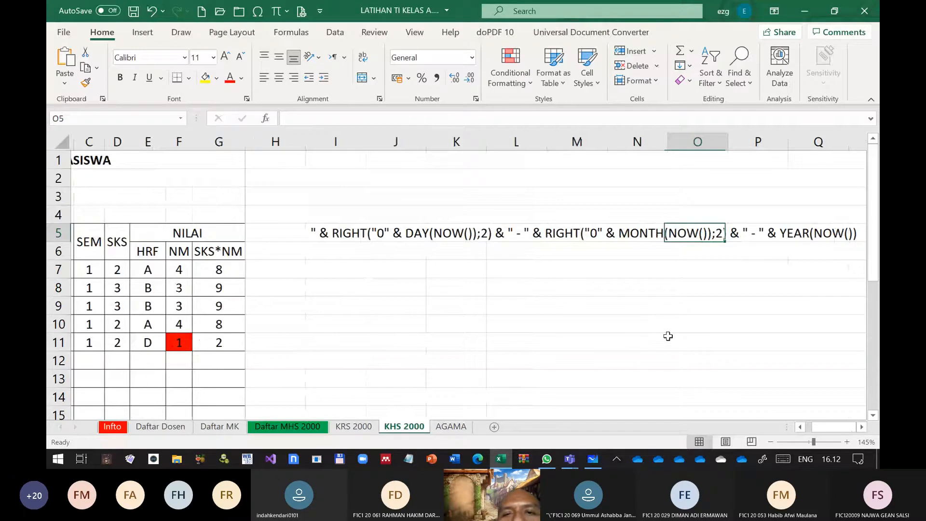
pyautogui.hotkey('ctrl', 'z')
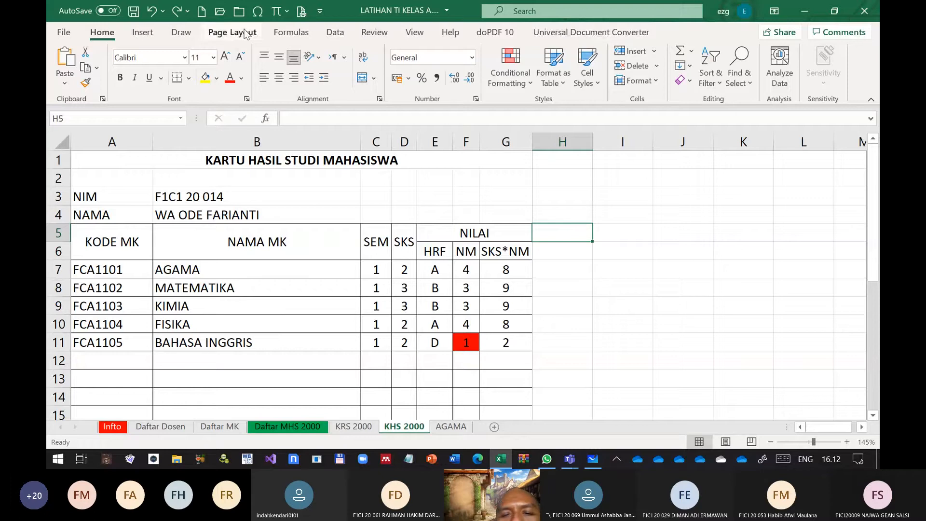
# Run Text to Columns on the course codes in A7:A11 with the Comma delimiter and General format, outputting to I5
pyautogui.click(335, 32)
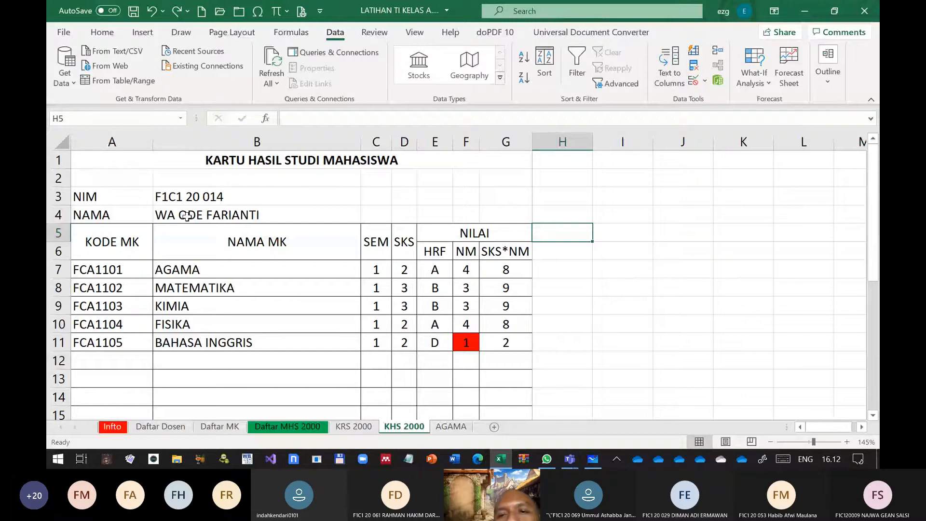
pyautogui.click(106, 269)
pyautogui.moveTo(106, 269); pyautogui.dragTo(96, 332)
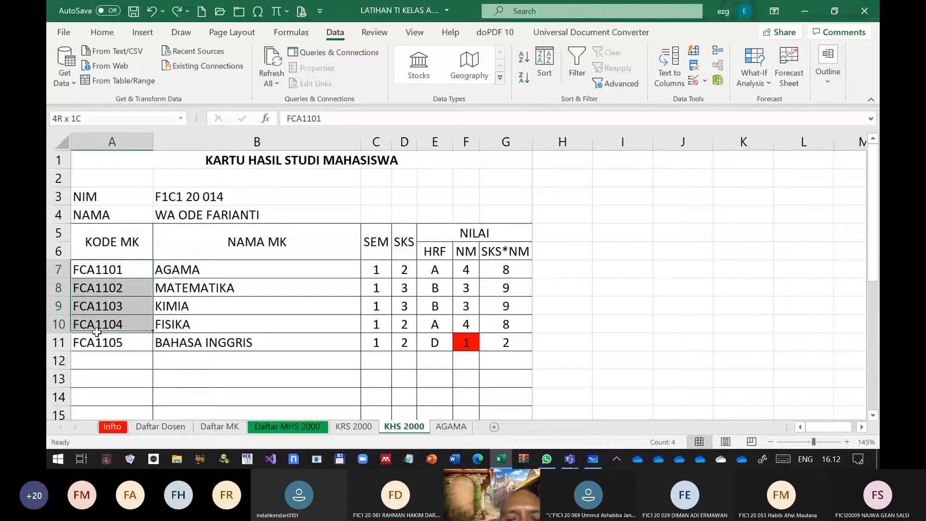
pyautogui.moveTo(97, 332); pyautogui.dragTo(98, 341)
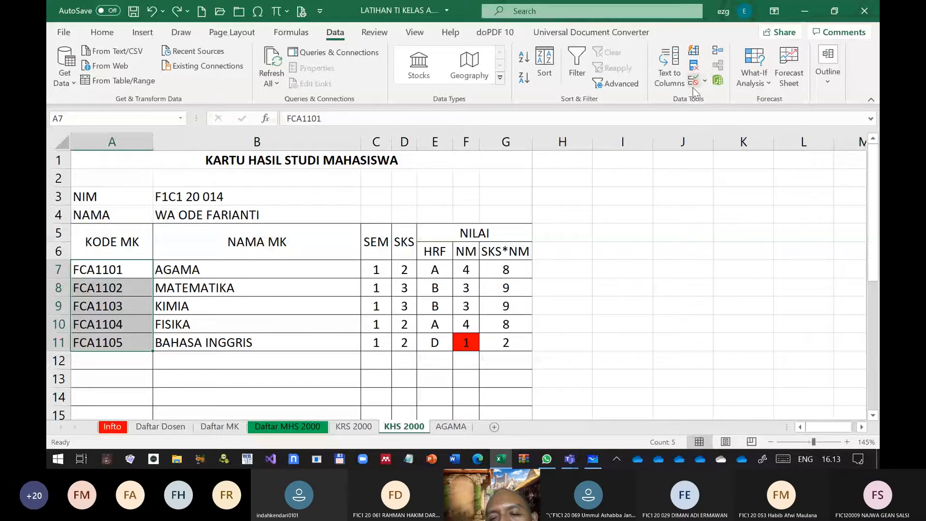
pyautogui.click(669, 79)
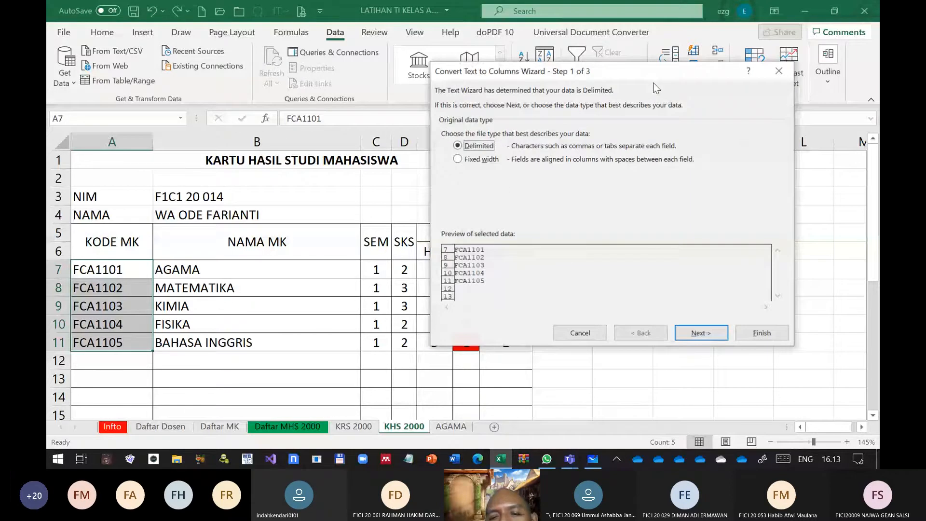
pyautogui.click(705, 333)
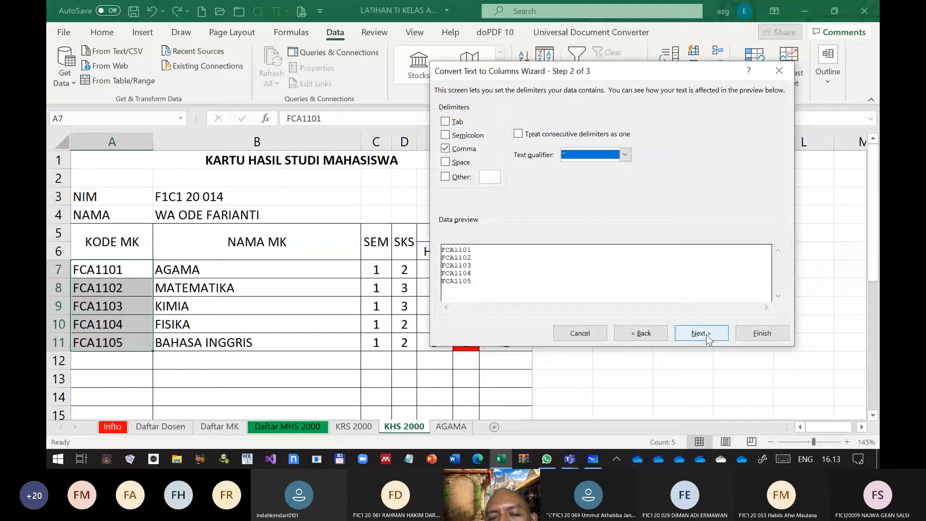
pyautogui.click(705, 333)
pyautogui.click(605, 185)
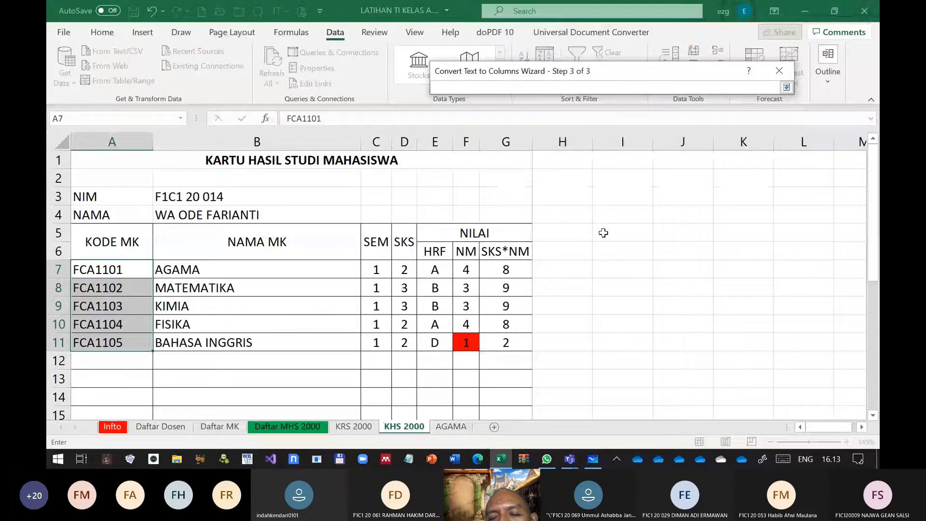
pyautogui.click(603, 233)
pyautogui.press('Return')
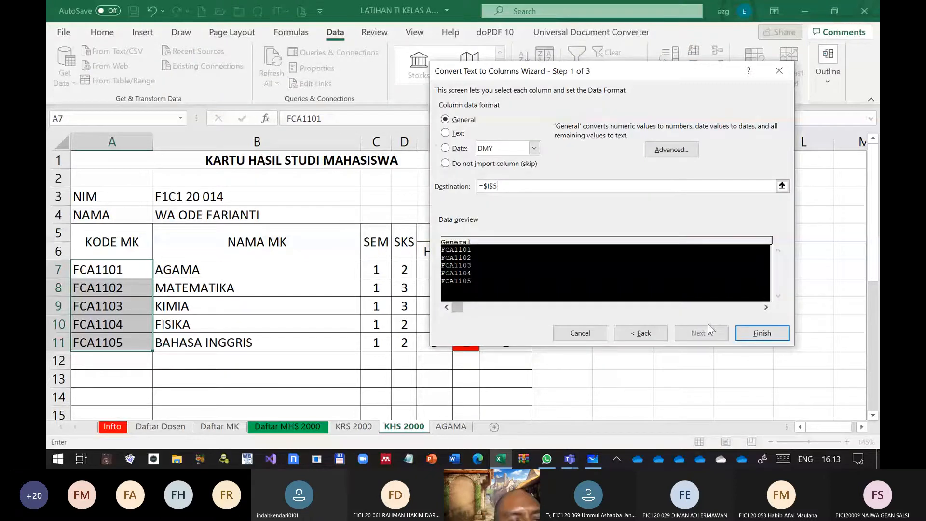
pyautogui.click(673, 149)
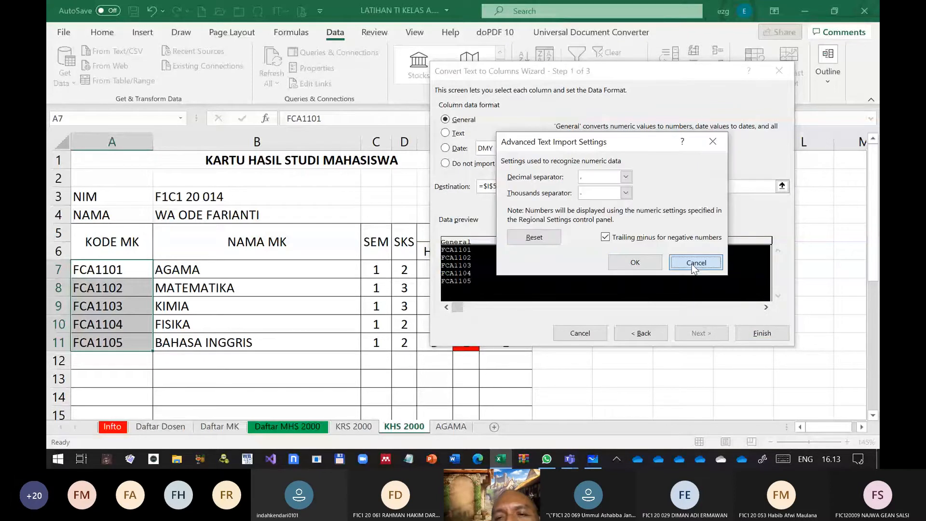
pyautogui.click(690, 262)
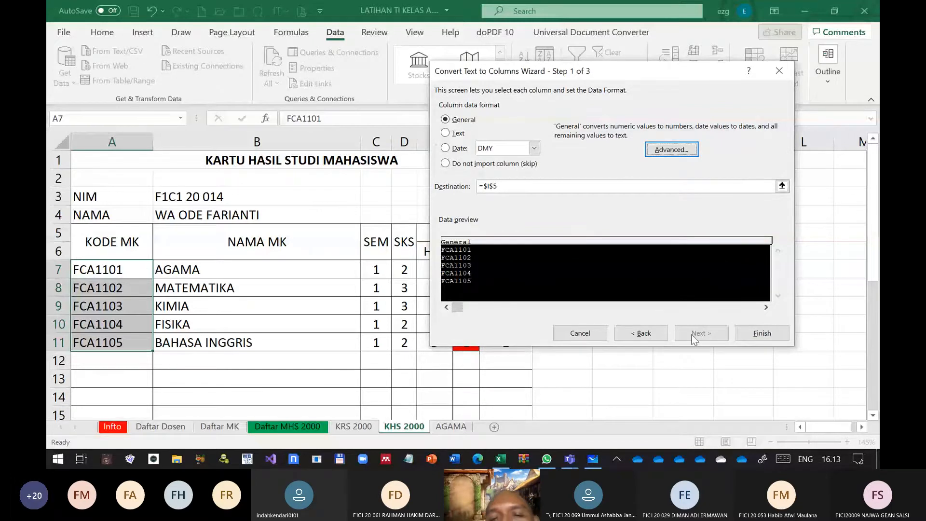
pyautogui.click(763, 333)
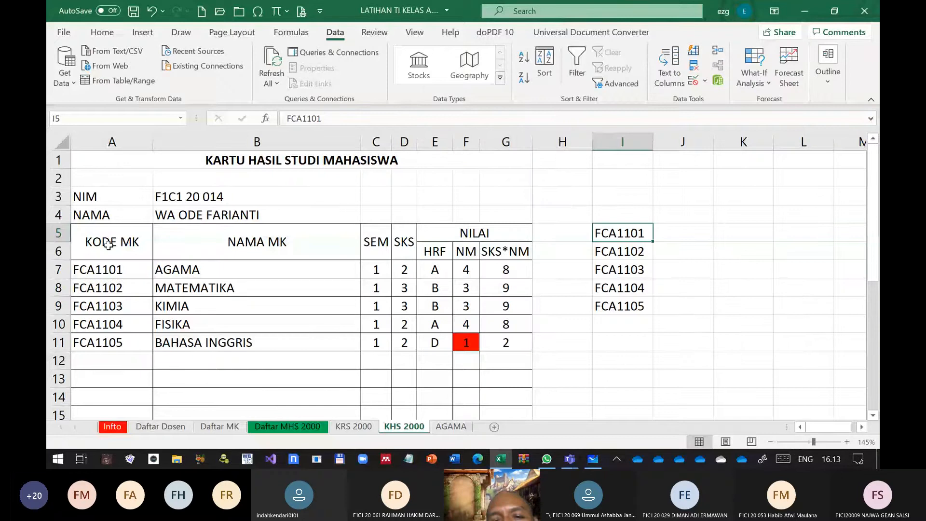
# Repeat the comma-delimited Text to Columns on A7:A11 with the output starting at I3, and clear the converted codes in I3:I9
pyautogui.click(103, 336)
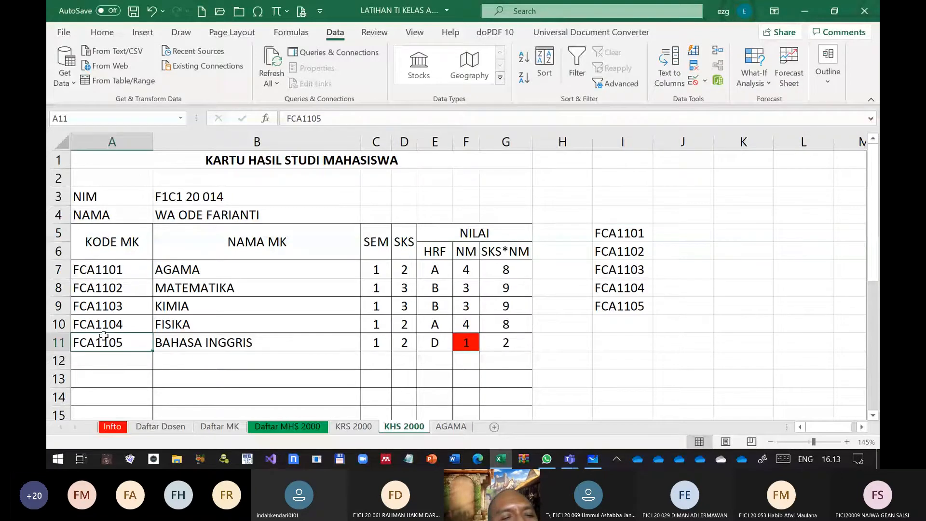
pyautogui.moveTo(107, 270); pyautogui.dragTo(107, 341)
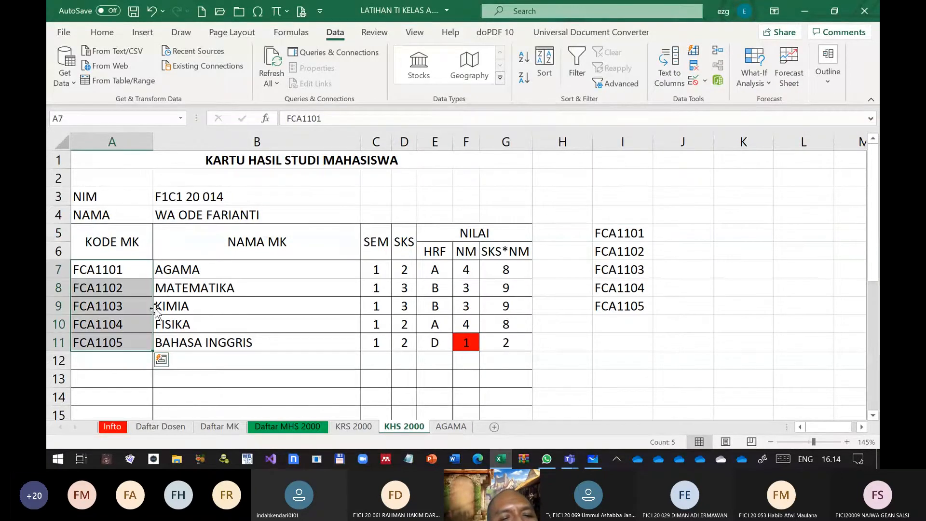
pyautogui.hotkey('alt', 'a', 'e')
pyautogui.click(688, 333)
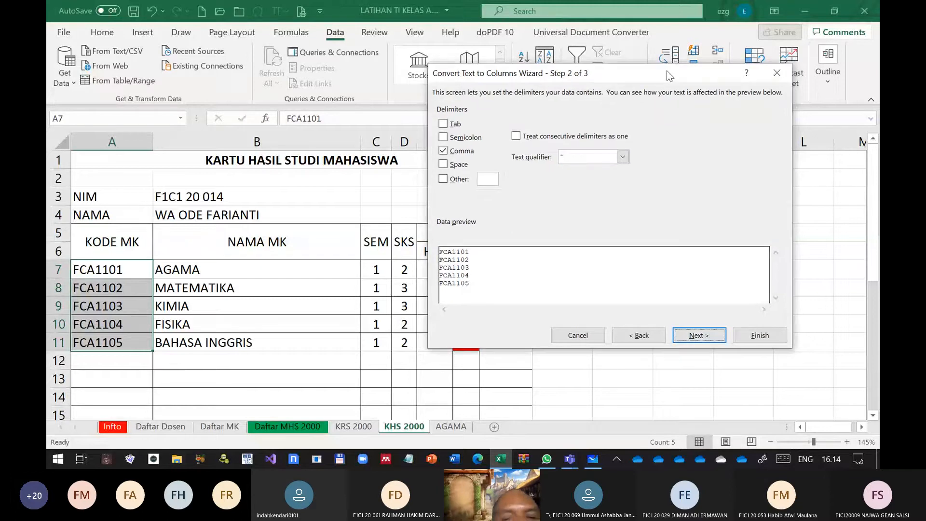
pyautogui.moveTo(670, 71); pyautogui.dragTo(336, 75)
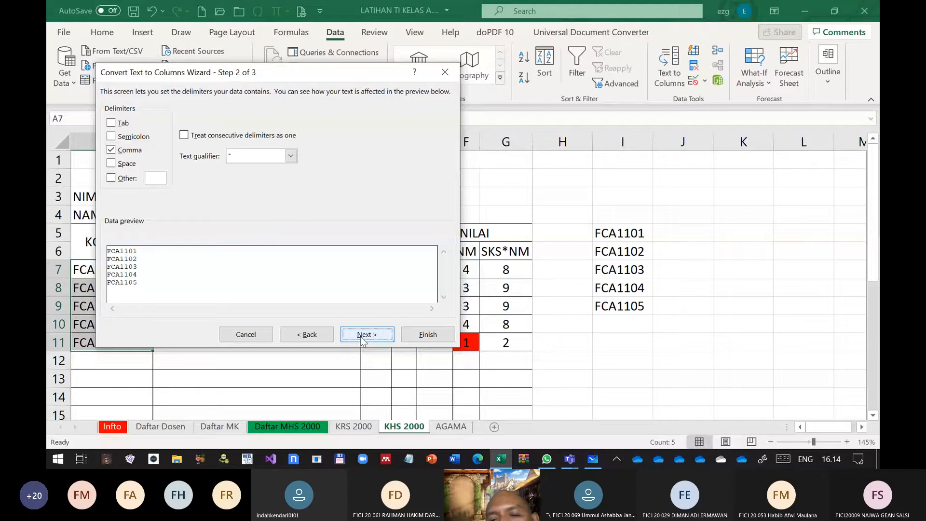
pyautogui.click(416, 334)
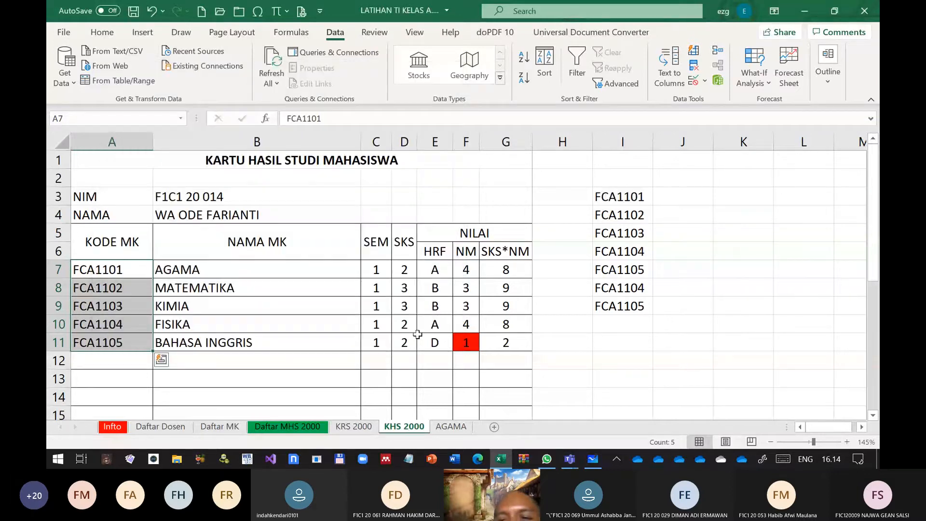
pyautogui.moveTo(623, 196); pyautogui.dragTo(638, 298)
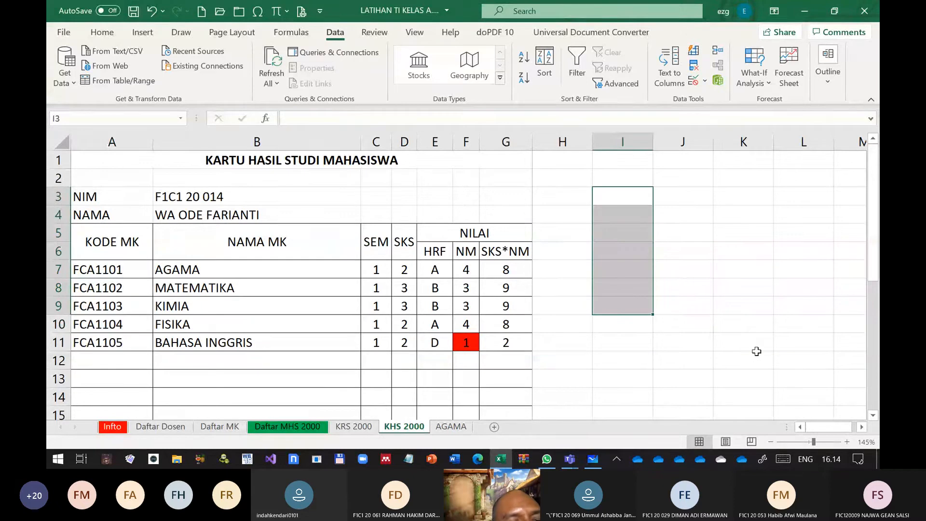
# Set up Text to Columns for A7:A11 with the Comma delimiter, consecutive delimiters treated as one, and the Text column format
pyautogui.moveTo(115, 270); pyautogui.dragTo(124, 343)
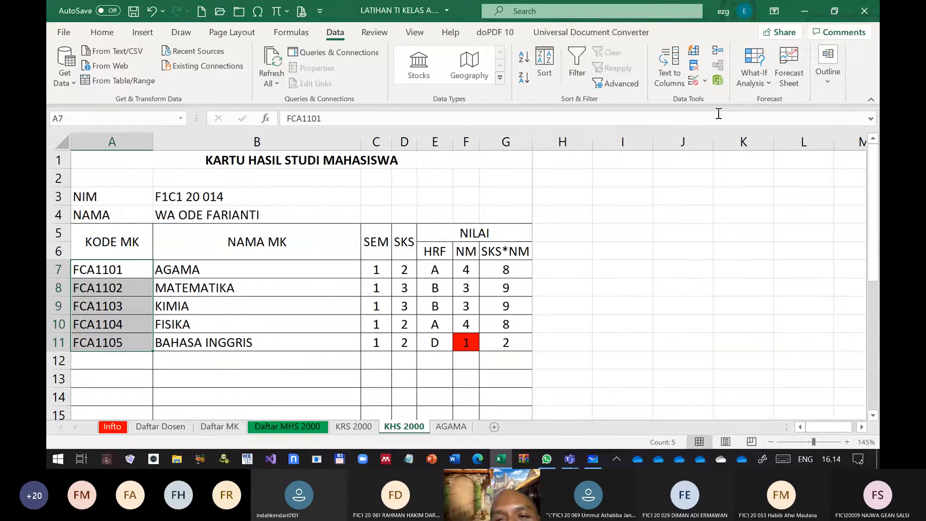
pyautogui.click(666, 72)
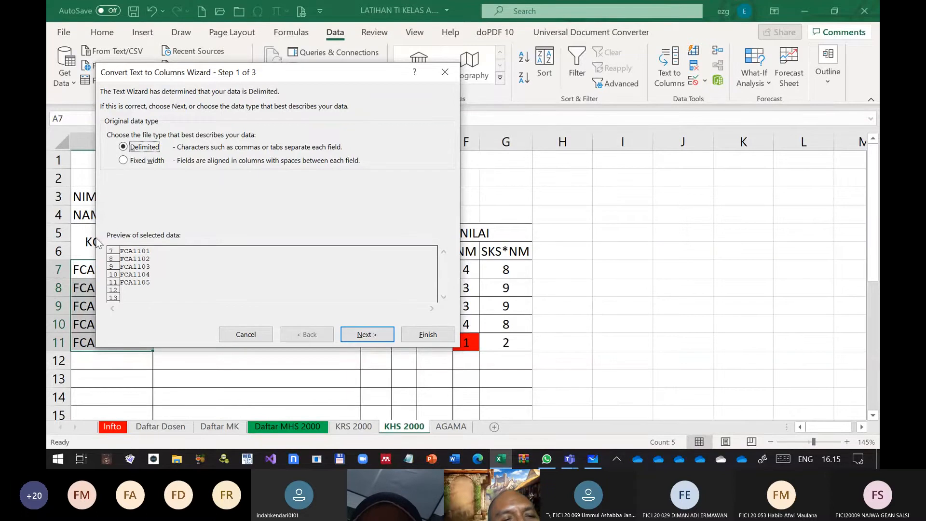
pyautogui.press('Return')
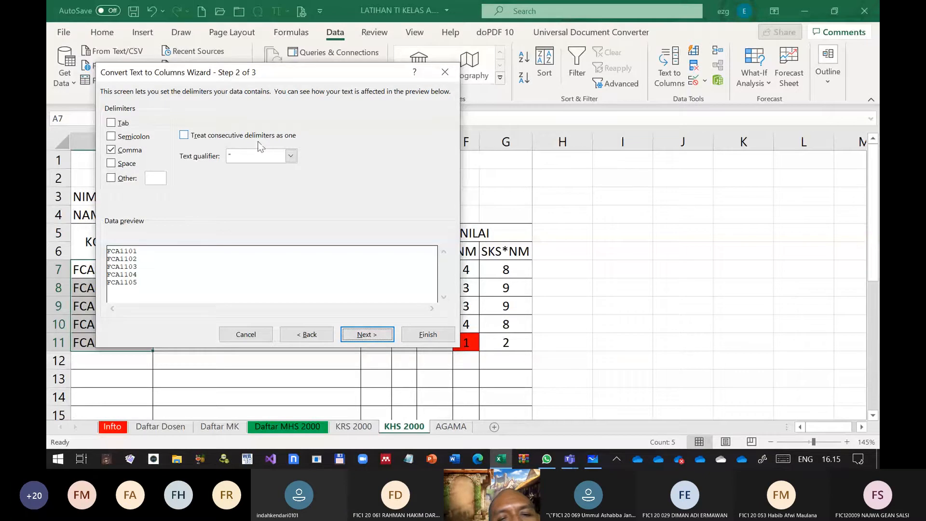
pyautogui.click(187, 137)
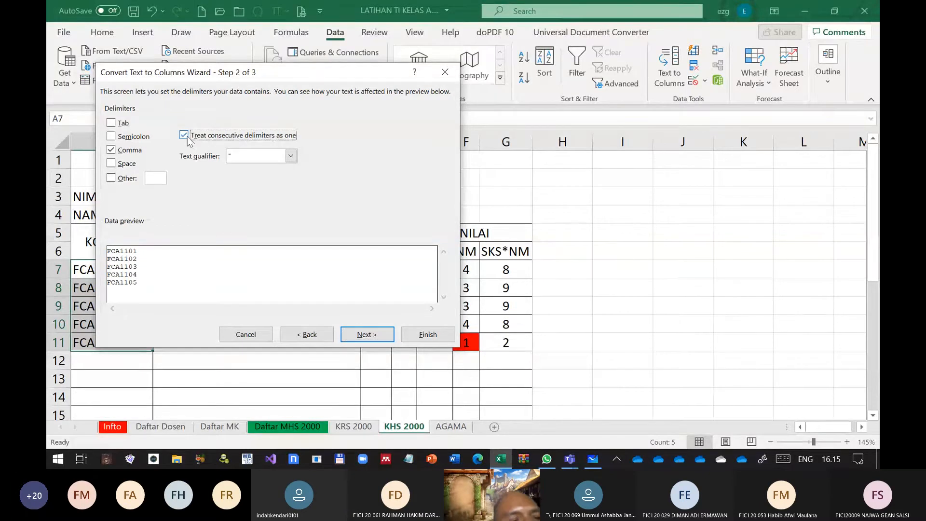
pyautogui.click(362, 334)
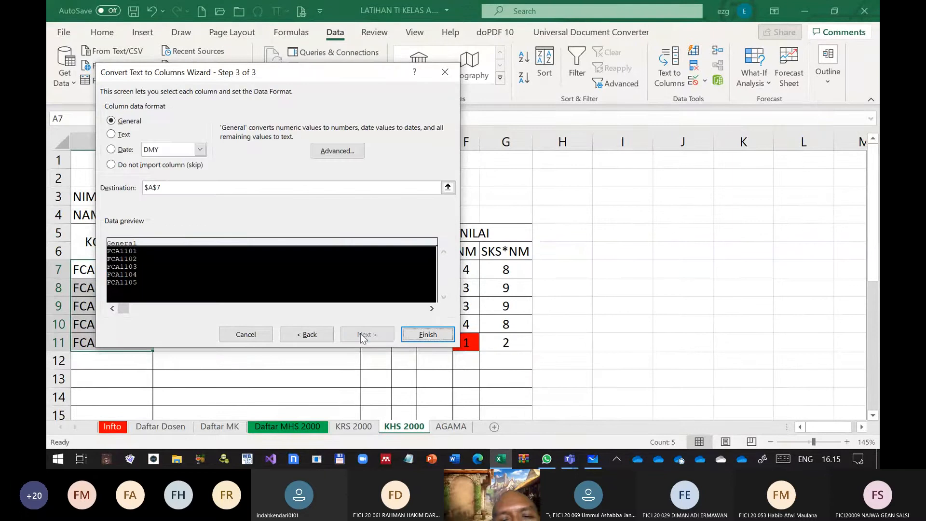
pyautogui.click(127, 134)
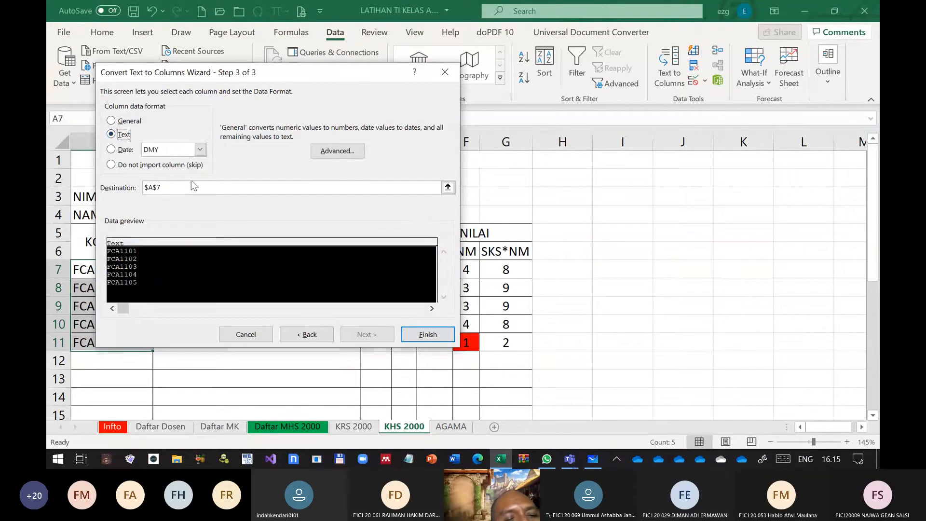
# Set the conversion's destination to H2, accept the advanced text import settings, and finish the conversion
pyautogui.click(257, 187)
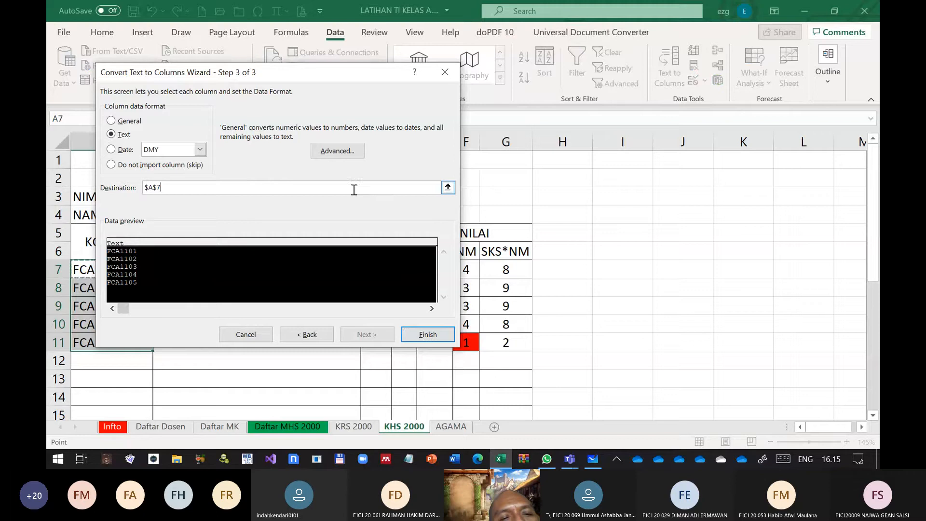
pyautogui.press('BackSpace')
pyautogui.press('BackSpace')
pyautogui.press('BackSpace')
pyautogui.press('BackSpace')
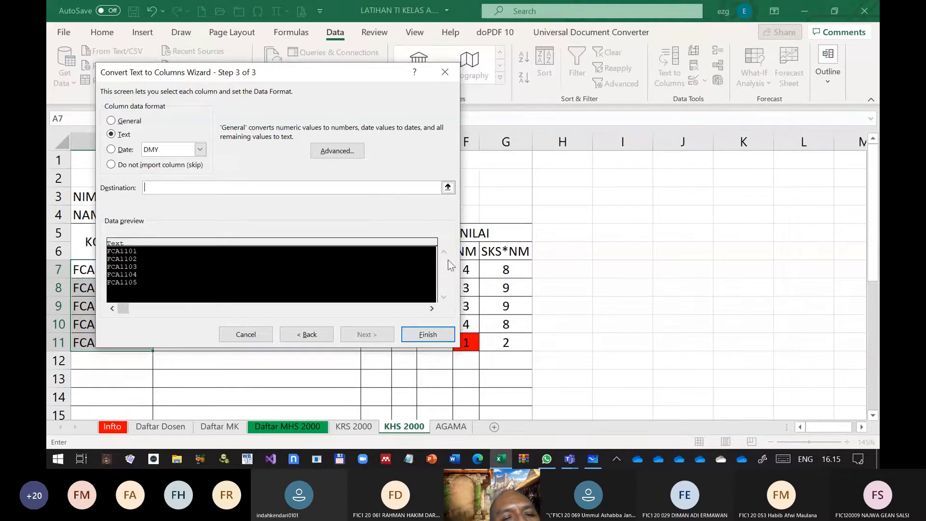
pyautogui.click(573, 178)
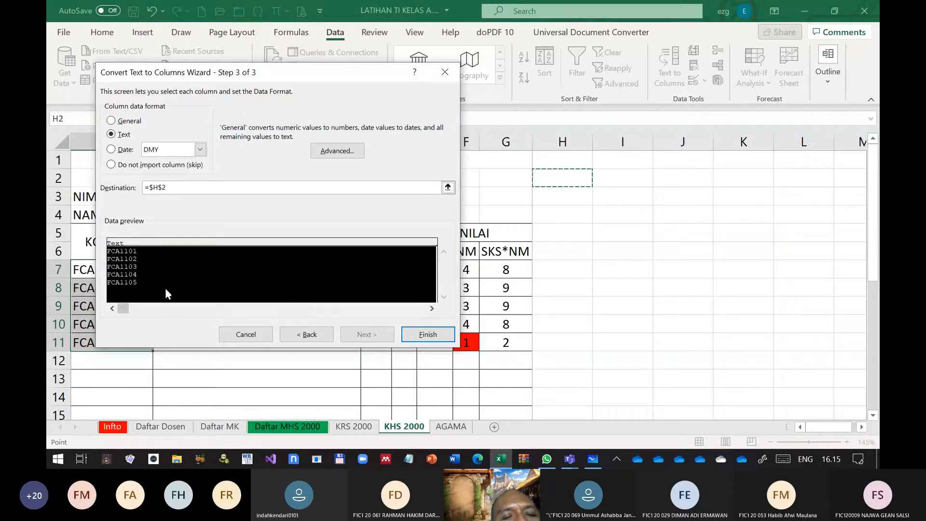
pyautogui.click(137, 269)
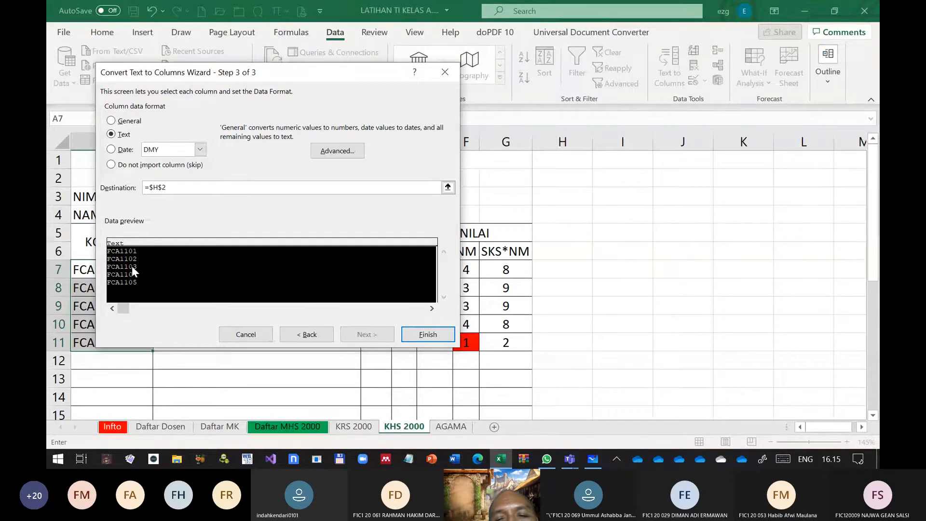
pyautogui.click(332, 155)
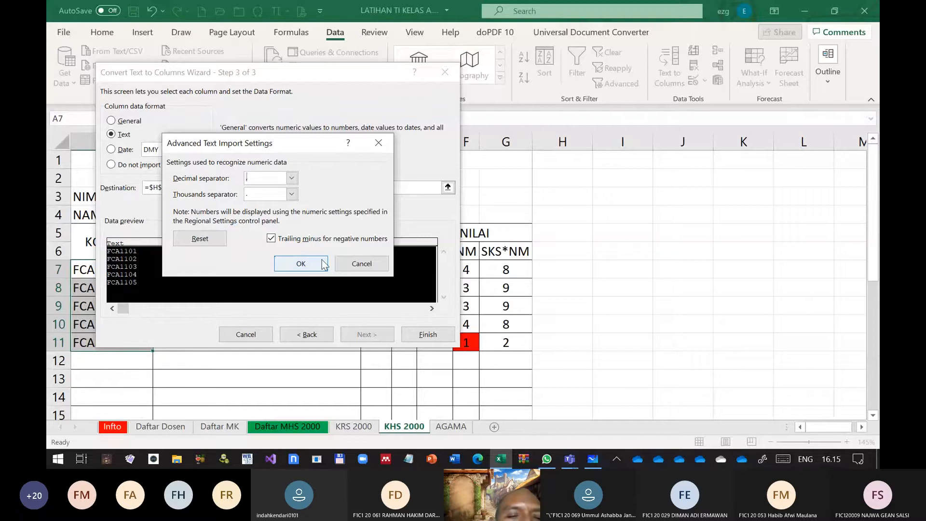
pyautogui.click(301, 263)
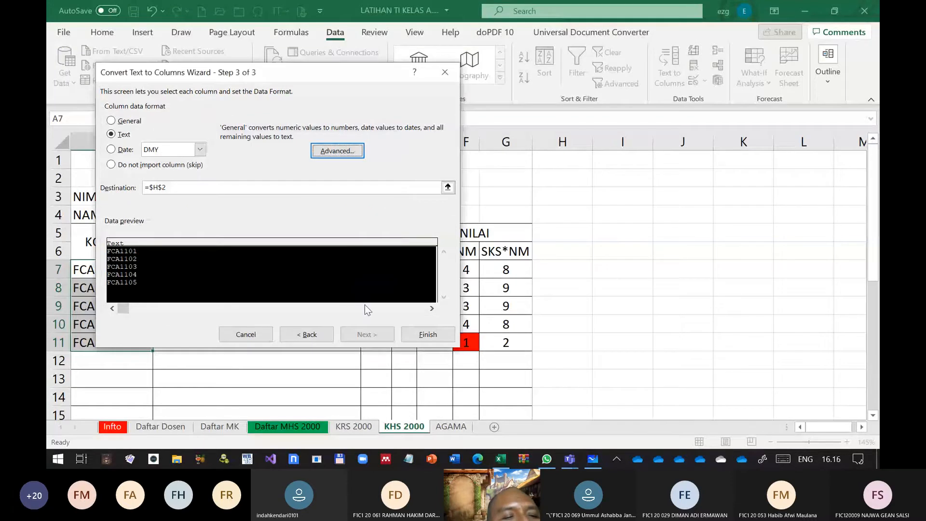
pyautogui.click(428, 340)
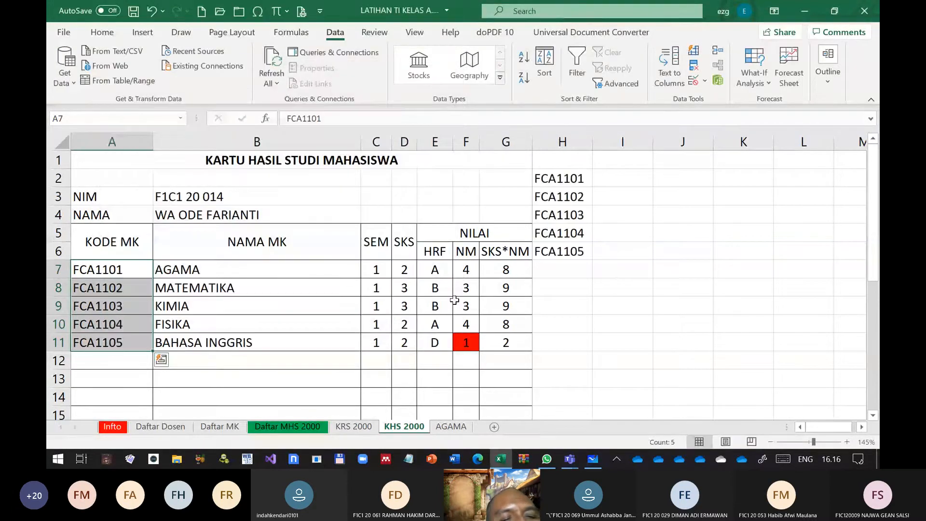
# Clear the converted course codes from H2:H6
pyautogui.click(570, 194)
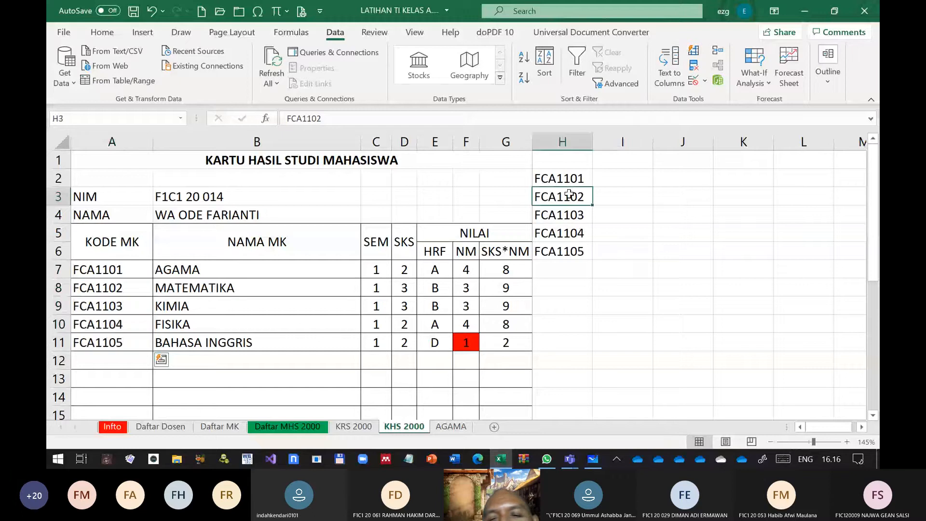
pyautogui.moveTo(621, 307); pyautogui.dragTo(581, 307)
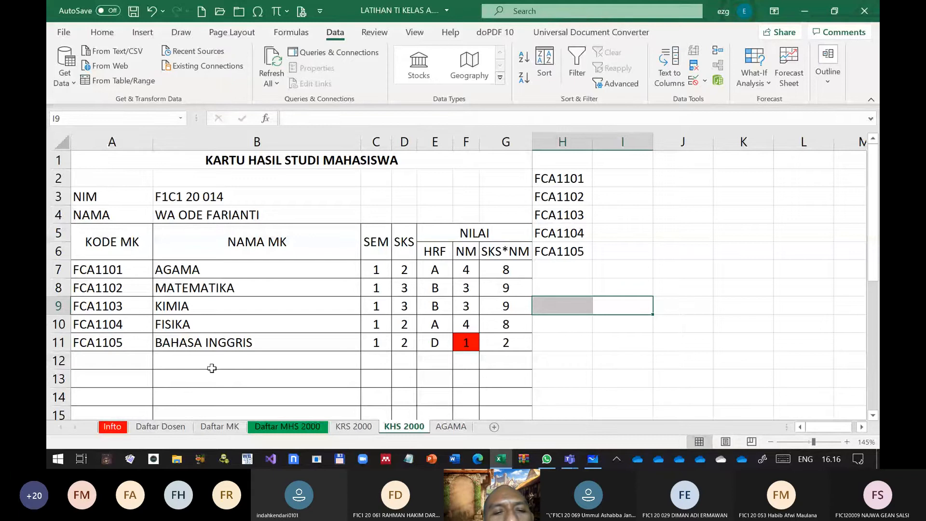
pyautogui.moveTo(122, 270); pyautogui.dragTo(208, 273)
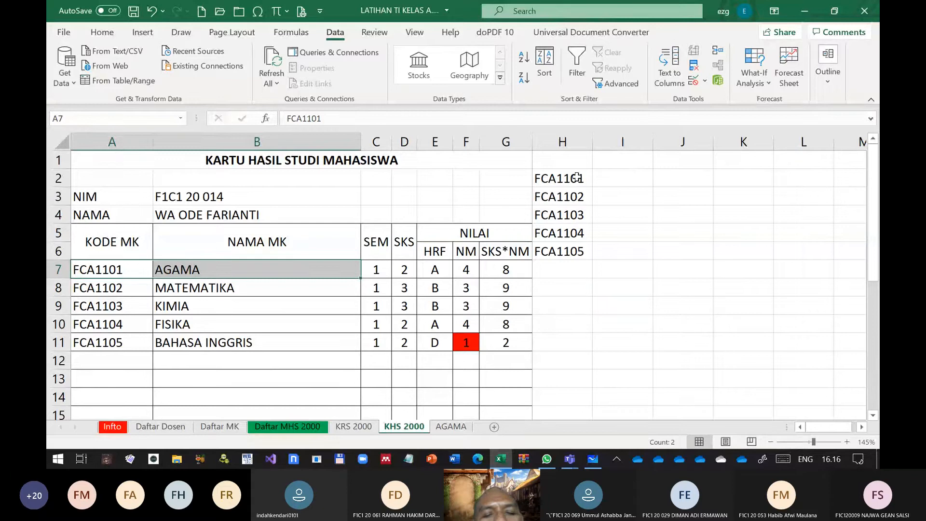
pyautogui.moveTo(574, 174); pyautogui.dragTo(587, 256)
pyautogui.press('Delete')
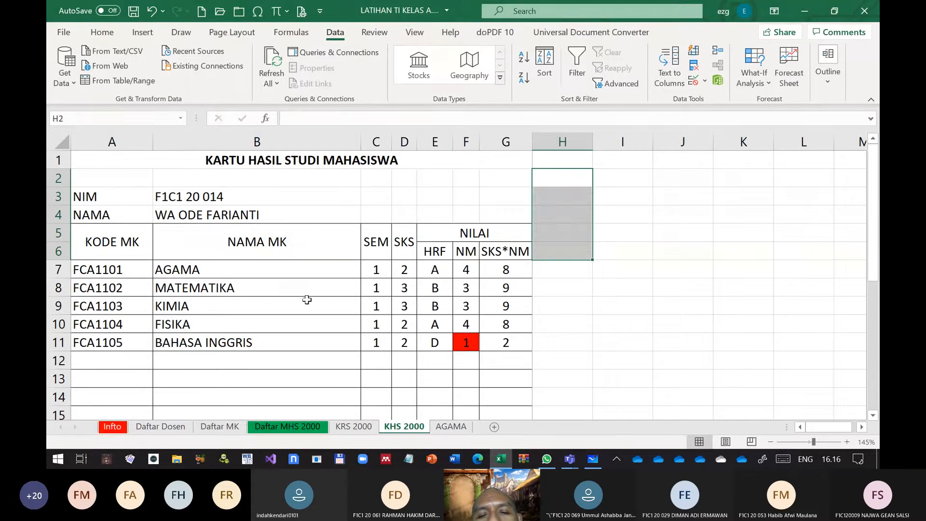
# Try to run Text to Columns on the two-column range A7:B7
pyautogui.moveTo(301, 317); pyautogui.dragTo(294, 311)
pyautogui.moveTo(117, 268); pyautogui.dragTo(192, 269)
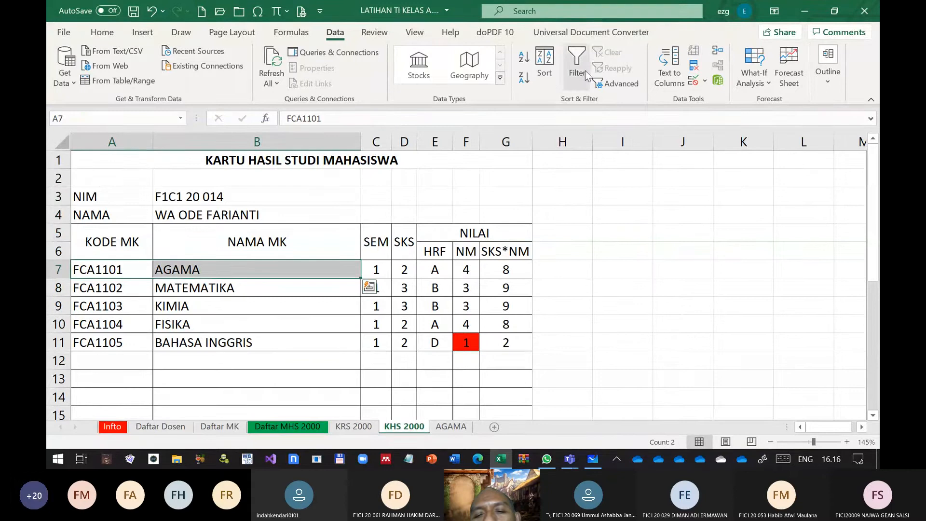
pyautogui.click(670, 73)
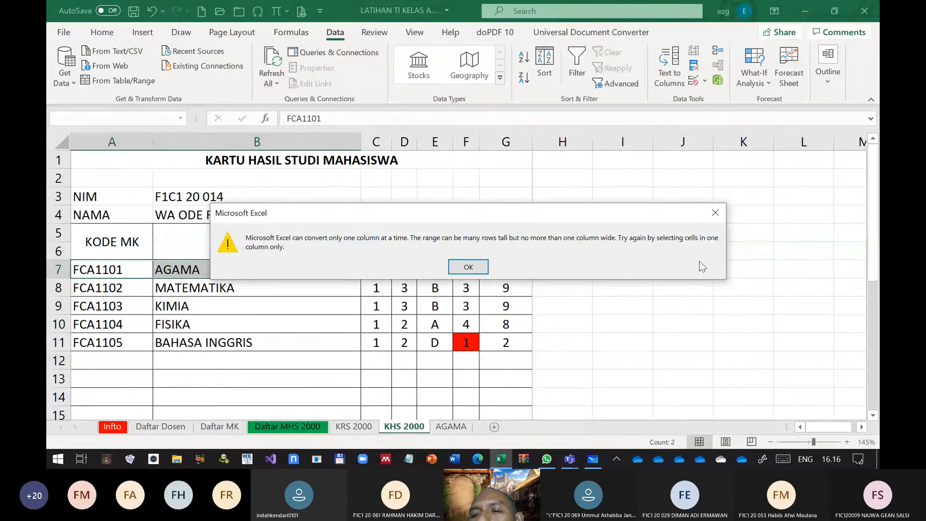
pyautogui.click(484, 265)
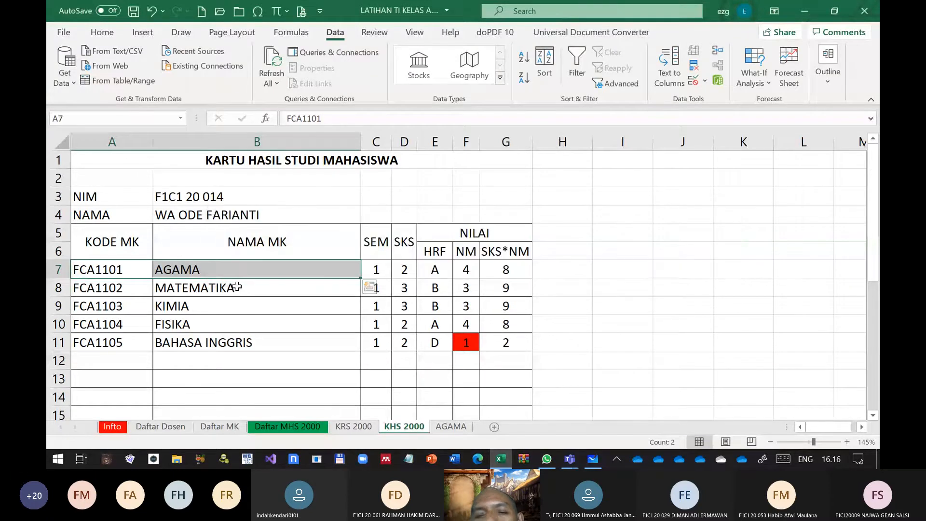
pyautogui.click(217, 303)
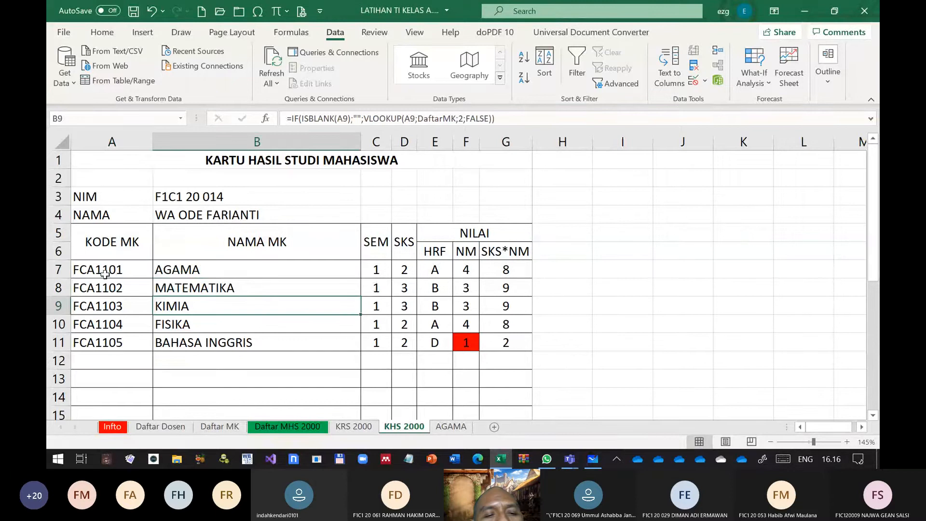
# Try Flash Fill on the course codes in A7:A11
pyautogui.moveTo(105, 270); pyautogui.dragTo(111, 338)
pyautogui.click(111, 337)
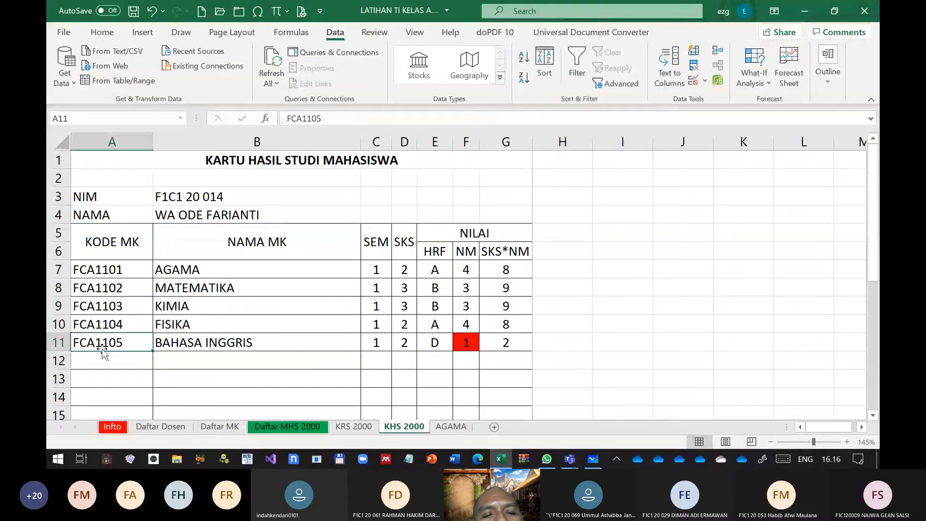
pyautogui.moveTo(104, 270); pyautogui.dragTo(100, 344)
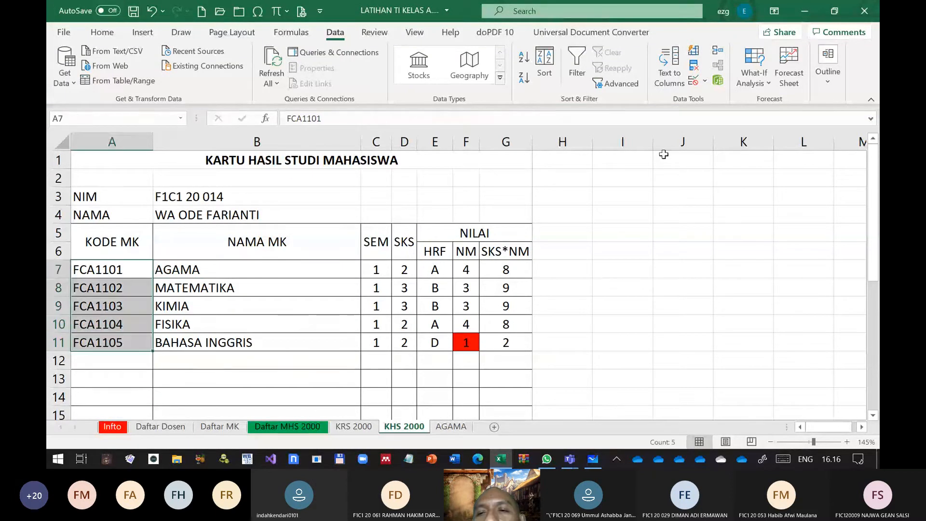
pyautogui.click(694, 50)
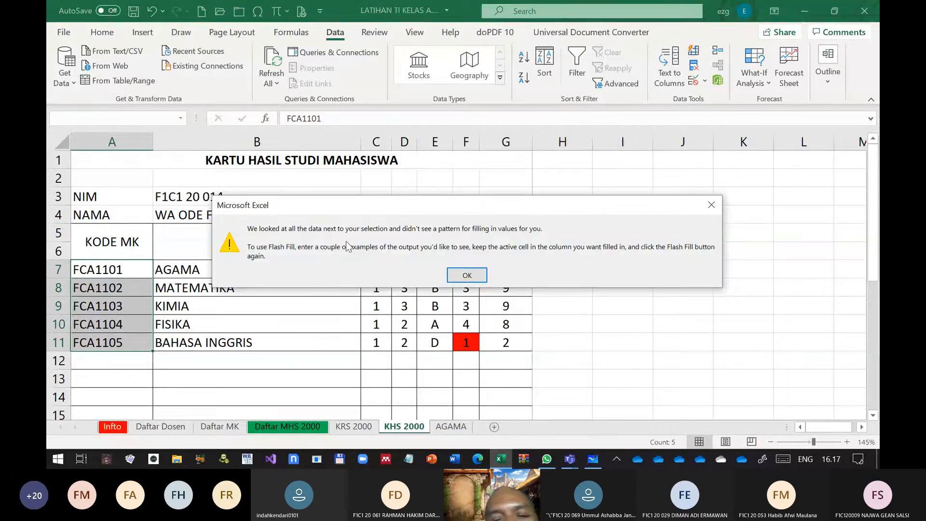
pyautogui.click(465, 276)
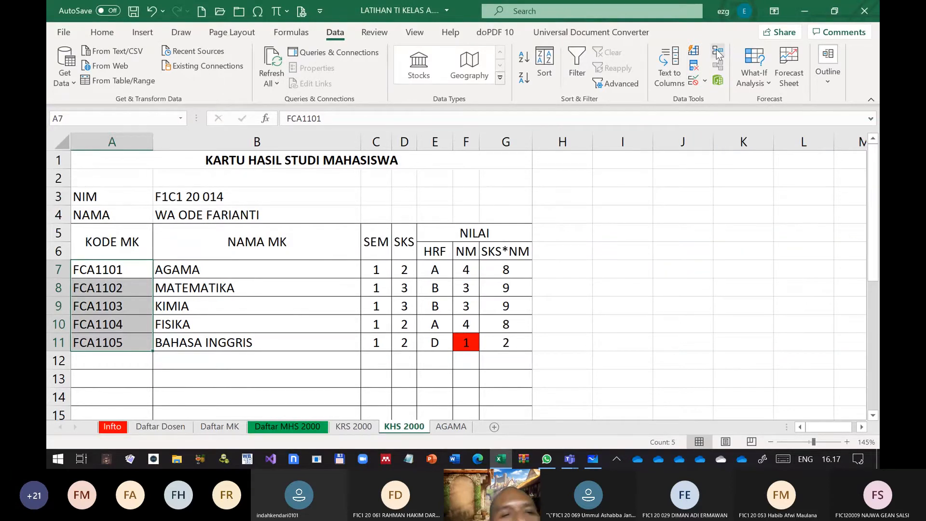
pyautogui.click(678, 79)
pyautogui.moveTo(291, 73); pyautogui.dragTo(497, 74)
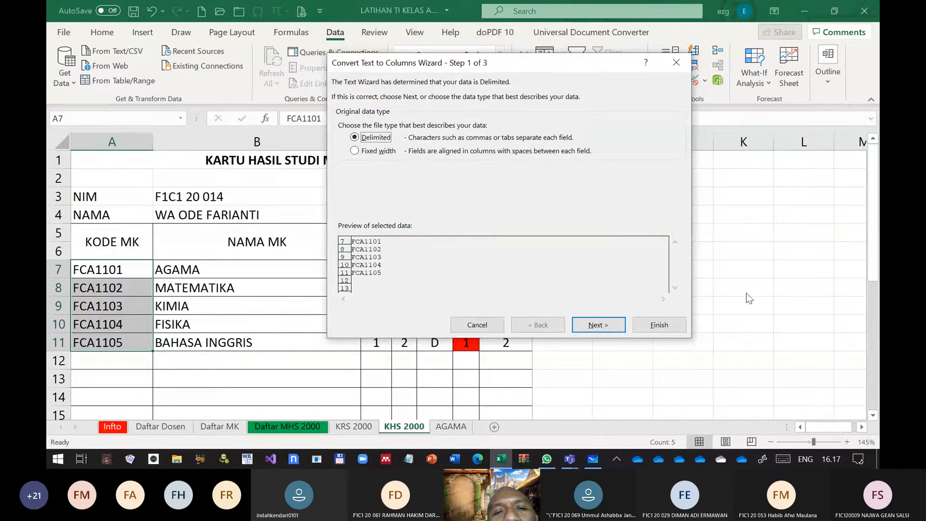
pyautogui.press('Escape')
pyautogui.click(622, 232)
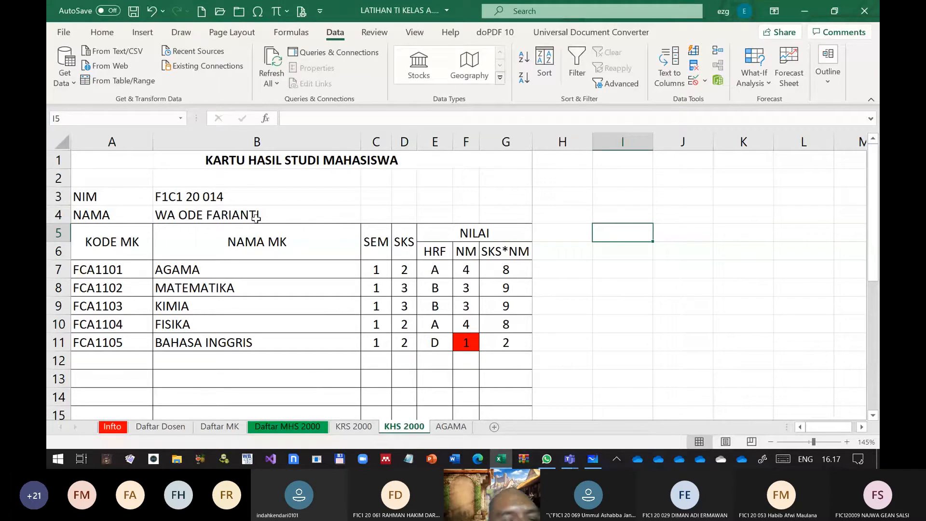
# Protect the KHS 2000 sheet with a password, disallowing selection of both locked and unlocked cells
pyautogui.click(375, 33)
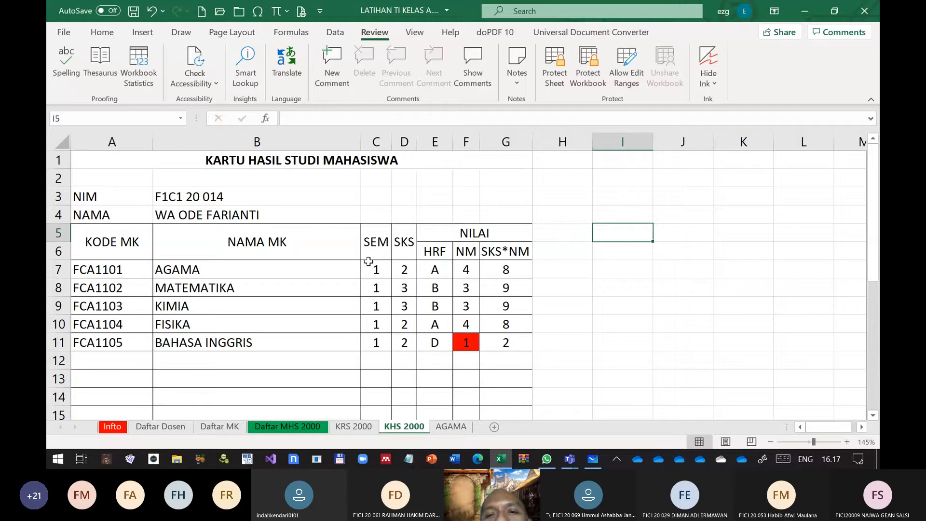
pyautogui.click(553, 76)
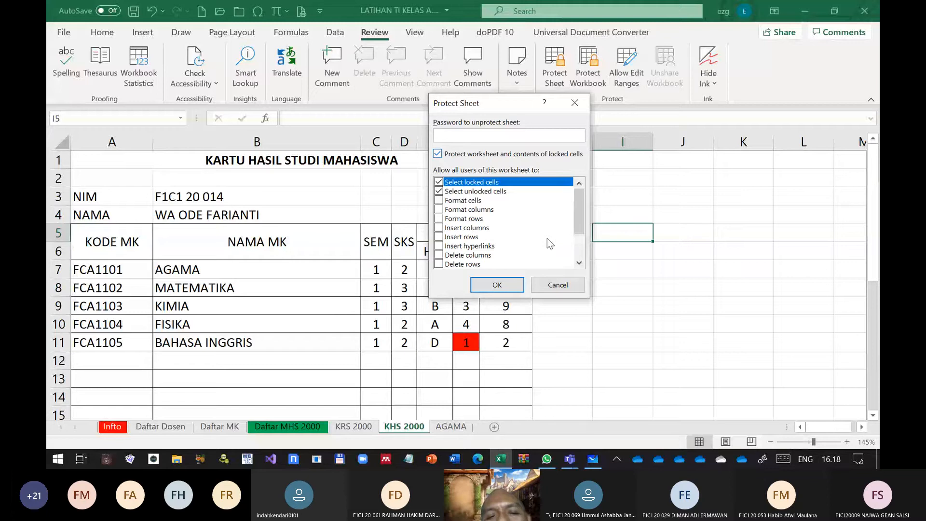
pyautogui.click(439, 182)
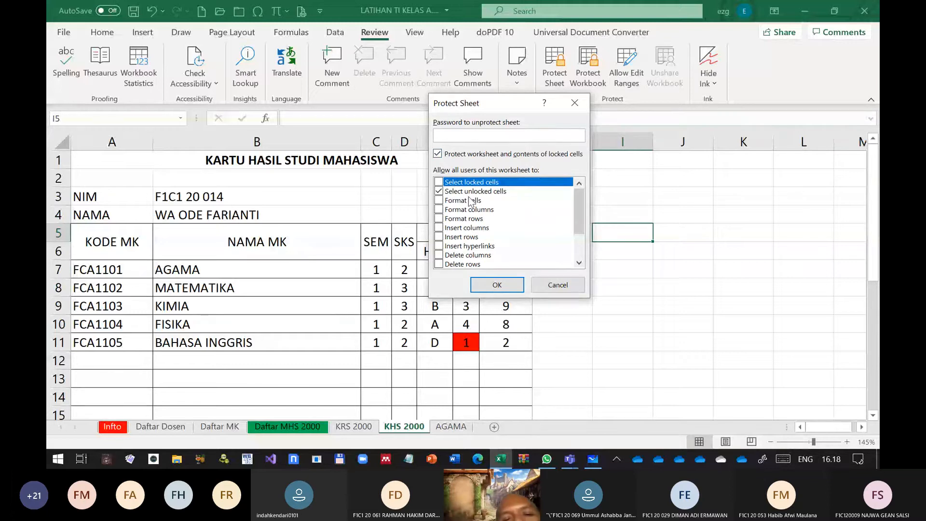
pyautogui.click(499, 192)
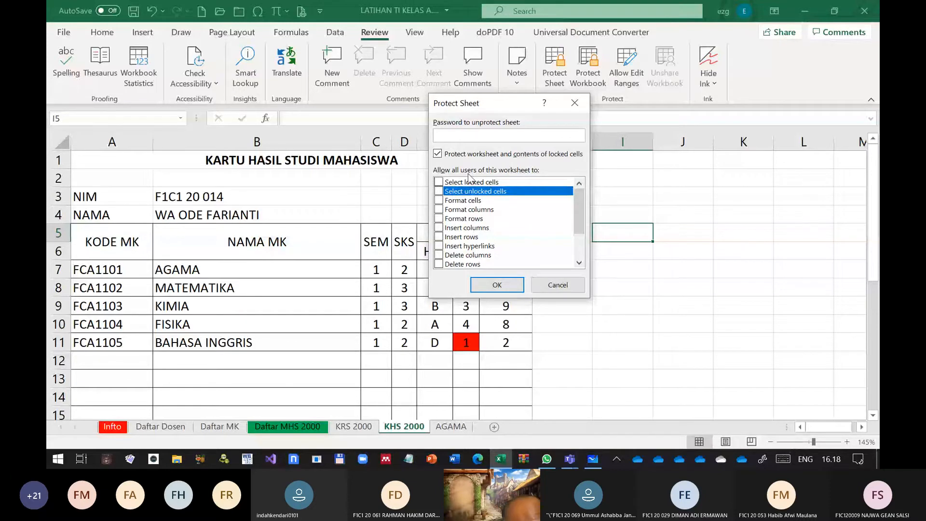
pyautogui.write('1')
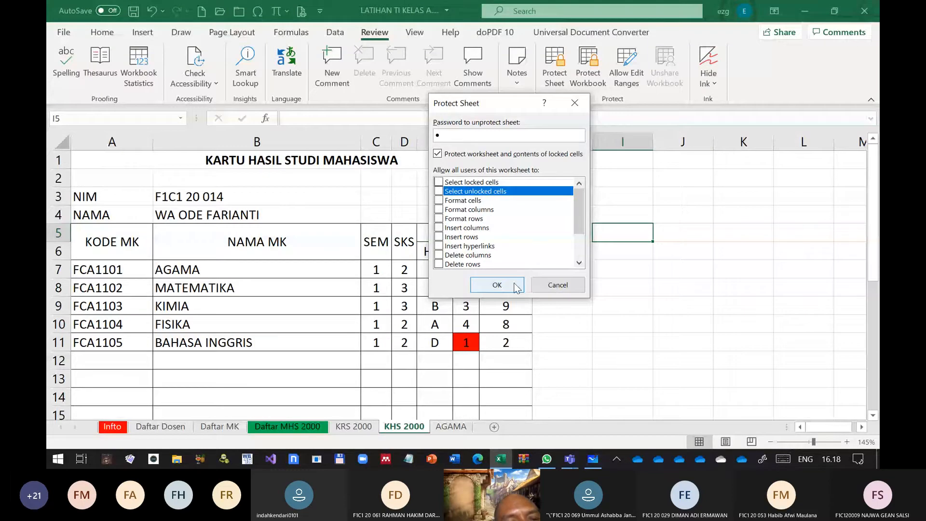
pyautogui.click(506, 285)
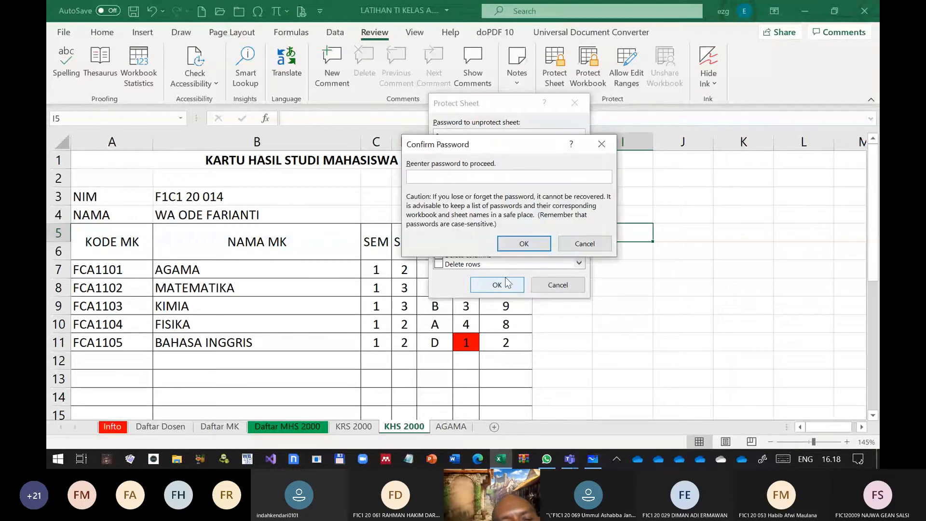
pyautogui.click(515, 241)
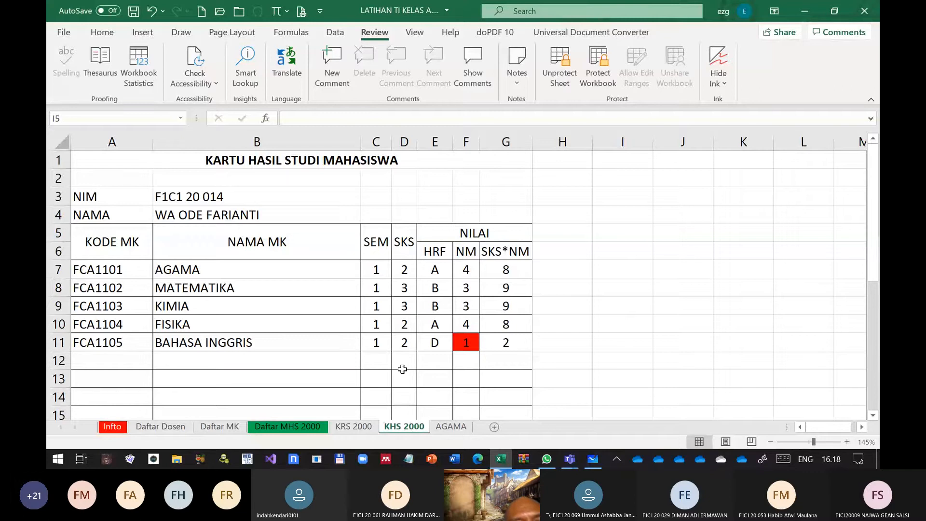
# Test editing on the Daftar MK sheet by entering HGJGJHG in D8, and discard the entry
pyautogui.click(220, 427)
pyautogui.press('Up')
pyautogui.press('Up')
pyautogui.press('Up')
pyautogui.press('Up')
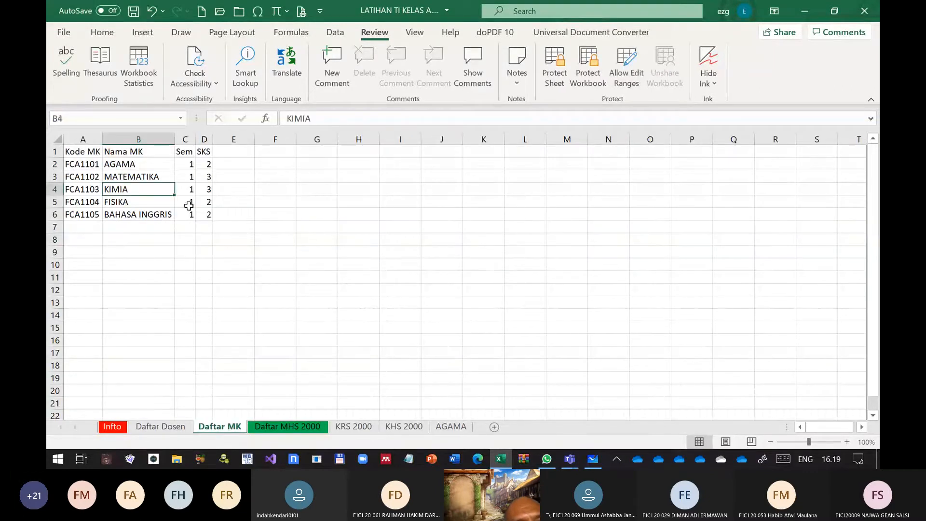
pyautogui.click(189, 206)
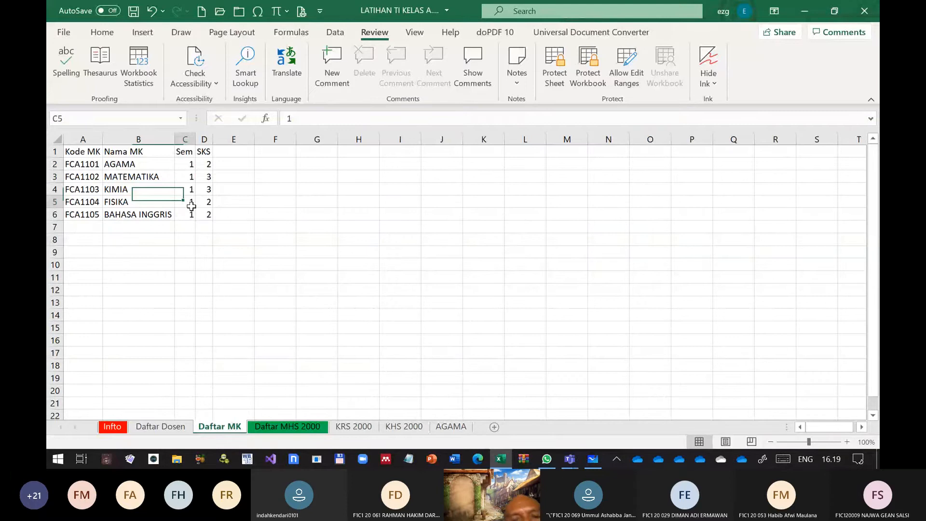
pyautogui.moveTo(233, 191); pyautogui.dragTo(232, 202)
pyautogui.click(205, 239)
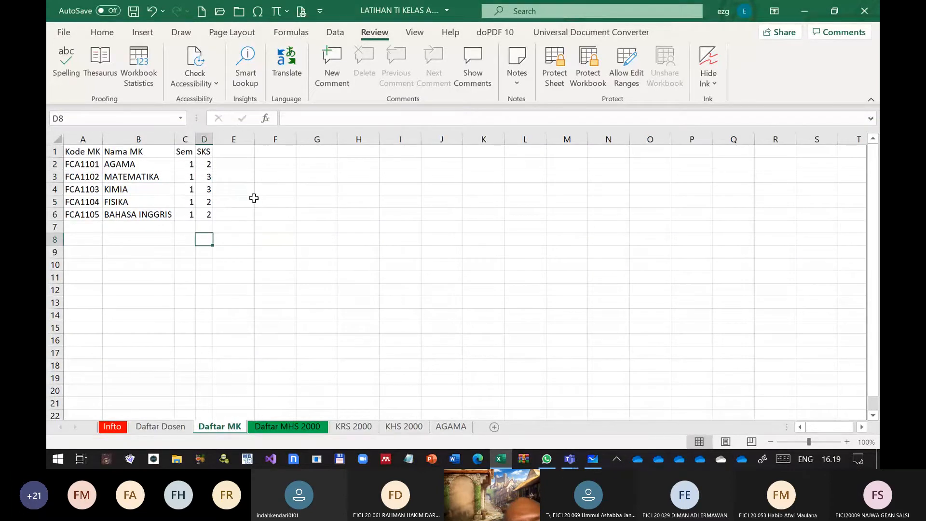
pyautogui.write('HGJGJHG')
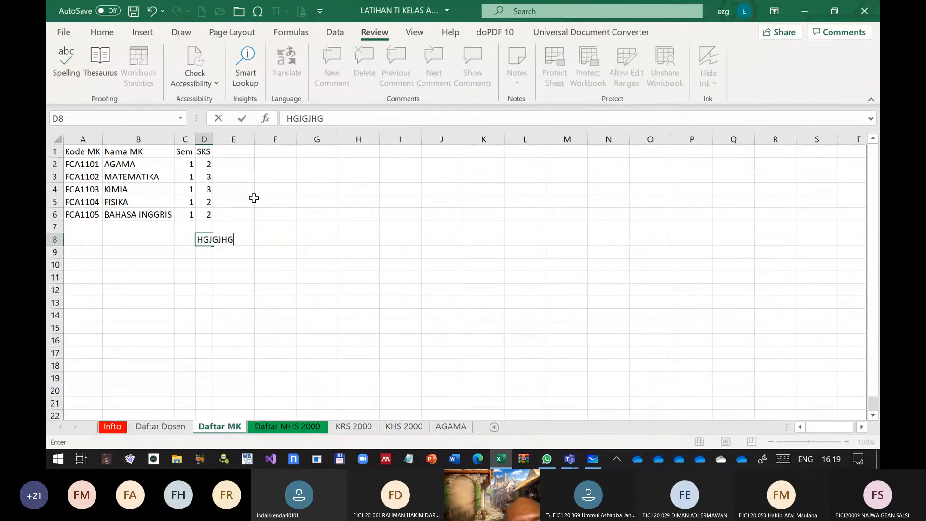
pyautogui.press('Escape')
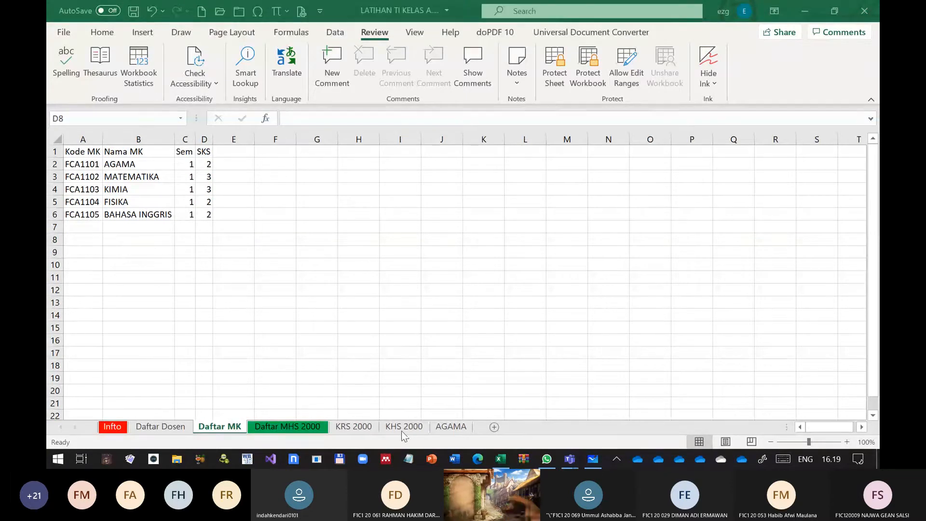
# Test cell selection on the KRS 2000 sheet, including B8 and the course rows B9:C11
pyautogui.click(355, 426)
pyautogui.click(355, 426)
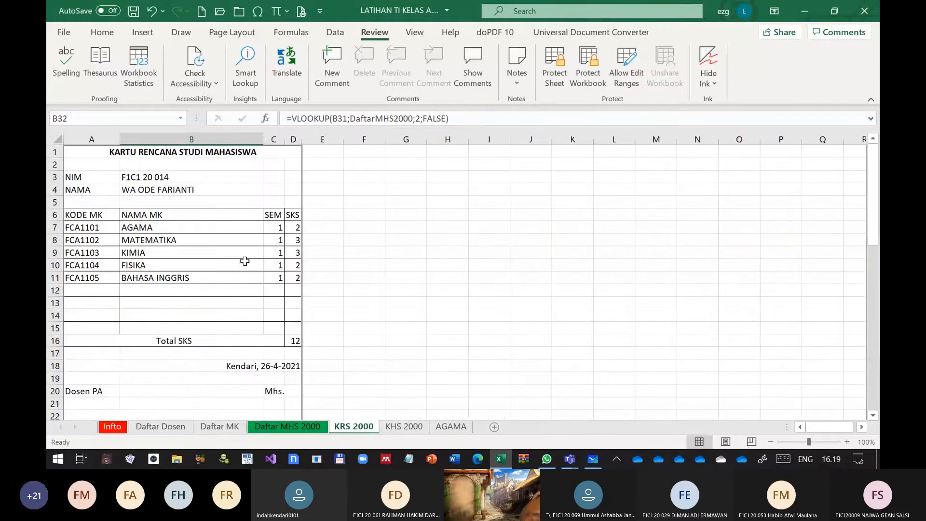
pyautogui.moveTo(234, 316); pyautogui.dragTo(240, 346)
pyautogui.click(231, 246)
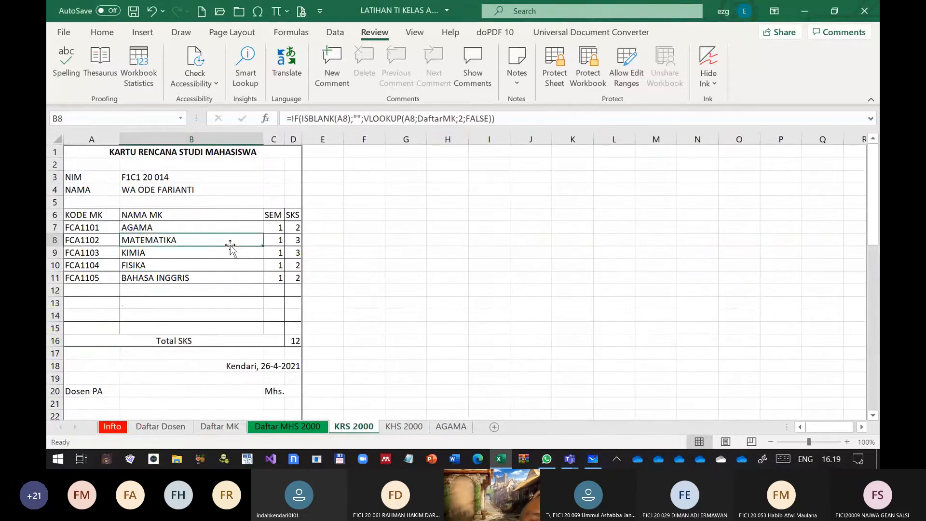
pyautogui.moveTo(230, 247); pyautogui.dragTo(282, 284)
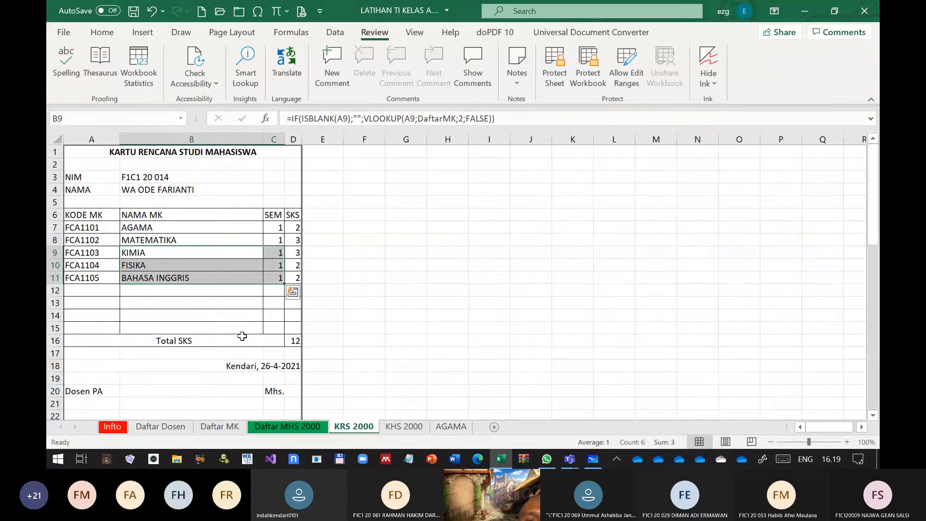
# Remove the protection from the KHS 2000 sheet by entering the sheet password
pyautogui.click(401, 425)
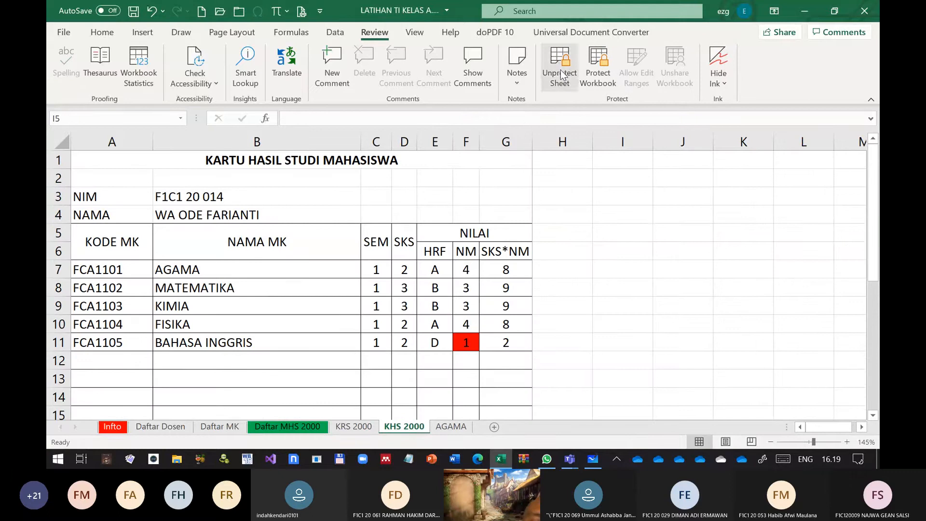
pyautogui.click(561, 75)
pyautogui.write('1')
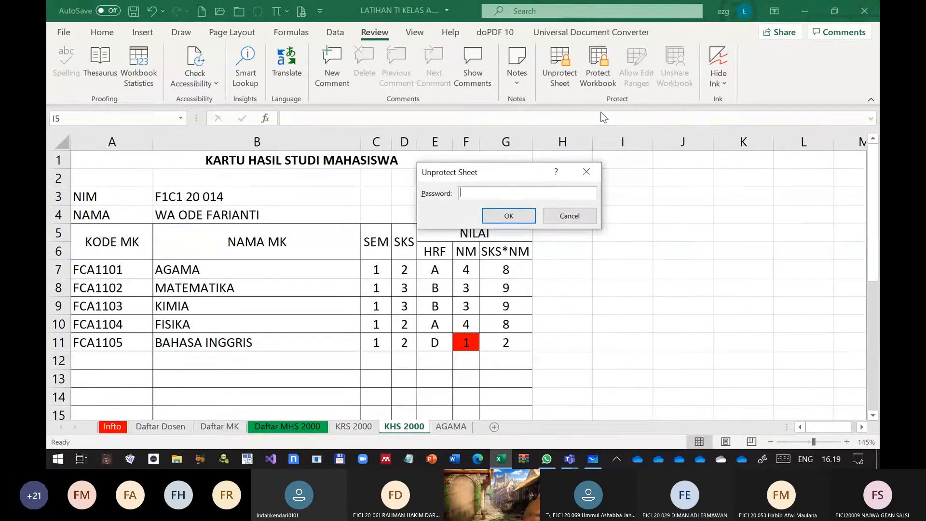
pyautogui.click(510, 217)
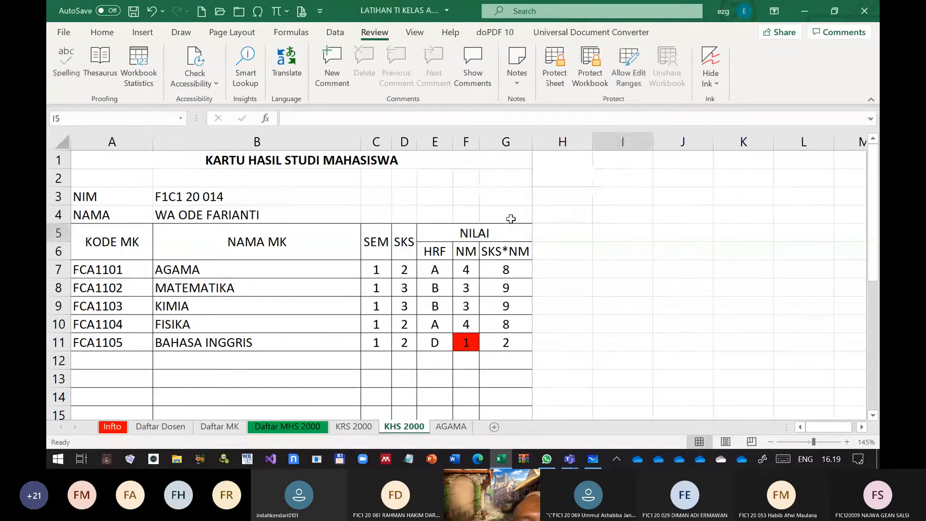
# Test cell selection in the NM column of the KHS 2000 sheet, from F7 to F10
pyautogui.click(466, 306)
pyautogui.click(475, 273)
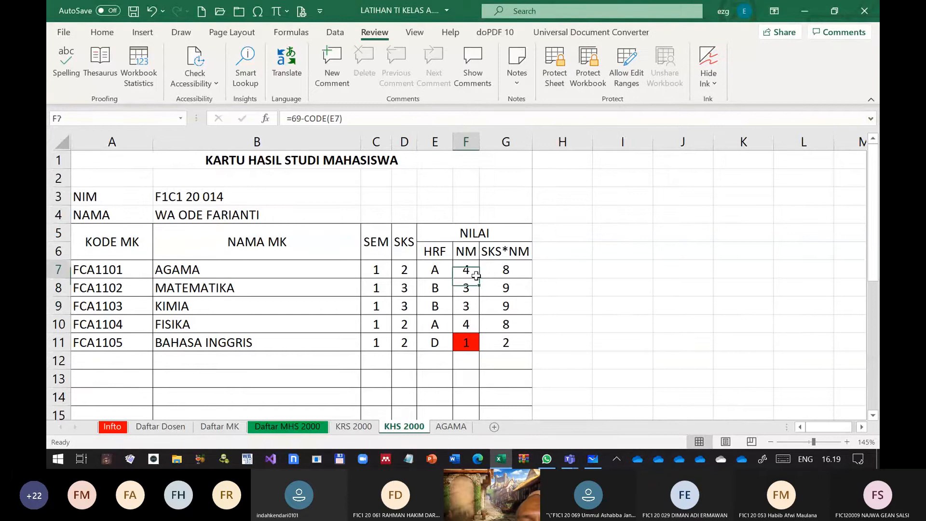
pyautogui.moveTo(476, 276); pyautogui.dragTo(471, 290)
pyautogui.click(472, 320)
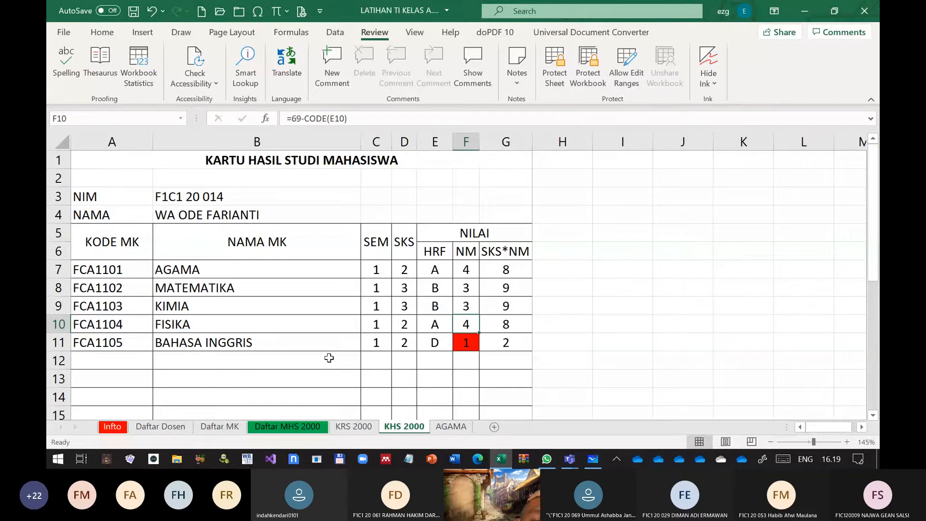
# Protect the workbook structure with a password, confirm the password, and save the workbook
pyautogui.click(592, 75)
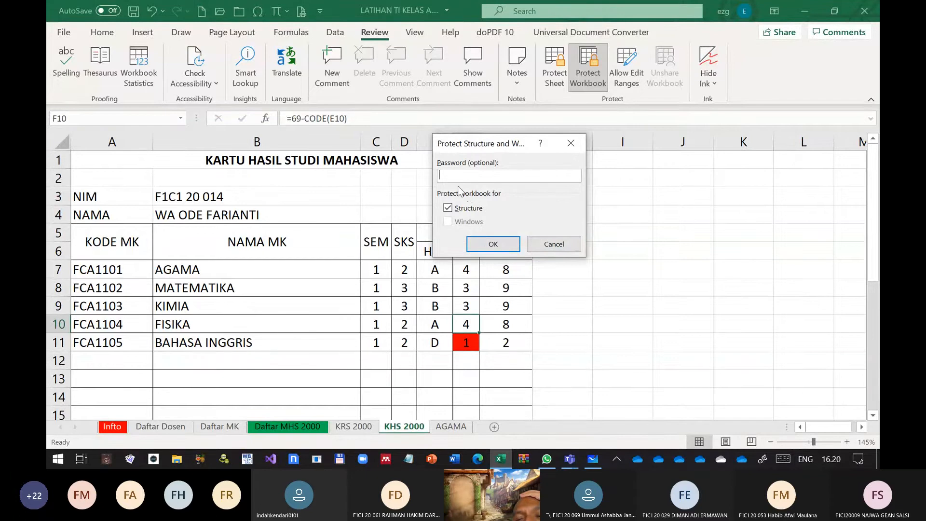
pyautogui.write('1')
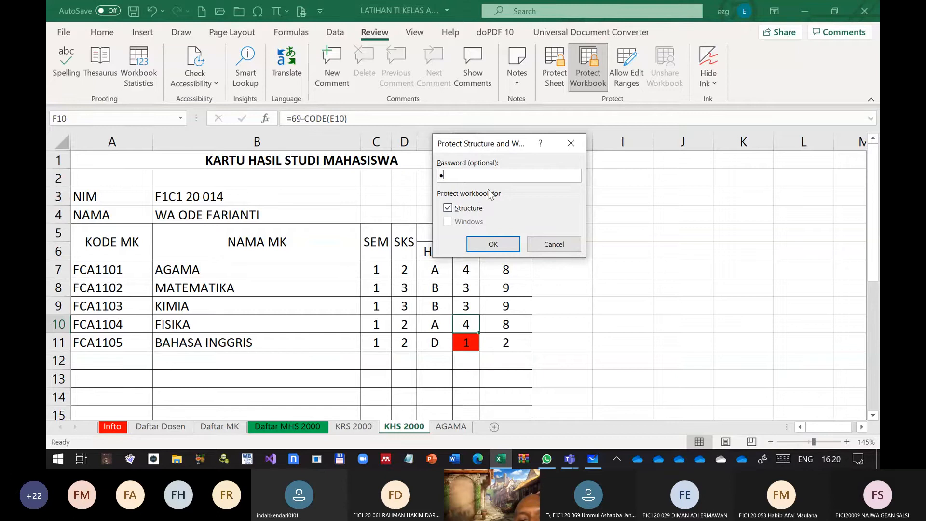
pyautogui.click(487, 243)
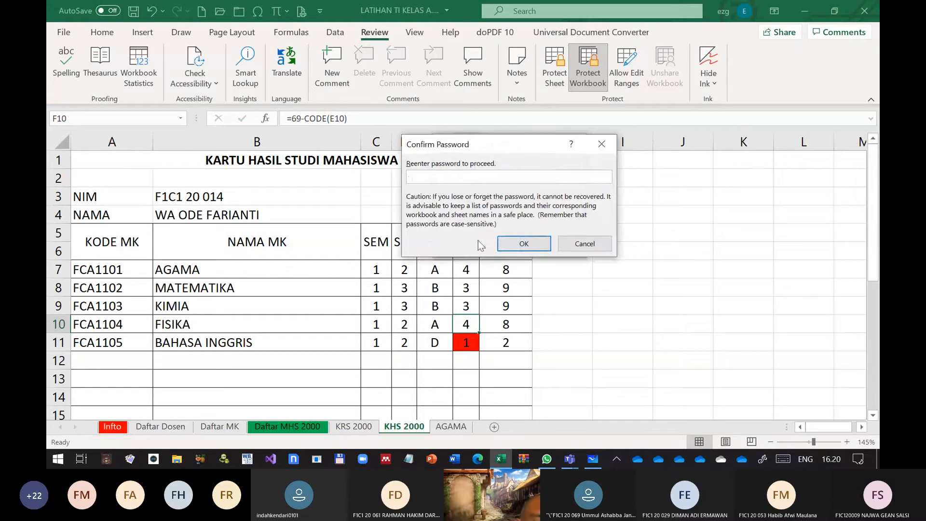
pyautogui.write('1')
pyautogui.click(521, 244)
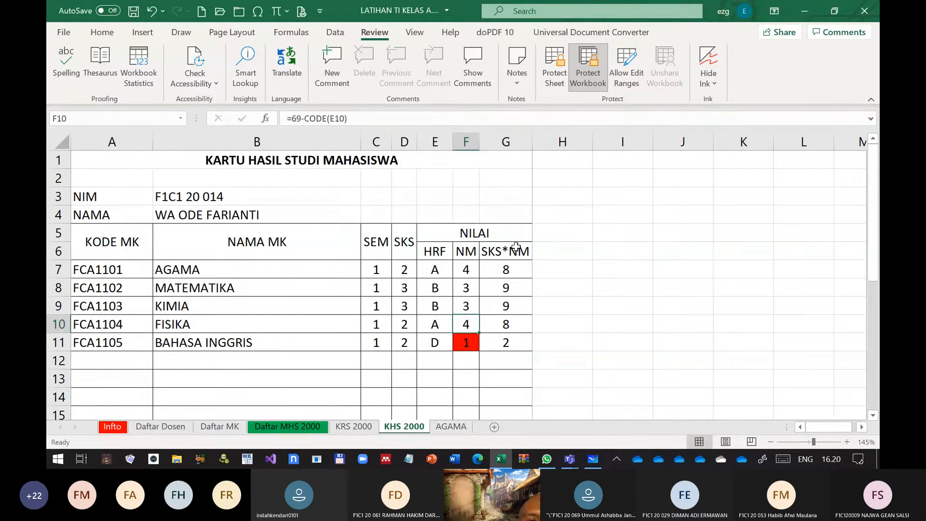
pyautogui.click(134, 10)
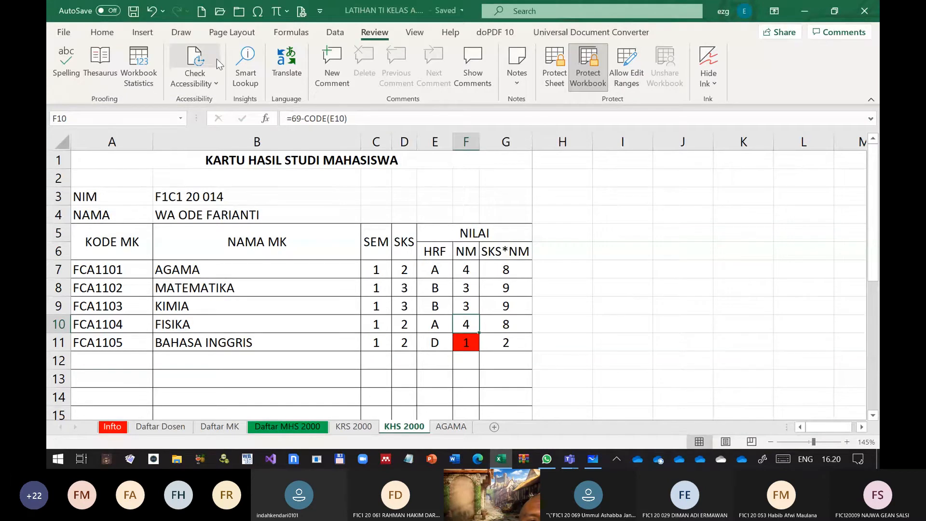
# Close the workbook and reopen LATIHAN TI KELAS A.xlsx from the recent files
pyautogui.hotkey('ctrl', 'w')
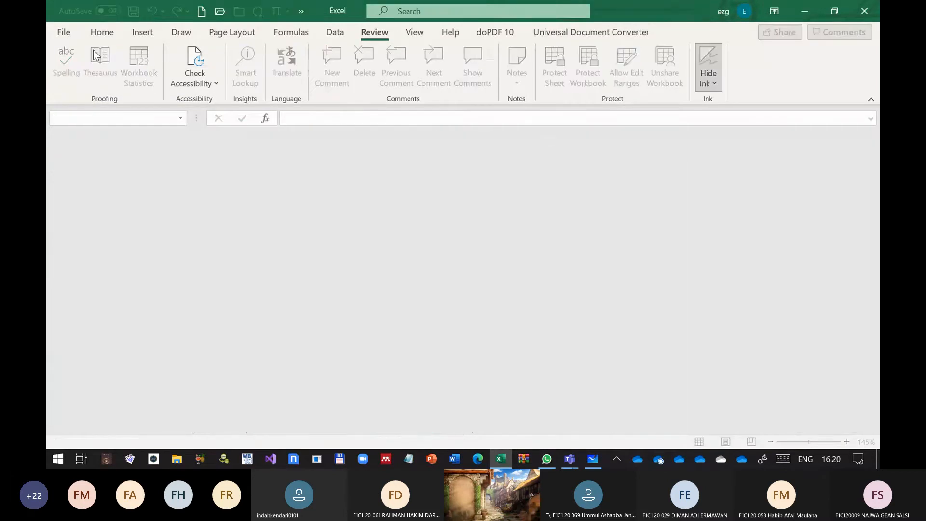
pyautogui.click(65, 30)
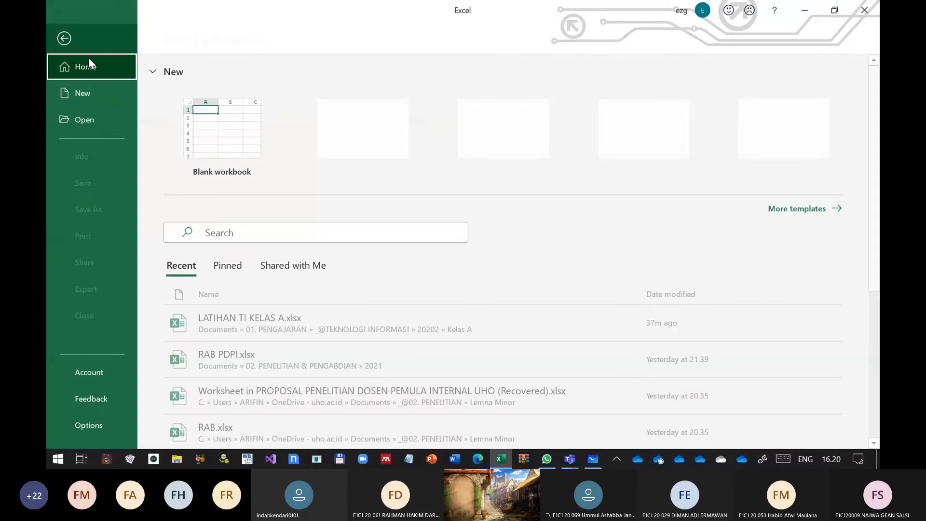
pyautogui.click(227, 321)
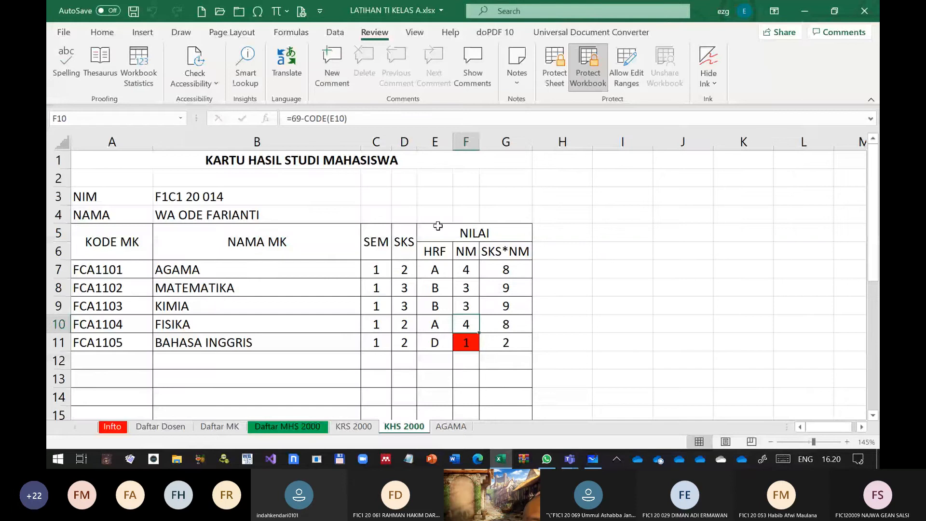
# Try changing the FISIKA letter grade in E10 to B on the KHS 2000 sheet, and undo the change
pyautogui.click(443, 268)
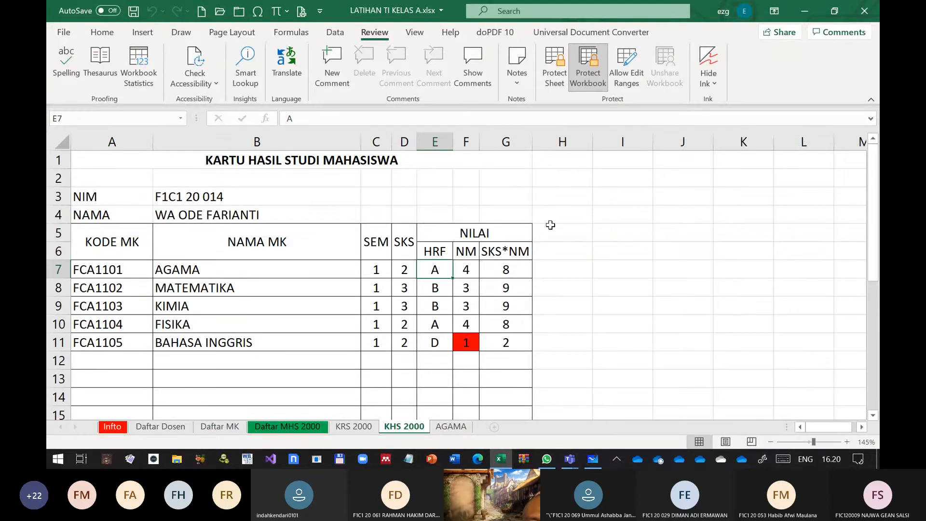
pyautogui.click(451, 322)
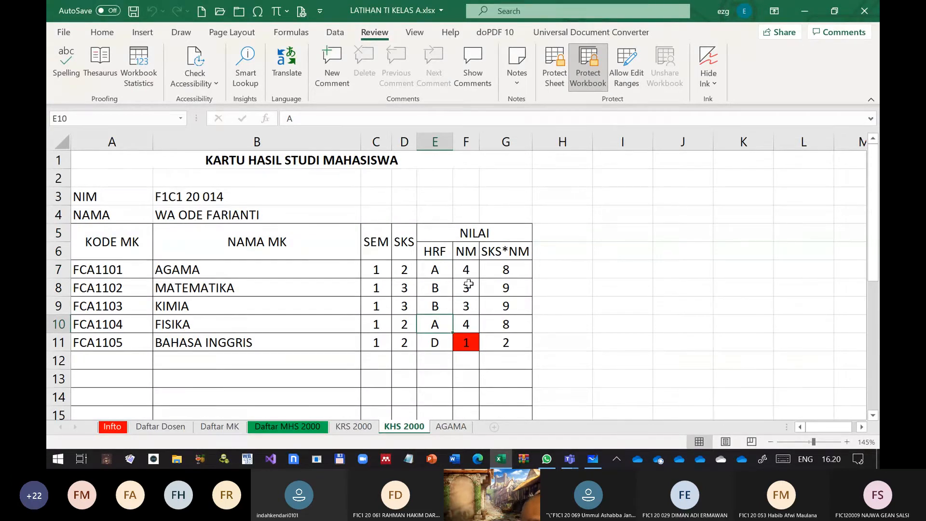
pyautogui.write('B')
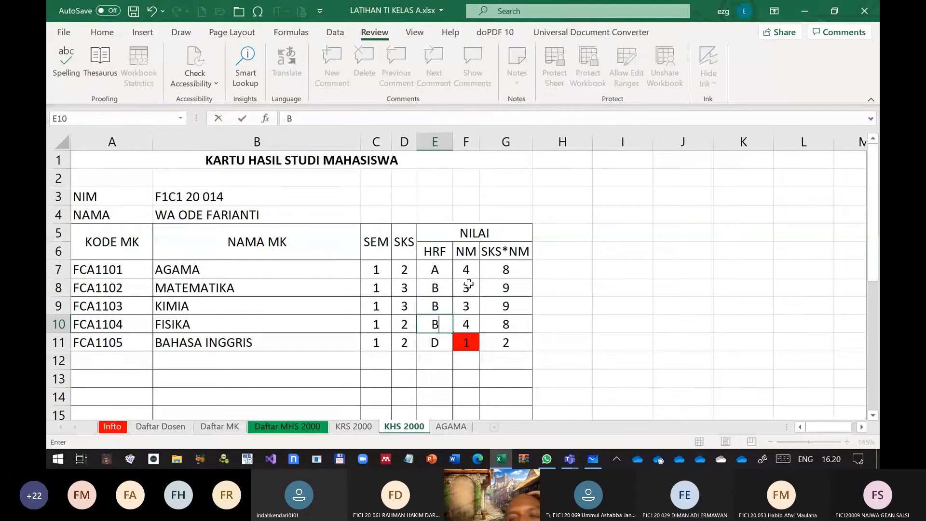
pyautogui.press('Return')
pyautogui.hotkey('ctrl', 'z')
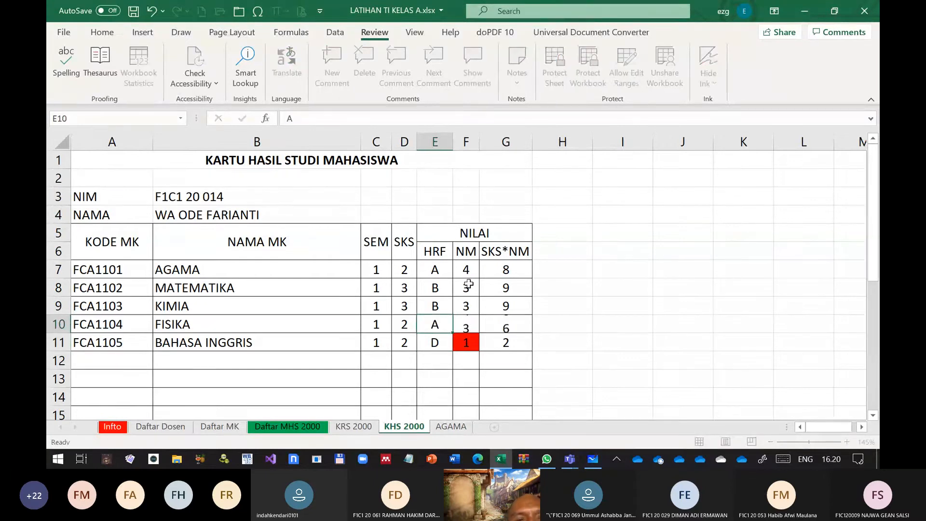
pyautogui.press('Return')
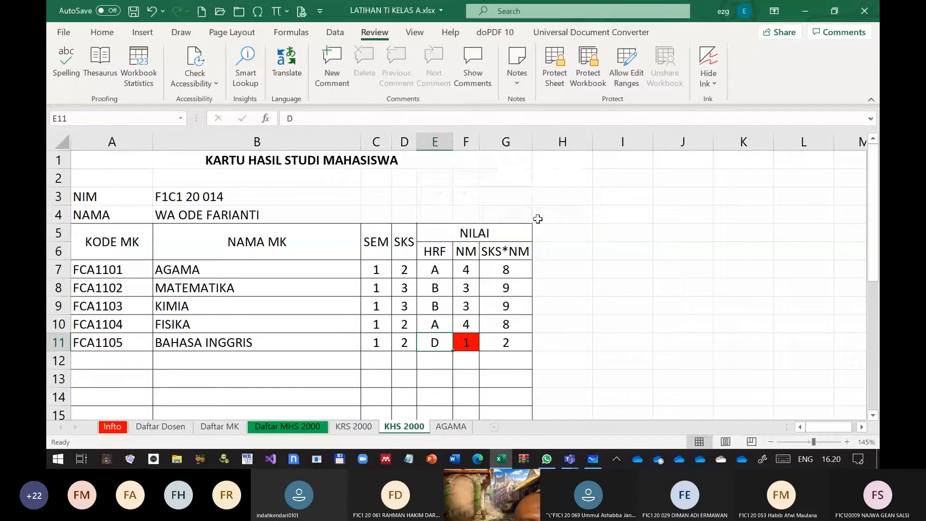
# Remove the workbook structure protection, save the workbook, and close it
pyautogui.click(589, 74)
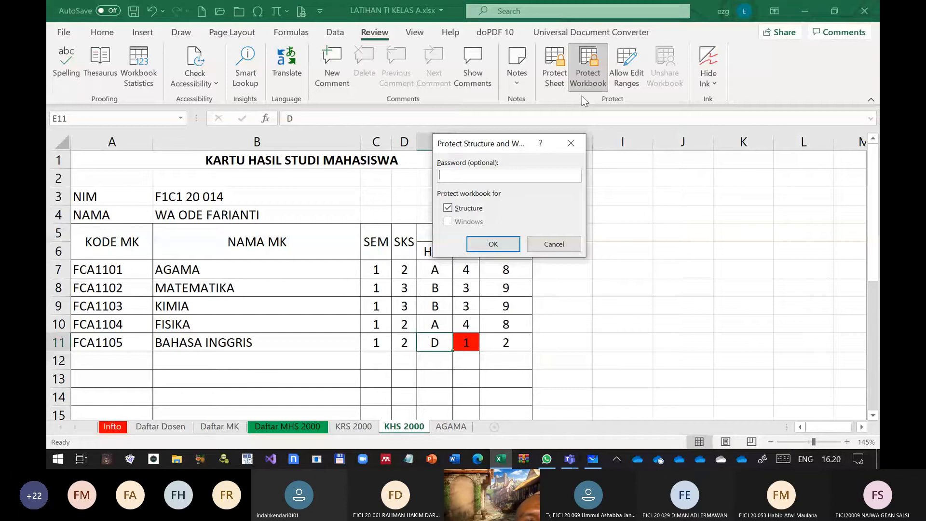
pyautogui.press('Return')
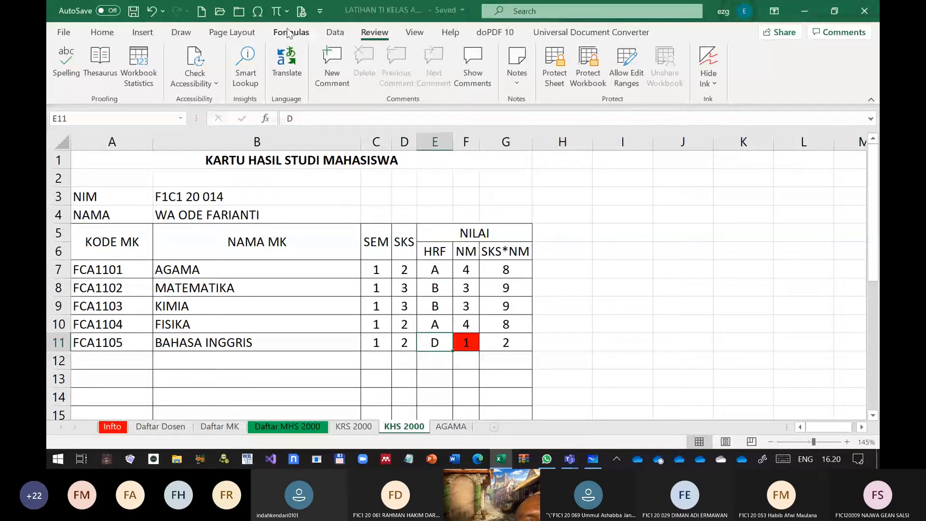
pyautogui.click(241, 15)
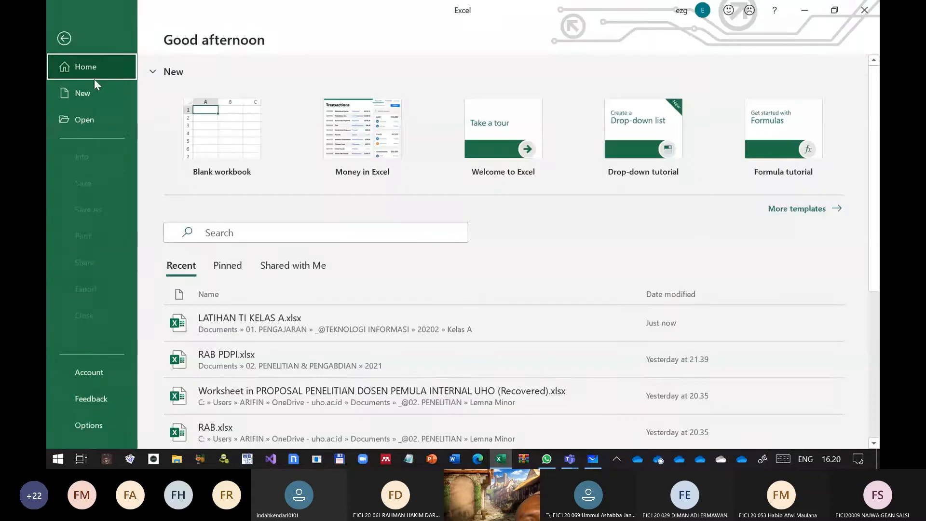
# Look through the recent workbooks, recent folders and storage locations available for opening a file
pyautogui.click(95, 119)
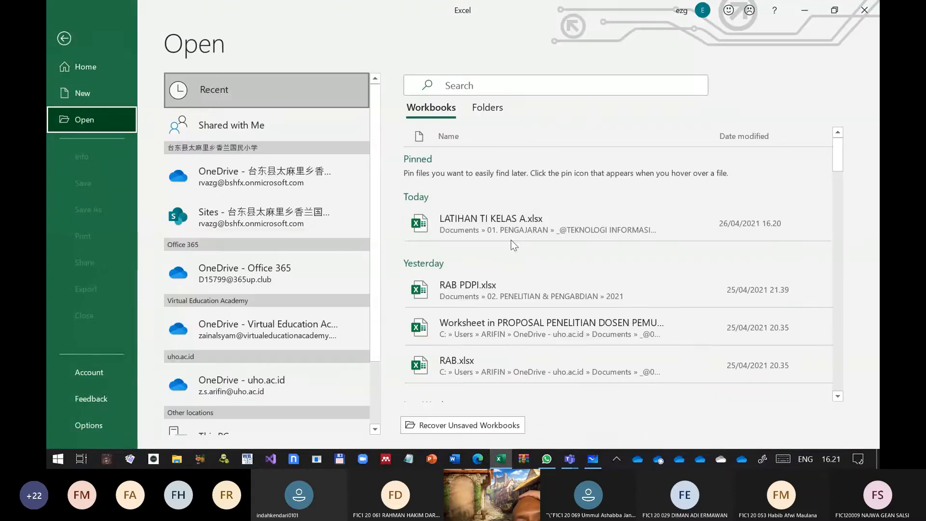
pyautogui.click(492, 110)
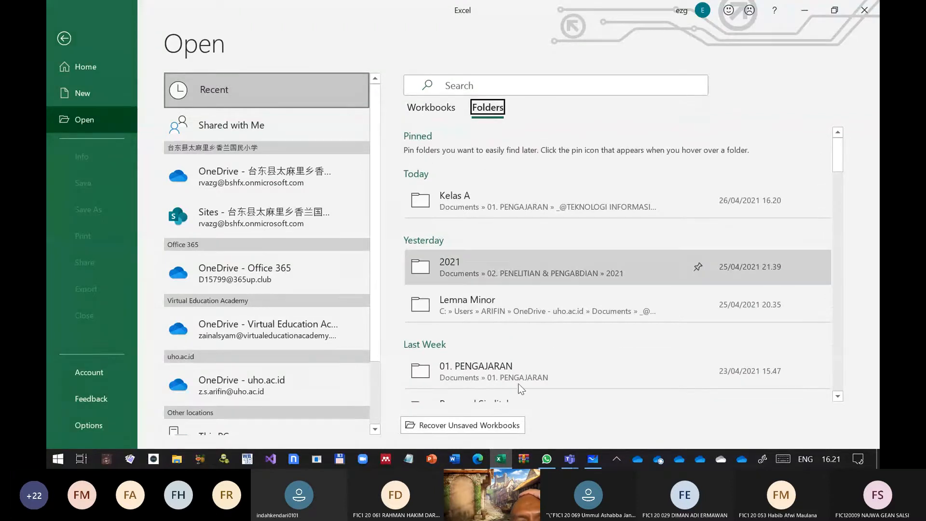
pyautogui.click(432, 108)
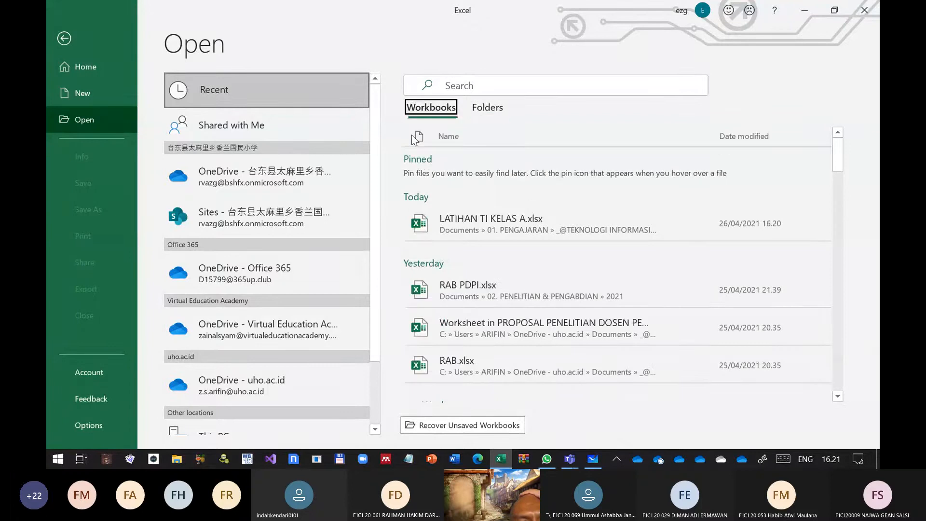
pyautogui.scroll(-5, 505, 239)
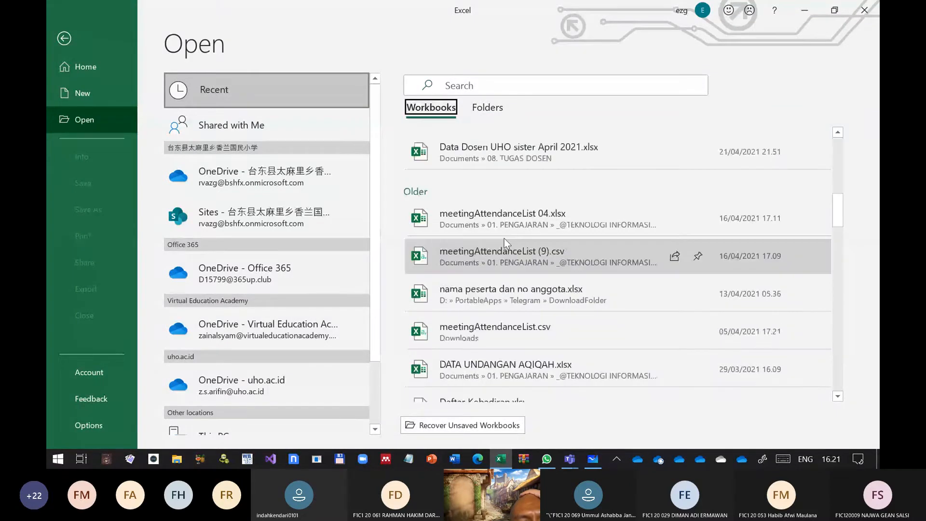
pyautogui.scroll(-5, 576, 357)
pyautogui.scroll(-5, 576, 357)
pyautogui.scroll(10, 542, 149)
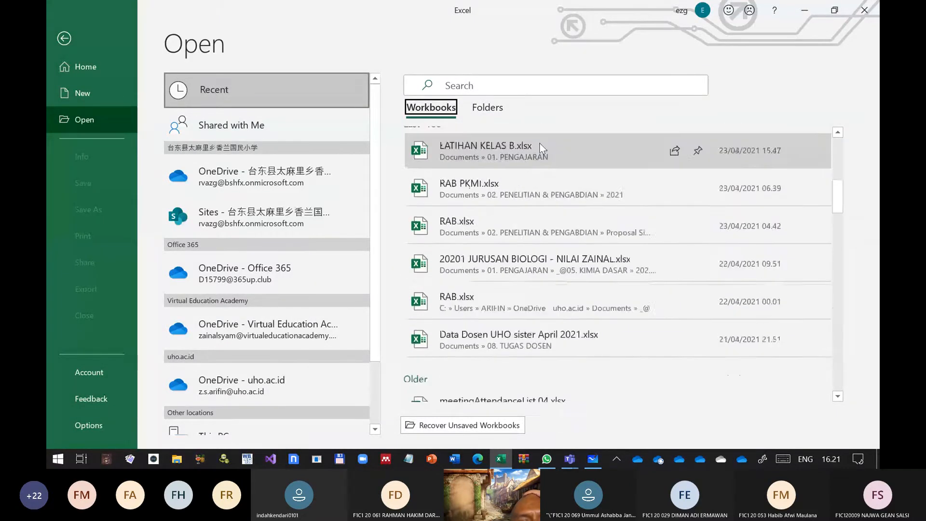
pyautogui.scroll(3, 542, 149)
pyautogui.scroll(-2, 248, 415)
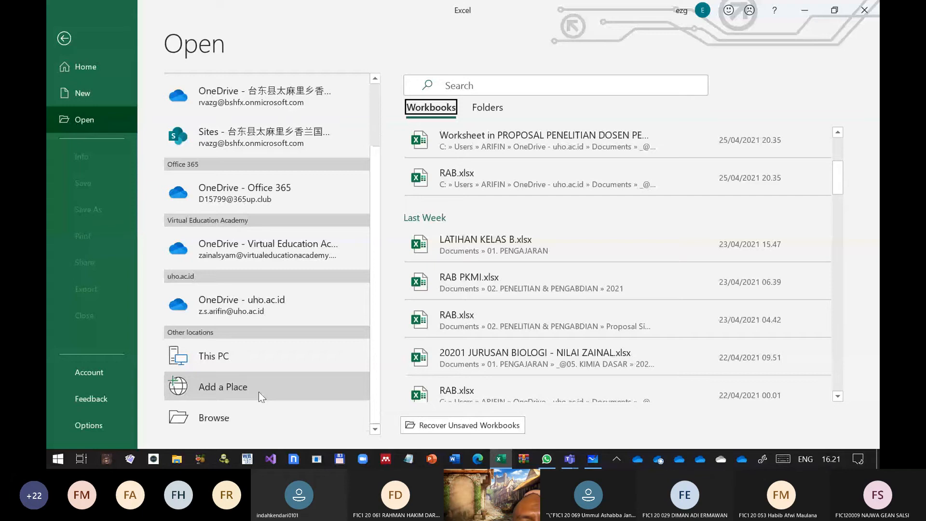
# Browse the 01. PENGAJARAN folder, check the file dialog's open and tools options, and cancel without opening a file
pyautogui.click(221, 413)
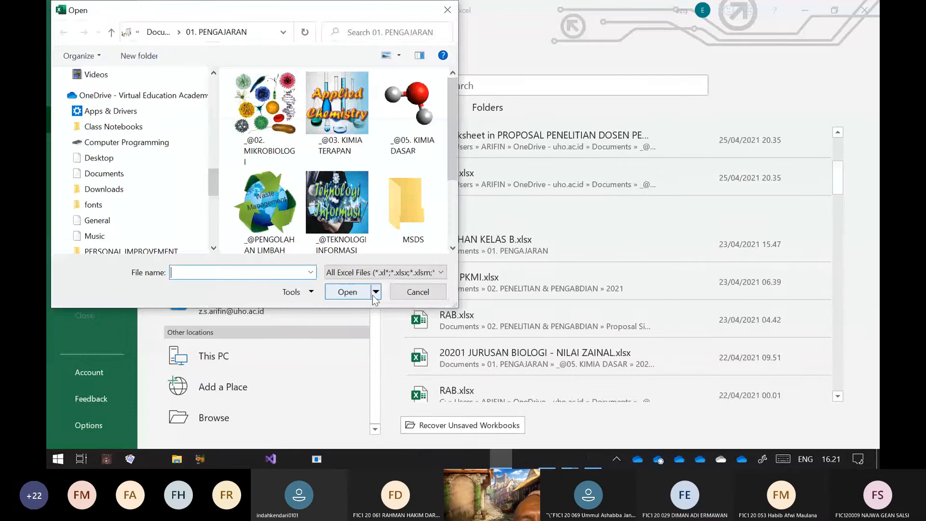
pyautogui.click(375, 292)
pyautogui.click(311, 295)
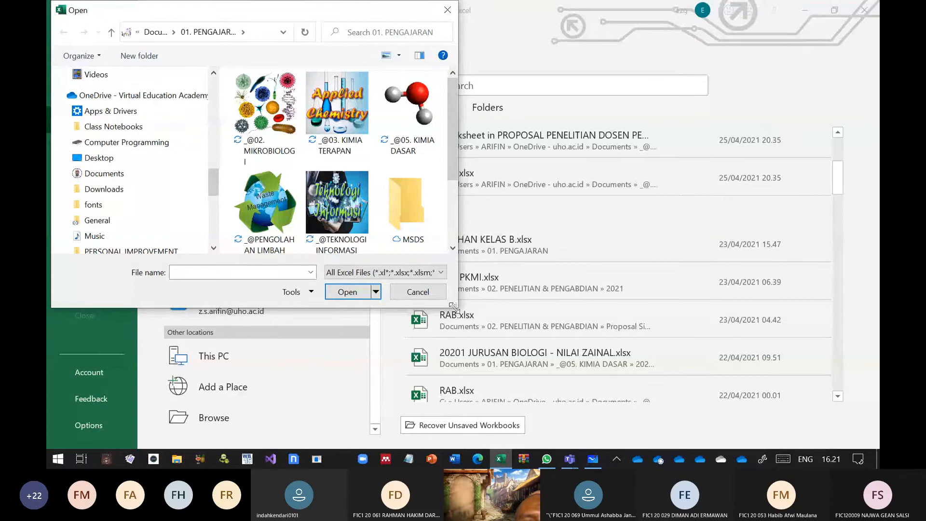
pyautogui.click(436, 295)
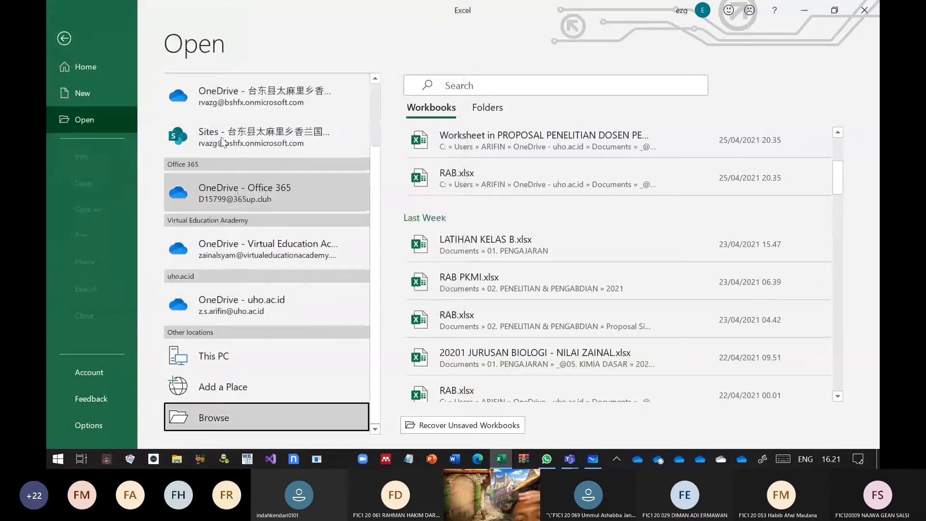
# Reopen the LATIHAN TI KELAS A.xlsx workbook
pyautogui.click(522, 247)
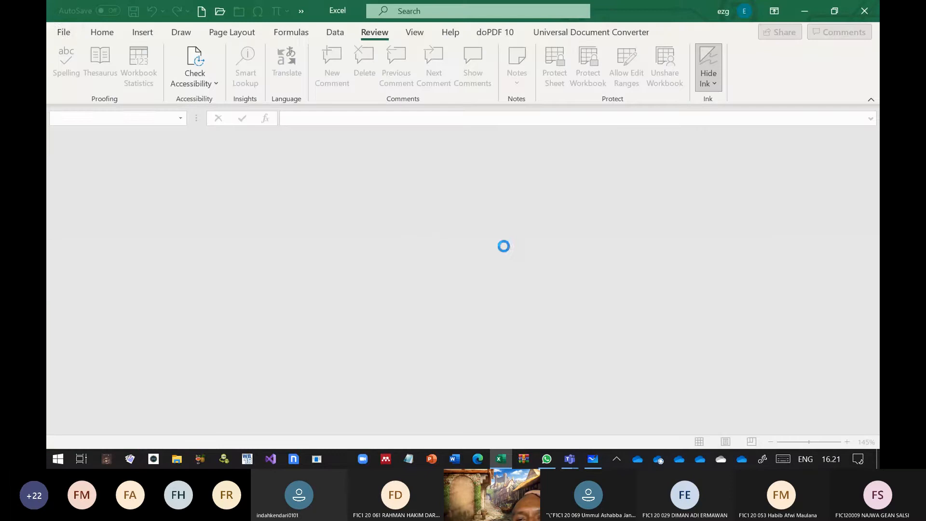
pyautogui.click(59, 30)
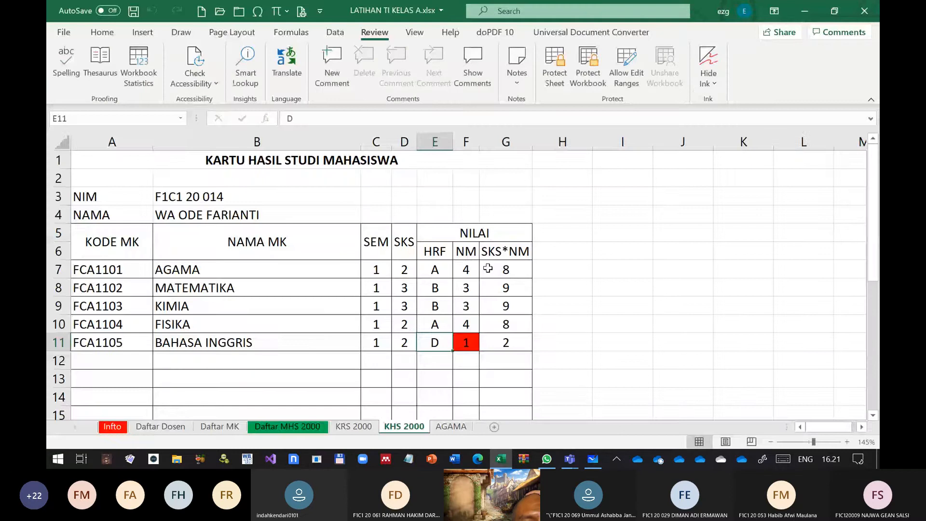
# Examine the Save, Advanced and Data categories of Excel Options for workbook protection settings, and close the options without changes
pyautogui.click(64, 32)
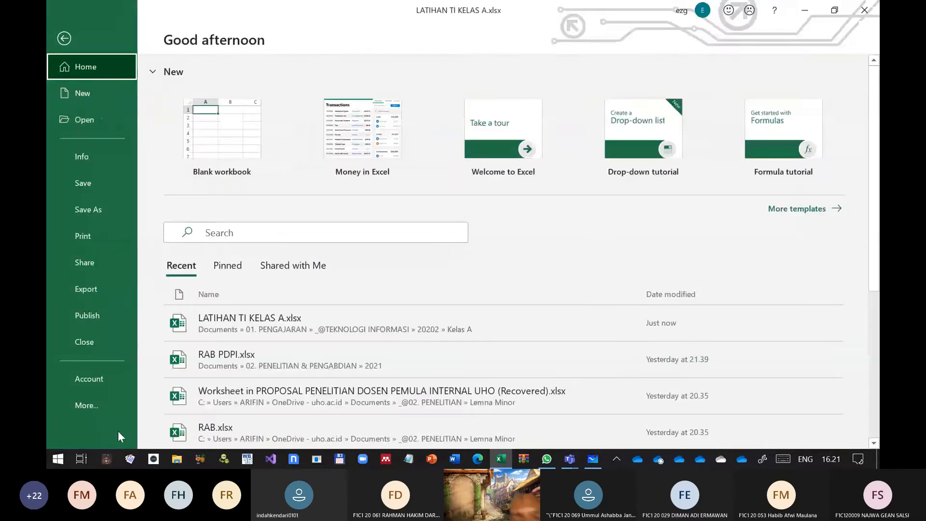
pyautogui.click(120, 409)
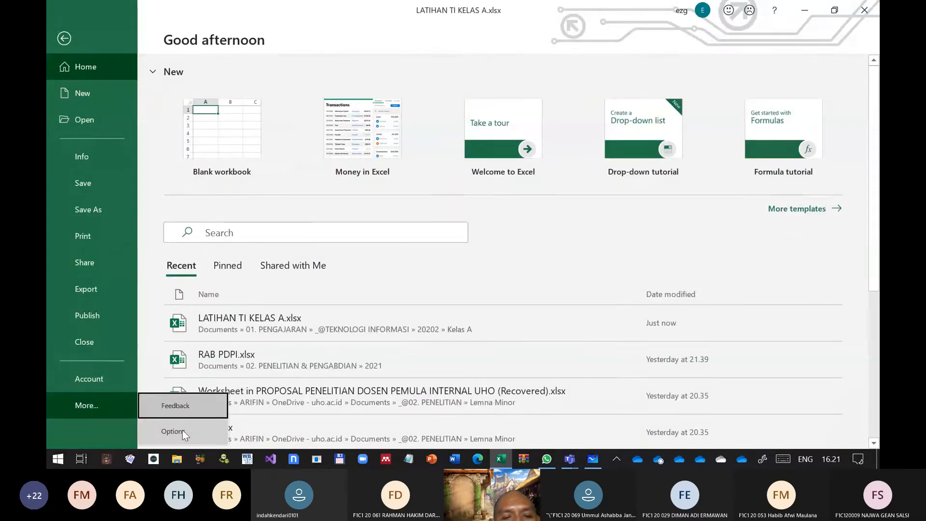
pyautogui.click(183, 430)
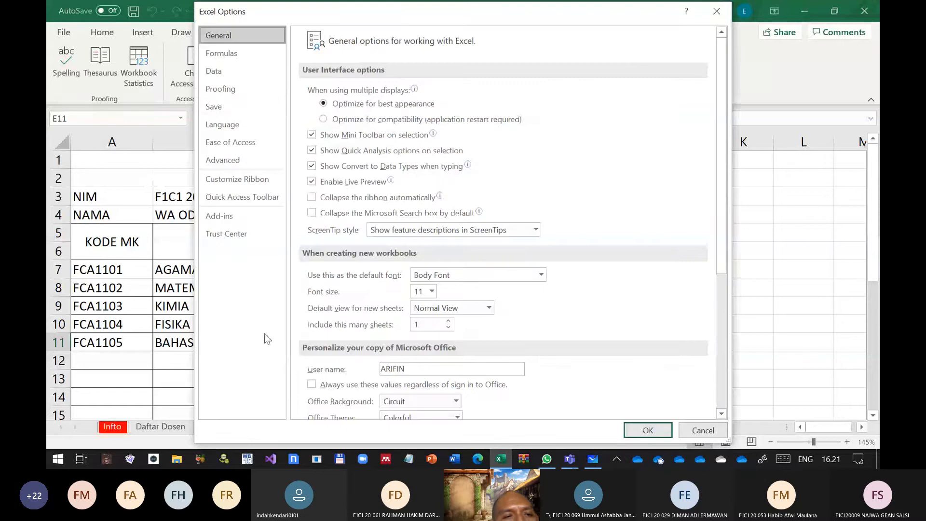
pyautogui.click(228, 107)
pyautogui.click(238, 160)
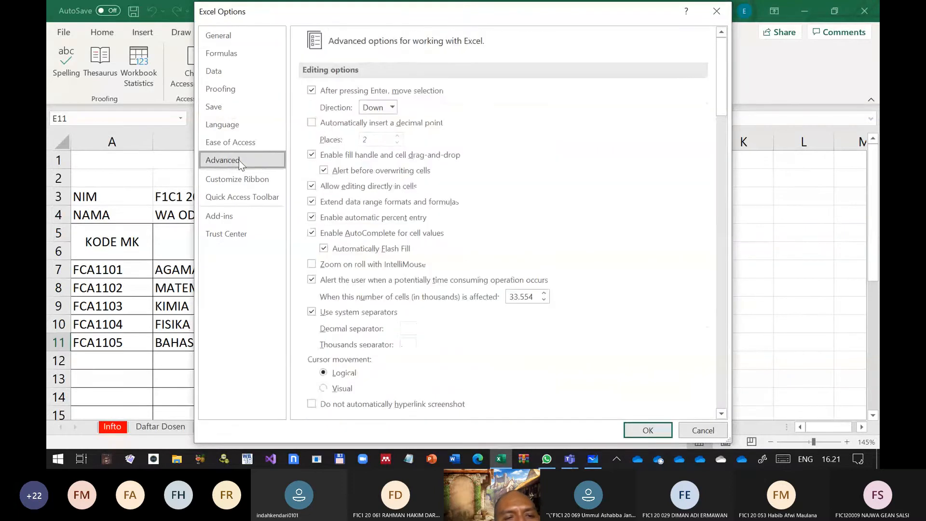
pyautogui.scroll(-10, 391, 306)
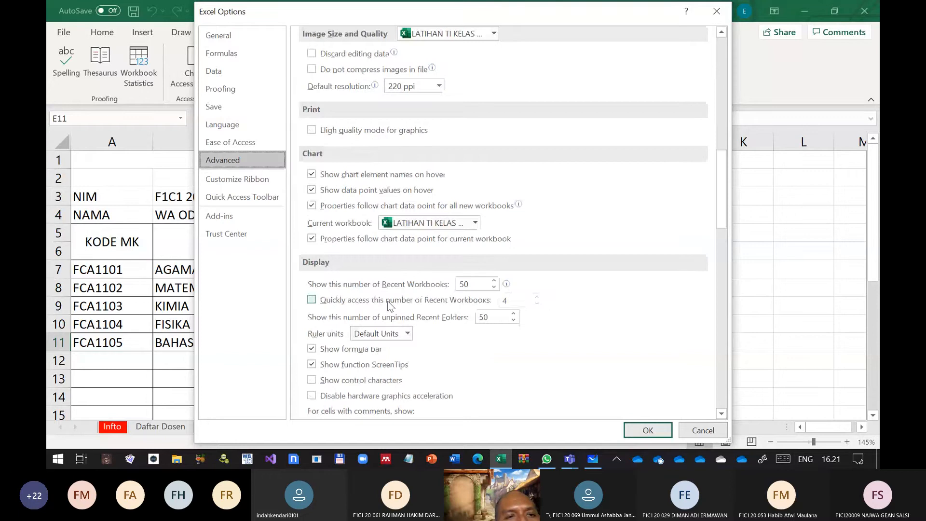
pyautogui.scroll(-15, 388, 305)
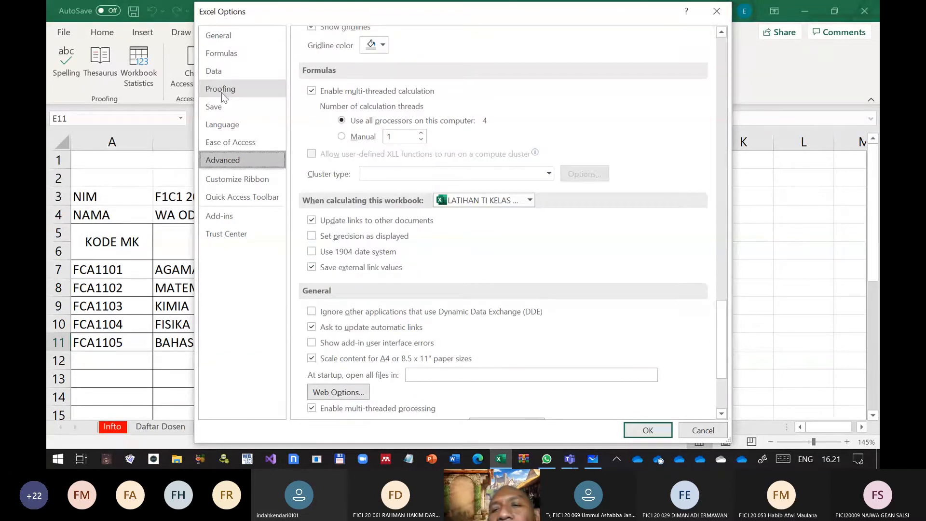
pyautogui.click(222, 73)
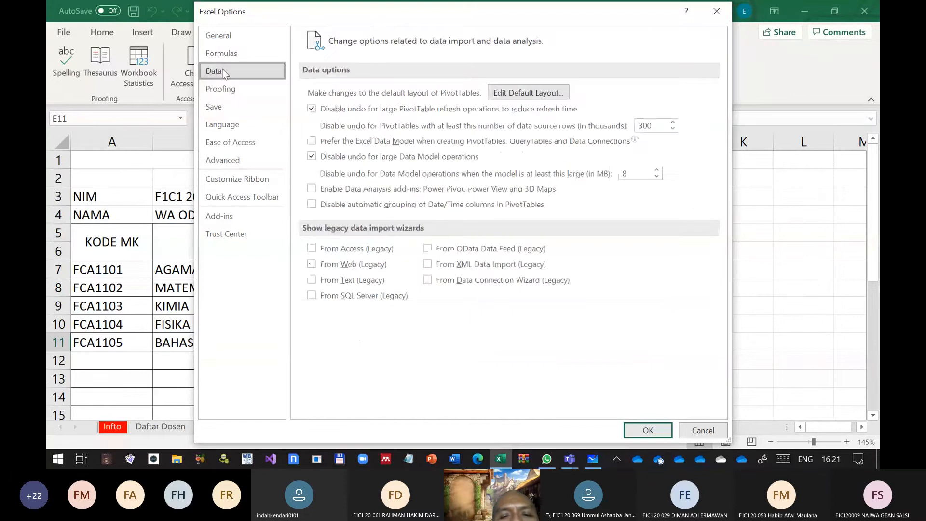
pyautogui.press('Escape')
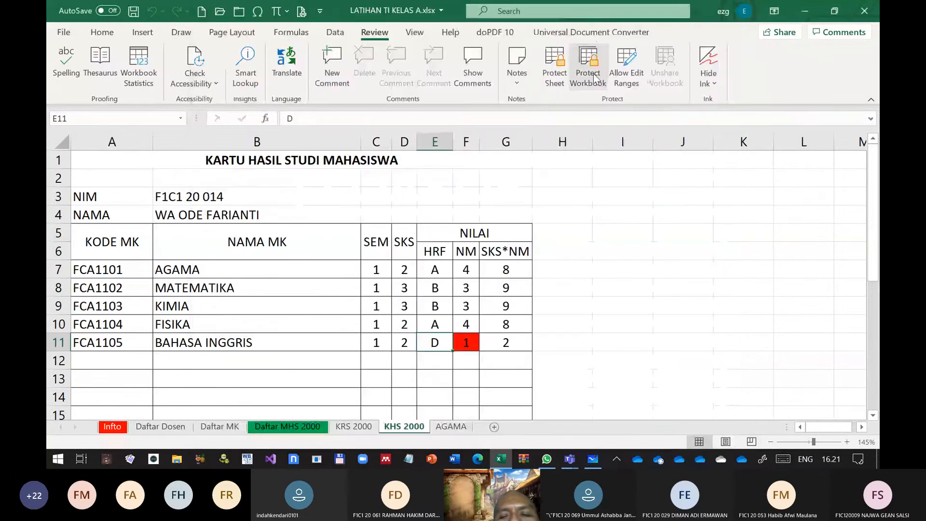
# Protect the workbook structure without a password
pyautogui.click(586, 83)
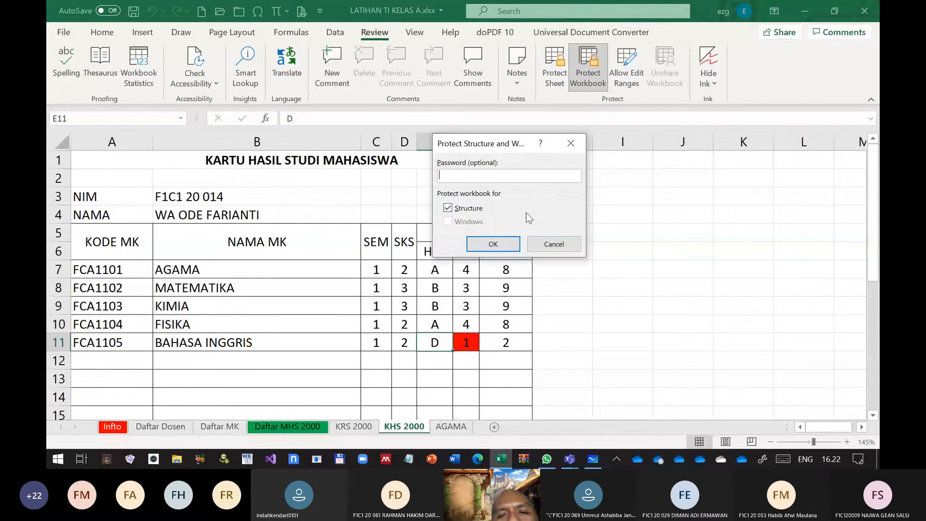
pyautogui.press('BackSpace')
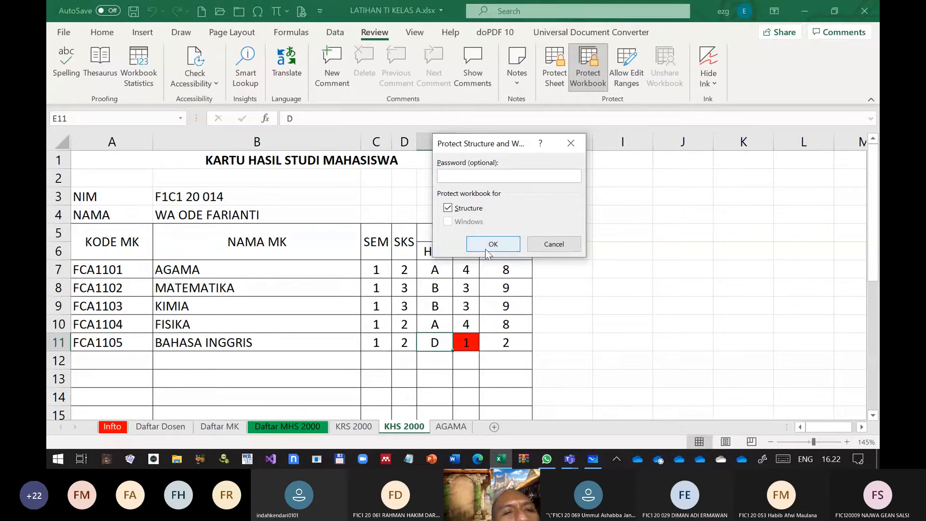
pyautogui.click(496, 246)
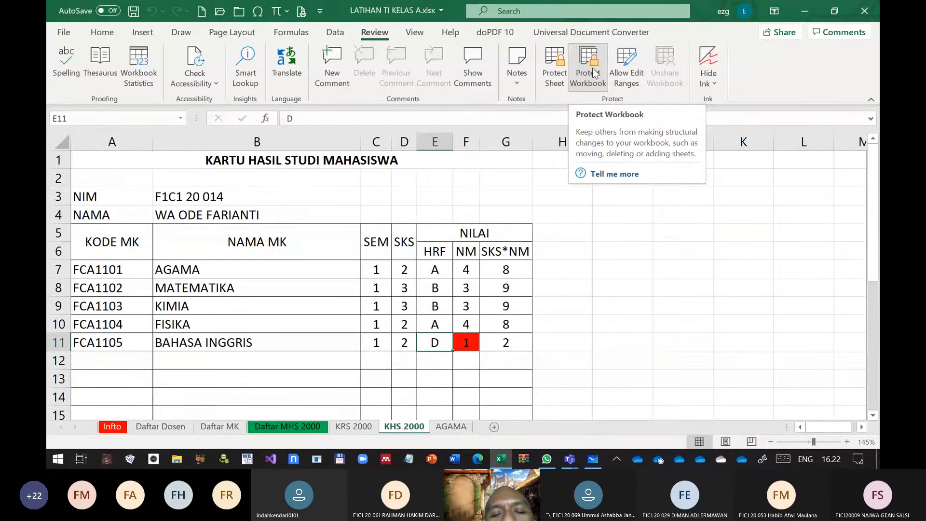
pyautogui.click(594, 72)
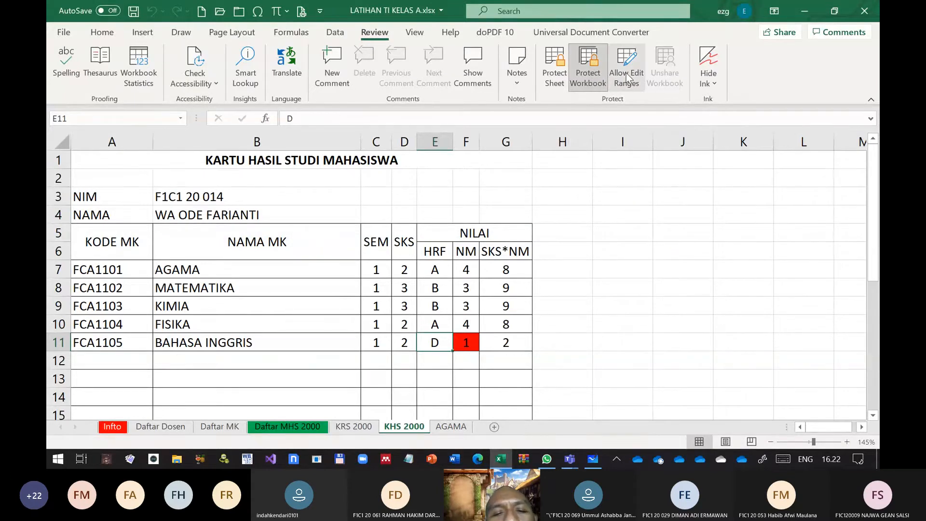
# Examine the settings for a new editable range on cell E11, and cancel without adding one
pyautogui.click(626, 73)
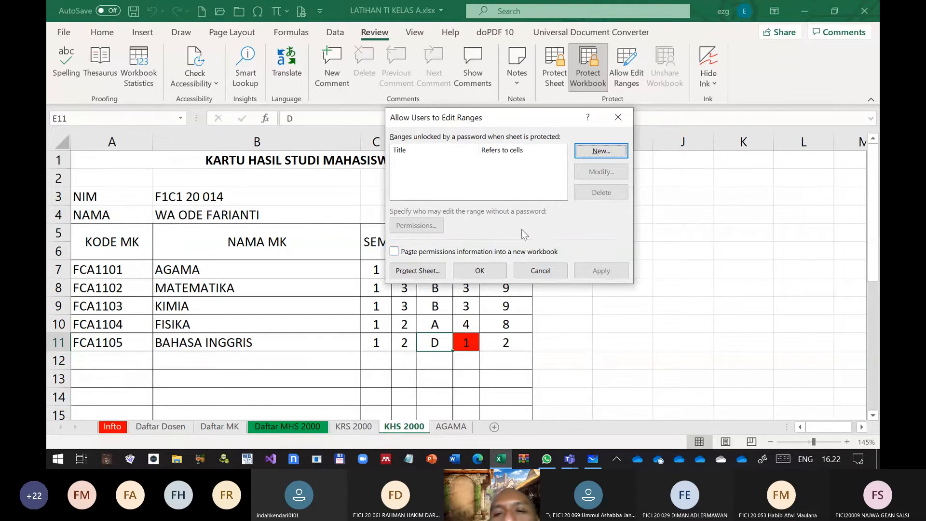
pyautogui.click(582, 149)
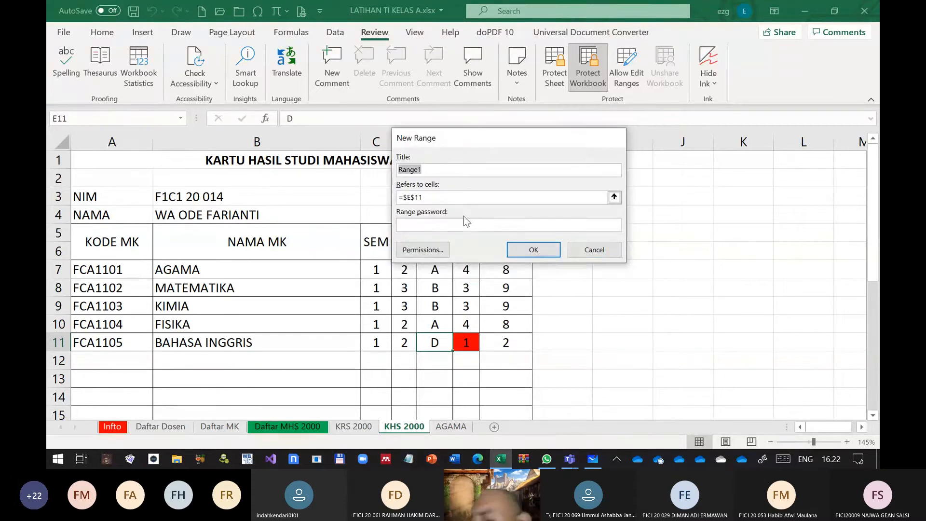
pyautogui.click(595, 250)
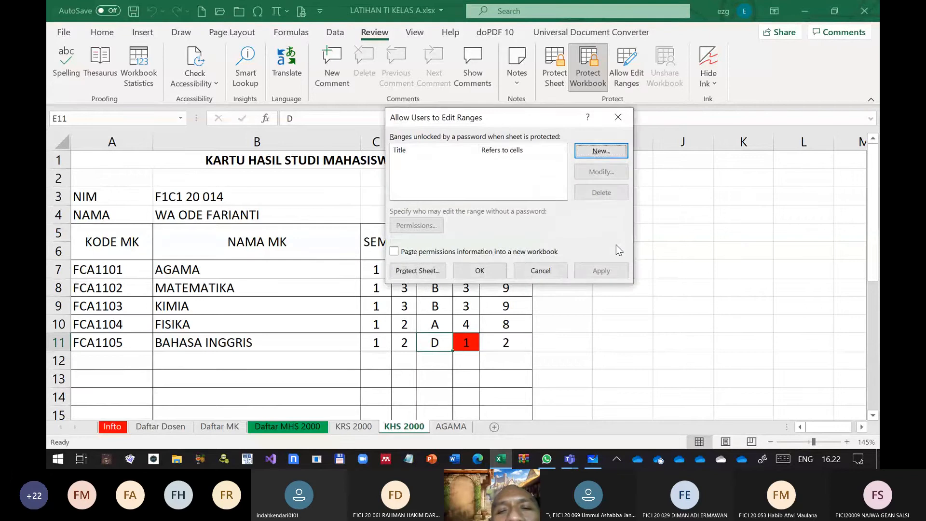
pyautogui.click(540, 271)
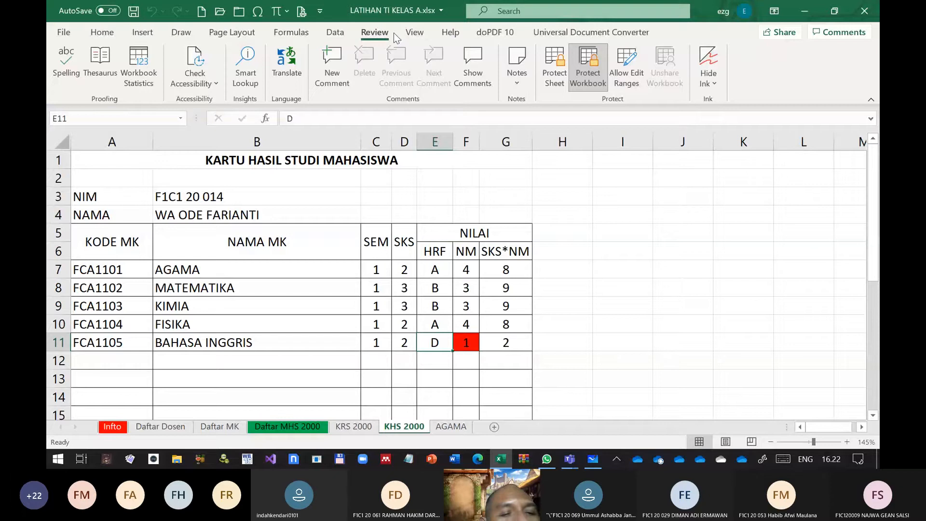
# Remove the workbook's structure protection and cancel the prompt to protect it again
pyautogui.click(588, 68)
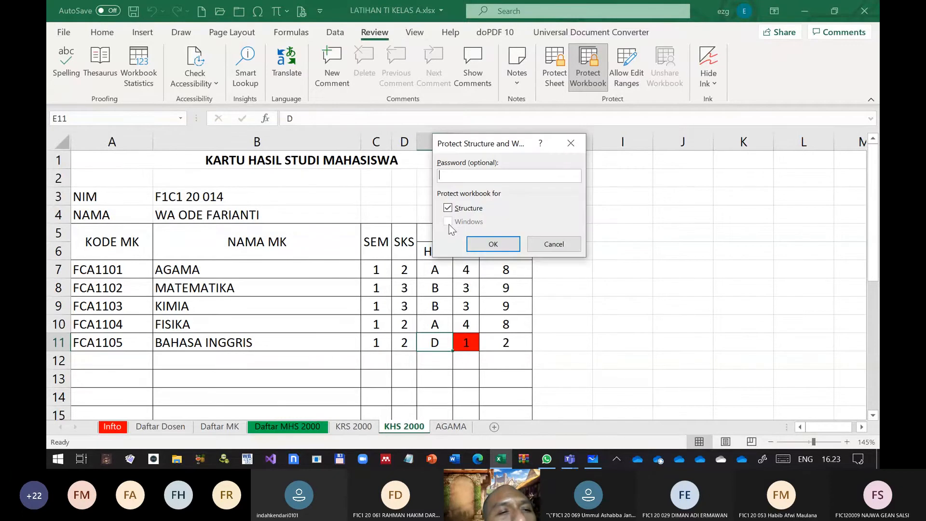
pyautogui.click(539, 245)
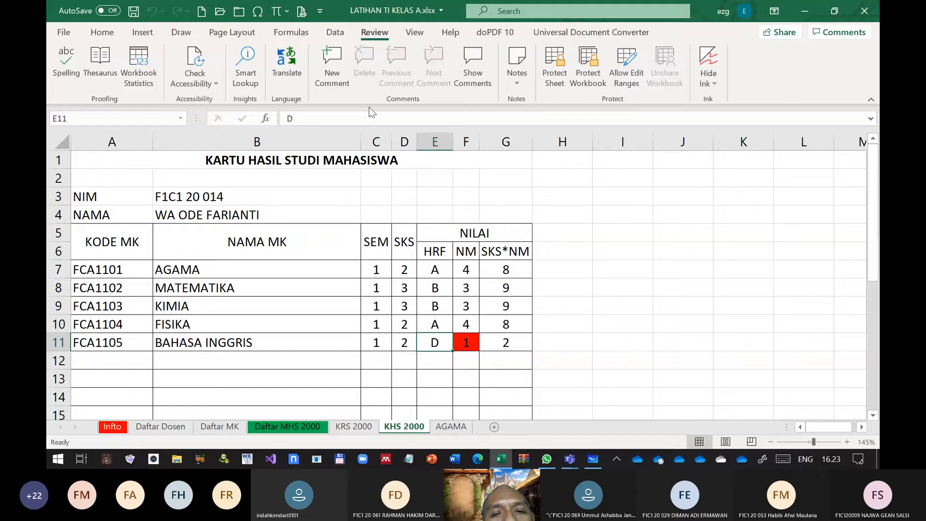
# Browse for a workbook, check the file dialog's tools options in the 01. PENGAJARAN folder, and cancel the dialog
pyautogui.hotkey('ctrl', 'o')
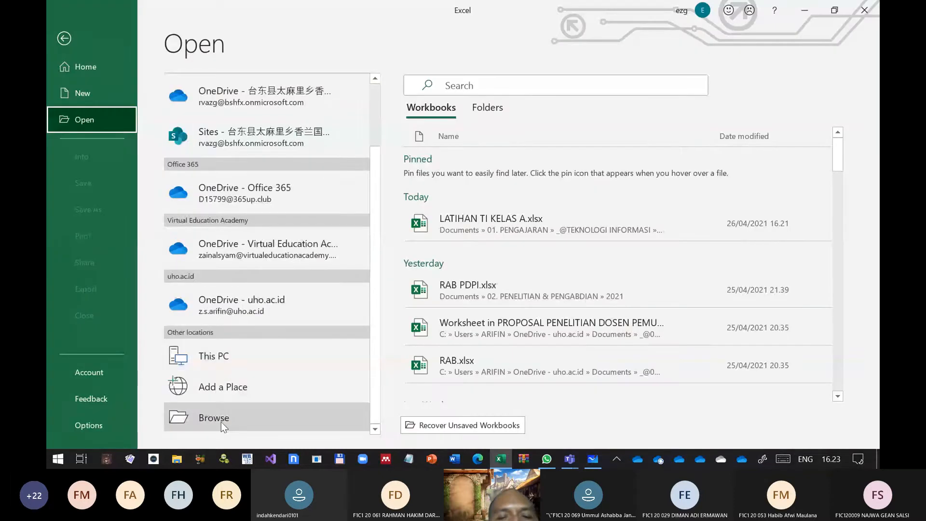
pyautogui.click(221, 423)
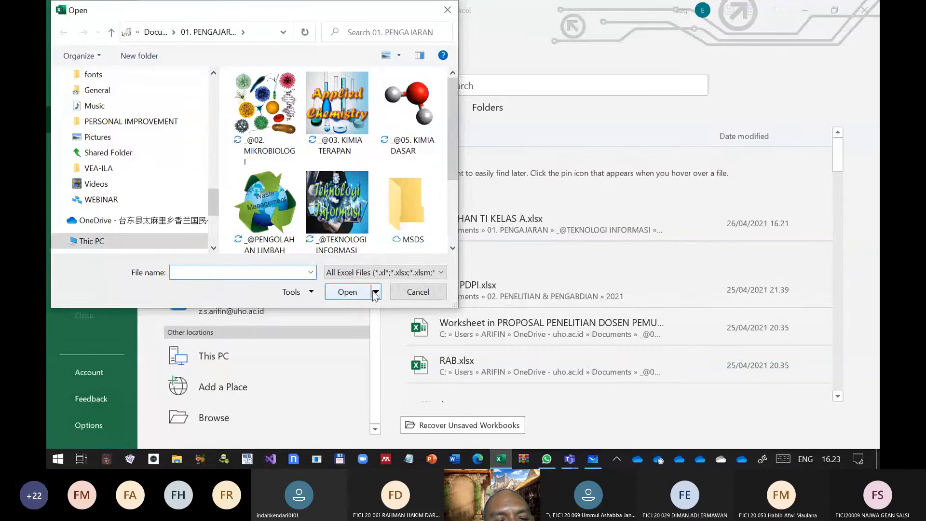
pyautogui.click(311, 293)
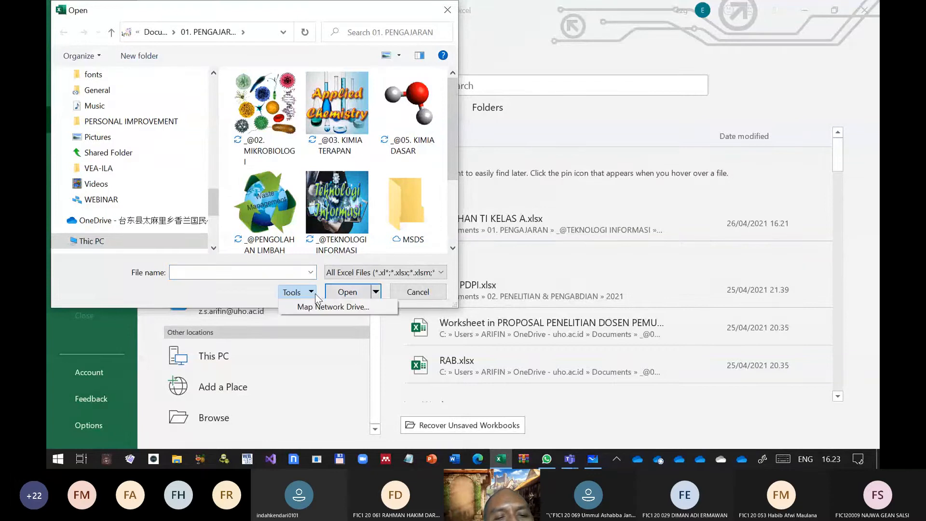
pyautogui.click(428, 297)
pyautogui.click(429, 297)
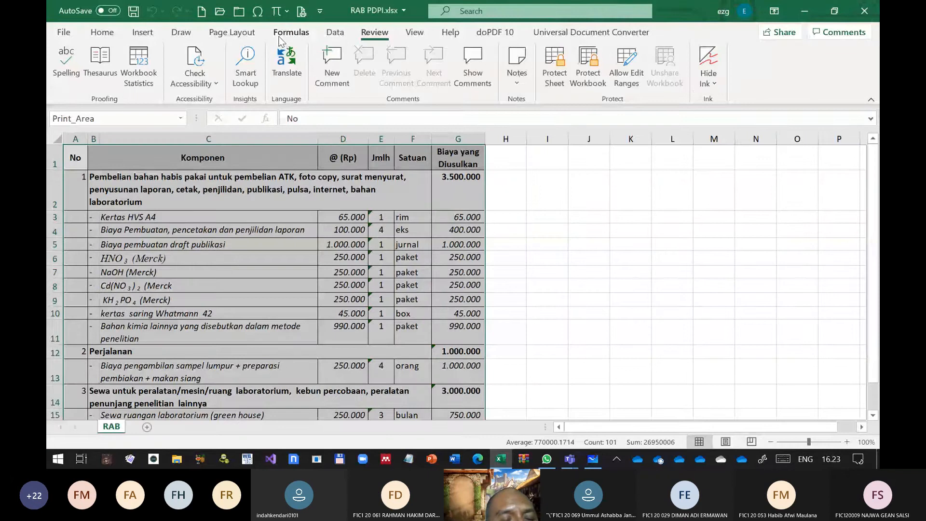
# Close the RAB PDPI.xlsx workbook and reopen LATIHAN TI KELAS A.xlsx from the recent files
pyautogui.click(239, 10)
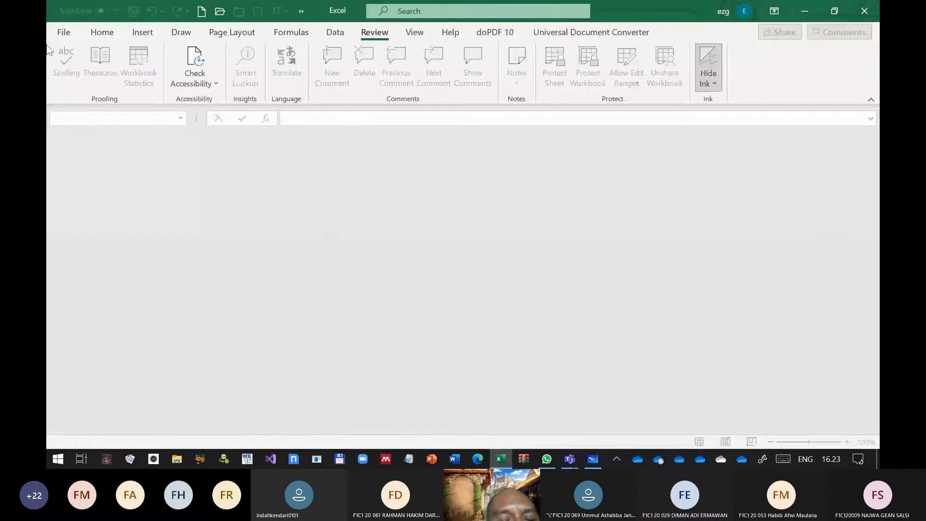
pyautogui.click(63, 31)
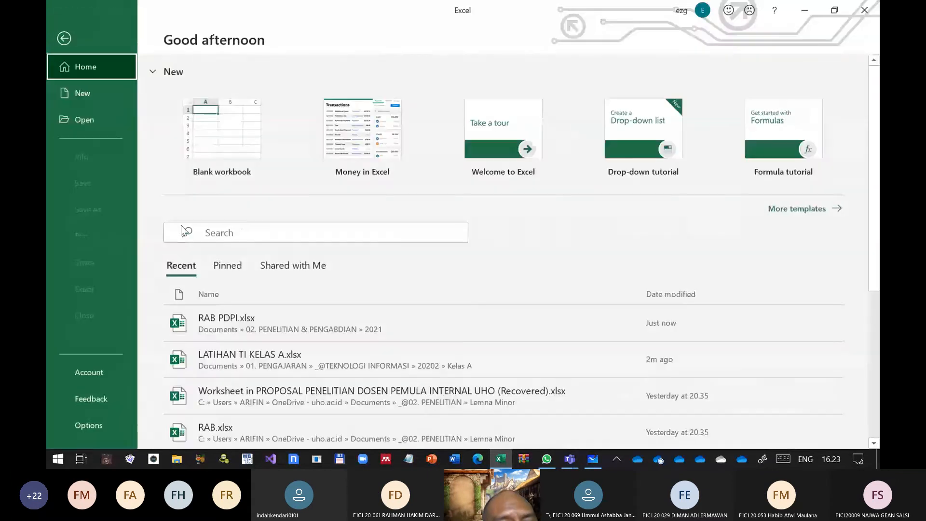
pyautogui.click(276, 354)
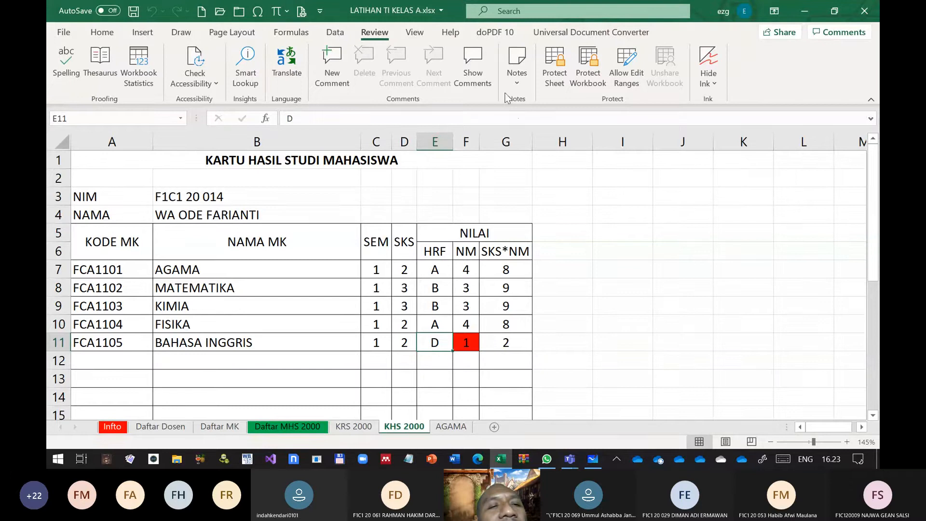
pyautogui.click(335, 32)
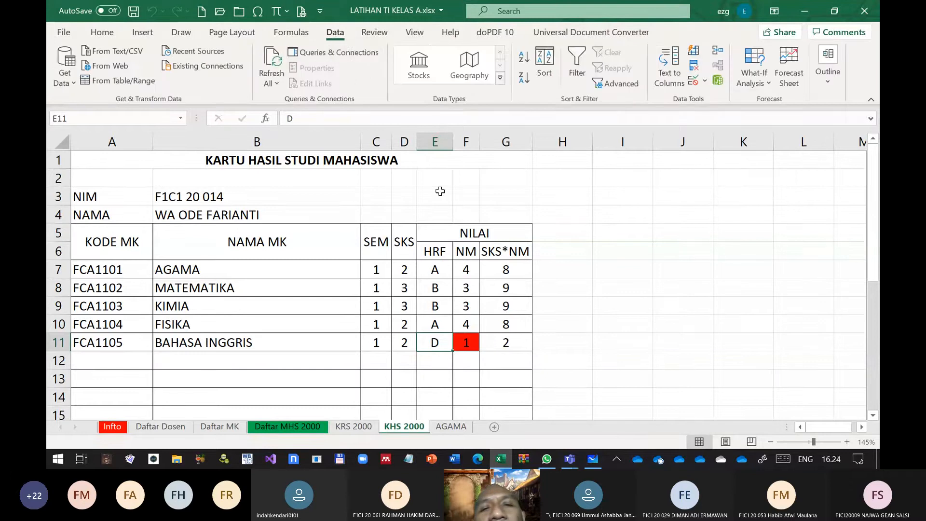
pyautogui.click(375, 34)
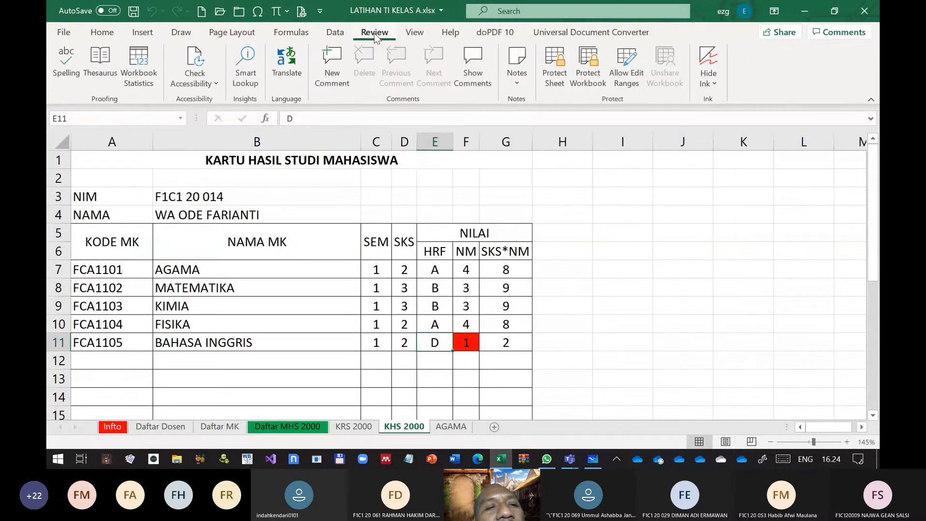
pyautogui.click(419, 35)
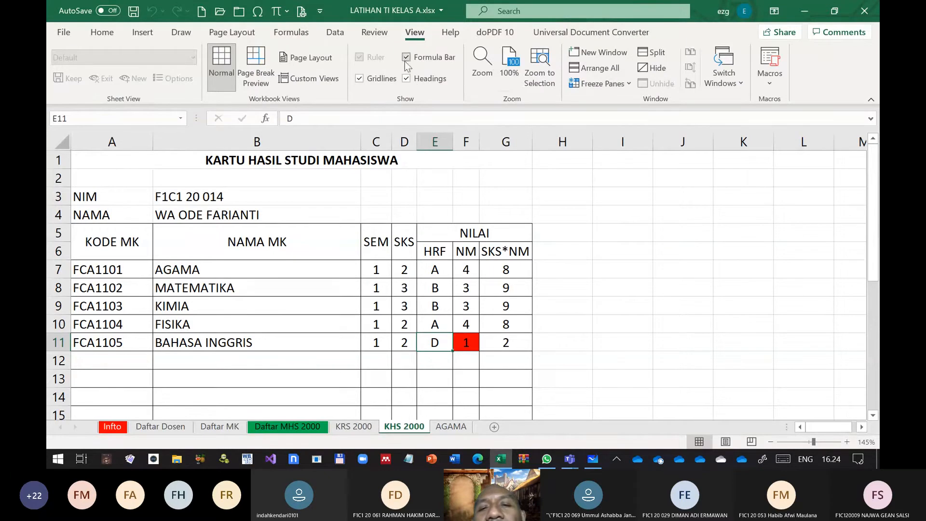
pyautogui.click(374, 32)
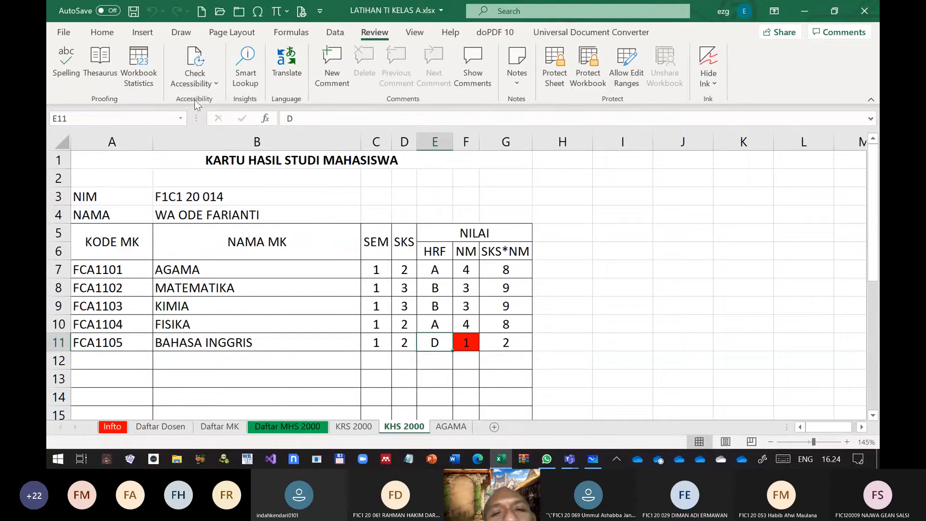
pyautogui.click(411, 31)
pyautogui.click(140, 33)
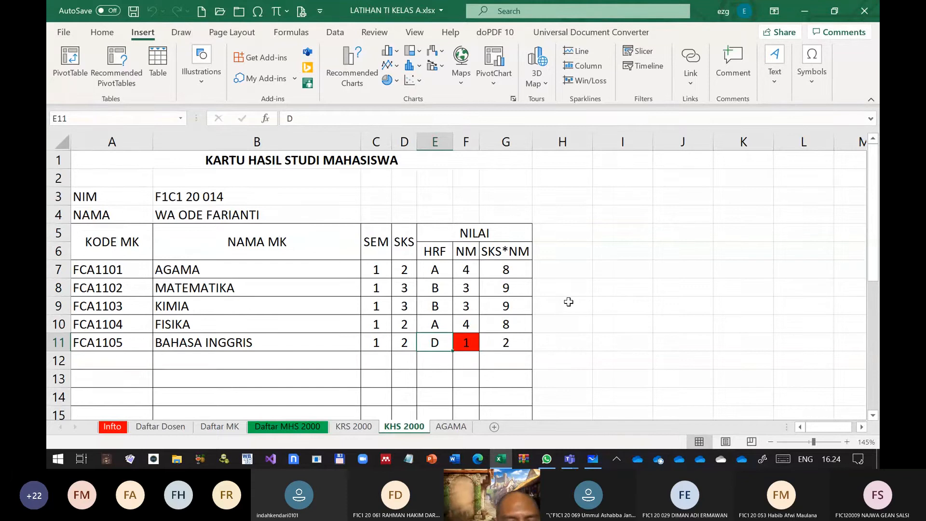
pyautogui.scroll(-9, 569, 301)
pyautogui.scroll(9, 570, 300)
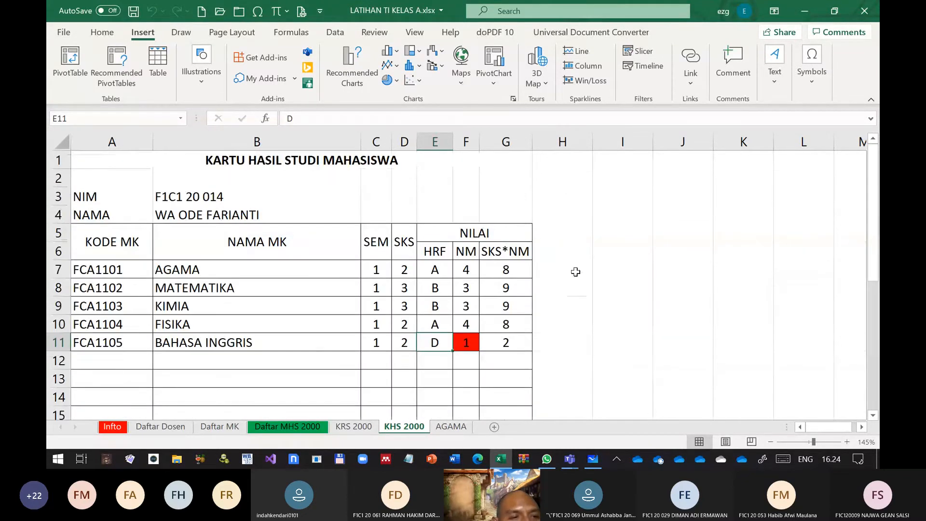
# Add a new sheet after KHS 2000 and enter the headers X in A1 and Y in B1
pyautogui.click(495, 427)
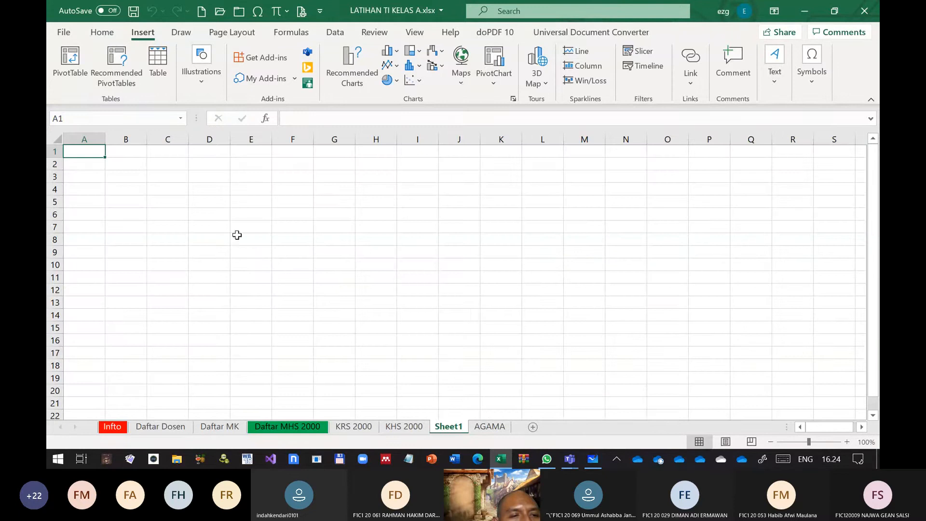
pyautogui.write('X')
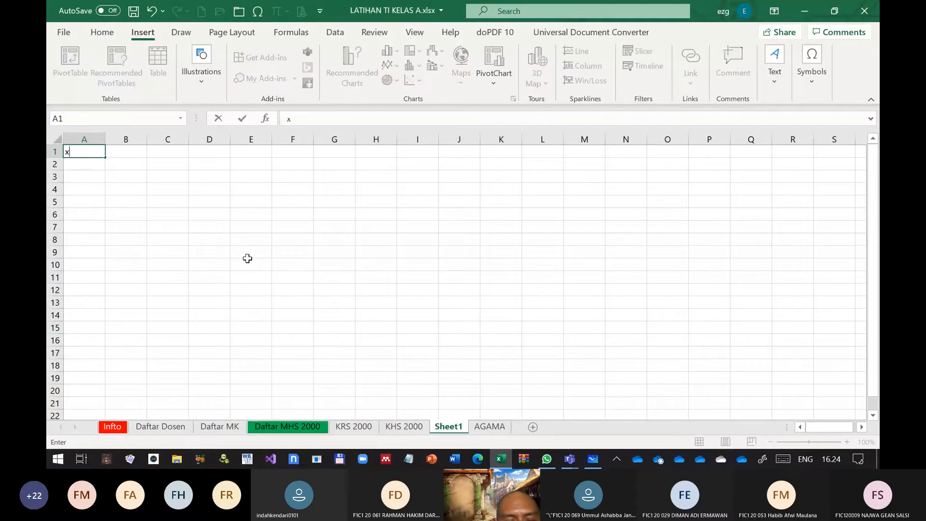
pyautogui.press('Return')
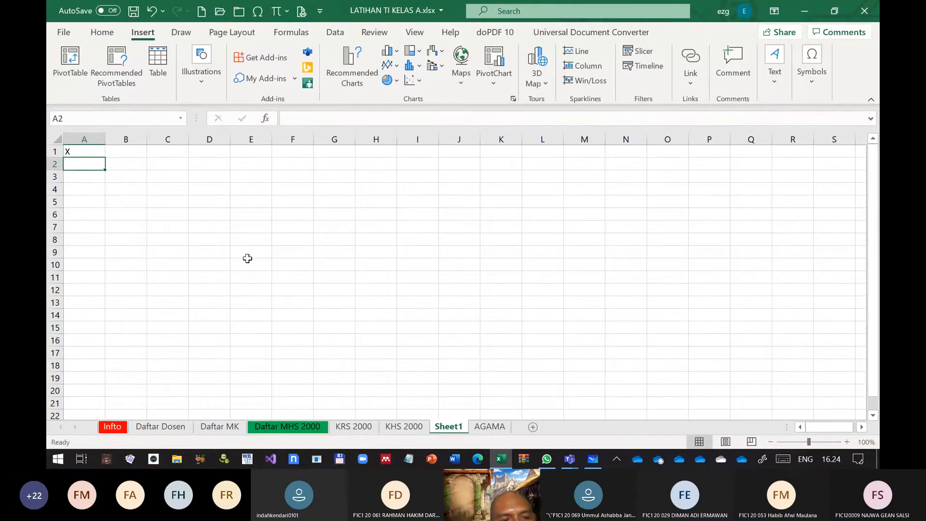
pyautogui.press('Up')
pyautogui.press('Right')
pyautogui.write('Y')
pyautogui.press('Return')
# Enter the X values 2, 4, 6, 8, 4 and 9 in cells A2 to A7
pyautogui.press('Left')
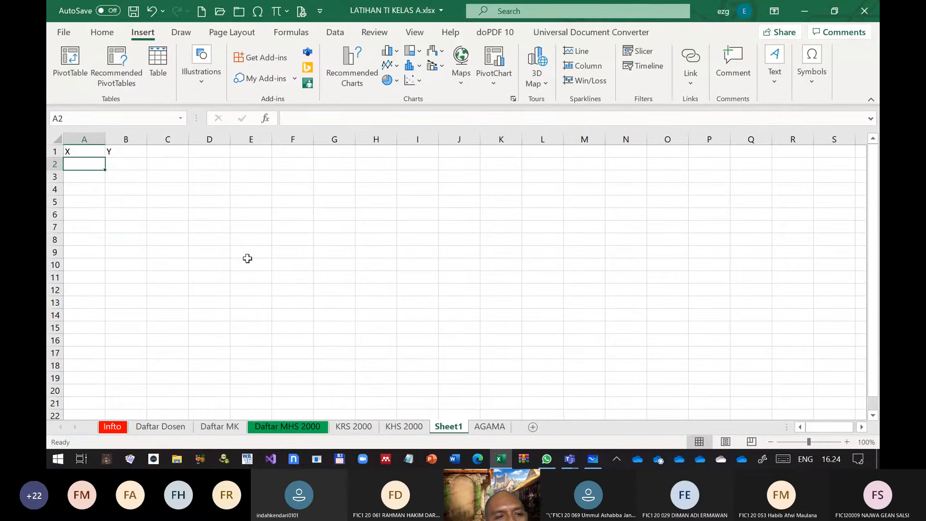
pyautogui.write('2')
pyautogui.press('Return')
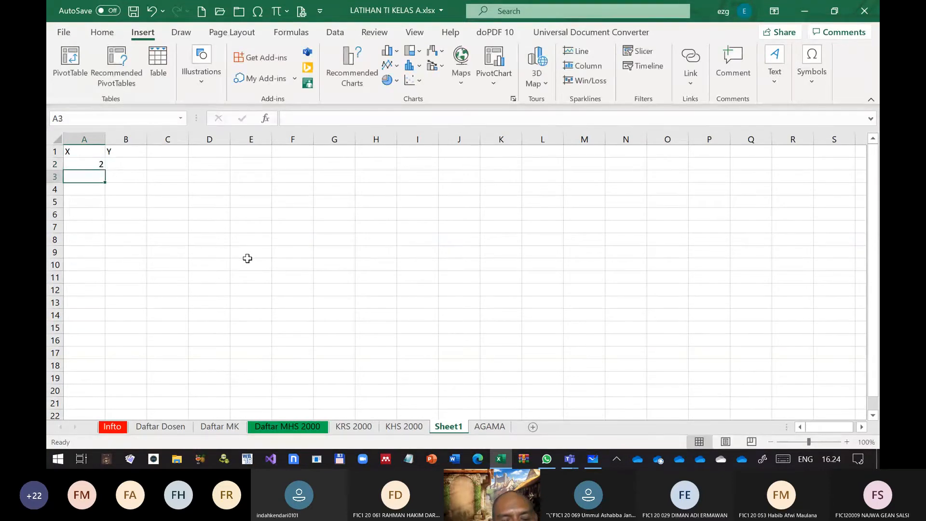
pyautogui.write('4')
pyautogui.press('Return')
pyautogui.write('6')
pyautogui.press('Return')
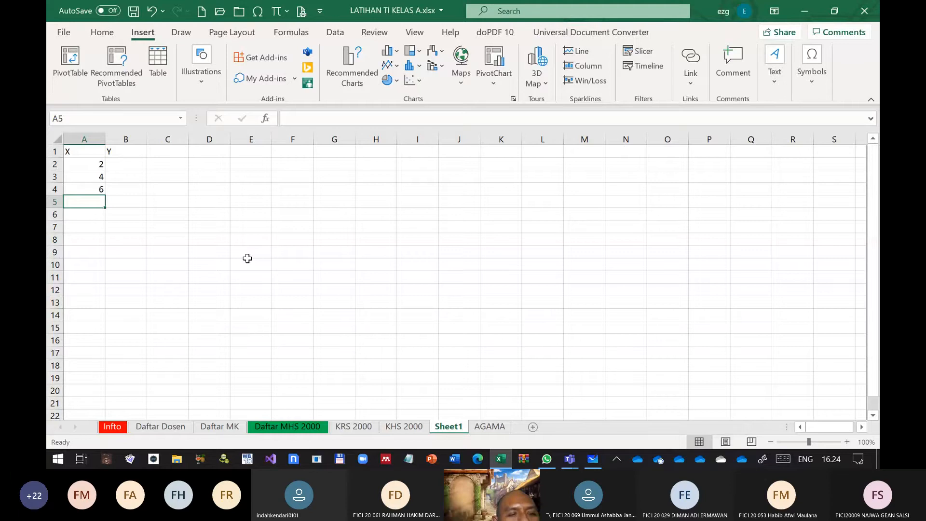
pyautogui.write('8')
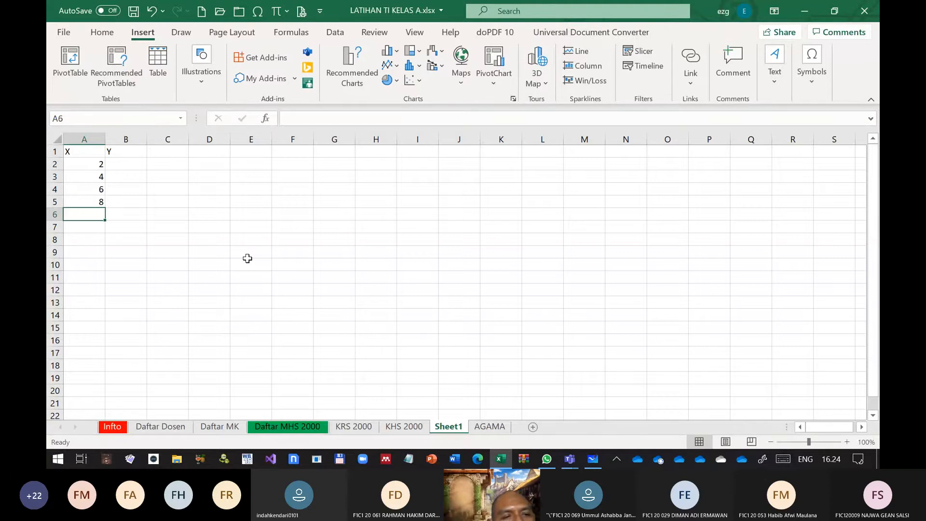
pyautogui.write('4')
pyautogui.press('Return')
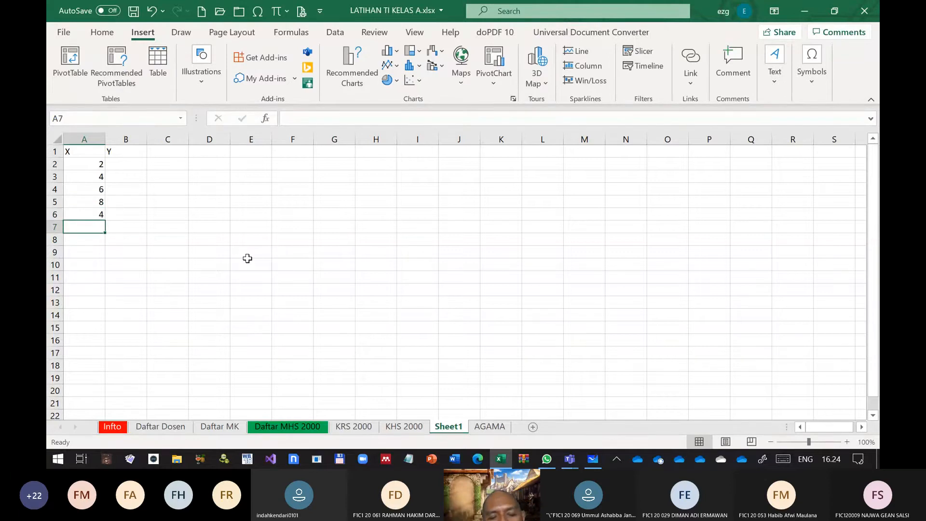
pyautogui.write('9')
# Enter the Y values 34, 23, 75, 89, 56 and 35 in cells B2 to B7
pyautogui.press('Up')
pyautogui.press('Up')
pyautogui.press('Up')
pyautogui.press('Up')
pyautogui.press('Up')
pyautogui.press('Right')
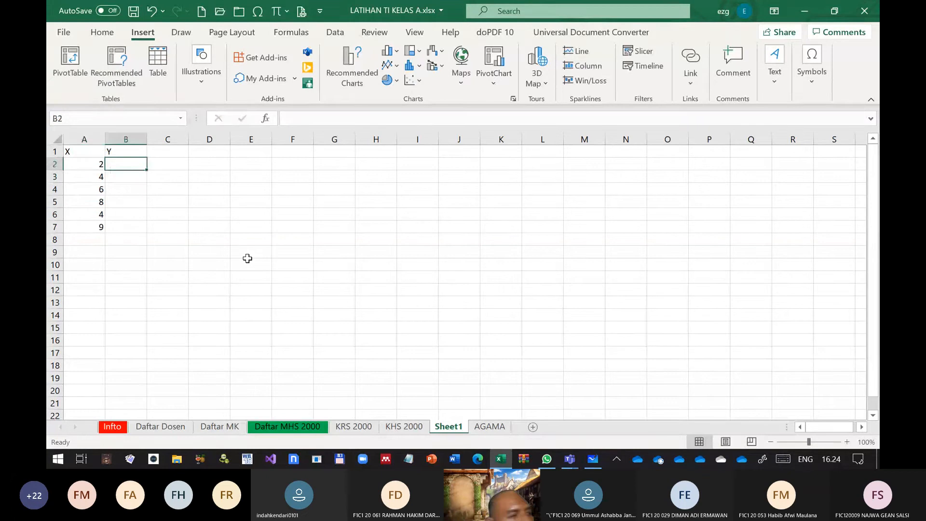
pyautogui.write('34')
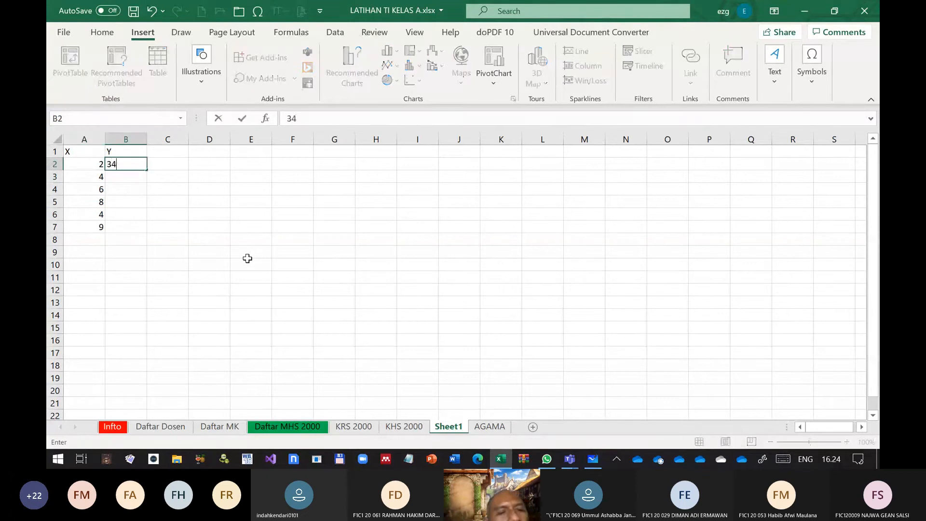
pyautogui.press('Return')
pyautogui.write('23')
pyautogui.press('Return')
pyautogui.write('75')
pyautogui.press('Return')
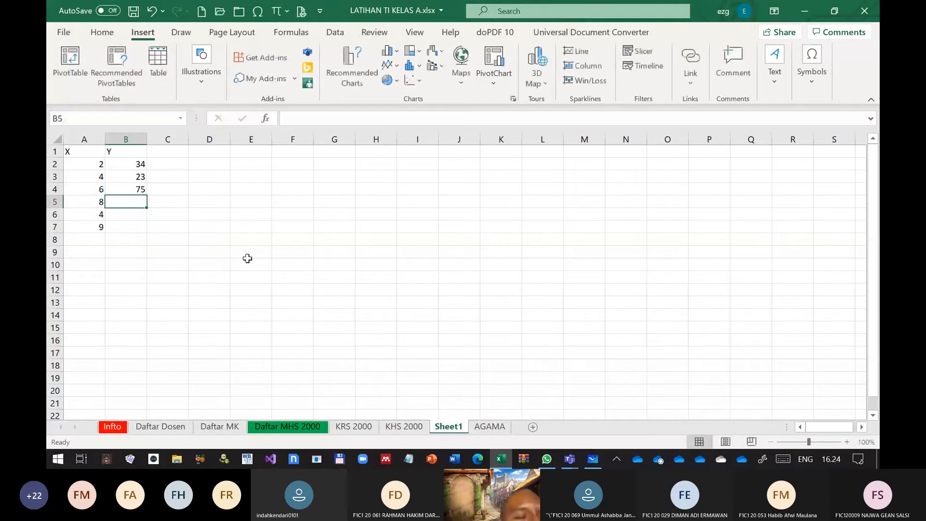
pyautogui.write('89')
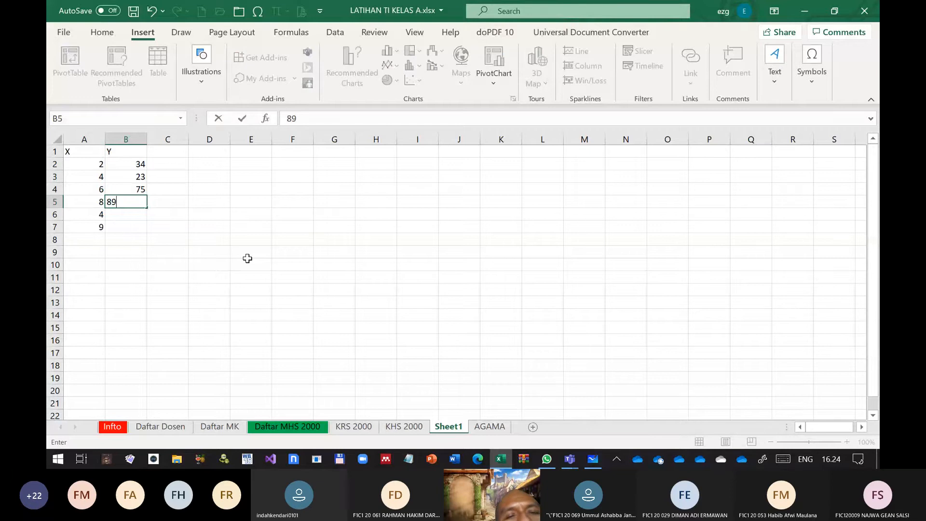
pyautogui.press('Return')
pyautogui.write('56')
pyautogui.press('Return')
pyautogui.write('35')
pyautogui.press('Return')
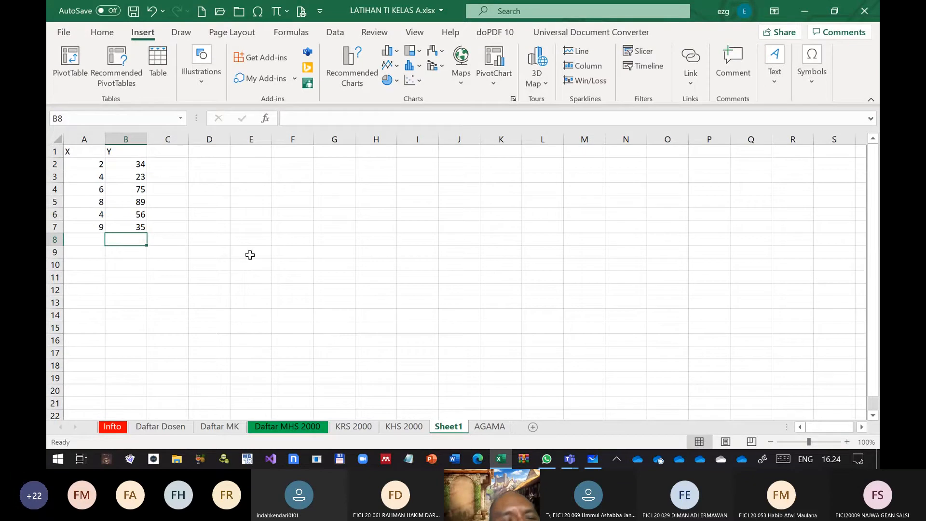
pyautogui.click(250, 214)
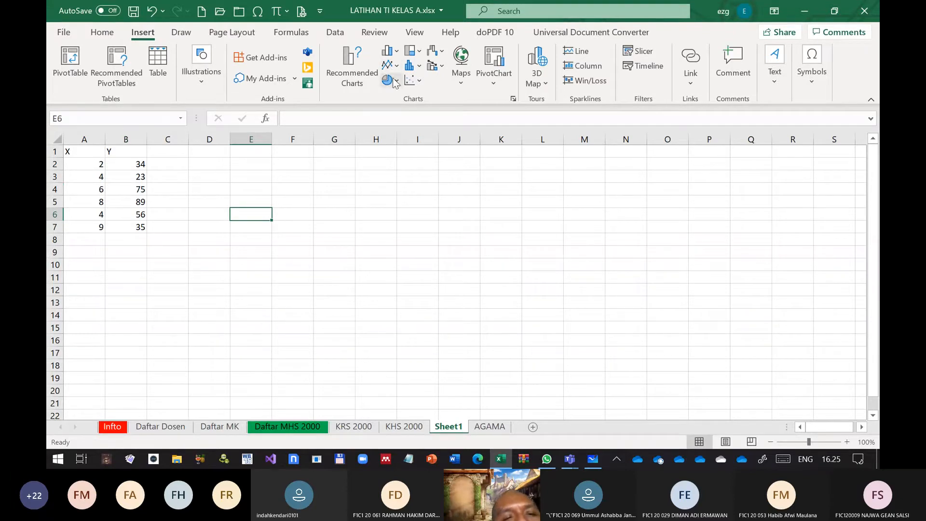
pyautogui.moveTo(82, 164); pyautogui.dragTo(164, 224)
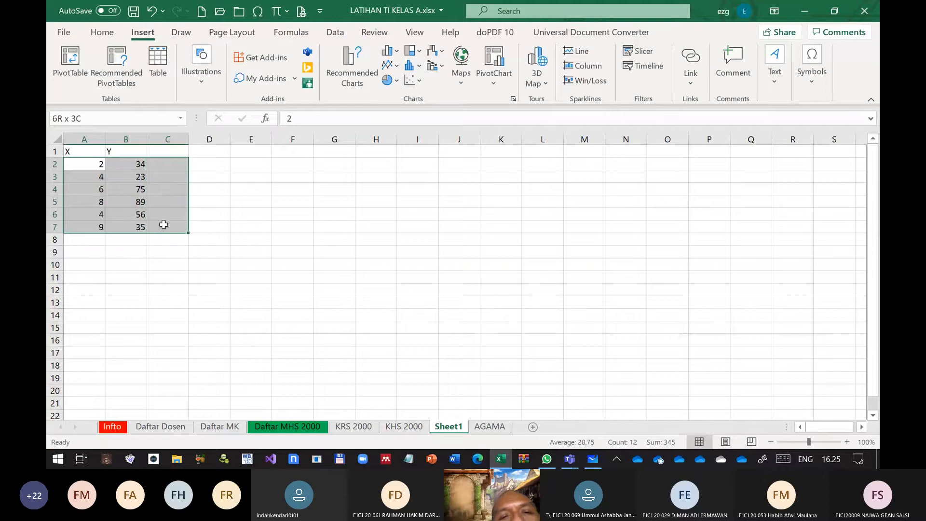
pyautogui.click(239, 238)
pyautogui.click(242, 186)
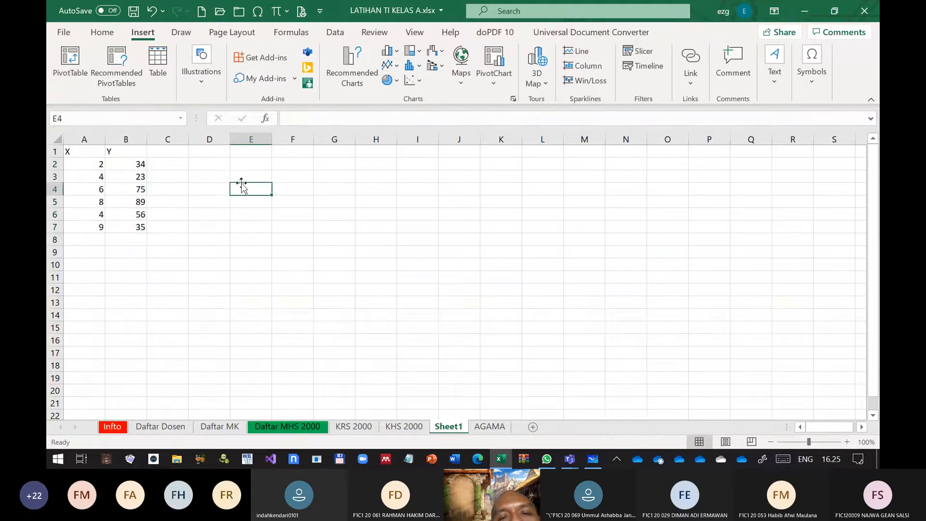
# Select empty cell F2 and open the line and area chart choices
pyautogui.click(295, 165)
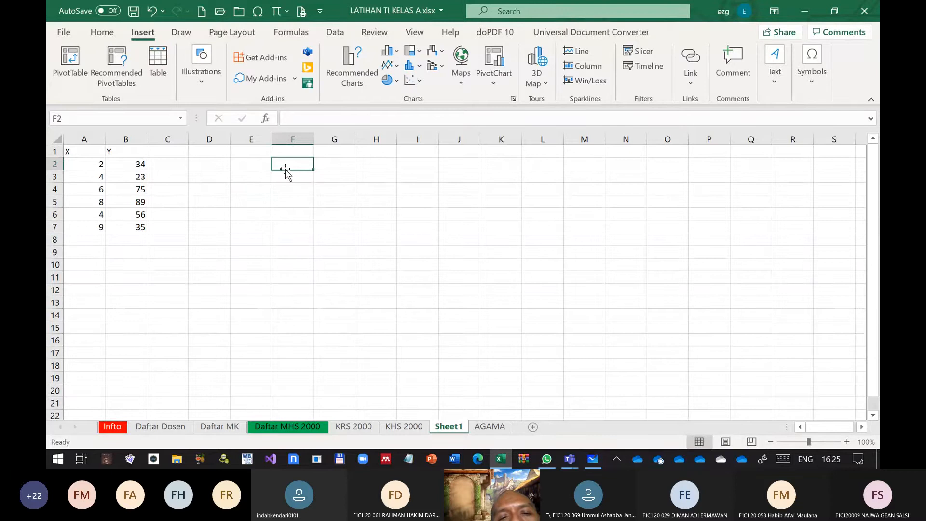
pyautogui.click(393, 66)
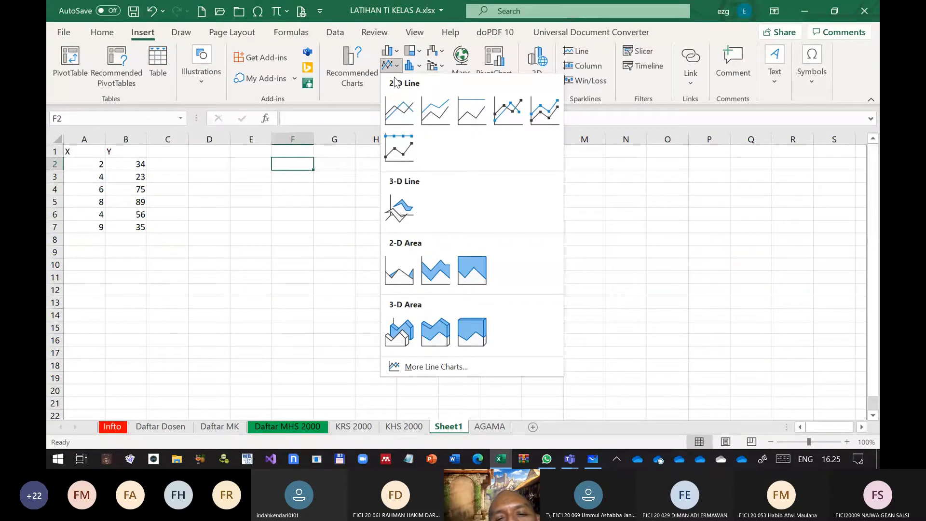
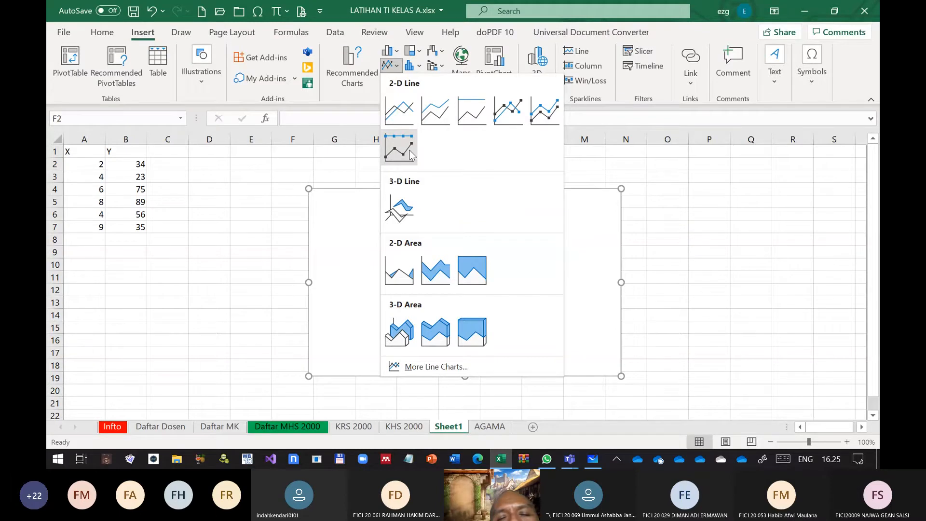
# Insert an empty scatter chart with straight lines and markers, and open its data source settings
pyautogui.click(414, 80)
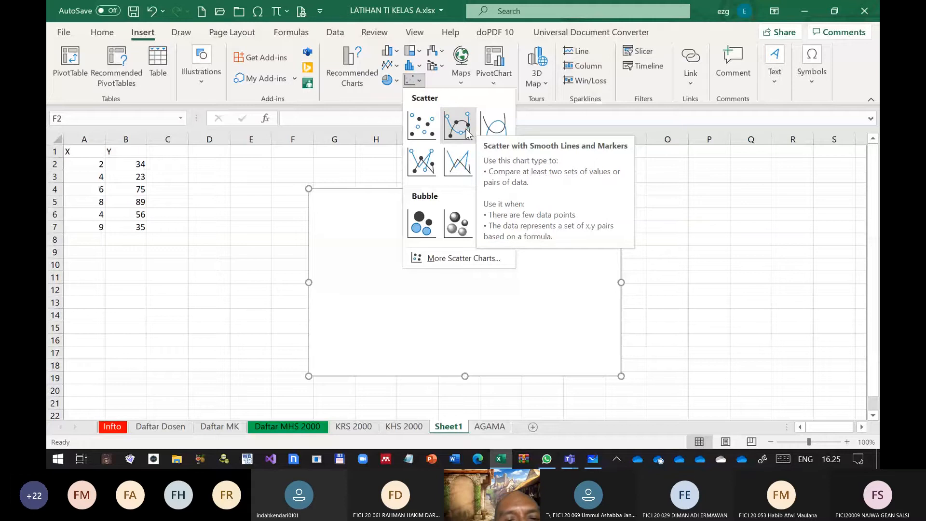
pyautogui.click(467, 132)
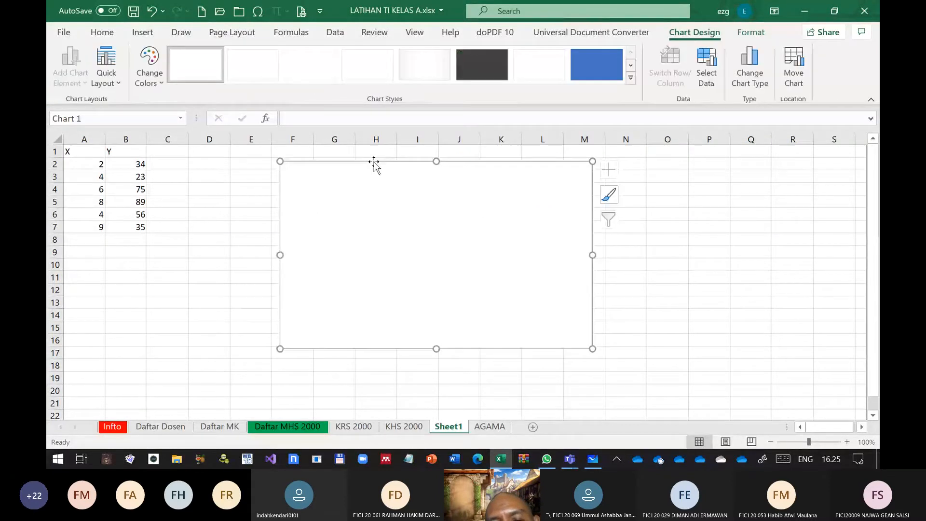
pyautogui.rightClick(437, 223)
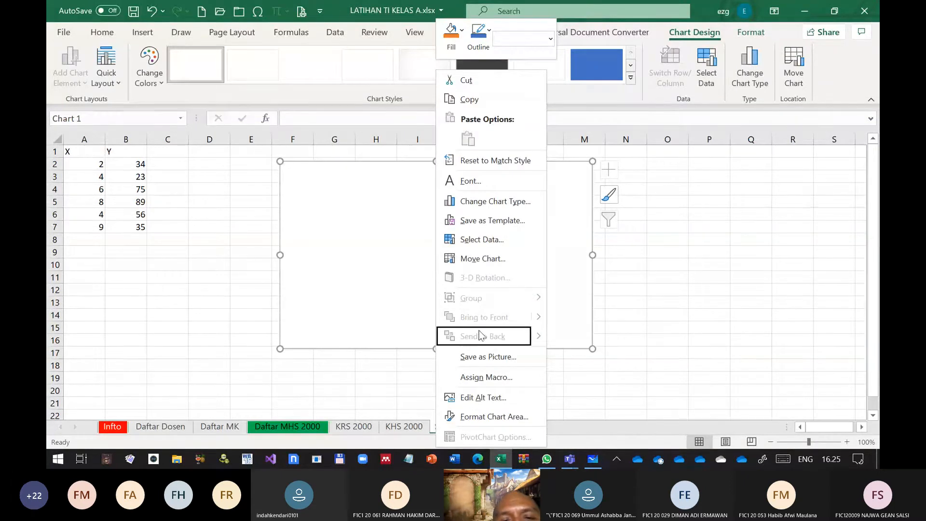
pyautogui.click(492, 243)
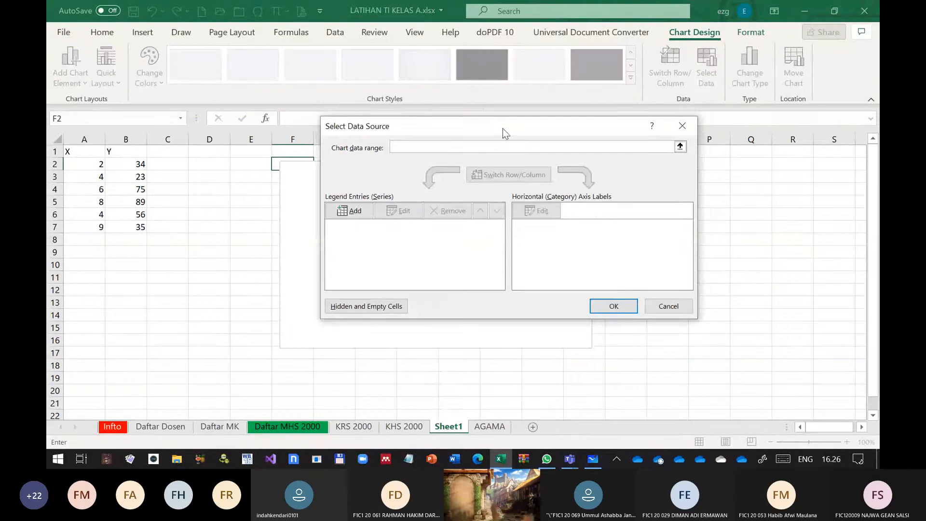
pyautogui.moveTo(503, 128); pyautogui.dragTo(509, 113)
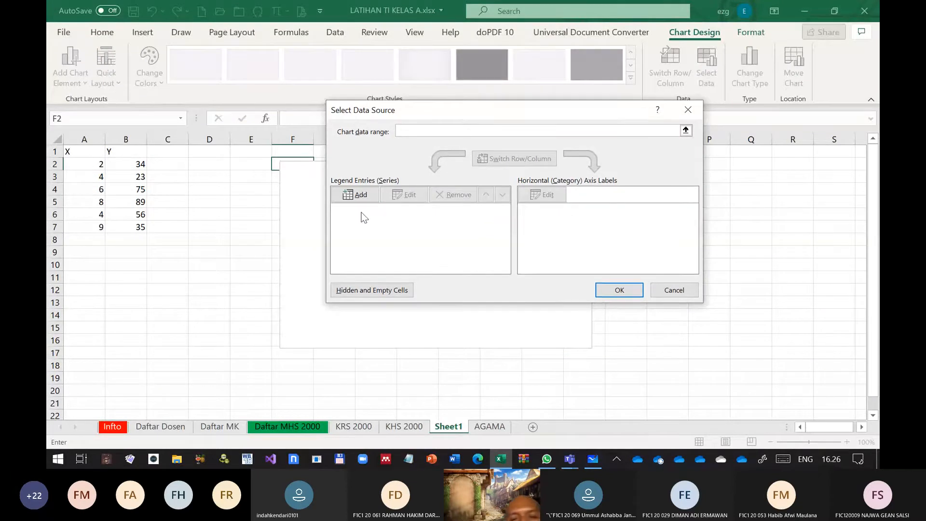
# Add a chart series named from cell B1, with X values from A2:A7 and Y values from B2:B7
pyautogui.click(360, 195)
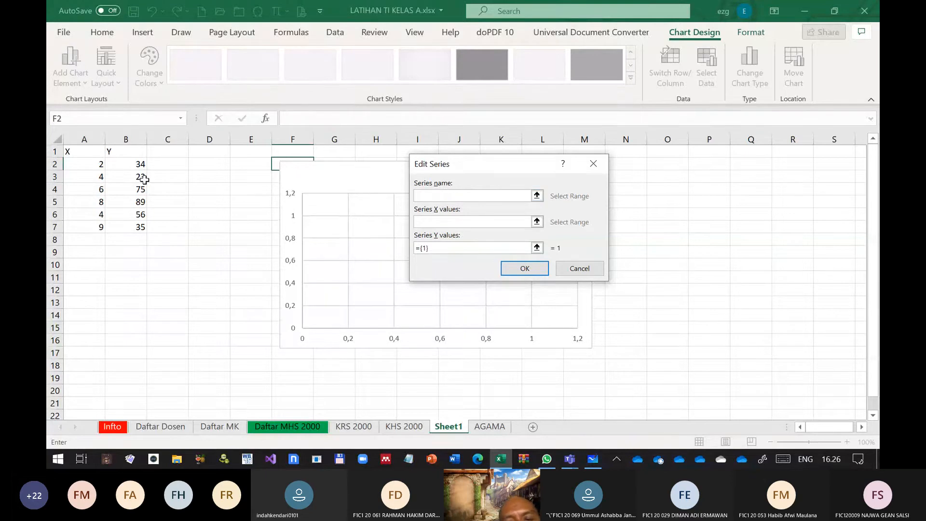
pyautogui.click(136, 149)
pyautogui.press('Tab')
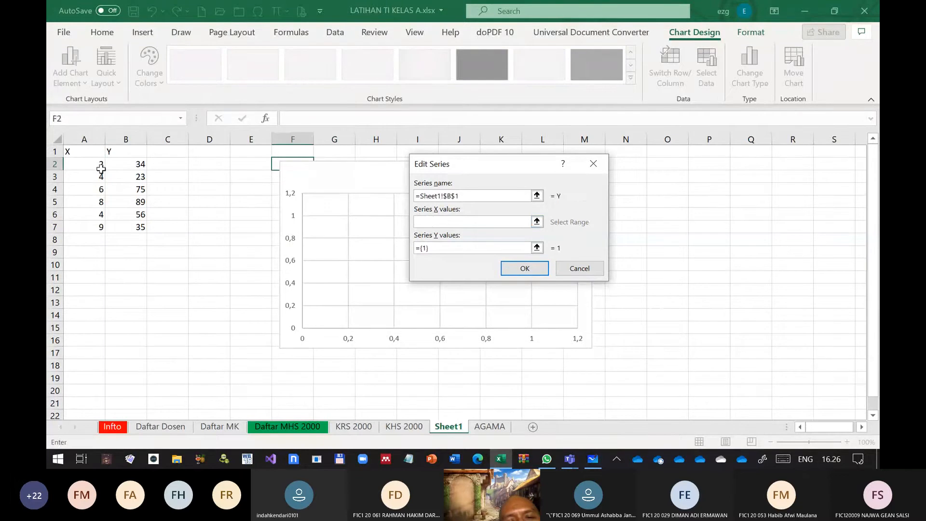
pyautogui.moveTo(99, 167); pyautogui.dragTo(90, 222)
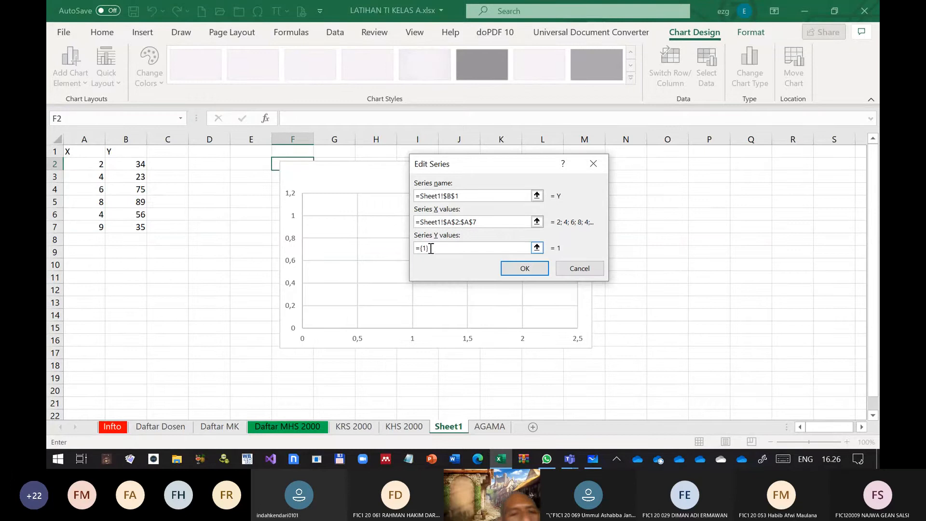
pyautogui.press('Tab')
pyautogui.moveTo(138, 165); pyautogui.dragTo(136, 227)
pyautogui.click(525, 268)
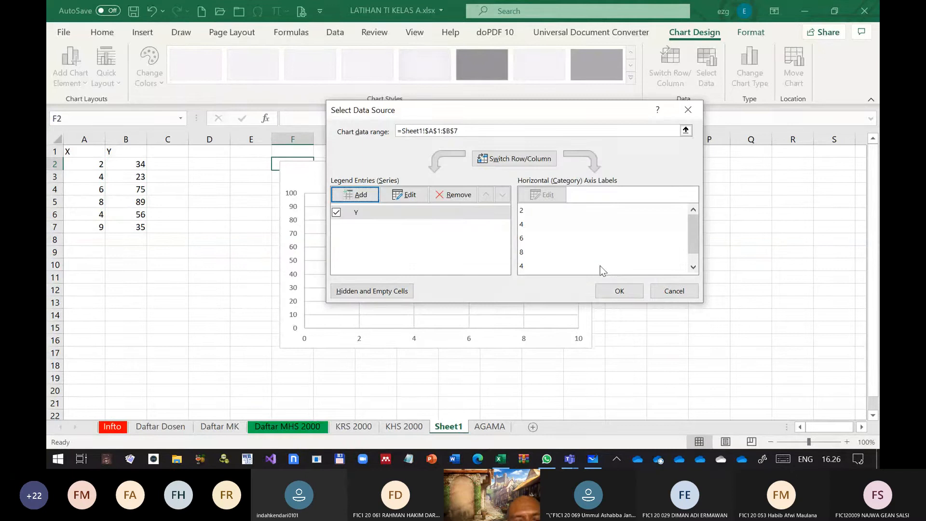
pyautogui.click(620, 291)
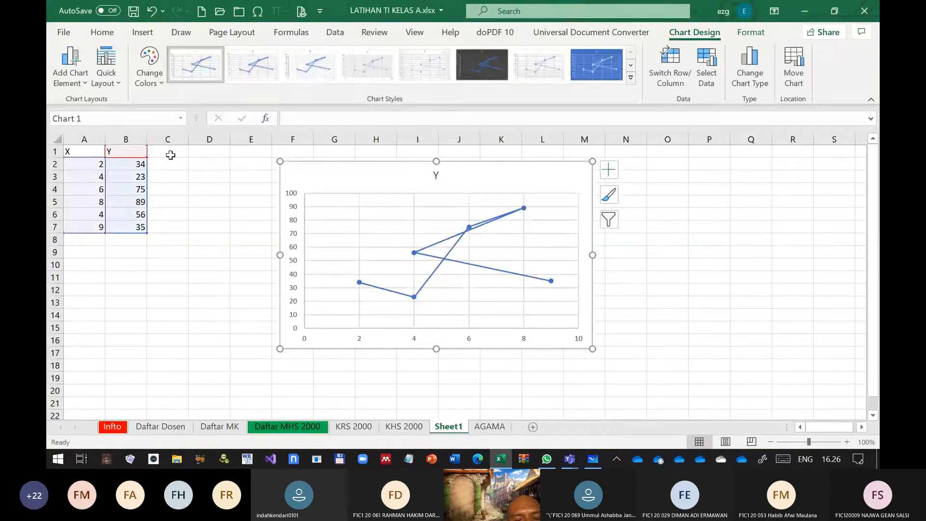
# Enter the header Z in C1 and the values 65, 38, 56, 12, 89 and 46 in cells C2 to C7
pyautogui.click(170, 154)
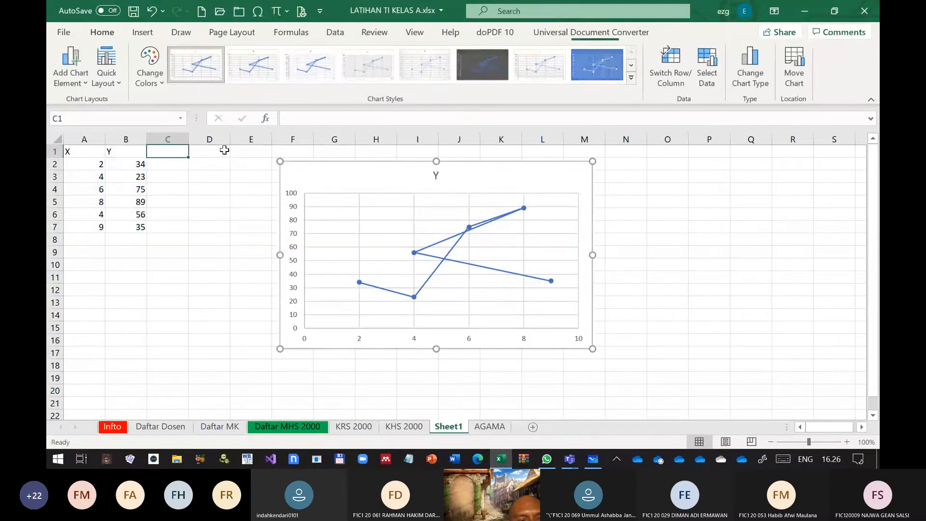
pyautogui.write('z')
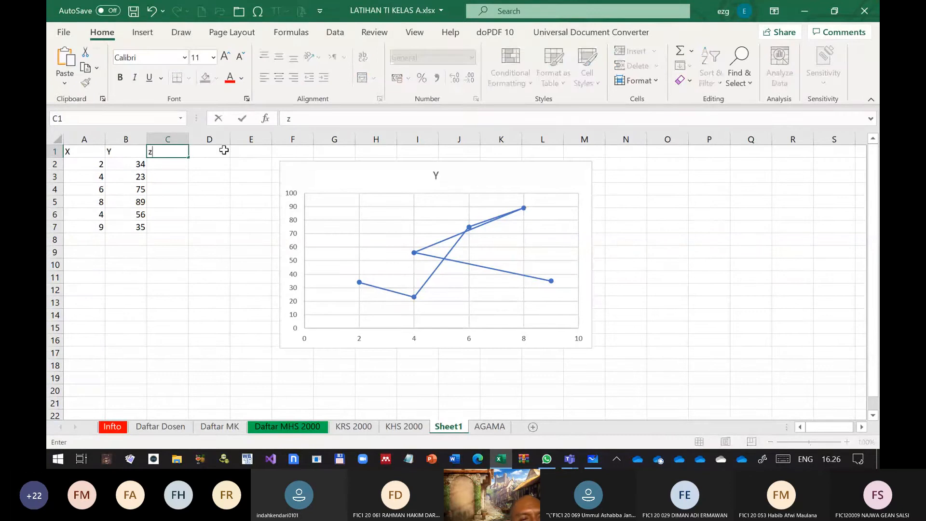
pyautogui.press('Return')
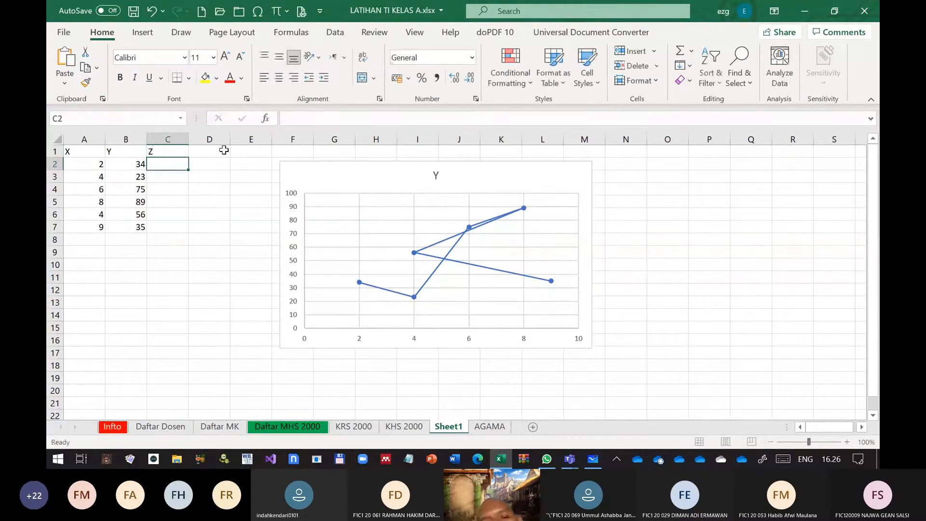
pyautogui.write('65')
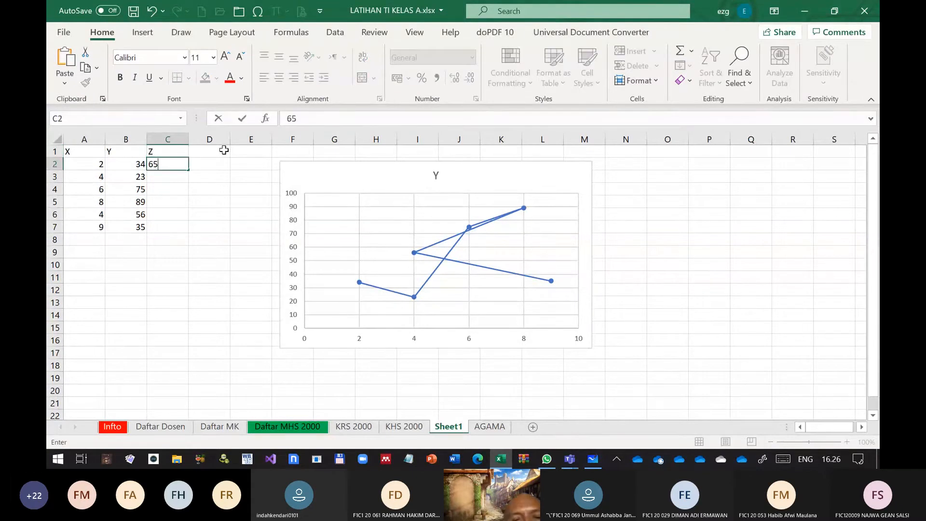
pyautogui.press('Return')
pyautogui.write('38')
pyautogui.press('Return')
pyautogui.write('56')
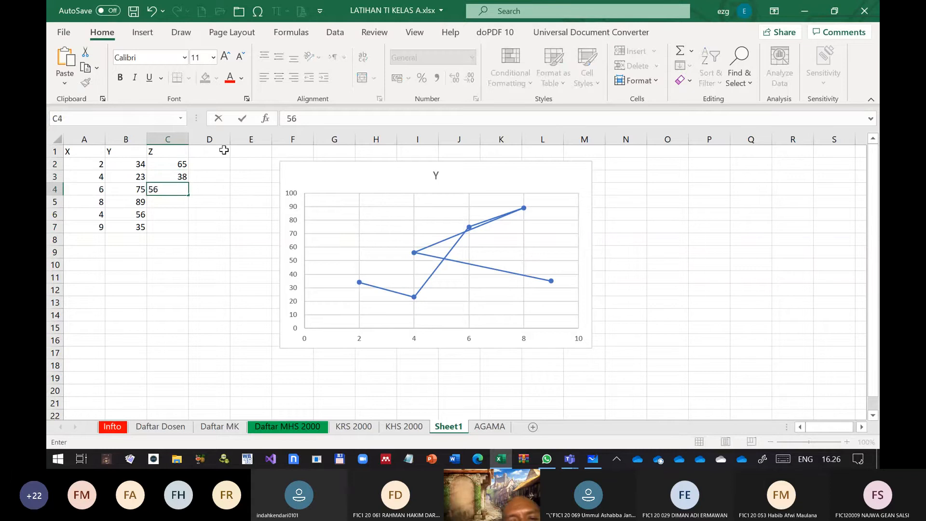
pyautogui.press('Return')
pyautogui.write('12')
pyautogui.press('Return')
pyautogui.write('89')
pyautogui.press('Return')
pyautogui.write('46')
pyautogui.press('Return')
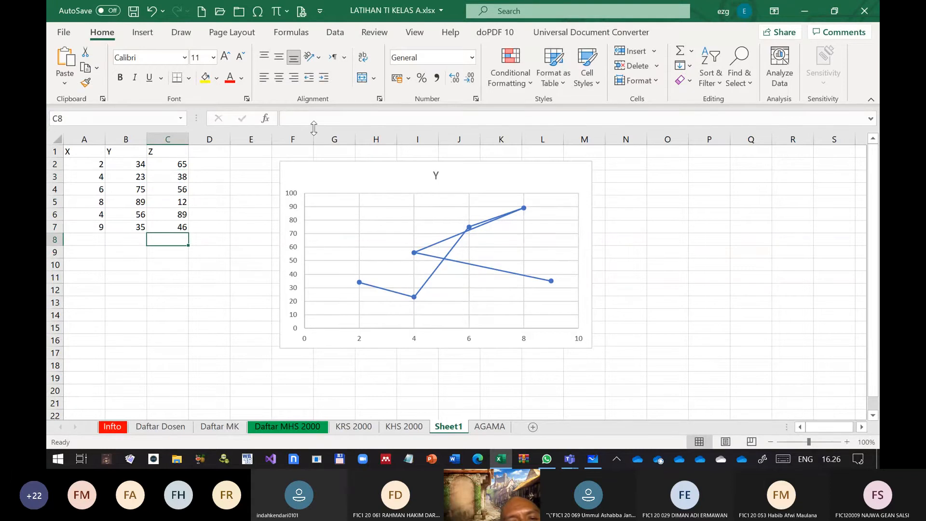
# Start a second series in the chart's data source and name it "Data Z", including the quotation marks
pyautogui.rightClick(397, 215)
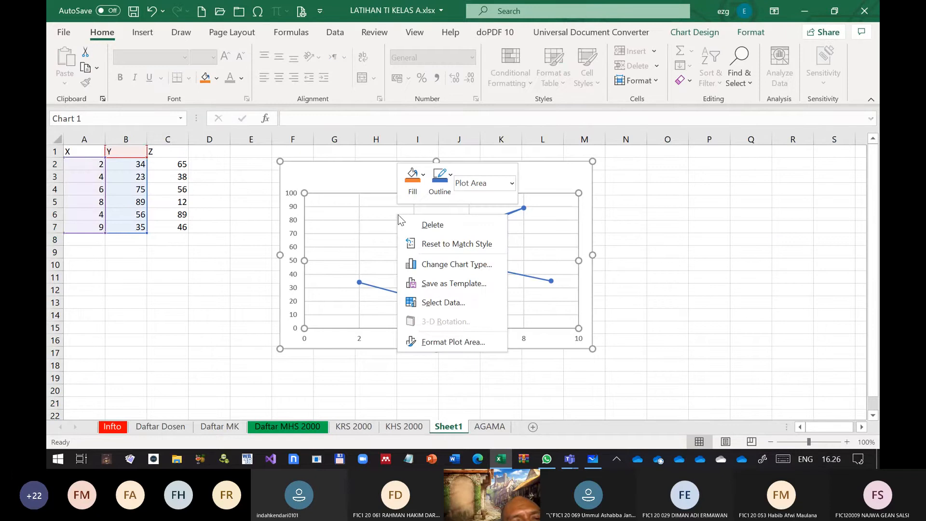
pyautogui.click(461, 303)
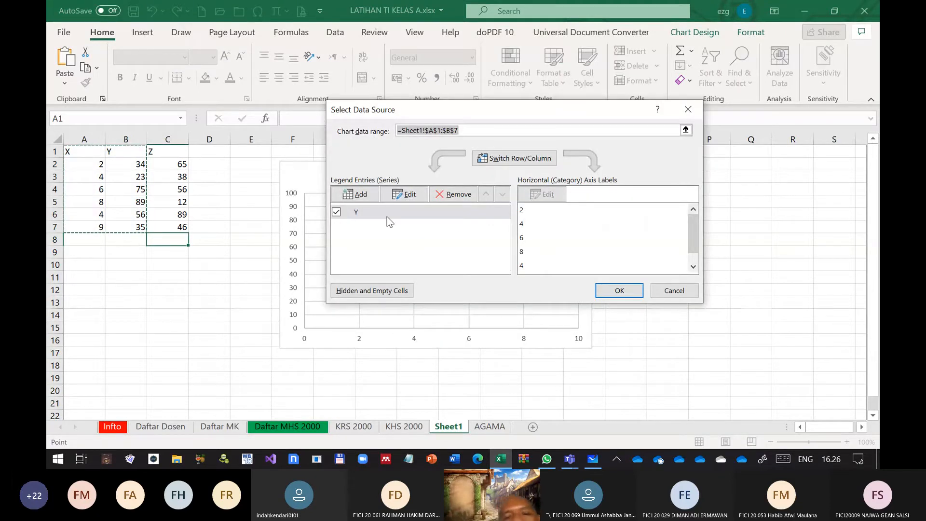
pyautogui.click(364, 197)
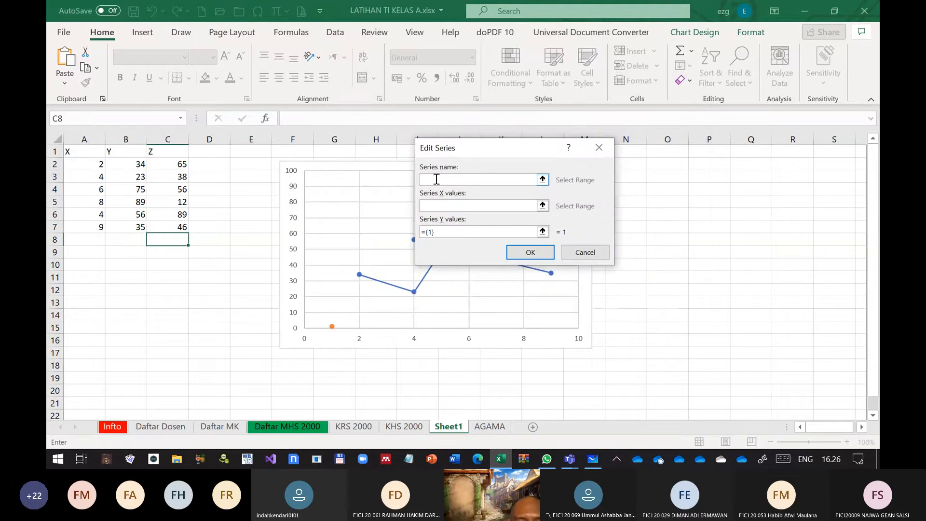
pyautogui.click(164, 151)
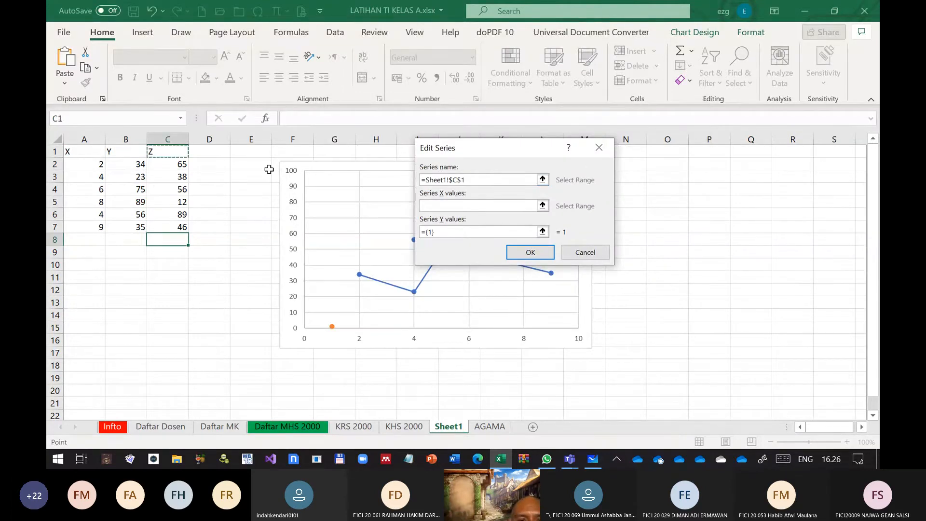
pyautogui.doubleClick(466, 181)
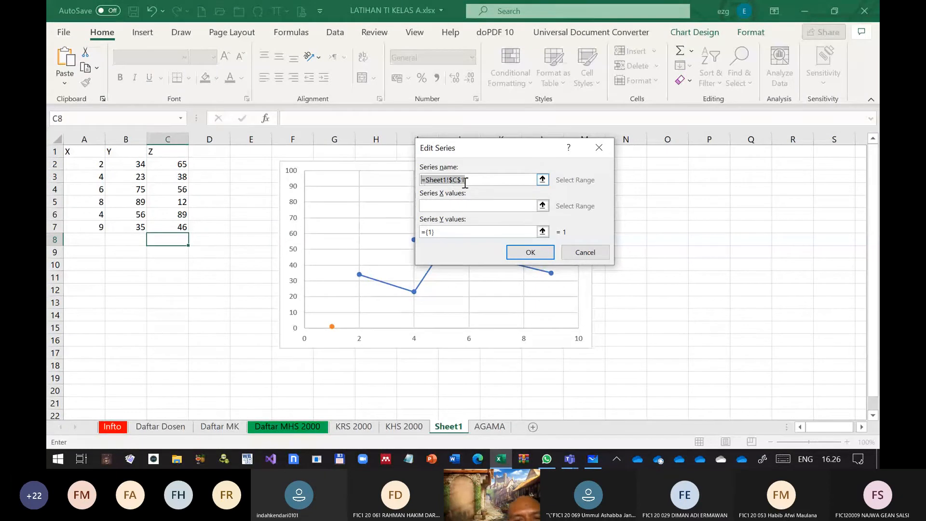
pyautogui.write('"')
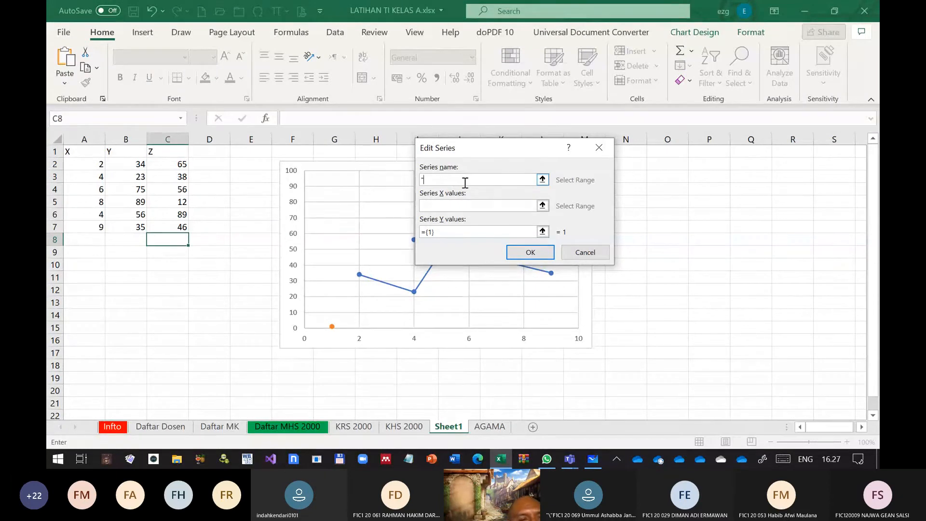
pyautogui.write('Data Z"')
# Set the new series' X values to A2:A7 and its Y values to C2:C7, and apply the chart data
pyautogui.click(476, 205)
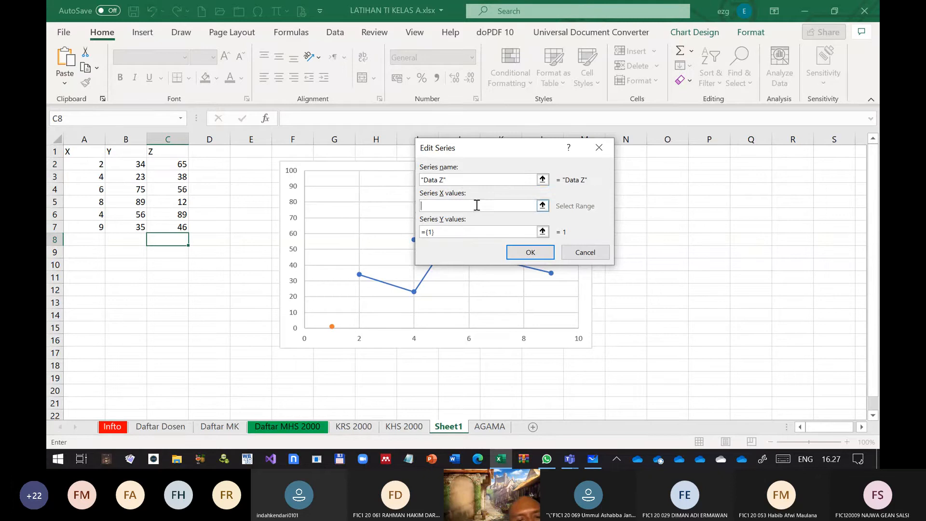
pyautogui.moveTo(97, 164); pyautogui.dragTo(97, 222)
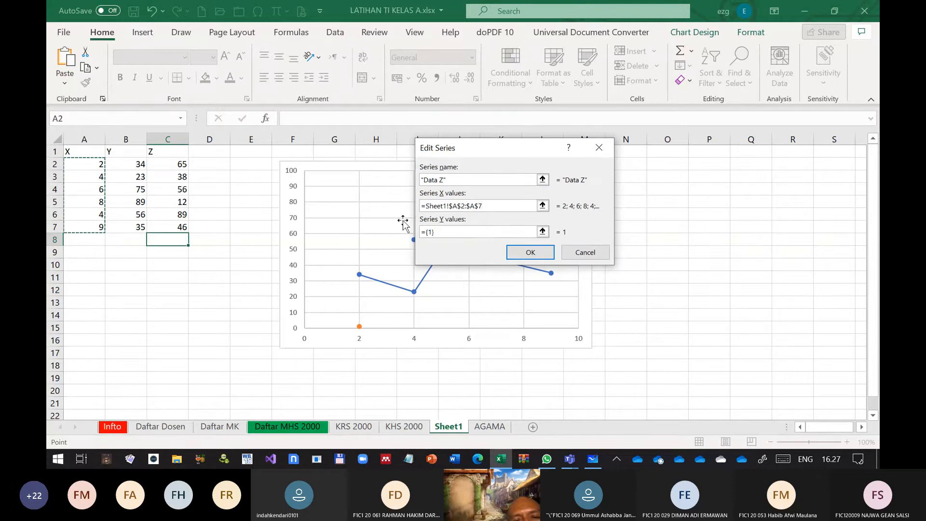
pyautogui.click(443, 232)
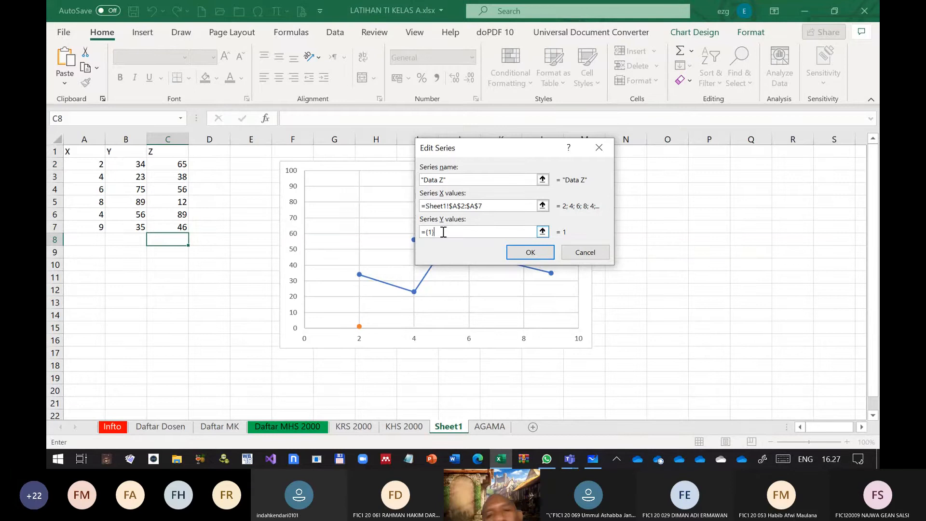
pyautogui.press('BackSpace')
pyautogui.press('BackSpace')
pyautogui.press('BackSpace')
pyautogui.press('BackSpace')
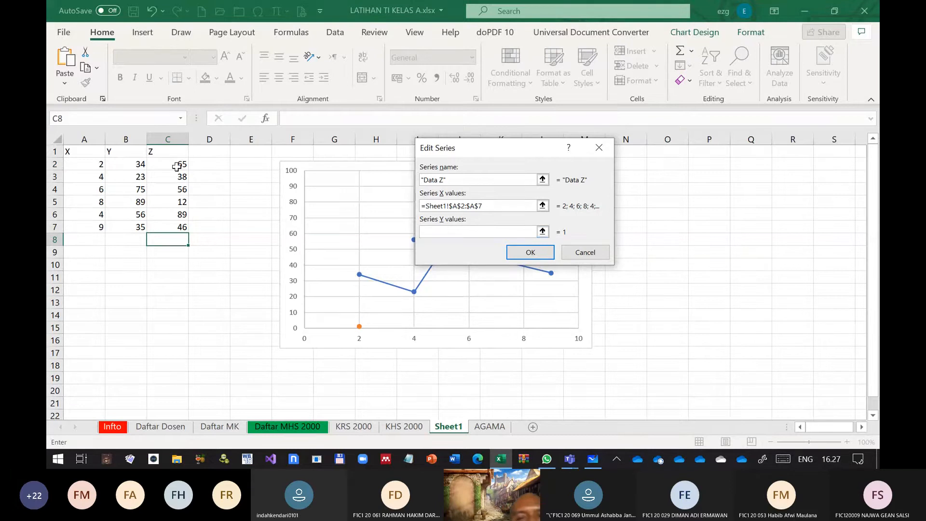
pyautogui.moveTo(177, 167); pyautogui.dragTo(173, 227)
pyautogui.click(530, 252)
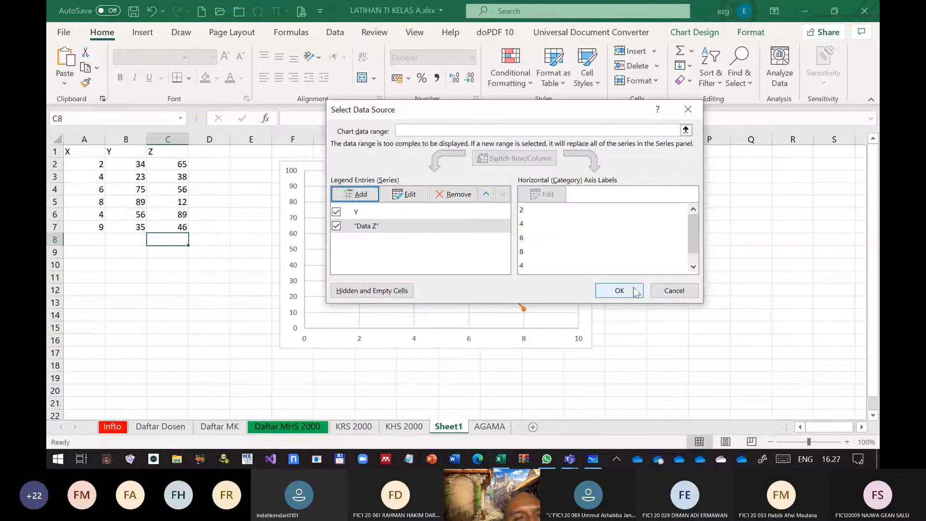
pyautogui.click(627, 289)
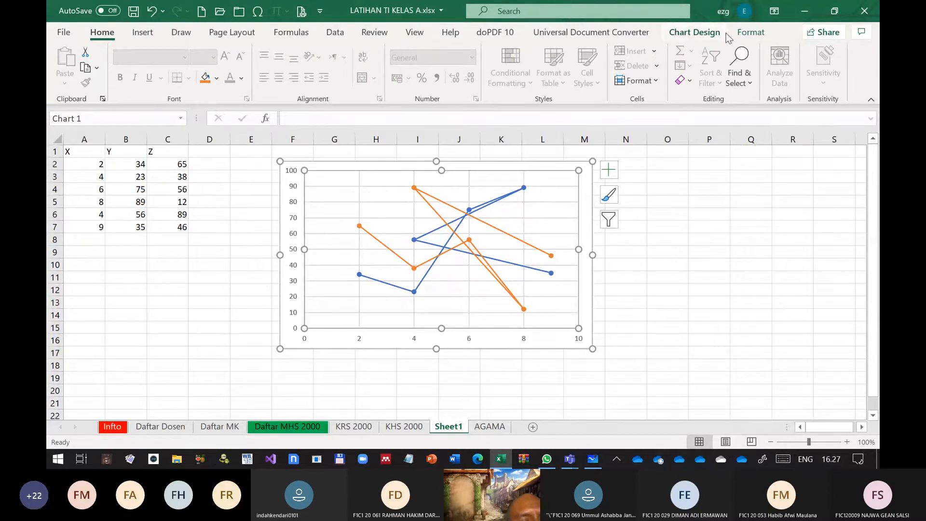
# Add a legend below the chart's plot area
pyautogui.click(752, 34)
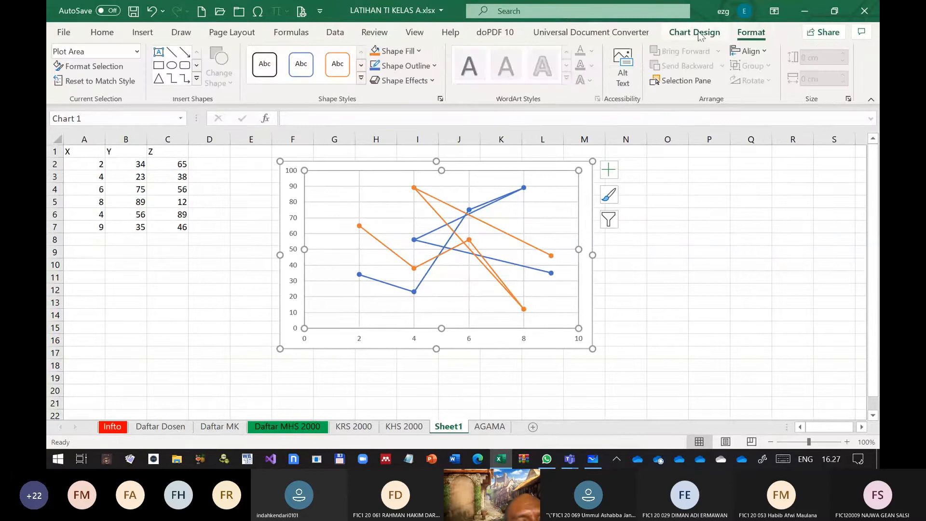
pyautogui.click(695, 32)
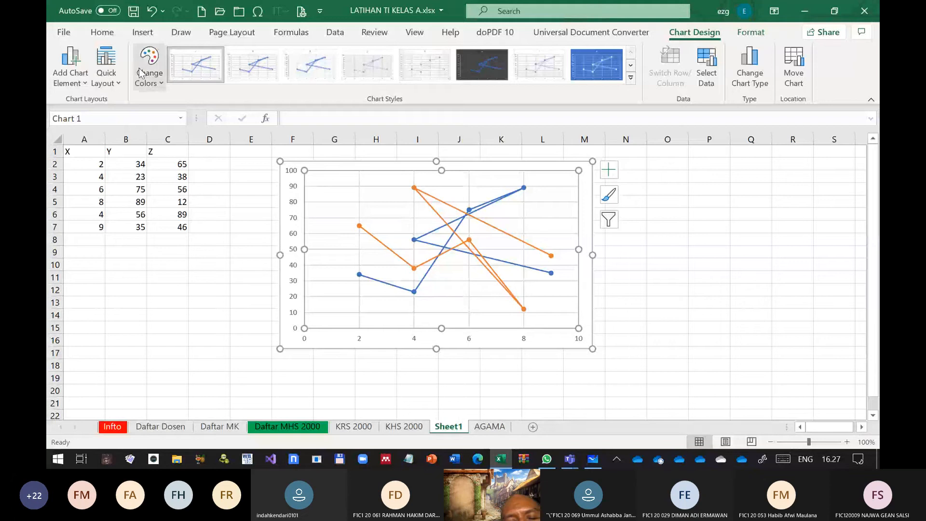
pyautogui.click(75, 85)
pyautogui.moveTo(127, 235)
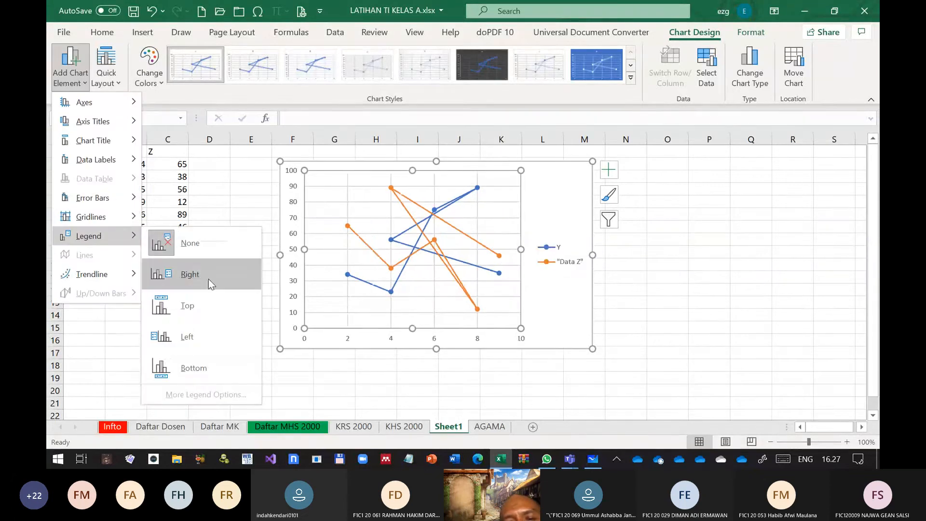
pyautogui.click(188, 371)
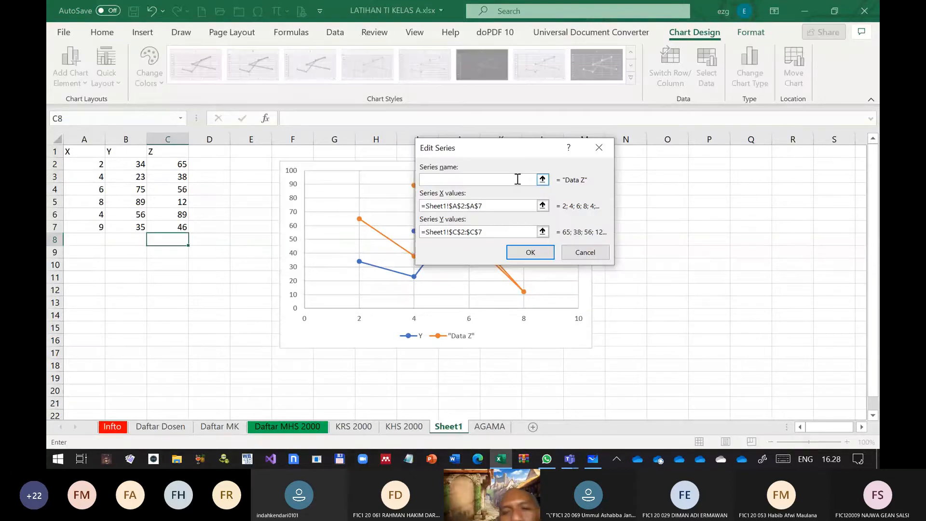
# Rename the second chart series to Data Z without quotation marks
pyautogui.write('Z')
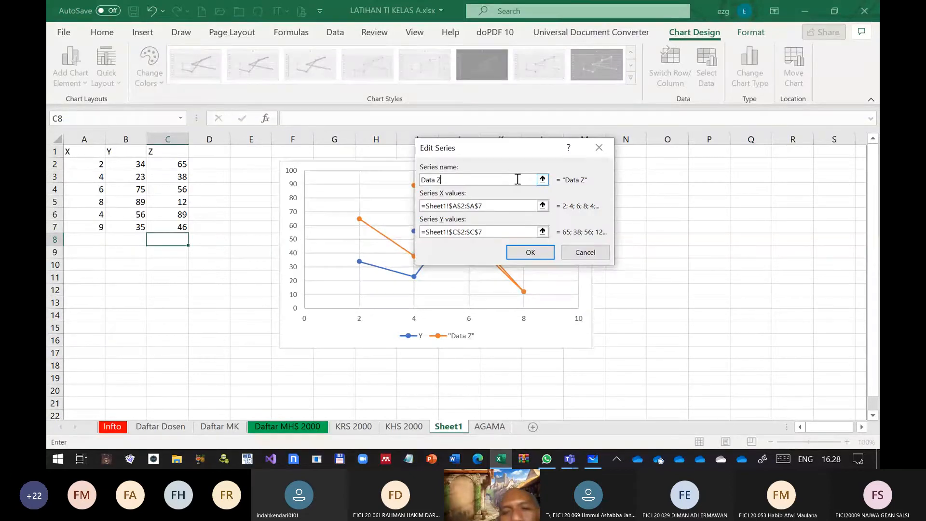
pyautogui.press('Tab')
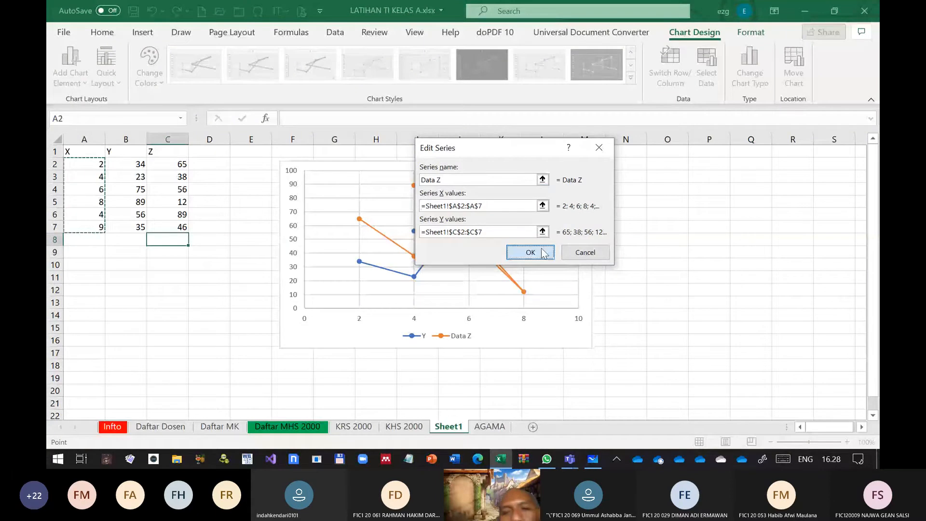
pyautogui.click(544, 254)
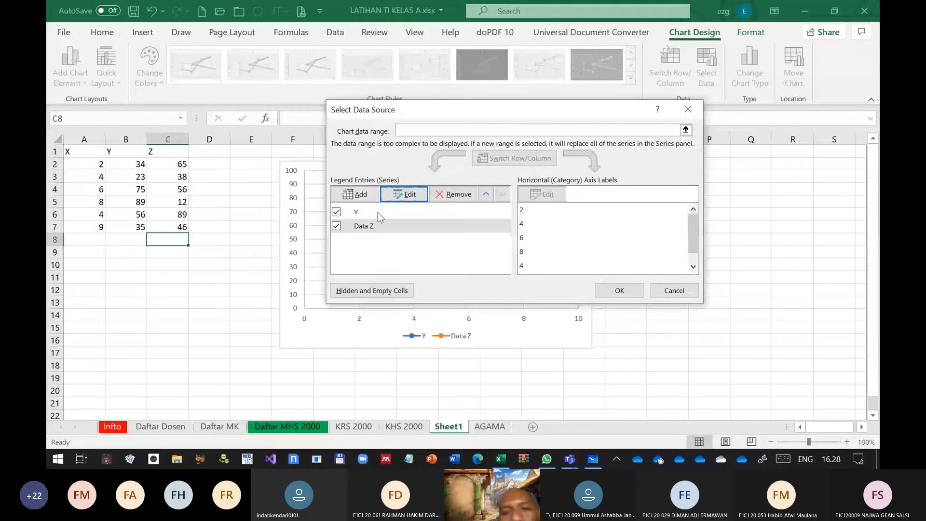
# Rename the first chart series to Data Y and apply the chart data
pyautogui.click(378, 212)
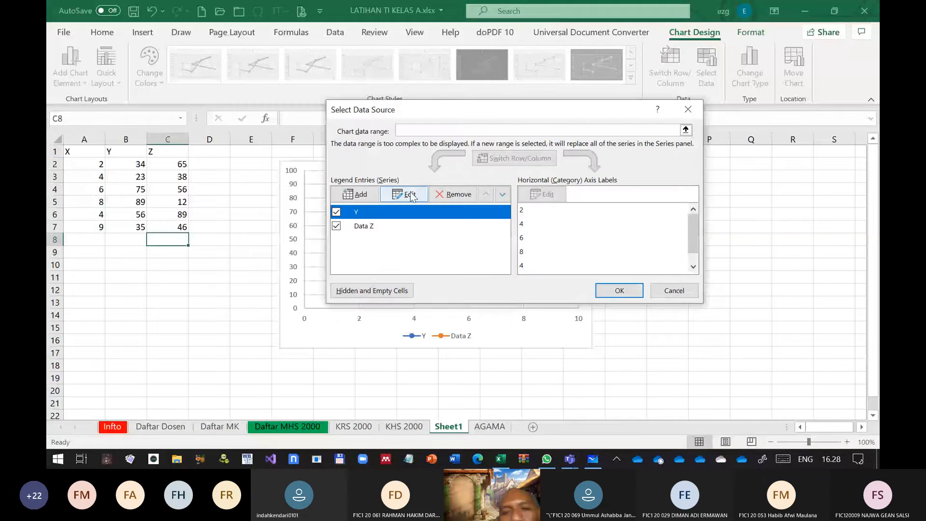
pyautogui.click(411, 195)
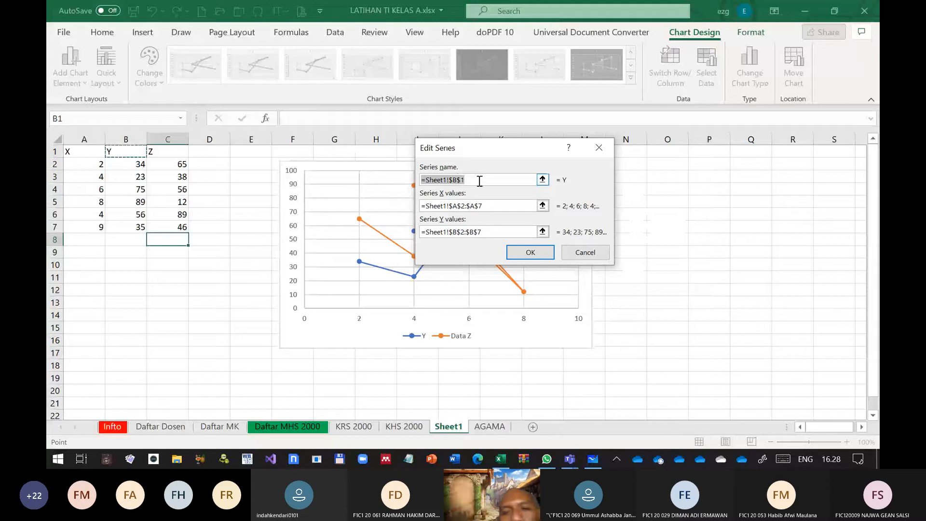
pyautogui.write('Data')
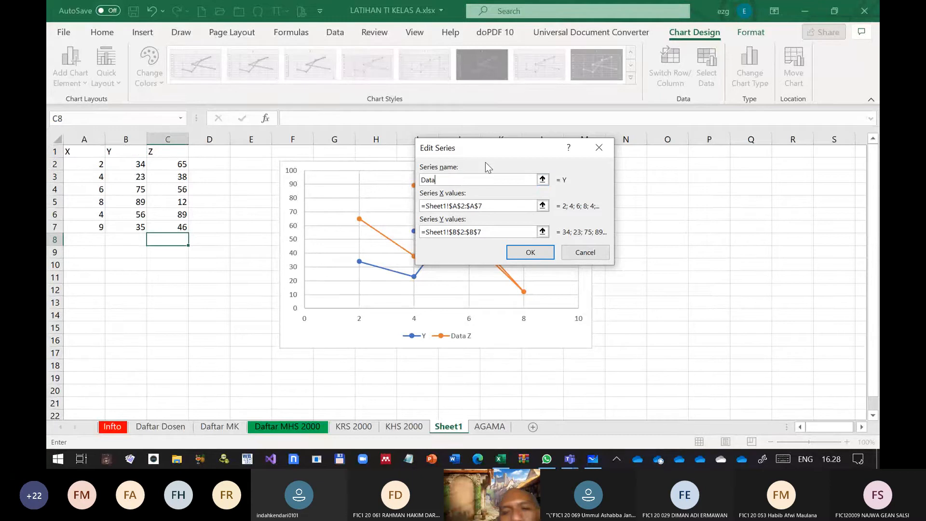
pyautogui.write(' Y')
pyautogui.click(529, 255)
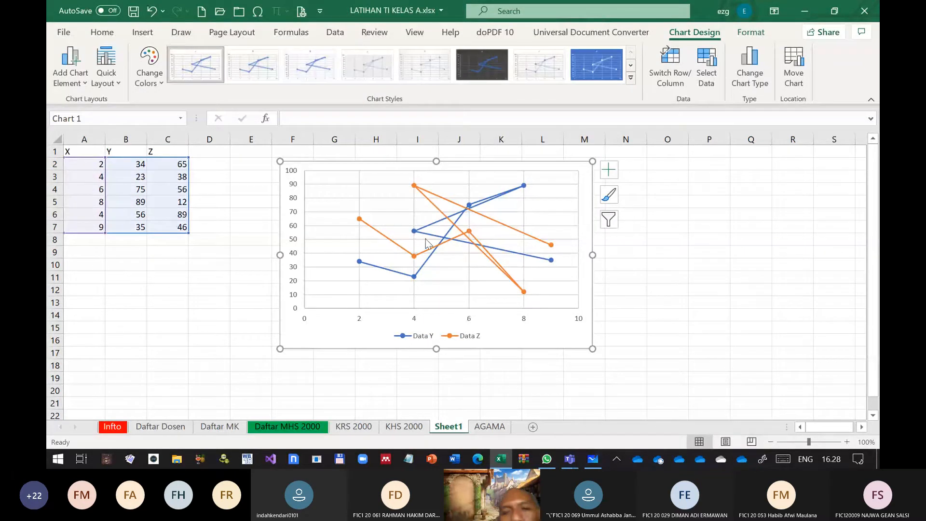
# Review the Data Z series' name and value ranges in the chart's data source
pyautogui.rightClick(333, 217)
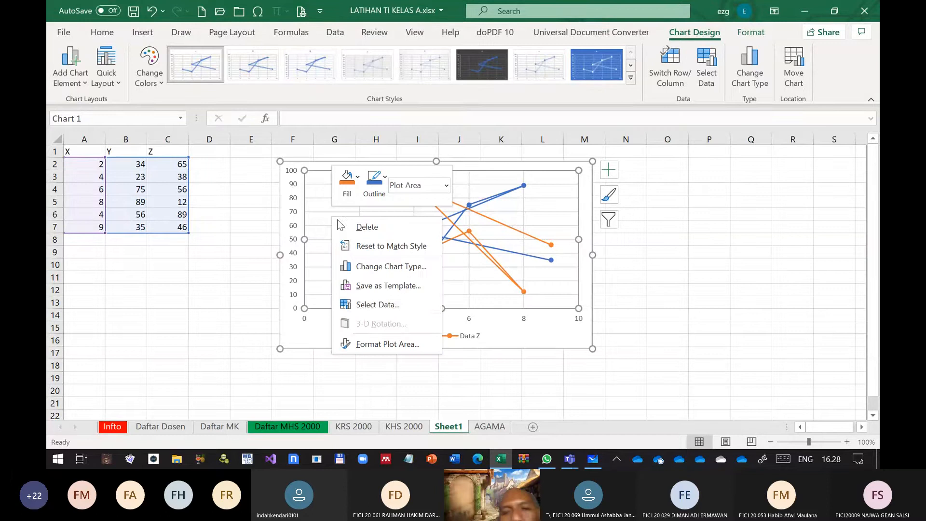
pyautogui.click(384, 305)
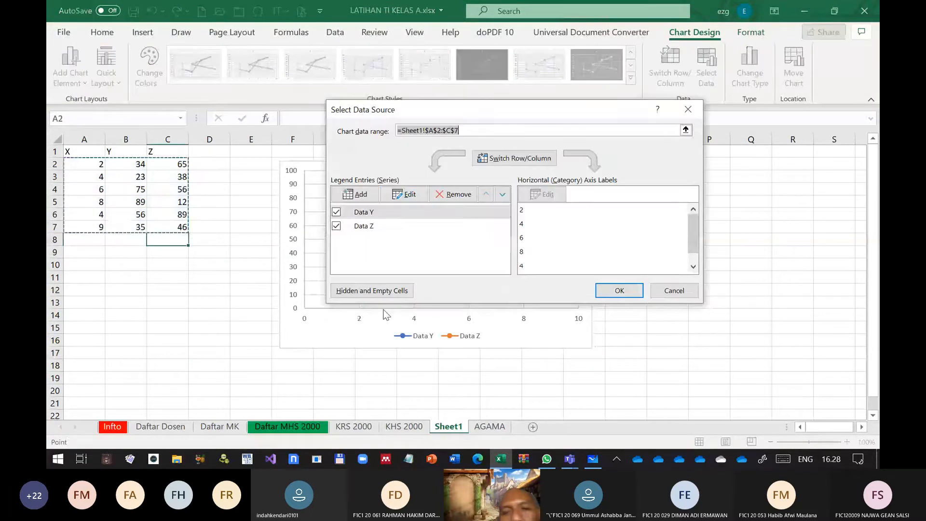
pyautogui.click(400, 226)
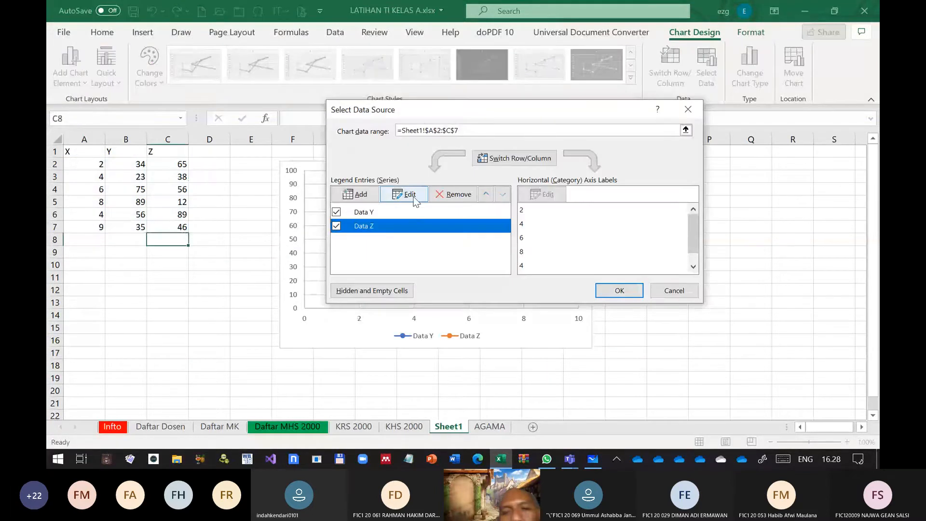
pyautogui.click(408, 195)
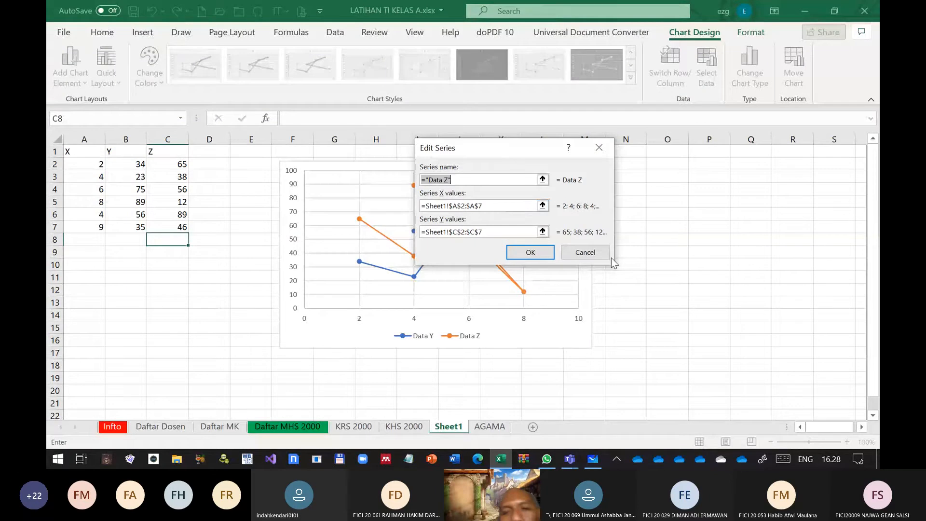
pyautogui.press('Return')
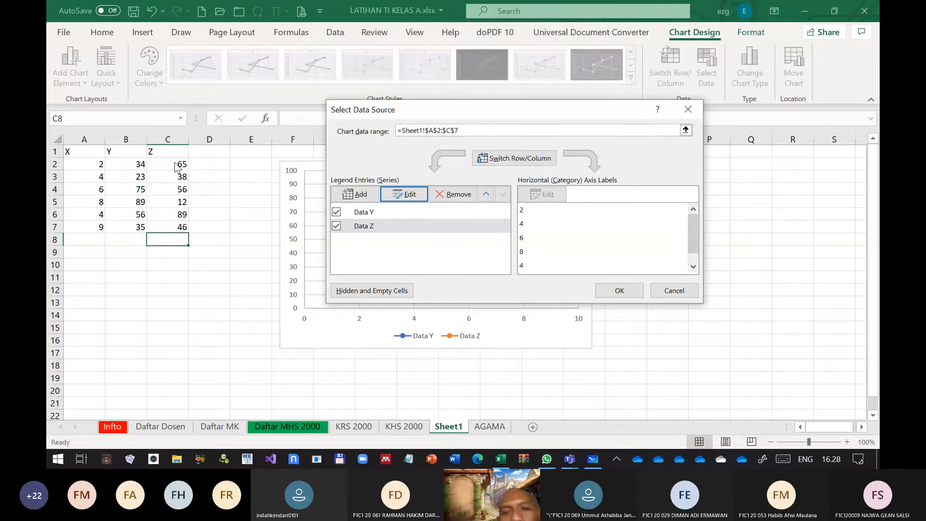
pyautogui.click(672, 291)
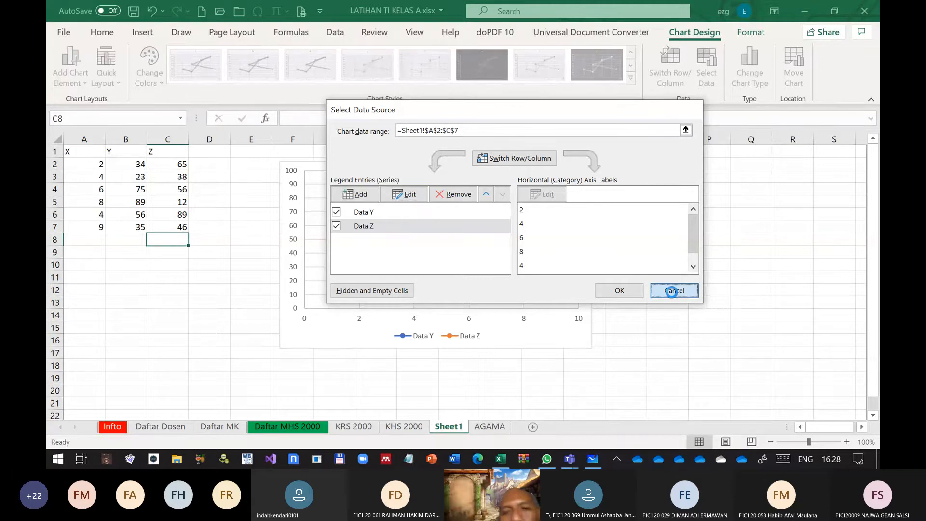
# Insert a new column before the Z column and enter the heading XZ in C1
pyautogui.click(161, 140)
pyautogui.rightClick(160, 140)
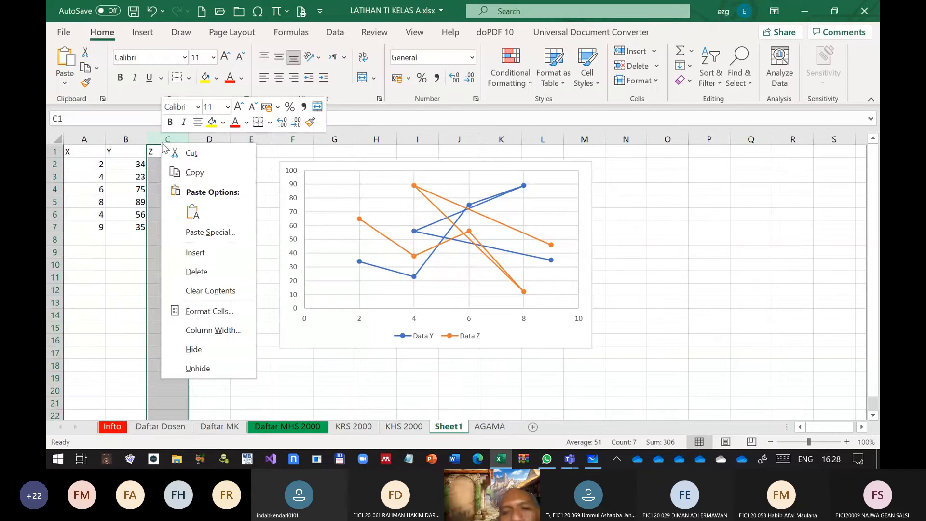
pyautogui.click(212, 252)
pyautogui.moveTo(165, 153); pyautogui.dragTo(165, 177)
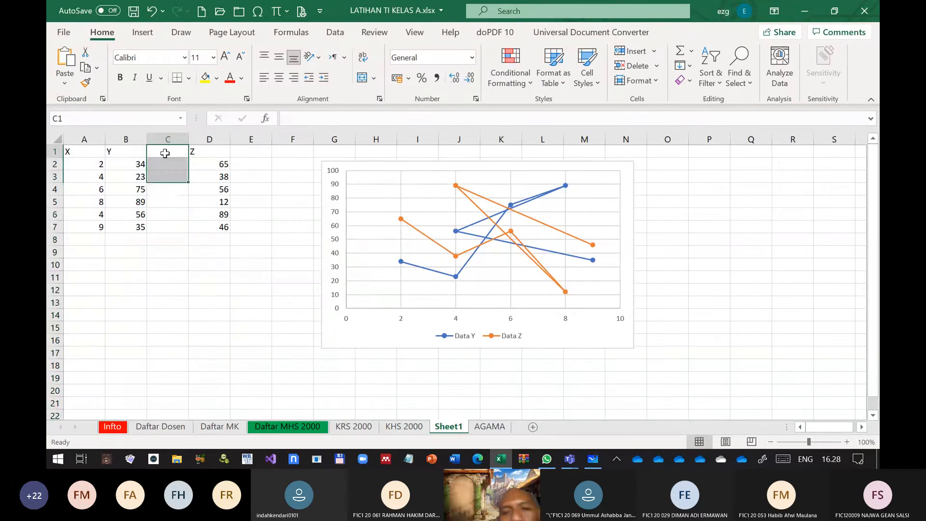
pyautogui.click(165, 153)
pyautogui.write('Z')
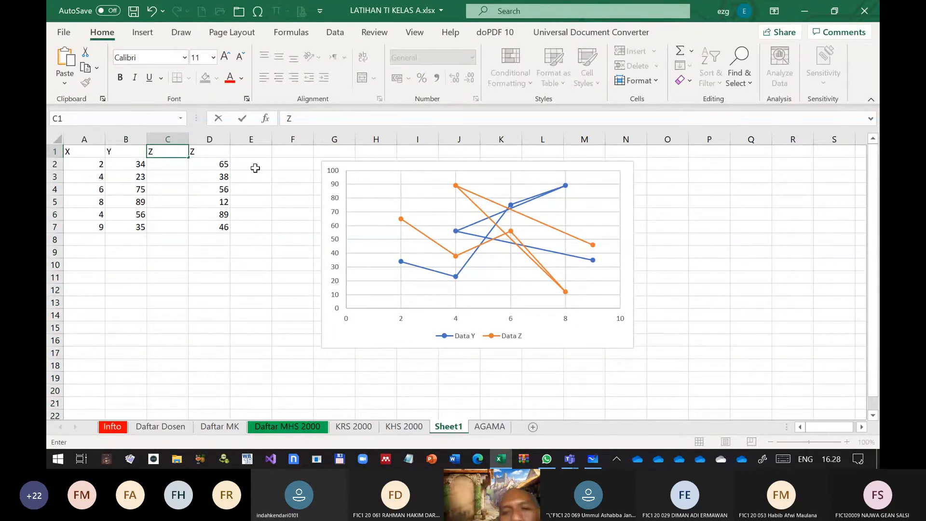
pyautogui.press('BackSpace')
pyautogui.write('XZ')
pyautogui.press('Return')
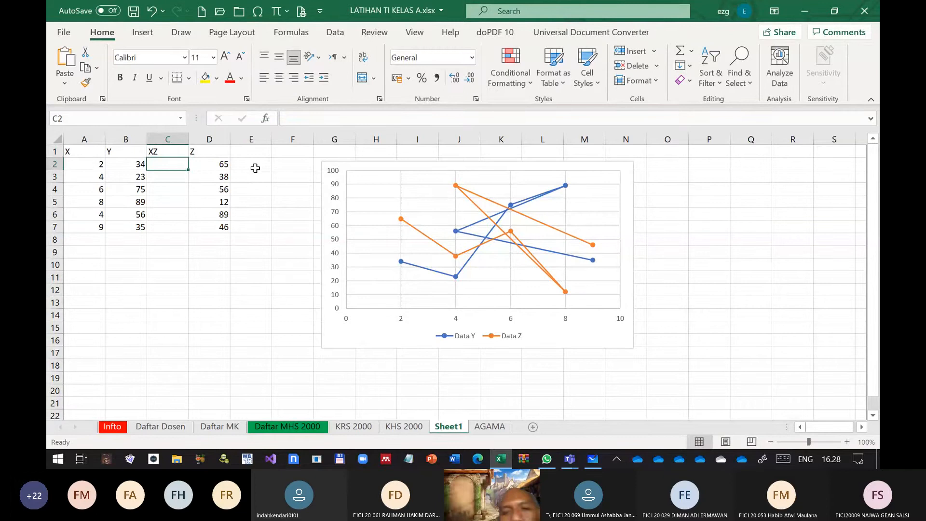
# Enter the values 45, 36, 46, 9, 3 and 8 in cells C2 to C7 of the XZ column
pyautogui.write('45')
pyautogui.press('Return')
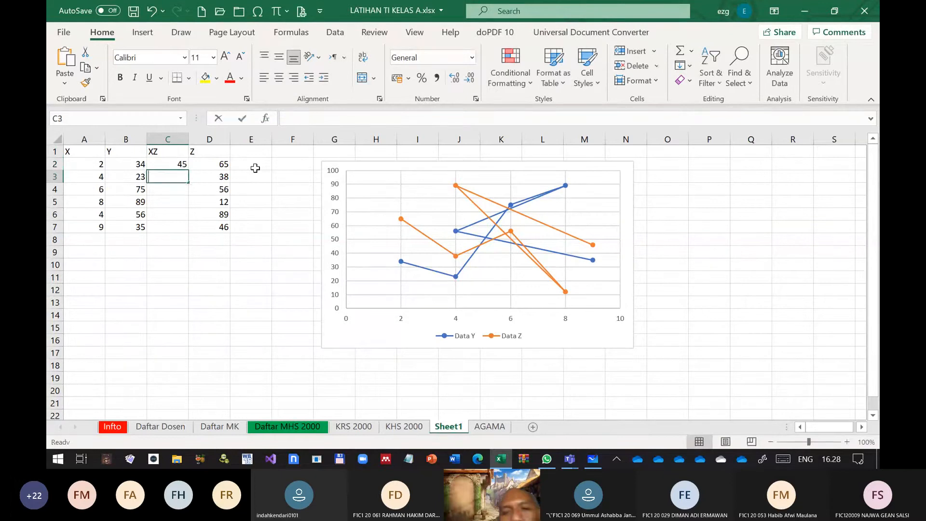
pyautogui.write('36')
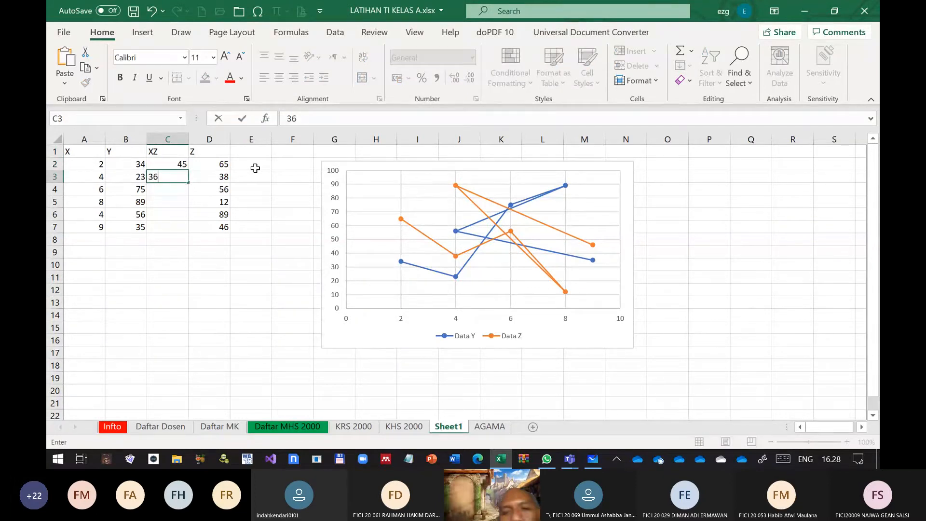
pyautogui.press('Return')
pyautogui.write('46')
pyautogui.press('Return')
pyautogui.write('9')
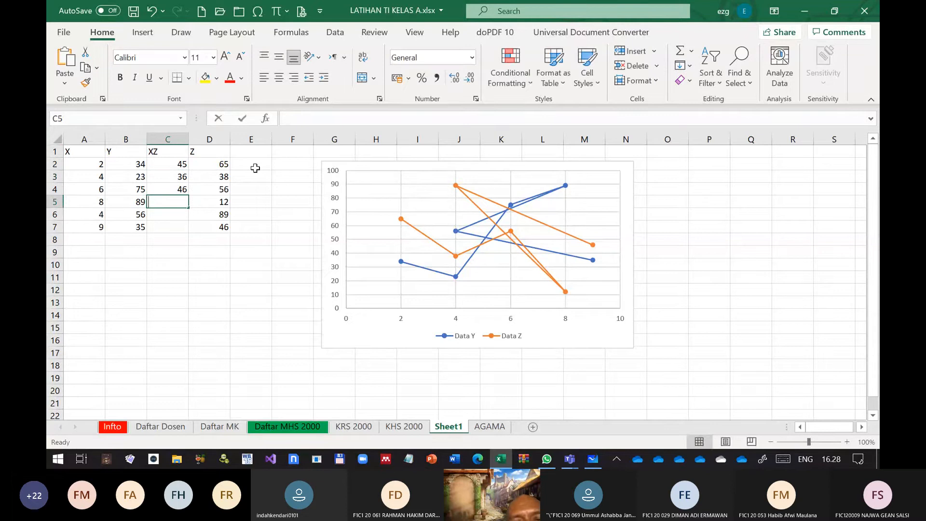
pyautogui.press('Return')
pyautogui.write('3')
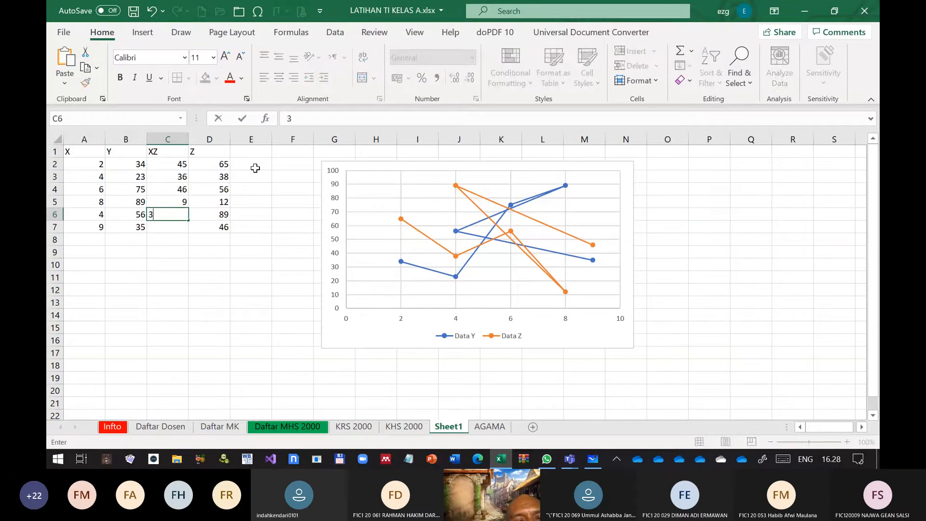
pyautogui.press('Return')
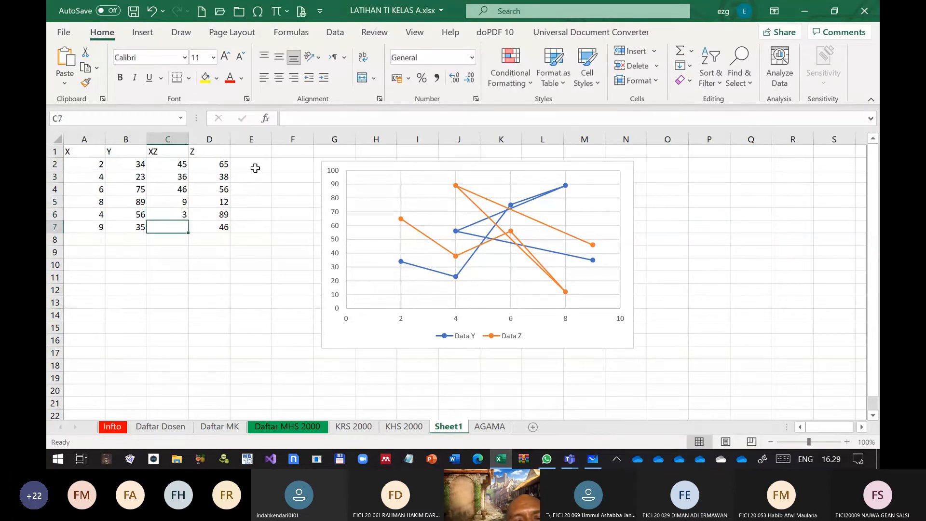
pyautogui.write('8')
pyautogui.press('Return')
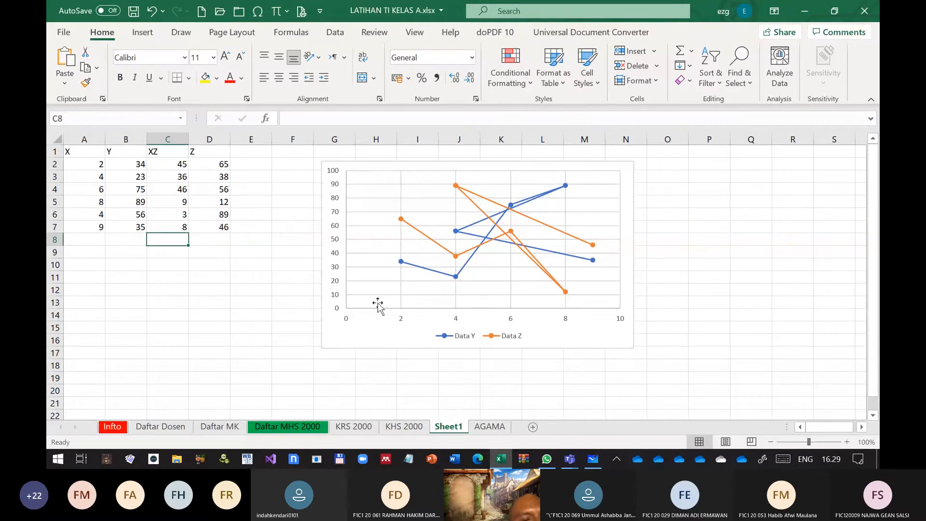
# Set the Data Z series' X values to the XZ range C2:C7 and apply the chart data
pyautogui.rightClick(371, 331)
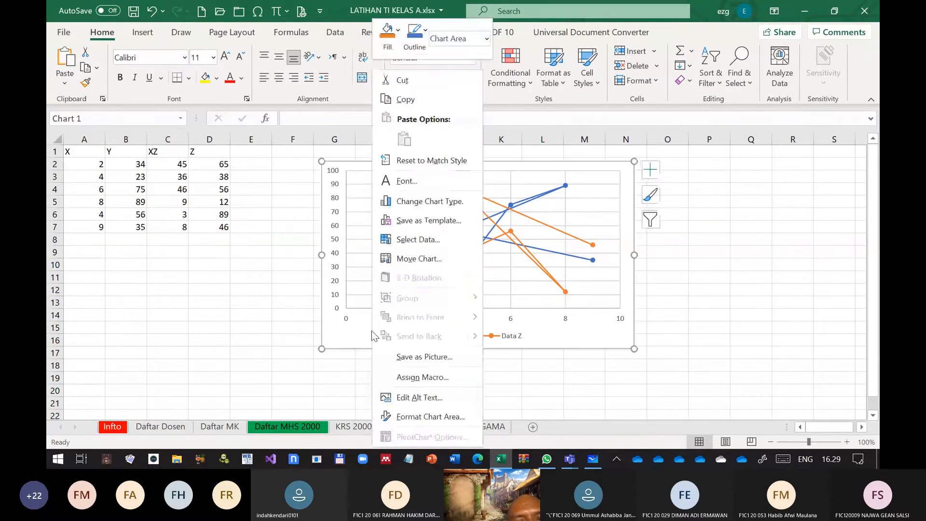
pyautogui.click(418, 239)
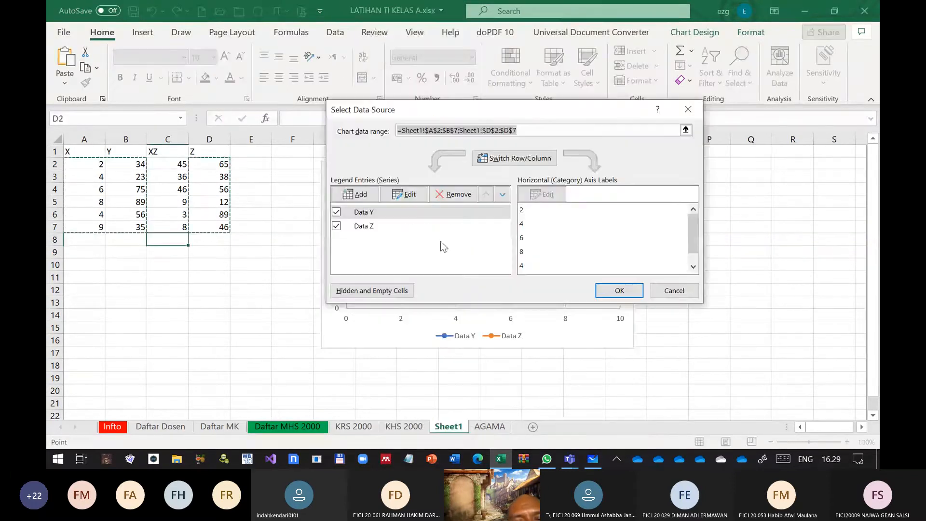
pyautogui.click(373, 227)
pyautogui.click(404, 194)
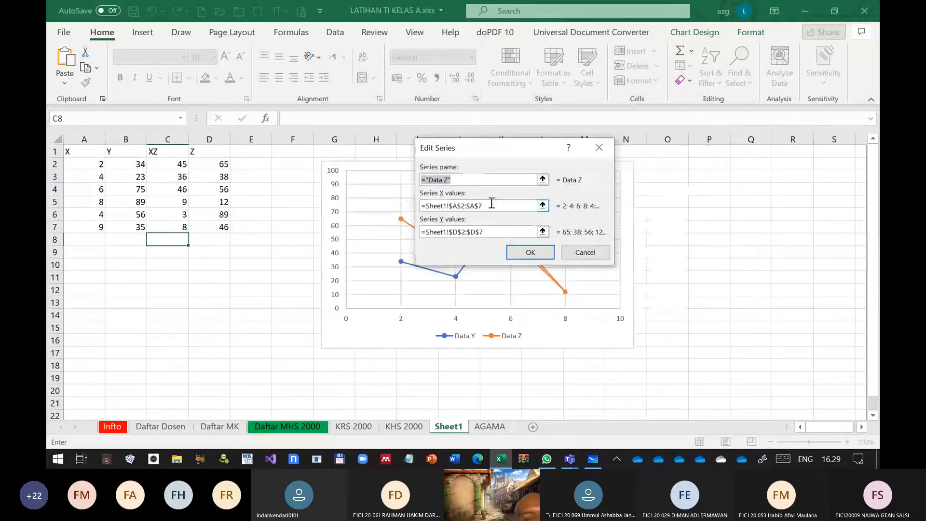
pyautogui.click(492, 203)
pyautogui.moveTo(168, 164); pyautogui.dragTo(179, 223)
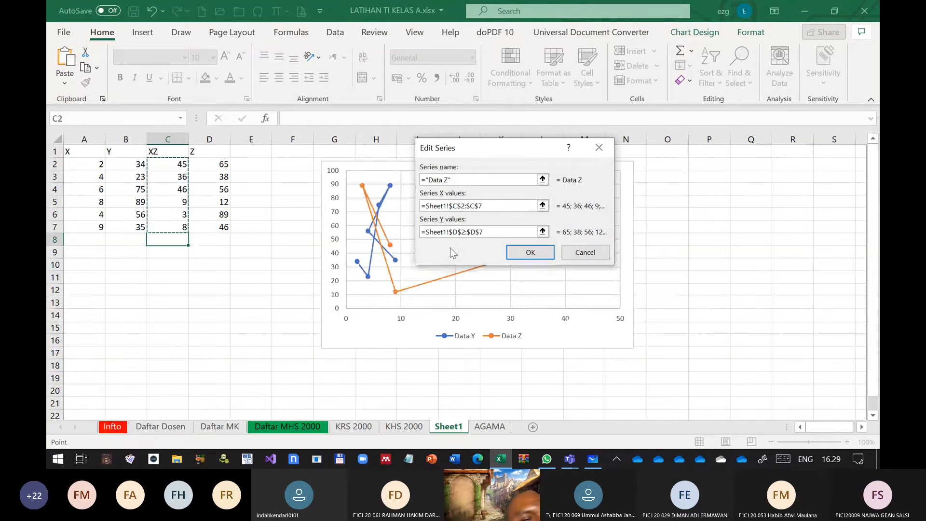
pyautogui.click(536, 255)
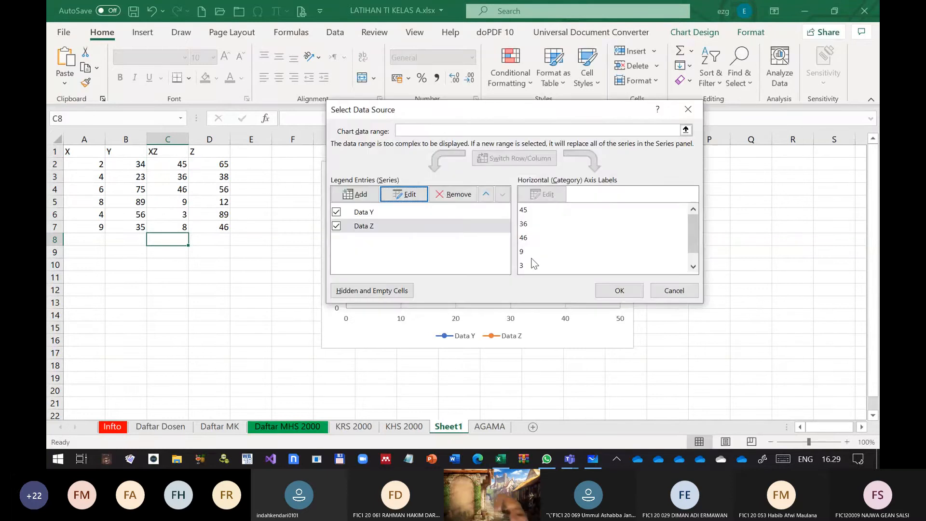
pyautogui.click(621, 290)
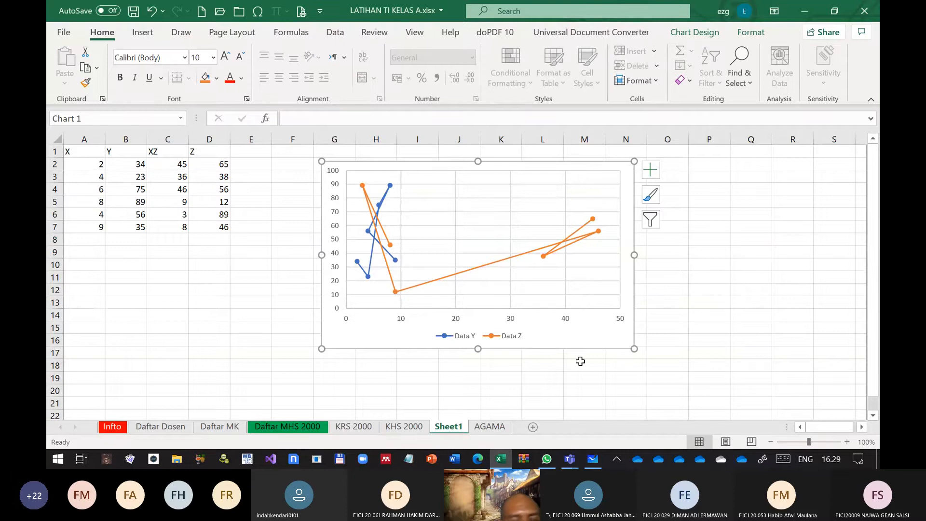
# Set the last two values in the X column to 10 in A6 and 12 in A7
pyautogui.click(70, 165)
pyautogui.press('Down')
pyautogui.press('Down')
pyautogui.press('Down')
pyautogui.press('Down')
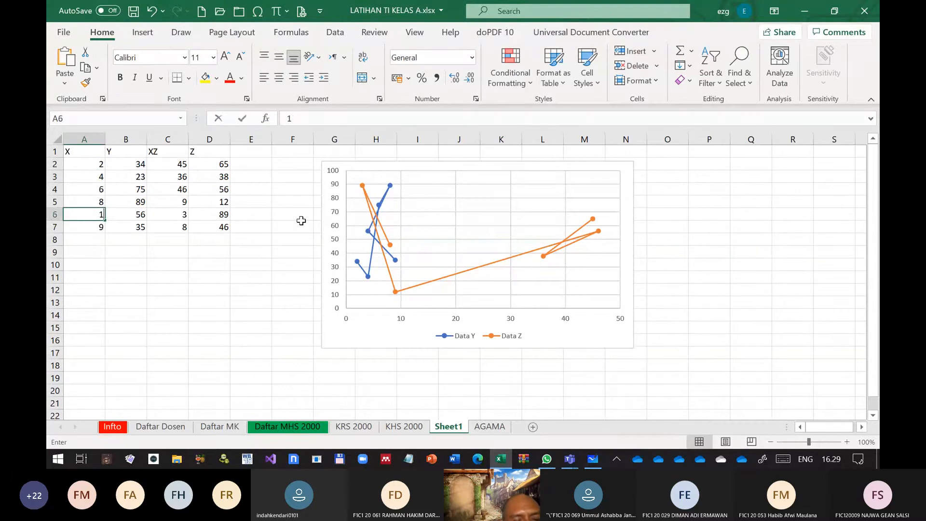
pyautogui.write('10')
pyautogui.press('Return')
pyautogui.write('12')
pyautogui.press('Return')
# Enter 3 in C2 and 5 in C3, and fill the sequence down the XZ column to 13 in C7
pyautogui.press('Up')
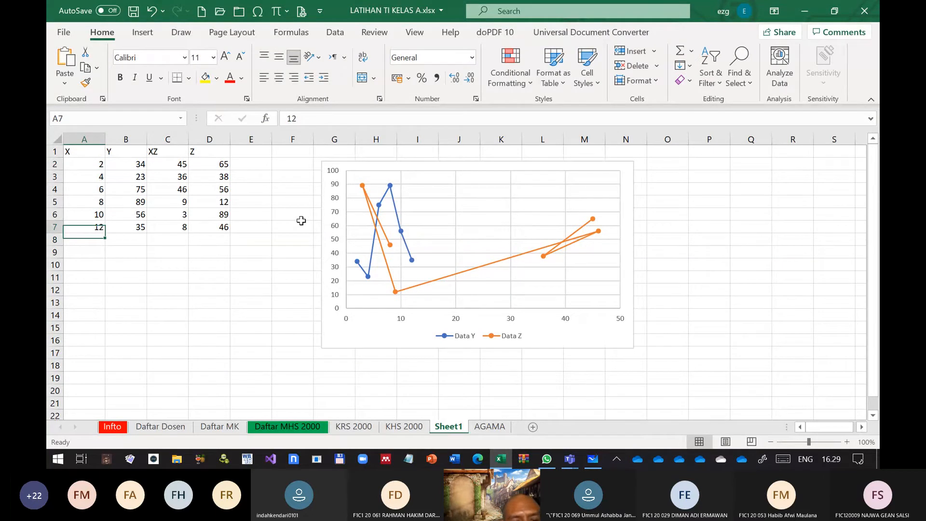
pyautogui.press('Up')
pyautogui.press('Up')
pyautogui.press('Up')
pyautogui.press('Up')
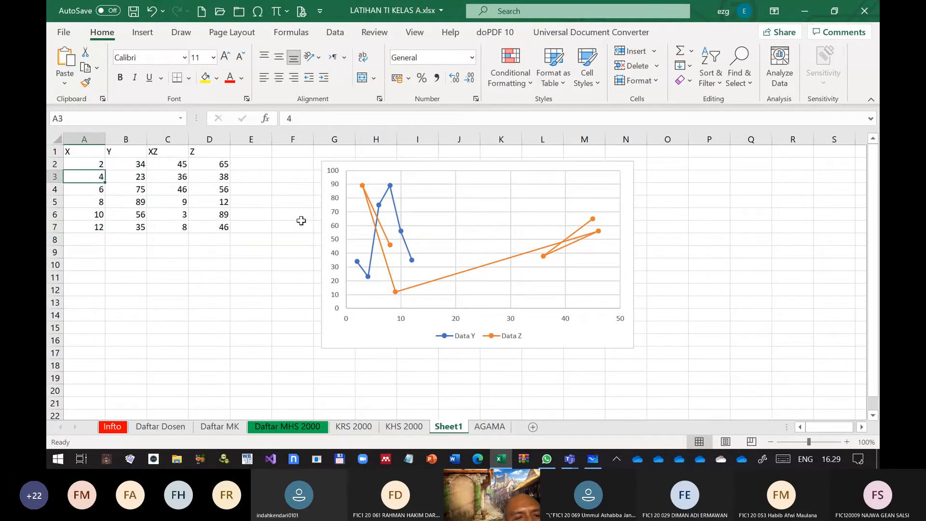
pyautogui.press('Up')
pyautogui.press('Right')
pyautogui.press('Right')
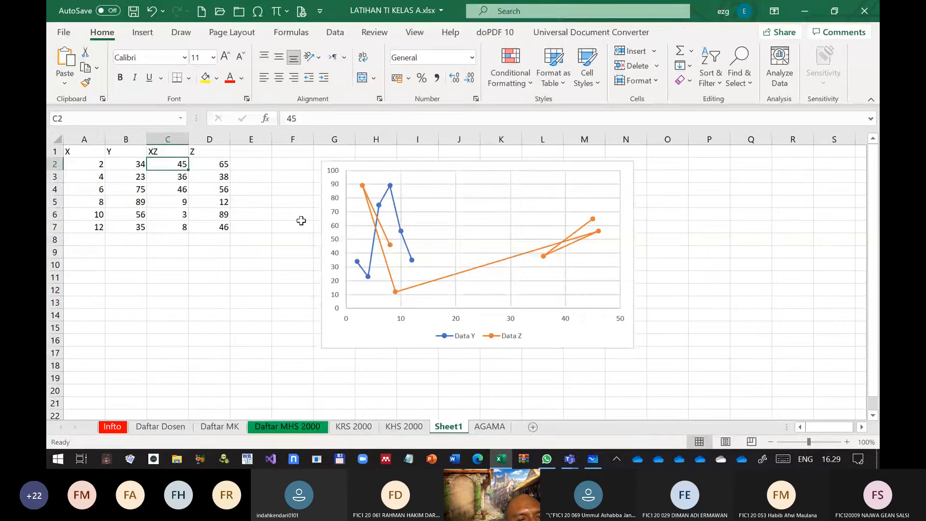
pyautogui.write('3')
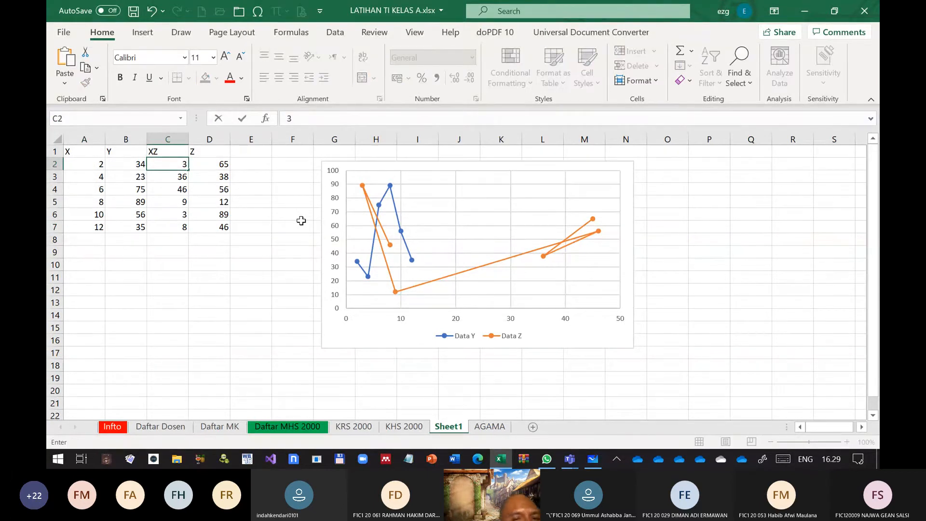
pyautogui.press('Return')
pyautogui.write('5')
pyautogui.press('Return')
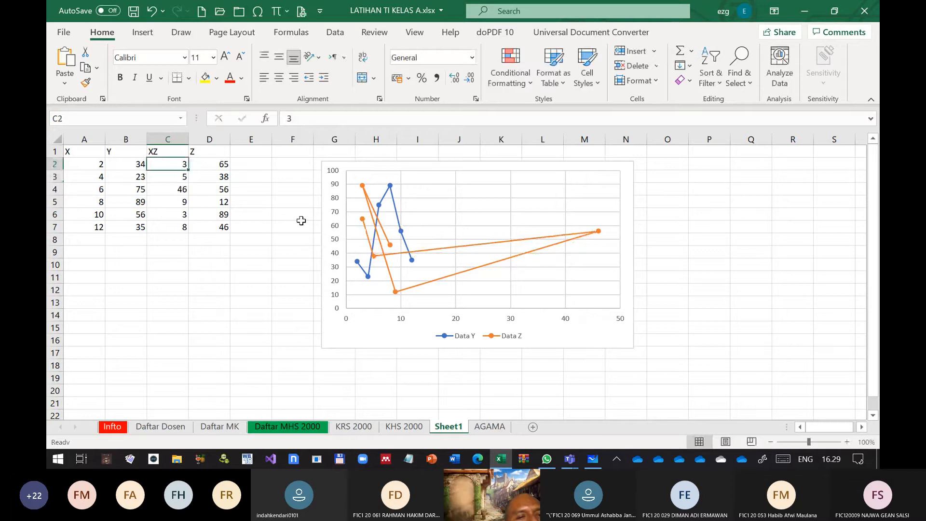
pyautogui.moveTo(167, 164); pyautogui.dragTo(194, 229)
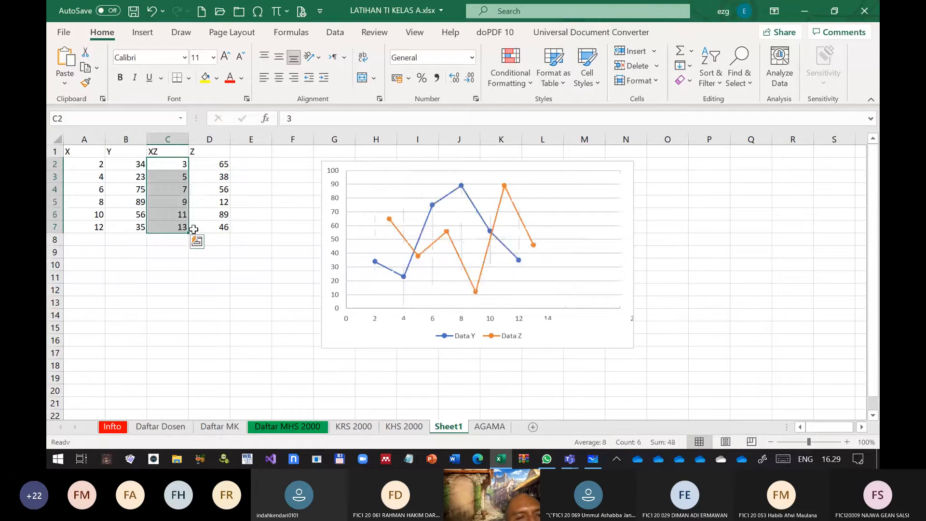
pyautogui.click(137, 164)
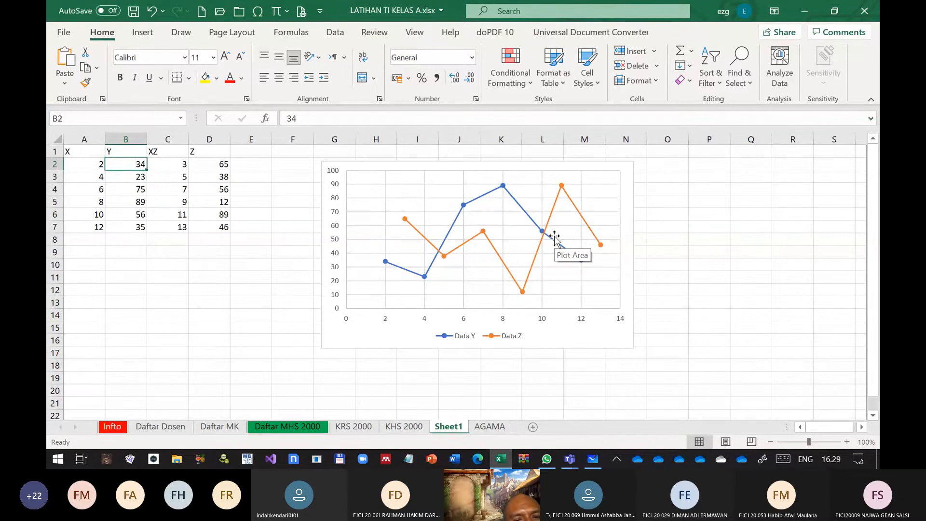
# Enter 30 in B2 and 35 in B3, and fill the sequence down the Y column to 55 in B7
pyautogui.write('30')
pyautogui.press('Return')
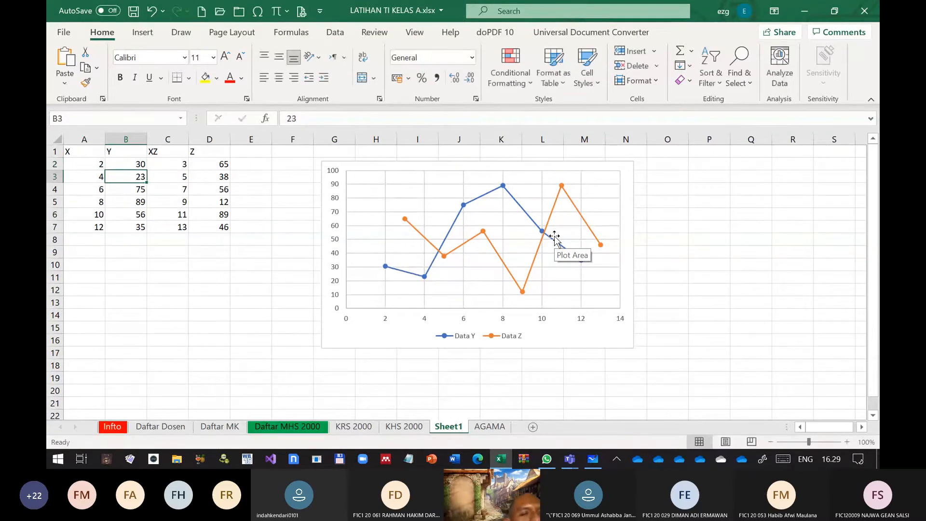
pyautogui.write('33')
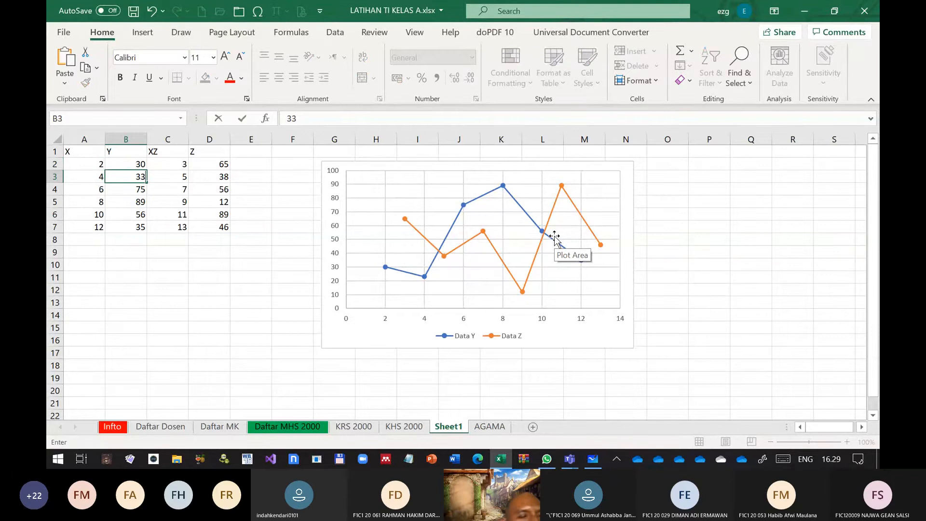
pyautogui.press('BackSpace')
pyautogui.write('5')
pyautogui.press('Up')
pyautogui.hotkey('shift', 'Down')
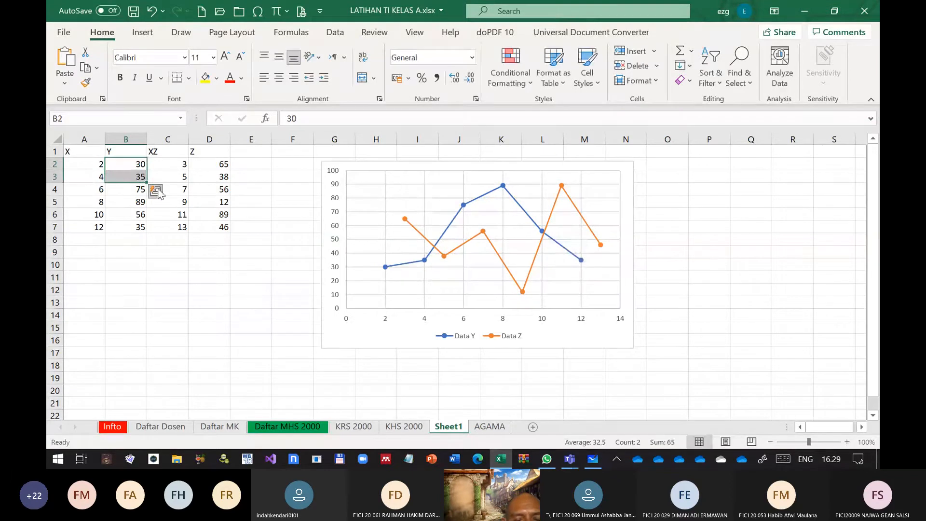
pyautogui.moveTo(147, 183); pyautogui.dragTo(159, 233)
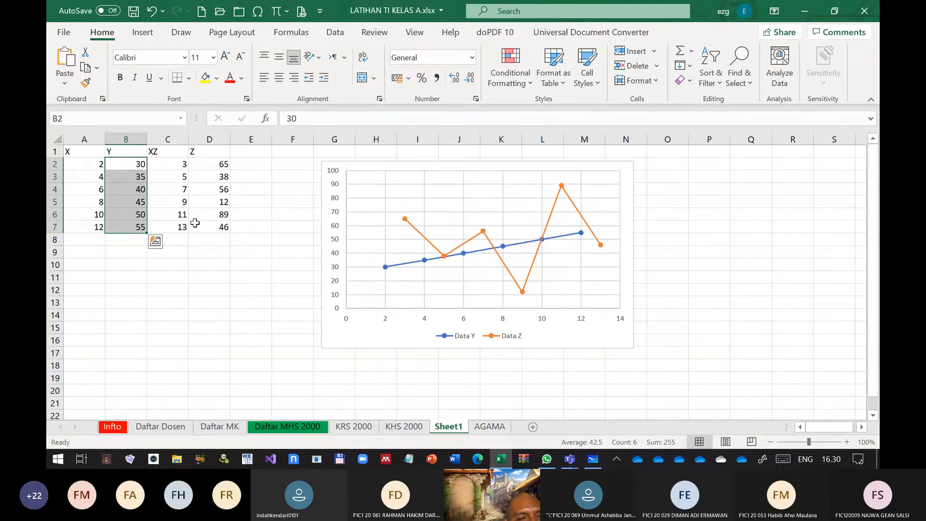
# Set the second Y value in B3 to 37
pyautogui.click(133, 189)
pyautogui.moveTo(429, 243)
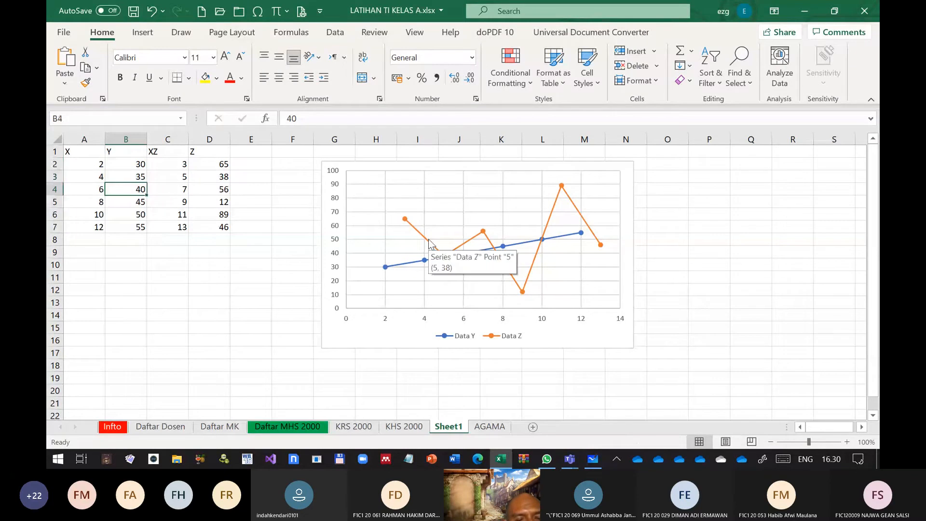
pyautogui.press('Up')
pyautogui.write('37')
pyautogui.press('Return')
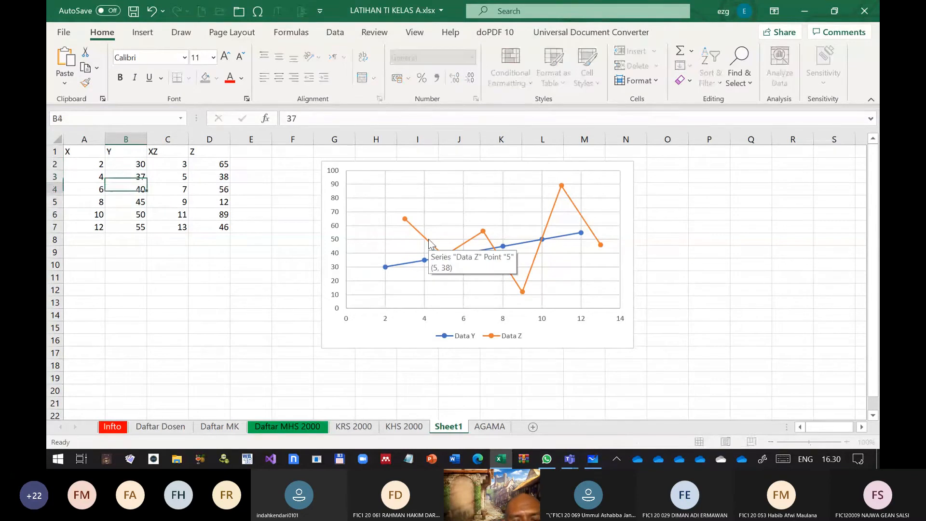
# Set the last three Y values to 50 in B5, 45 in B6 and 70 in B7
pyautogui.press('Down')
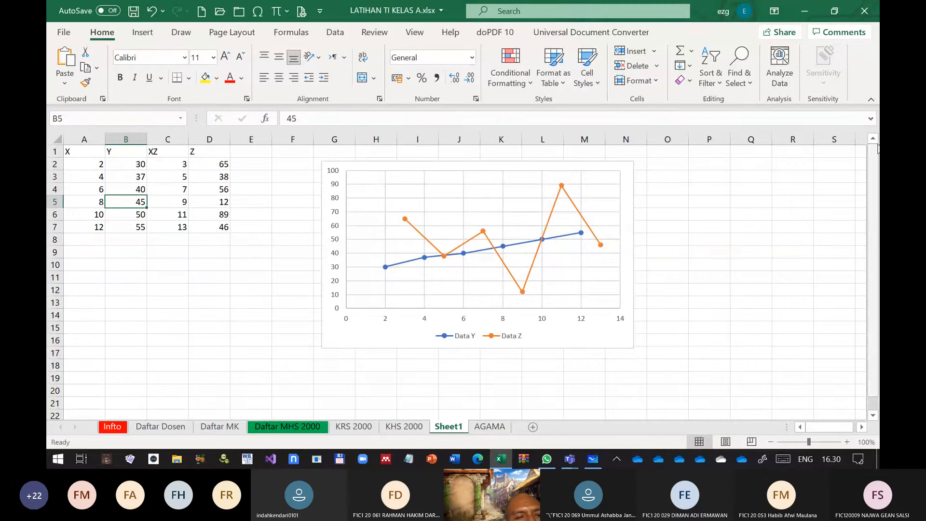
pyautogui.press('Up')
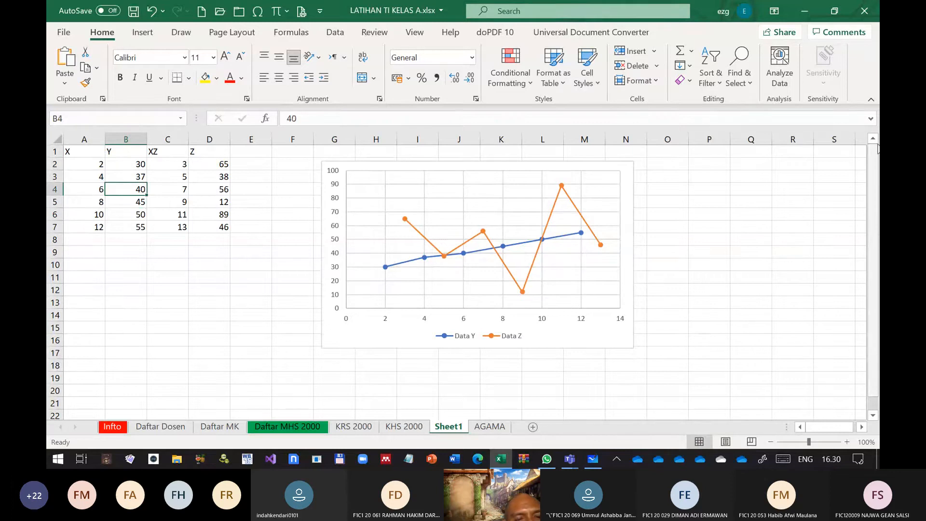
pyautogui.press('Down')
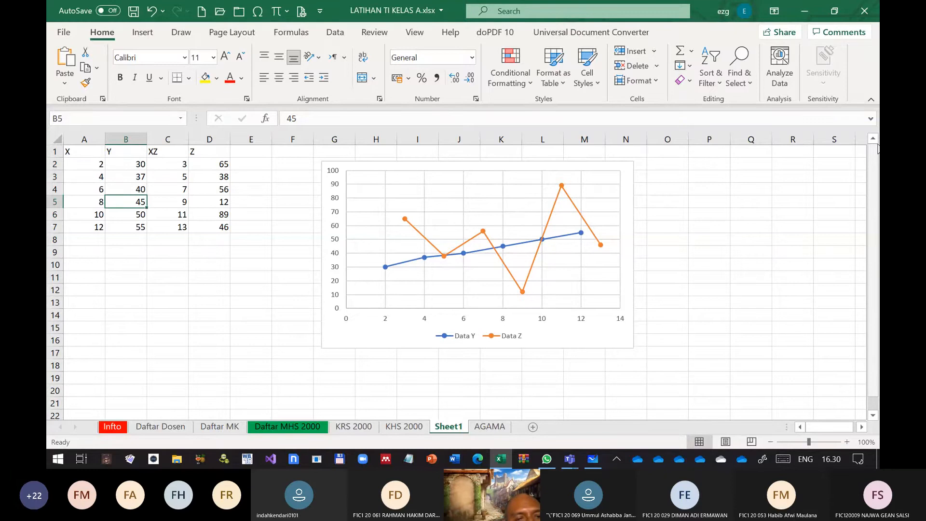
pyautogui.write('50')
pyautogui.press('Return')
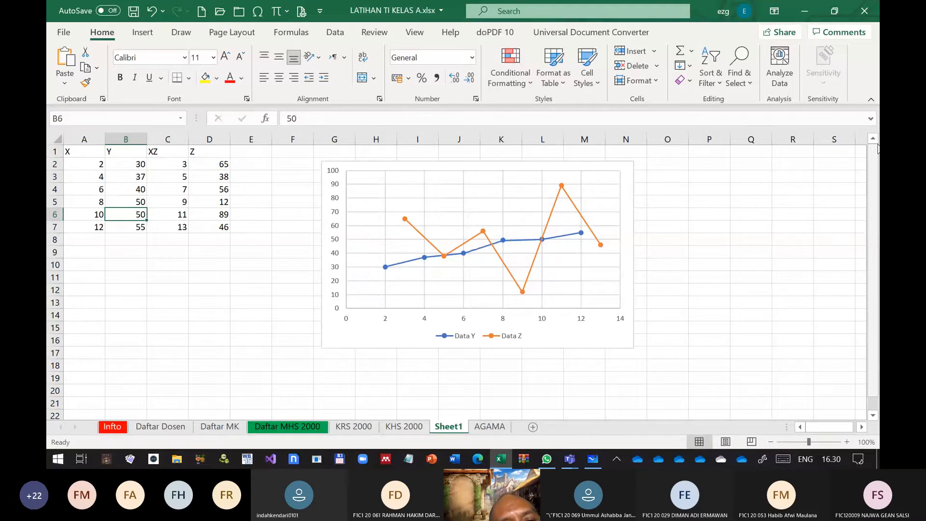
pyautogui.write('45')
pyautogui.press('Return')
pyautogui.write('70')
pyautogui.press('Return')
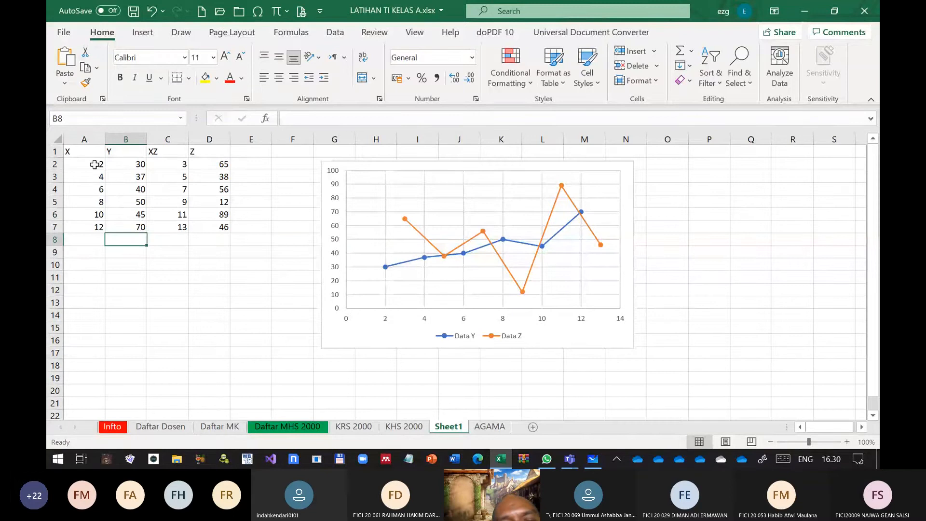
pyautogui.moveTo(95, 164); pyautogui.dragTo(201, 233)
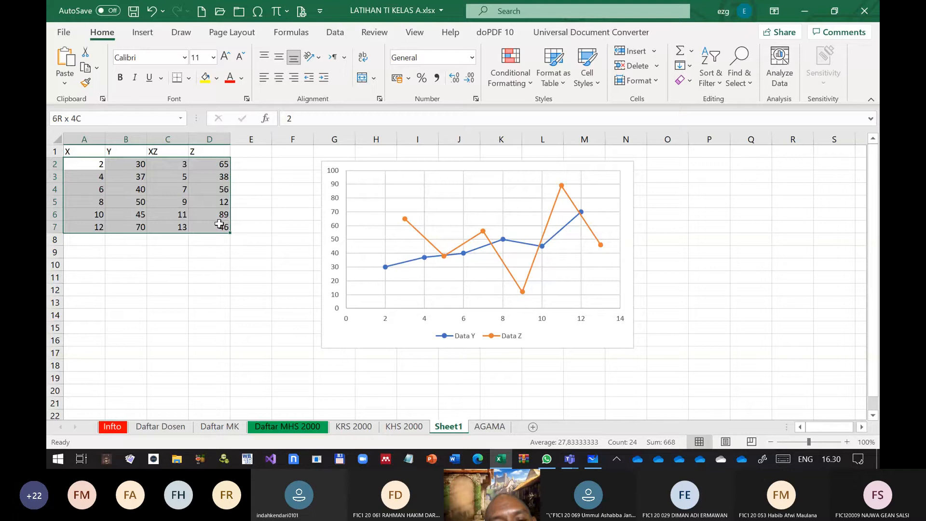
pyautogui.click(246, 341)
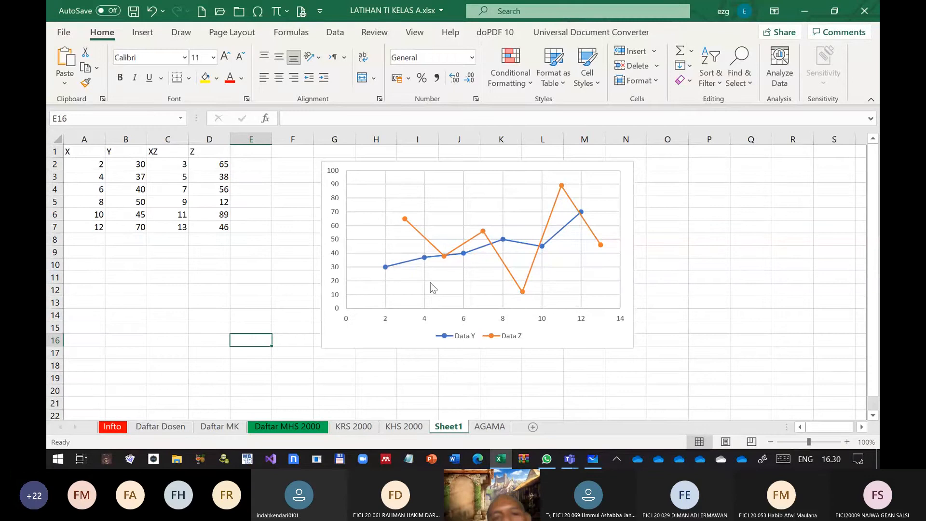
# Move the scatter chart to a new chart sheet named "Grafik 1.1"
pyautogui.rightClick(386, 332)
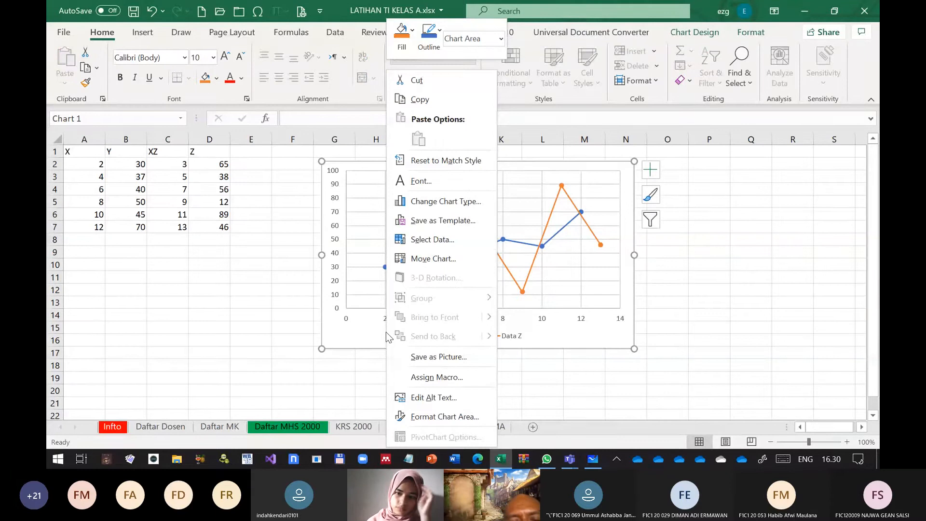
pyautogui.click(447, 260)
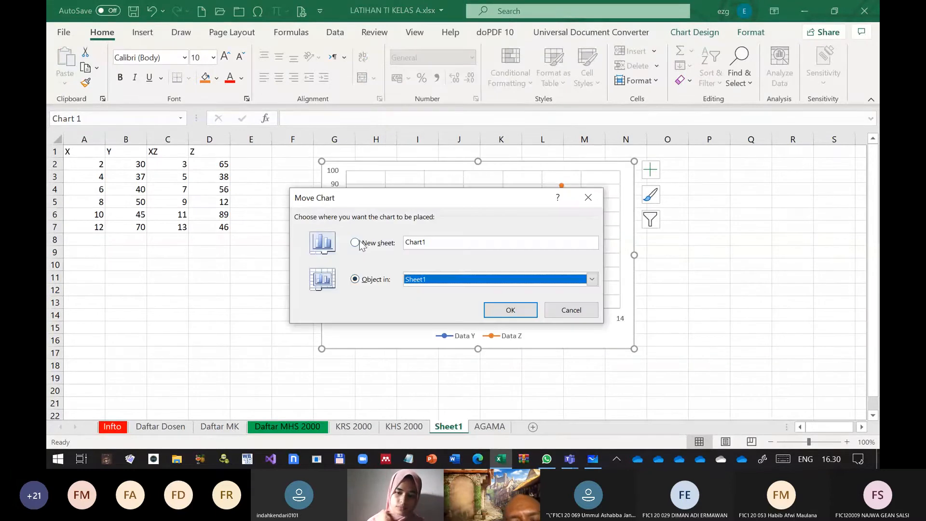
pyautogui.click(455, 241)
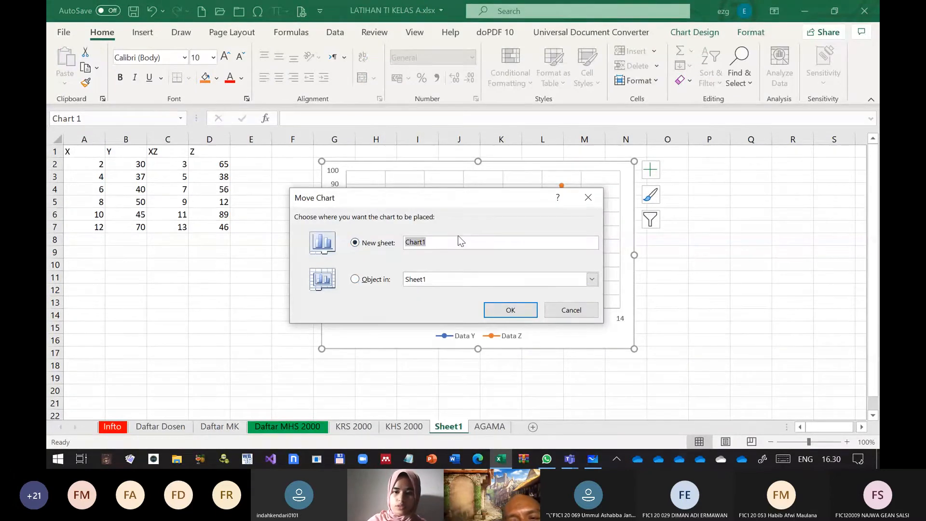
pyautogui.write('Grafik ')
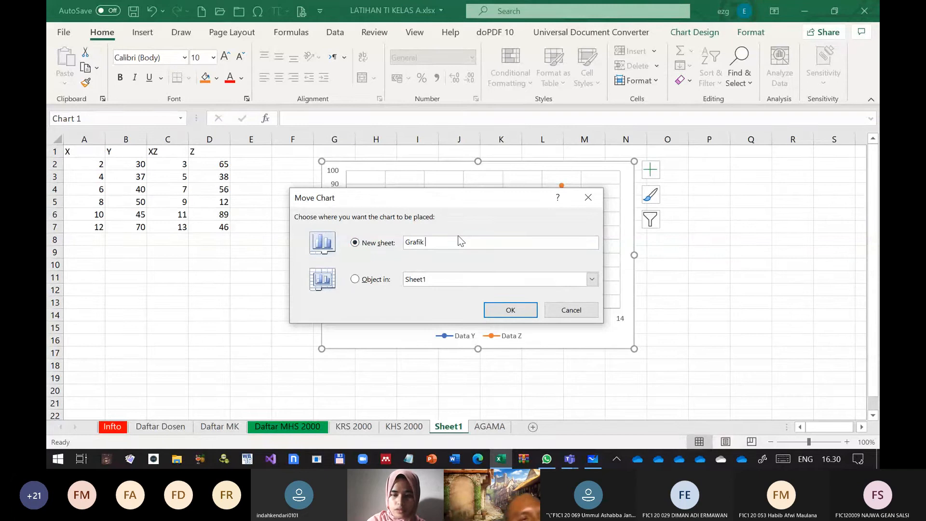
pyautogui.write('1.1')
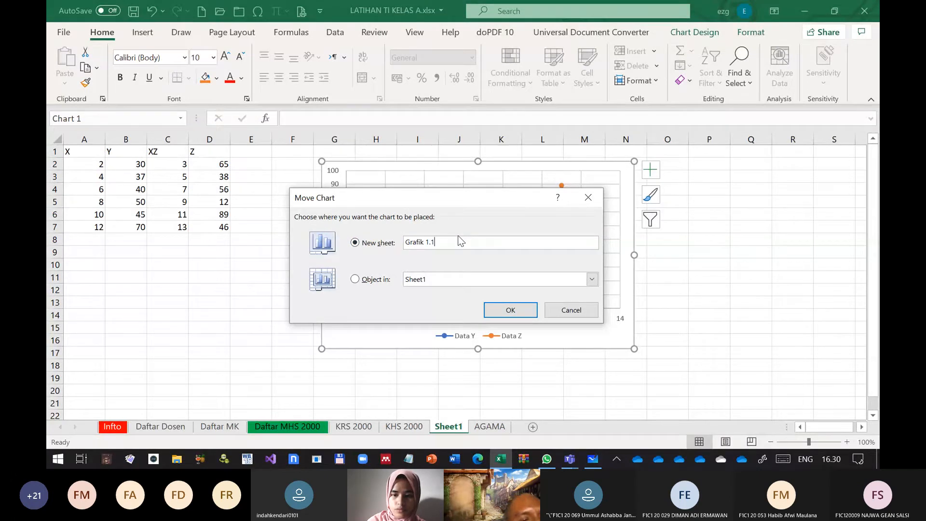
pyautogui.click(498, 314)
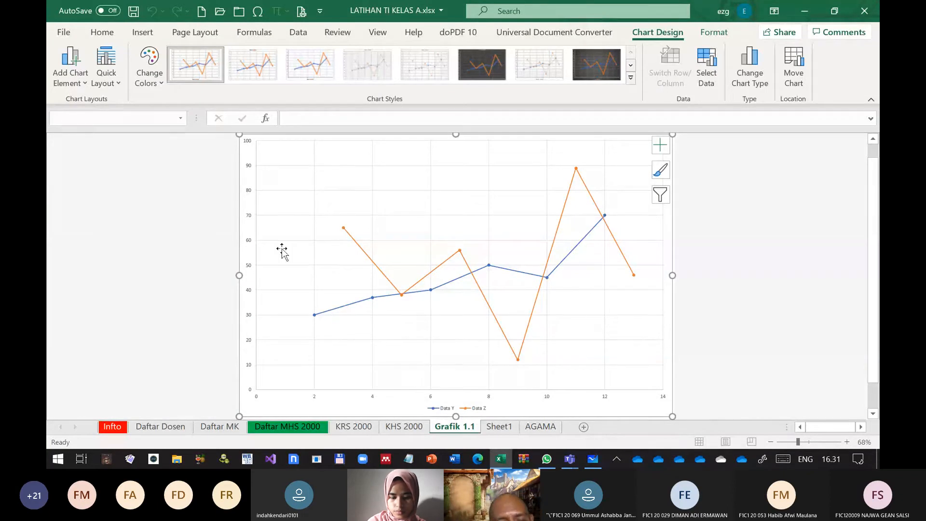
# Add a title above the chart reading "Data Hubungan antara spesies X vs Spesies Z"
pyautogui.click(70, 63)
pyautogui.moveTo(102, 142)
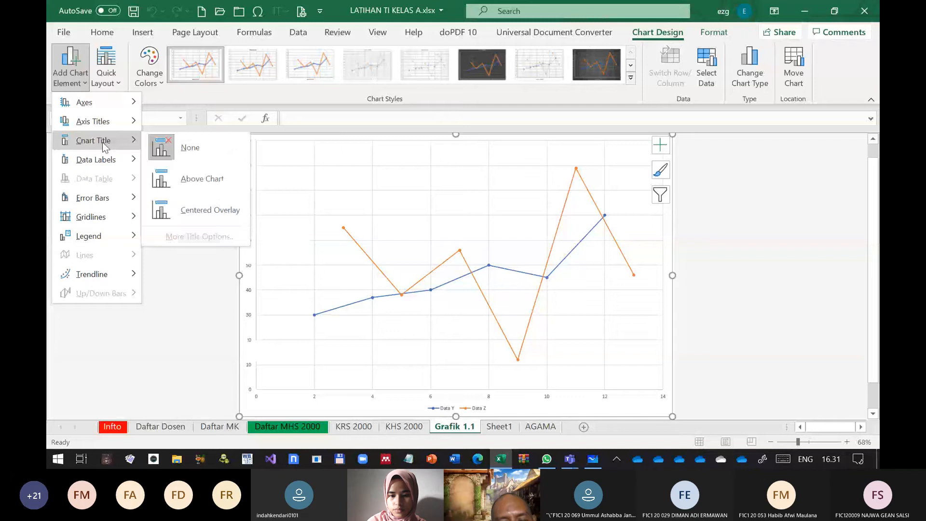
pyautogui.click(203, 182)
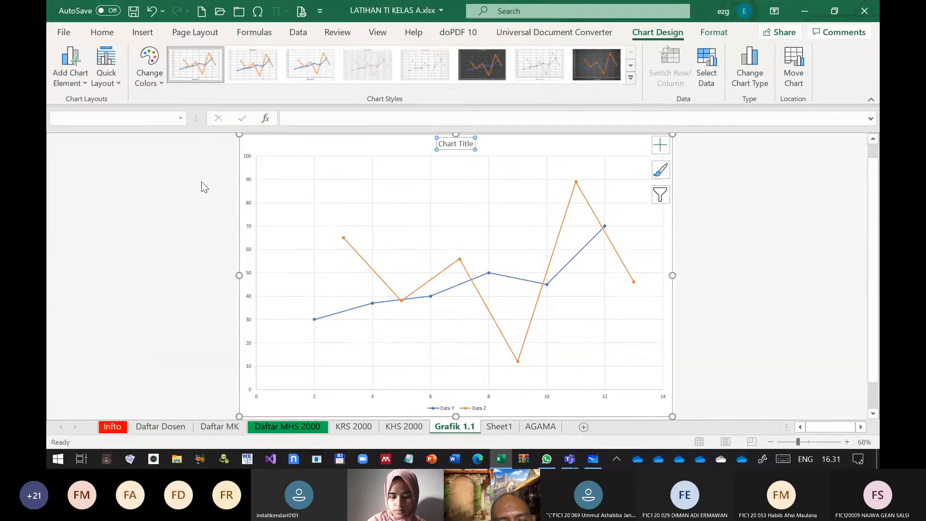
pyautogui.click(471, 143)
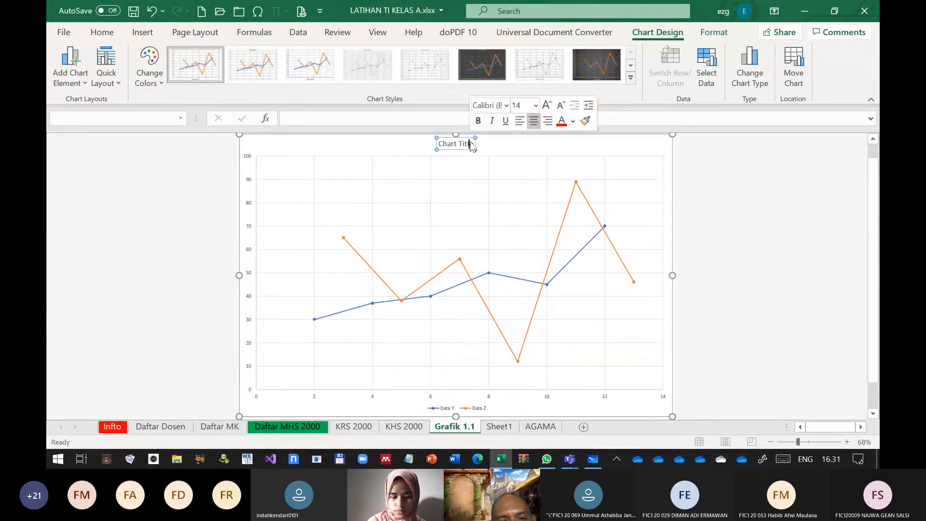
pyautogui.press('BackSpace')
pyautogui.press('BackSpace')
pyautogui.press('BackSpace')
pyautogui.press('BackSpace')
pyautogui.press('BackSpace')
pyautogui.press('BackSpace')
pyautogui.press('BackSpace')
pyautogui.press('BackSpace')
pyautogui.press('BackSpace')
pyautogui.press('BackSpace')
pyautogui.press('BackSpace')
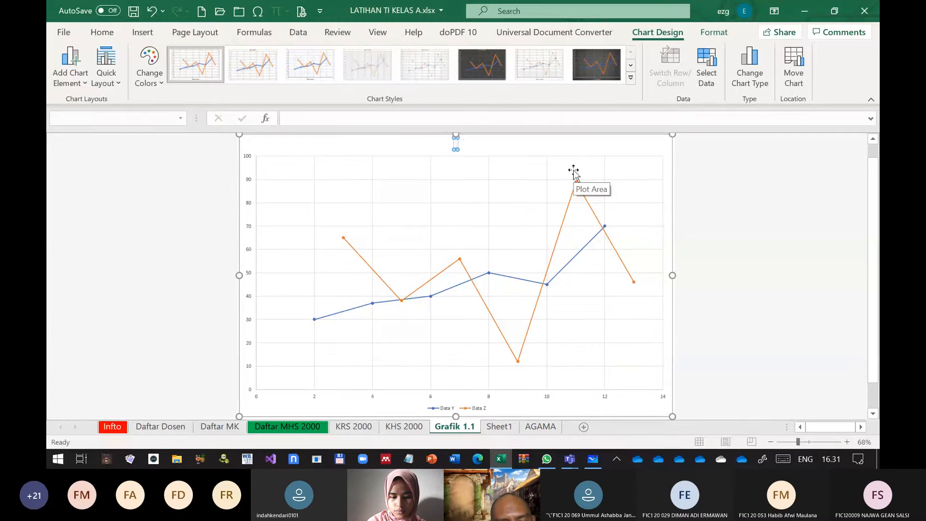
pyautogui.write('Da')
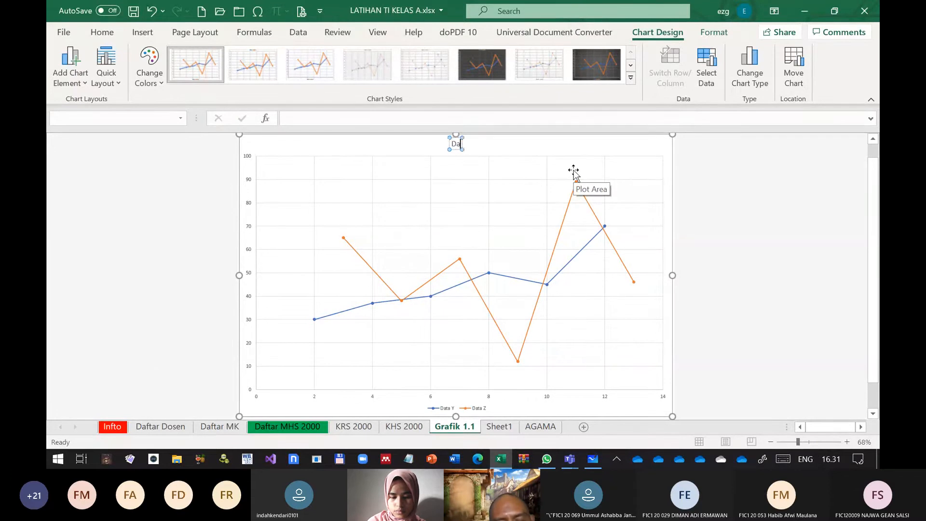
pyautogui.write('ta Hubungan an')
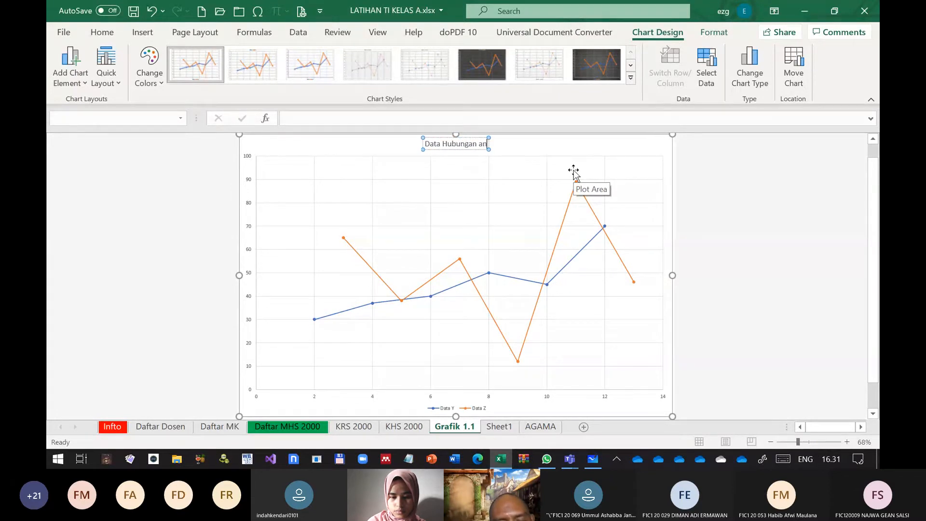
pyautogui.write('tara spesies X')
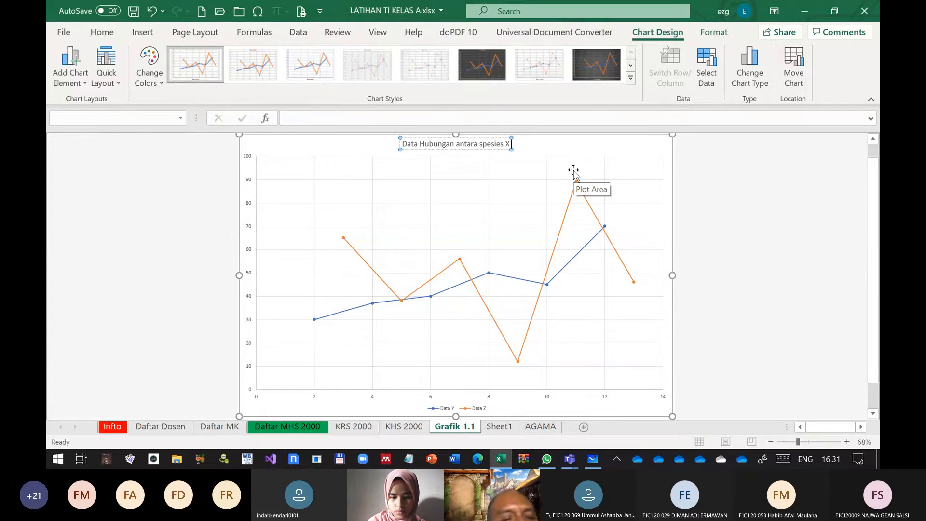
pyautogui.write(' vs')
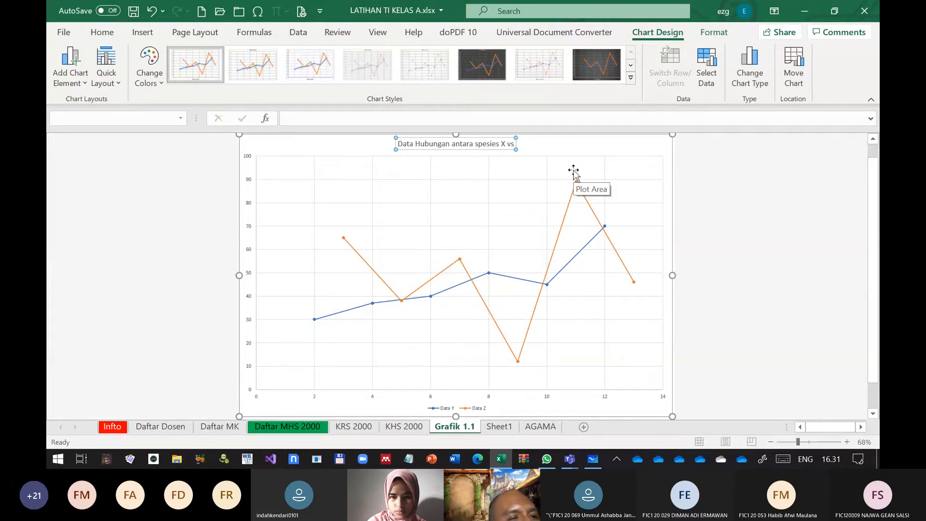
pyautogui.write(' Spesies Z')
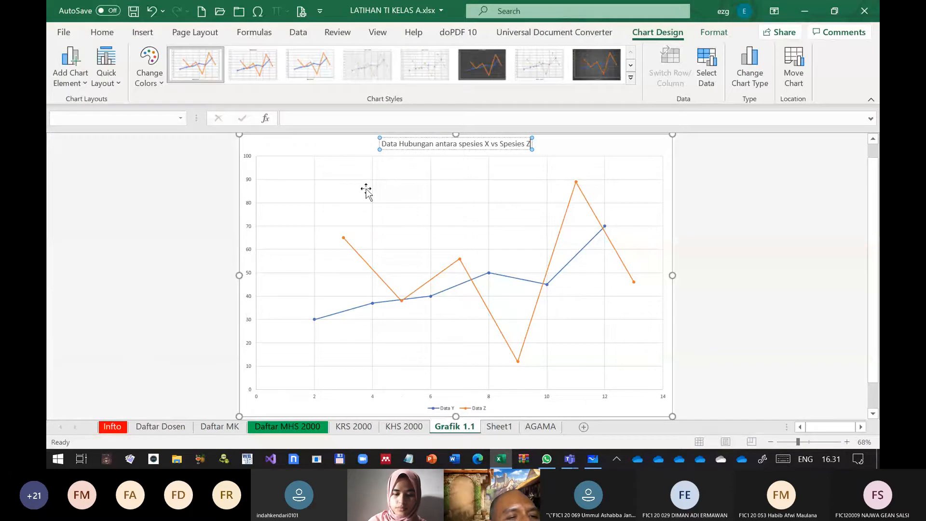
# Add a primary horizontal axis title to the chart with the text "Kode"
pyautogui.click(70, 70)
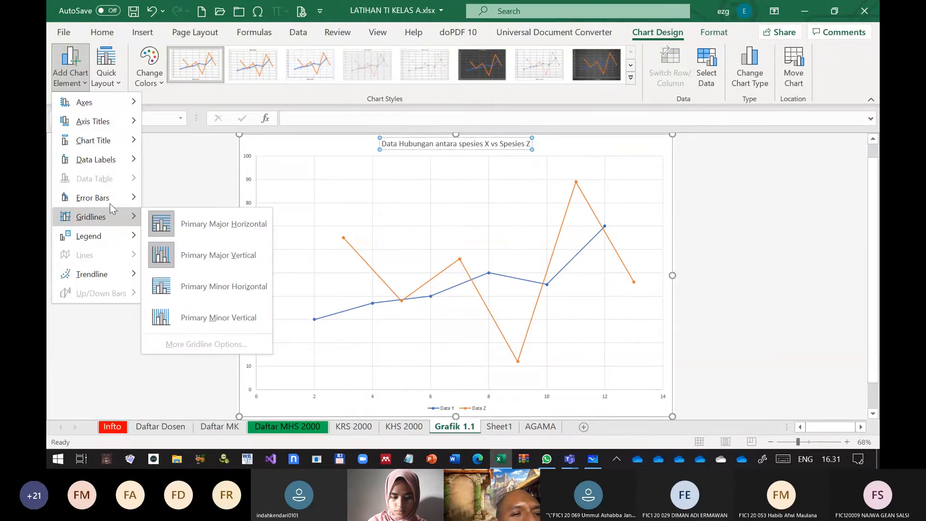
pyautogui.moveTo(124, 164)
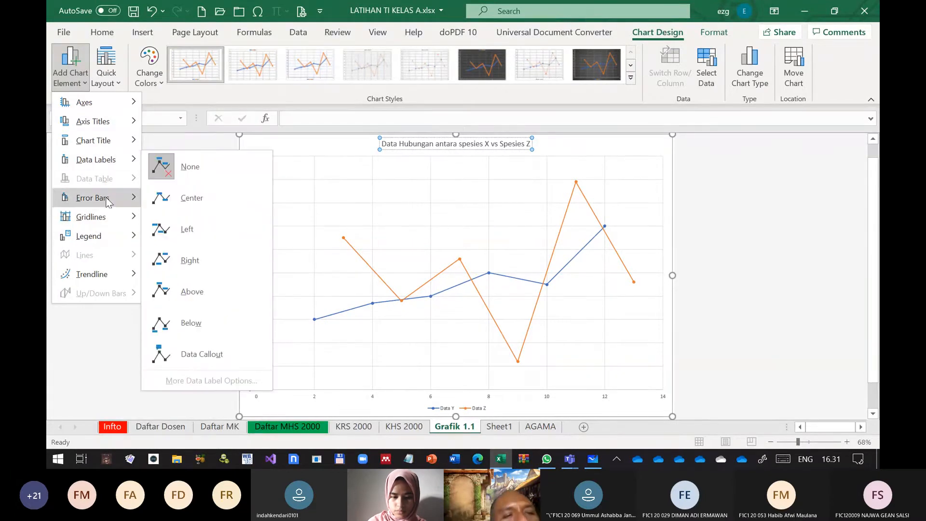
pyautogui.moveTo(107, 124)
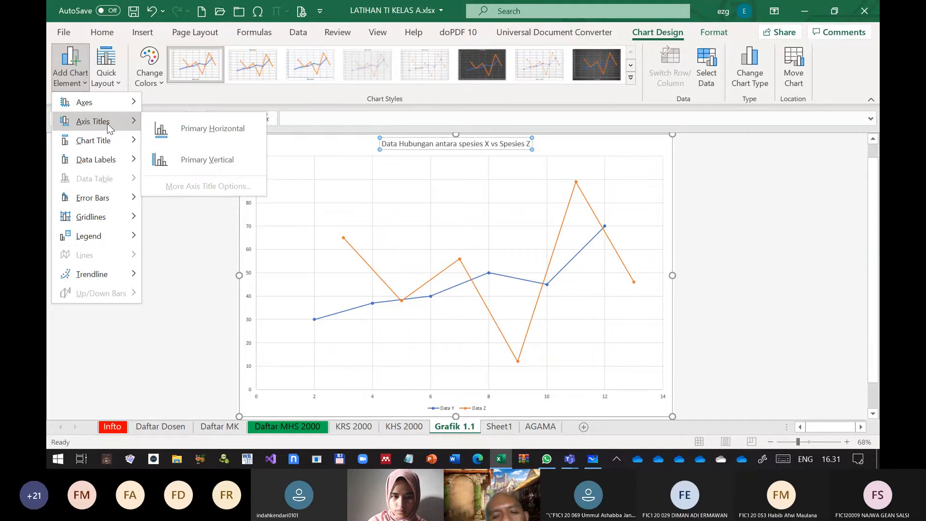
pyautogui.click(207, 128)
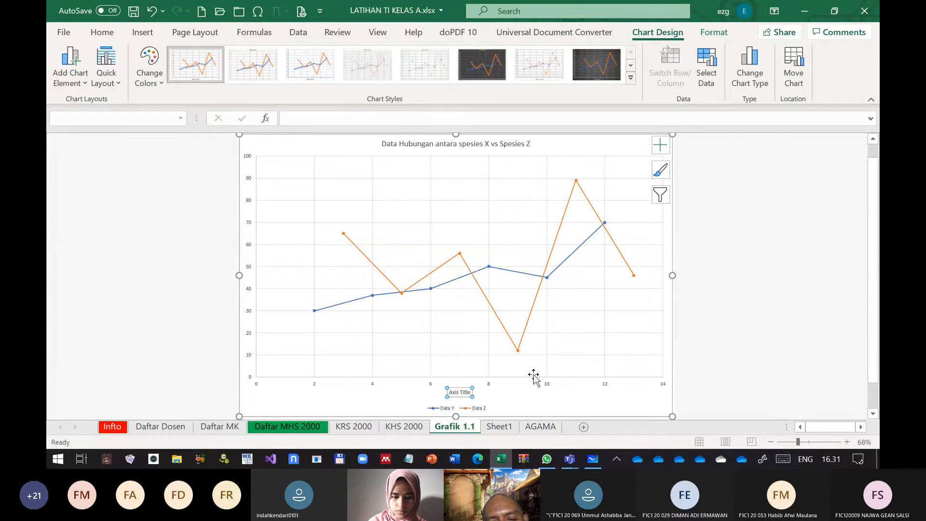
pyautogui.write('Kode')
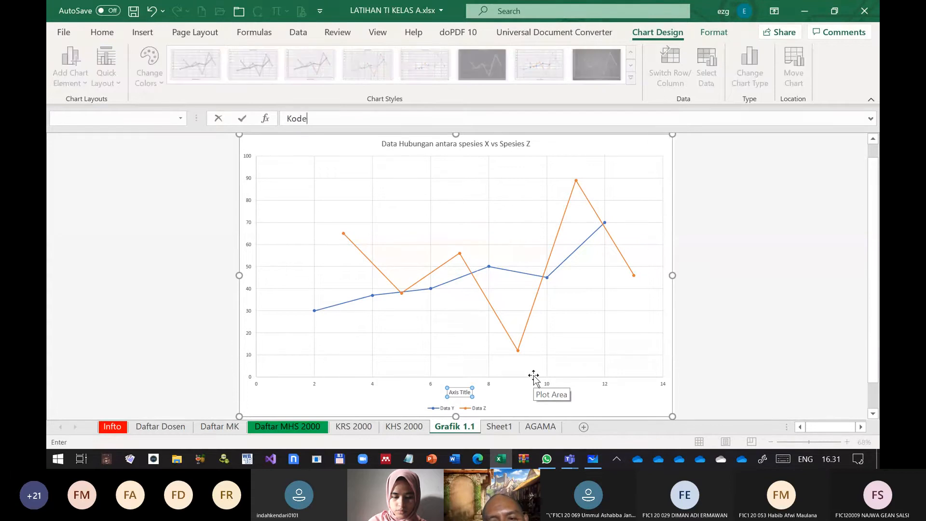
pyautogui.doubleClick(469, 395)
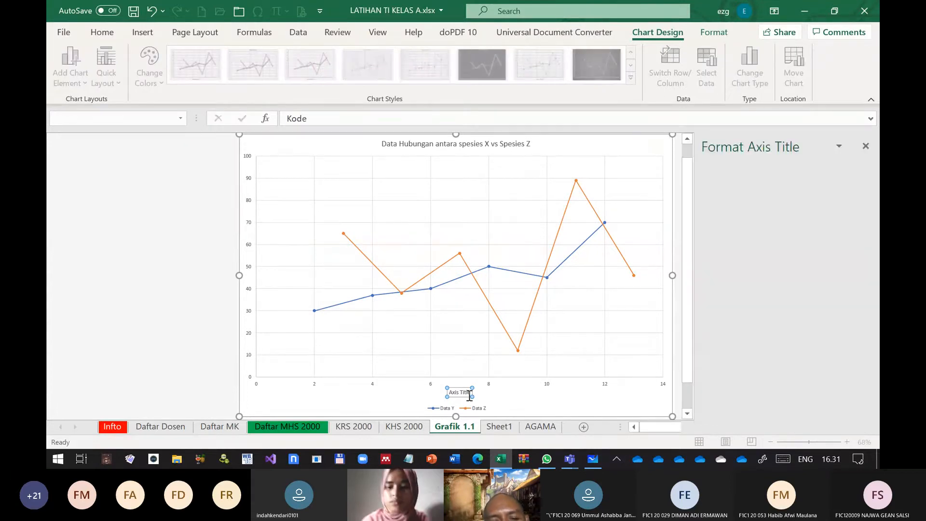
pyautogui.press('Return')
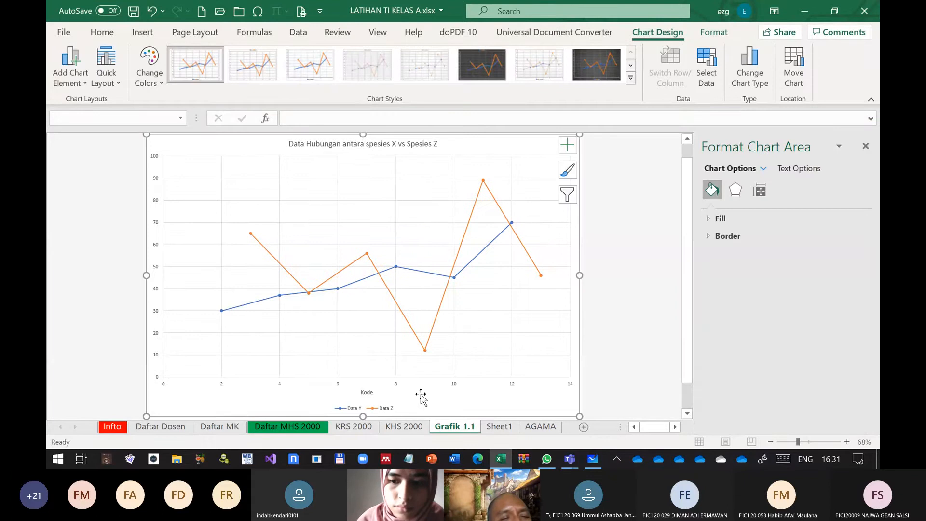
# Add a primary vertical axis title to the chart with the text "Umur"
pyautogui.click(866, 147)
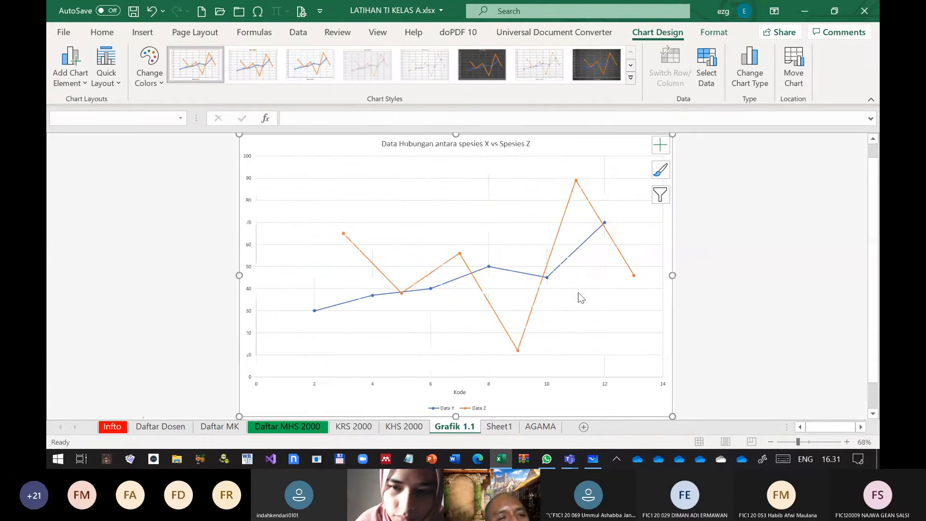
pyautogui.click(83, 85)
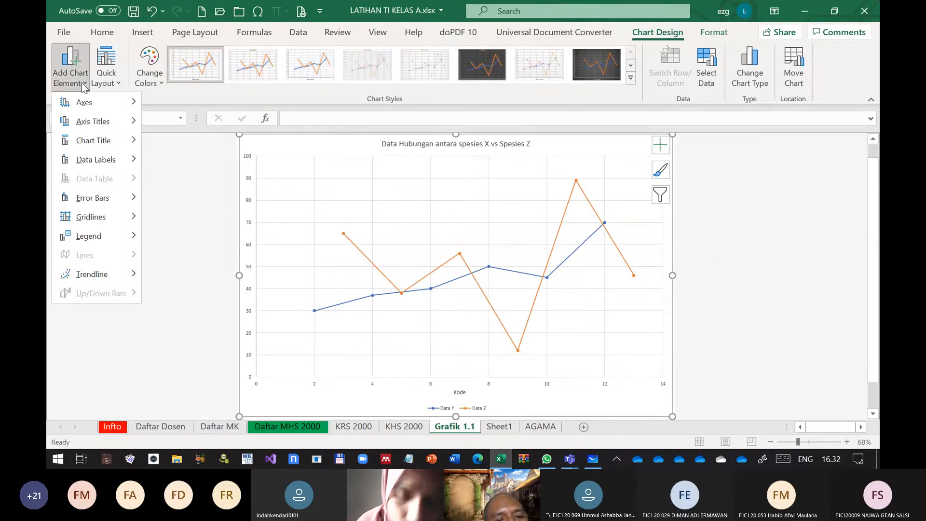
pyautogui.moveTo(107, 125)
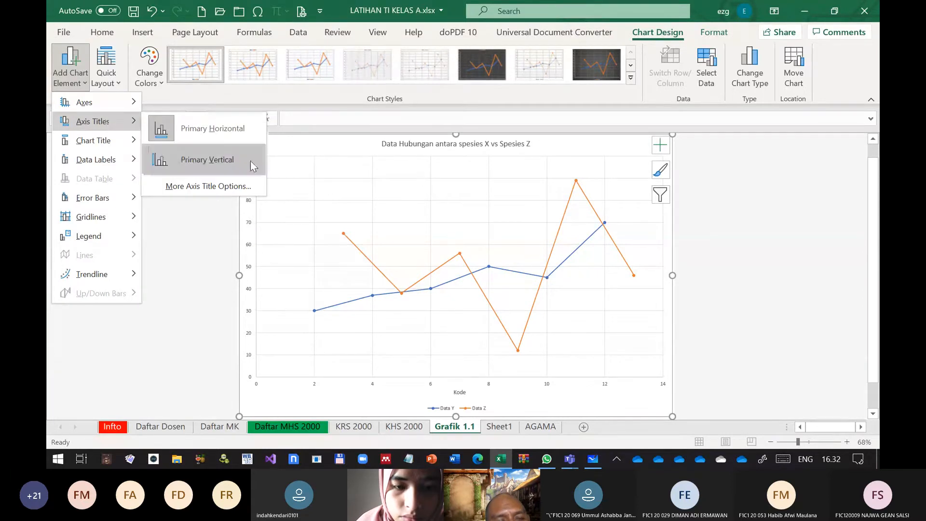
pyautogui.click(250, 161)
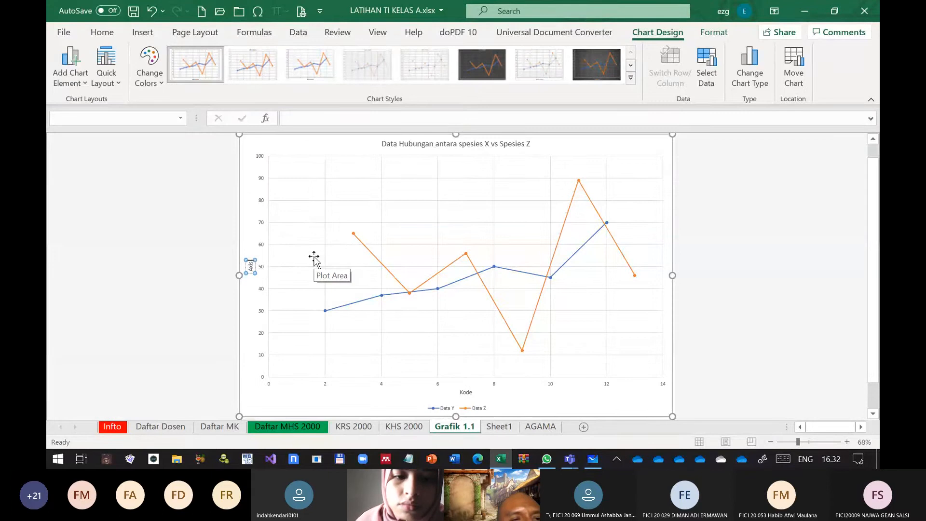
pyautogui.press('BackSpace')
pyautogui.press('BackSpace')
pyautogui.press('BackSpace')
pyautogui.press('BackSpace')
pyautogui.write('J')
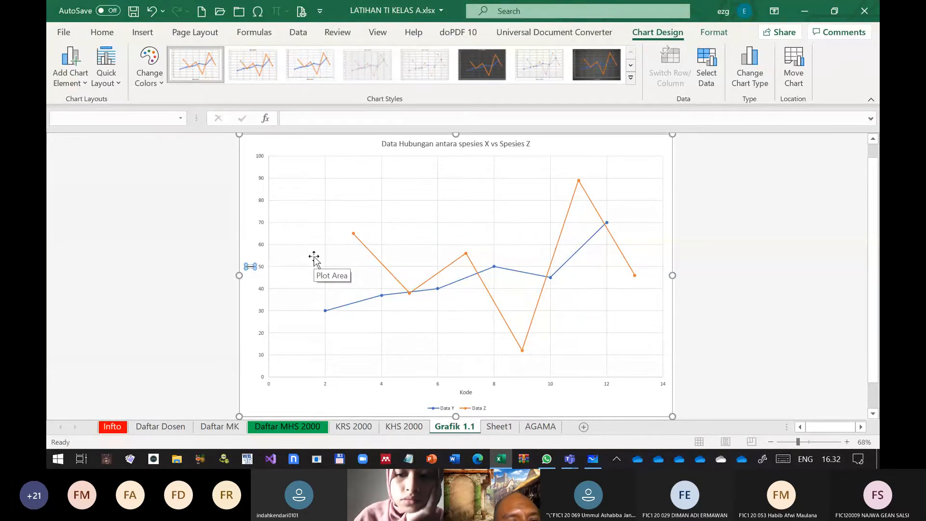
pyautogui.write('mur')
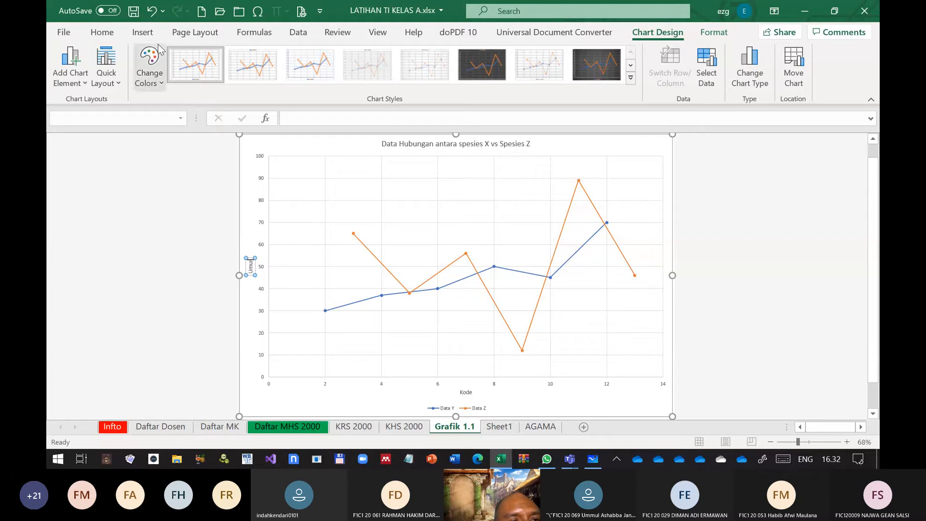
# Set the font size of the vertical axis title "Umur" to 24 and the horizontal axis title "Kode" to 28
pyautogui.click(108, 34)
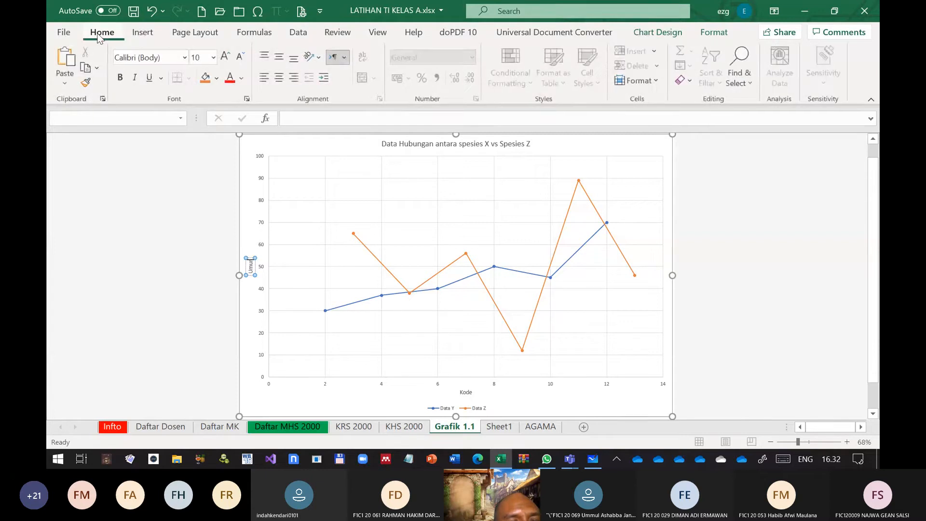
pyautogui.click(247, 267)
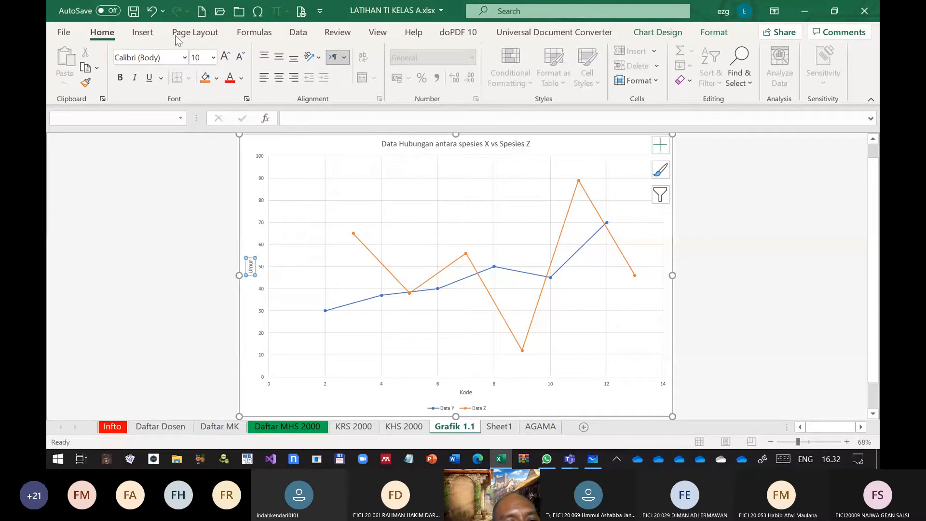
pyautogui.click(213, 57)
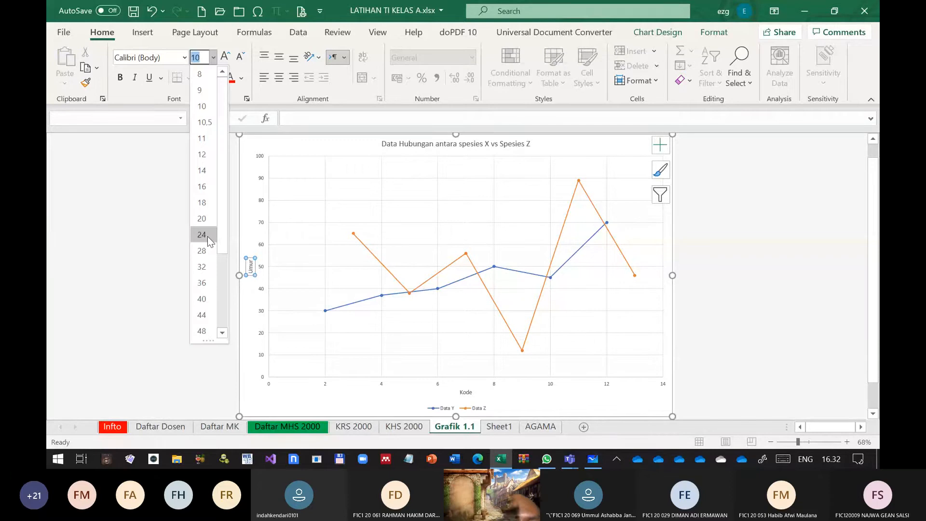
pyautogui.click(208, 236)
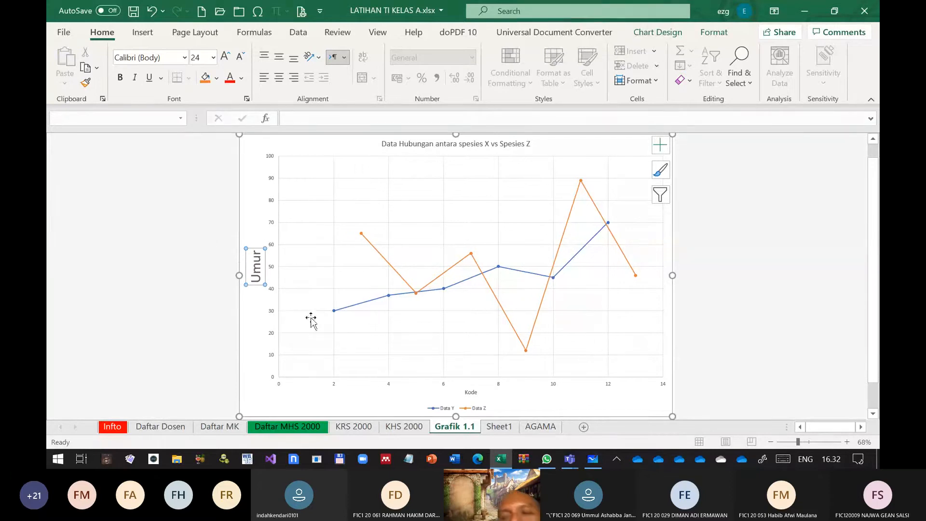
pyautogui.click(480, 396)
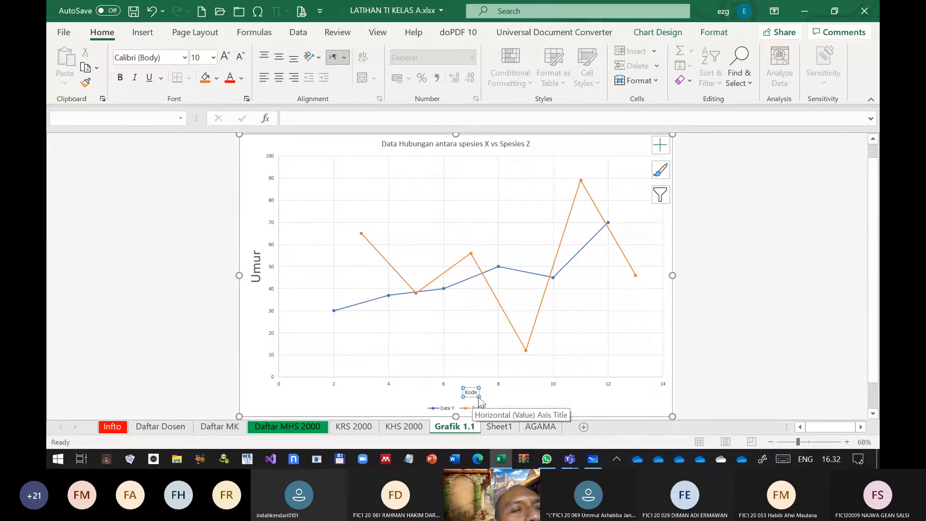
pyautogui.click(213, 57)
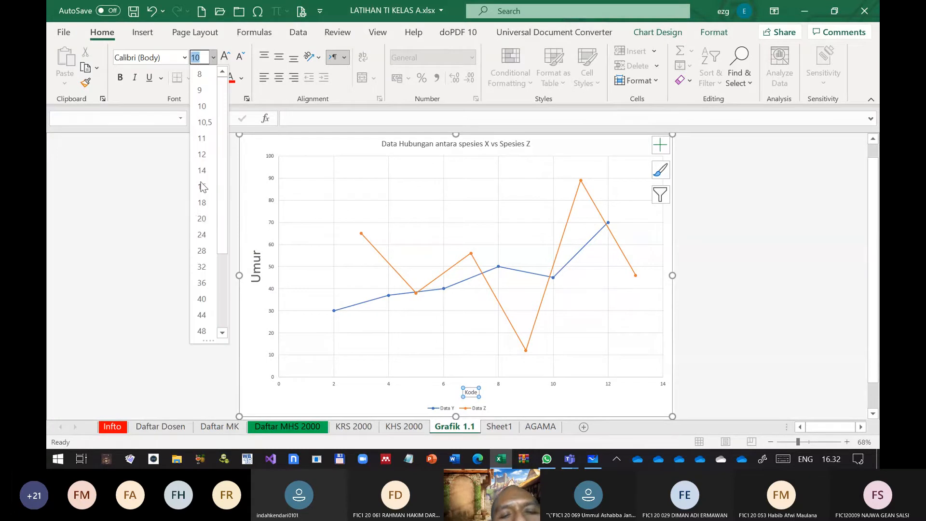
pyautogui.click(201, 251)
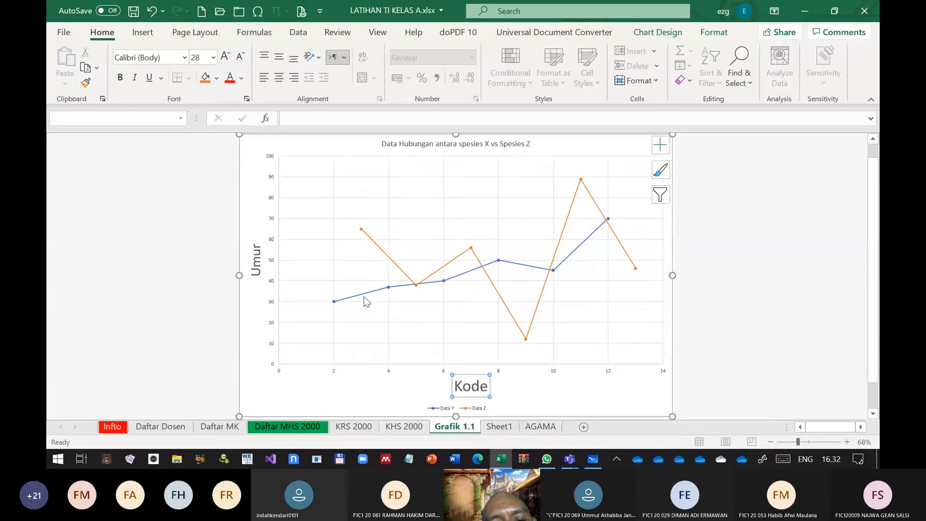
# Add a linear trendline to the Data Y series and display its equation and R-squared value on the chart
pyautogui.moveTo(369, 300)
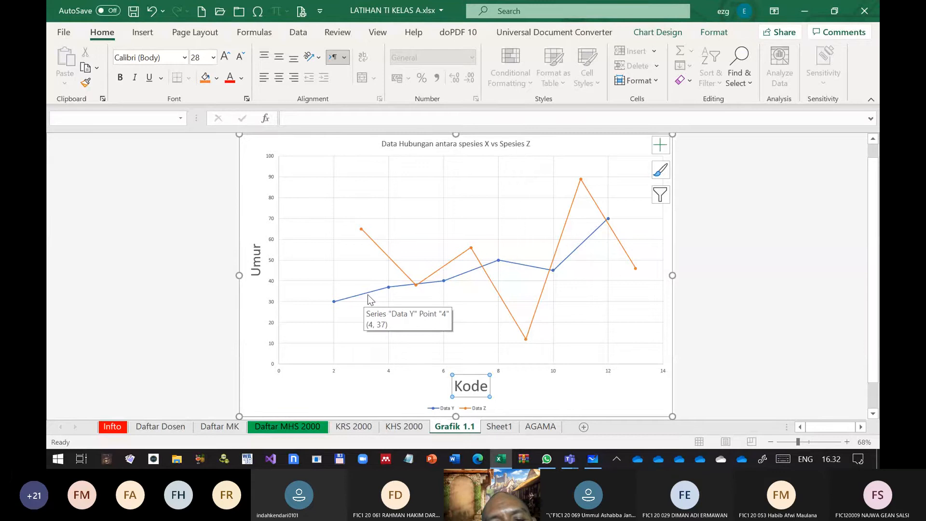
pyautogui.click(597, 231)
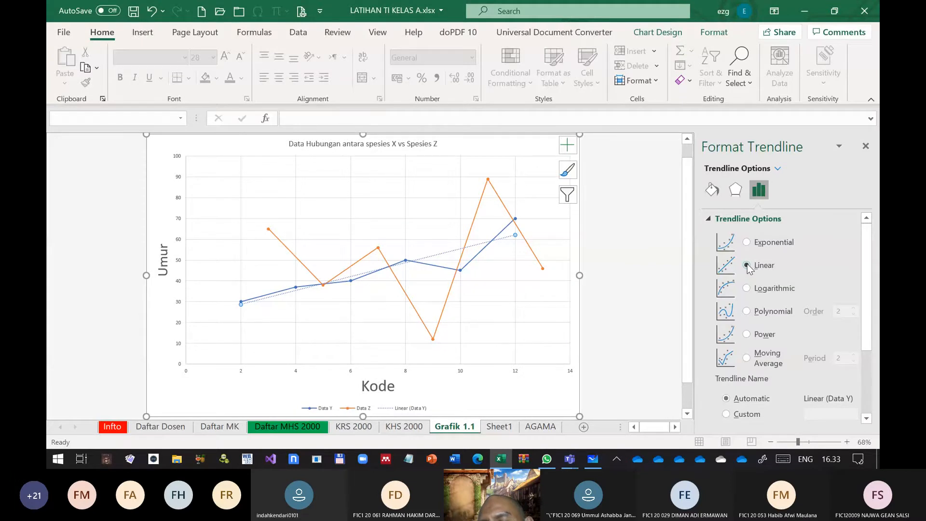
pyautogui.scroll(-3, 773, 288)
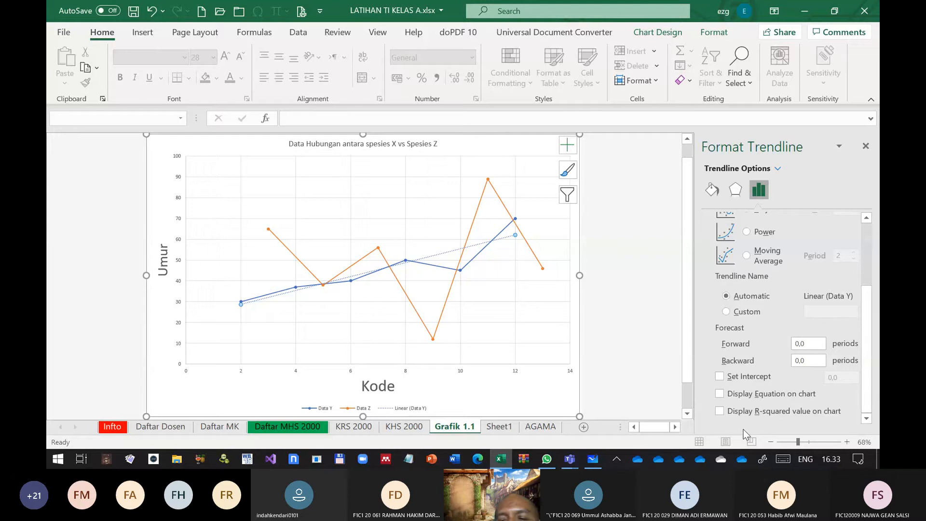
pyautogui.click(720, 393)
pyautogui.click(720, 411)
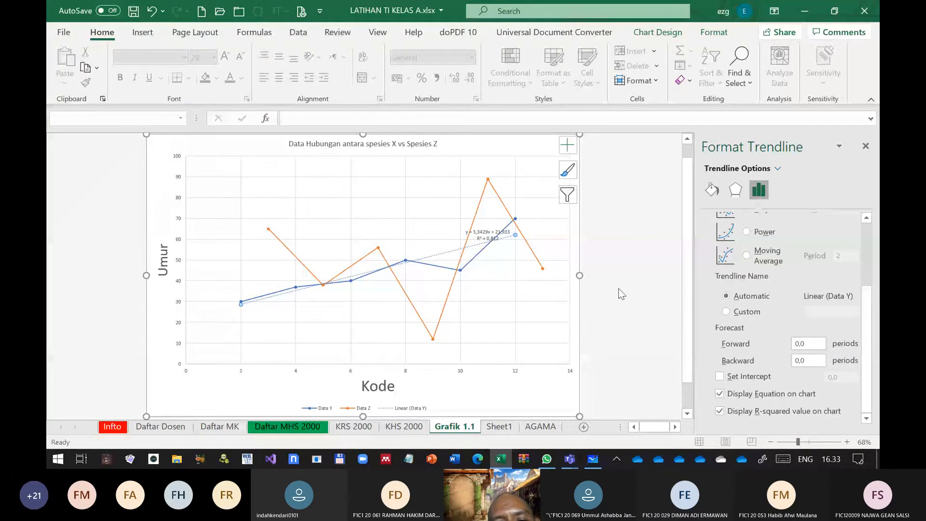
# Move the Data Y trendline equation label below the start of the Data Y line and set its font size to 20
pyautogui.click(570, 248)
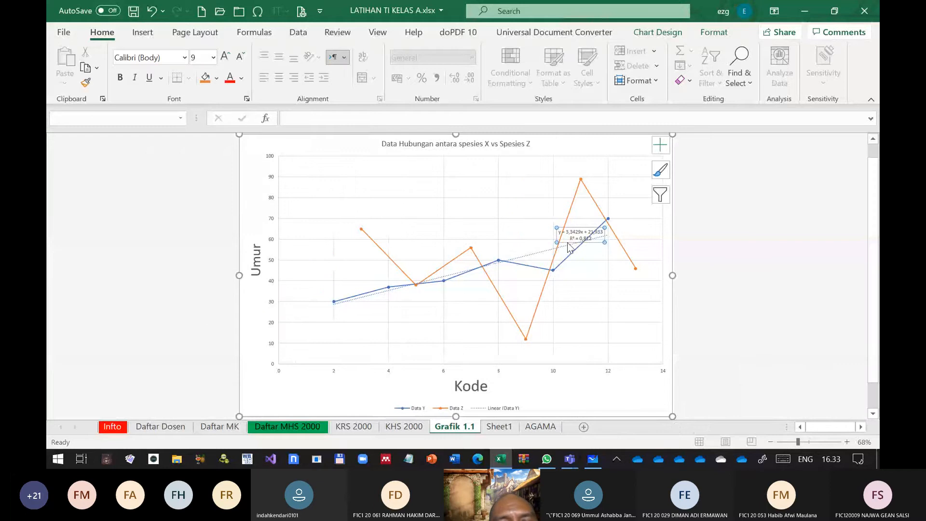
pyautogui.moveTo(568, 245); pyautogui.dragTo(330, 320)
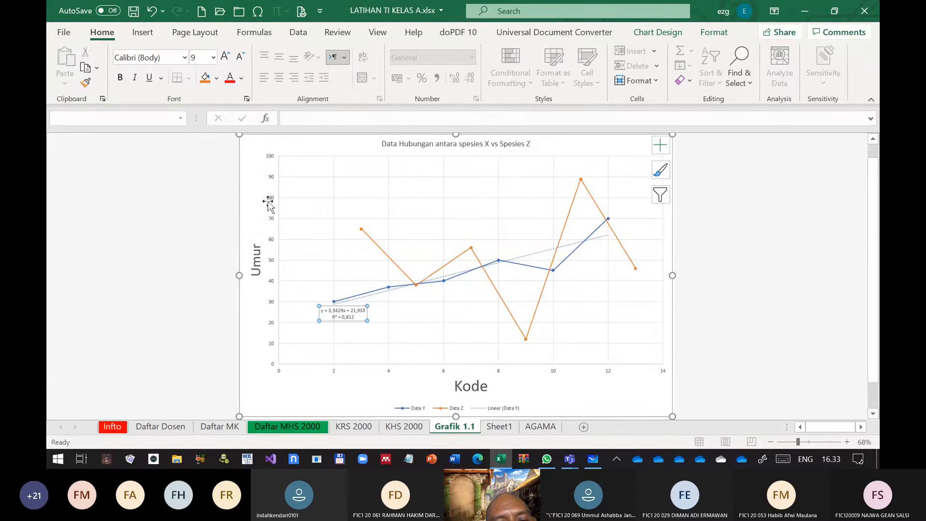
pyautogui.click(214, 59)
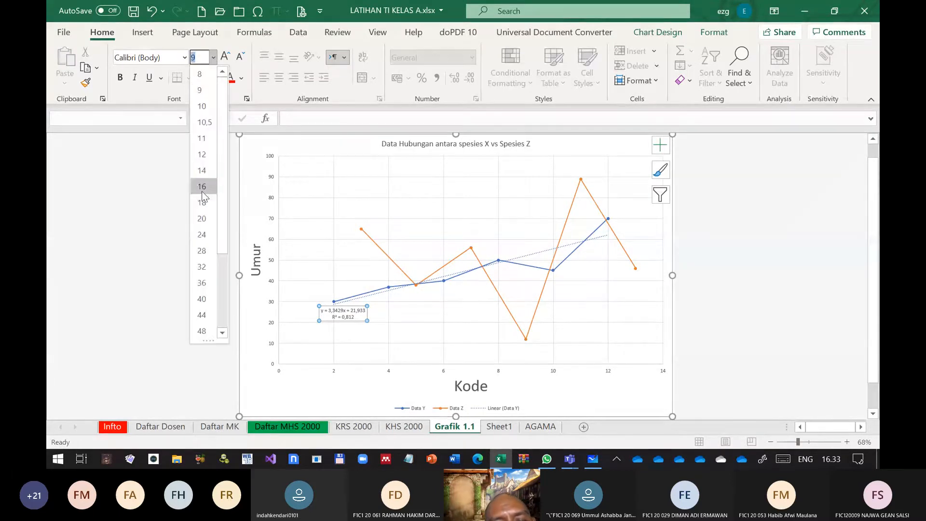
pyautogui.click(202, 219)
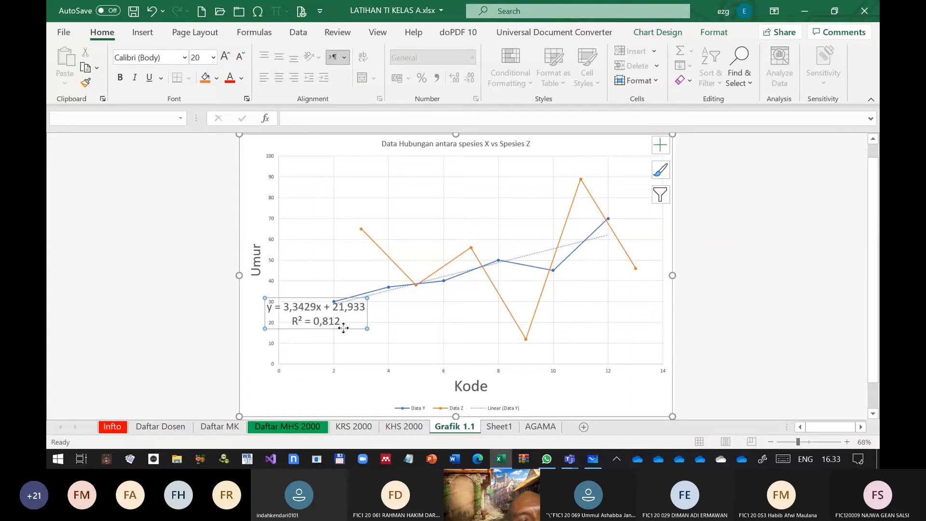
pyautogui.moveTo(344, 329); pyautogui.dragTo(368, 335)
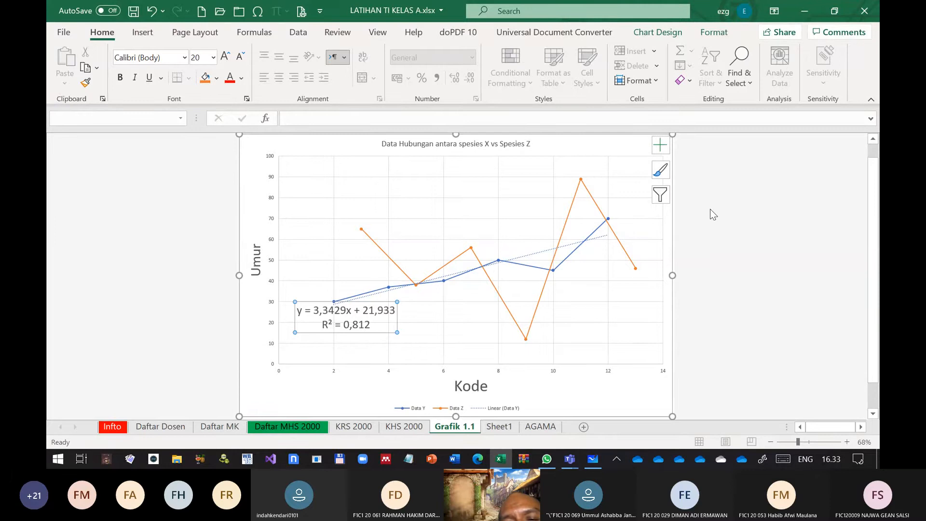
# Add a polynomial trendline of order 2 to the Data Z series and display its equation and R-squared value on the chart
pyautogui.click(570, 209)
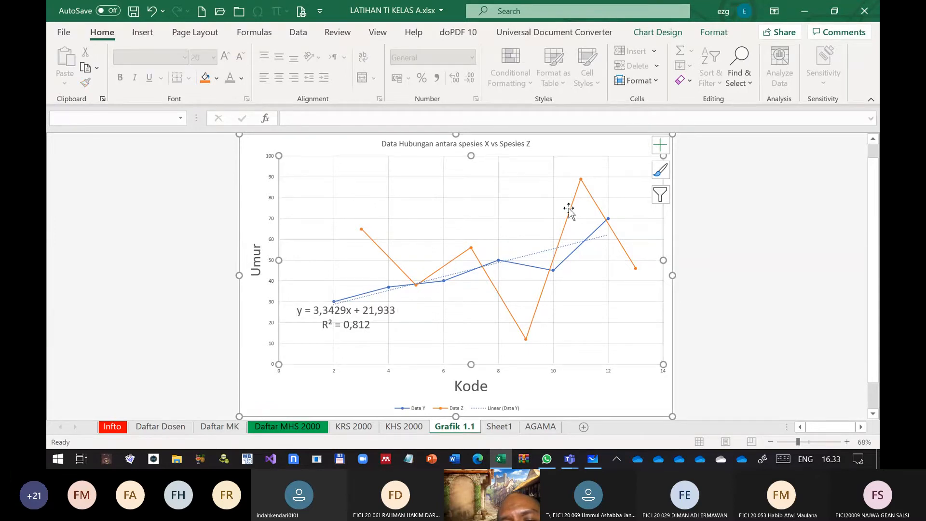
pyautogui.click(570, 208)
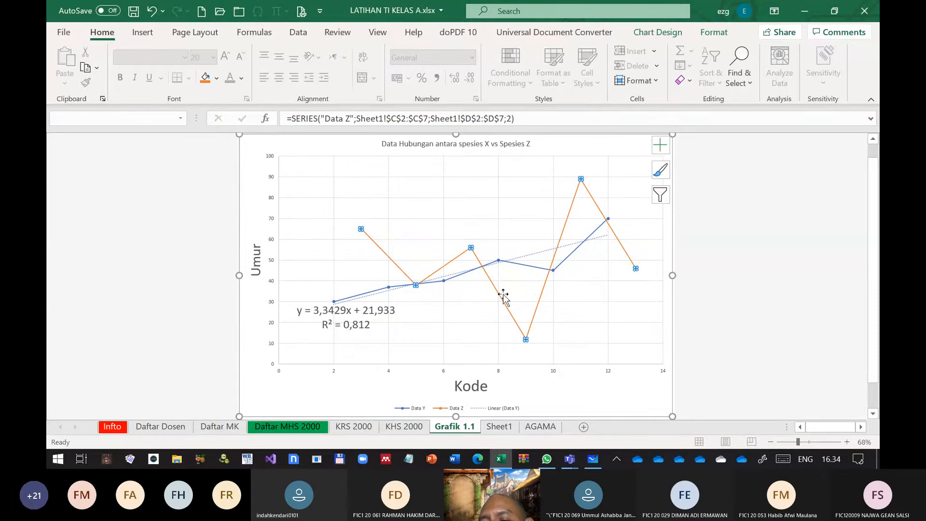
pyautogui.rightClick(570, 214)
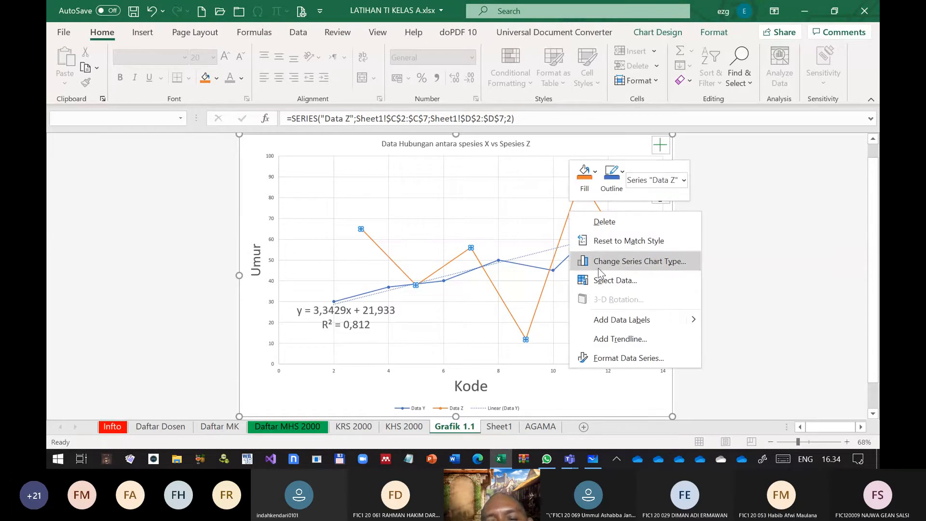
pyautogui.click(634, 339)
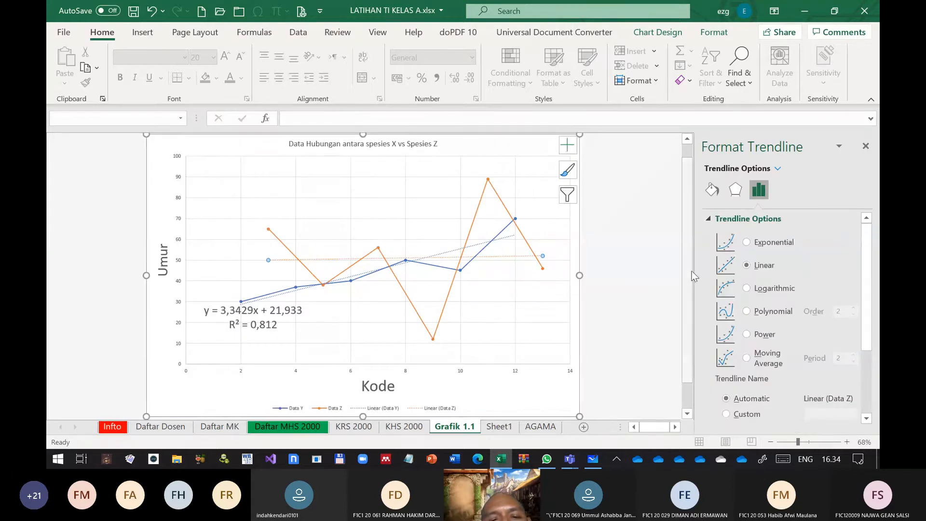
pyautogui.click(747, 334)
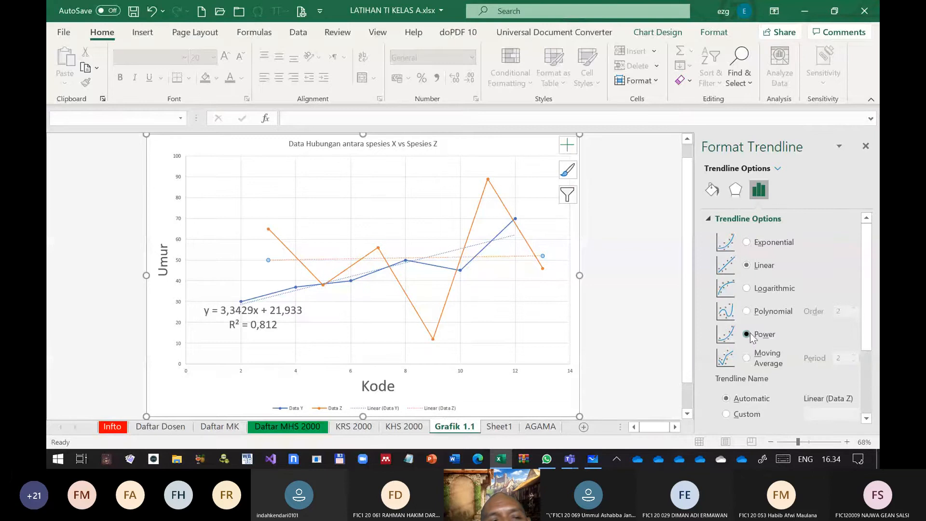
pyautogui.click(748, 311)
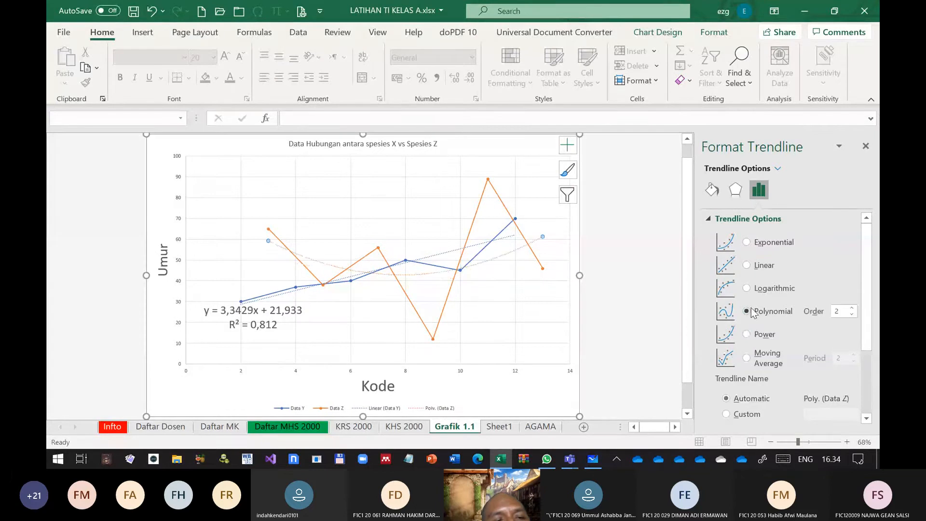
pyautogui.scroll(-3, 786, 341)
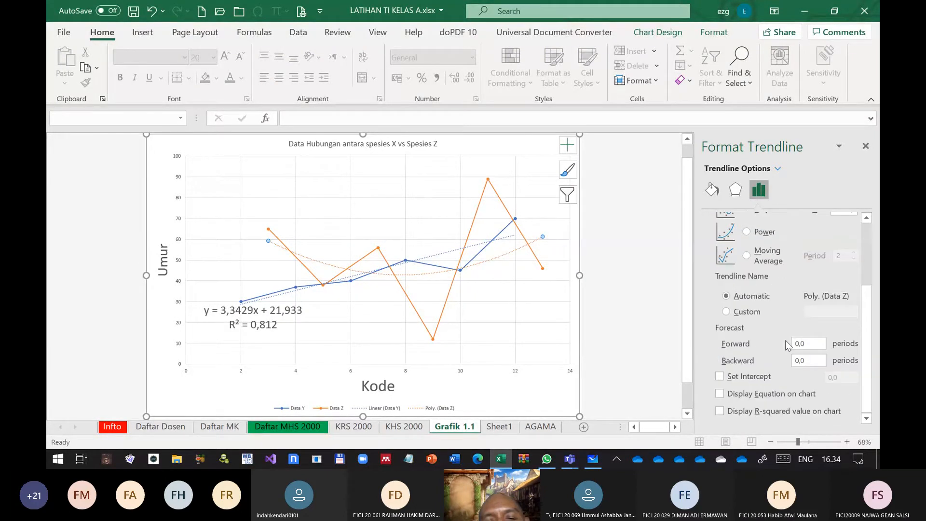
pyautogui.click(720, 395)
# Set the Data Z trendline equation label to font size 20 and move it above the lines, beside the Data Z peak
pyautogui.click(504, 237)
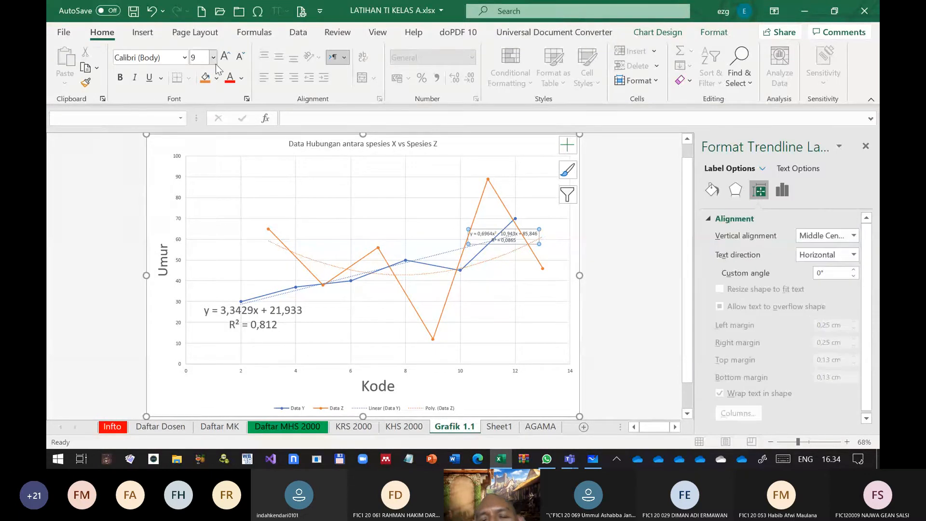
pyautogui.click(213, 58)
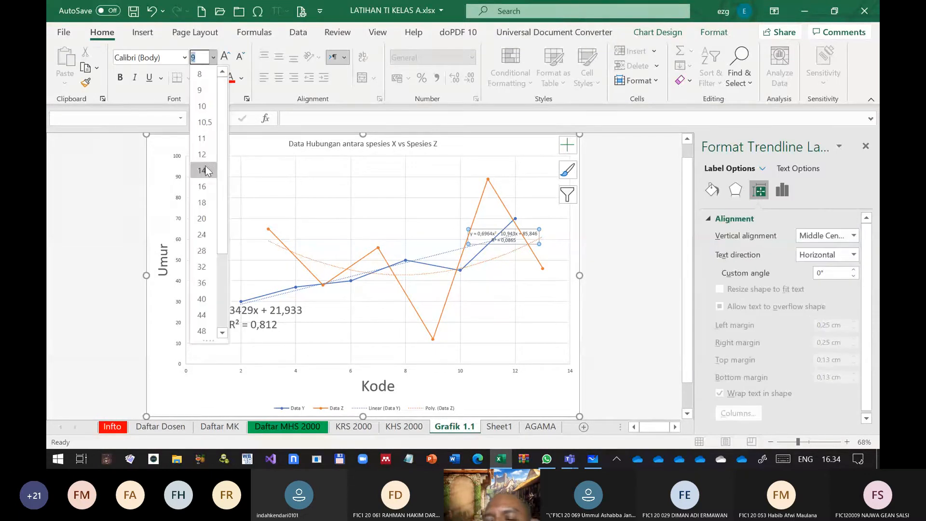
pyautogui.click(205, 220)
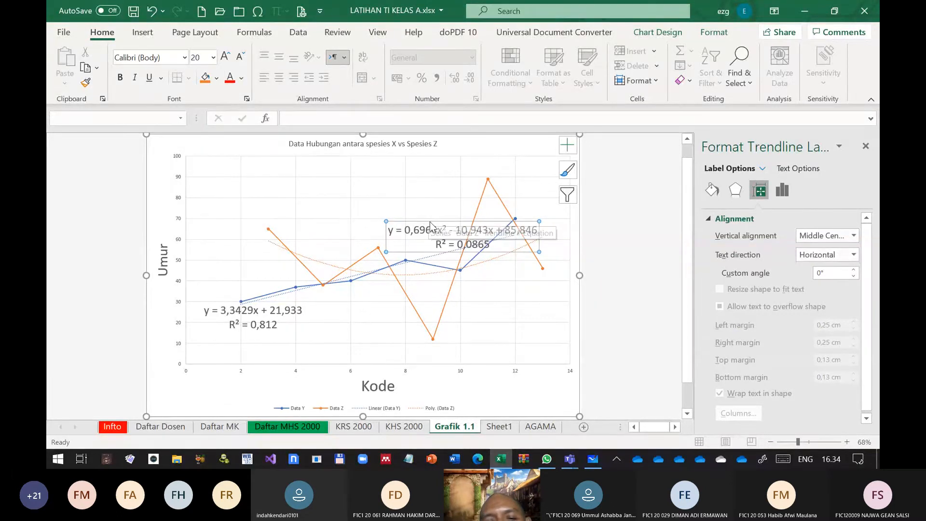
pyautogui.moveTo(431, 224); pyautogui.dragTo(398, 181)
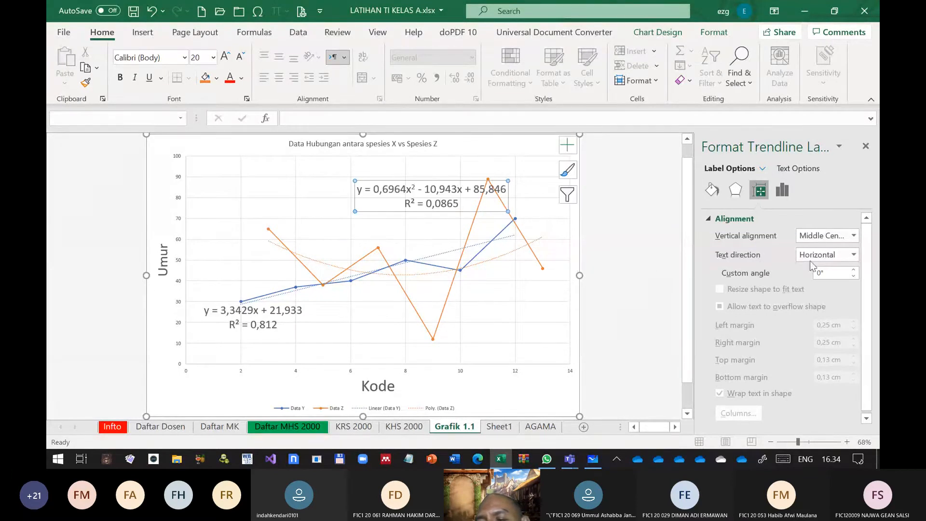
# Change the Data Z trendline type to Logarithmic
pyautogui.click(516, 249)
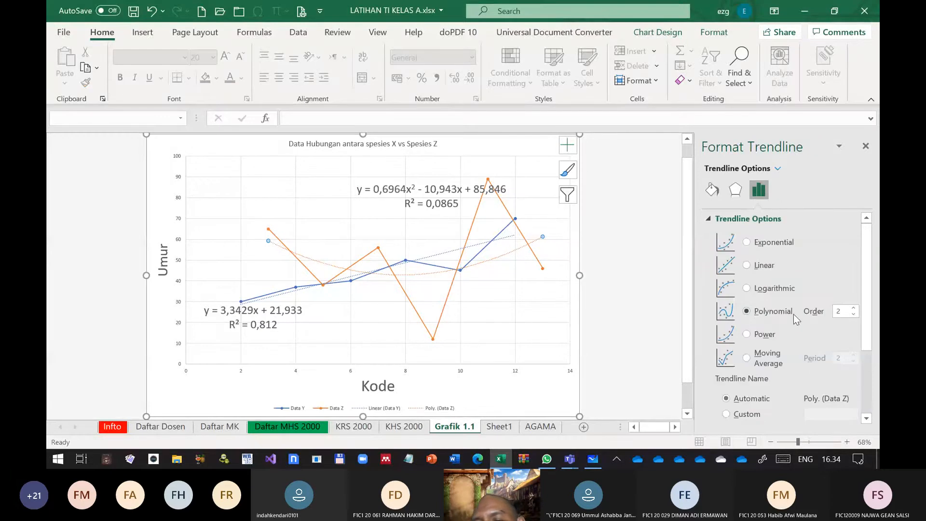
pyautogui.click(747, 289)
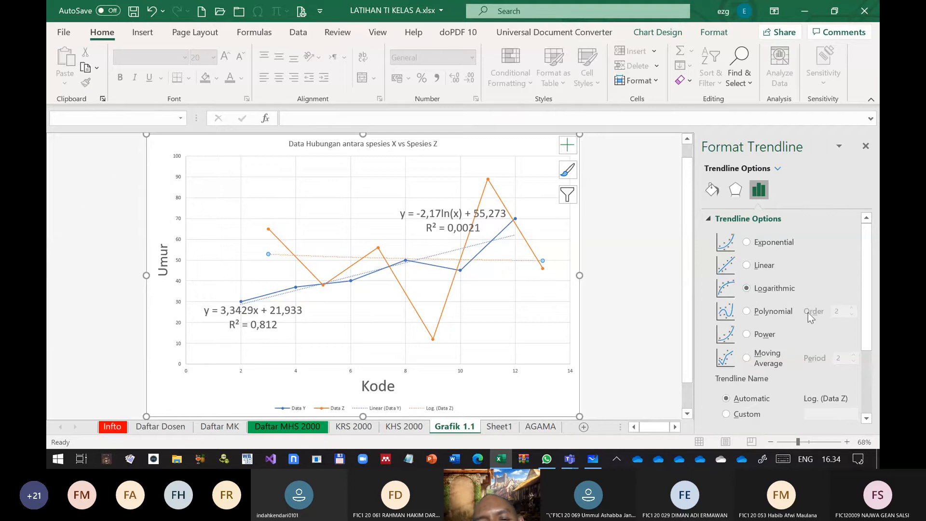
# Try the Exponential, Logarithmic, Polynomial, Power and Moving Average trendline types on the Data Z series in turn
pyautogui.click(747, 241)
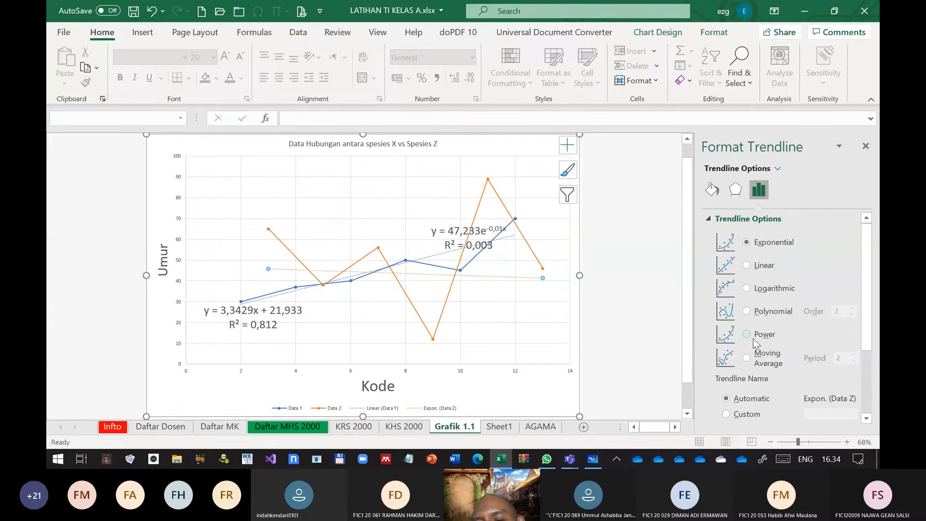
pyautogui.click(747, 288)
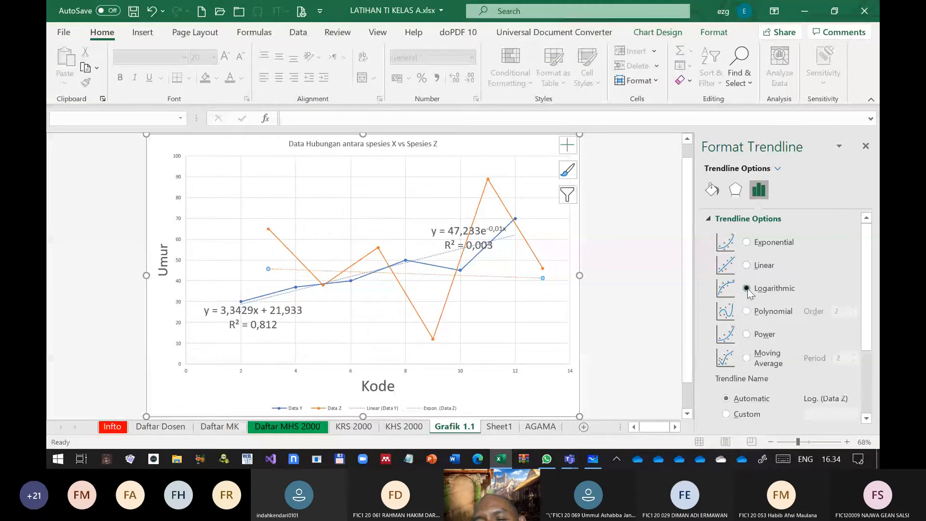
pyautogui.click(747, 311)
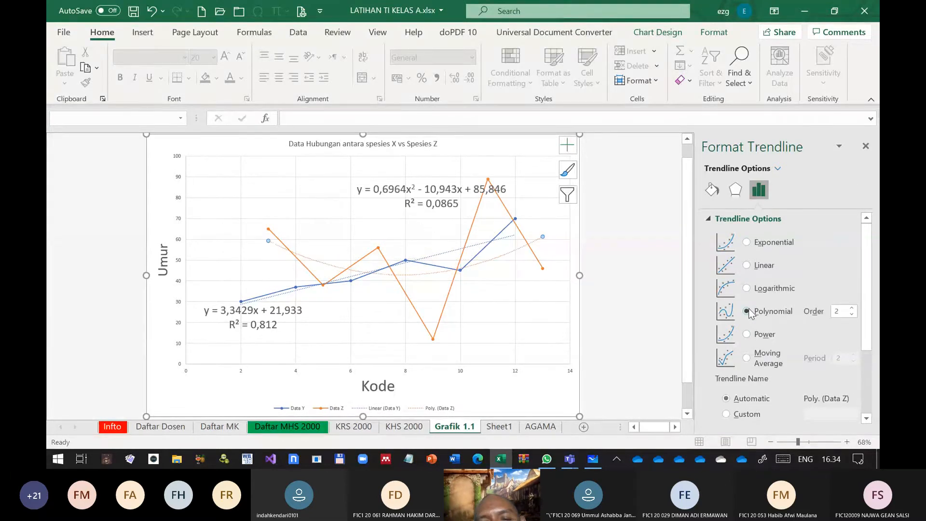
pyautogui.click(747, 334)
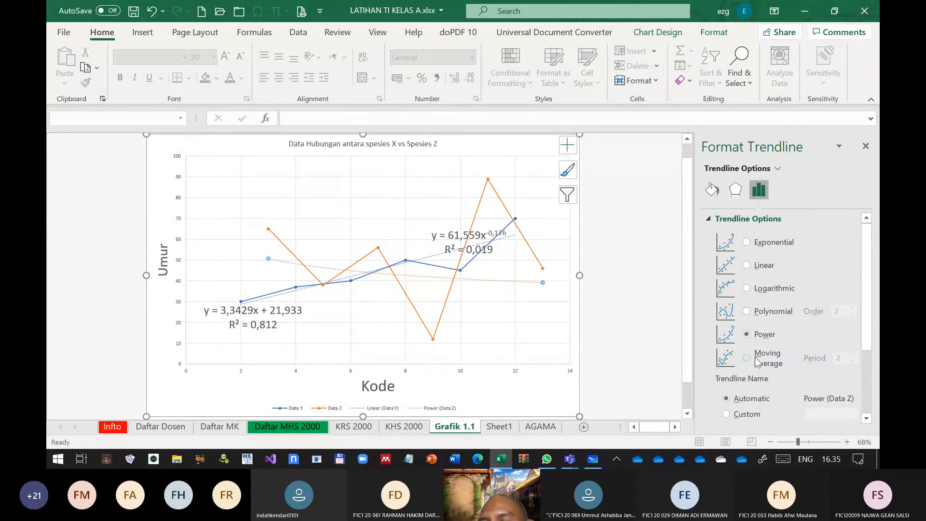
pyautogui.click(757, 361)
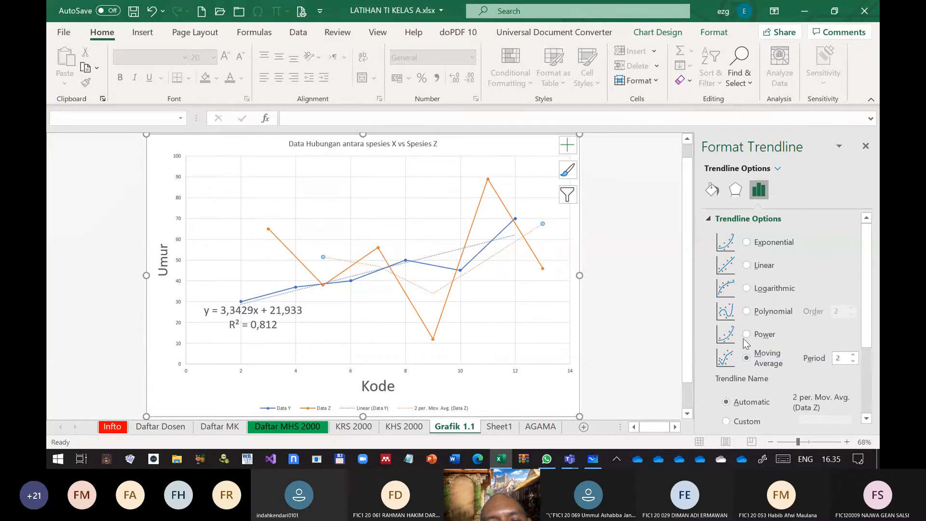
# Set the Data Z trendline to Polynomial of order 4
pyautogui.click(751, 314)
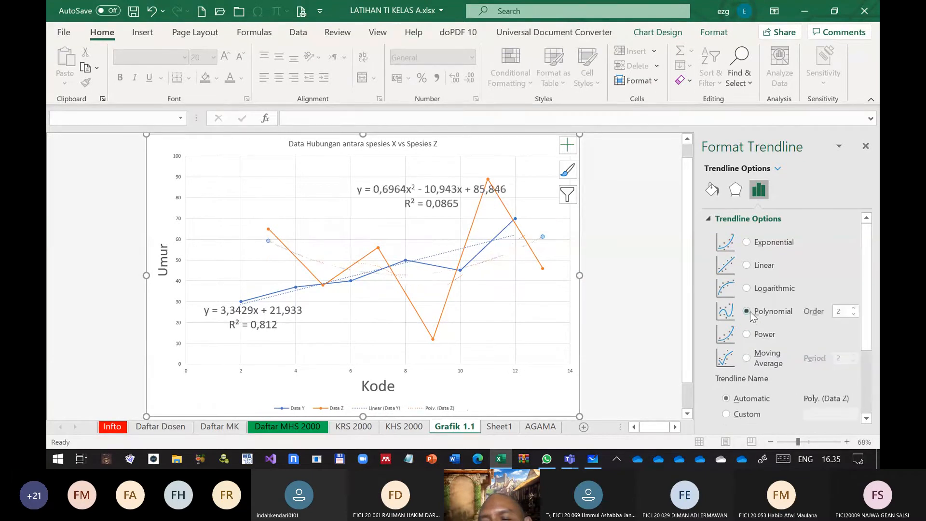
pyautogui.click(854, 309)
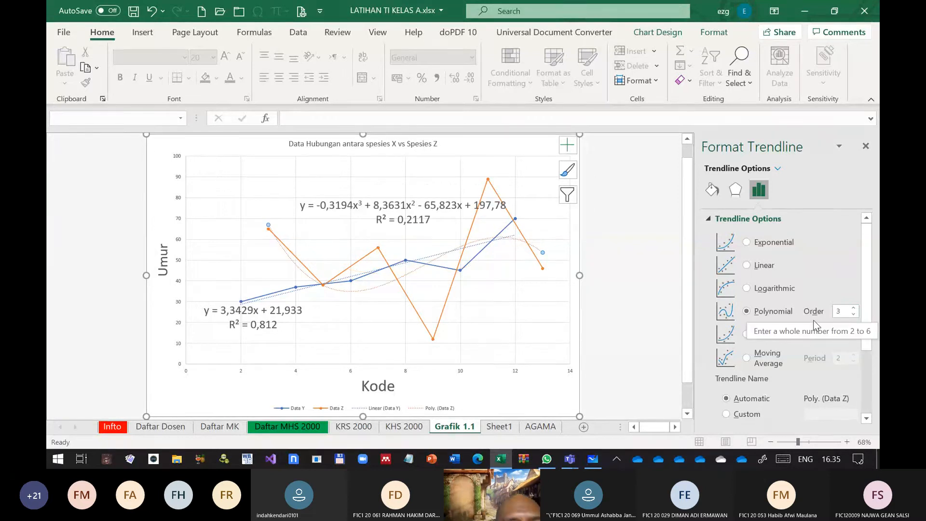
pyautogui.click(854, 309)
pyautogui.click(854, 309)
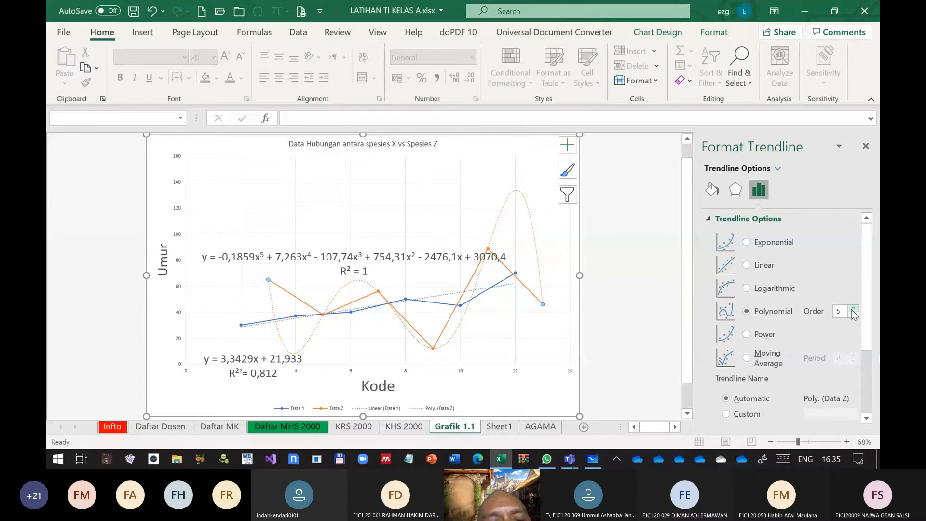
pyautogui.click(853, 314)
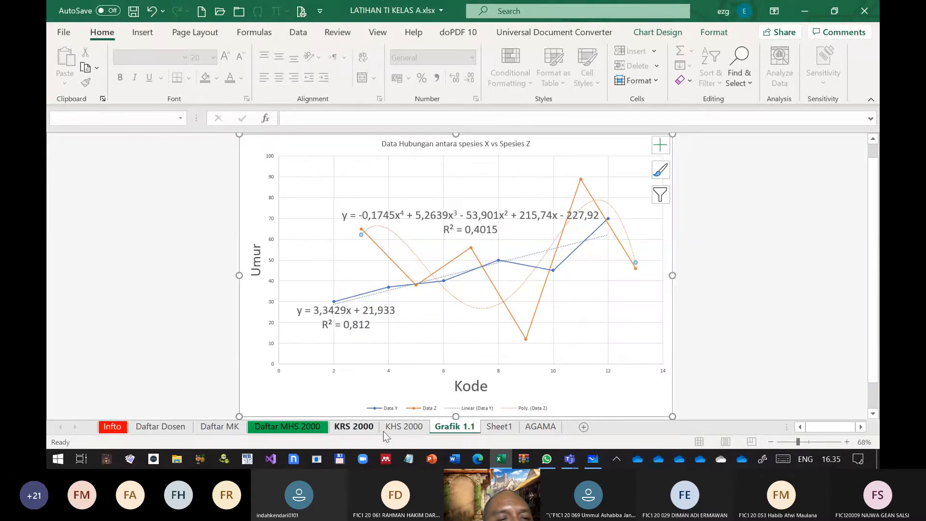
# Insert an empty 3-D clustered column chart on Sheet1, starting from blank cell H8
pyautogui.click(488, 426)
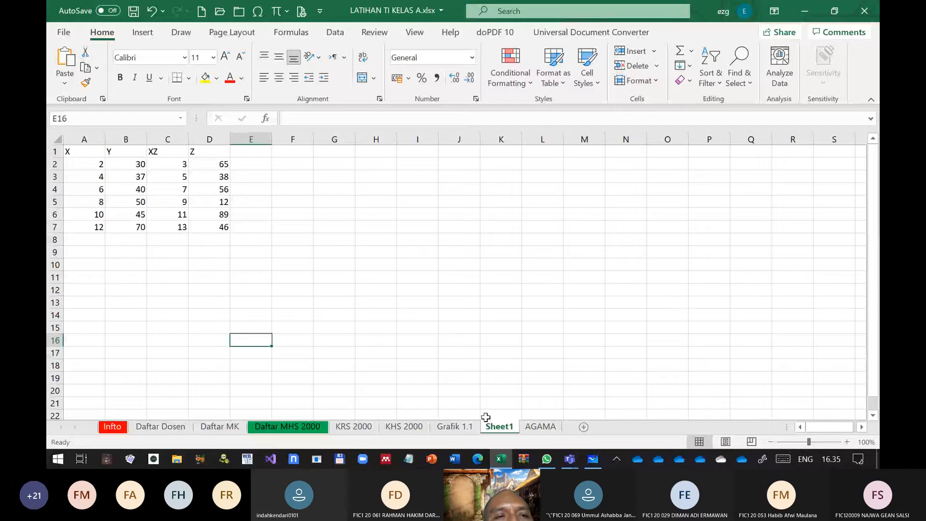
pyautogui.click(357, 235)
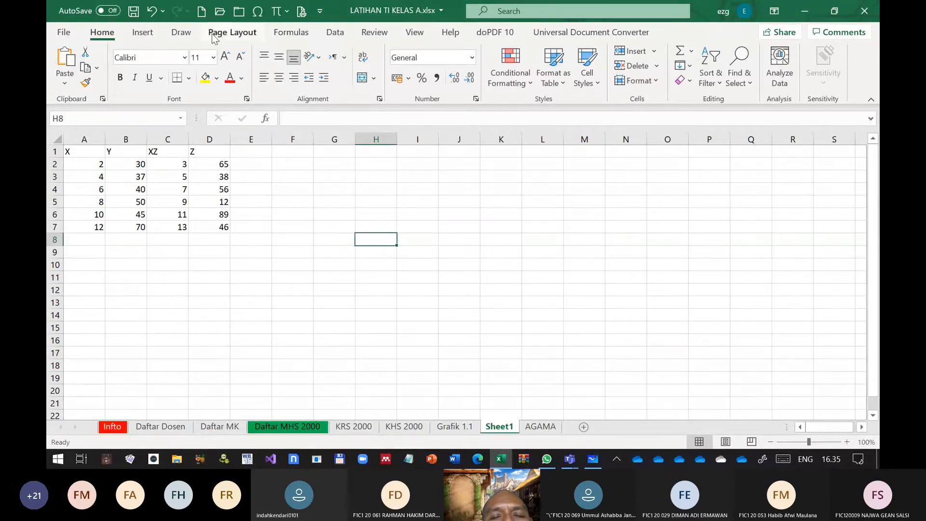
pyautogui.click(142, 31)
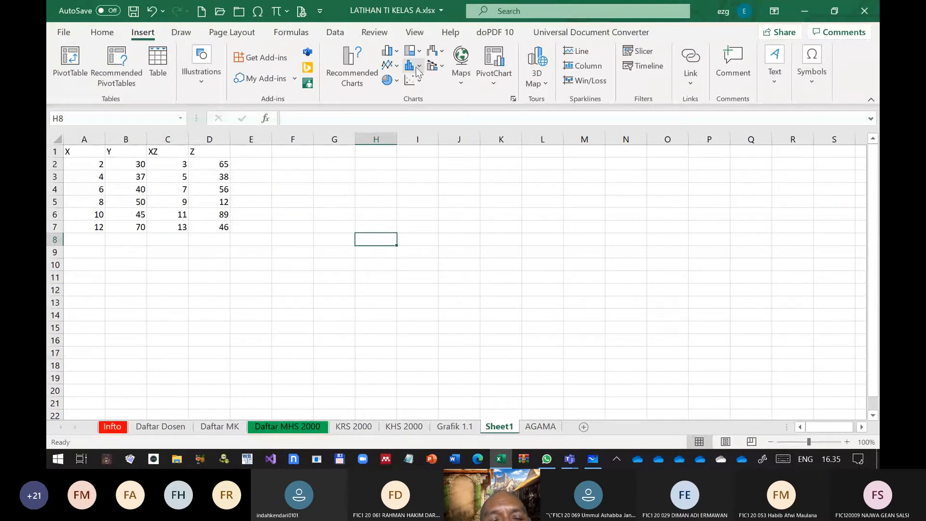
pyautogui.click(395, 54)
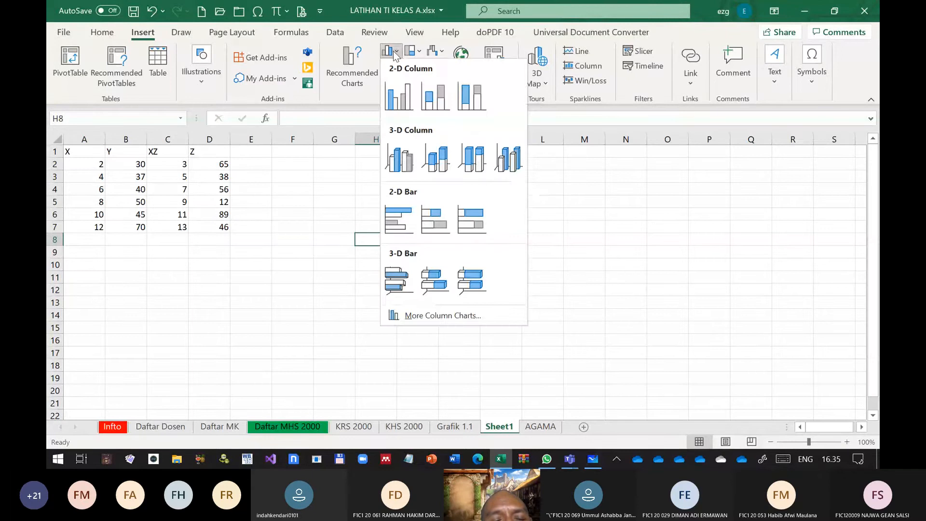
pyautogui.click(396, 162)
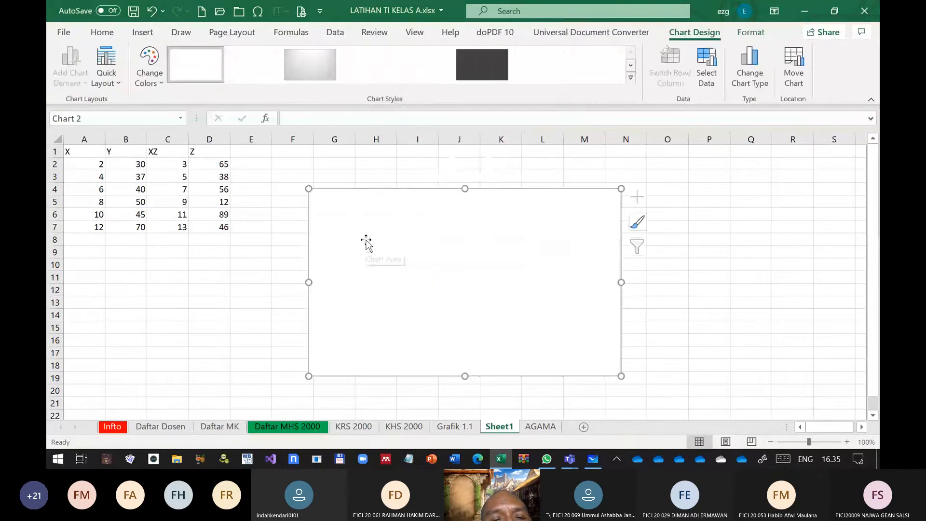
# Add a data series to the empty column chart, named from cell B1 (Y) with values from B2:B7
pyautogui.rightClick(366, 242)
pyautogui.click(419, 264)
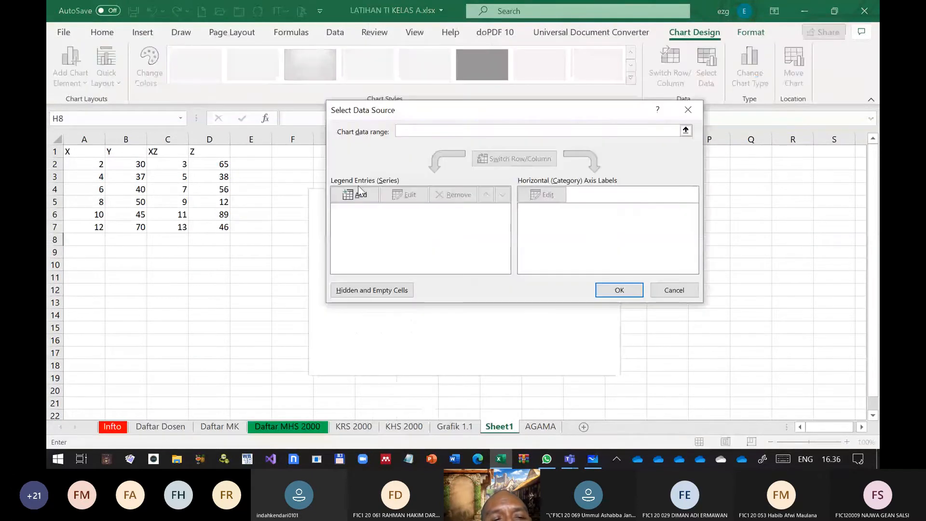
pyautogui.click(359, 192)
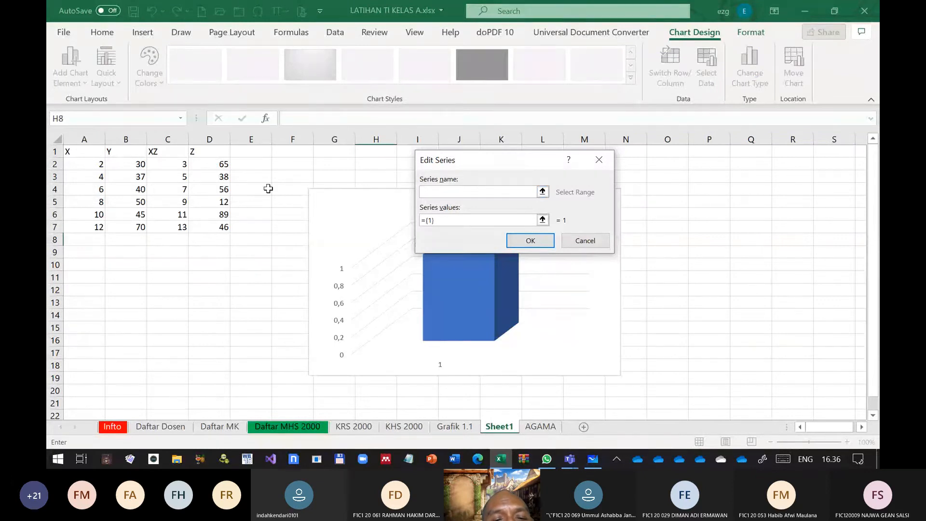
pyautogui.click(136, 155)
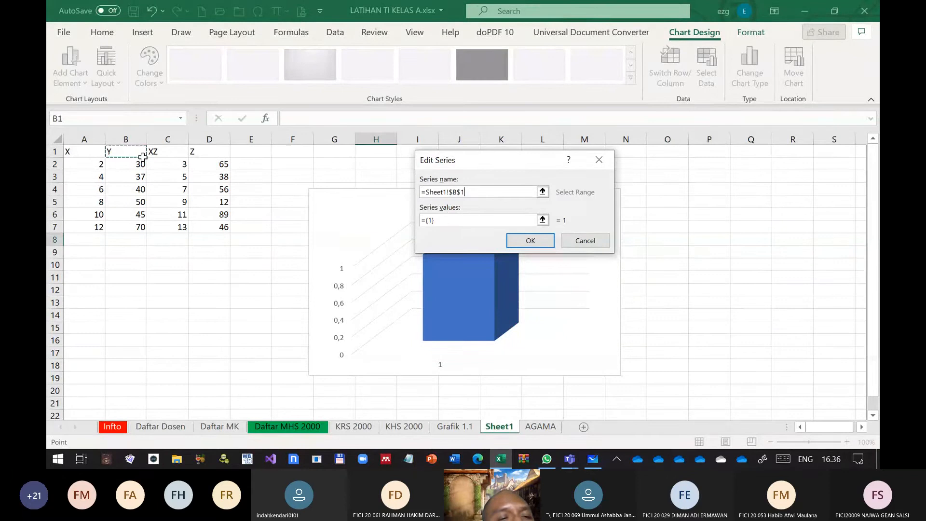
pyautogui.click(445, 220)
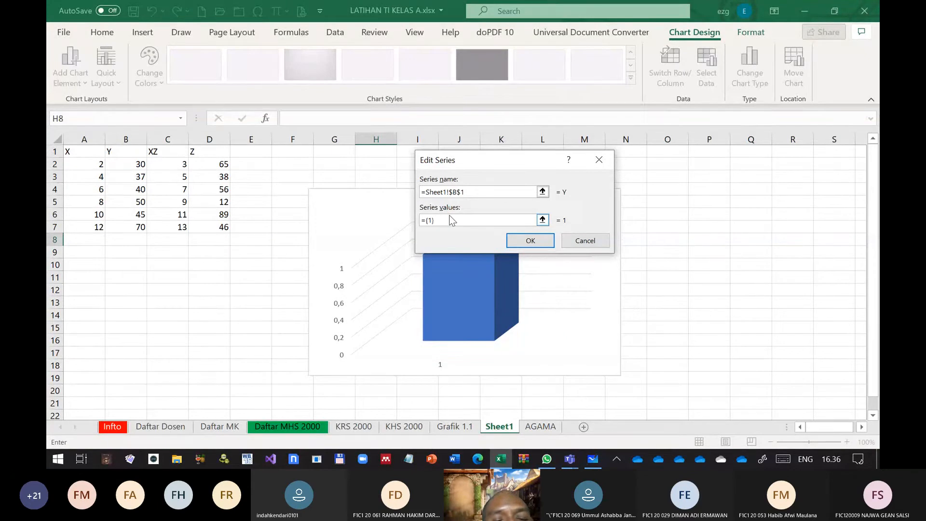
pyautogui.press('BackSpace')
pyautogui.press('BackSpace')
pyautogui.press('BackSpace')
pyautogui.press('BackSpace')
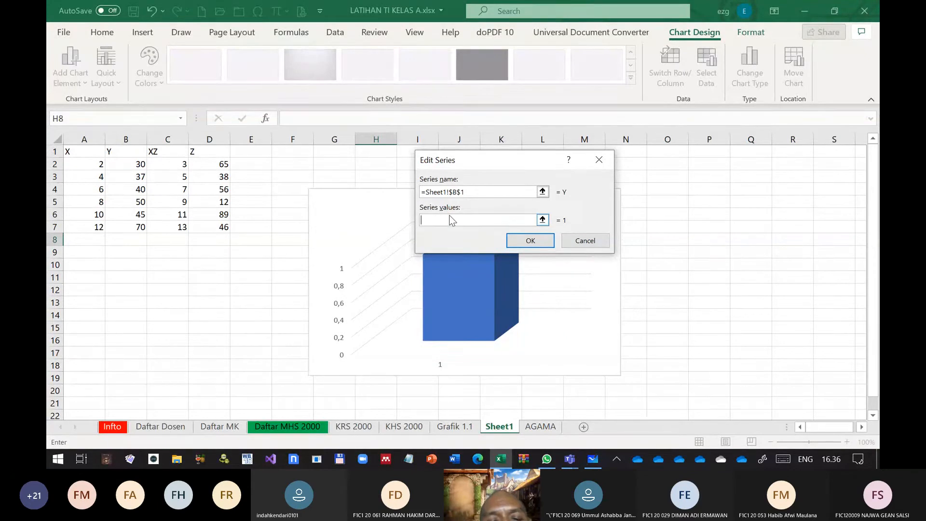
pyautogui.moveTo(118, 162); pyautogui.dragTo(140, 245)
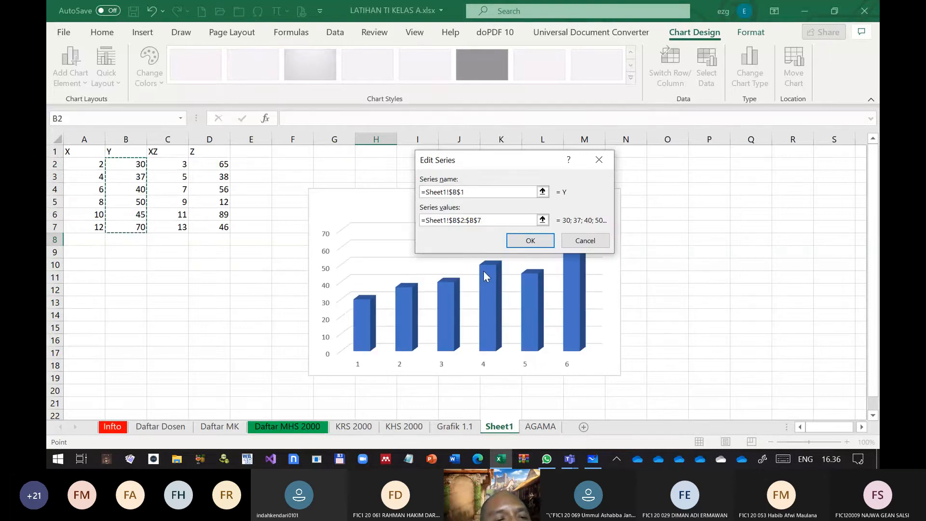
pyautogui.click(542, 243)
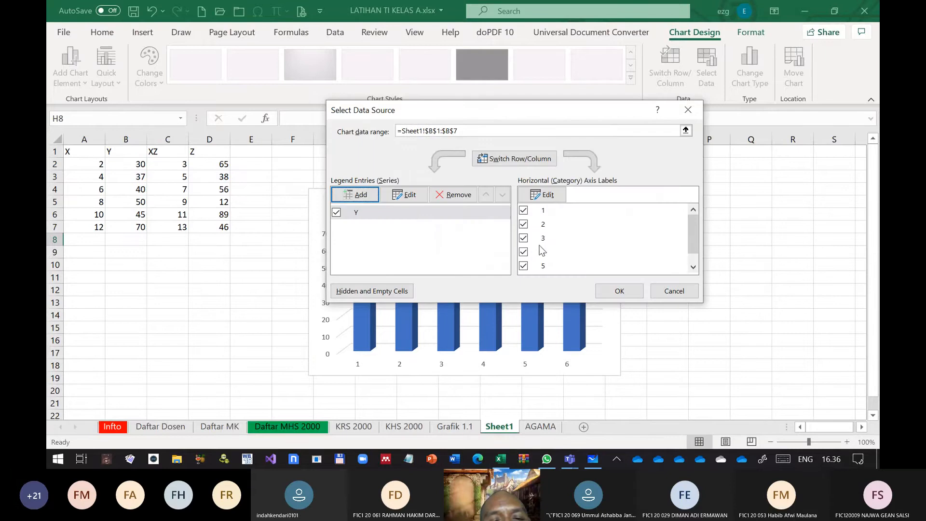
# Add a second series to the column chart, named from cell C1 (XZ) with values from C2:C7
pyautogui.click(362, 195)
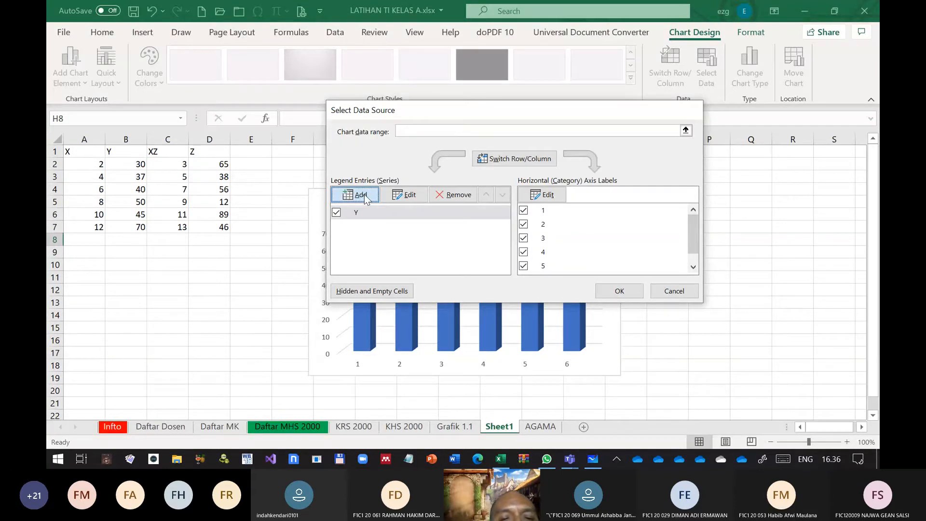
pyautogui.click(168, 152)
pyautogui.click(461, 220)
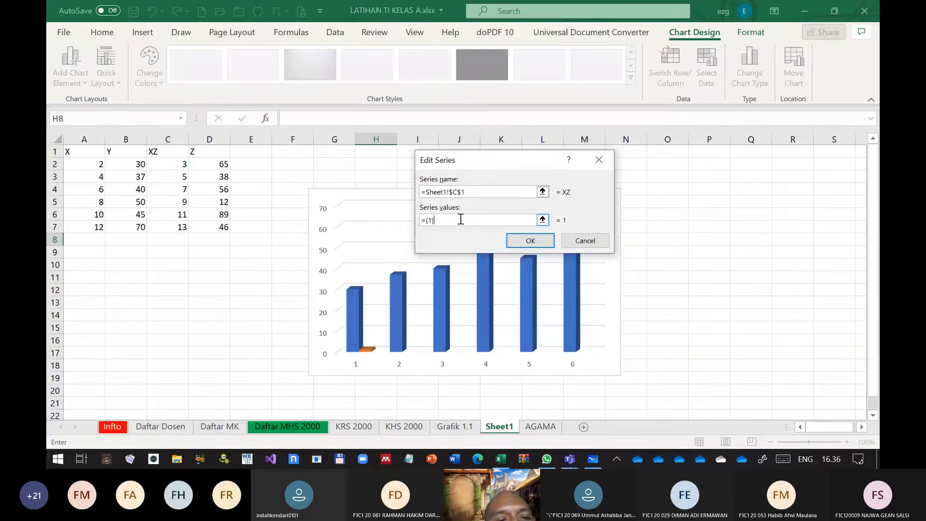
pyautogui.press('BackSpace')
pyautogui.press('BackSpace')
pyautogui.press('BackSpace')
pyautogui.press('BackSpace')
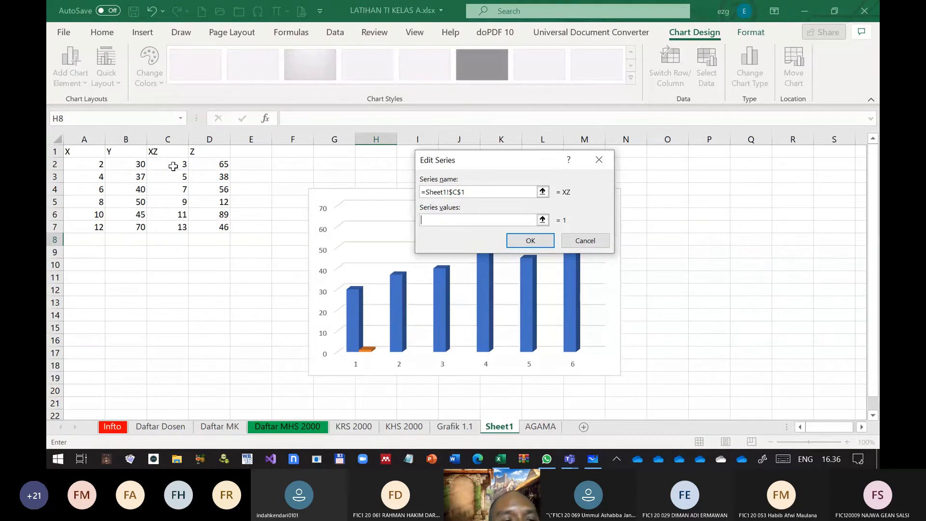
pyautogui.moveTo(172, 166); pyautogui.dragTo(174, 227)
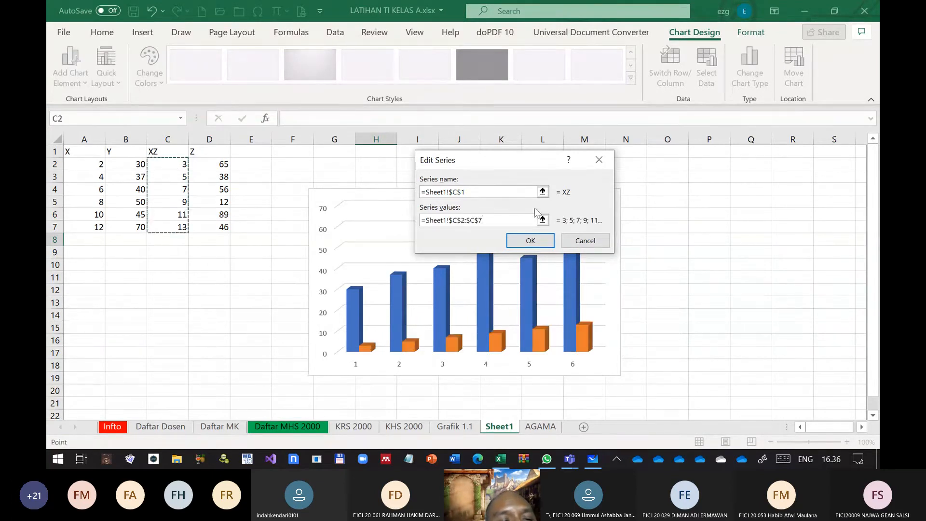
pyautogui.click(530, 240)
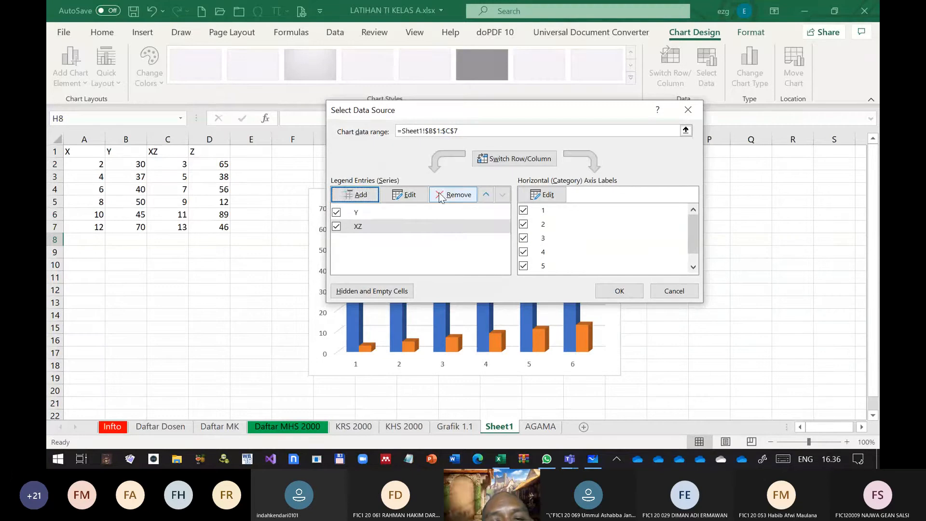
# Add a third series to the column chart, named from cell D1 (Z) with values from D2:D7
pyautogui.click(354, 195)
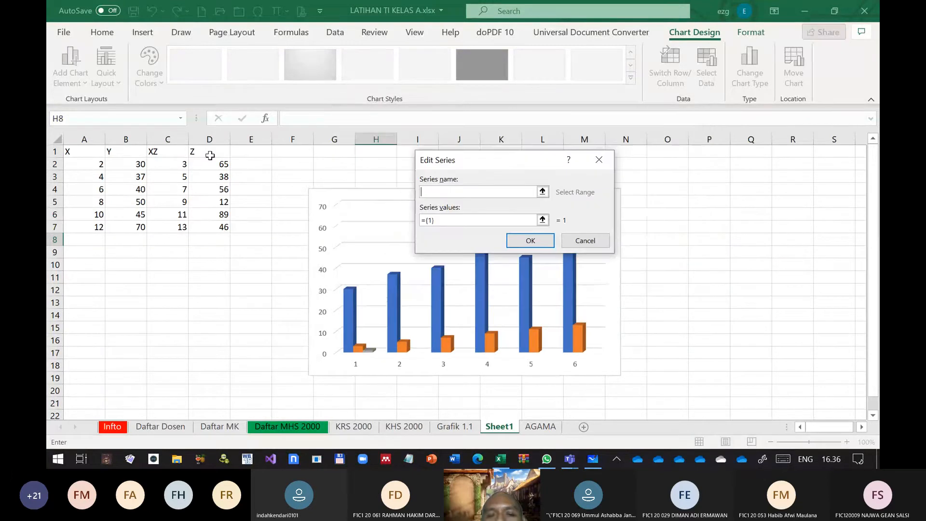
pyautogui.click(210, 155)
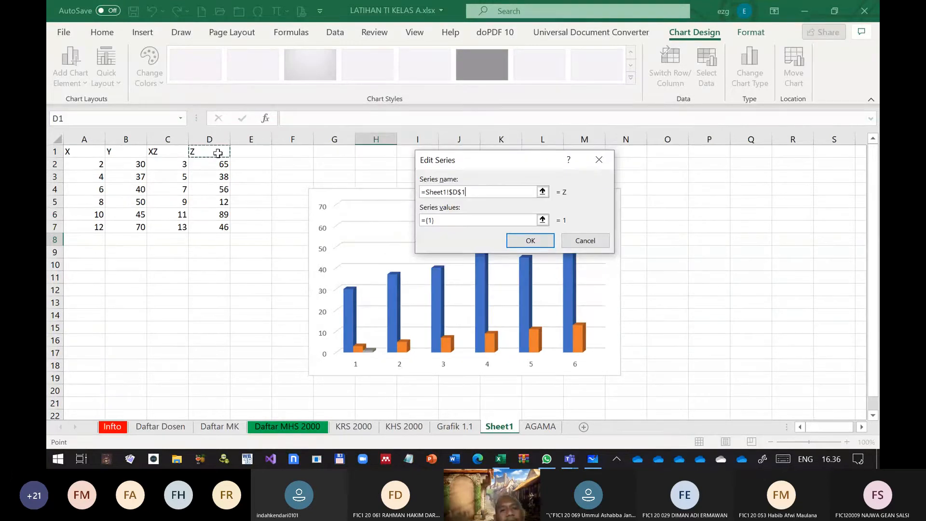
pyautogui.click(456, 220)
pyautogui.press('BackSpace')
pyautogui.press('BackSpace')
pyautogui.press('BackSpace')
pyautogui.press('BackSpace')
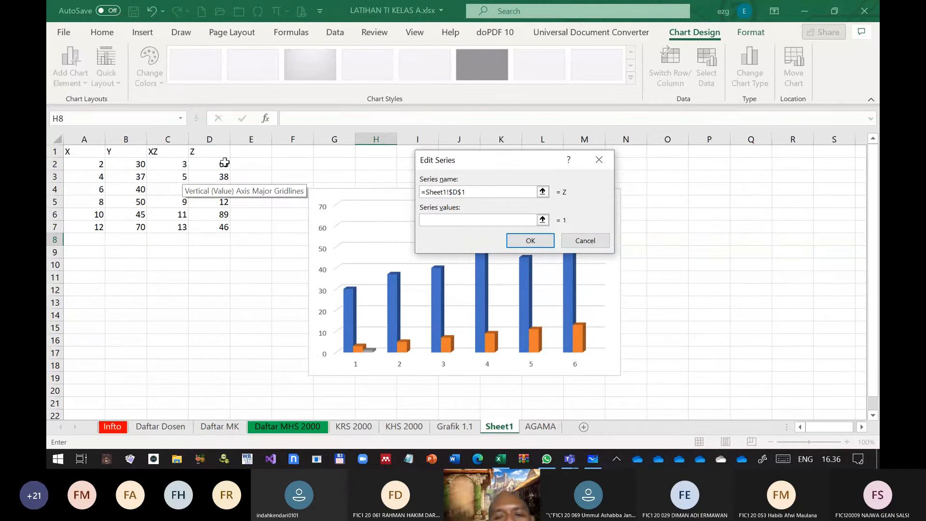
pyautogui.moveTo(224, 162); pyautogui.dragTo(225, 226)
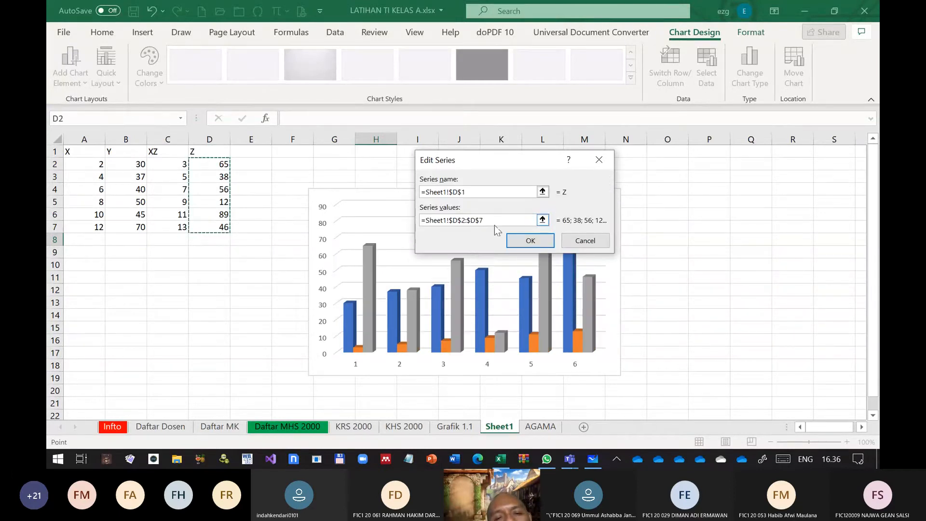
pyautogui.click(531, 242)
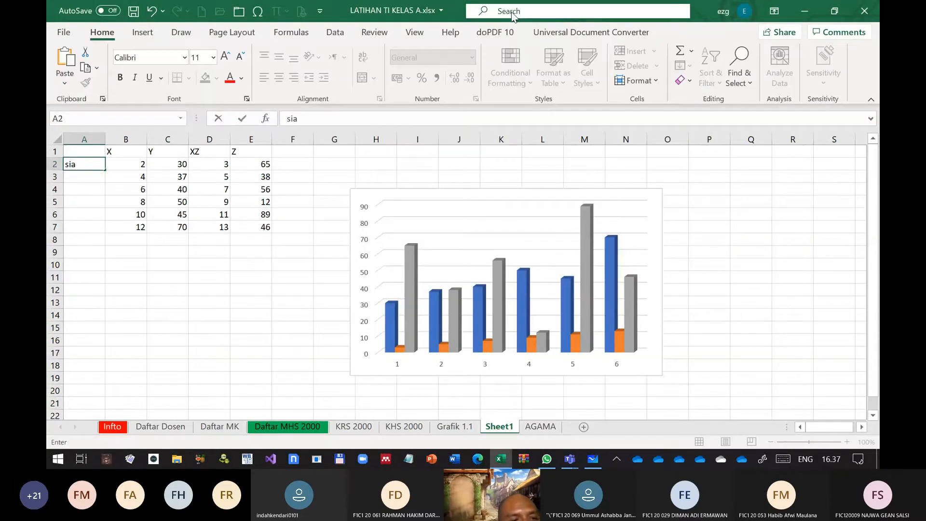
# Insert a blank column before X and enter the row labels Si A, Si B, Si C, Si D, Si E and Si F in A2:A7
pyautogui.press('BackSpace')
pyautogui.press('BackSpace')
pyautogui.press('BackSpace')
pyautogui.write('Si')
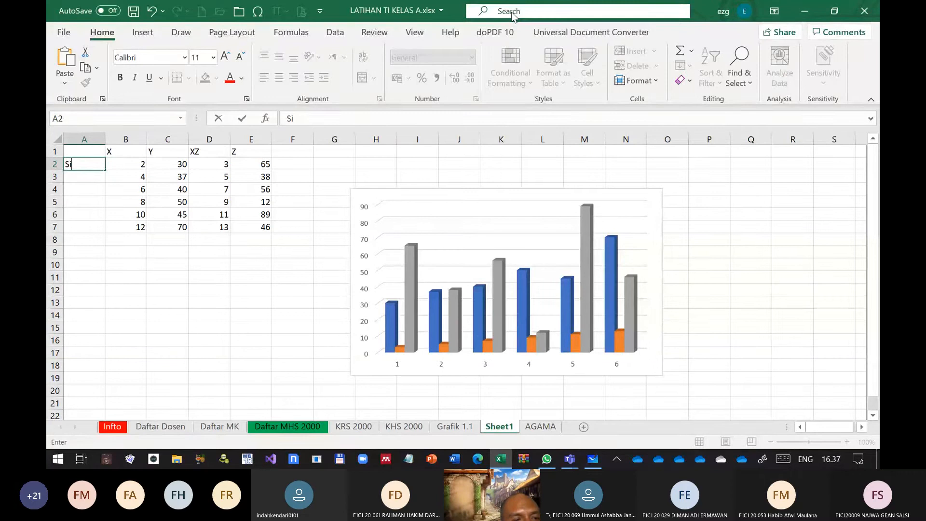
pyautogui.write(' A')
pyautogui.press('Return')
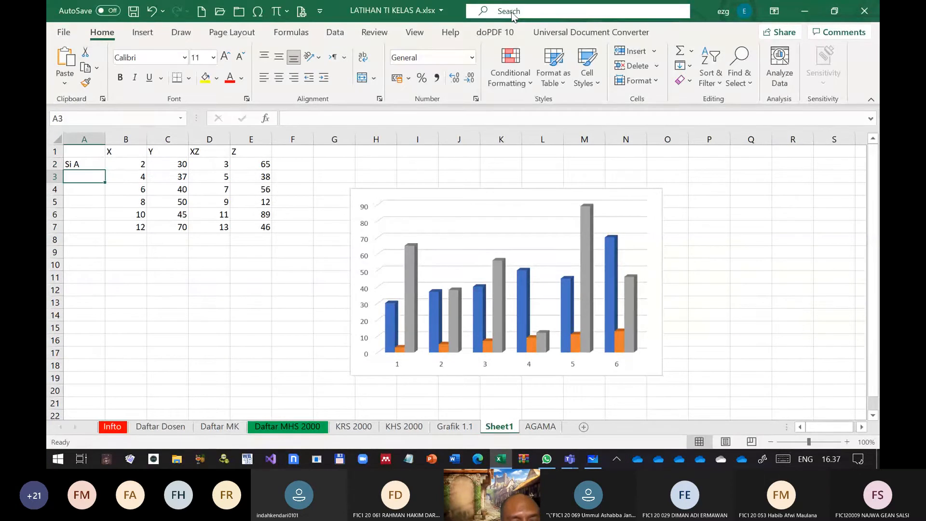
pyautogui.write('Si B')
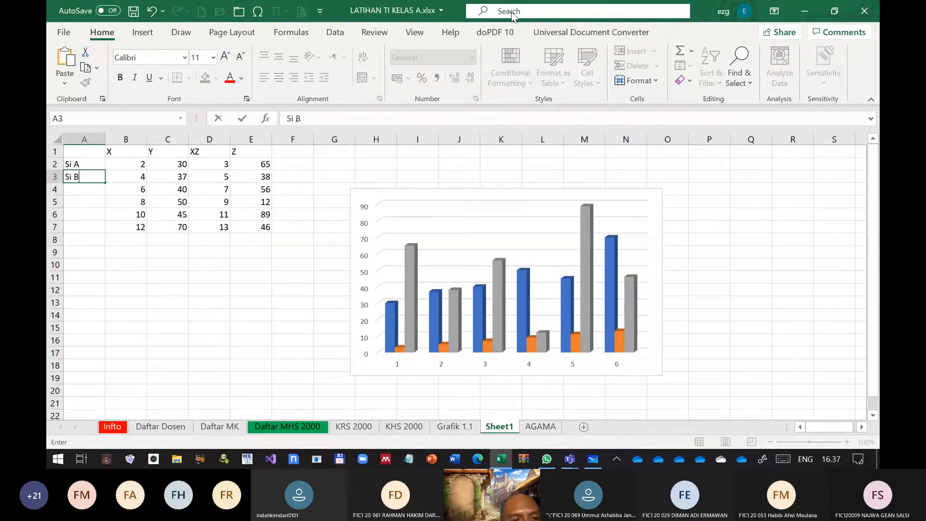
pyautogui.press('Return')
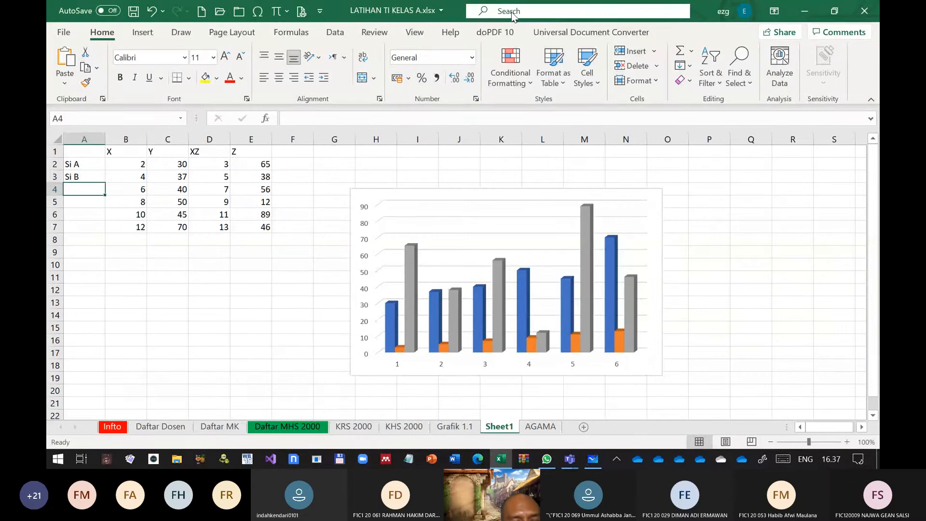
pyautogui.write('Si C')
pyautogui.press('Return')
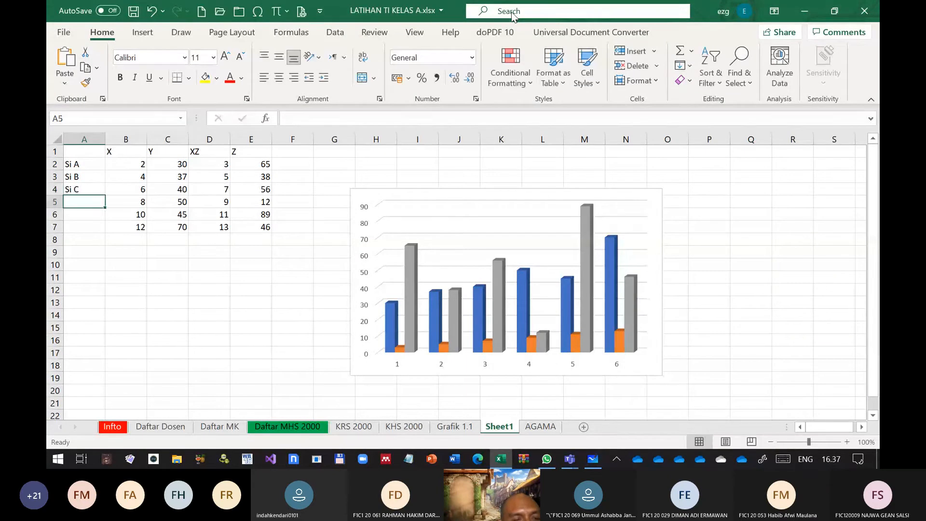
pyautogui.write('Si D')
pyautogui.press('Return')
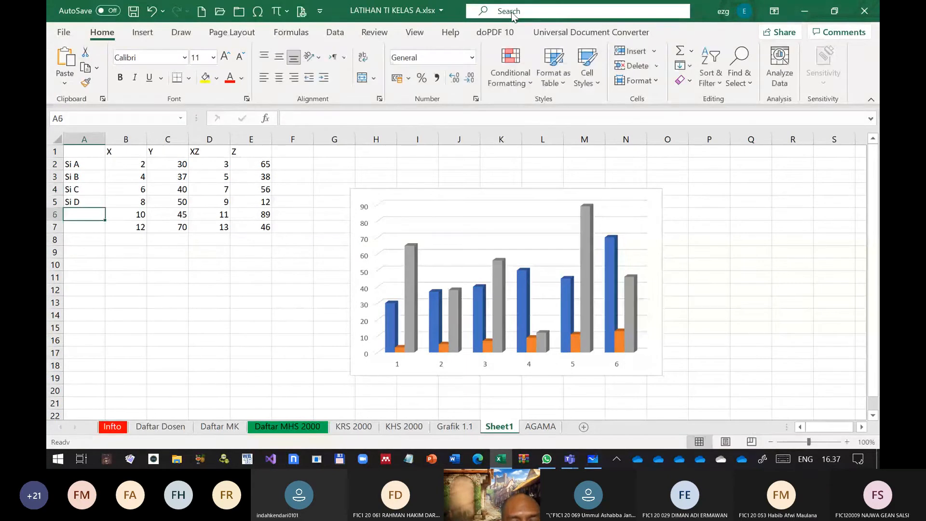
pyautogui.write('S')
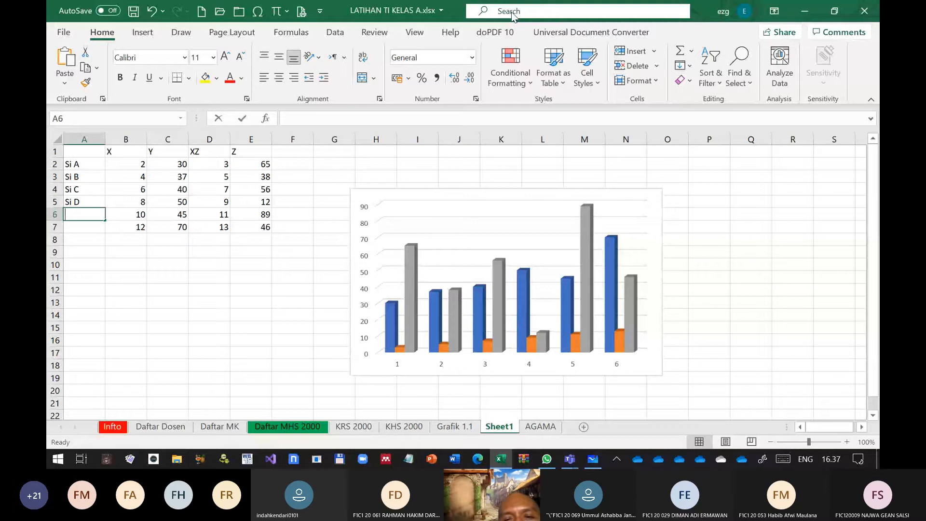
pyautogui.write('Si E')
pyautogui.press('Return')
pyautogui.write('Si F')
pyautogui.press('Return')
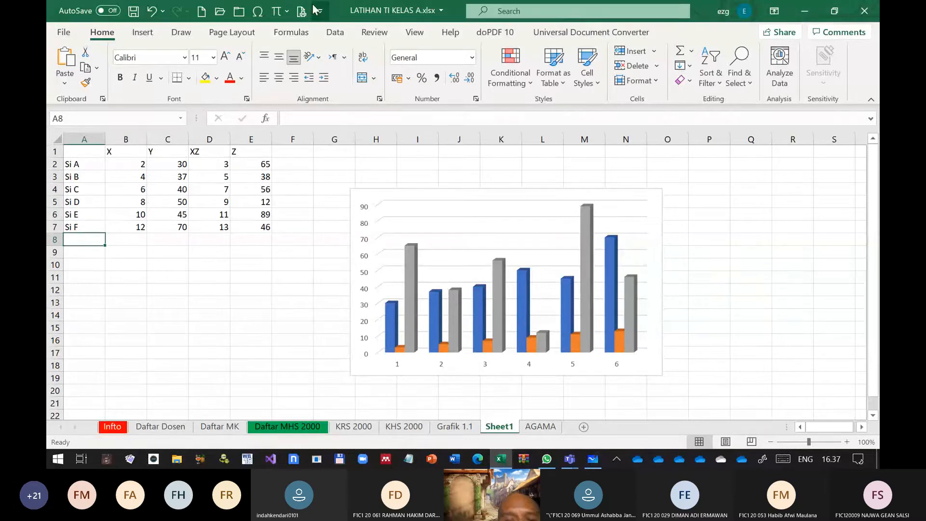
# Set the column chart's horizontal category labels to the range A2:A7
pyautogui.rightClick(490, 254)
pyautogui.click(553, 245)
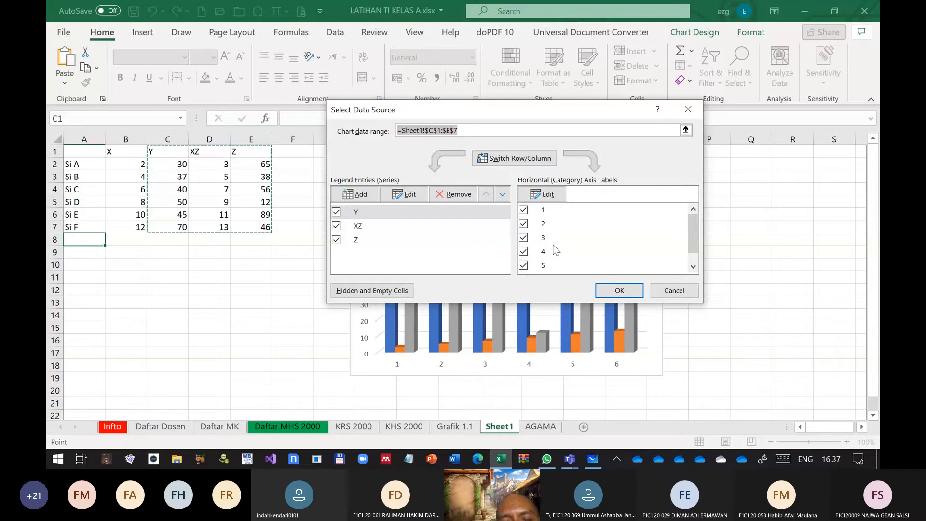
pyautogui.click(543, 194)
pyautogui.moveTo(84, 164); pyautogui.dragTo(83, 231)
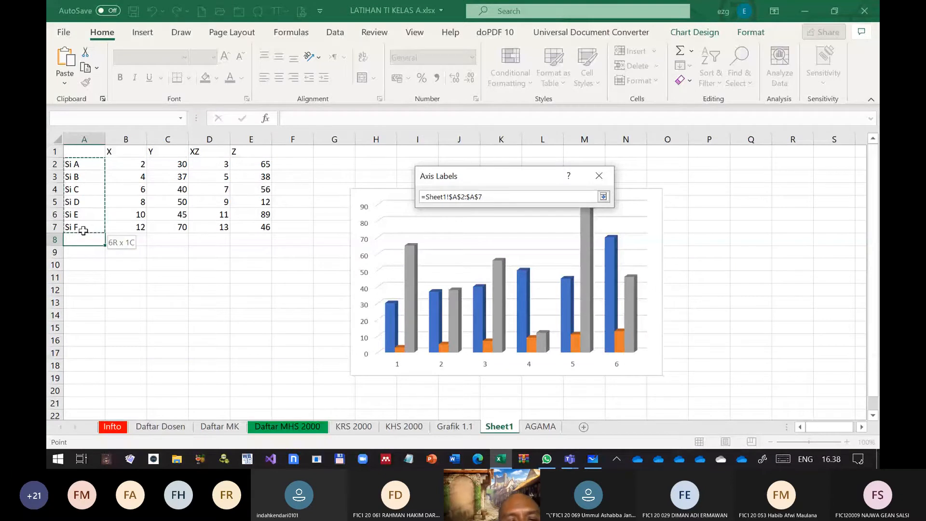
pyautogui.press('Return')
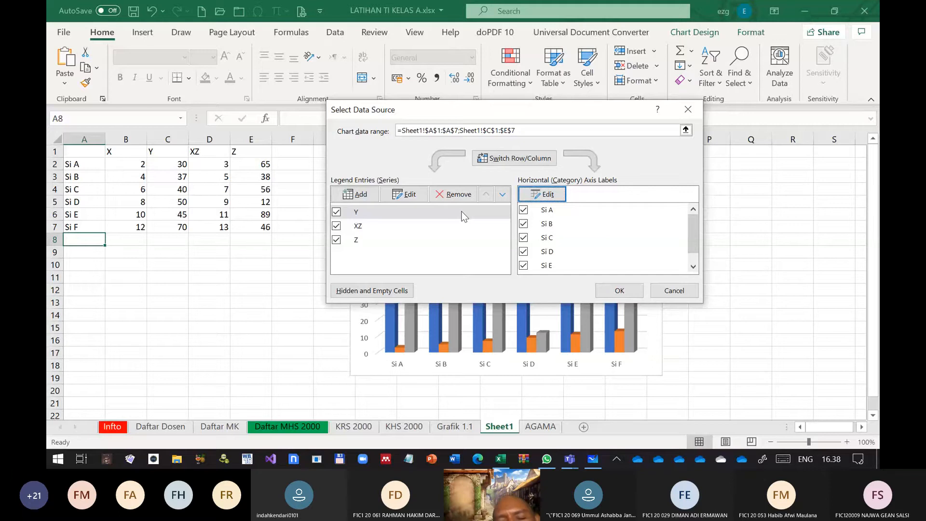
pyautogui.press('Return')
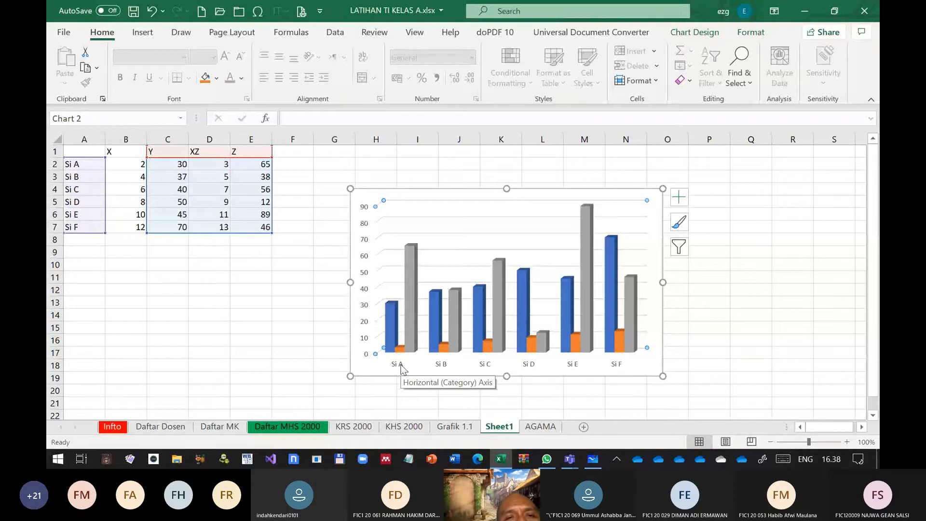
# Set the chart's category axis labels to font size 20 and angle them counterclockwise
pyautogui.click(401, 366)
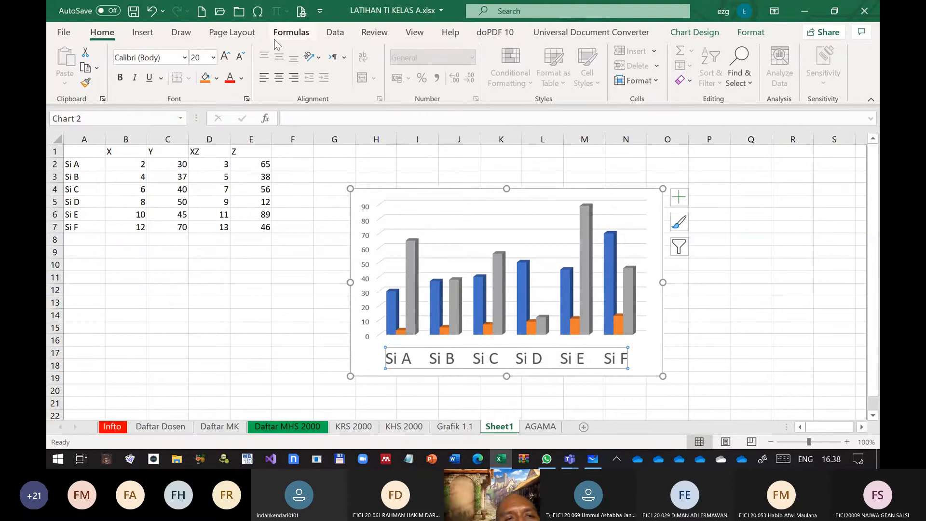
pyautogui.click(332, 33)
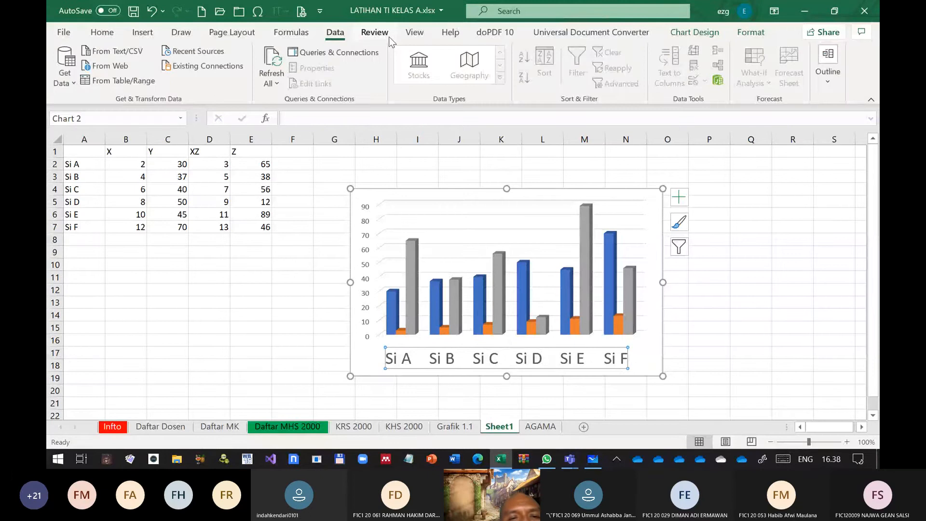
pyautogui.click(375, 34)
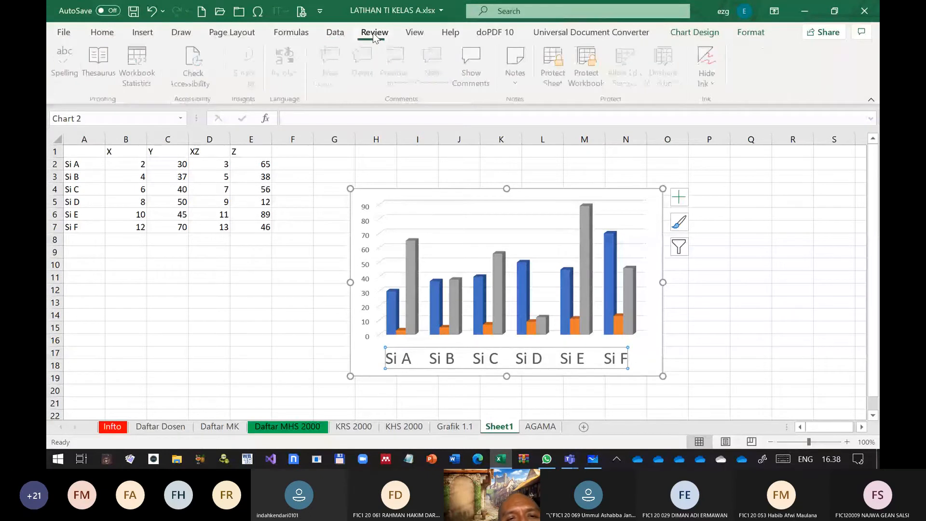
pyautogui.scroll(-1, 373, 33)
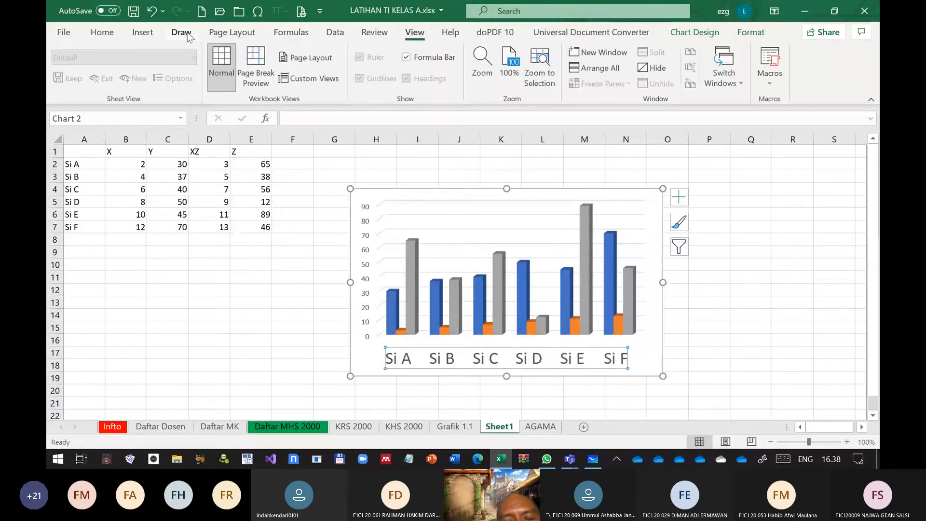
pyautogui.click(232, 33)
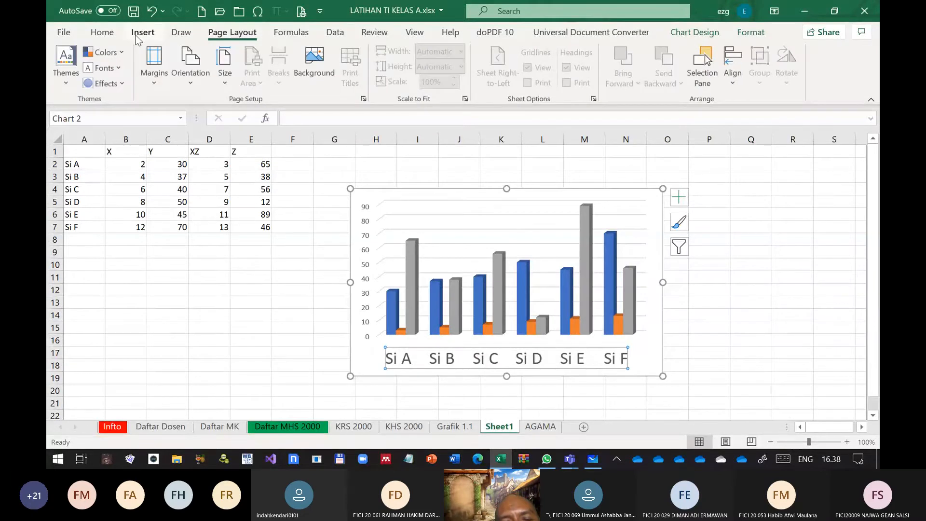
pyautogui.scroll(3, 136, 40)
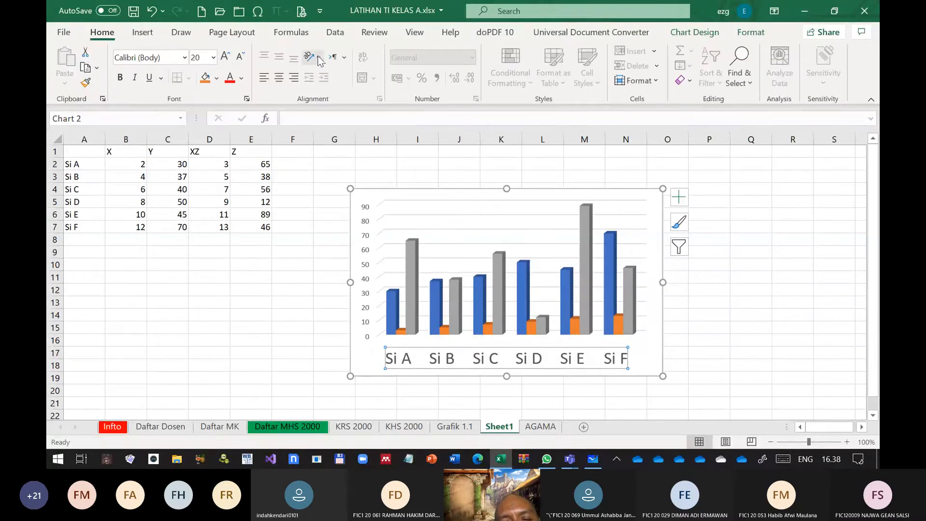
pyautogui.click(319, 58)
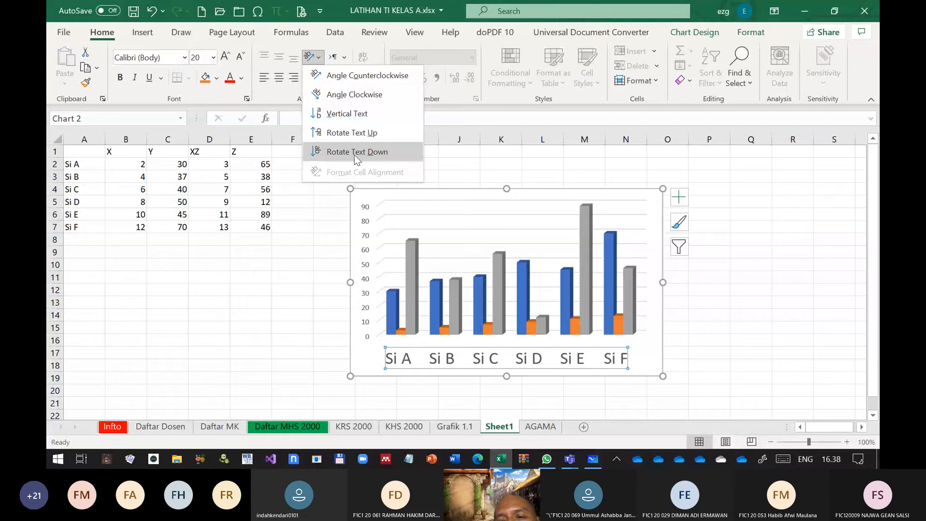
pyautogui.click(365, 81)
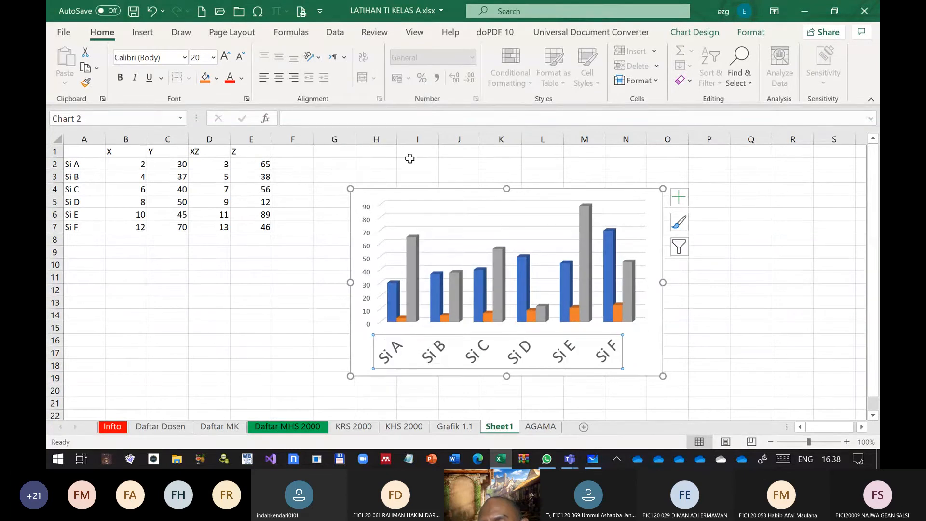
# Open the axis formatting of the category labels and show the text box settings among the text options
pyautogui.rightClick(443, 352)
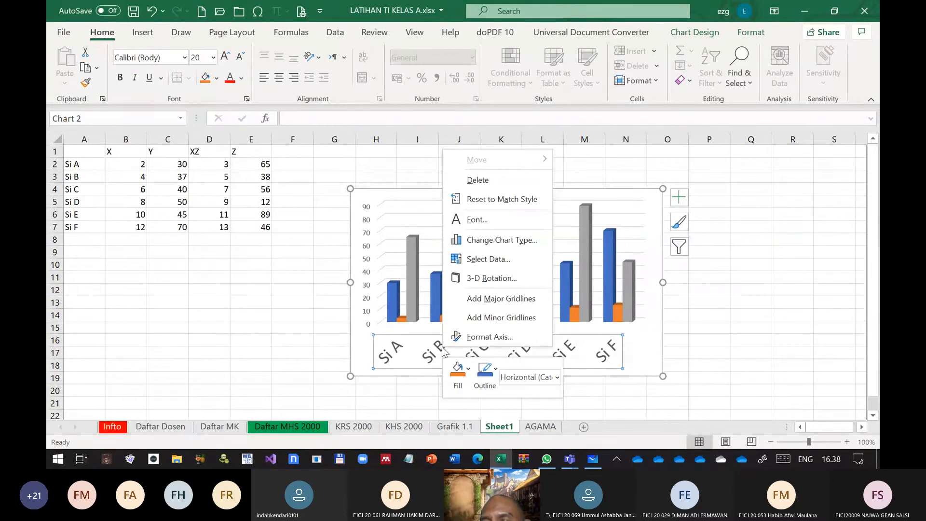
pyautogui.click(488, 338)
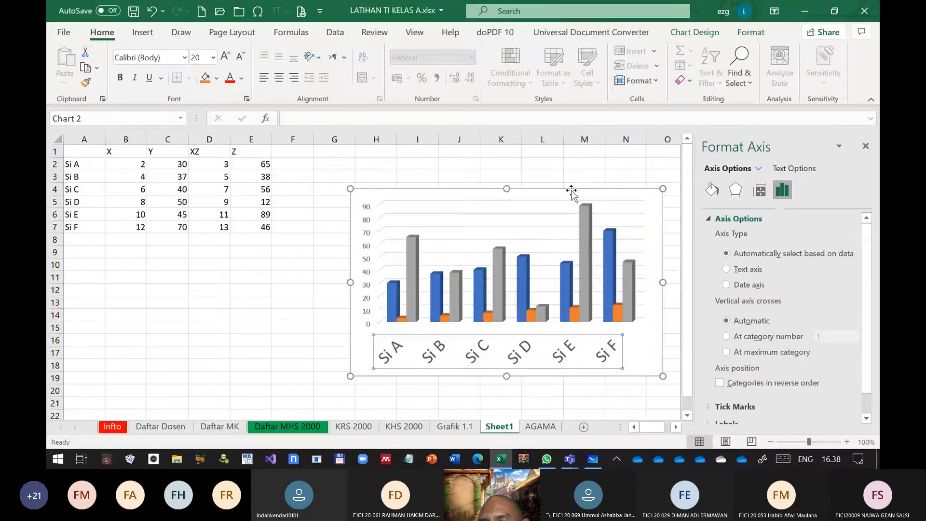
pyautogui.scroll(-1, 780, 316)
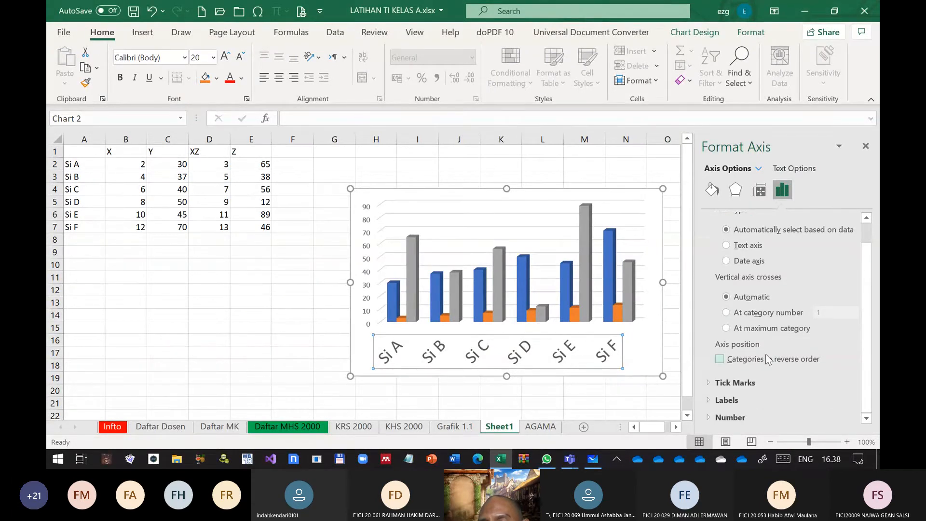
pyautogui.scroll(1, 768, 359)
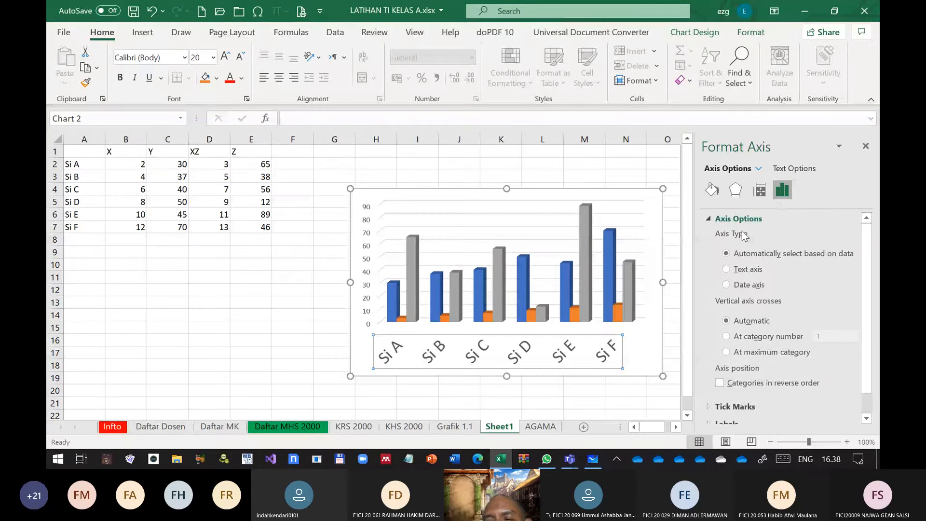
pyautogui.click(803, 169)
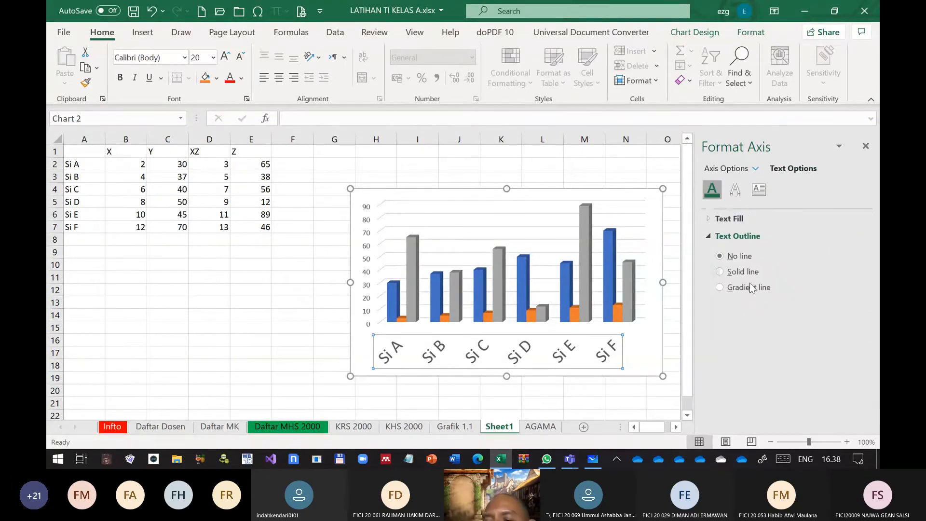
pyautogui.click(735, 190)
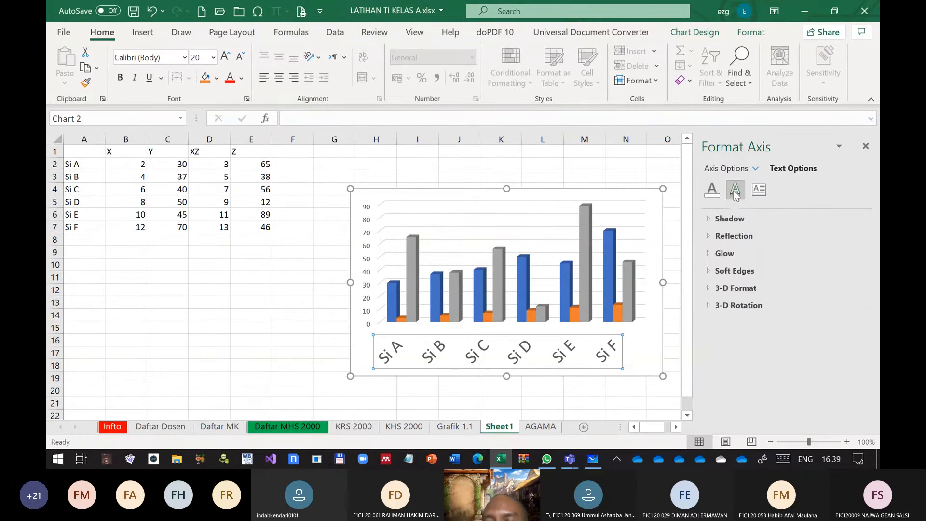
pyautogui.click(759, 193)
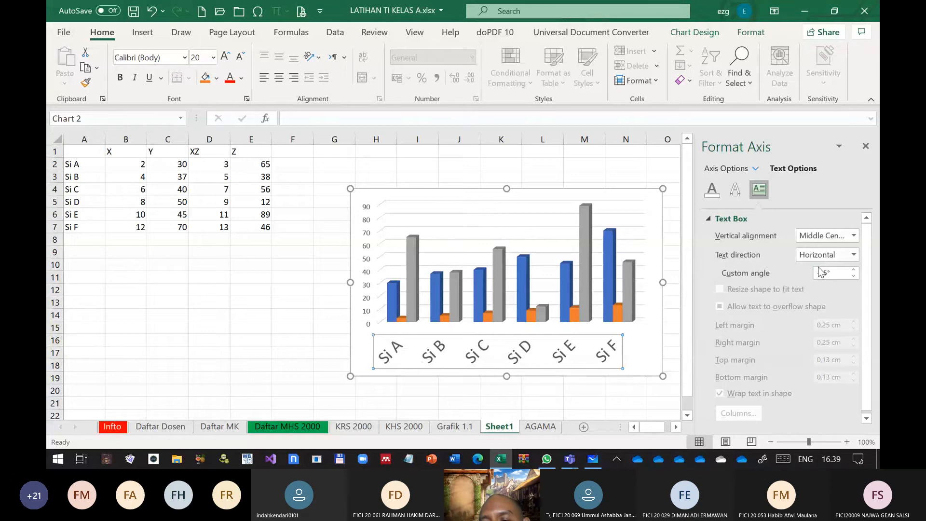
# Try rotating all category label text by 90° and return the text direction to horizontal
pyautogui.click(854, 256)
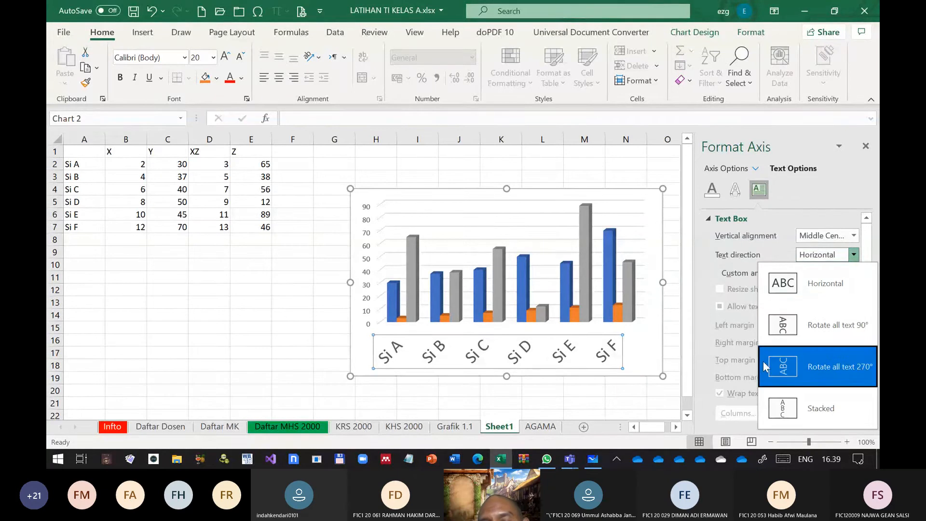
pyautogui.click(833, 328)
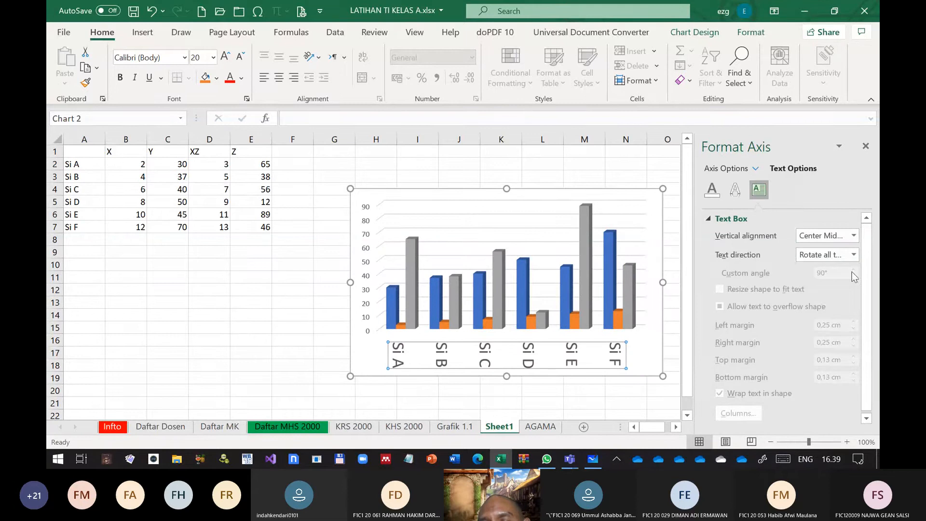
pyautogui.click(854, 254)
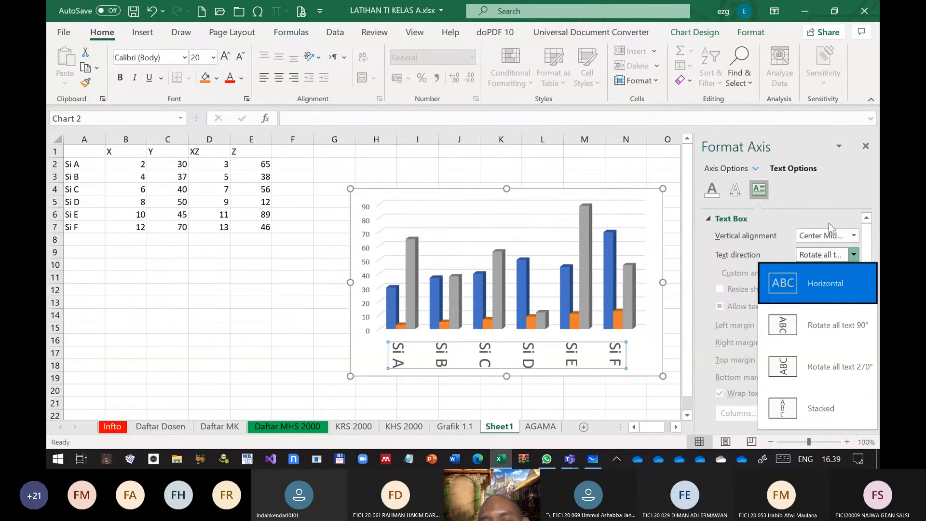
pyautogui.click(815, 295)
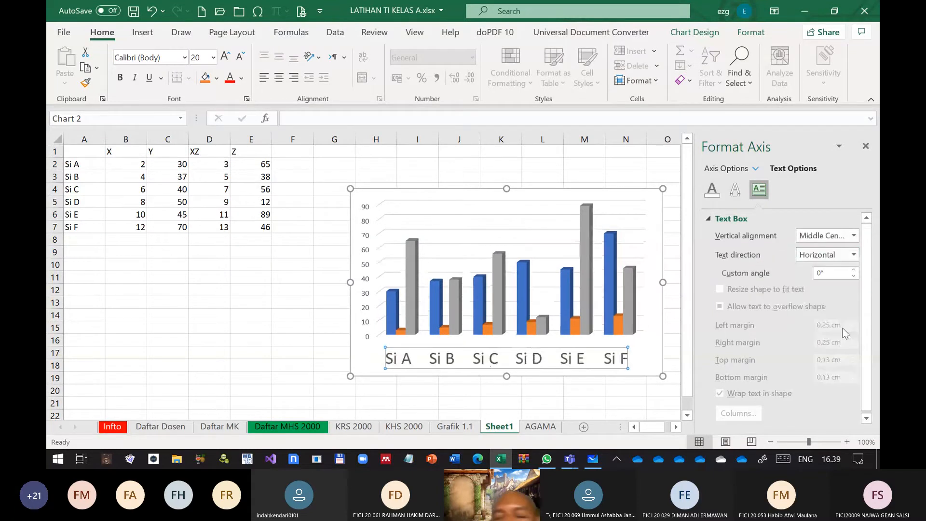
# Set the custom angle of the category axis labels to 33°
pyautogui.click(854, 270)
pyautogui.click(854, 271)
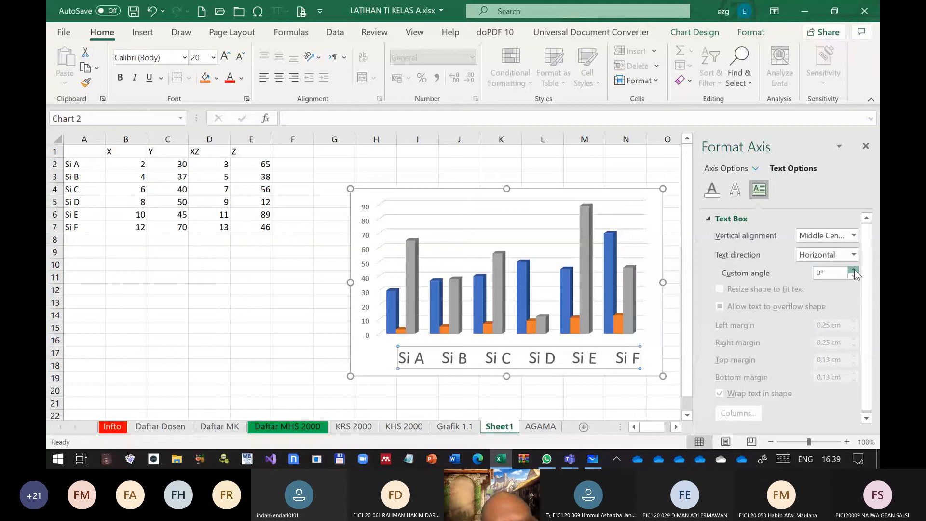
pyautogui.click(854, 271)
pyautogui.click(854, 271)
pyautogui.click(854, 271)
pyautogui.click(854, 270)
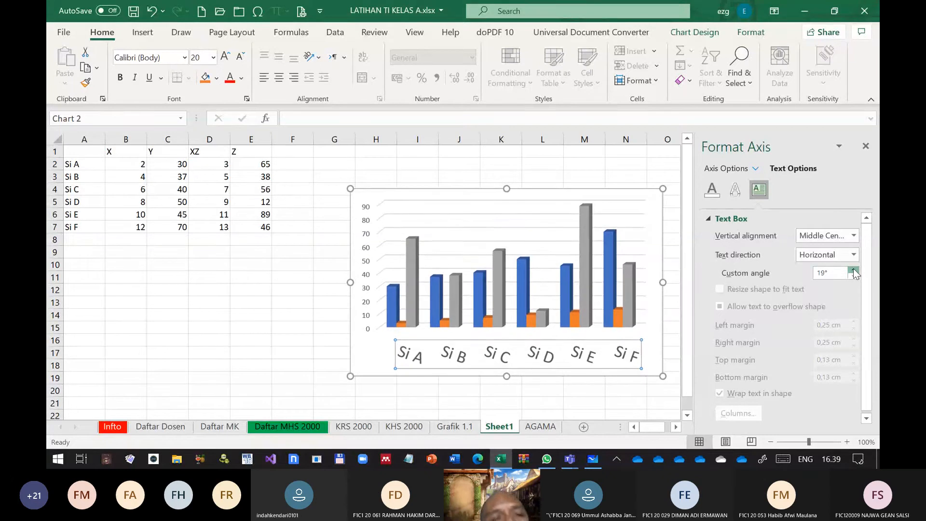
pyautogui.click(854, 271)
pyautogui.click(854, 271)
pyautogui.click(854, 270)
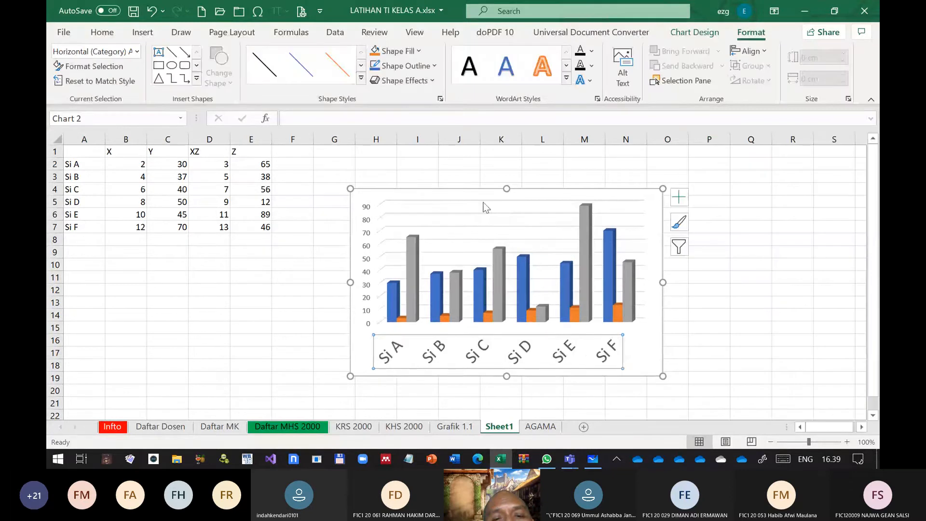
# Add a legend below the plot area of the 3-D column chart using the Bottom placement
pyautogui.click(485, 207)
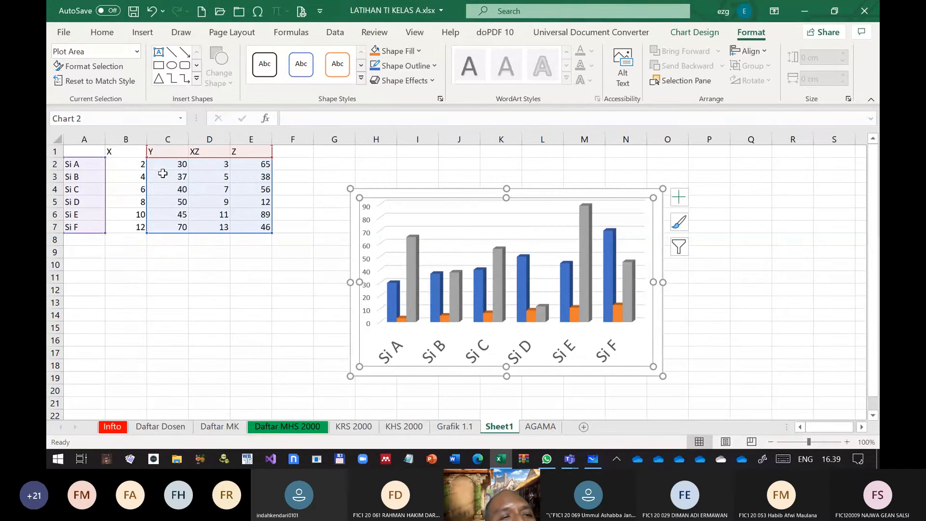
pyautogui.click(694, 32)
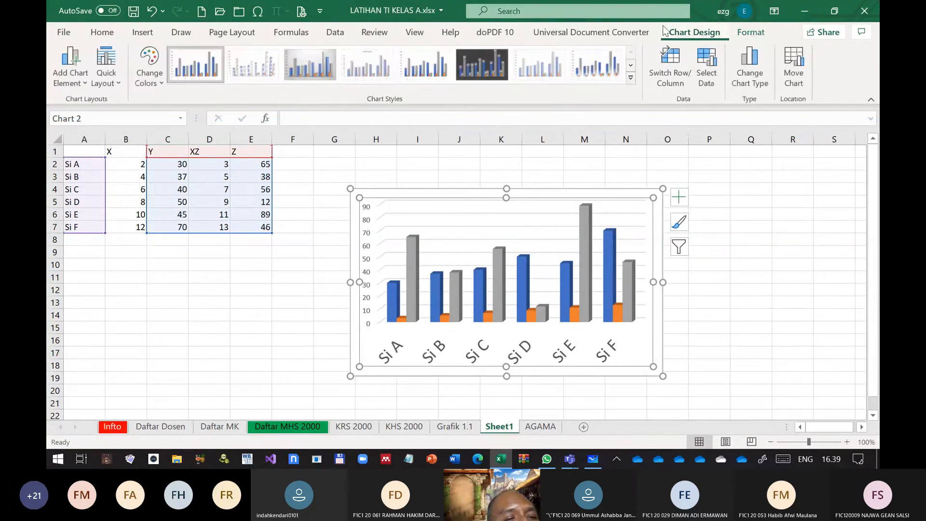
pyautogui.click(86, 86)
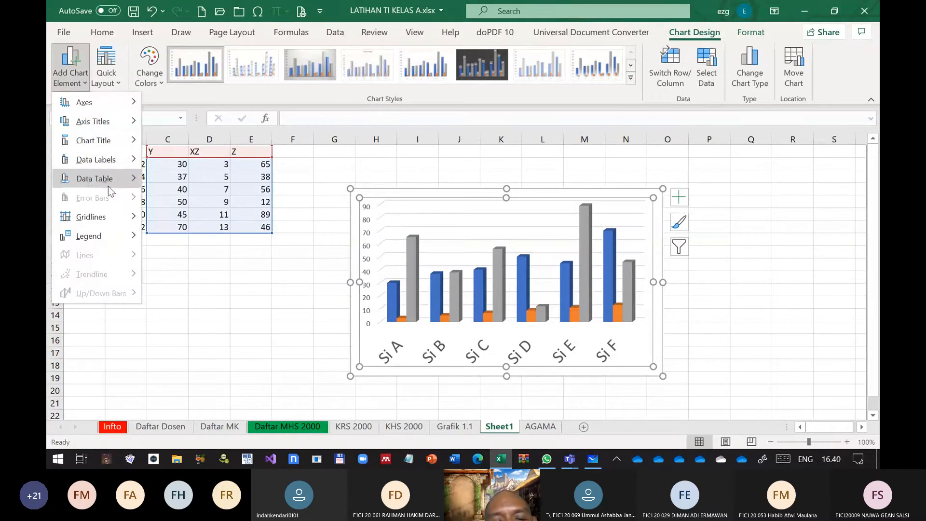
pyautogui.moveTo(112, 234)
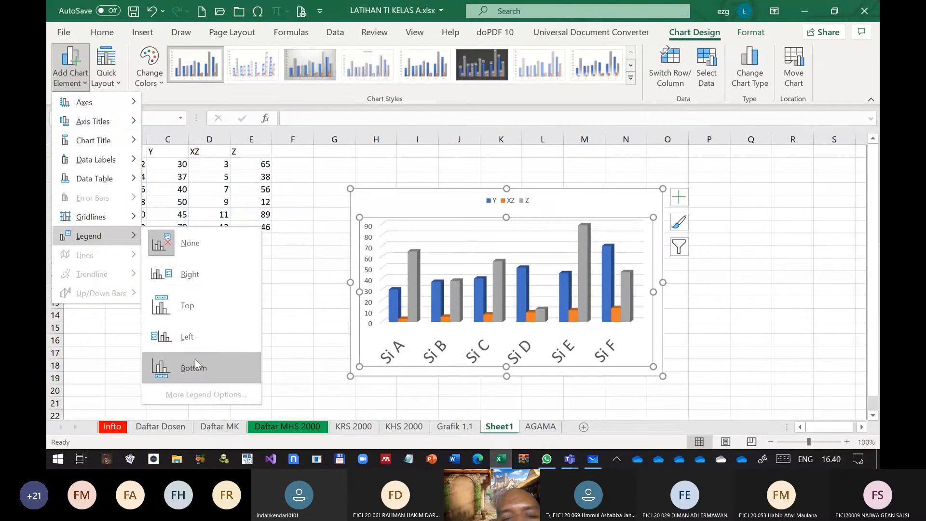
pyautogui.click(195, 366)
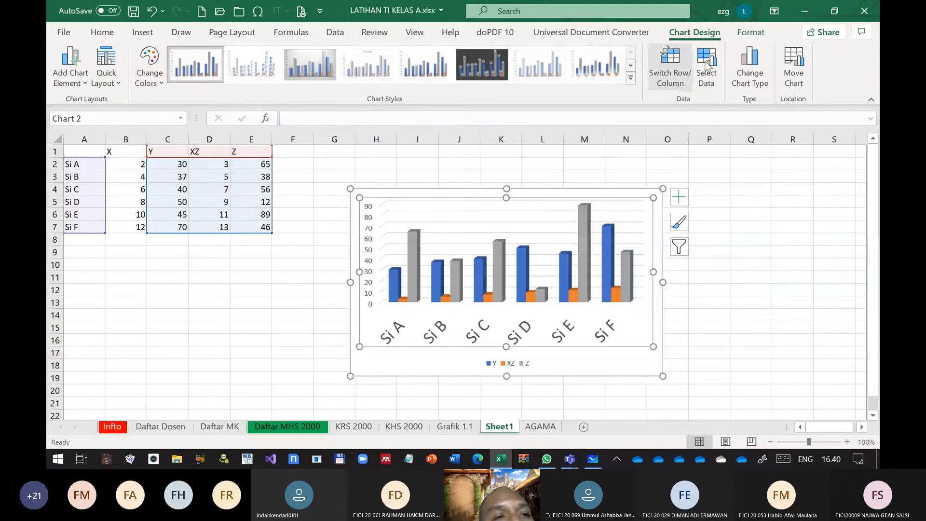
pyautogui.click(415, 244)
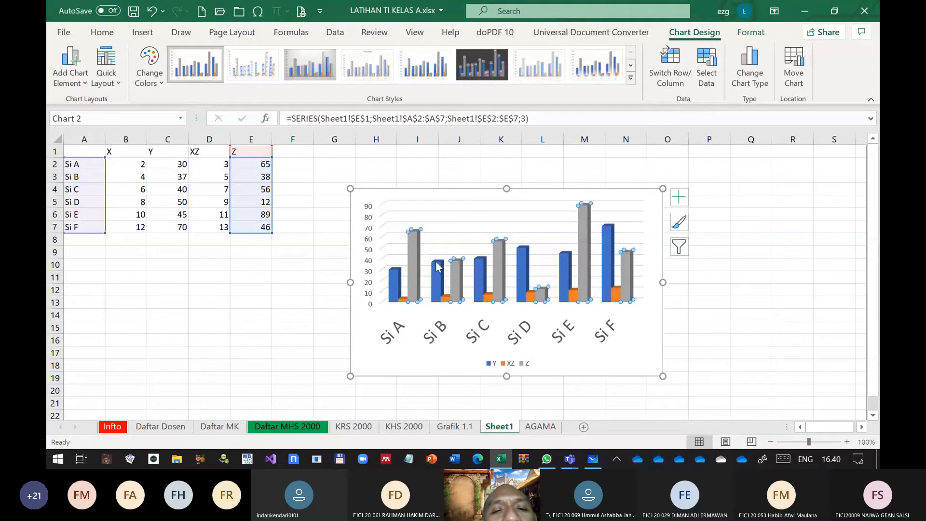
pyautogui.rightClick(438, 266)
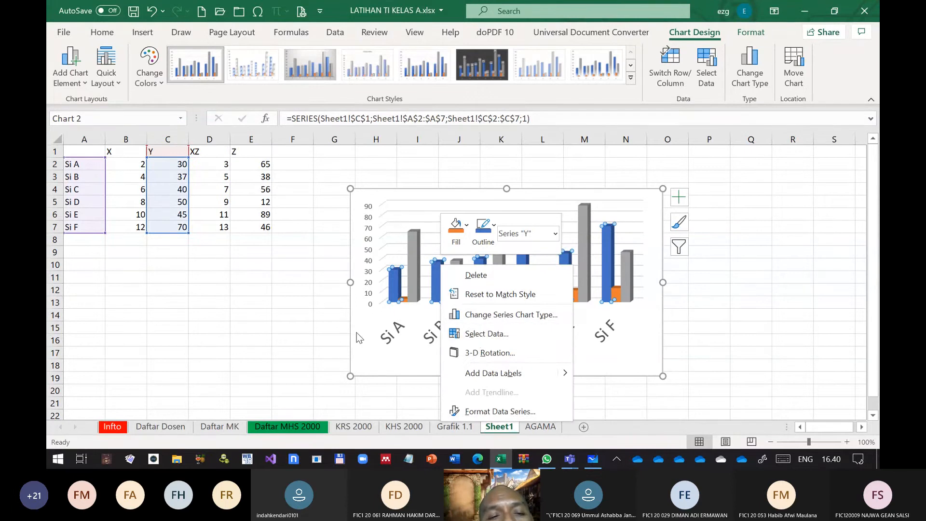
pyautogui.press('Escape')
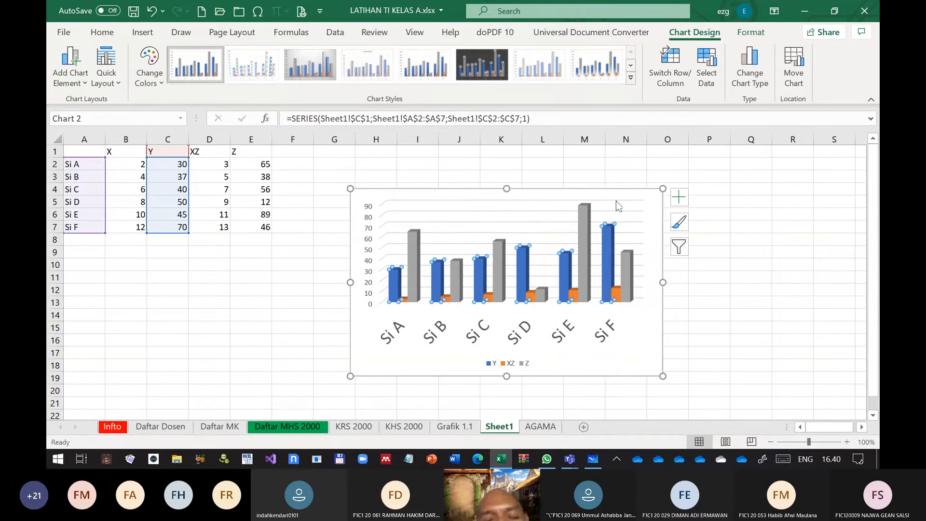
# Change the whole column chart to a combo chart of clustered columns with a line on the secondary axis
pyautogui.click(658, 254)
pyautogui.click(106, 33)
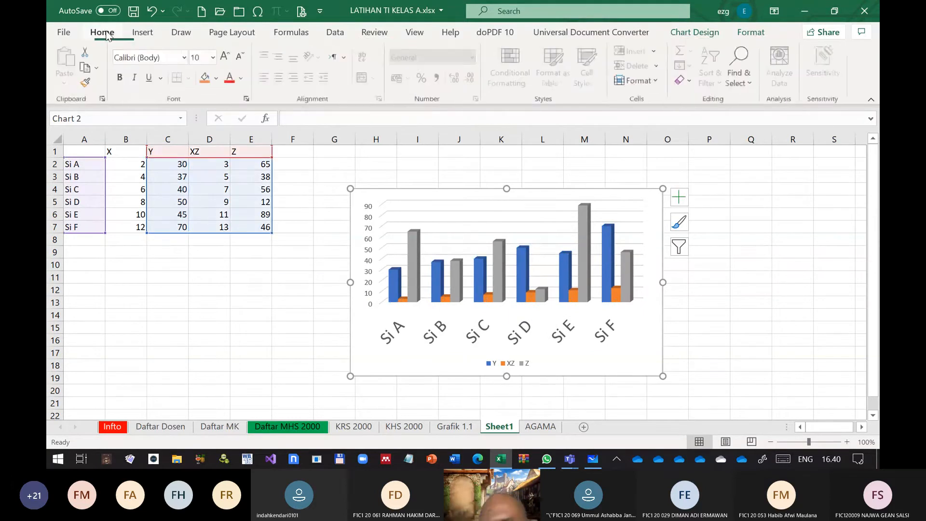
pyautogui.click(137, 34)
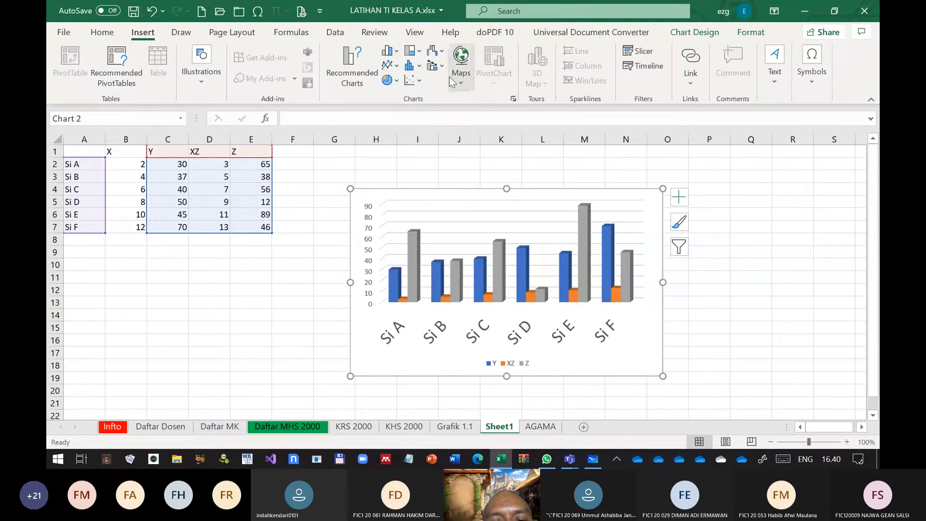
pyautogui.click(435, 68)
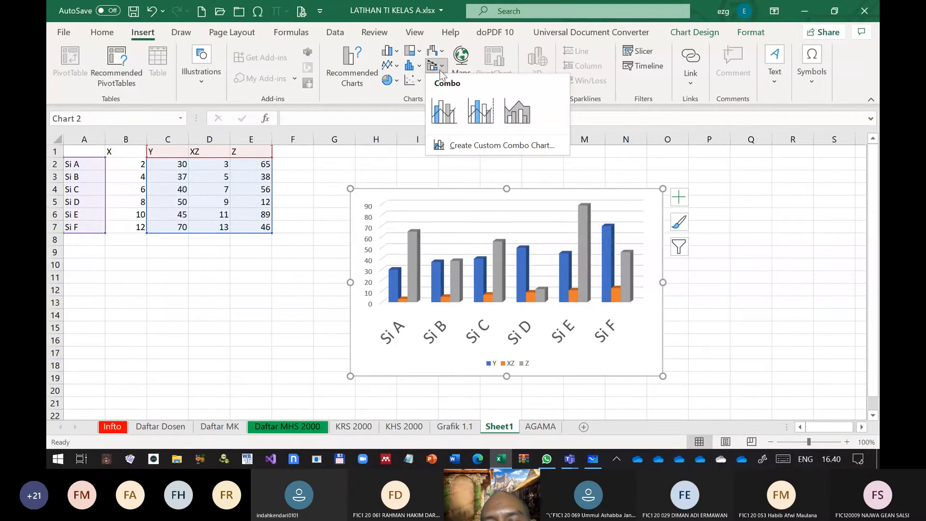
pyautogui.click(476, 122)
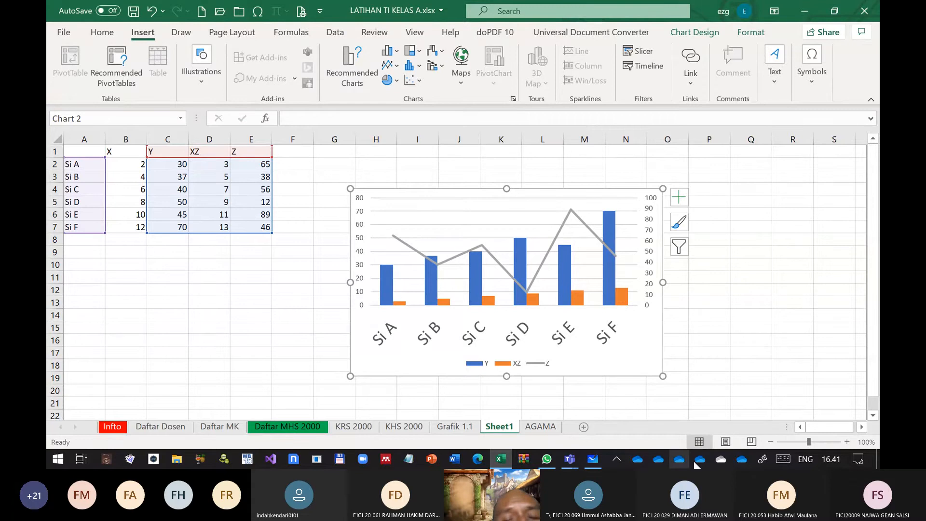
# Add a linear trendline to the Z series line in the combo chart
pyautogui.click(507, 274)
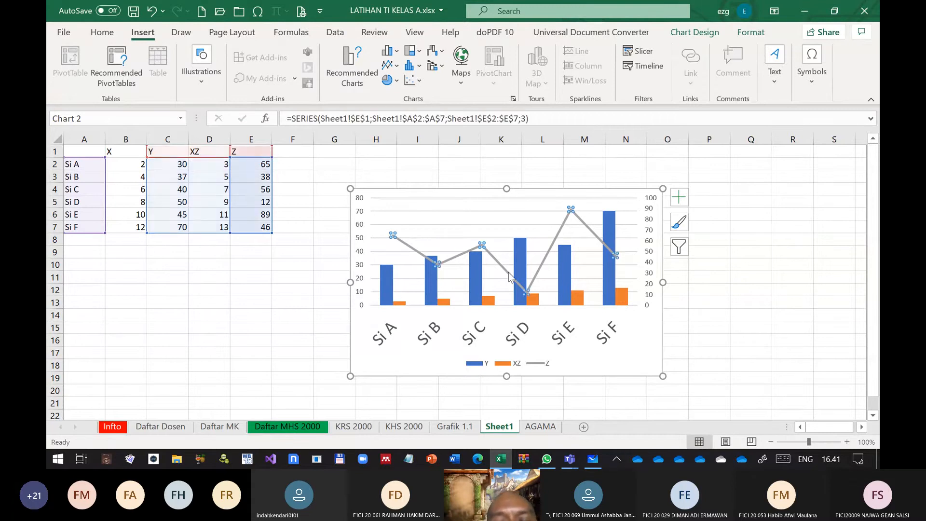
pyautogui.rightClick(508, 273)
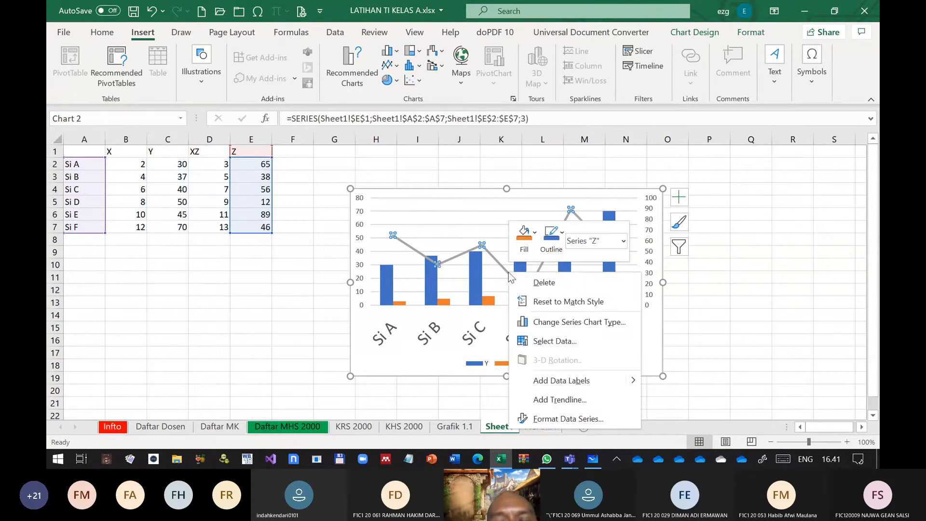
pyautogui.click(561, 404)
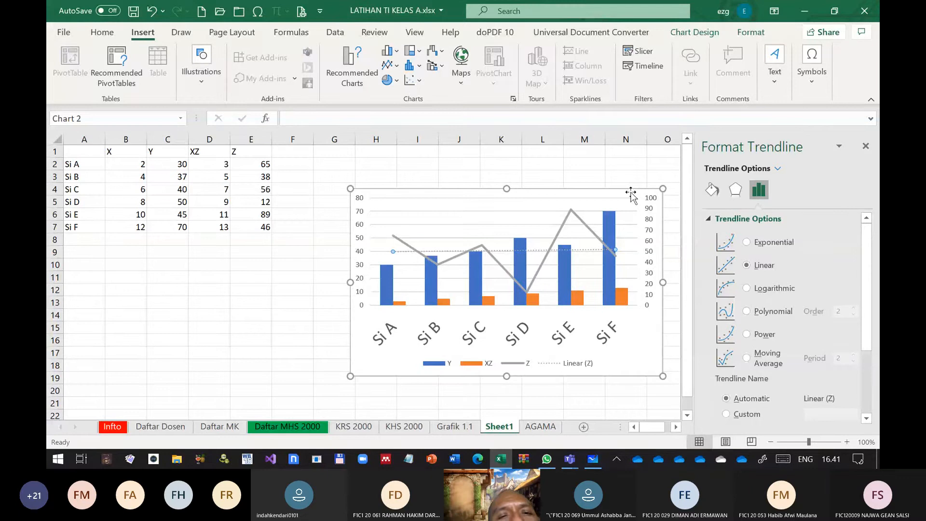
# Change the combo chart to a Sunburst hierarchy chart
pyautogui.click(415, 51)
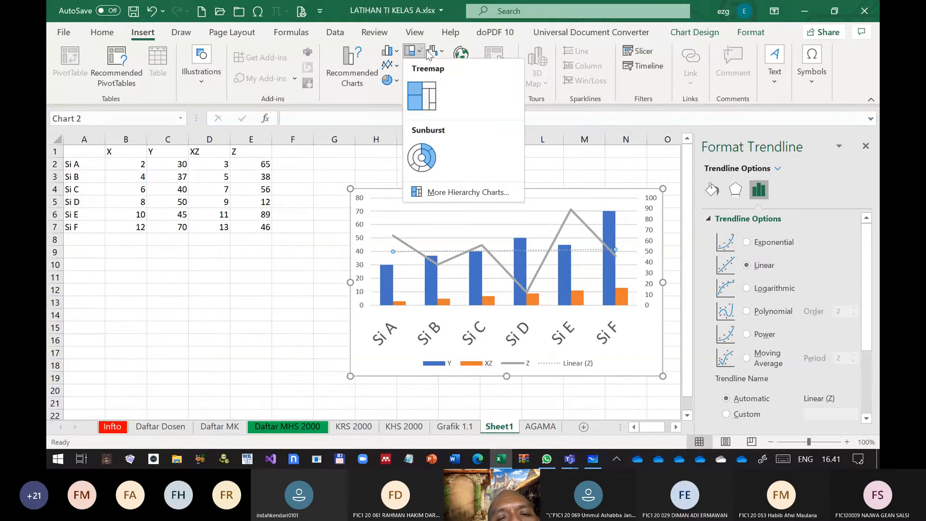
pyautogui.click(439, 50)
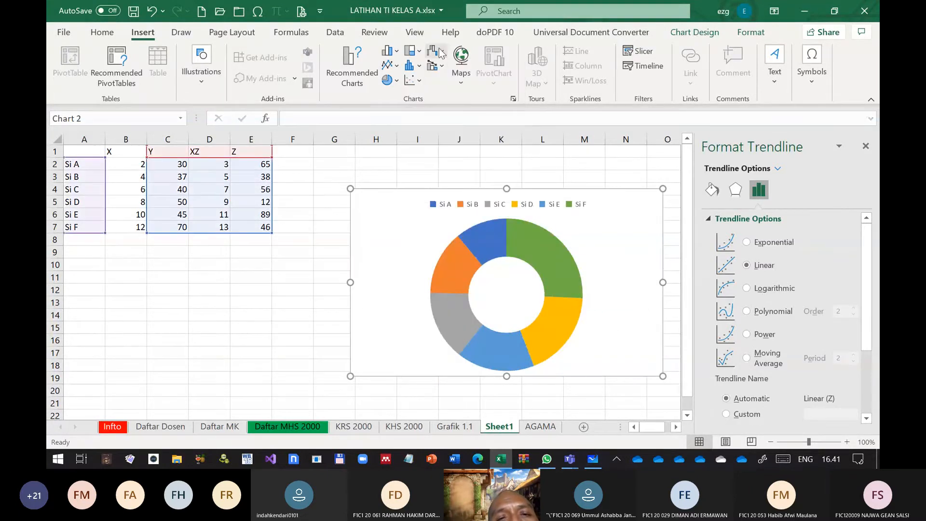
# Insert a new clustered column and line combo chart with a secondary axis for X, Y, XZ and Z, and close the formatting pane
pyautogui.click(436, 66)
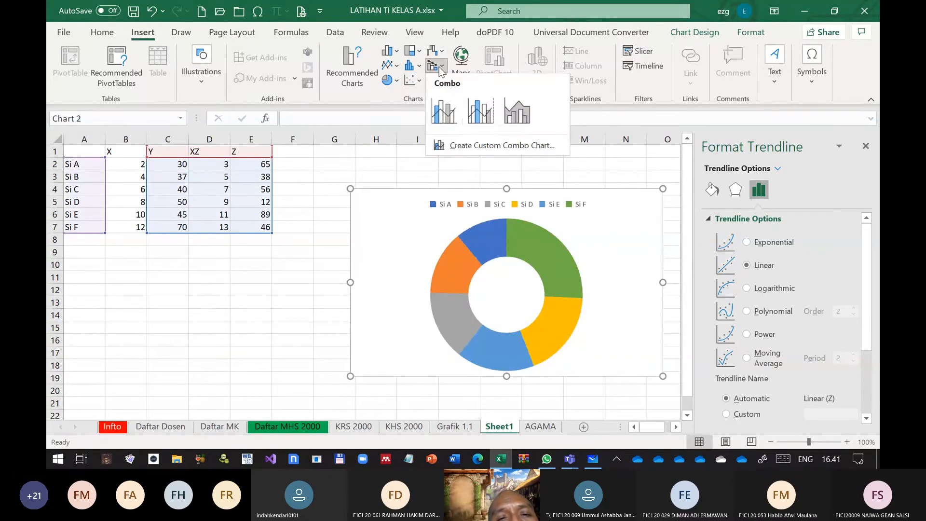
pyautogui.click(483, 113)
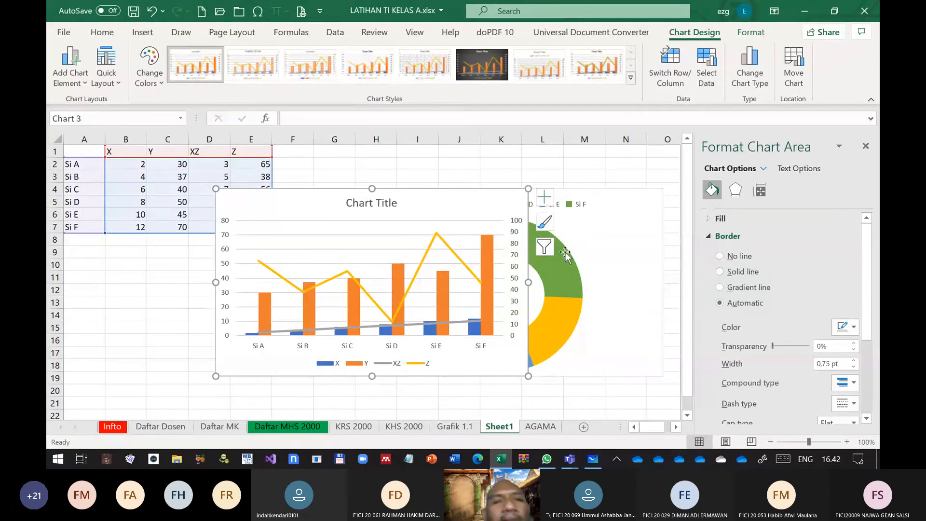
pyautogui.click(865, 146)
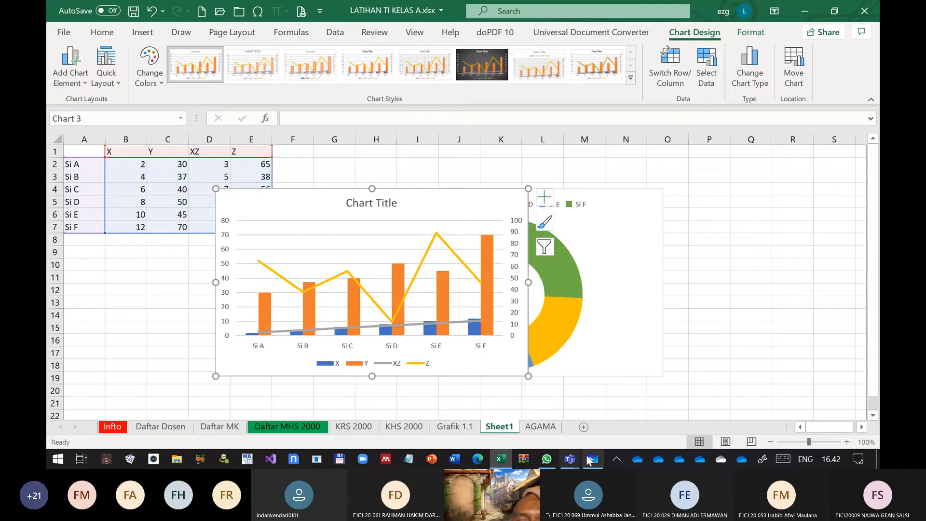
# Switch to the Microsoft Teams meeting window, dismiss the floating call window and show the participant video gallery
pyautogui.moveTo(573, 459)
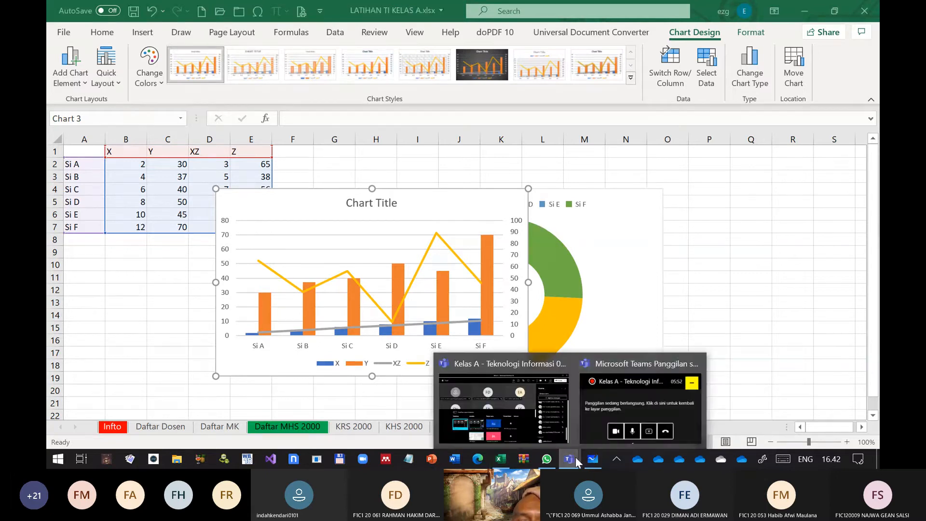
pyautogui.click(616, 405)
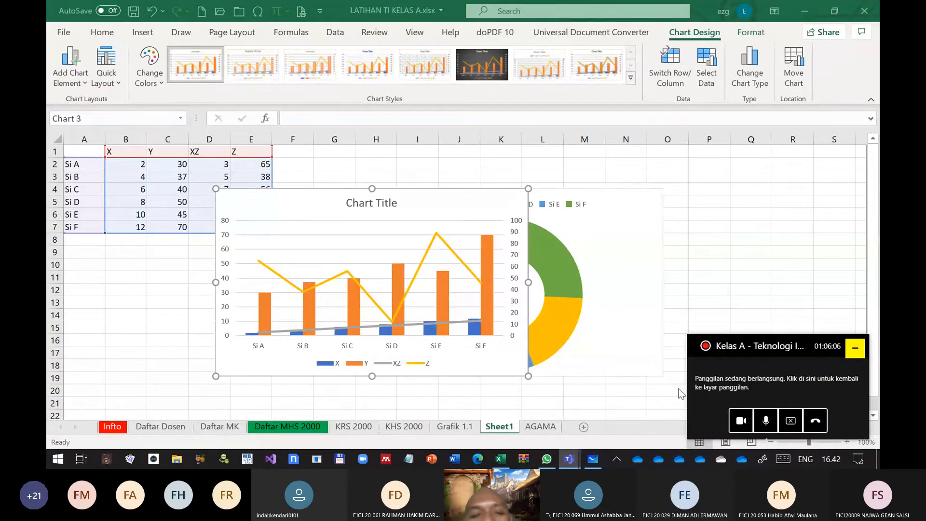
pyautogui.click(855, 348)
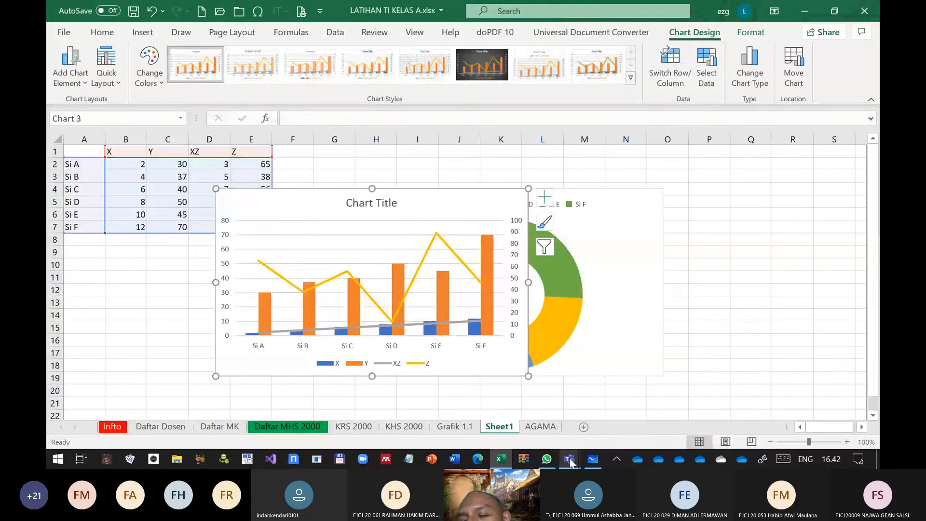
pyautogui.moveTo(570, 462)
pyautogui.click(518, 394)
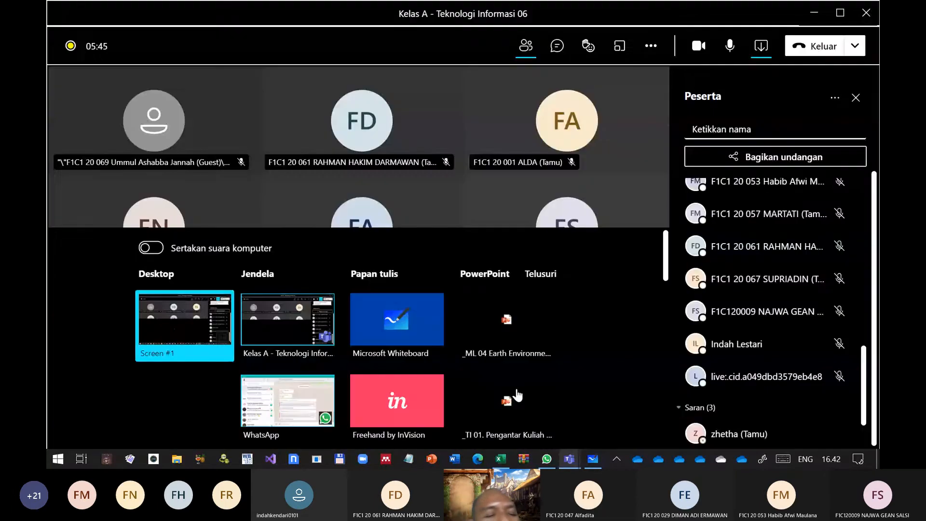
pyautogui.click(516, 391)
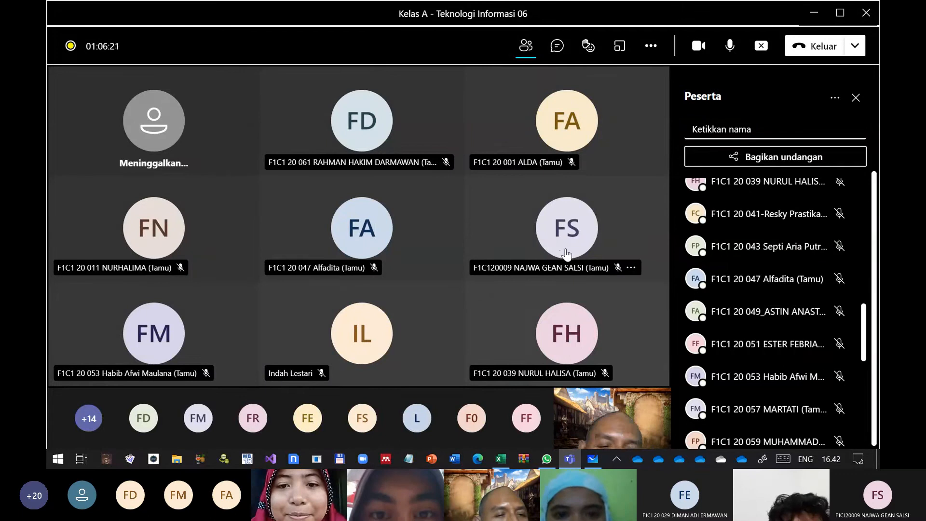
# Pin the video of the participant in the middle tile of the gallery's lower row (Sematkan)
pyautogui.moveTo(568, 250)
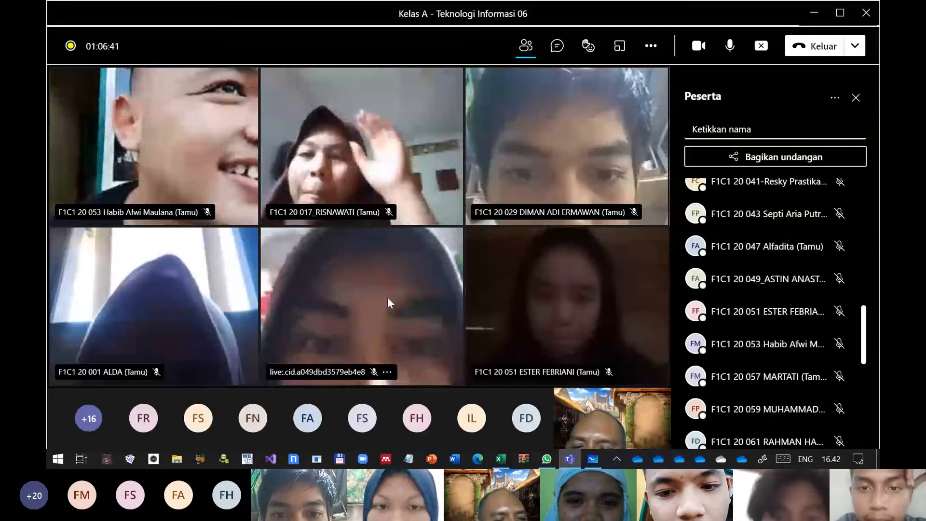
pyautogui.click(386, 372)
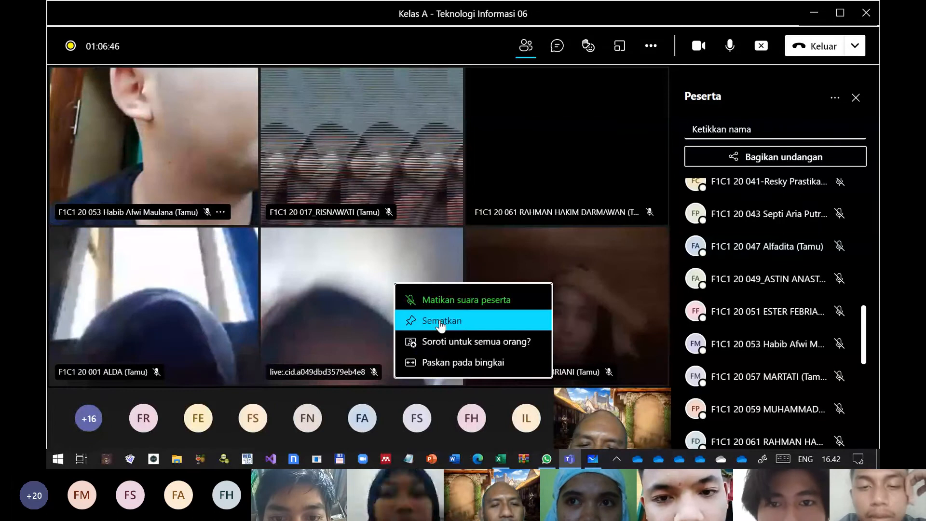
pyautogui.click(440, 326)
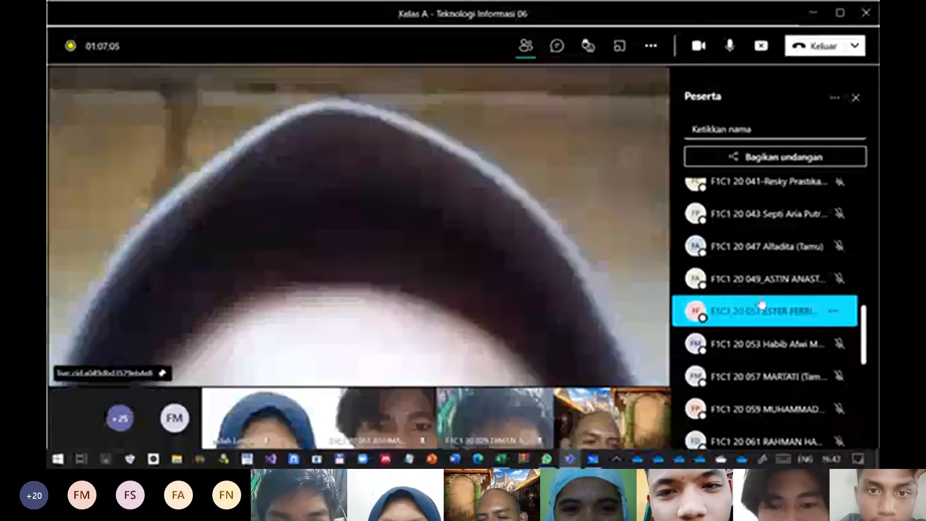
# Look through the rest of the meeting's participant list (Peserta) down to its end
pyautogui.scroll(-5, 763, 311)
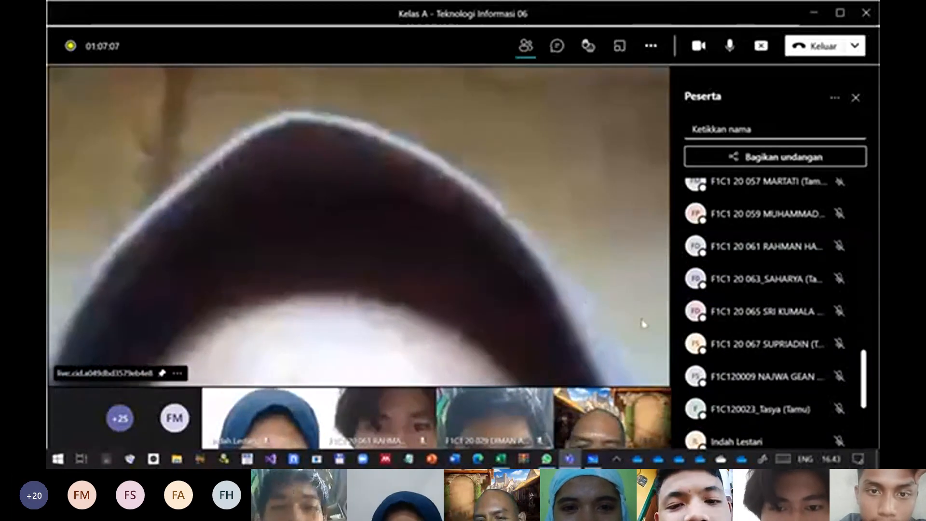
pyautogui.scroll(-4, 758, 321)
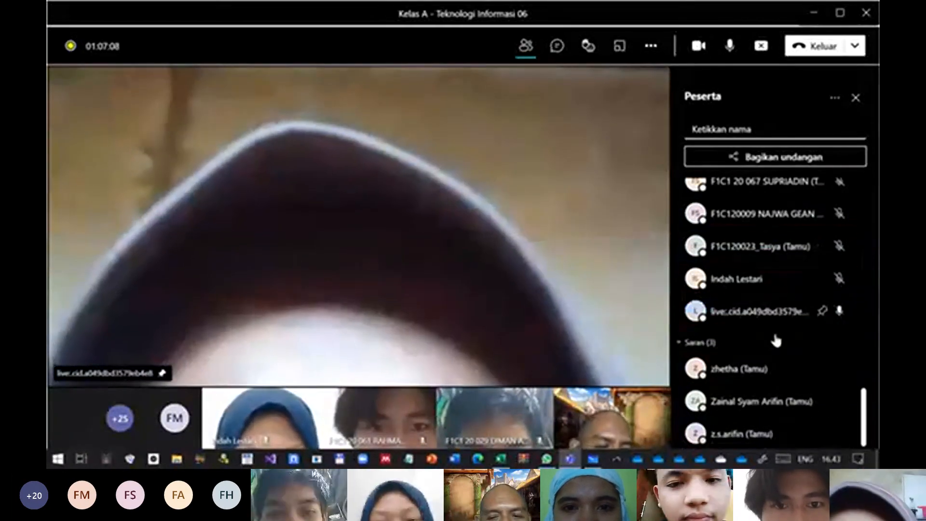
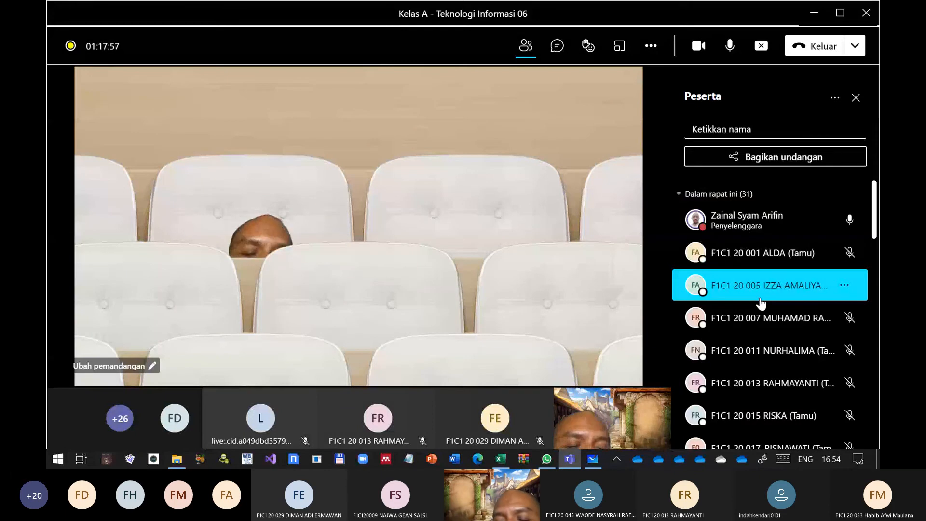
pyautogui.click(617, 460)
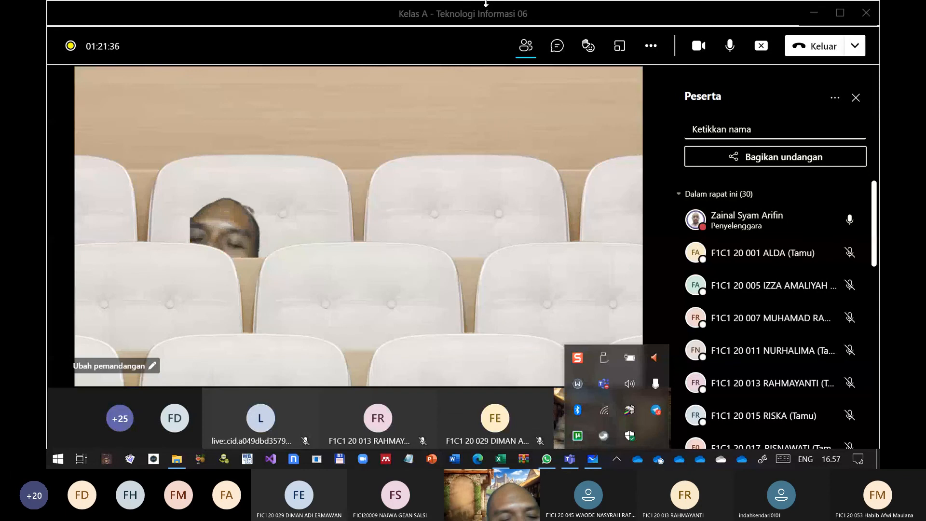
pyautogui.moveTo(487, 5)
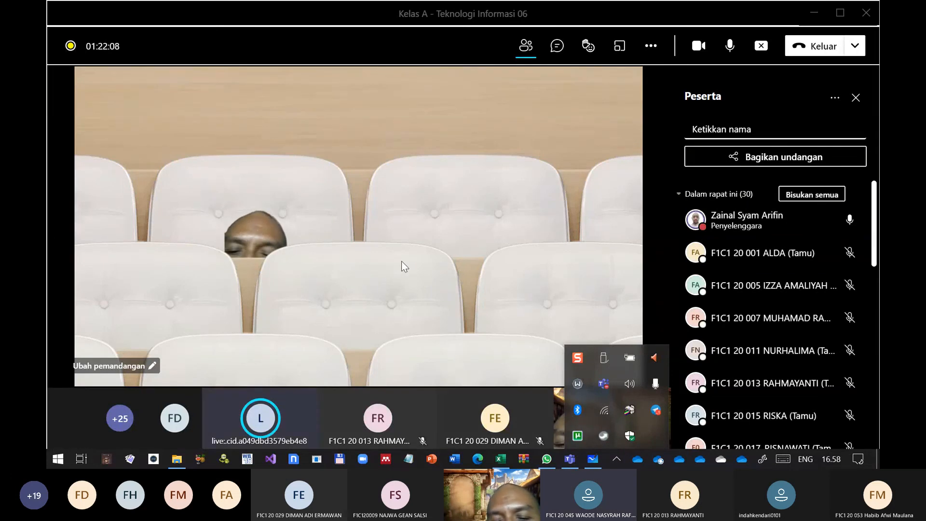
pyautogui.click(658, 255)
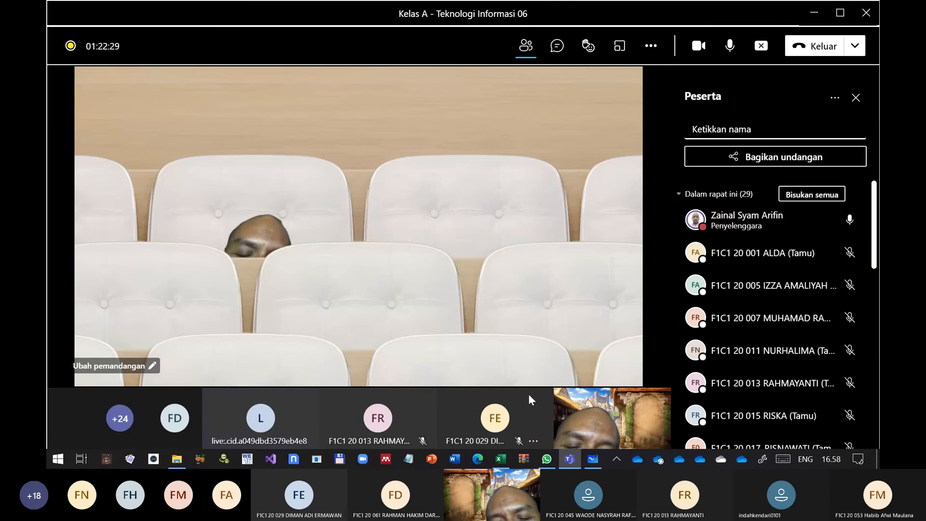
# Switch to Word and open the recent document Workshop Fermentasi Fase Padat Dedak dan Bahan Organik Lain untuk meningkatkan Kualitas Nutrisi Hewan Ternak.docx
pyautogui.click(454, 460)
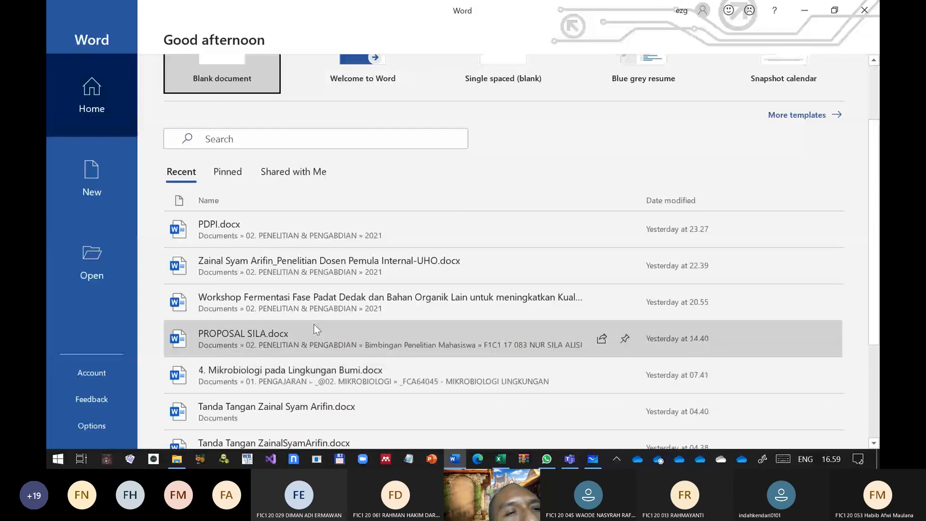
pyautogui.click(315, 331)
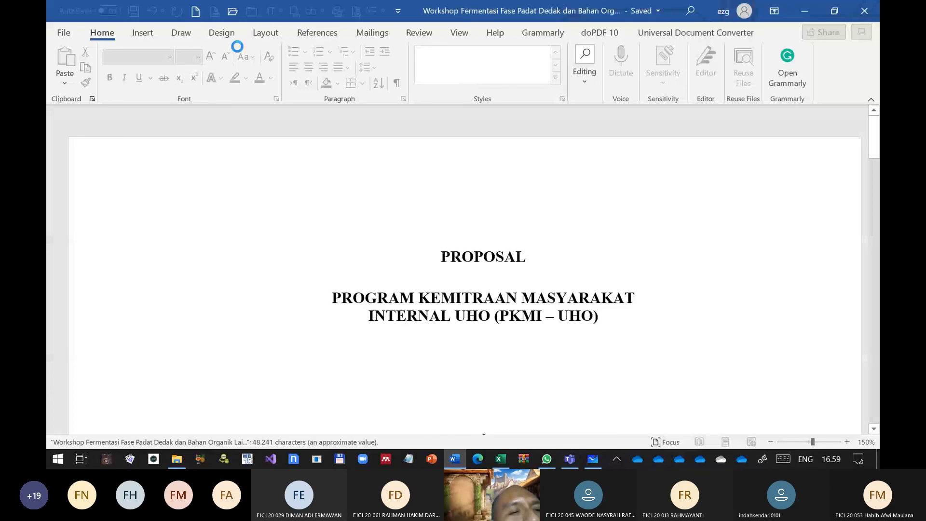
# Browse the available paper sizes in Page Setup and set this section's paper size to A4 210 x 297 mm
pyautogui.click(266, 34)
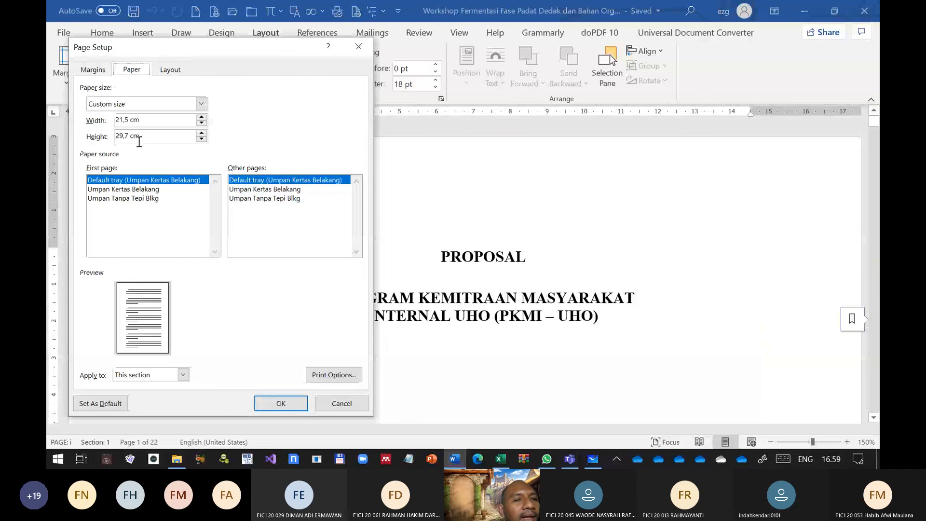
pyautogui.click(121, 104)
pyautogui.scroll(2, 109, 144)
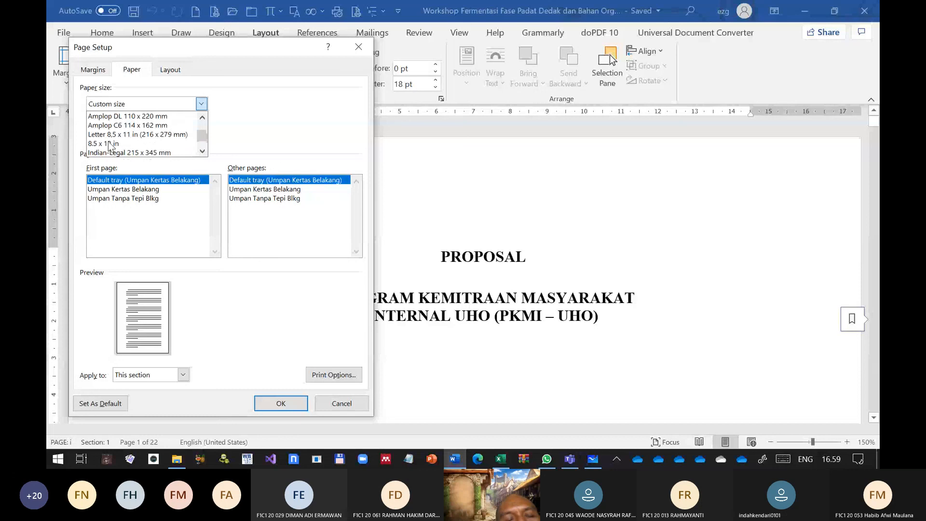
pyautogui.scroll(-2, 135, 147)
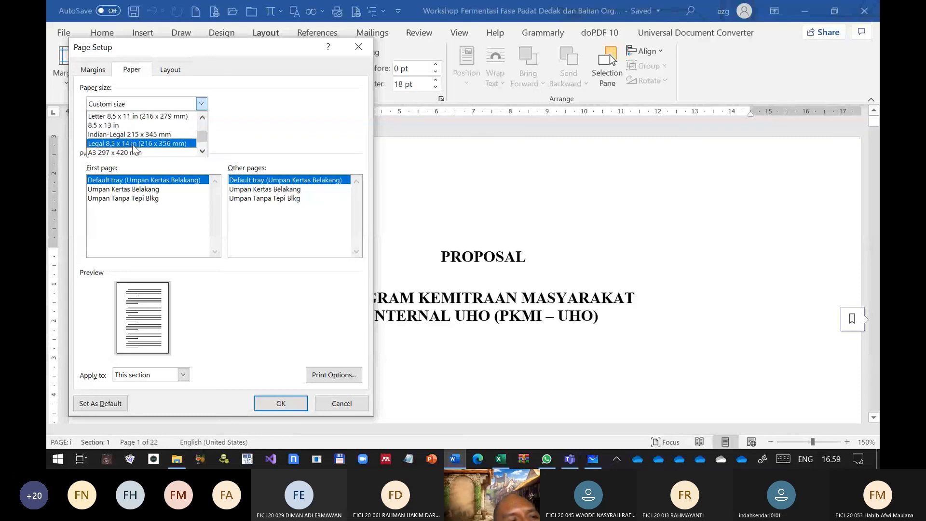
pyautogui.scroll(-3, 135, 148)
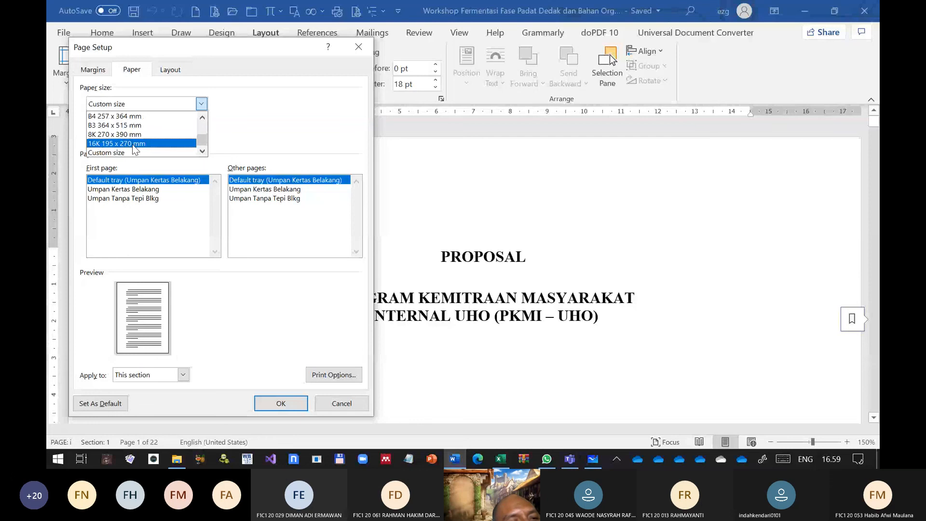
pyautogui.scroll(3, 135, 148)
pyautogui.scroll(3, 123, 138)
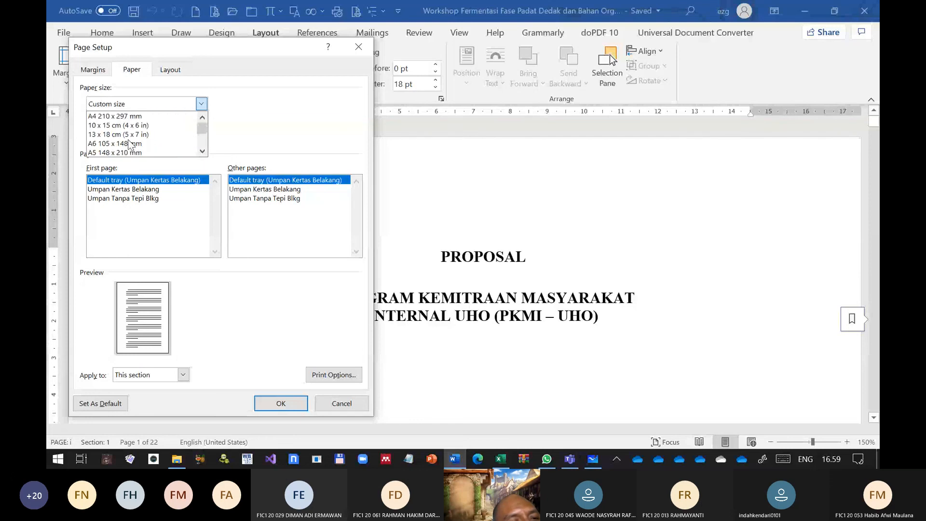
pyautogui.click(117, 117)
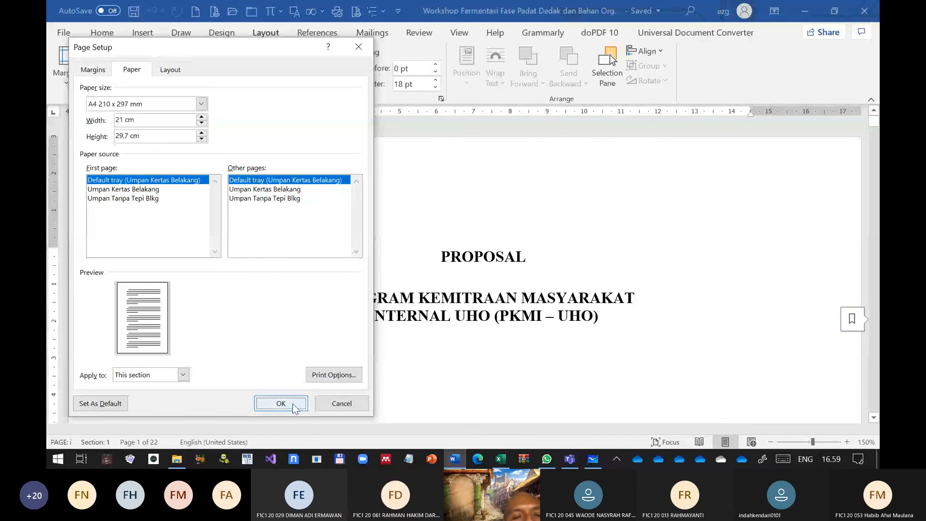
pyautogui.click(281, 404)
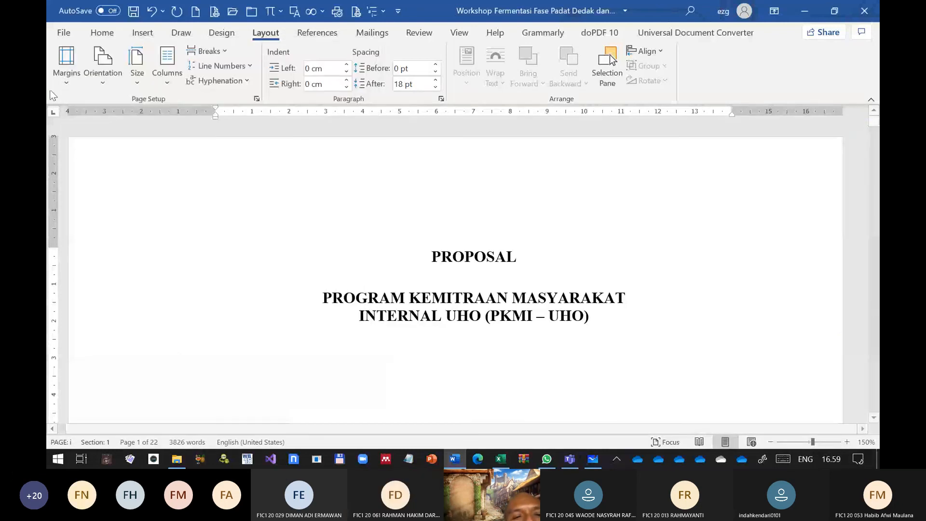
# Examine the document sizes offered in the EPSON L3110 Series printer properties, cancel them and return to the document
pyautogui.click(61, 34)
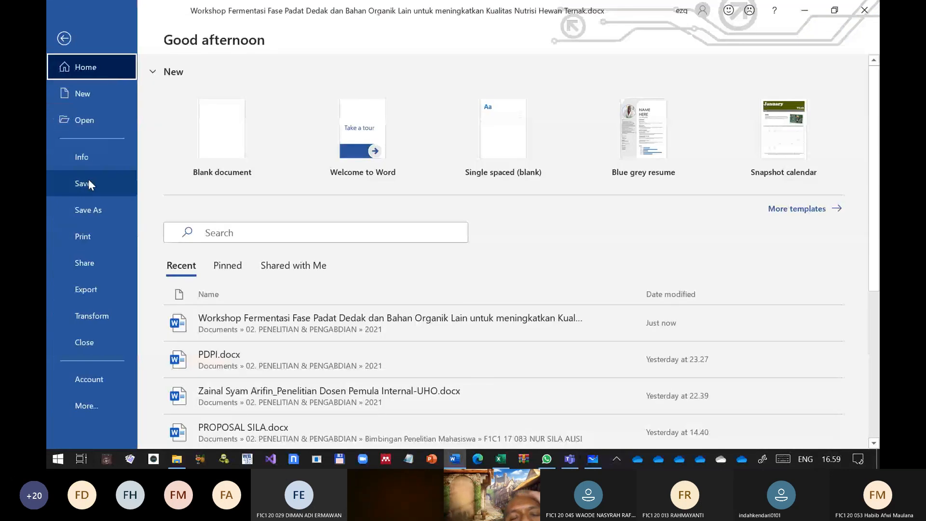
pyautogui.click(94, 237)
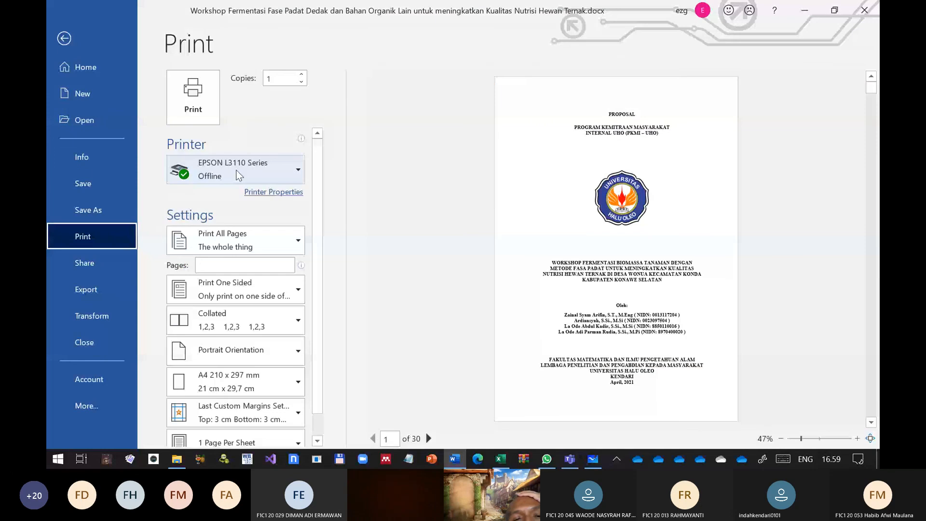
pyautogui.click(274, 192)
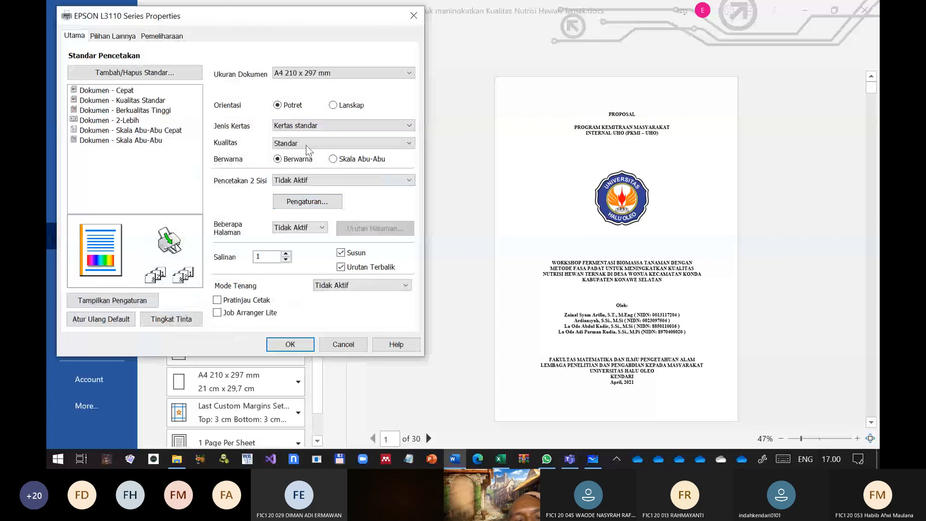
pyautogui.click(338, 73)
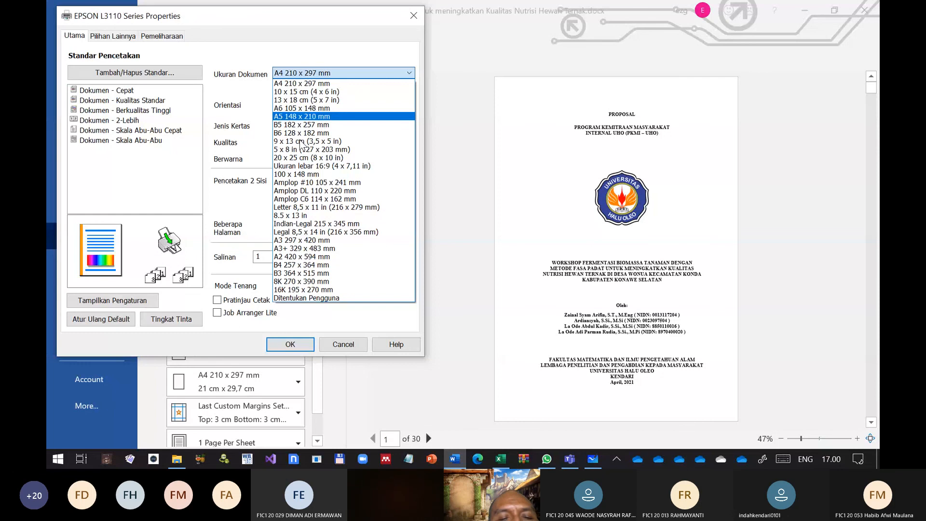
pyautogui.click(350, 350)
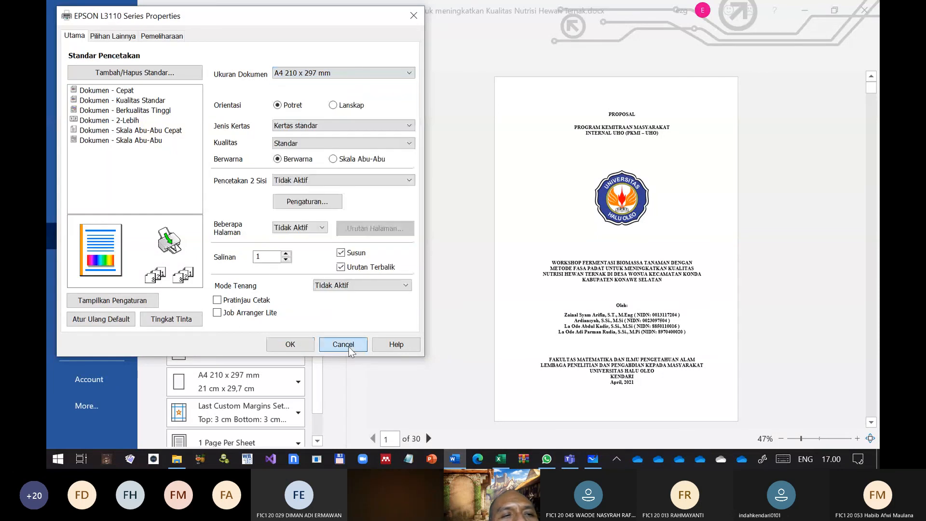
pyautogui.click(343, 344)
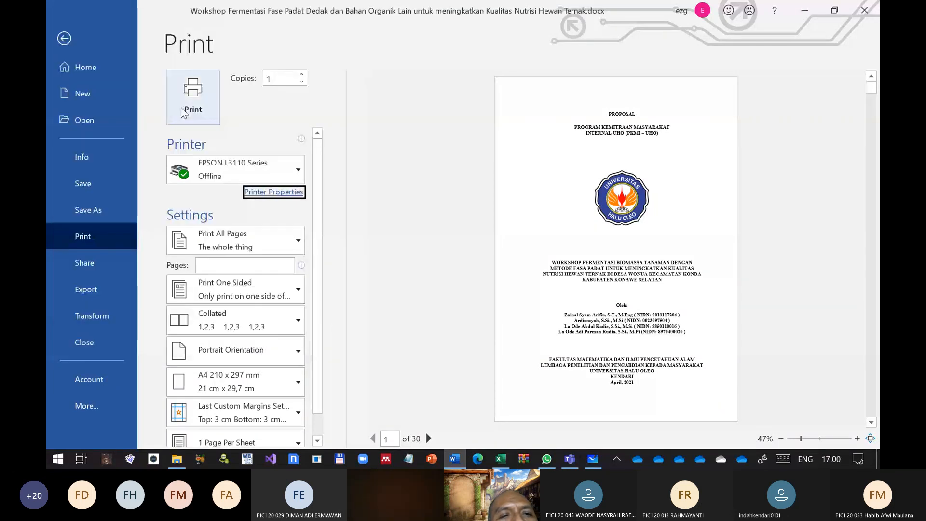
pyautogui.click(65, 48)
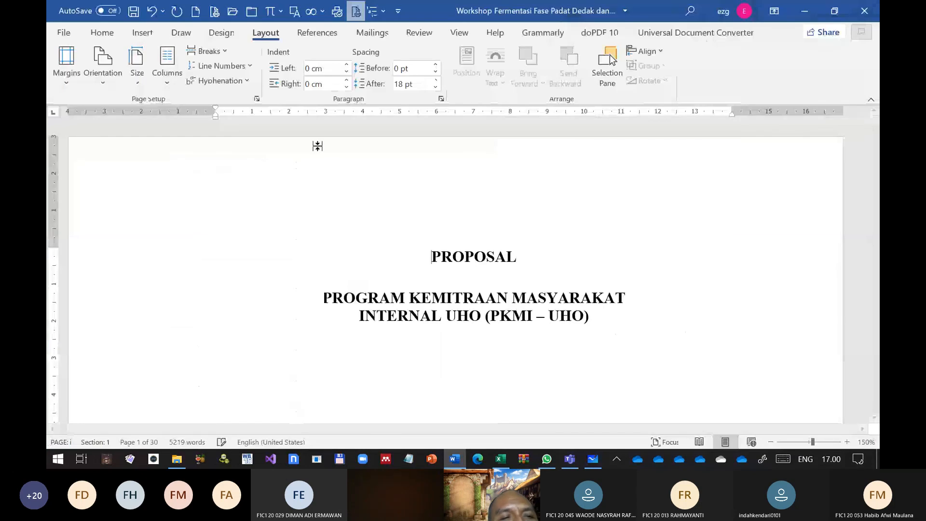
pyautogui.click(256, 99)
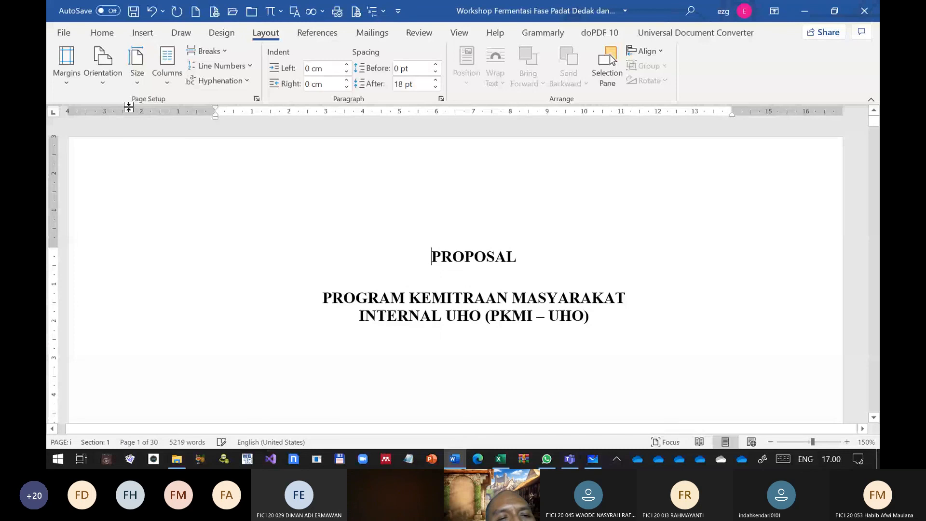
# Show the printer's document size choice (Ukuran Dokumen) again with A4 210 x 297 mm picked, and leave the print settings without printing
pyautogui.click(64, 32)
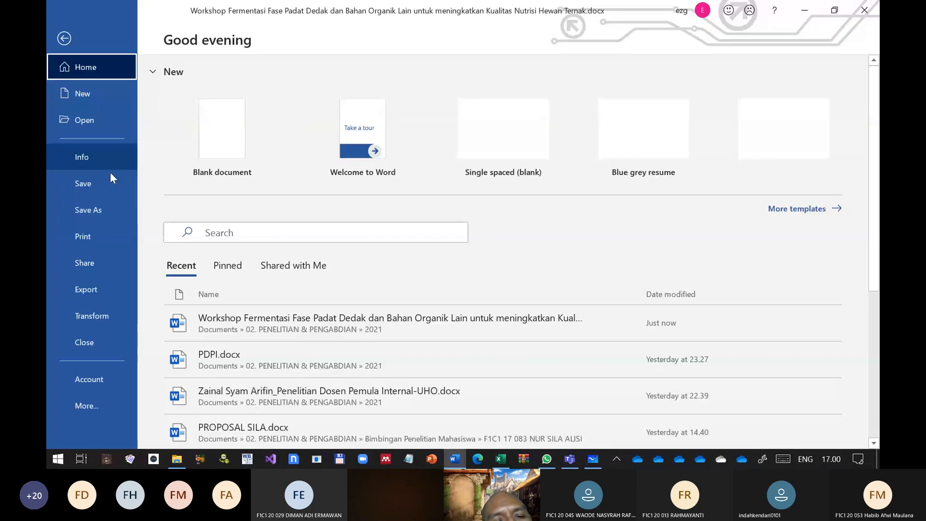
pyautogui.click(80, 242)
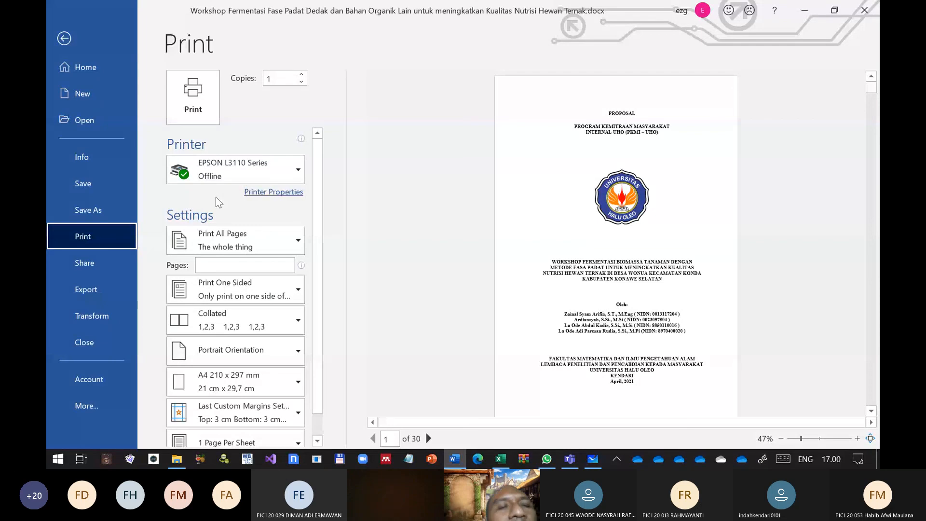
pyautogui.click(271, 194)
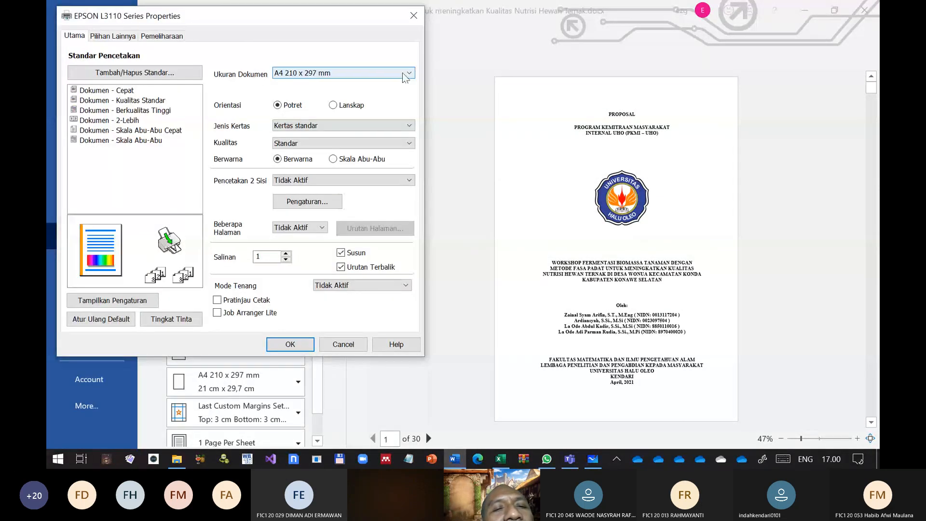
pyautogui.click(404, 74)
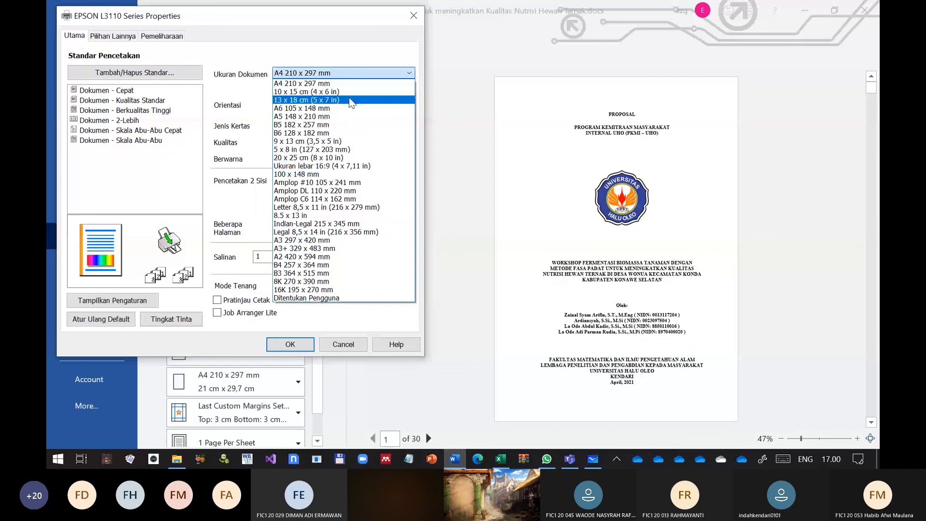
pyautogui.click(328, 84)
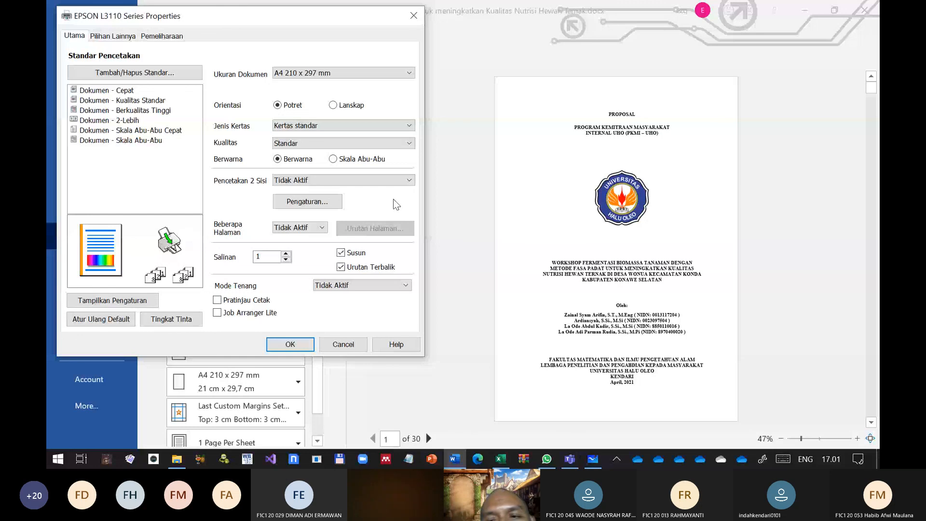
pyautogui.press('Escape')
pyautogui.press('Escape')
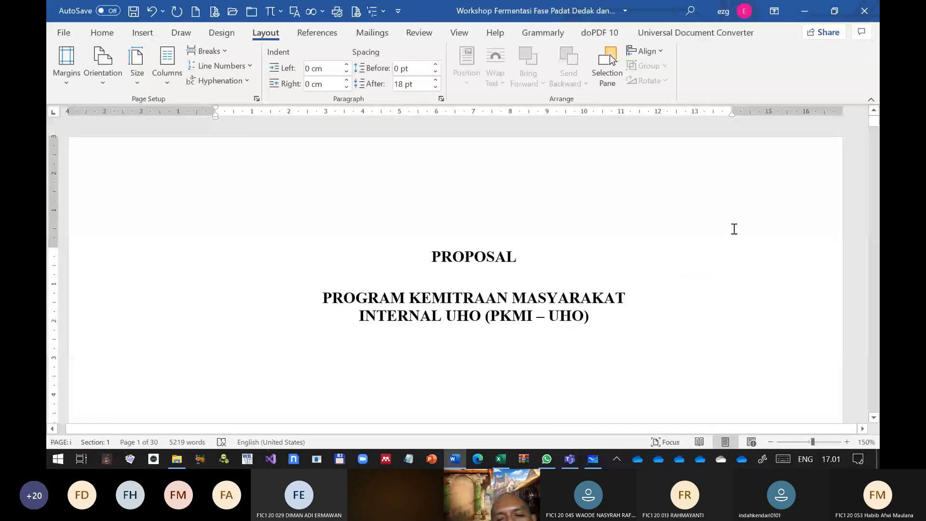
# Look over the proposal's pages down to the final appendices and close the document
pyautogui.keyDown('ctrl'); pyautogui.scroll(-8, 542, 267); pyautogui.keyUp('ctrl')
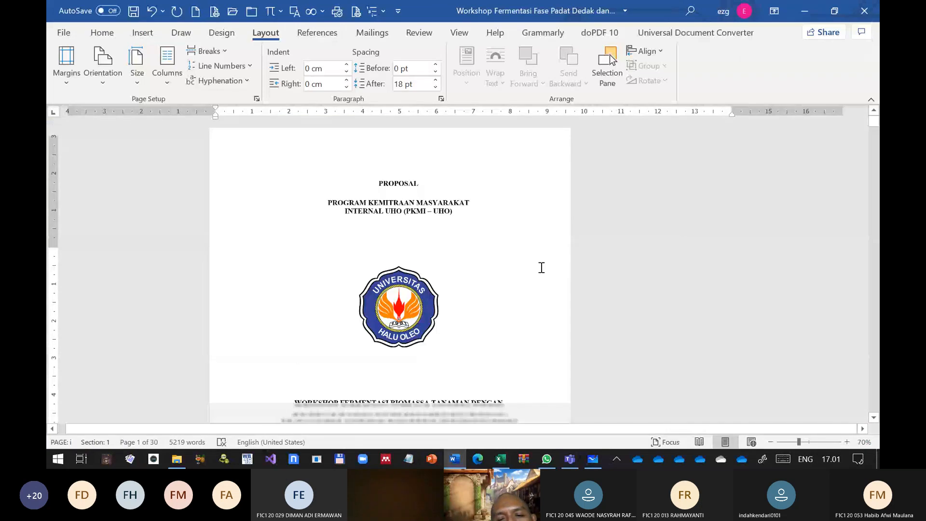
pyautogui.keyDown('ctrl'); pyautogui.scroll(-1, 542, 267); pyautogui.keyUp('ctrl')
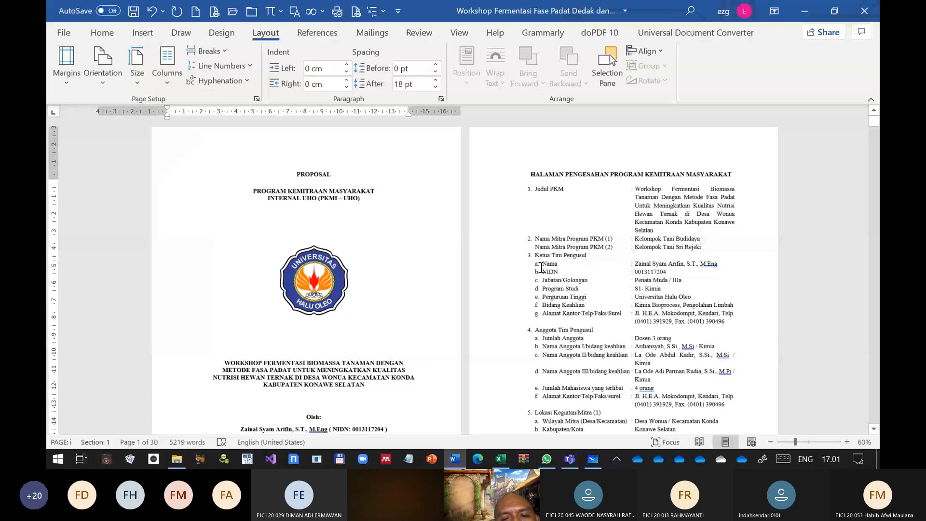
pyautogui.scroll(-3, 541, 268)
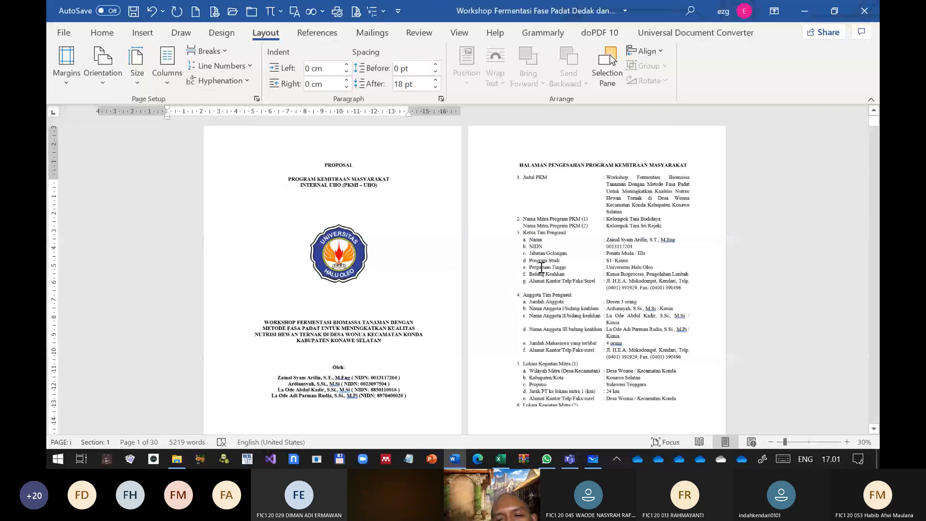
pyautogui.scroll(-20, 584, 245)
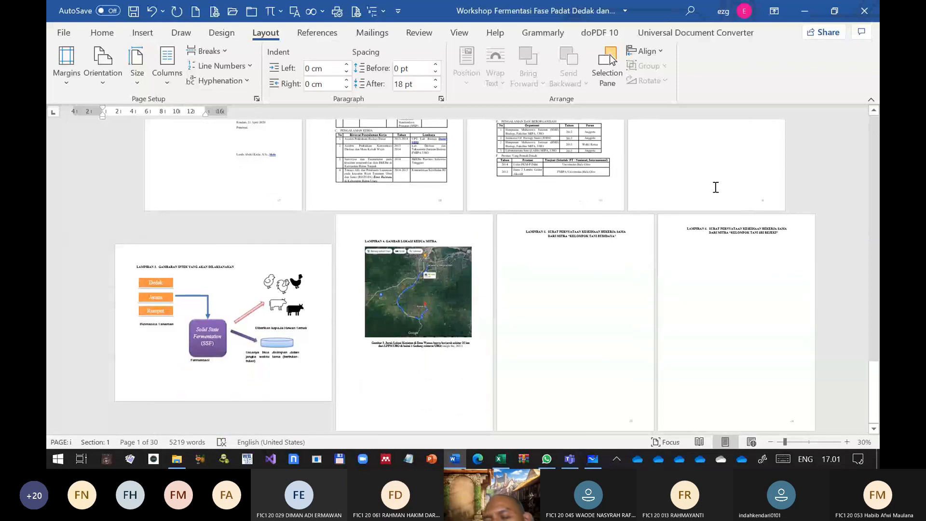
pyautogui.scroll(1, 712, 182)
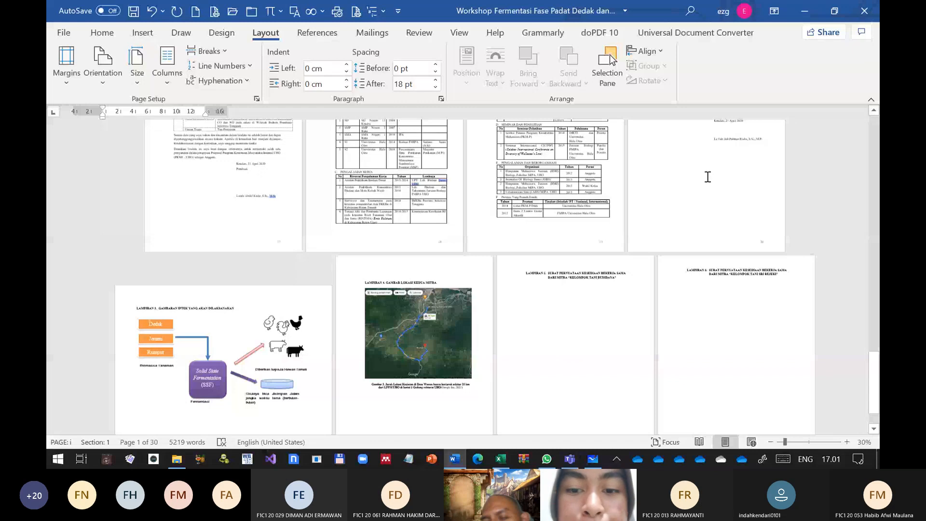
pyautogui.hotkey('ctrl', 'w')
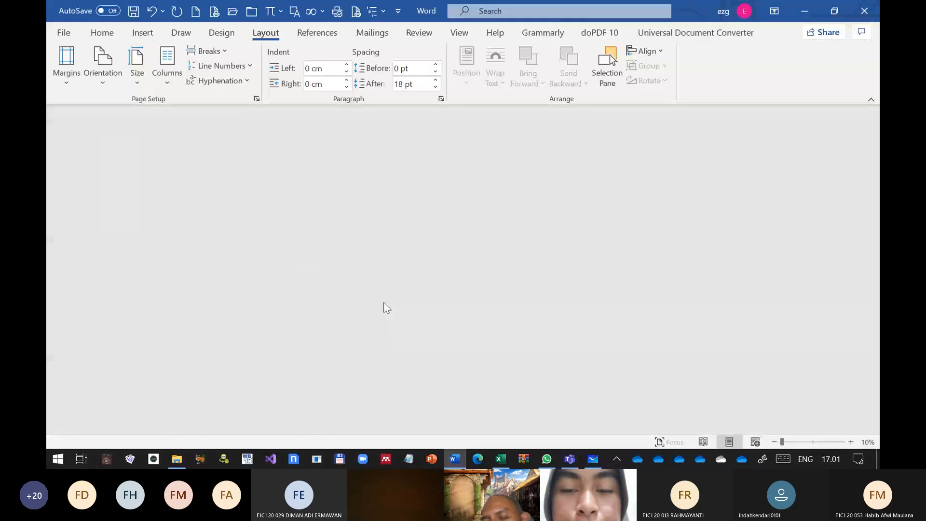